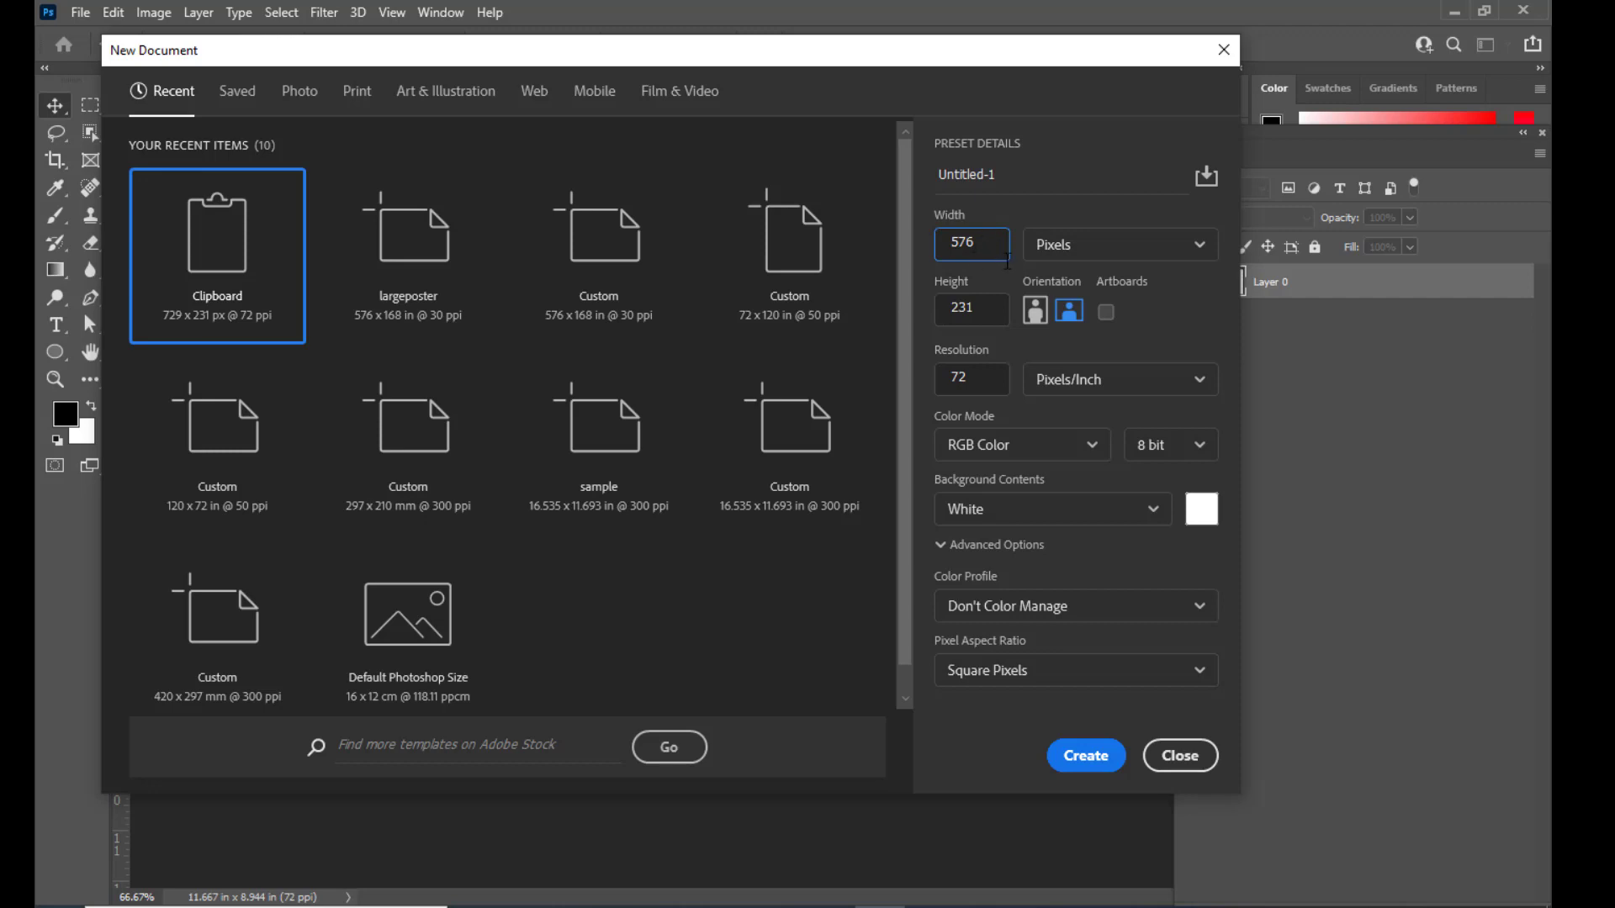
Step: Set the new document to 576 by 168 inches in landscape orientation at a resolution of 30 pixels per inch
click(1088, 258)
click(1075, 326)
double_click(967, 244)
text(576)
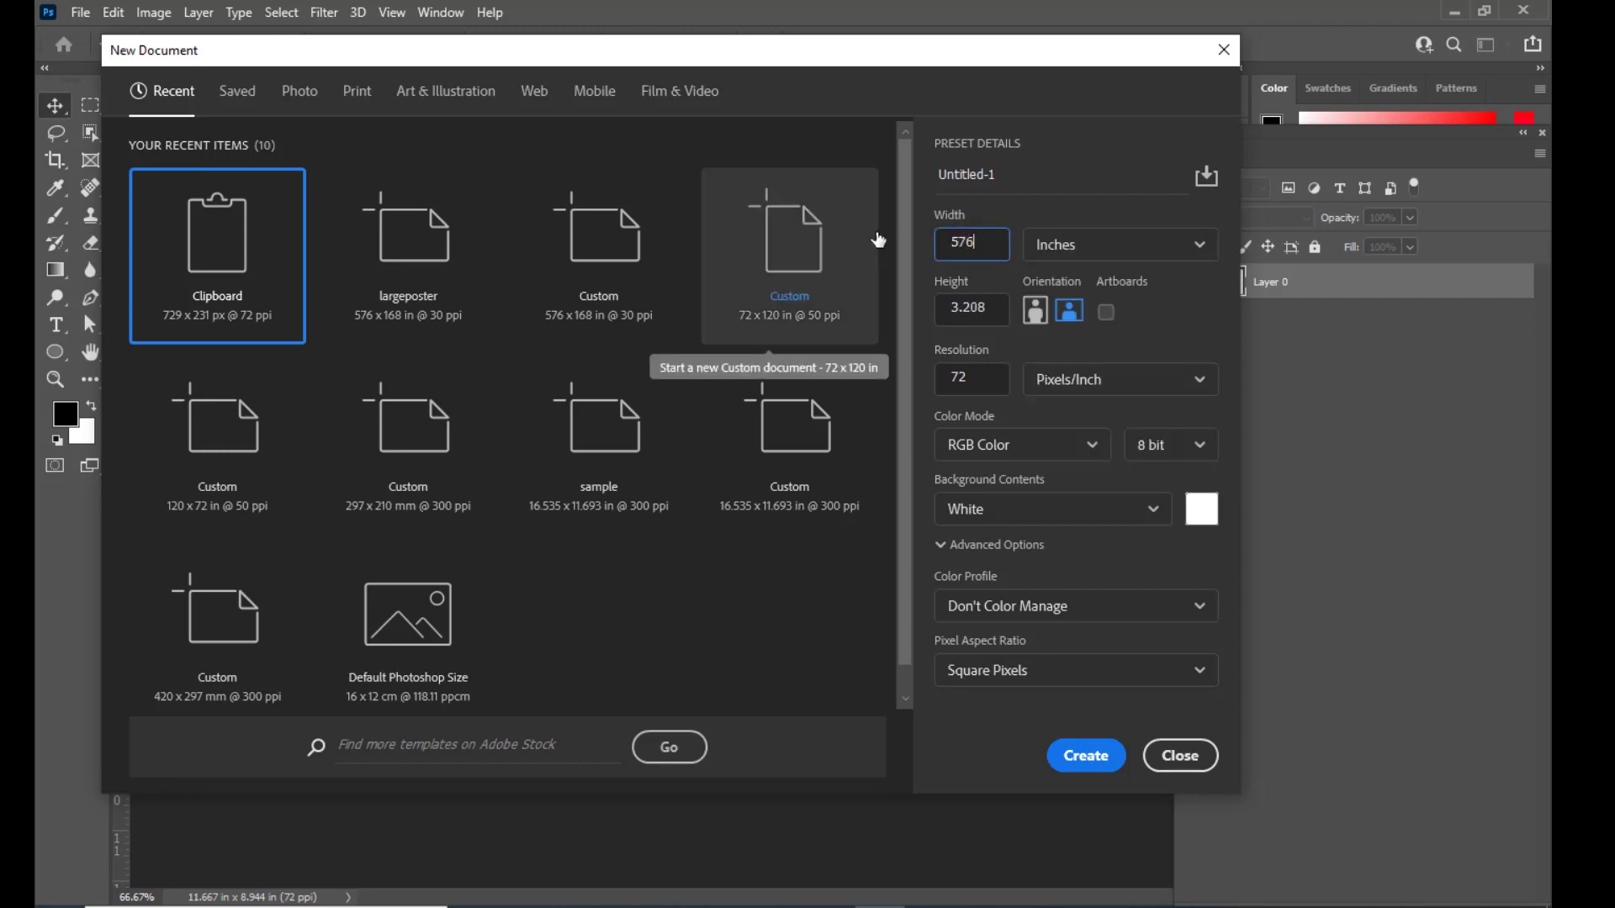
double_click(984, 310)
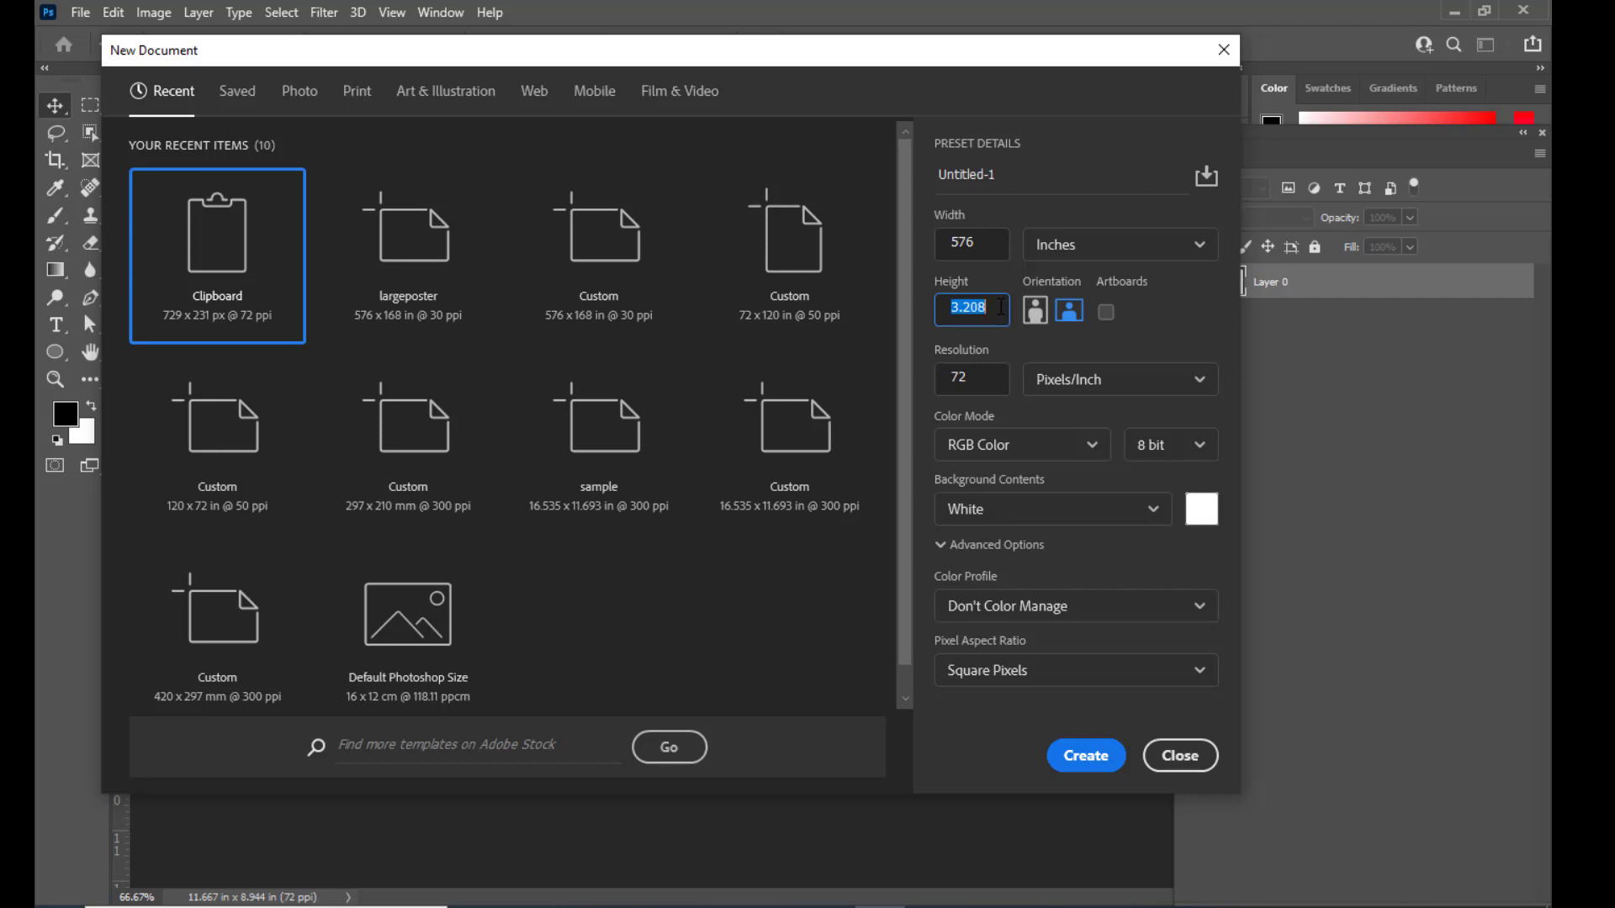
text(168)
click(980, 374)
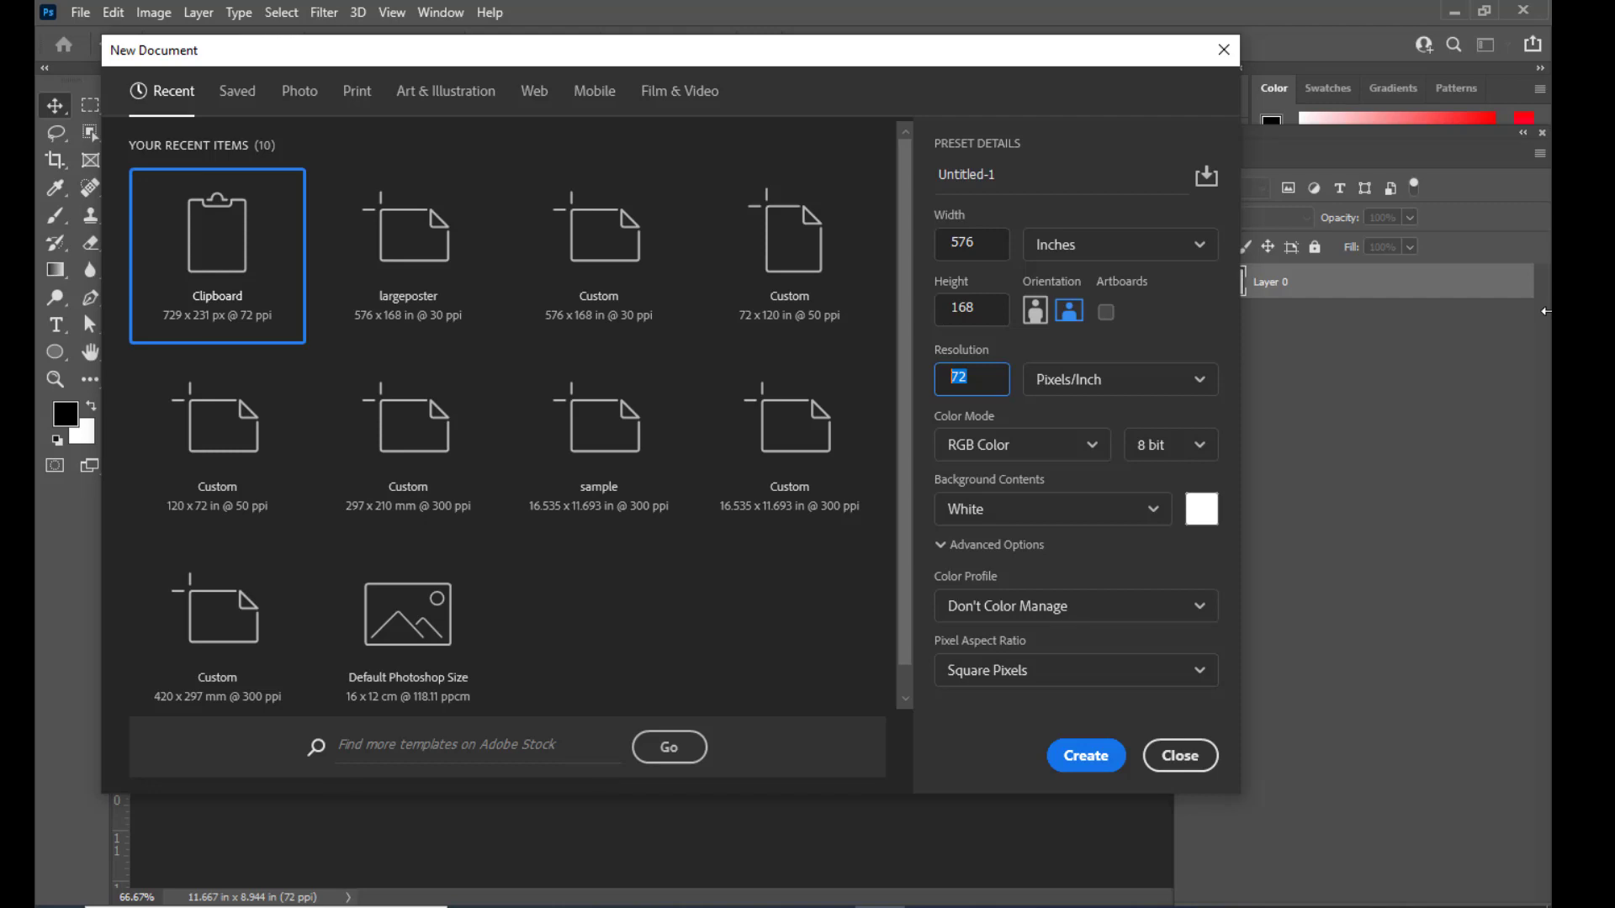
text(30)
drag(964, 52, 933, 64)
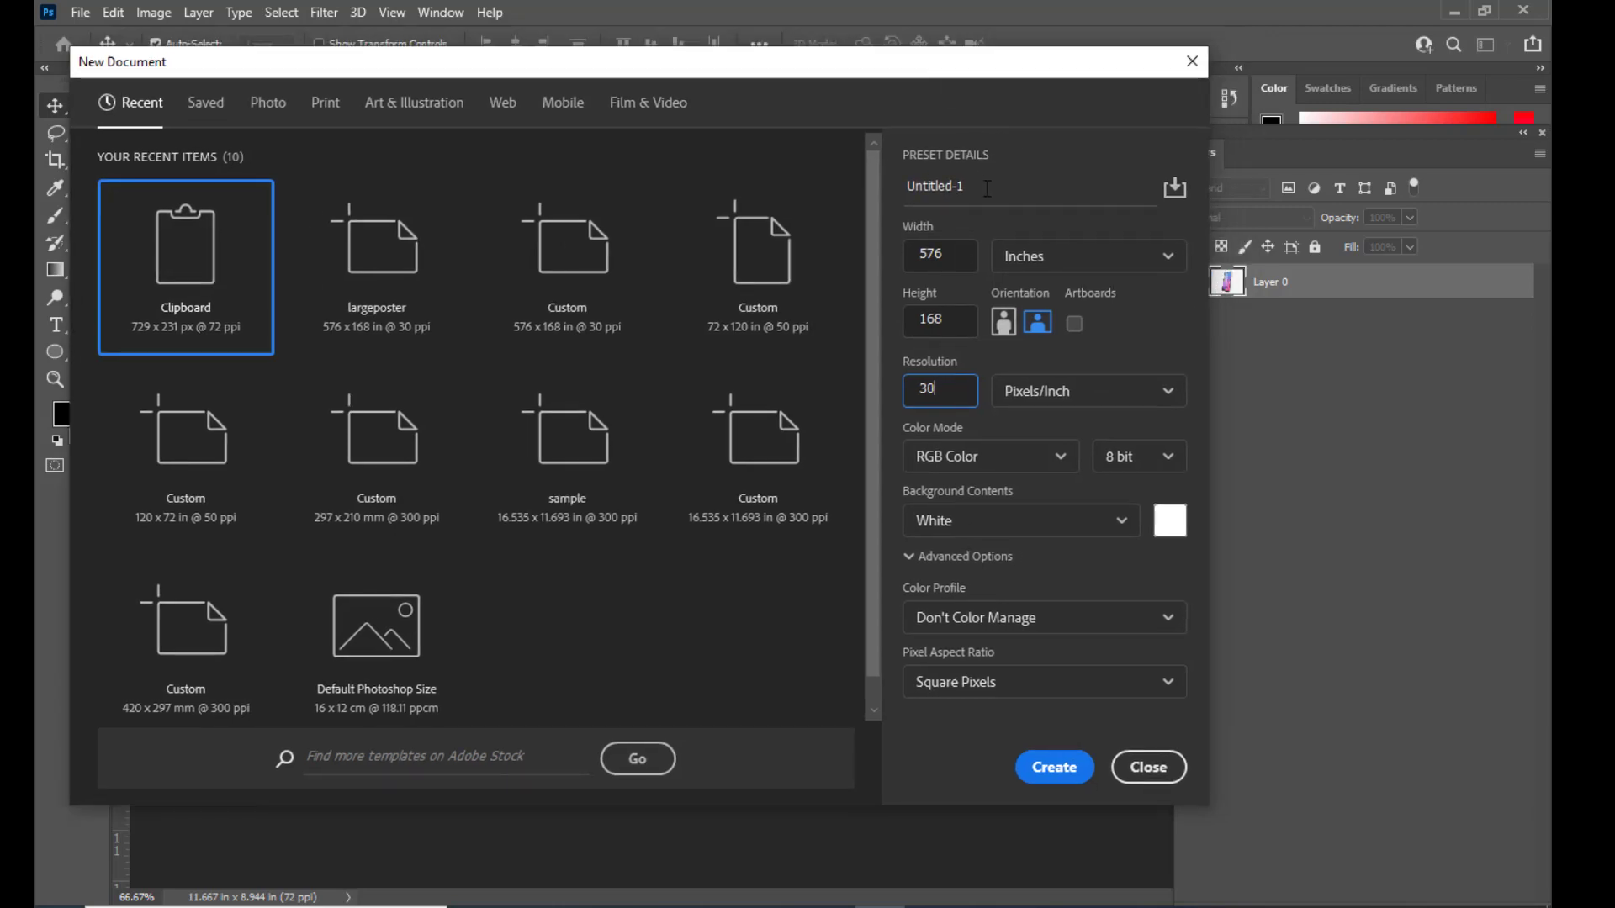
Step: Name the new document Alphamobiles and create it
click(987, 188)
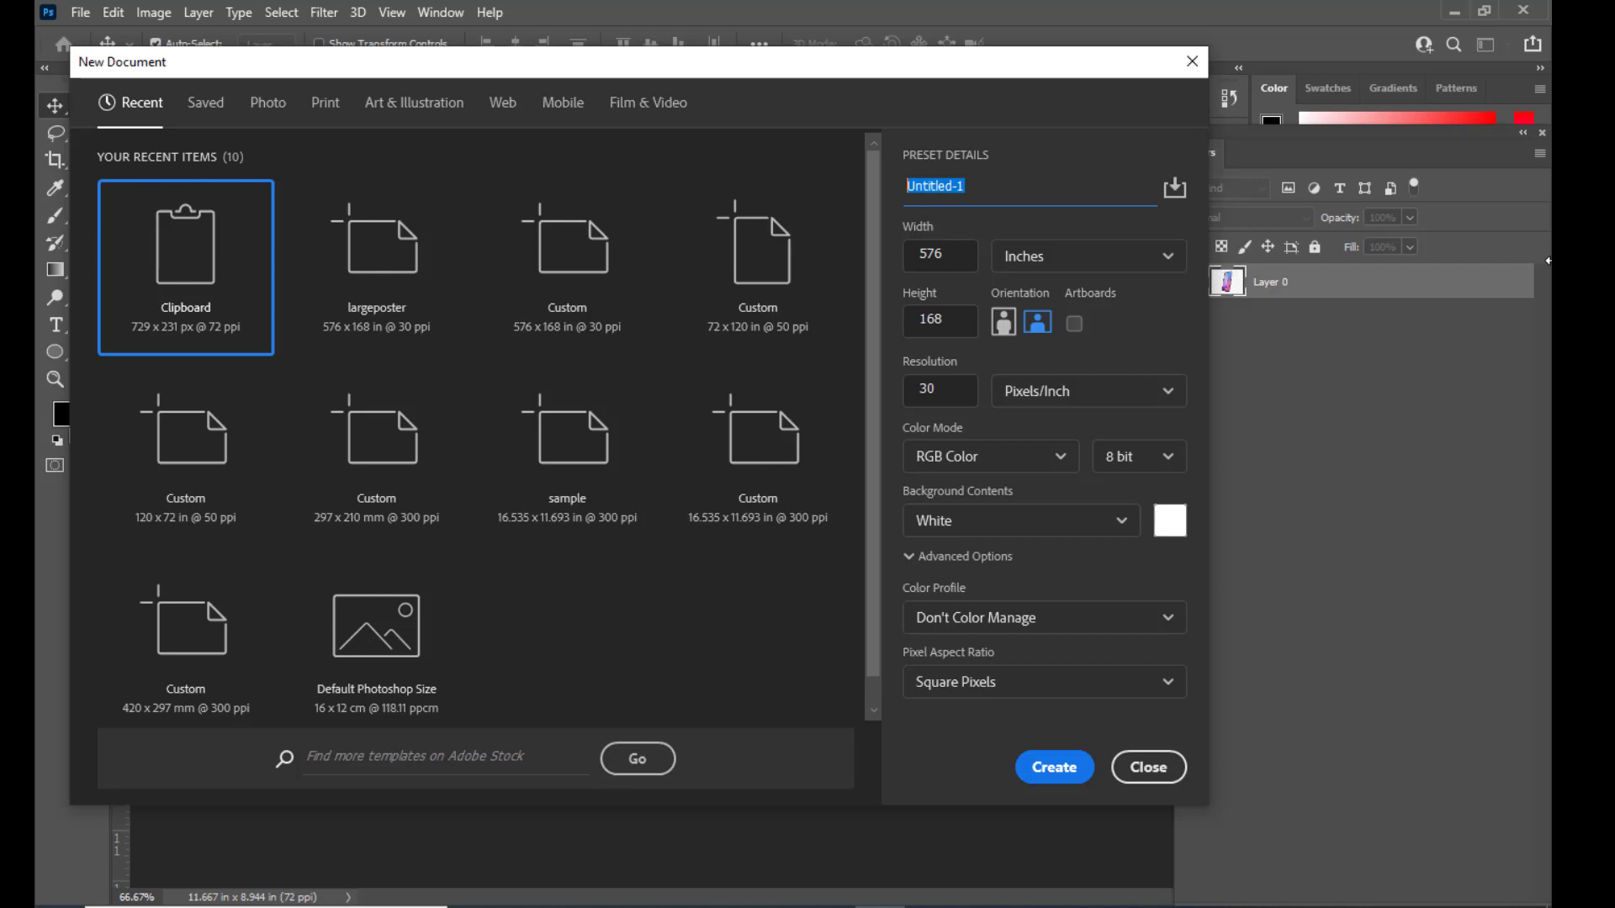
text(dis)
key(BackSpace)
key(BackSpace)
key(BackSpace)
text(Alphamobiles)
drag(972, 72, 968, 61)
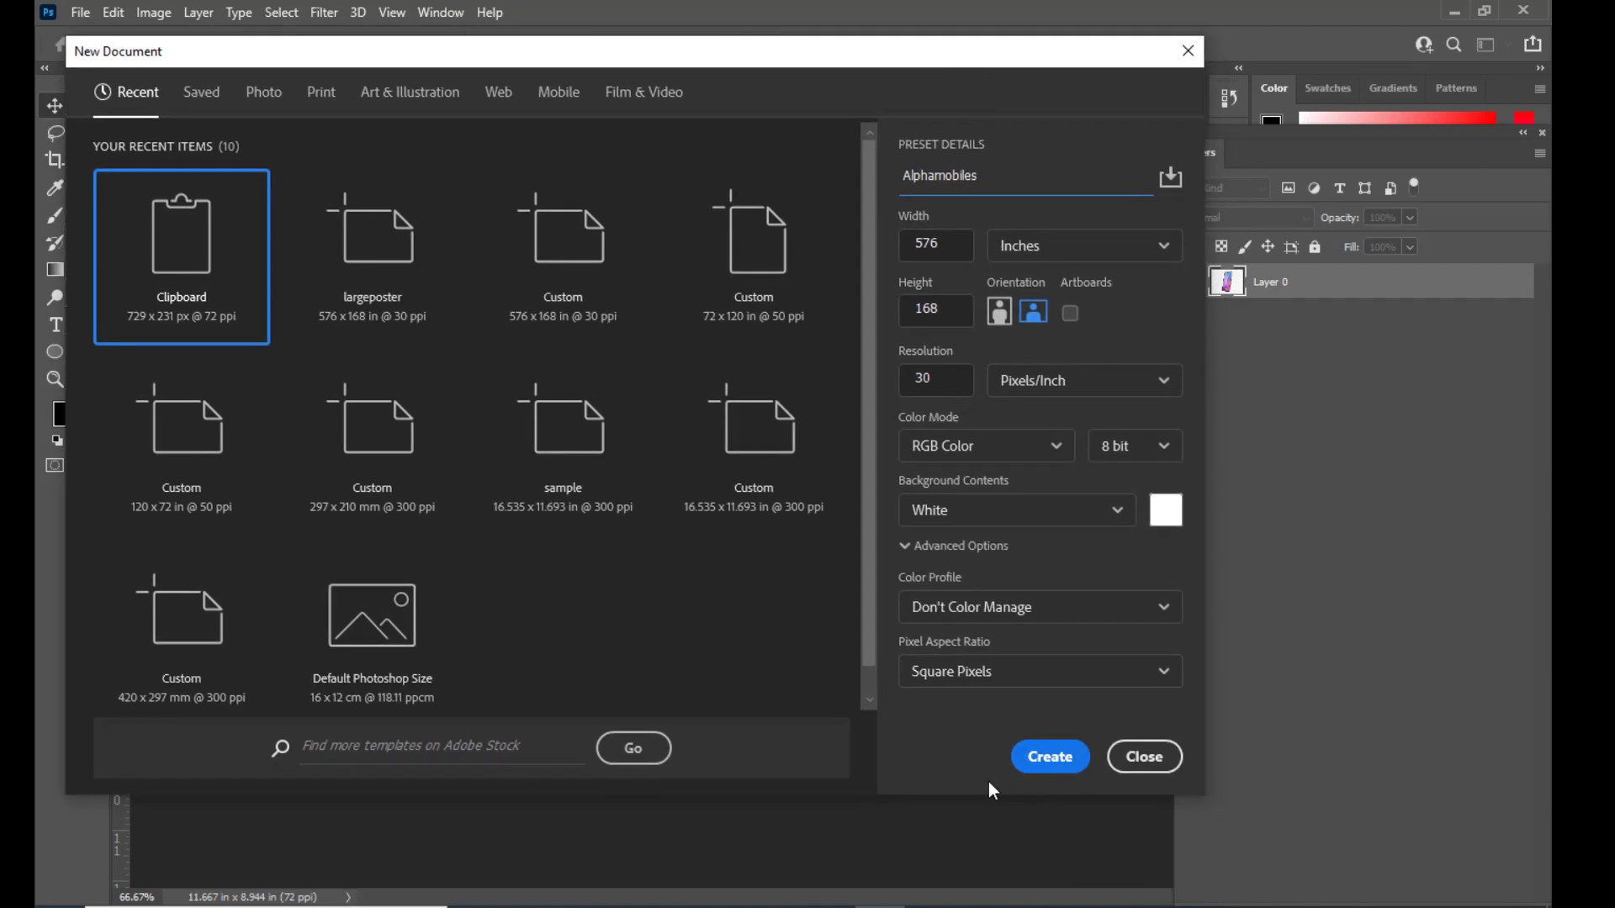
click(1050, 756)
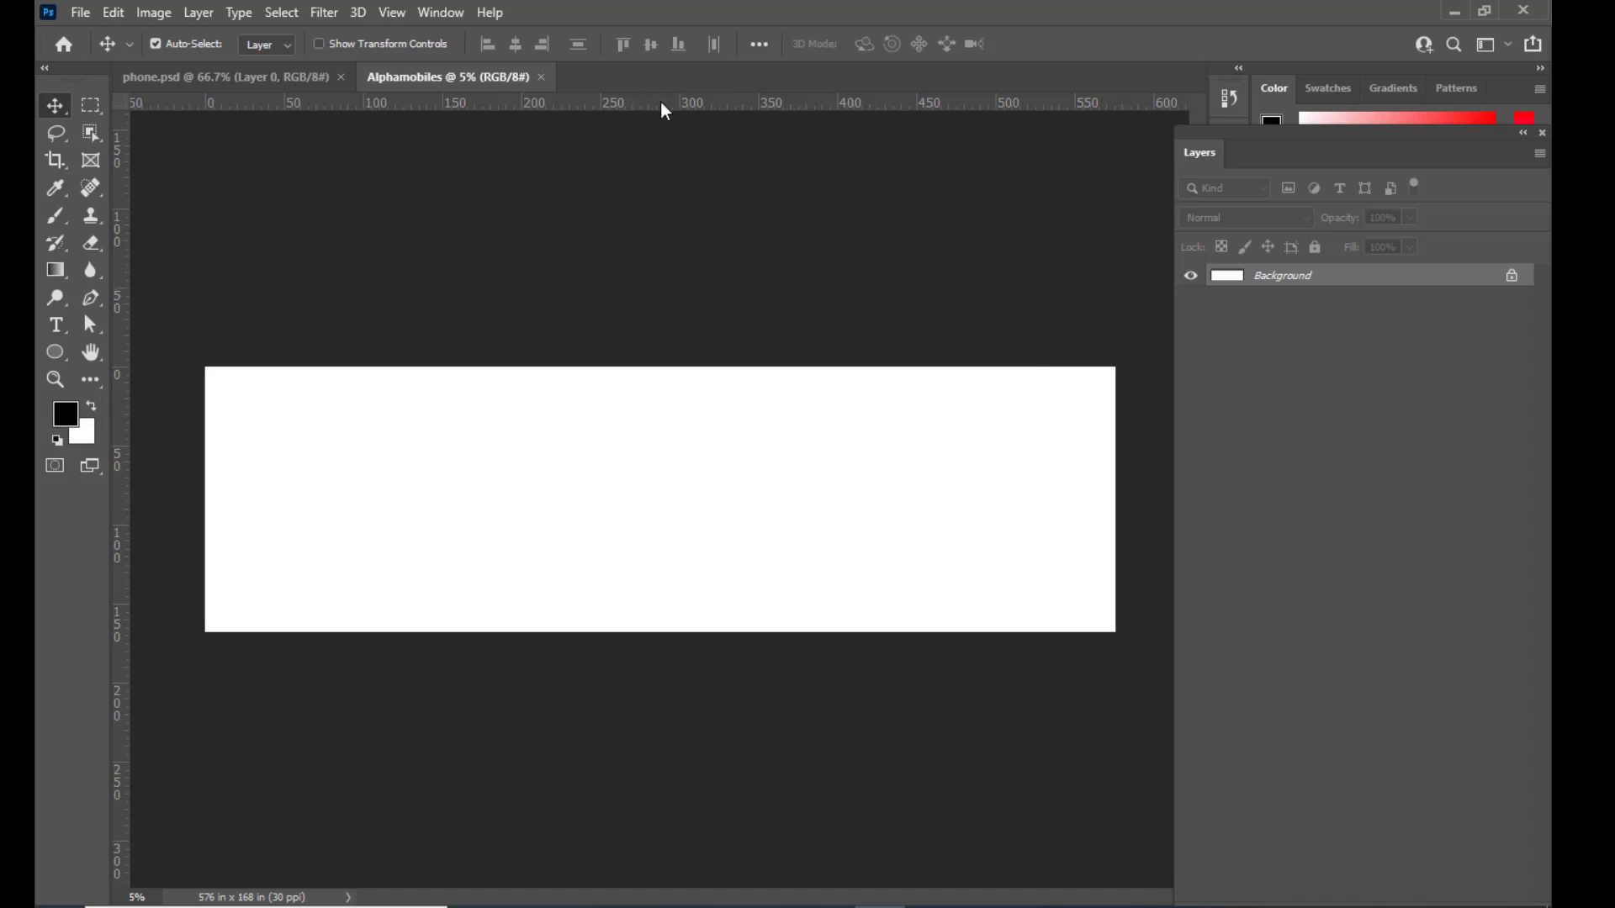
Step: Place ruler guides along all four edges of the blank canvas
drag(661, 103, 634, 367)
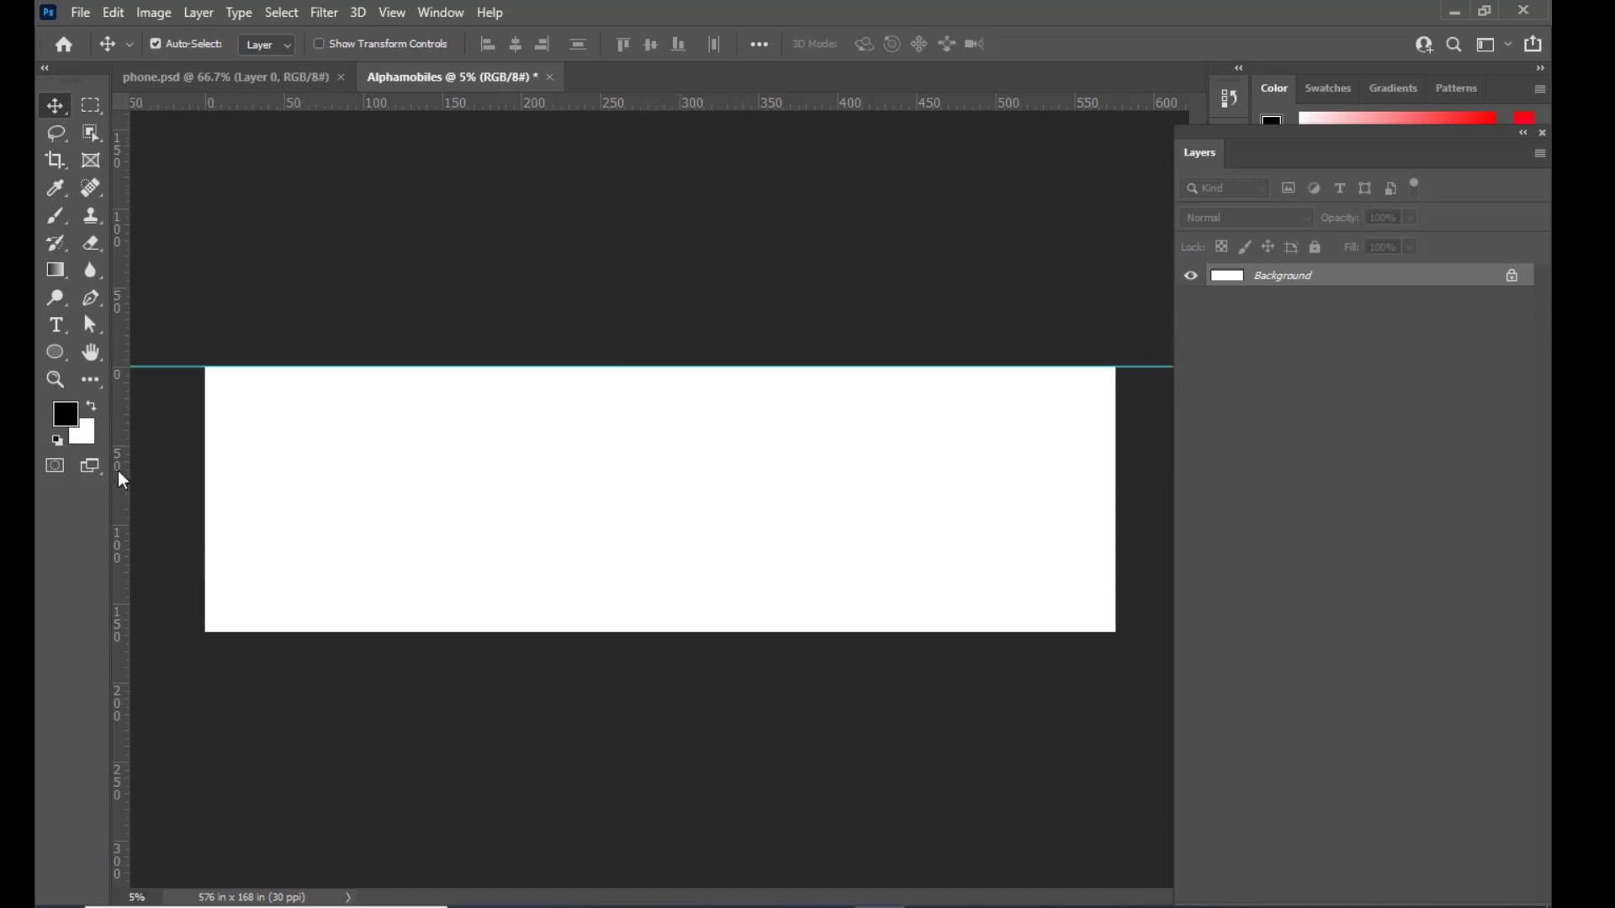
drag(116, 452, 1115, 563)
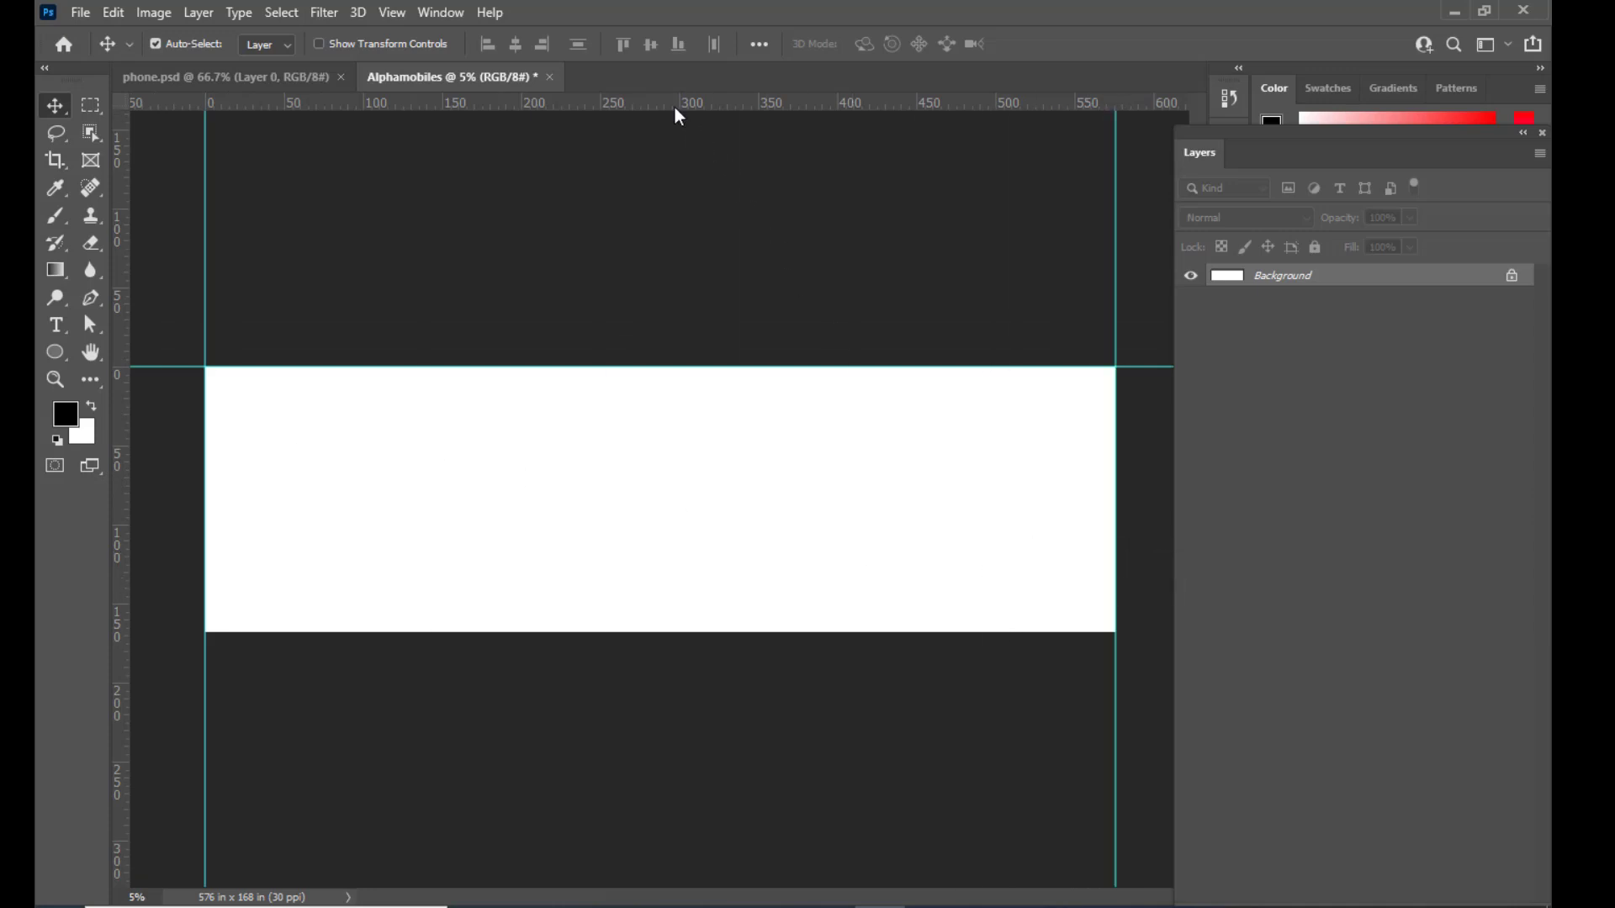
drag(670, 107, 616, 631)
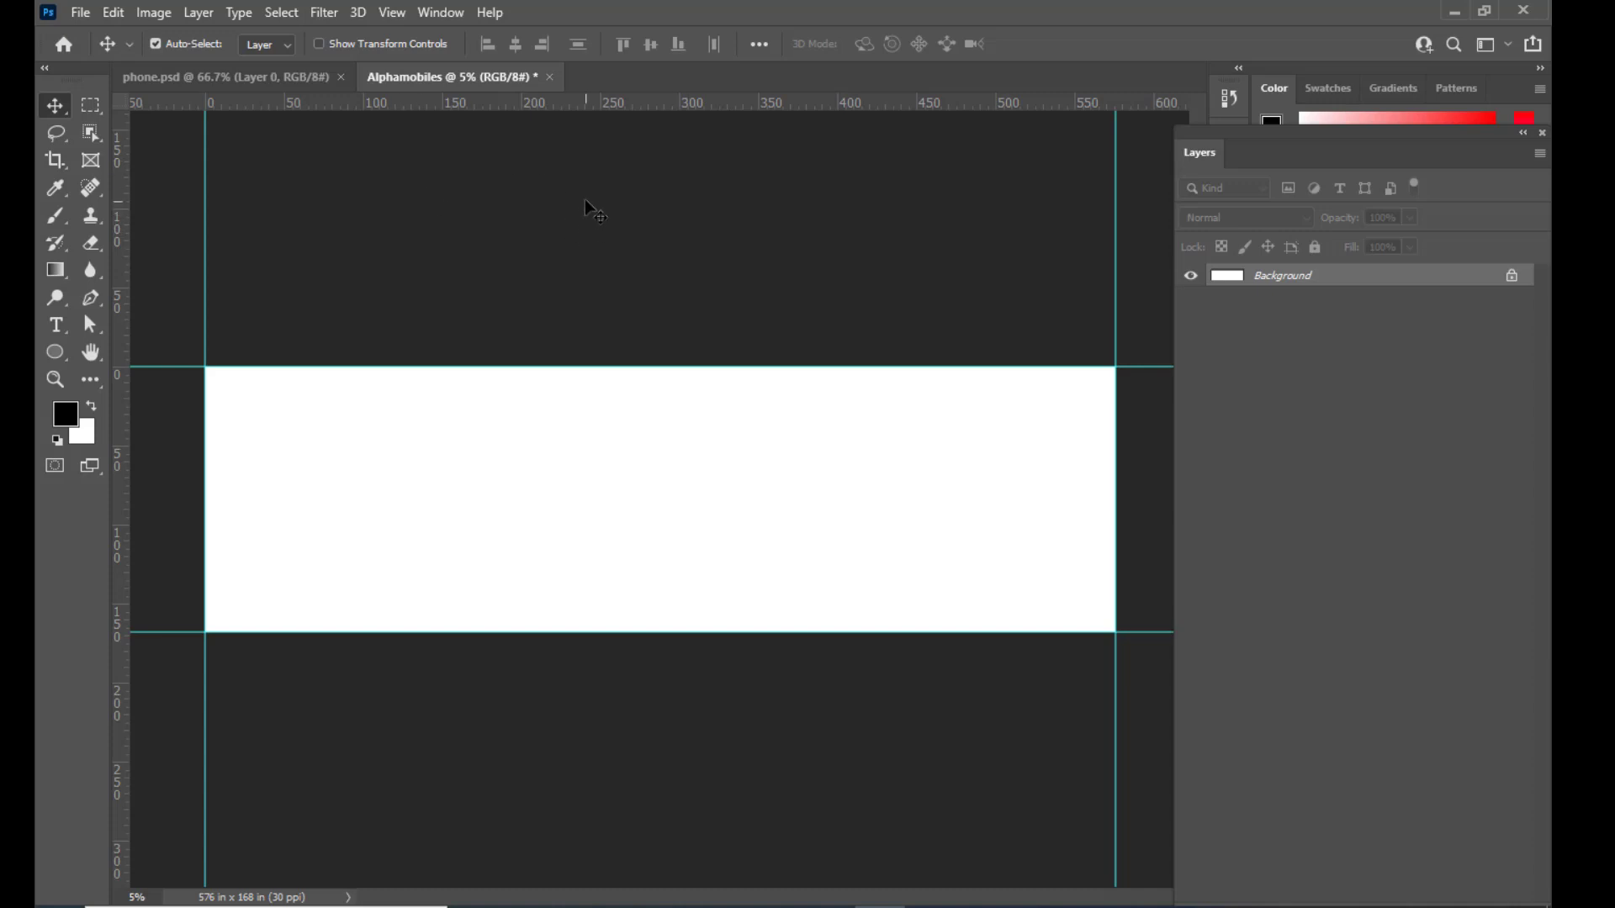
Step: Extend the canvas size by a relative 24 inches in width and 24 inches in height, anchored at the centre
click(164, 13)
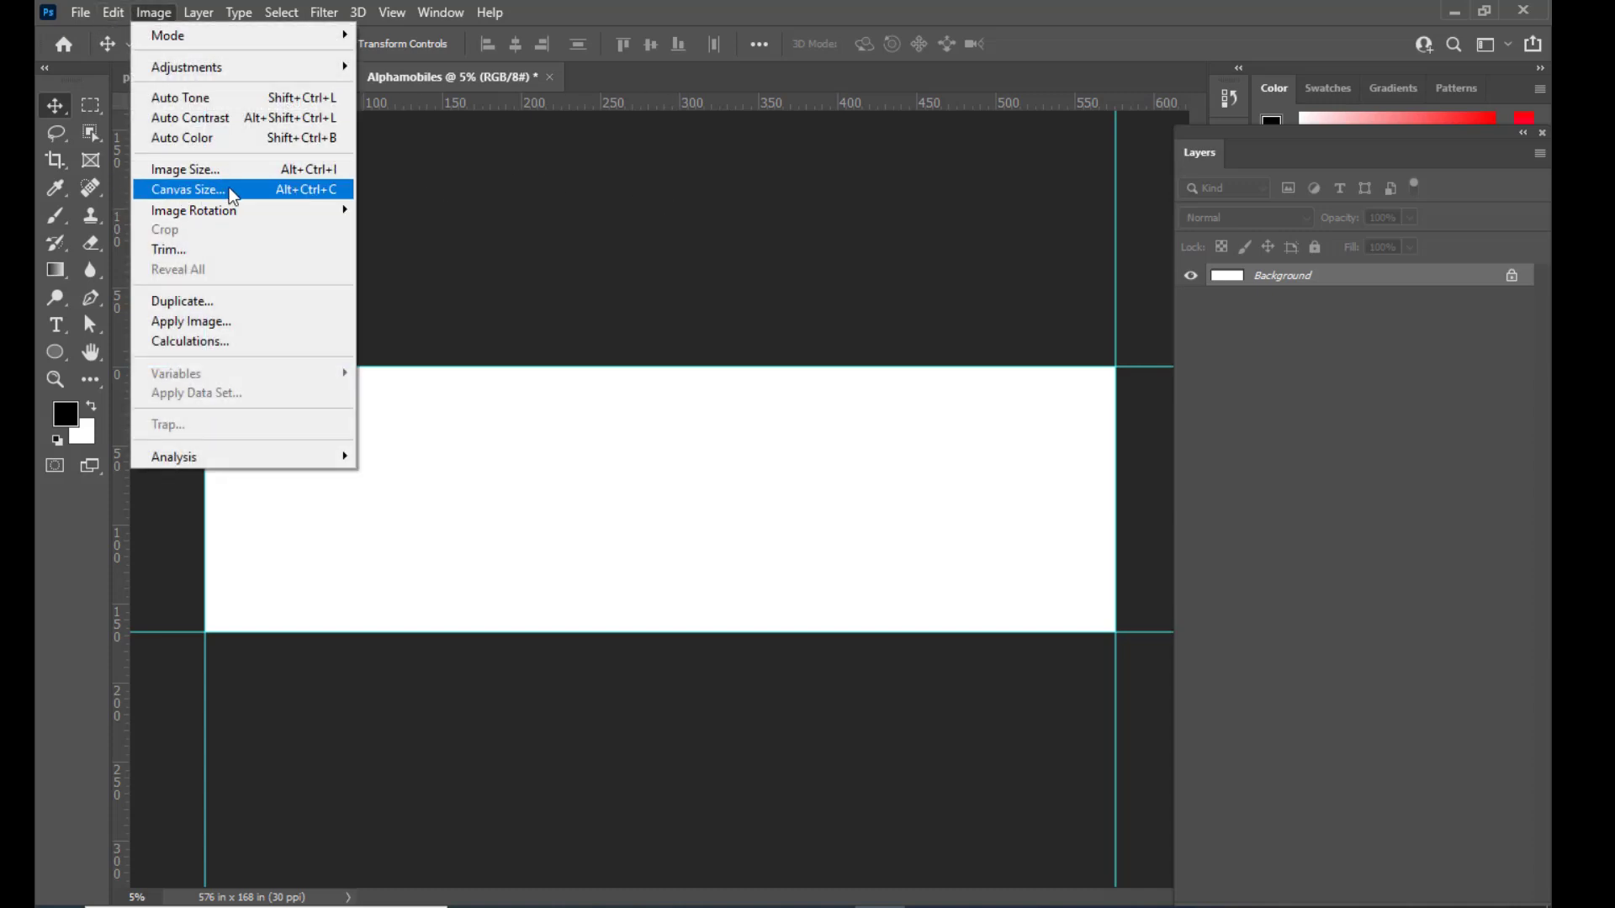
click(201, 190)
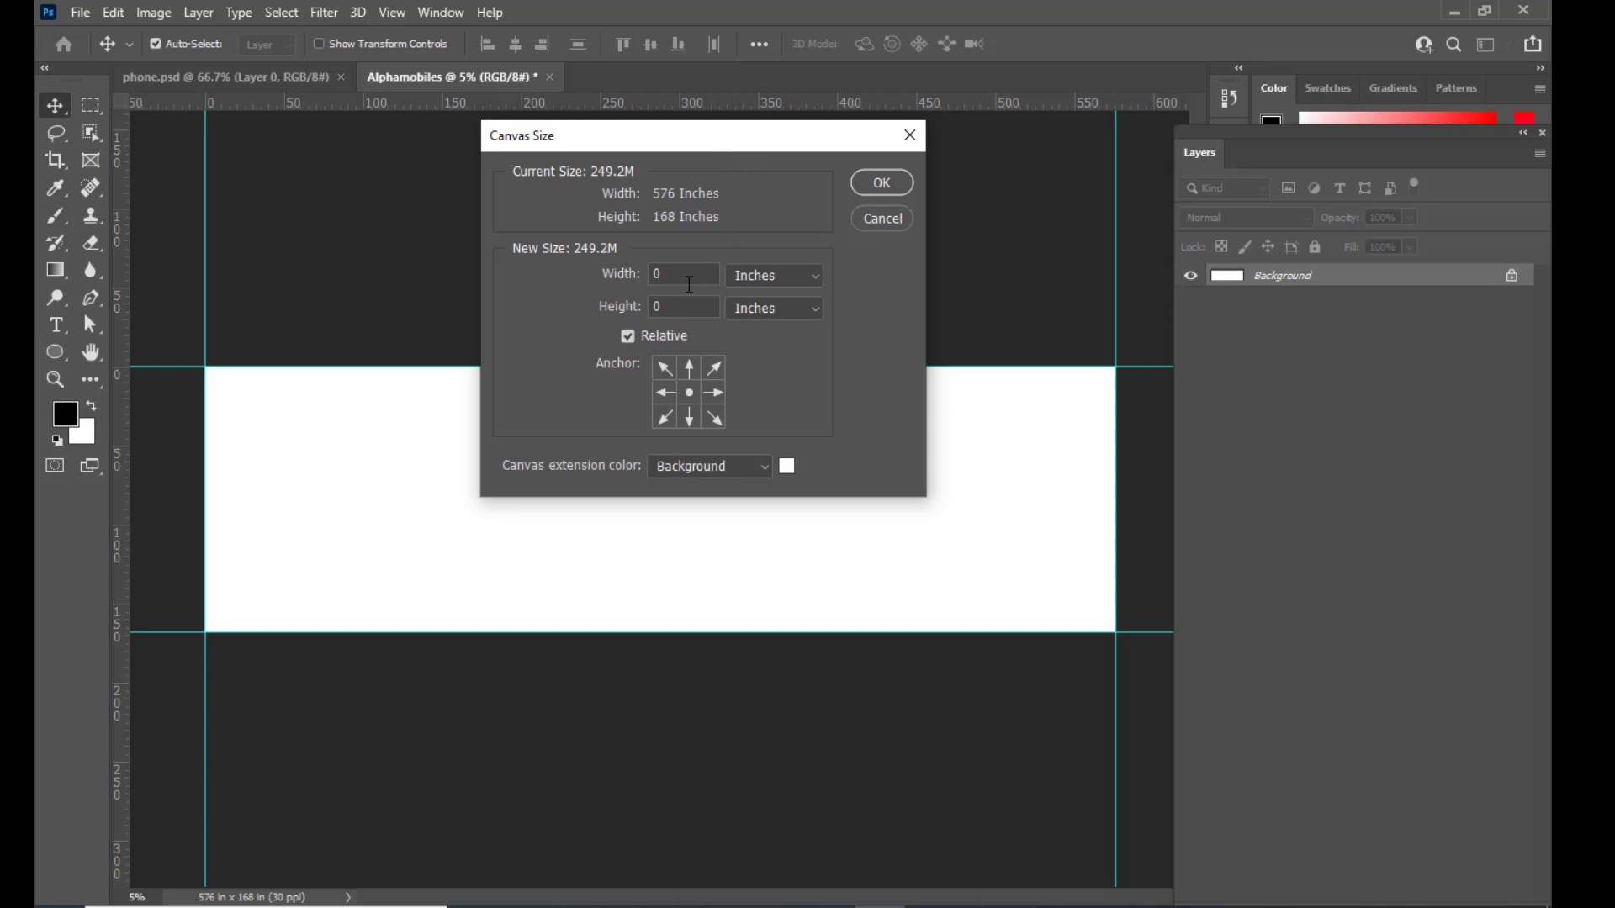
click(624, 275)
text(24)
key(Tab)
text(24)
drag(757, 136, 747, 149)
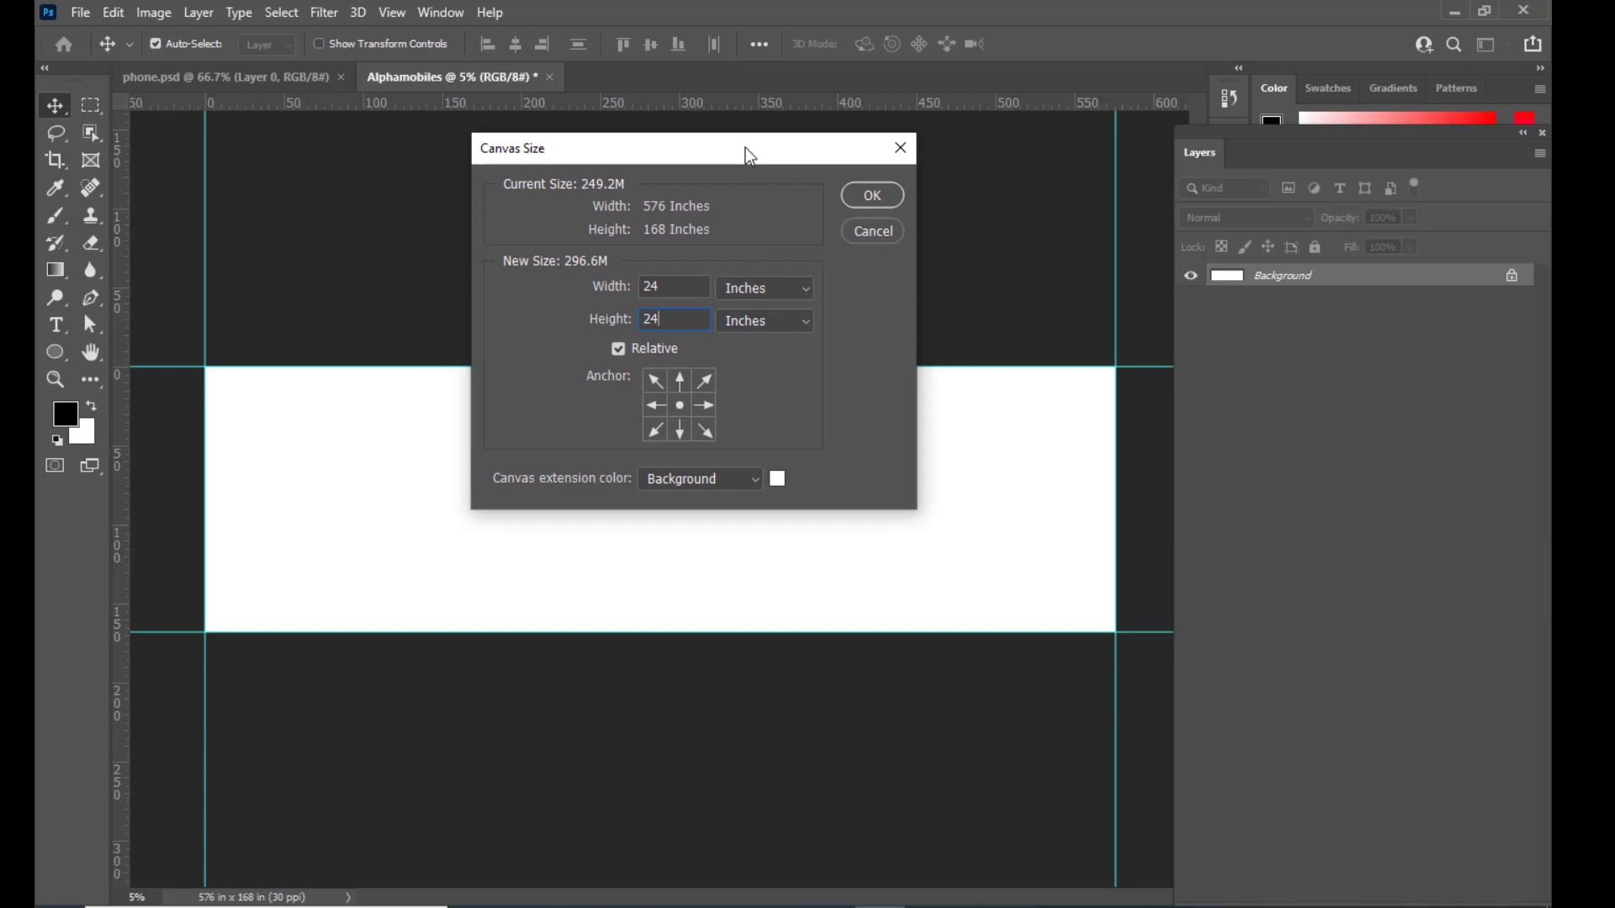
mouse_move(745, 148)
mouse_down()
mouse_move(727, 148)
mouse_move(758, 149)
mouse_up()
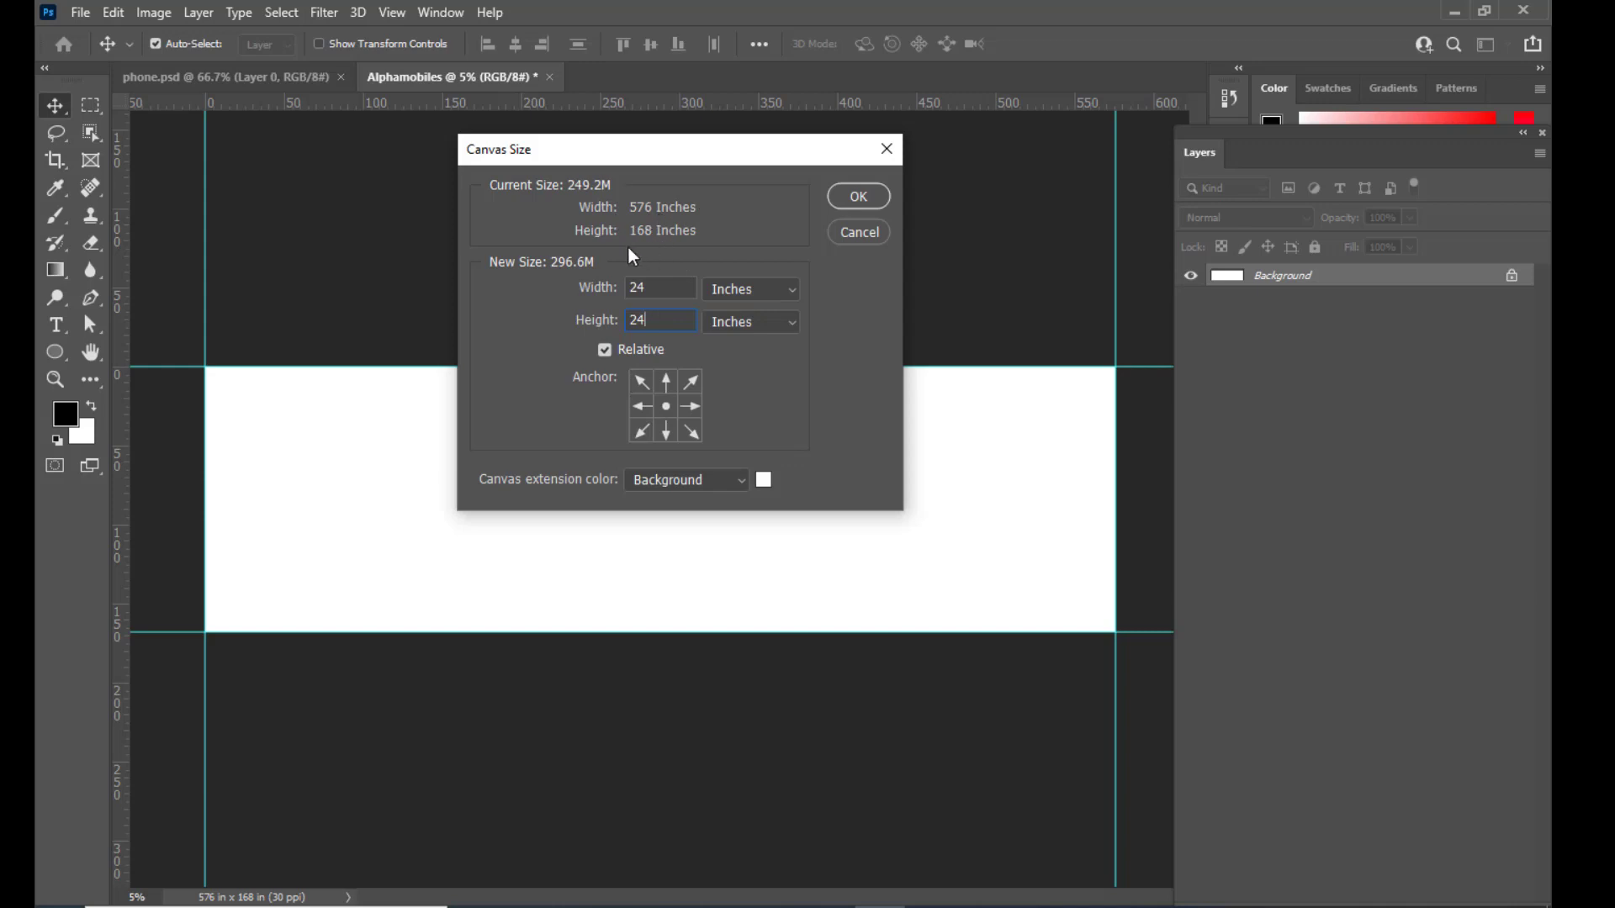
drag(728, 142, 717, 143)
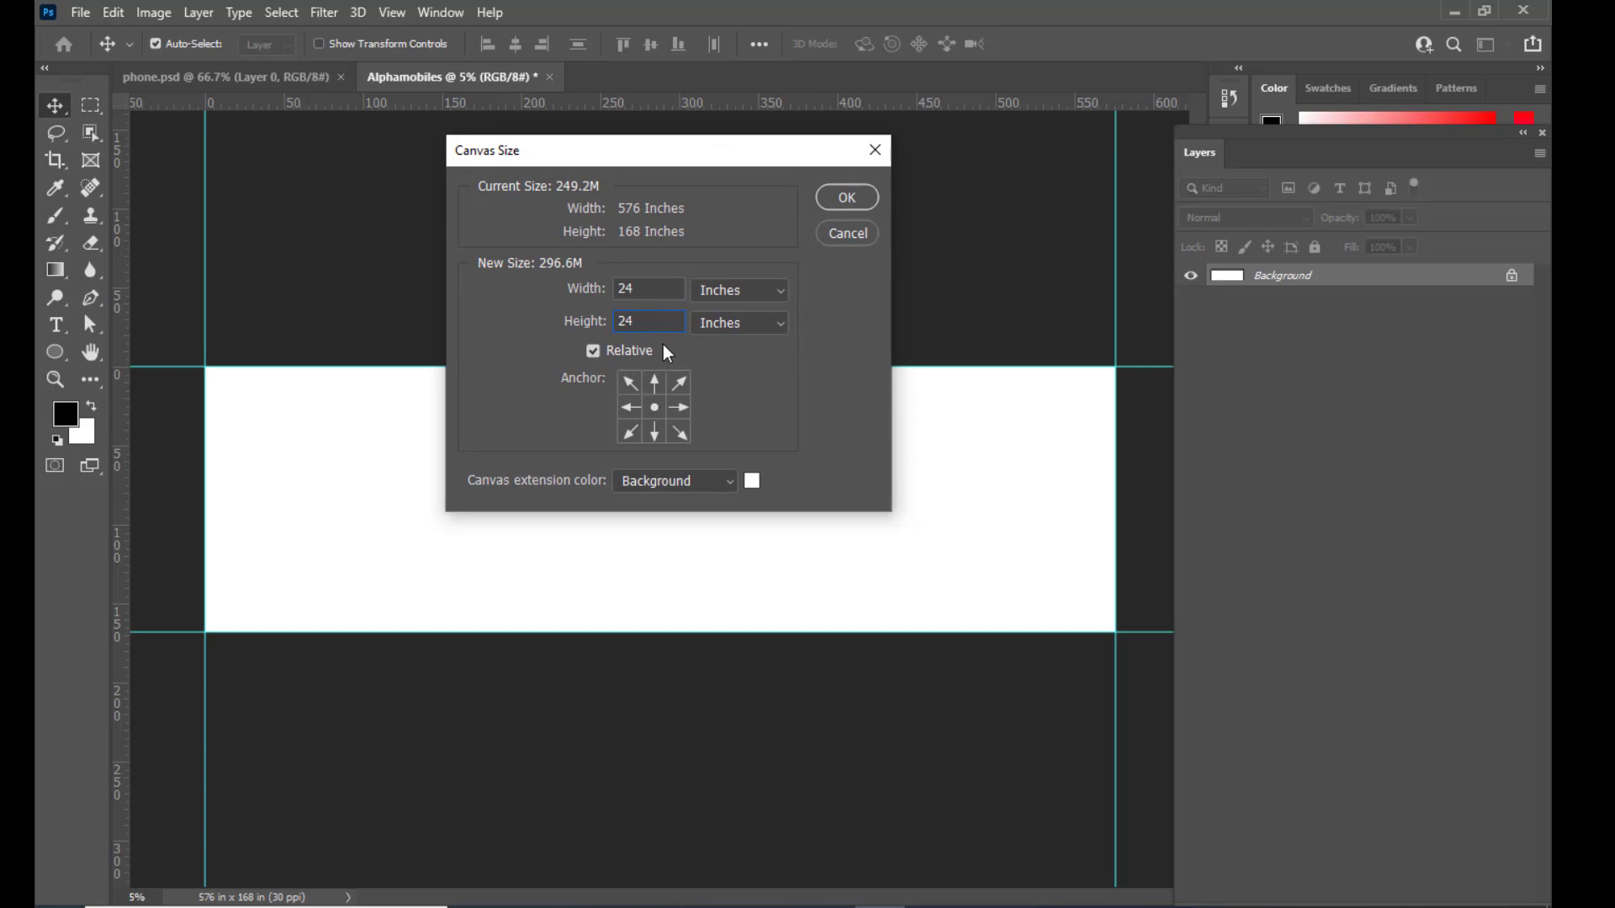
mouse_move(682, 149)
mouse_down()
mouse_move(667, 162)
mouse_move(685, 164)
mouse_up()
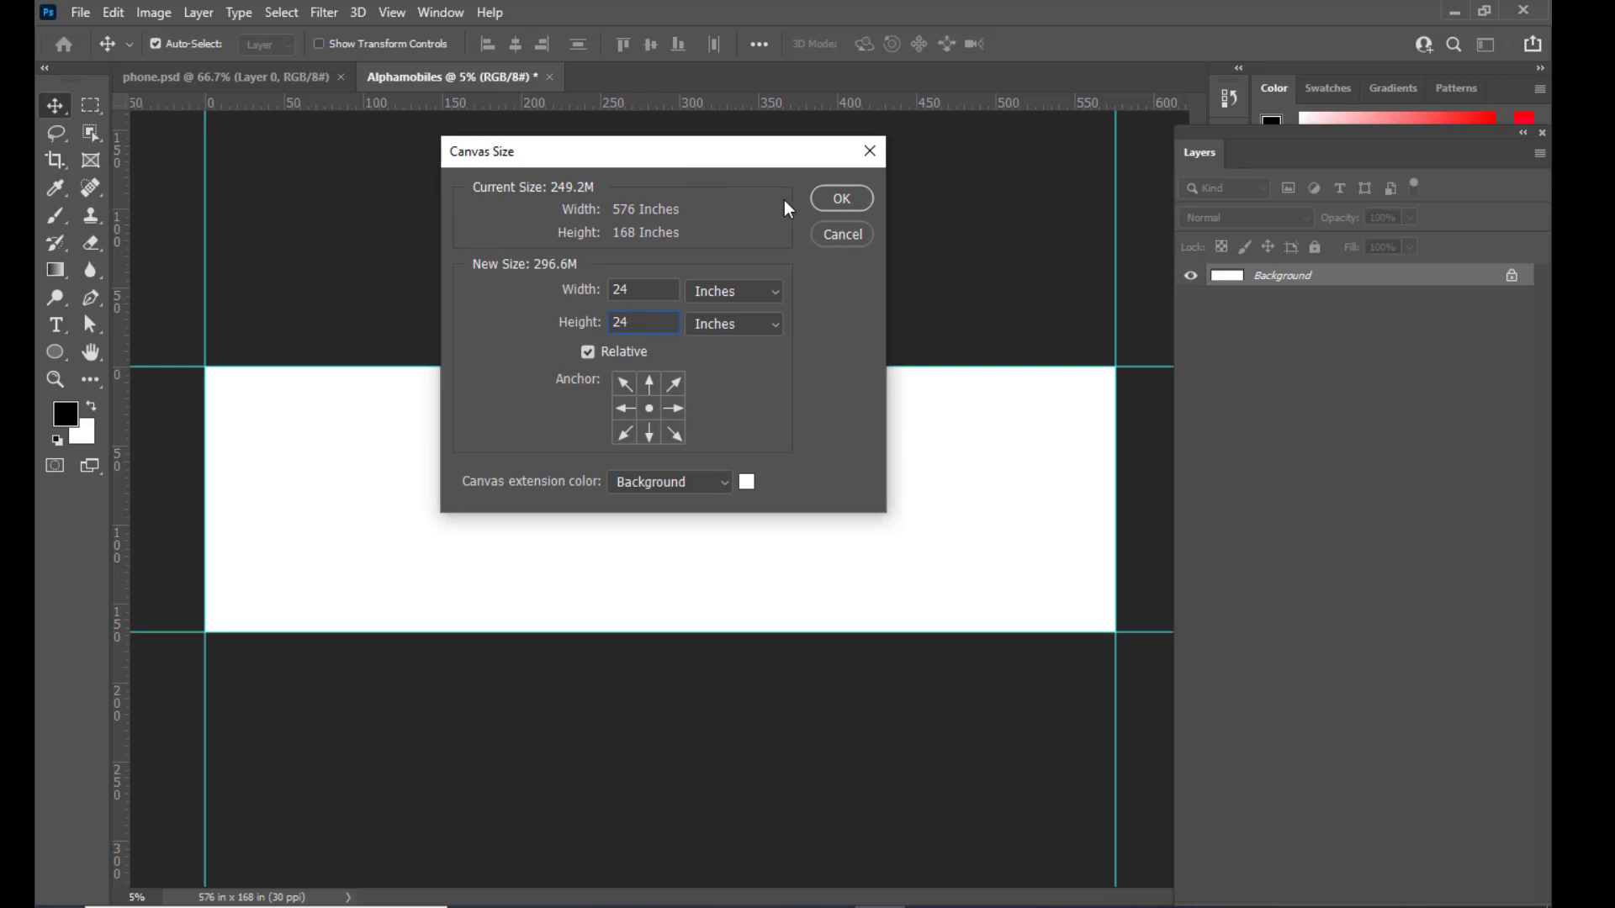
click(841, 200)
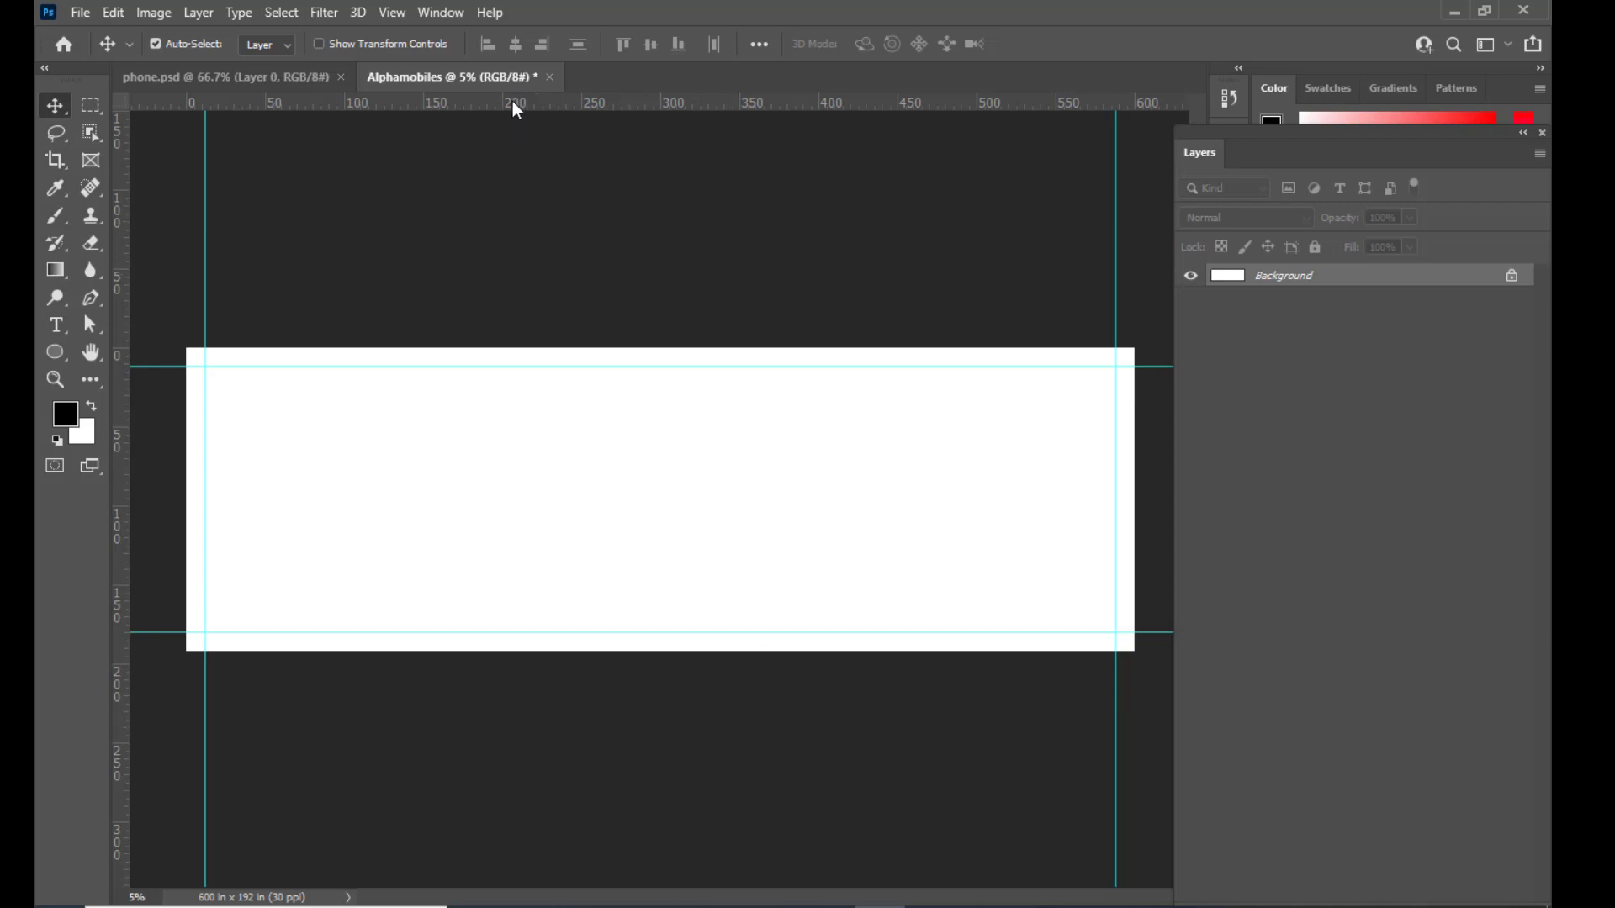
Step: Place a second set of ruler guides along the four outer edges of the extended canvas
drag(508, 102, 494, 347)
drag(123, 422, 186, 420)
drag(626, 104, 593, 650)
drag(123, 496, 1134, 610)
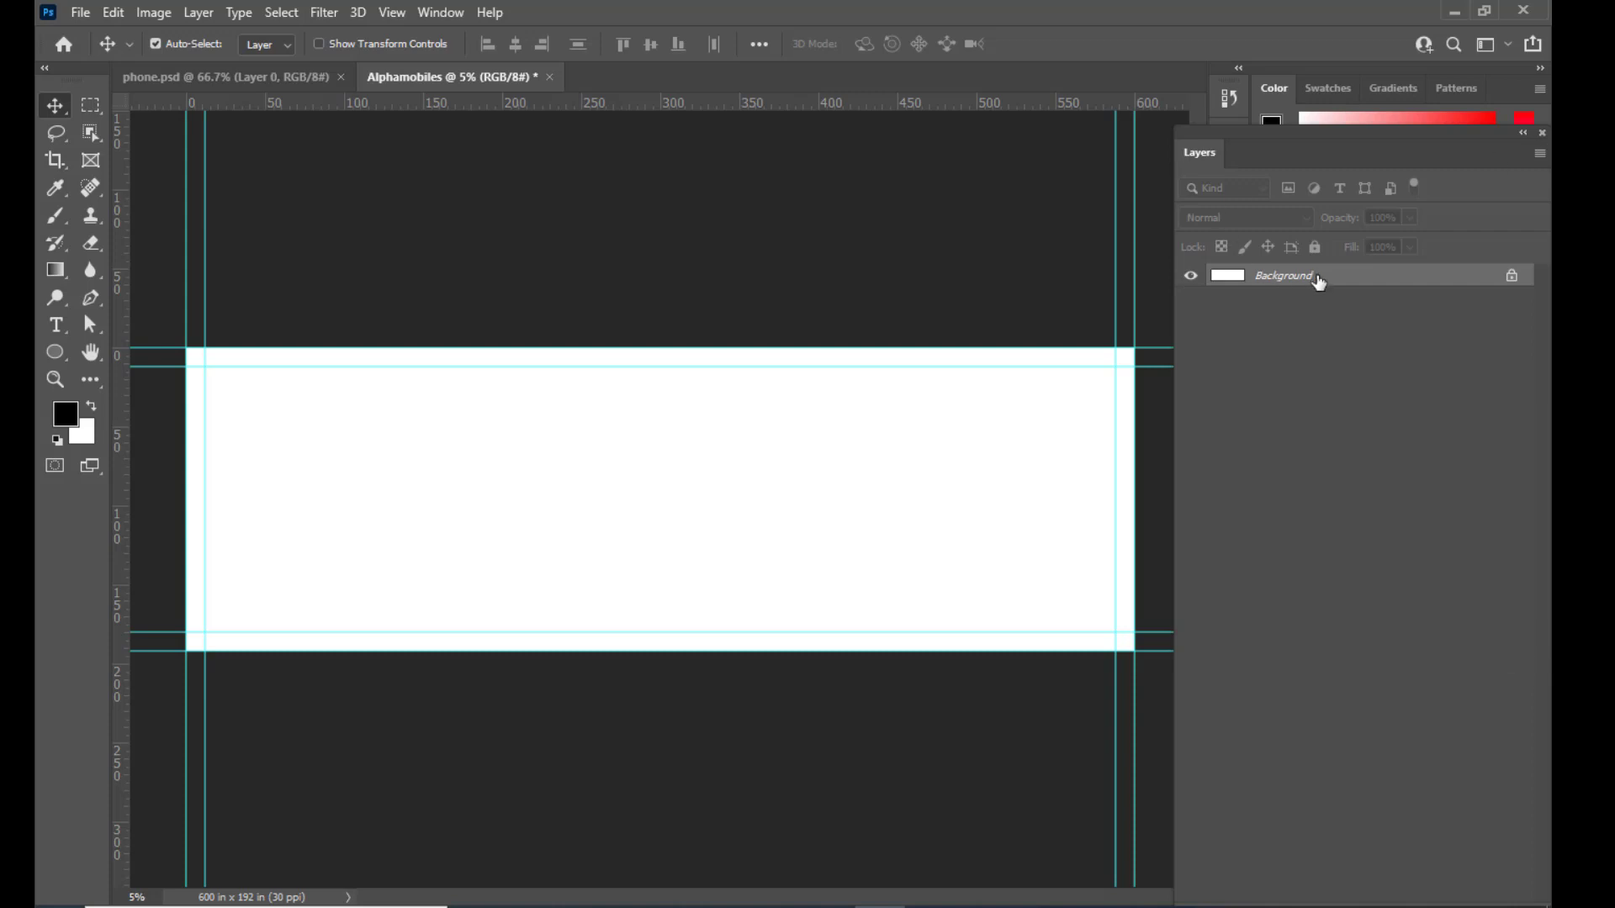
Step: Unlock the Background layer and add a Gradient Overlay effect to it, opening its gradient for editing
click(1512, 279)
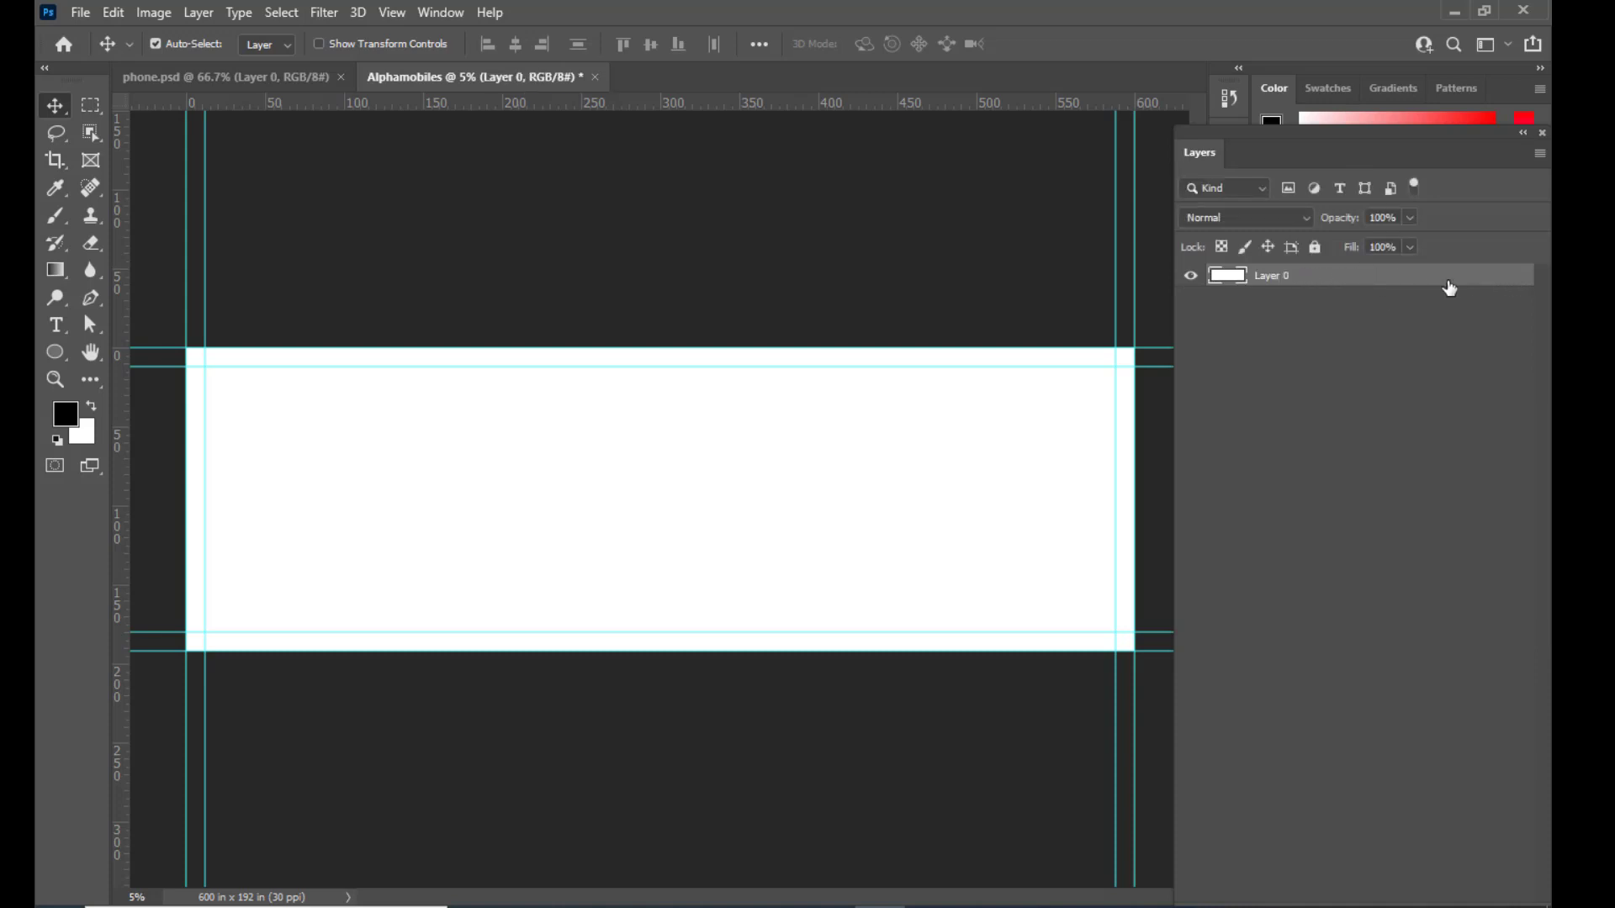
double_click(1412, 281)
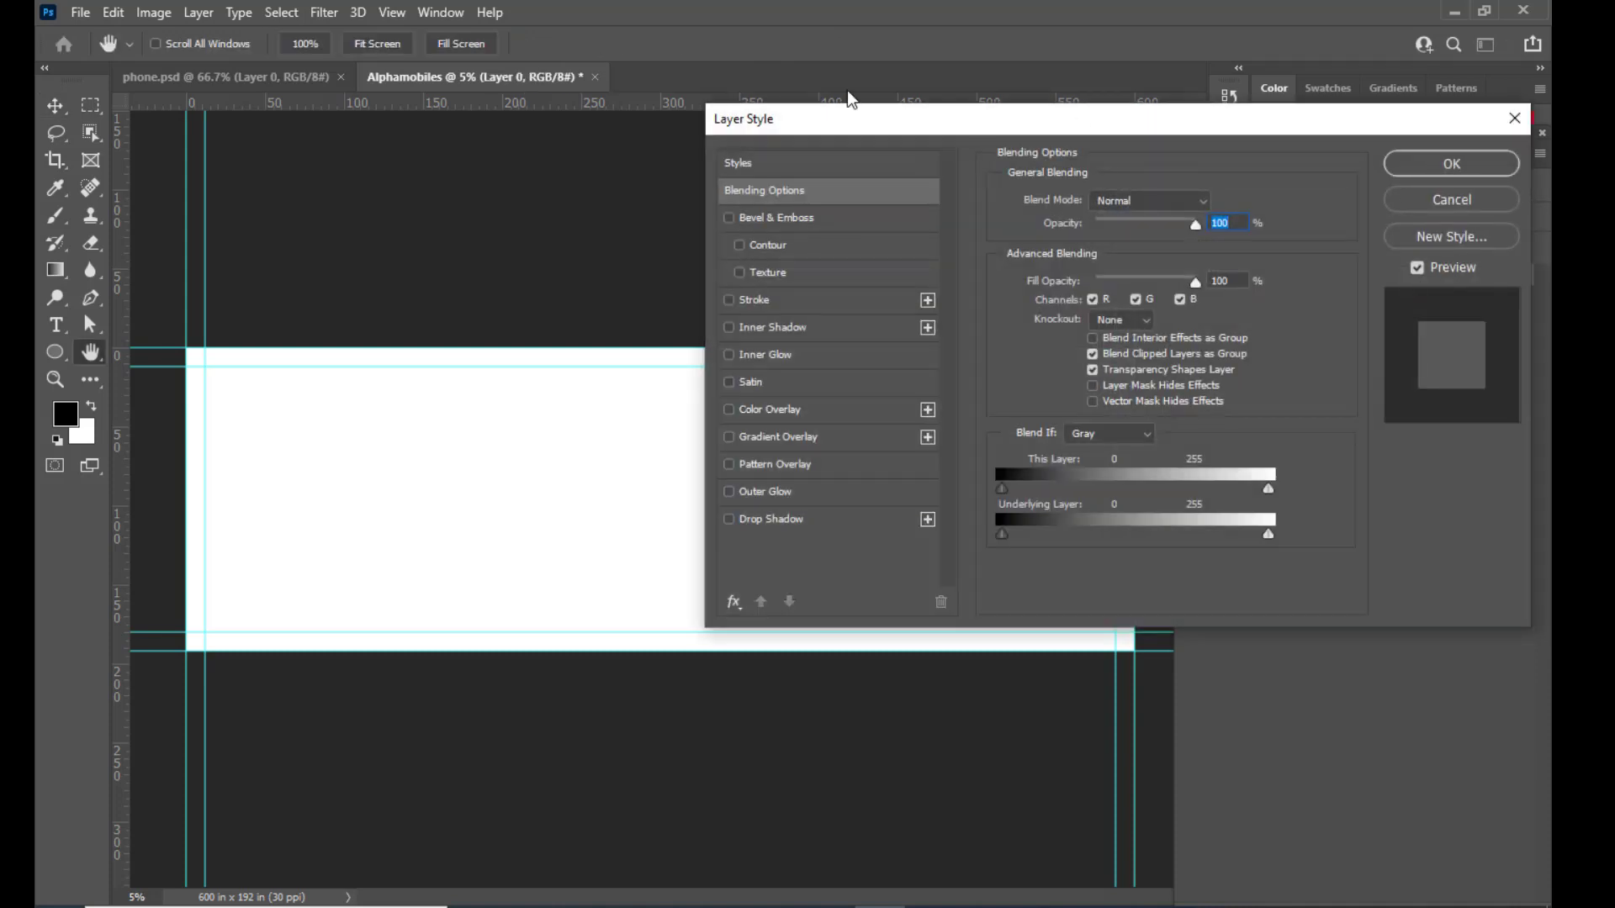
drag(849, 119, 806, 116)
click(711, 430)
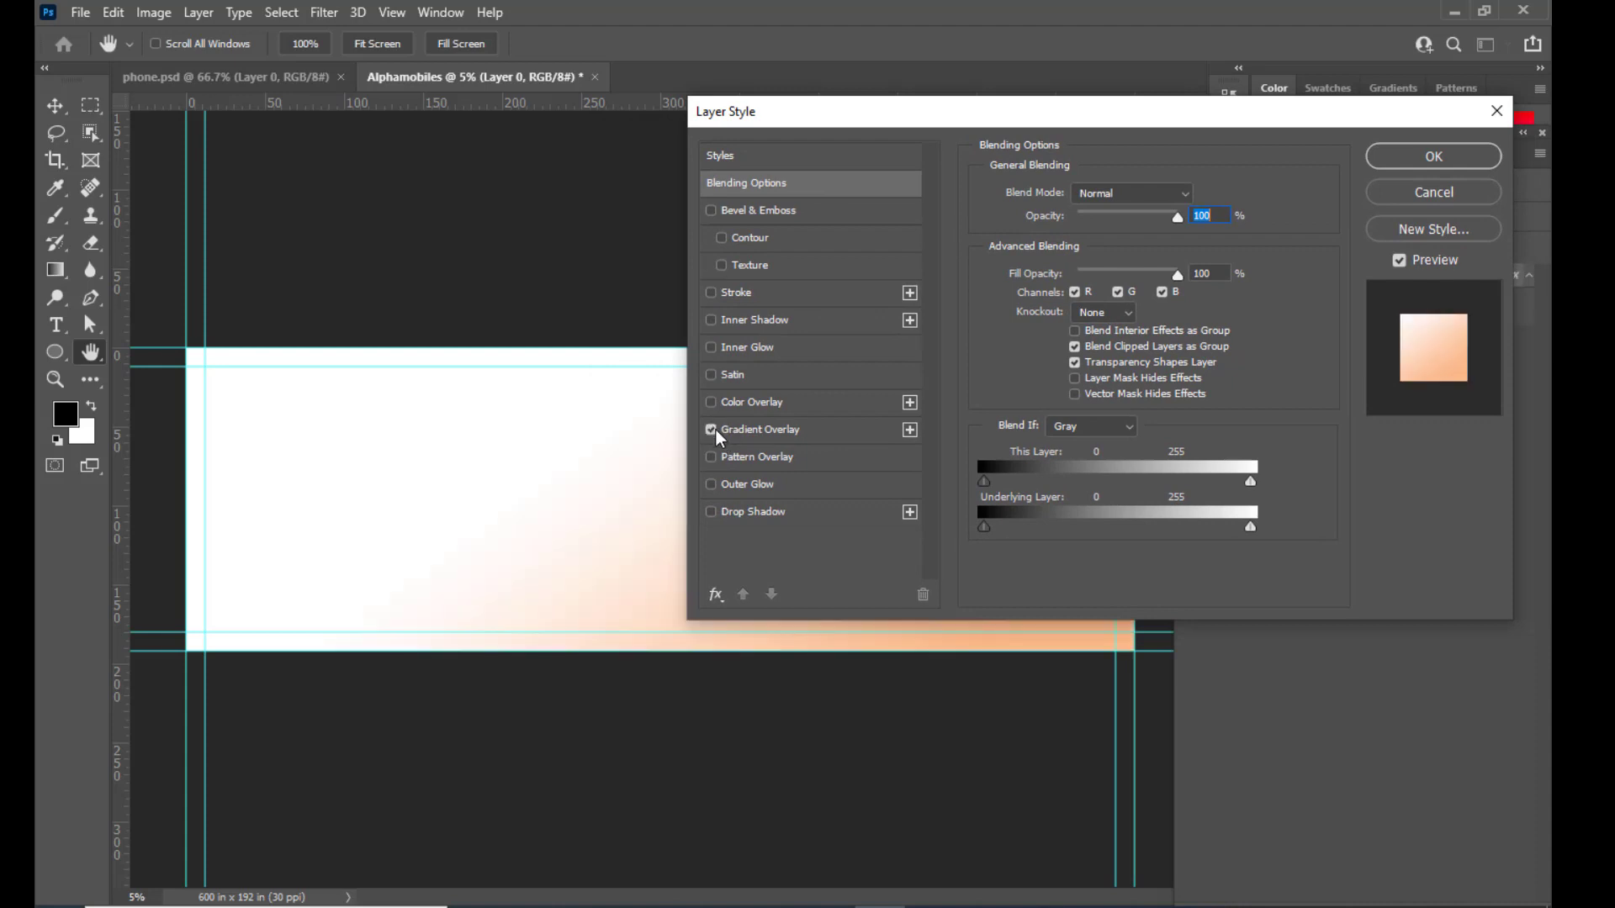
click(774, 429)
drag(971, 113, 1095, 102)
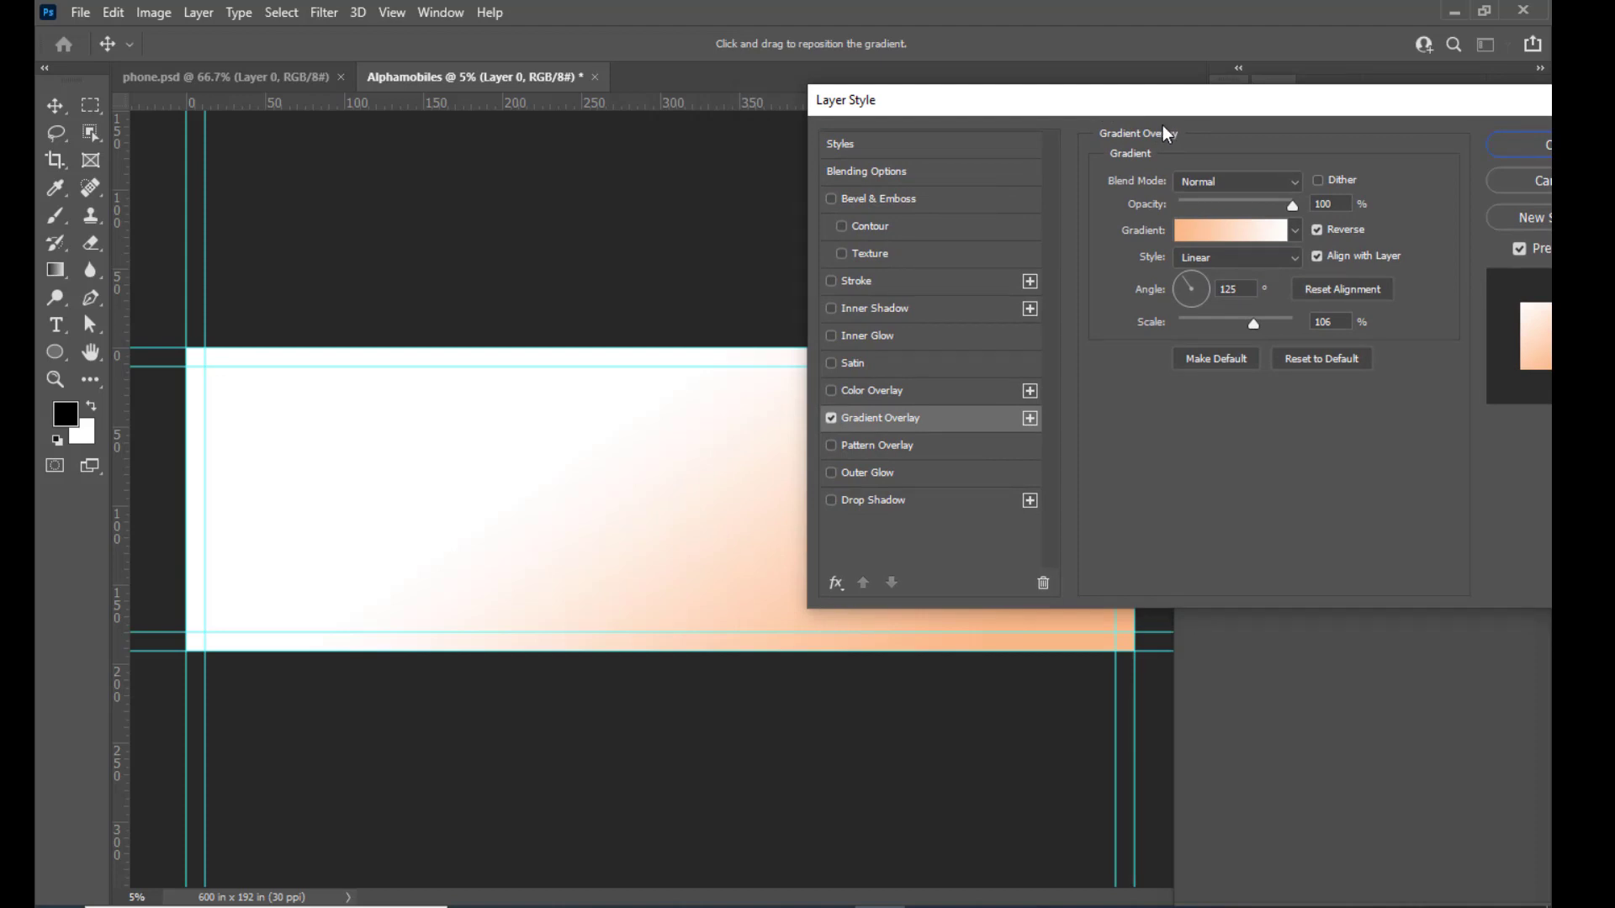
drag(1110, 110, 1035, 123)
click(1117, 241)
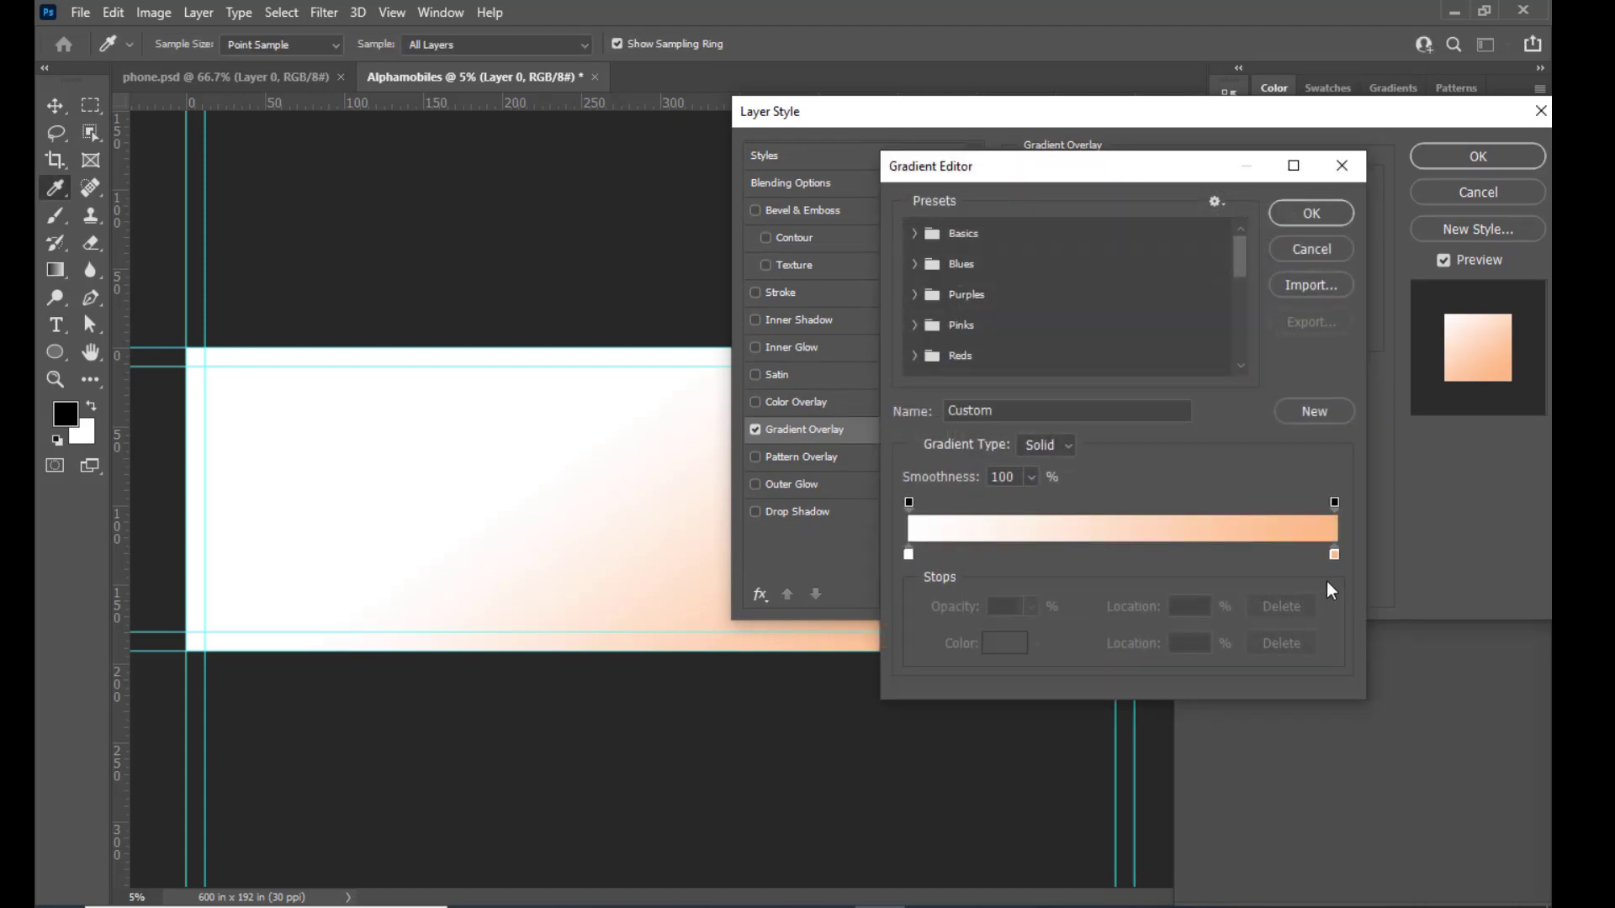
Step: Change the gradient's peach end stop to light blue 25abf0
double_click(1333, 553)
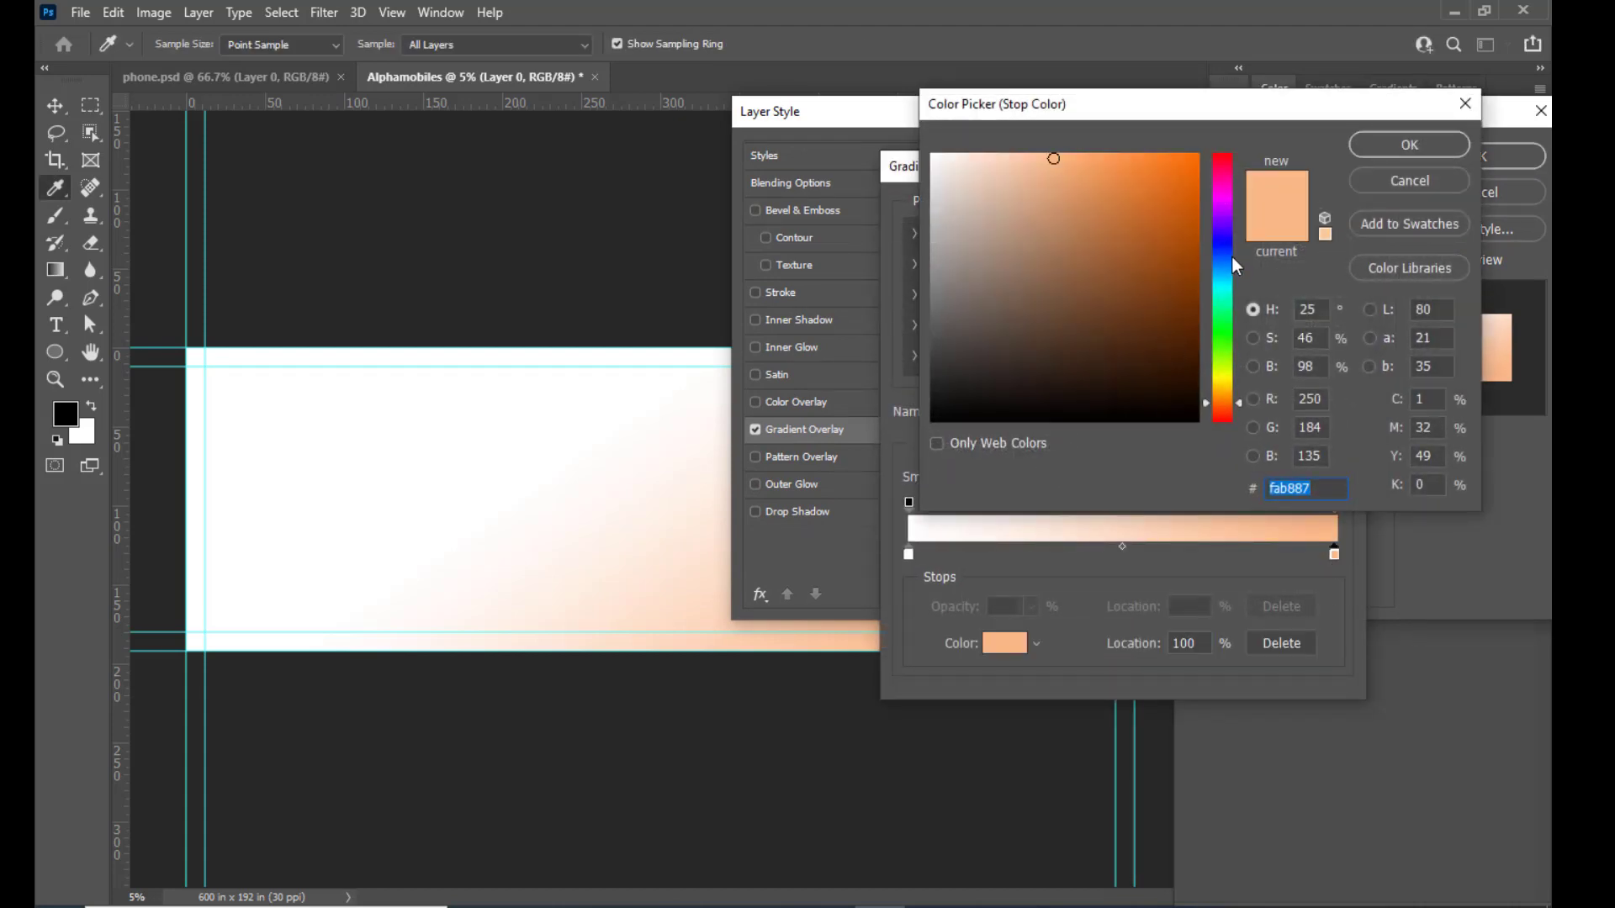
click(1224, 273)
click(1157, 169)
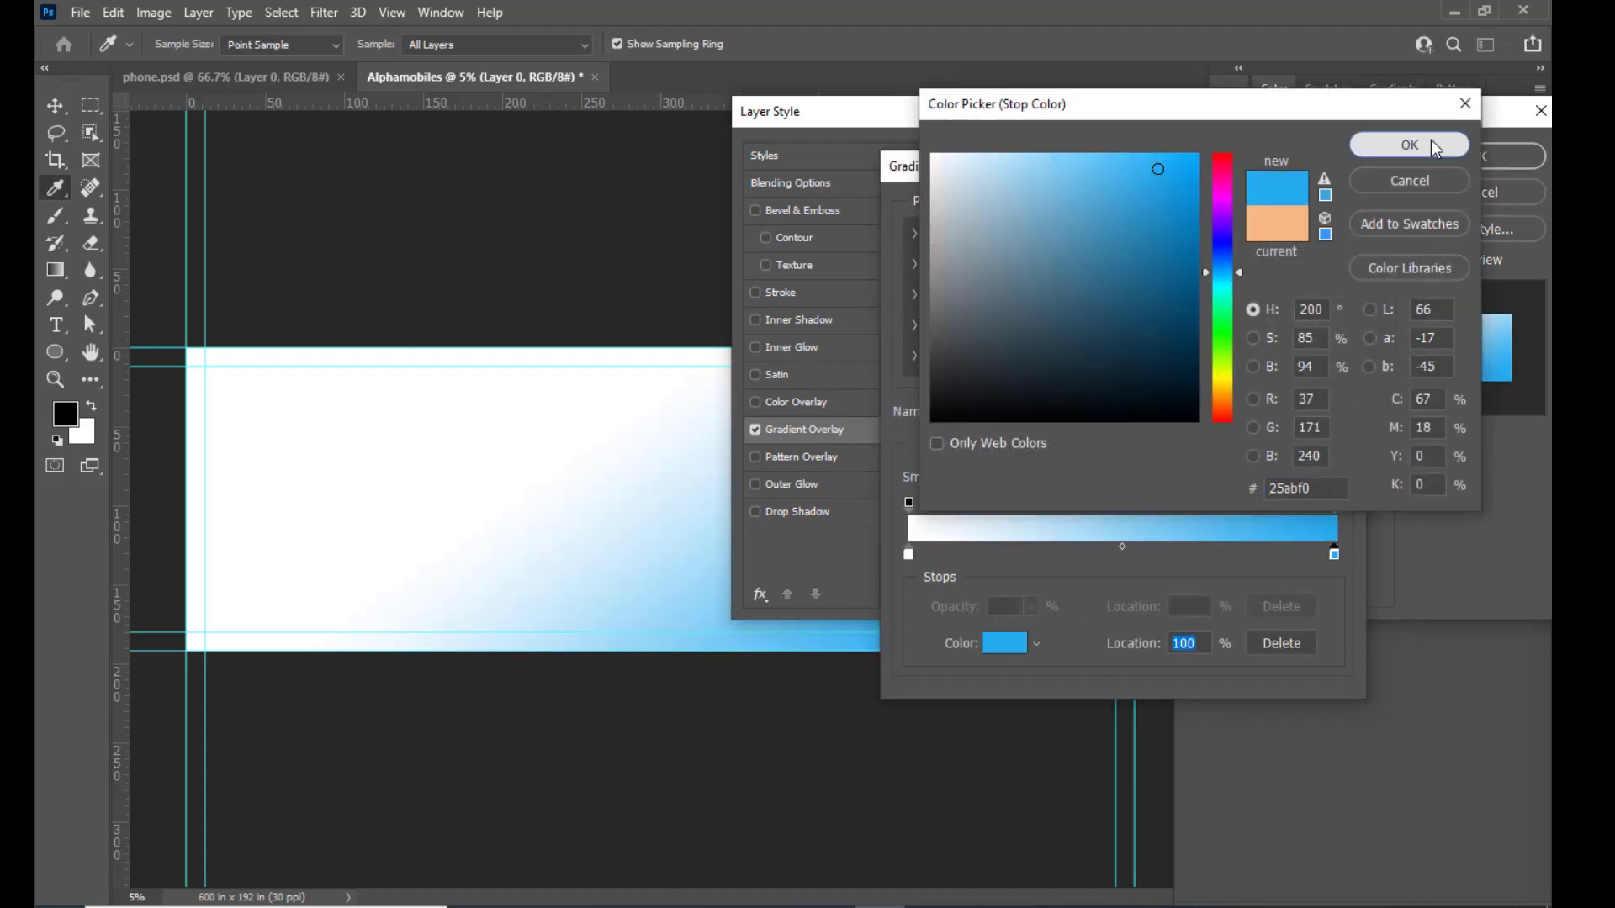
click(1430, 144)
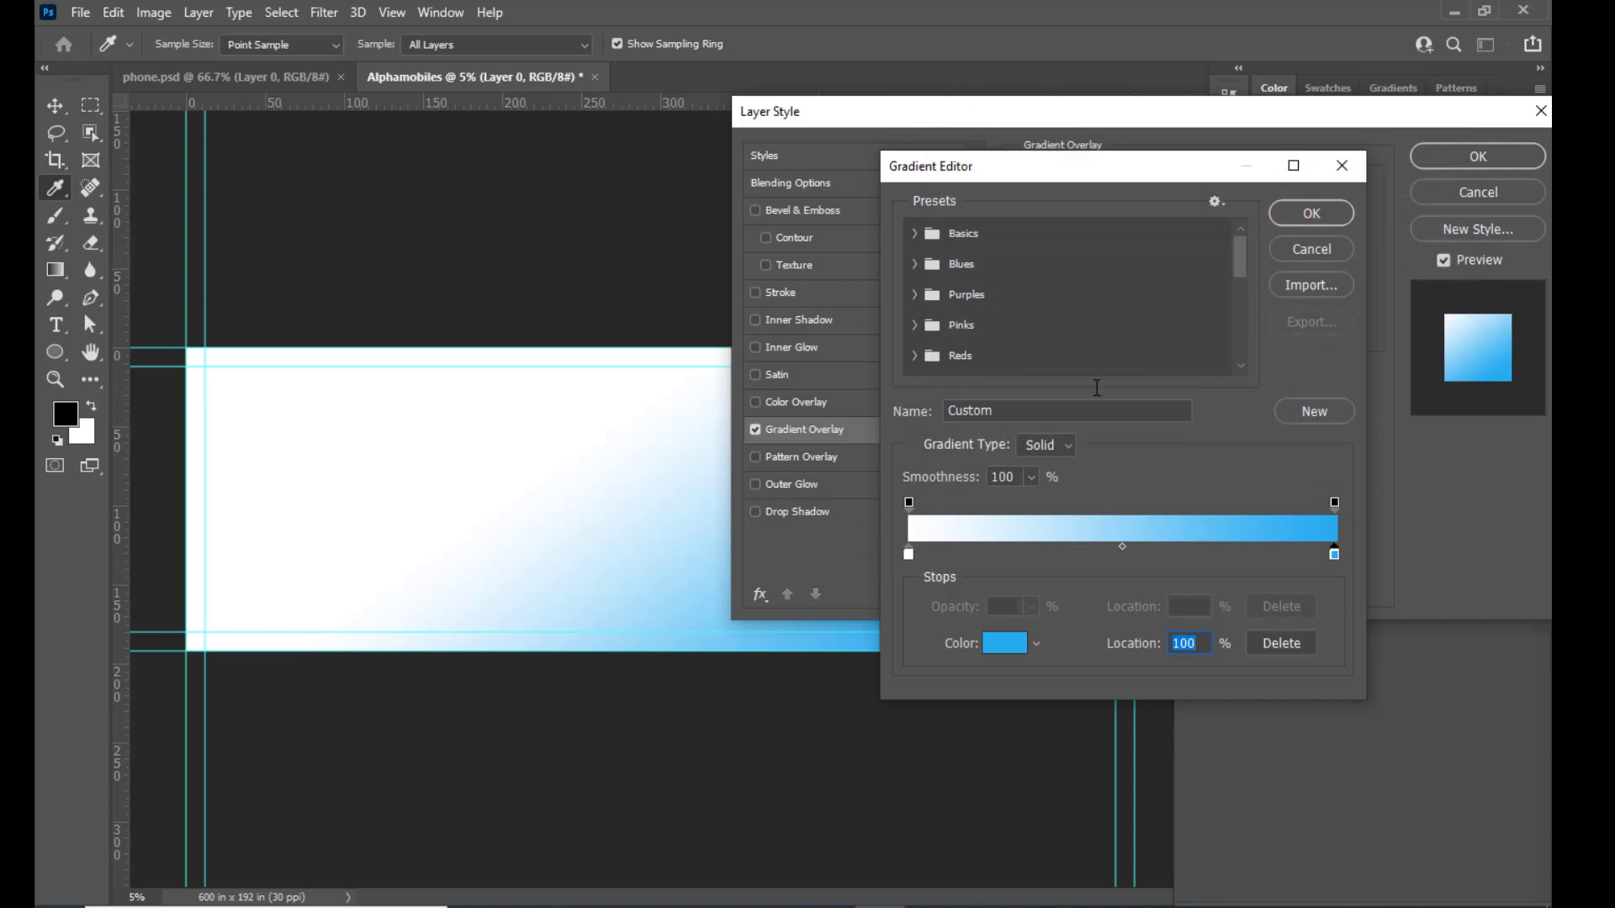
Step: Set the gradient's end stop at location 100% to blue-violet 3d30b8 and accept the gradient
double_click(1336, 556)
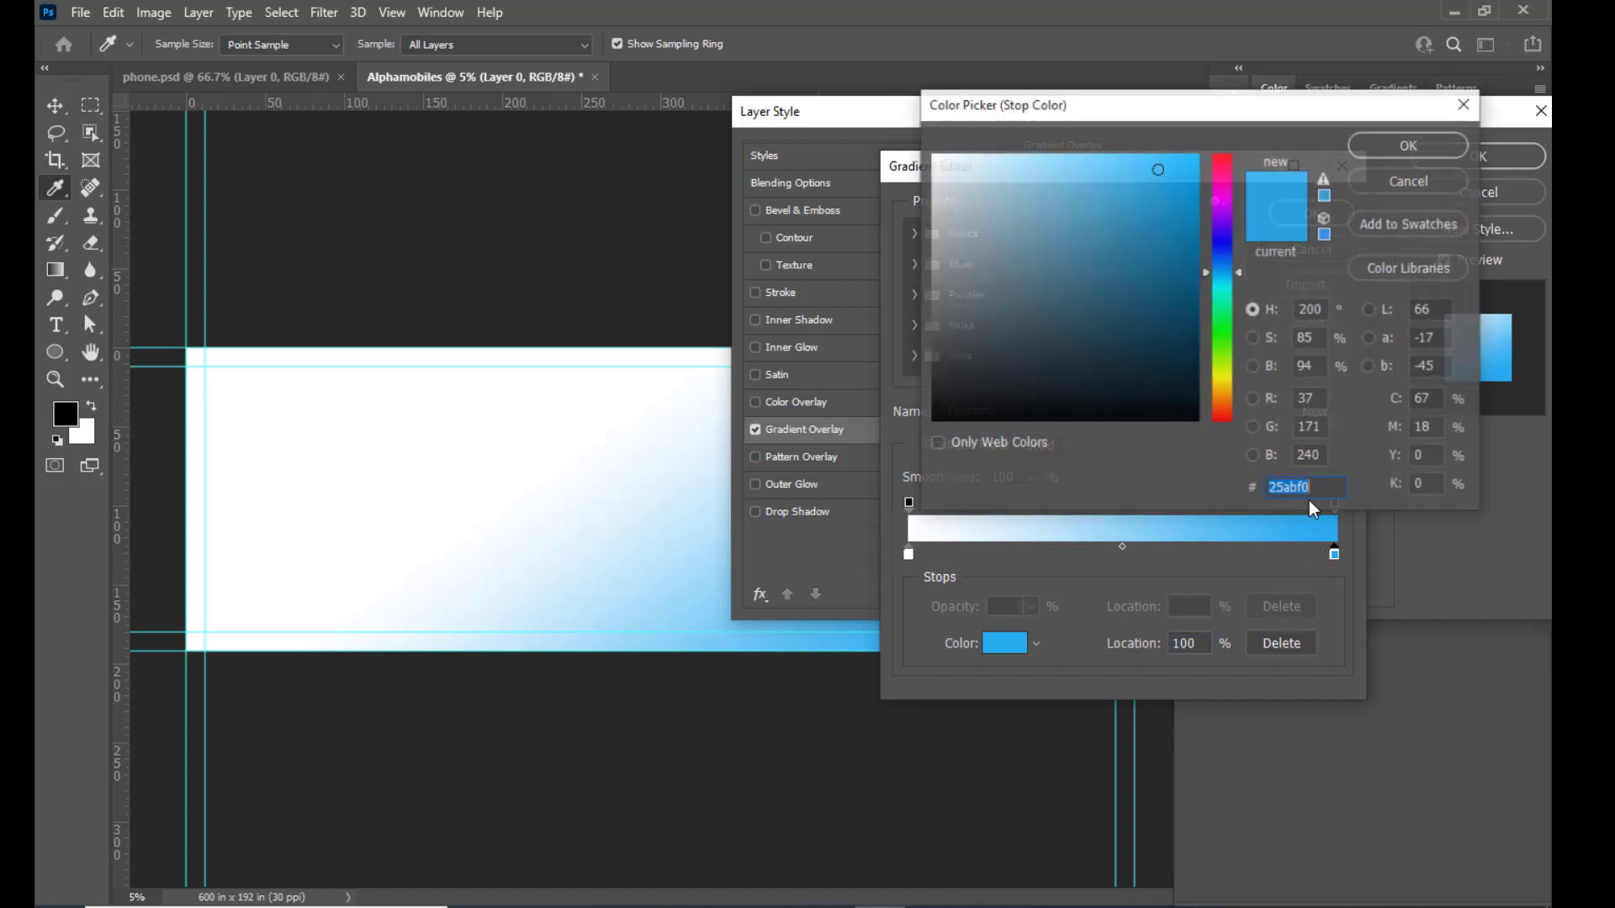
click(1222, 238)
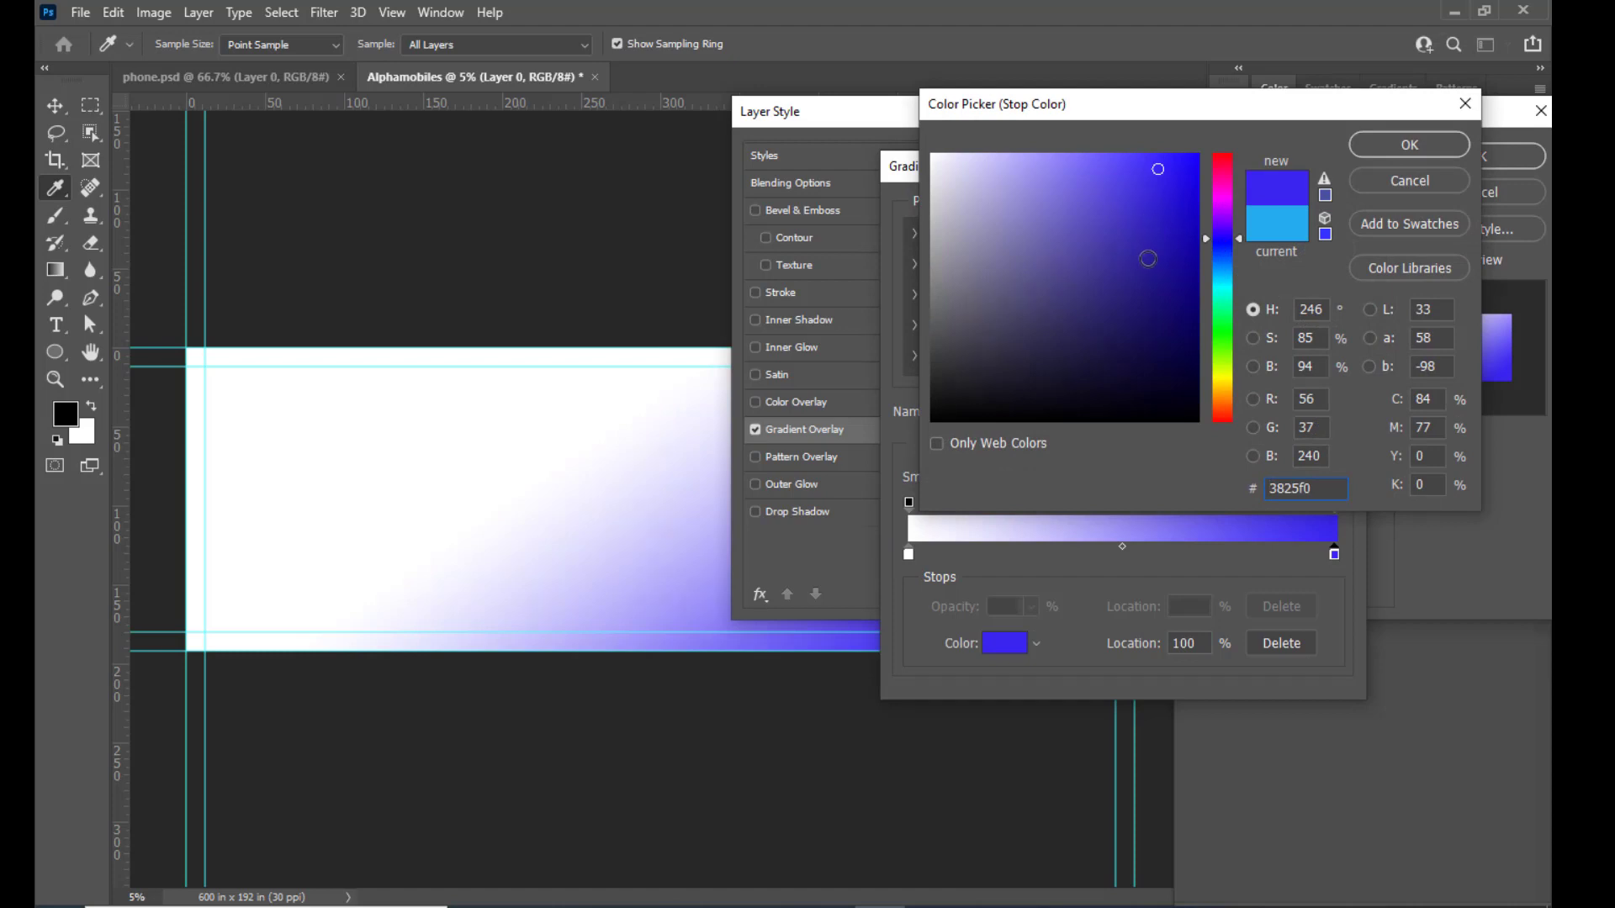
click(1131, 228)
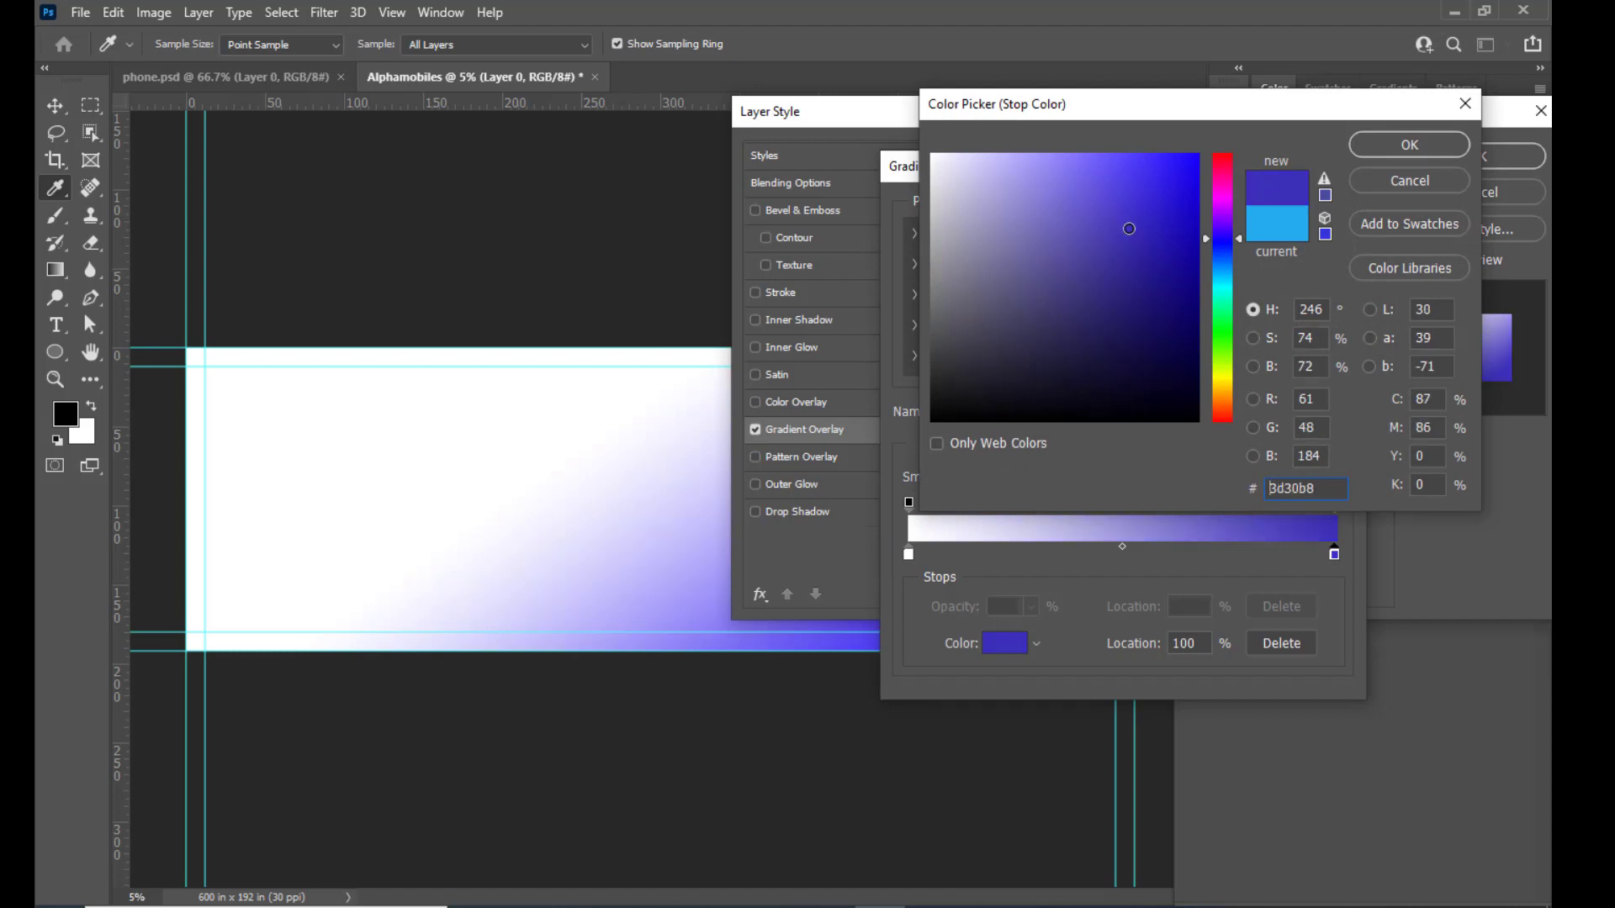
click(1410, 144)
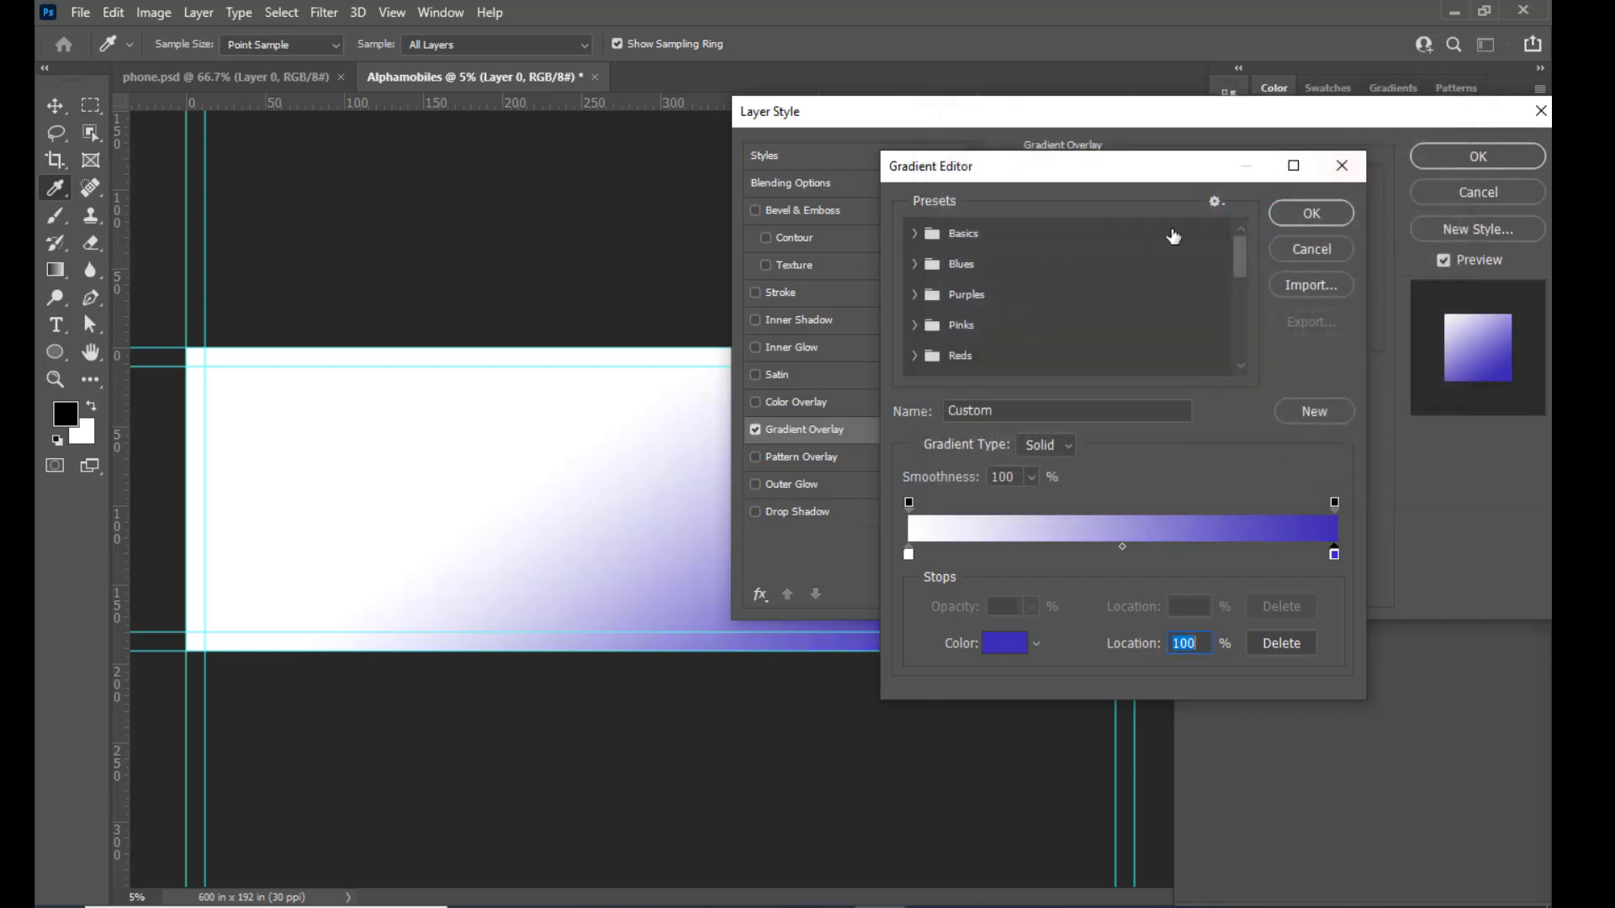
click(1299, 214)
Step: Lower the Gradient Overlay's opacity to roughly half and shift the gradient slightly up and to the left on the canvas
drag(1137, 127, 1255, 177)
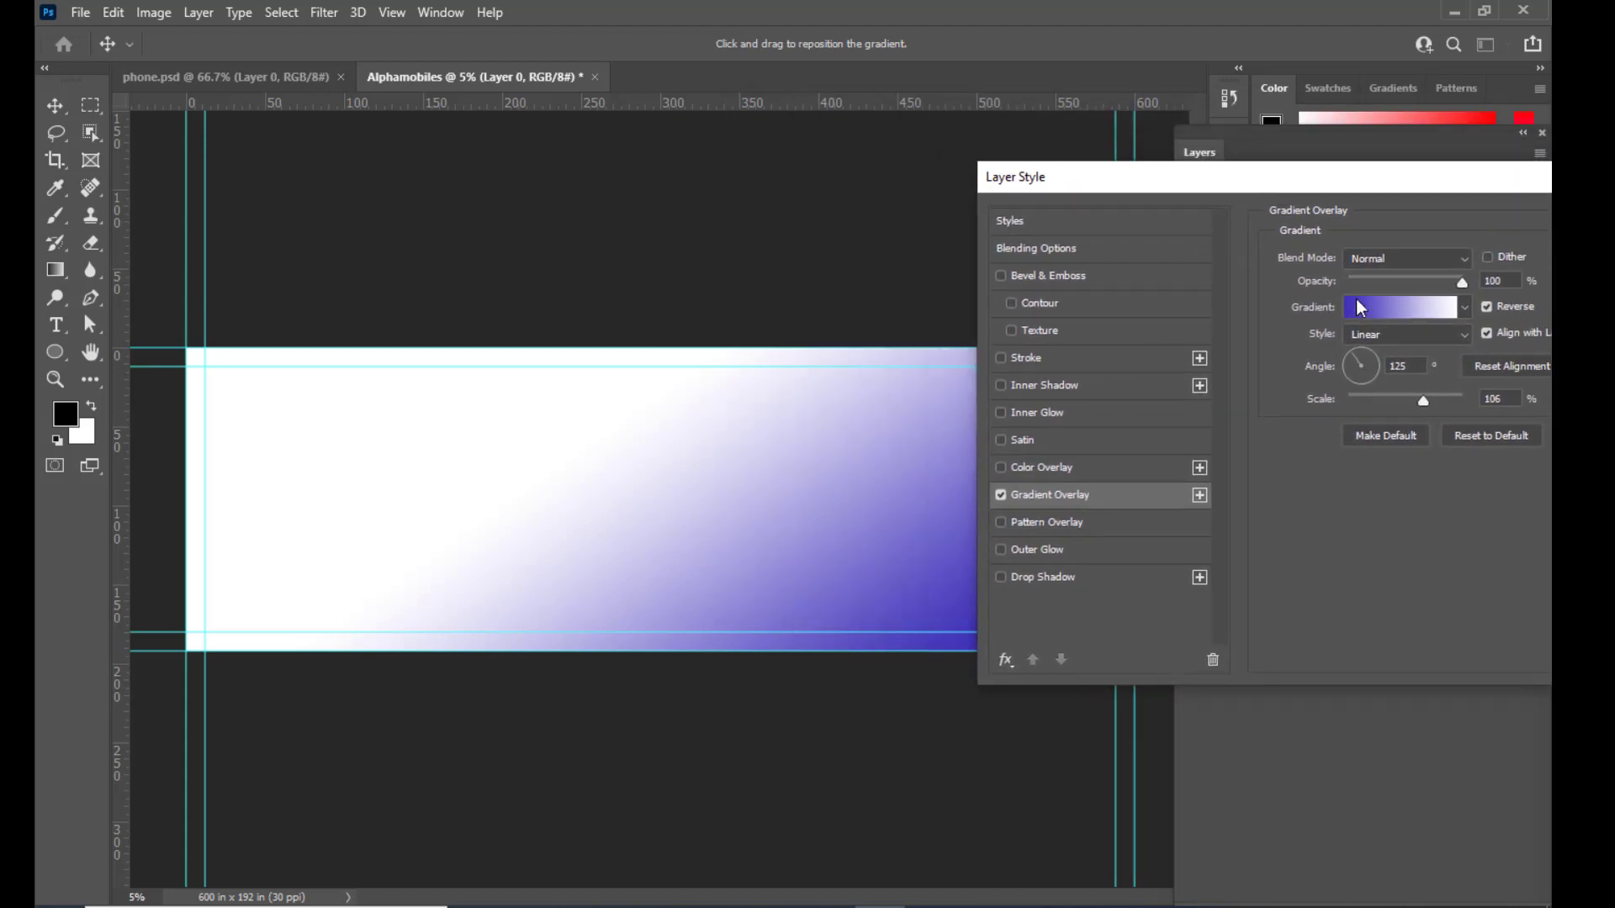
drag(1459, 283, 1409, 286)
drag(1155, 169, 1330, 265)
drag(729, 488, 677, 468)
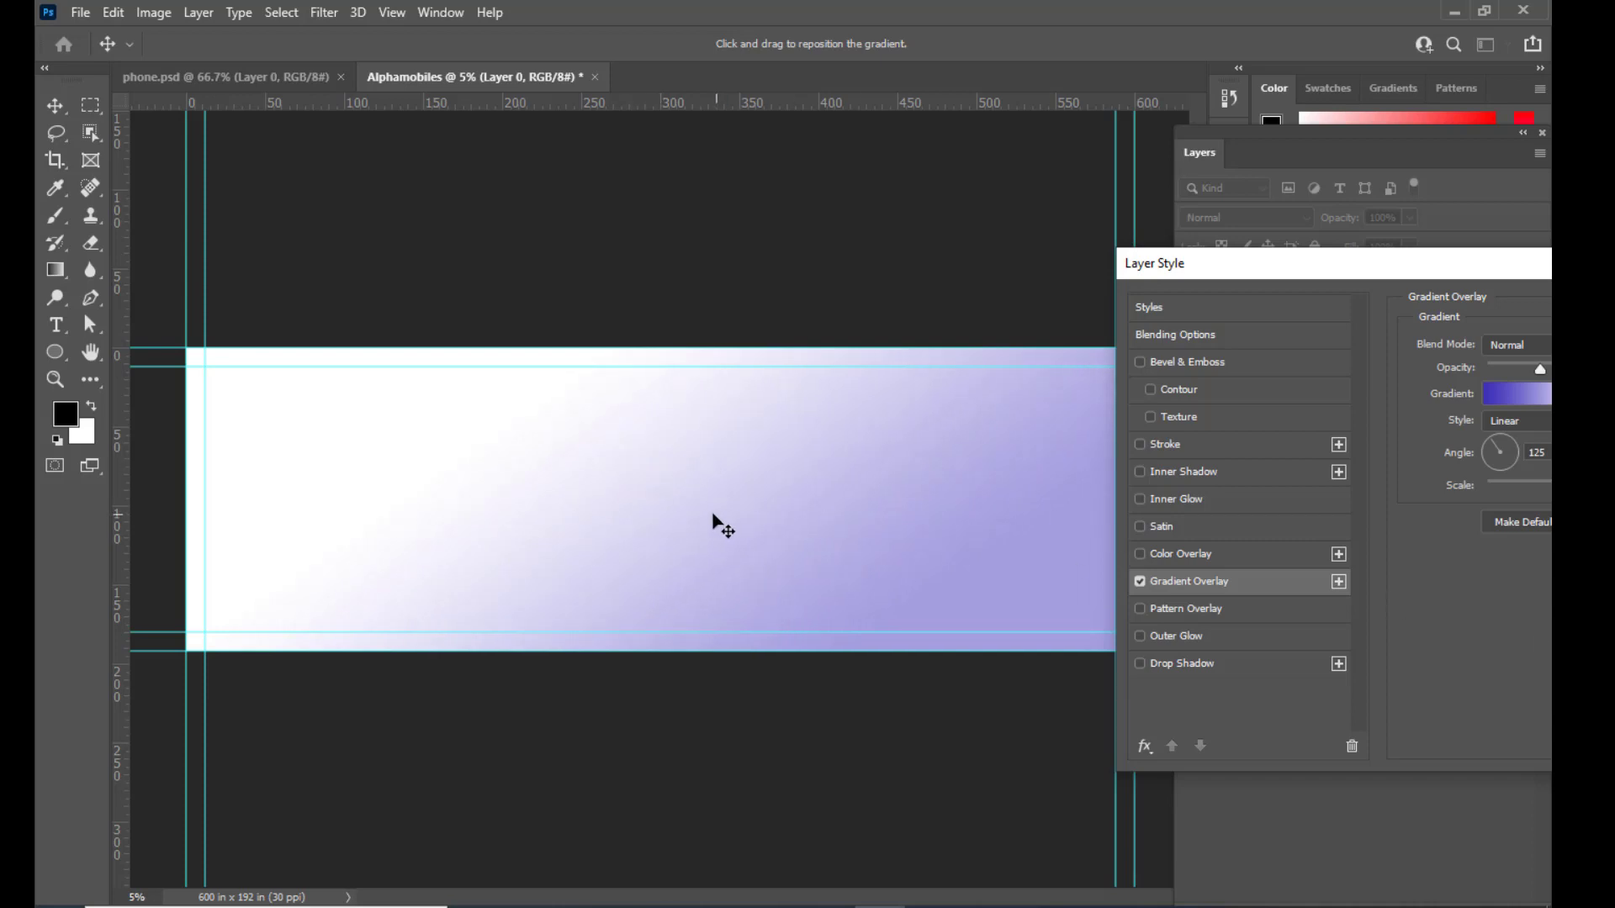
Step: Rotate the Gradient Overlay's angle to -140 degrees
drag(1326, 265, 1267, 256)
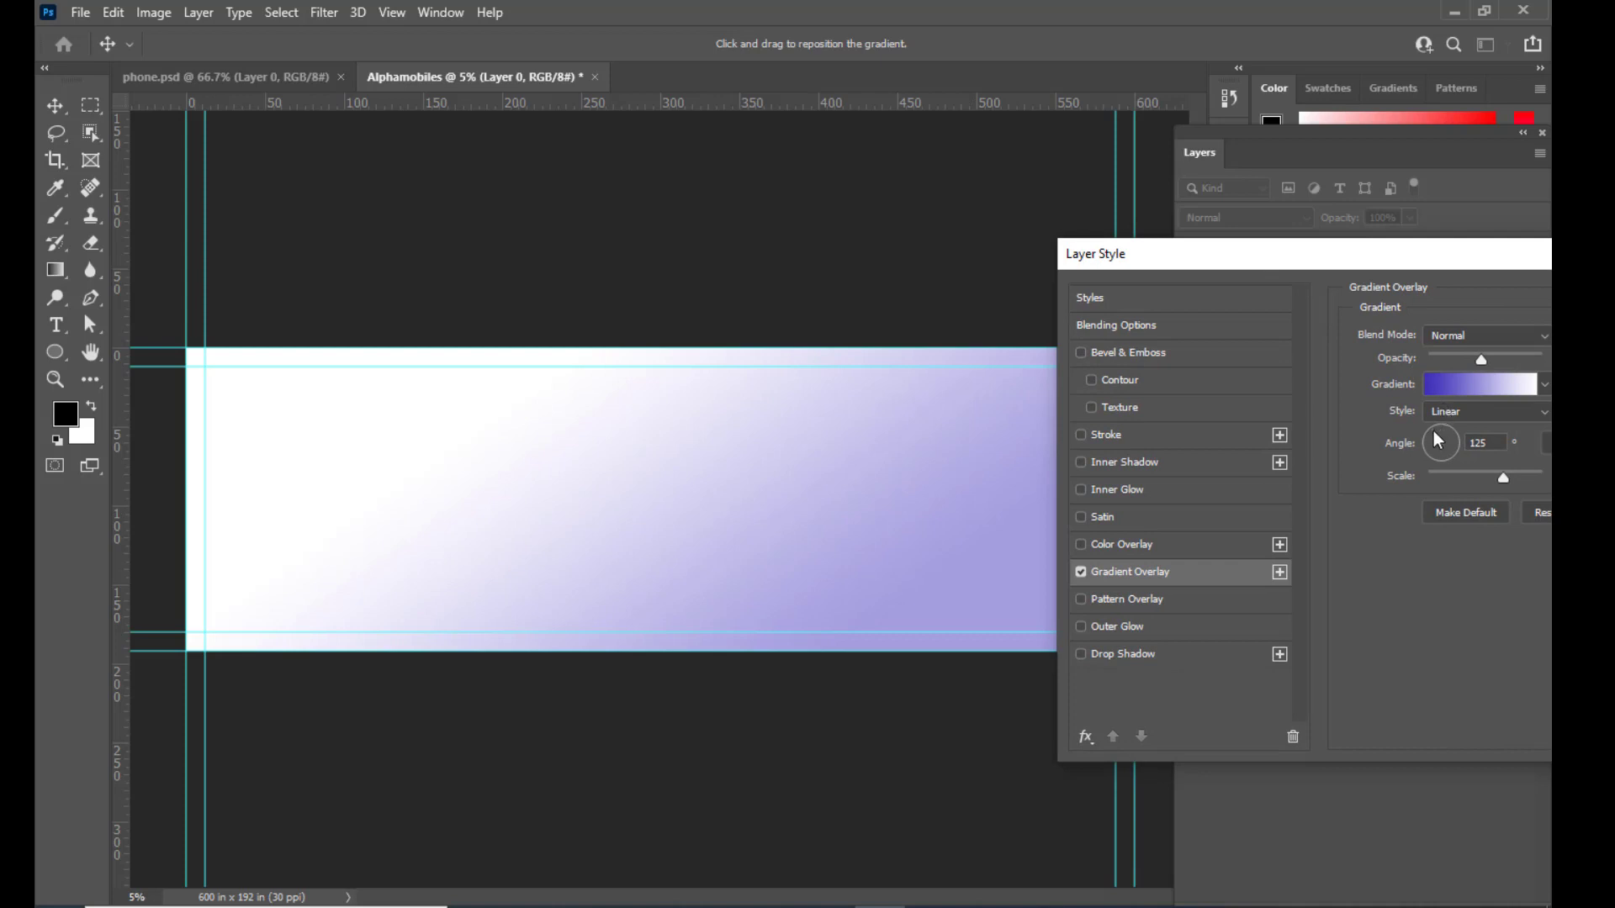
drag(1438, 439, 1451, 459)
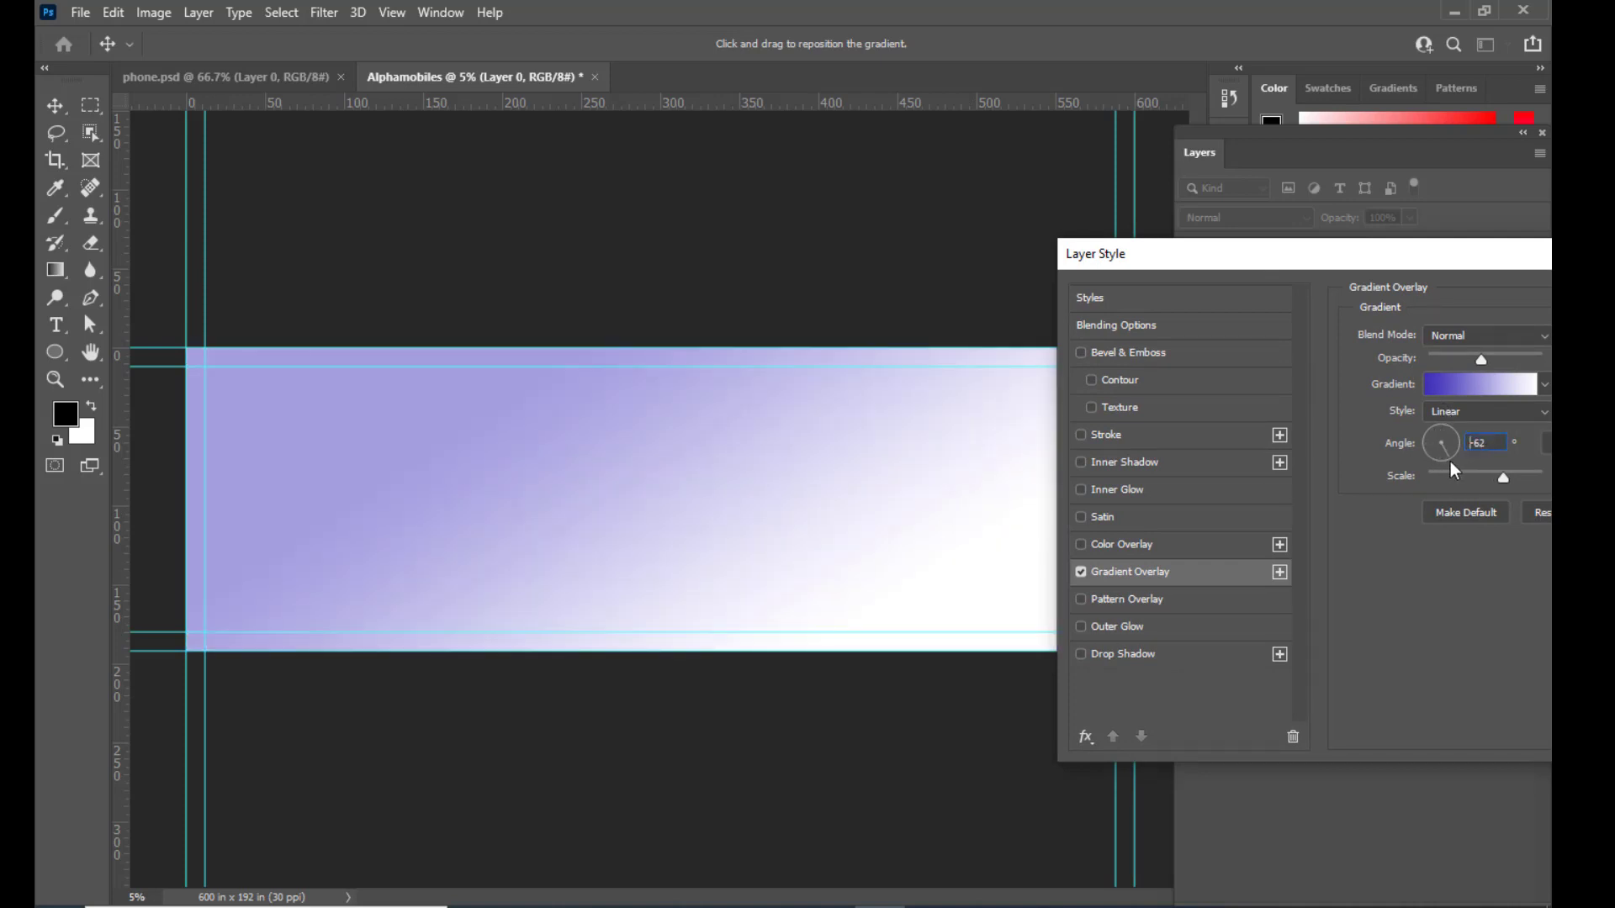
key(Return)
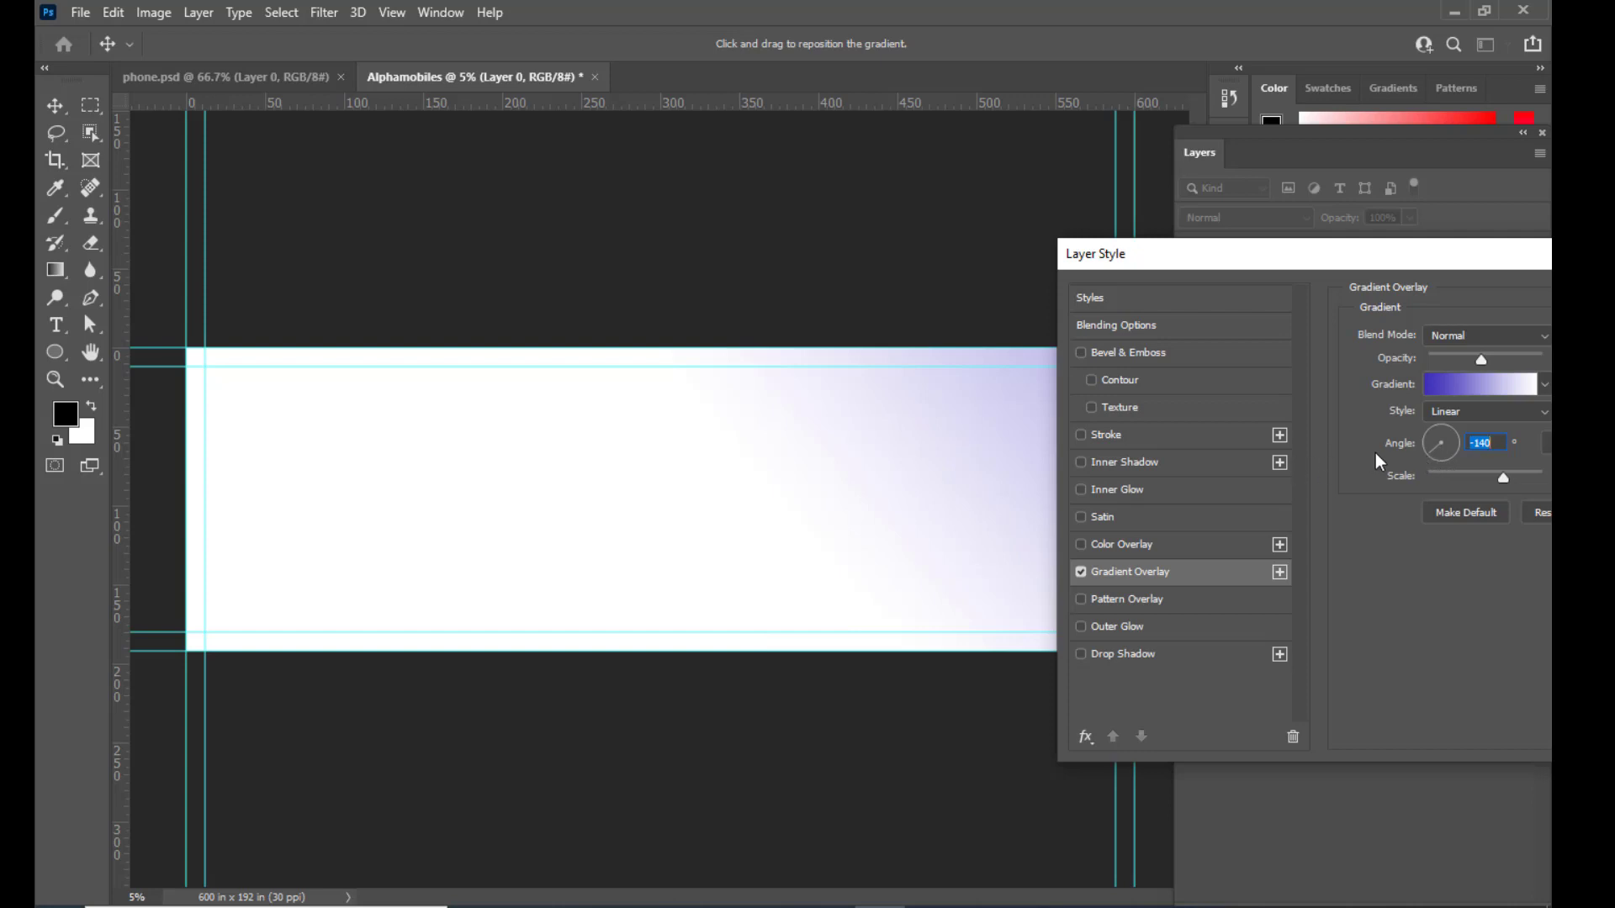
Step: Set the Gradient Overlay's angle to 104 degrees, shift the gradient toward the banner's lower right, and accept the layer style
drag(1436, 458, 1443, 446)
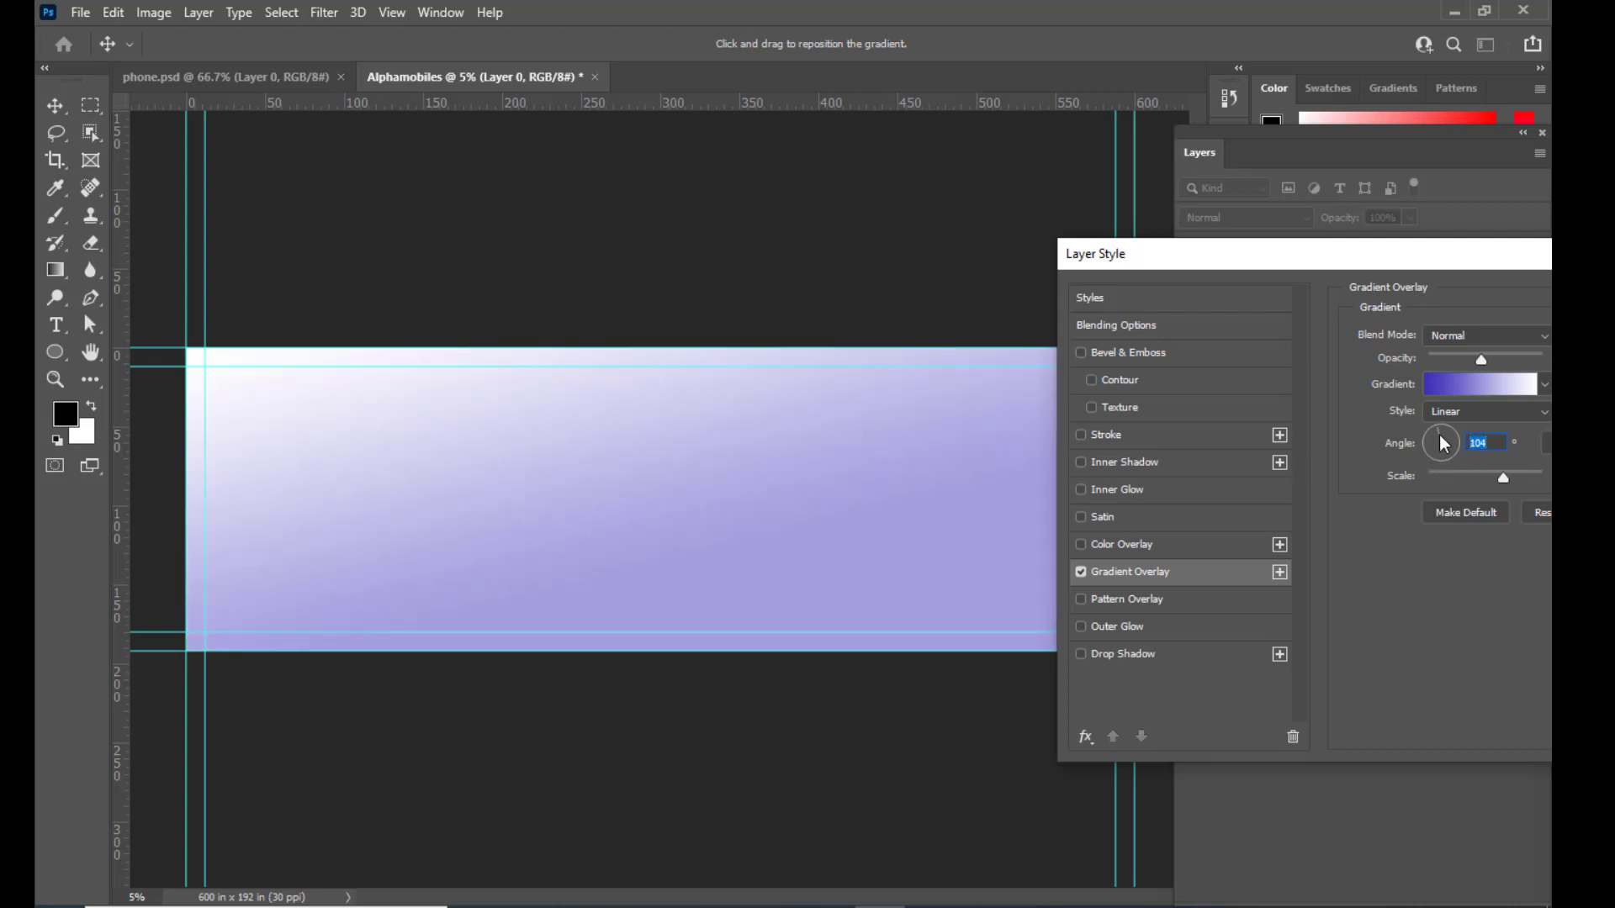
drag(641, 541, 822, 612)
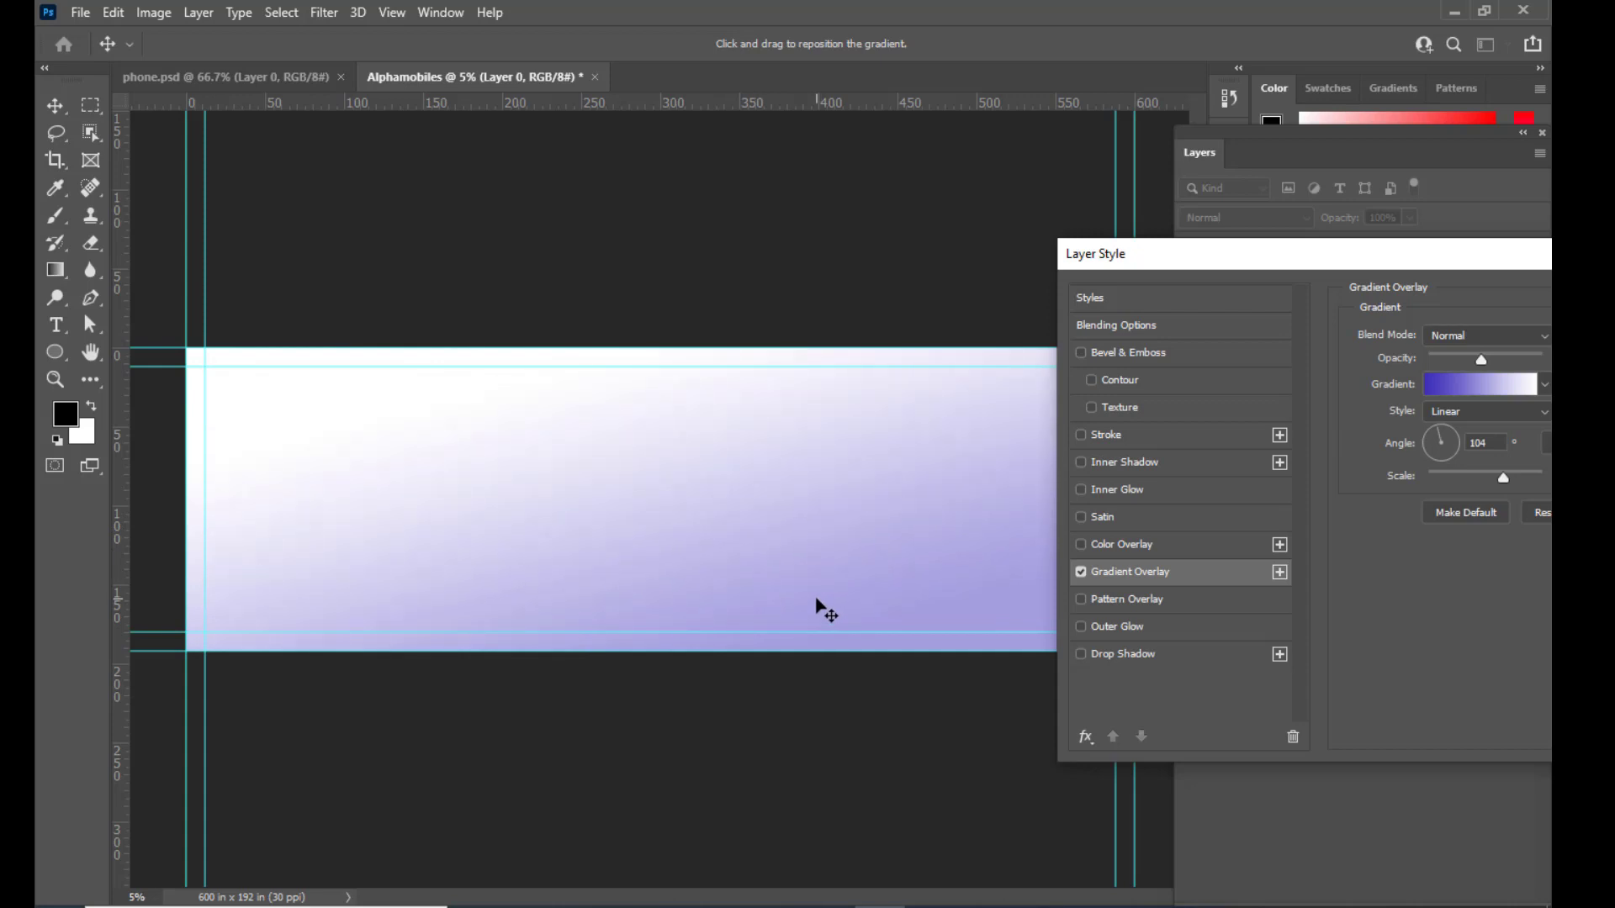
drag(1183, 260, 705, 264)
click(1356, 304)
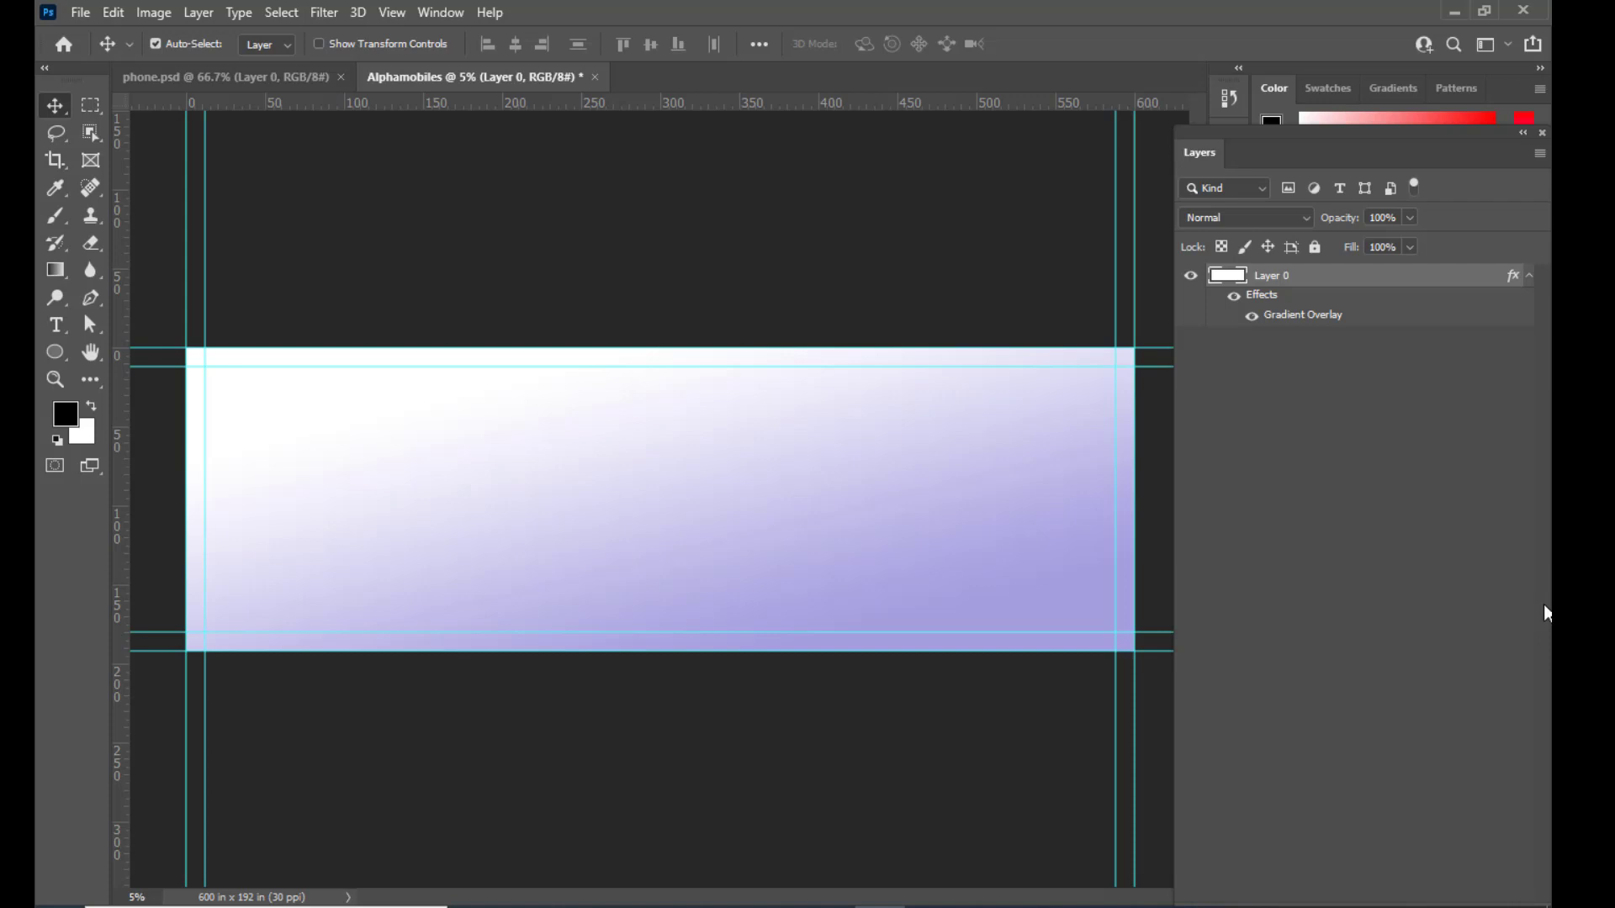
Step: Rename the gradient layer as background
double_click(1274, 275)
text(background)
key(Return)
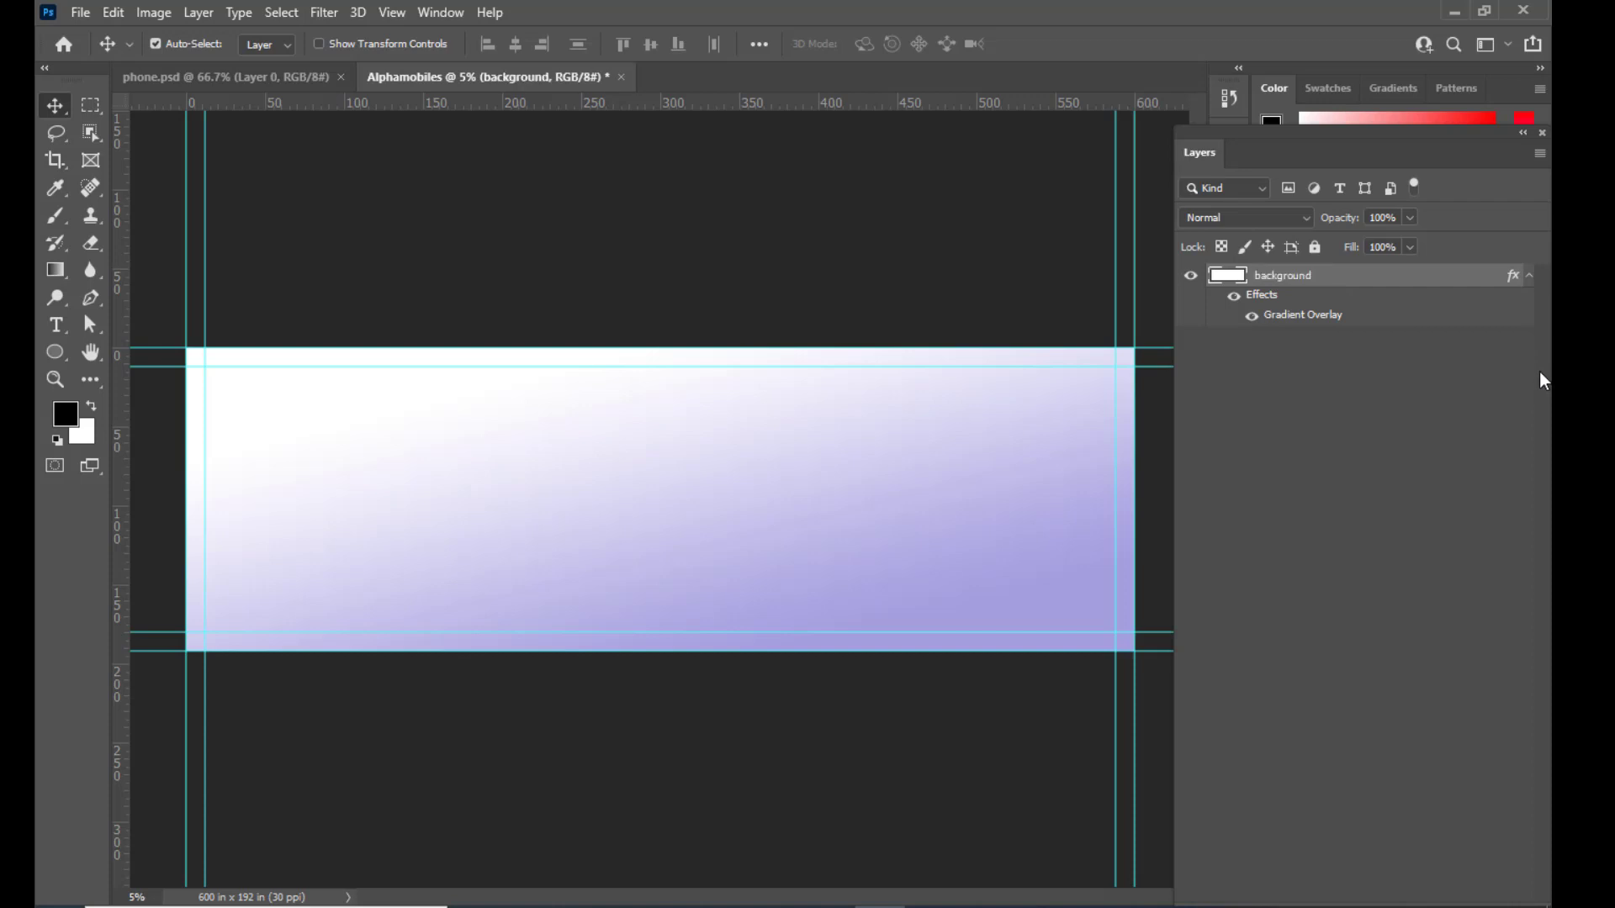
drag(1213, 123, 1246, 132)
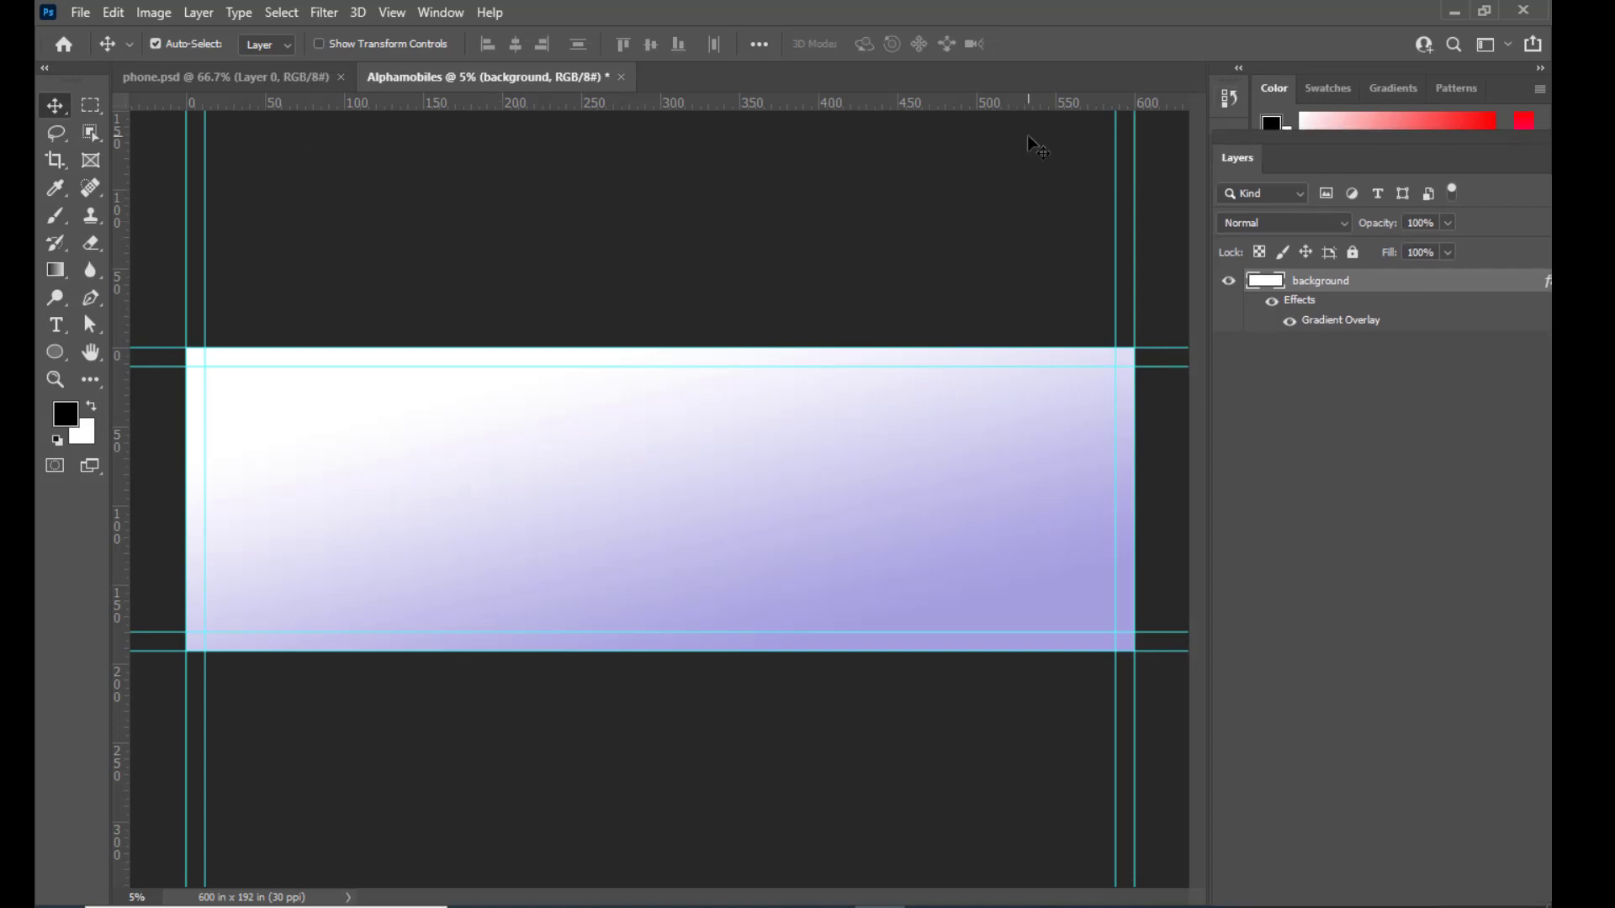
Step: Switch to the phone.psd document and select the phone automatically with Select Subject
click(259, 77)
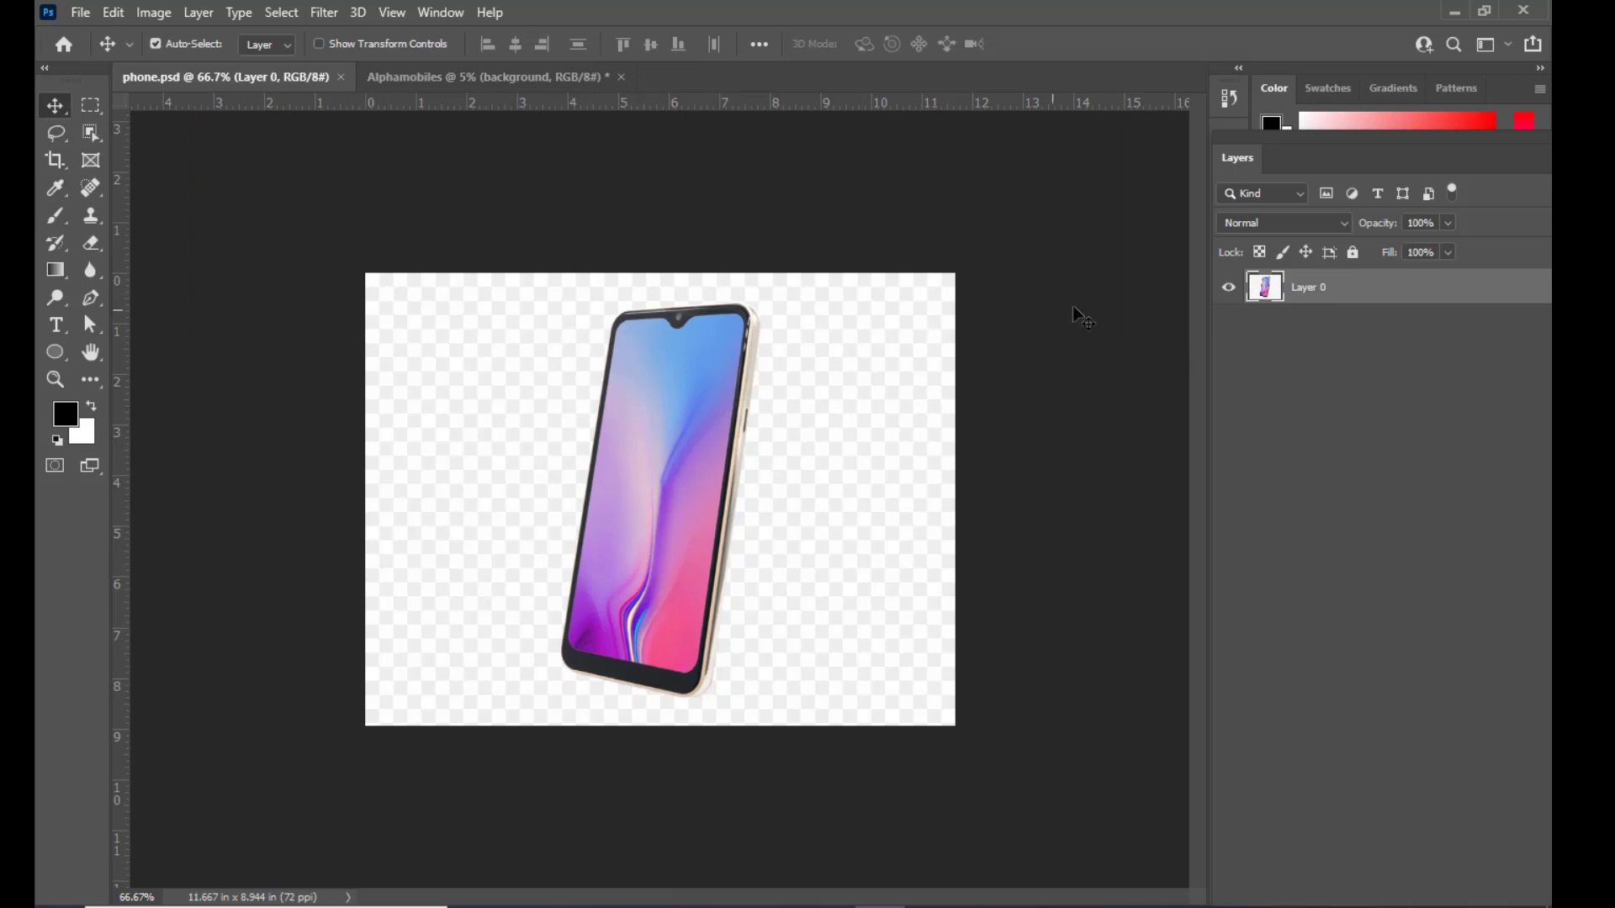
drag(91, 128, 150, 131)
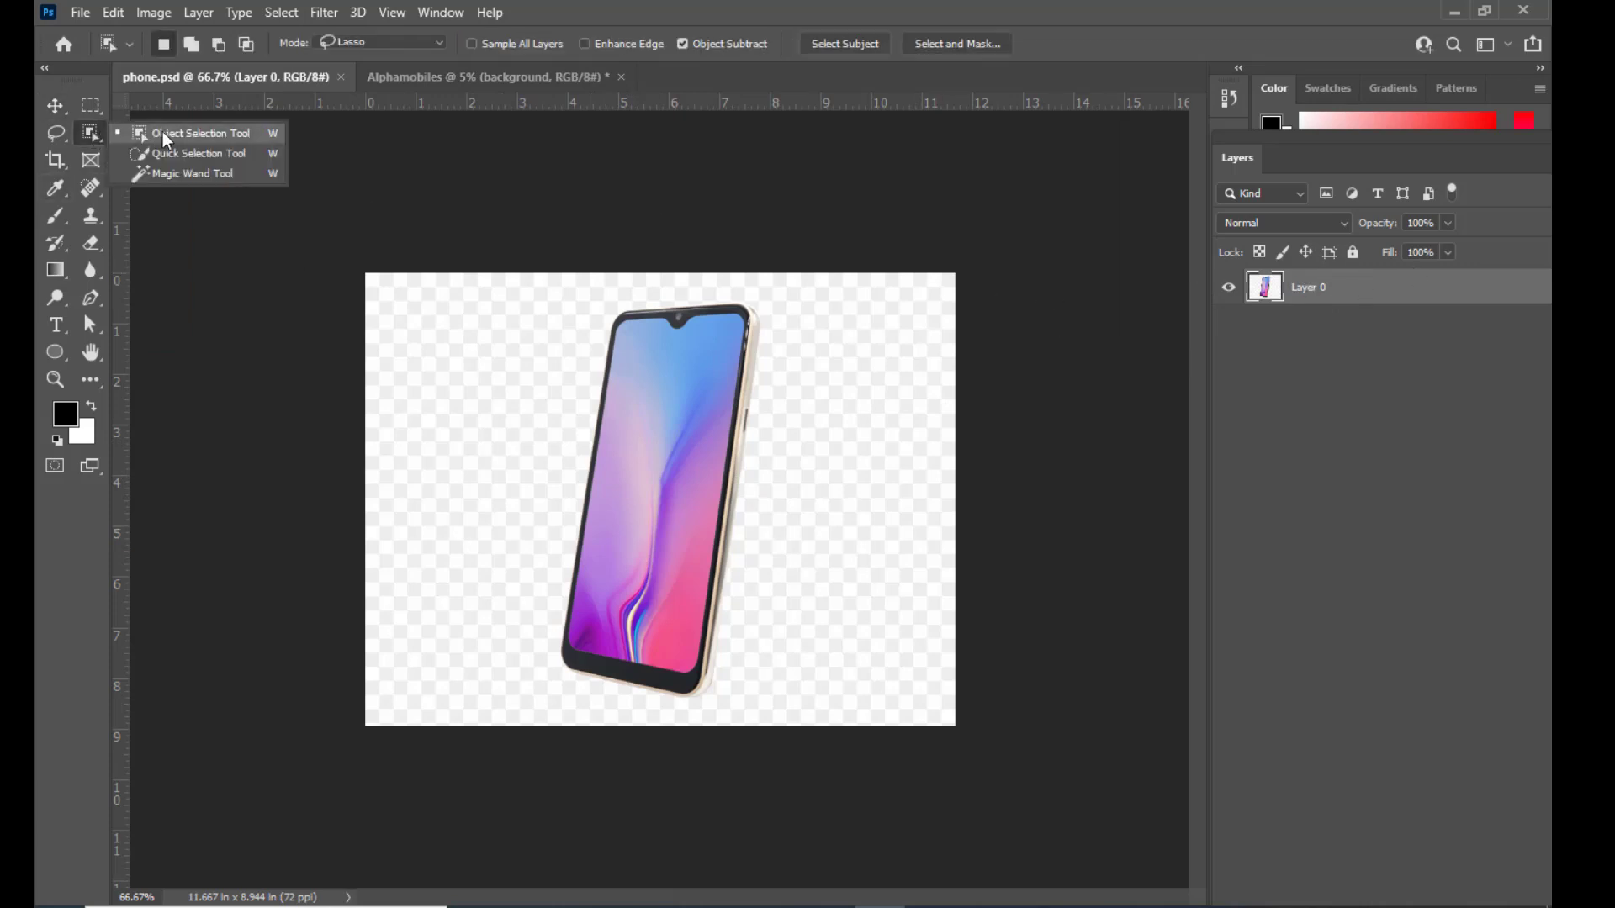
click(164, 131)
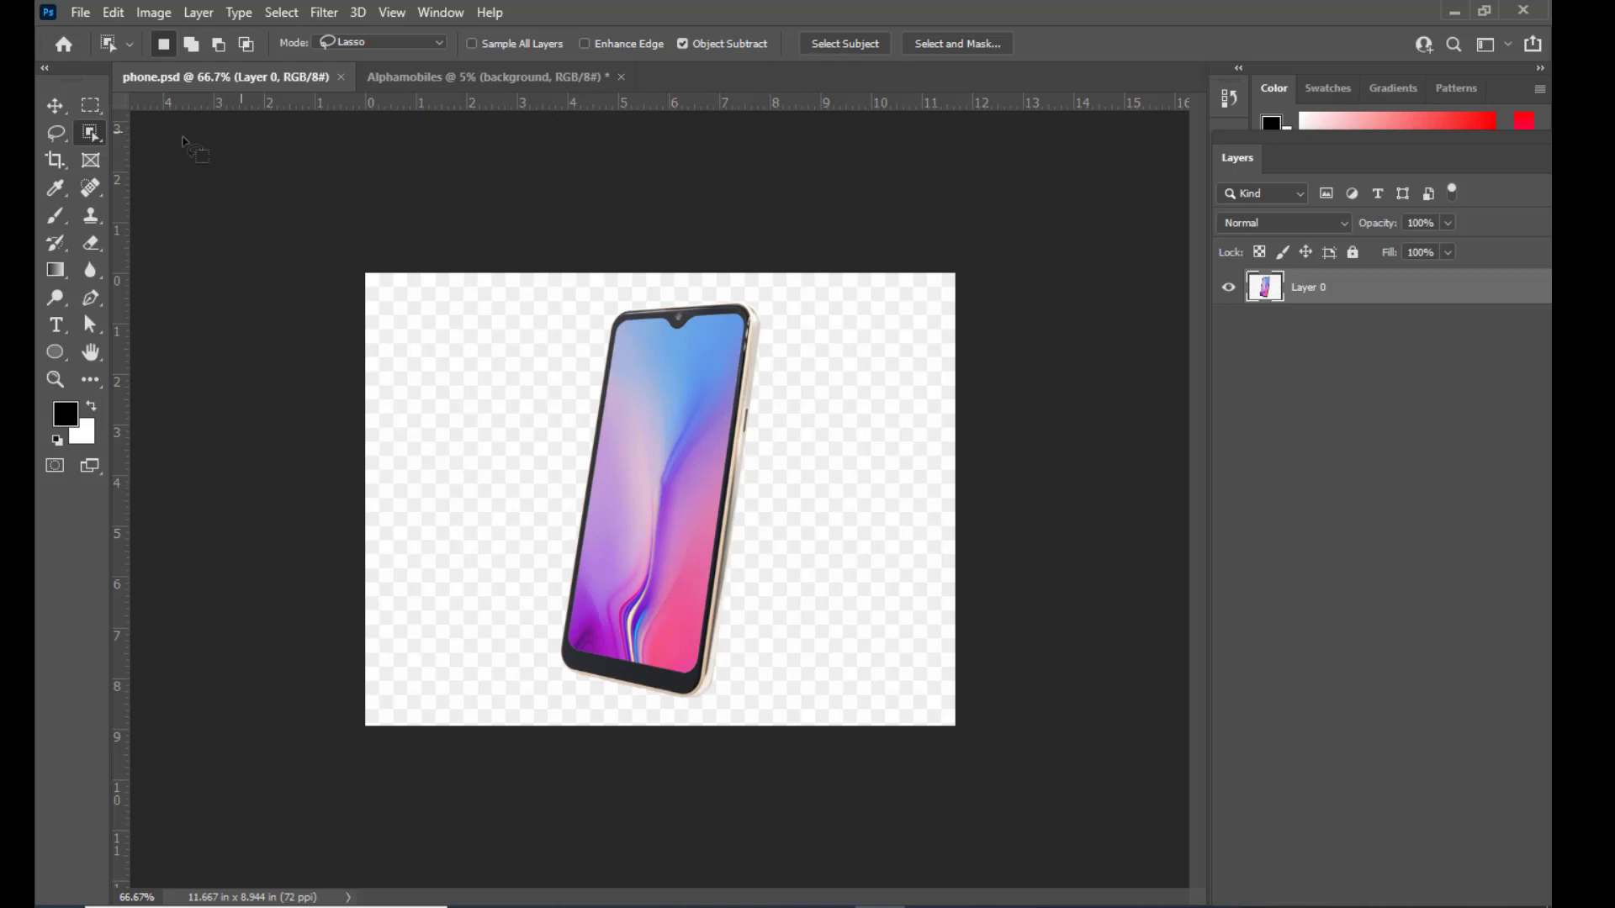
click(838, 50)
Step: Refine the phone selection with the Lasso, adding the missing bottom corner and subtracting the stray bump at the top edge
click(56, 133)
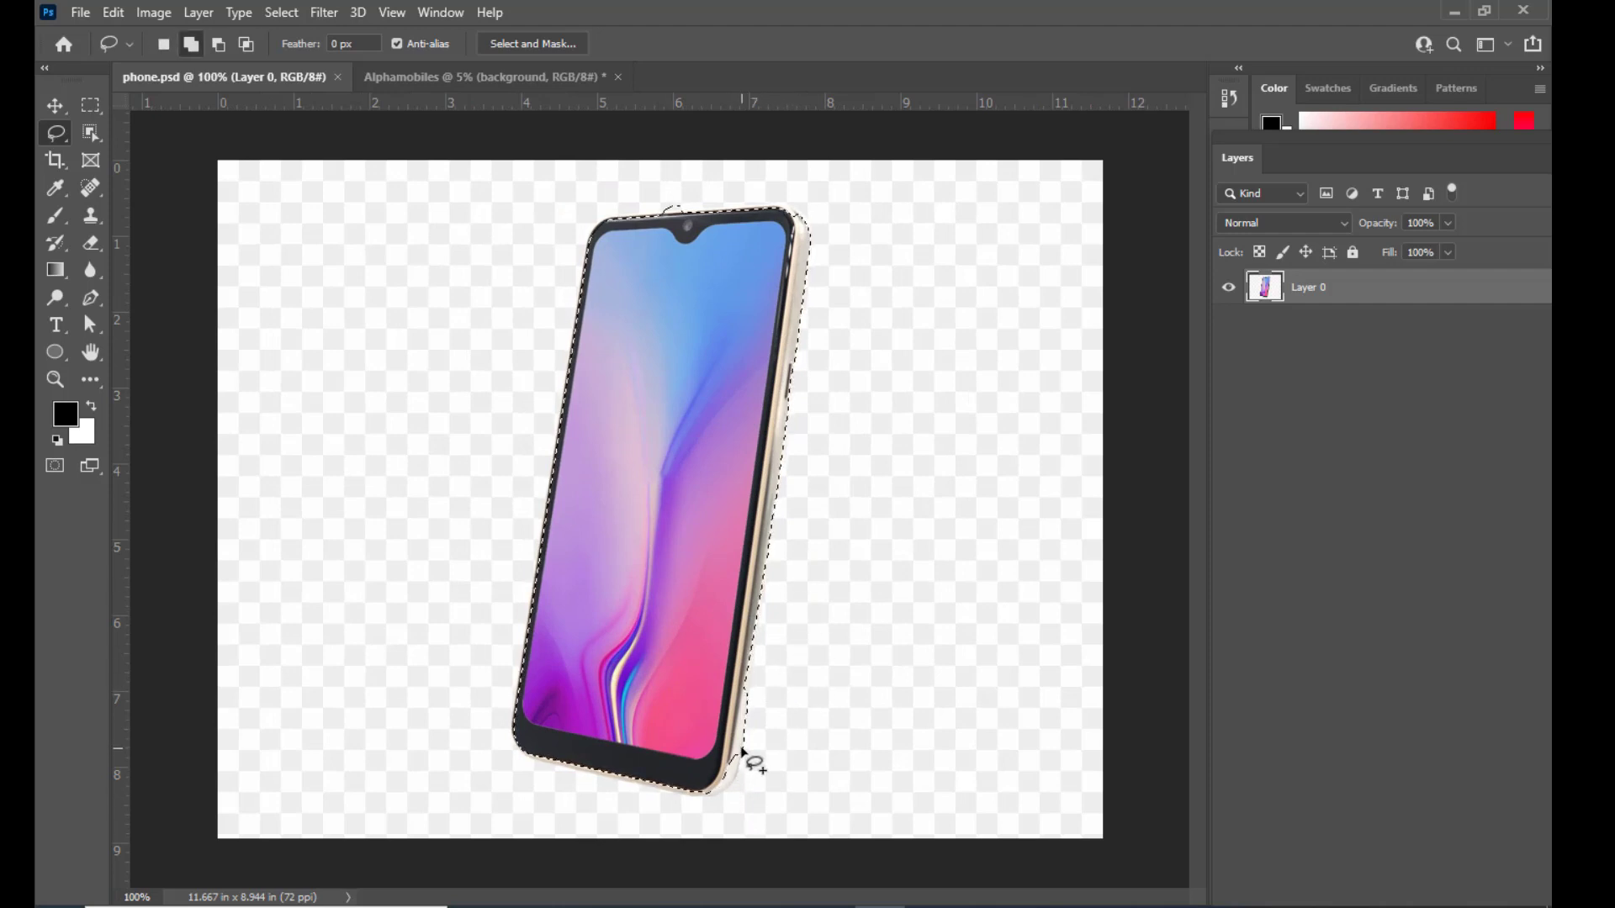
mouse_move(739, 762)
mouse_down()
mouse_move(729, 790)
mouse_move(698, 754)
mouse_up()
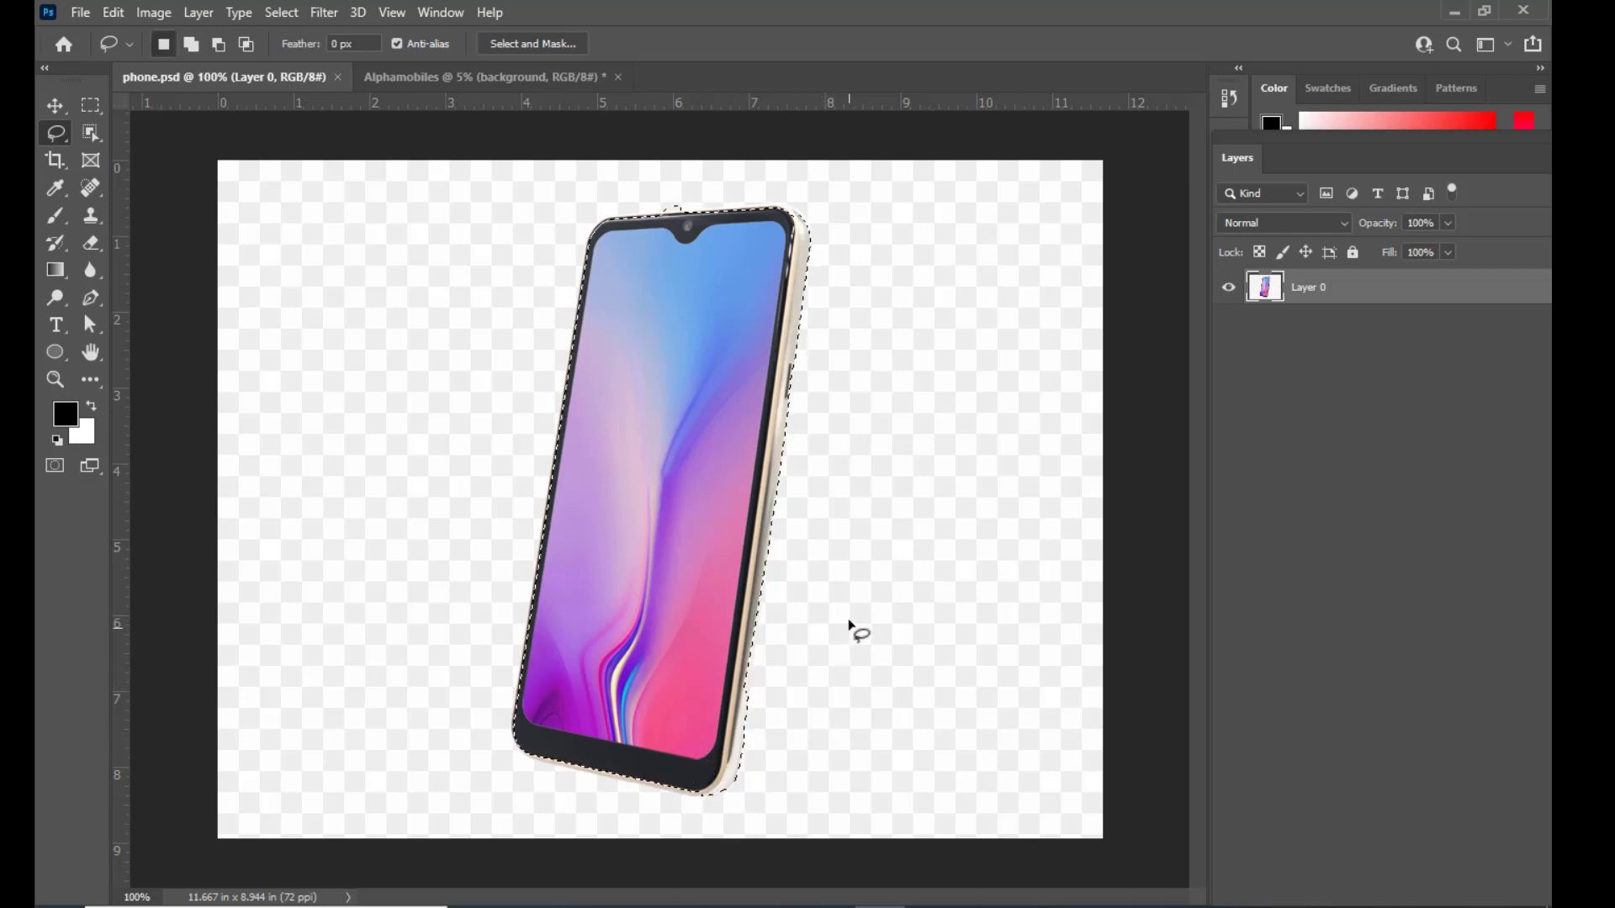
key(alt)
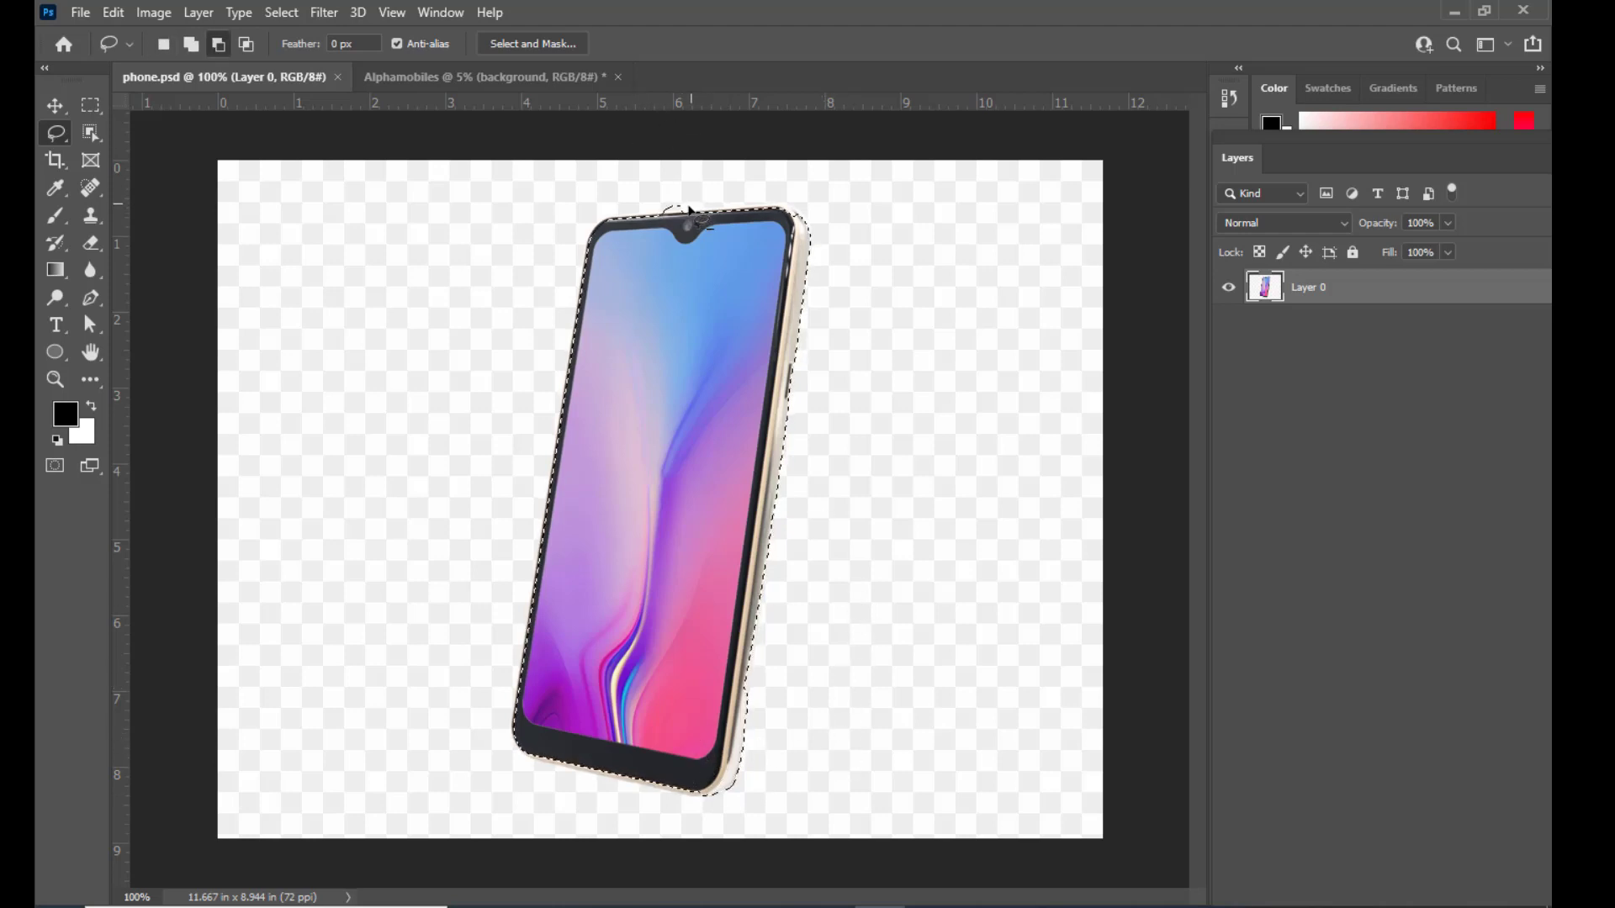
drag(656, 206, 666, 210)
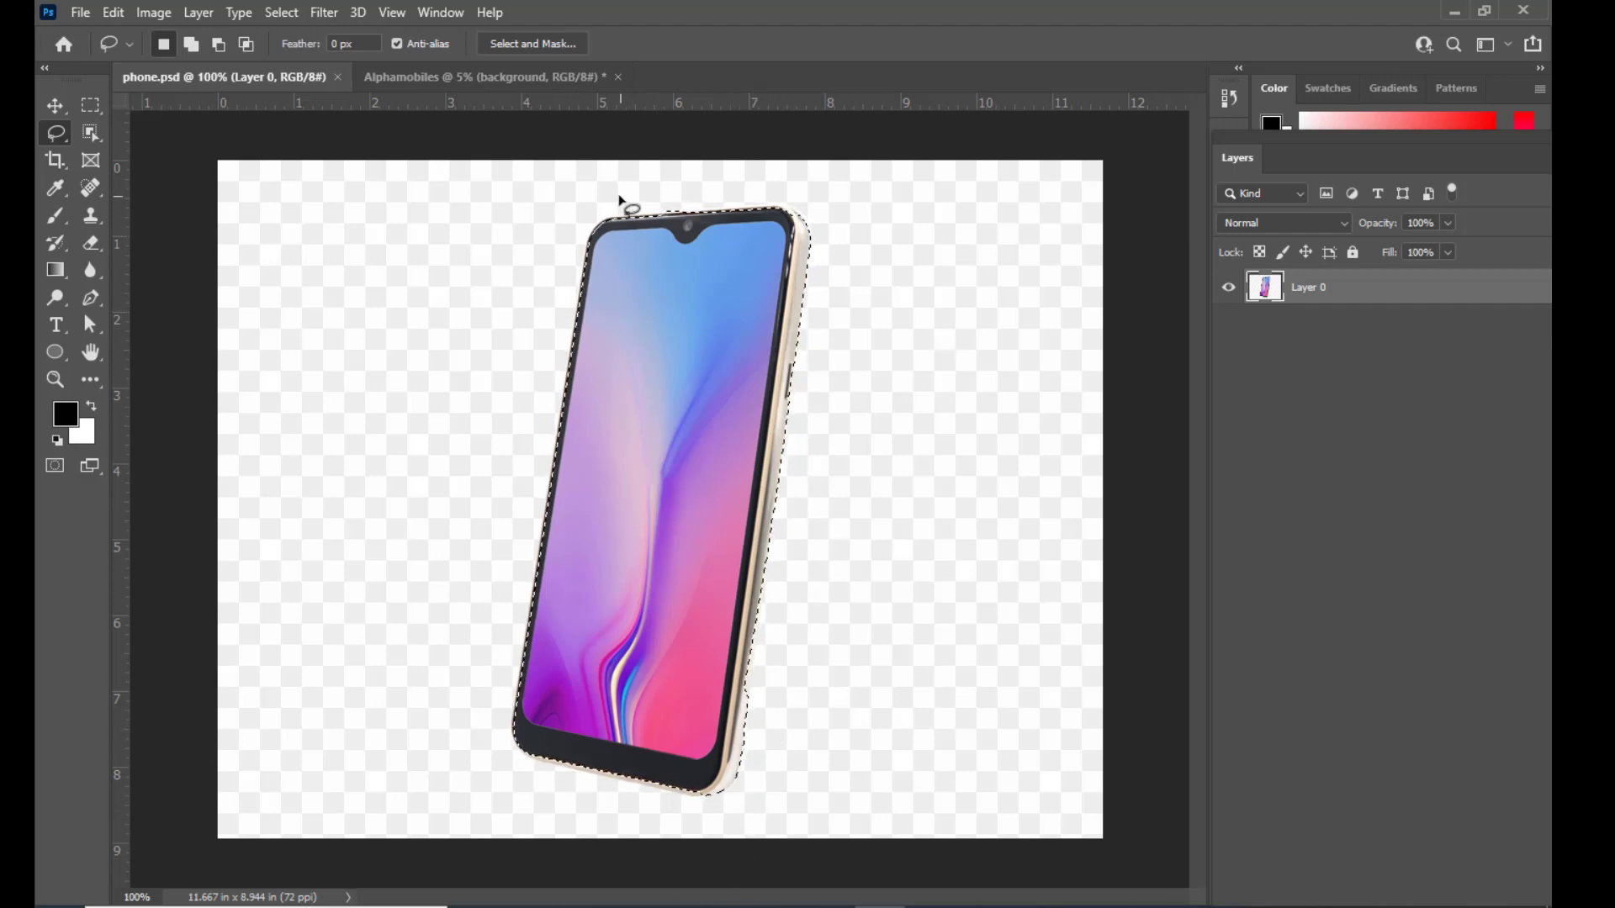
Step: Mask out everything around the phone using the selection and apply the layer mask to Layer 0
click(54, 106)
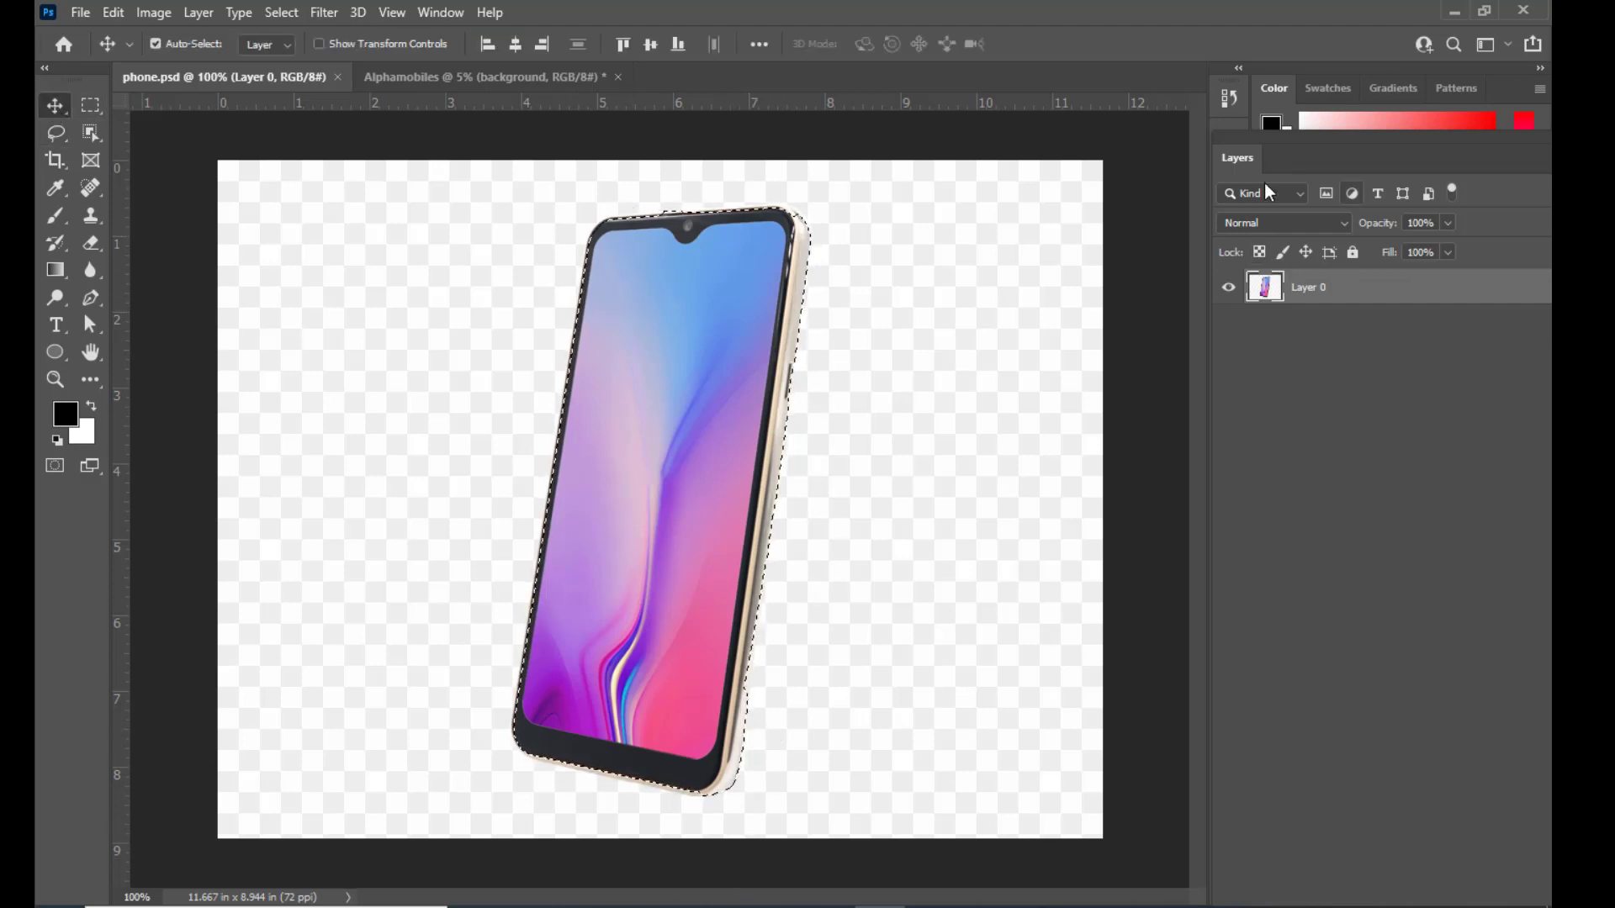
drag(1236, 157, 974, 55)
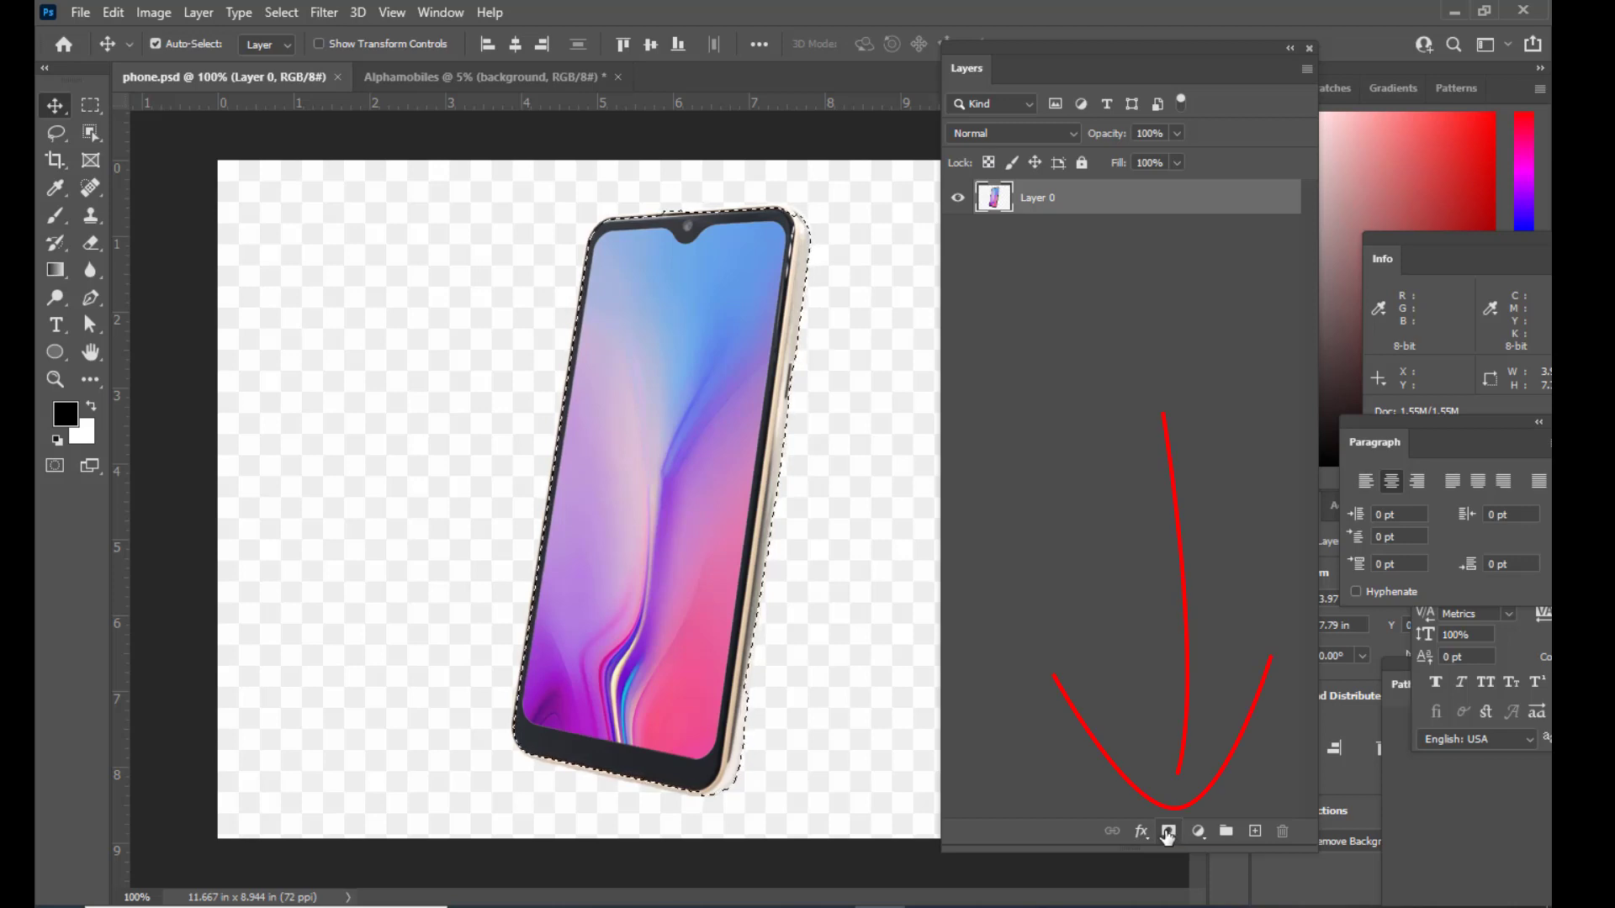
click(1167, 832)
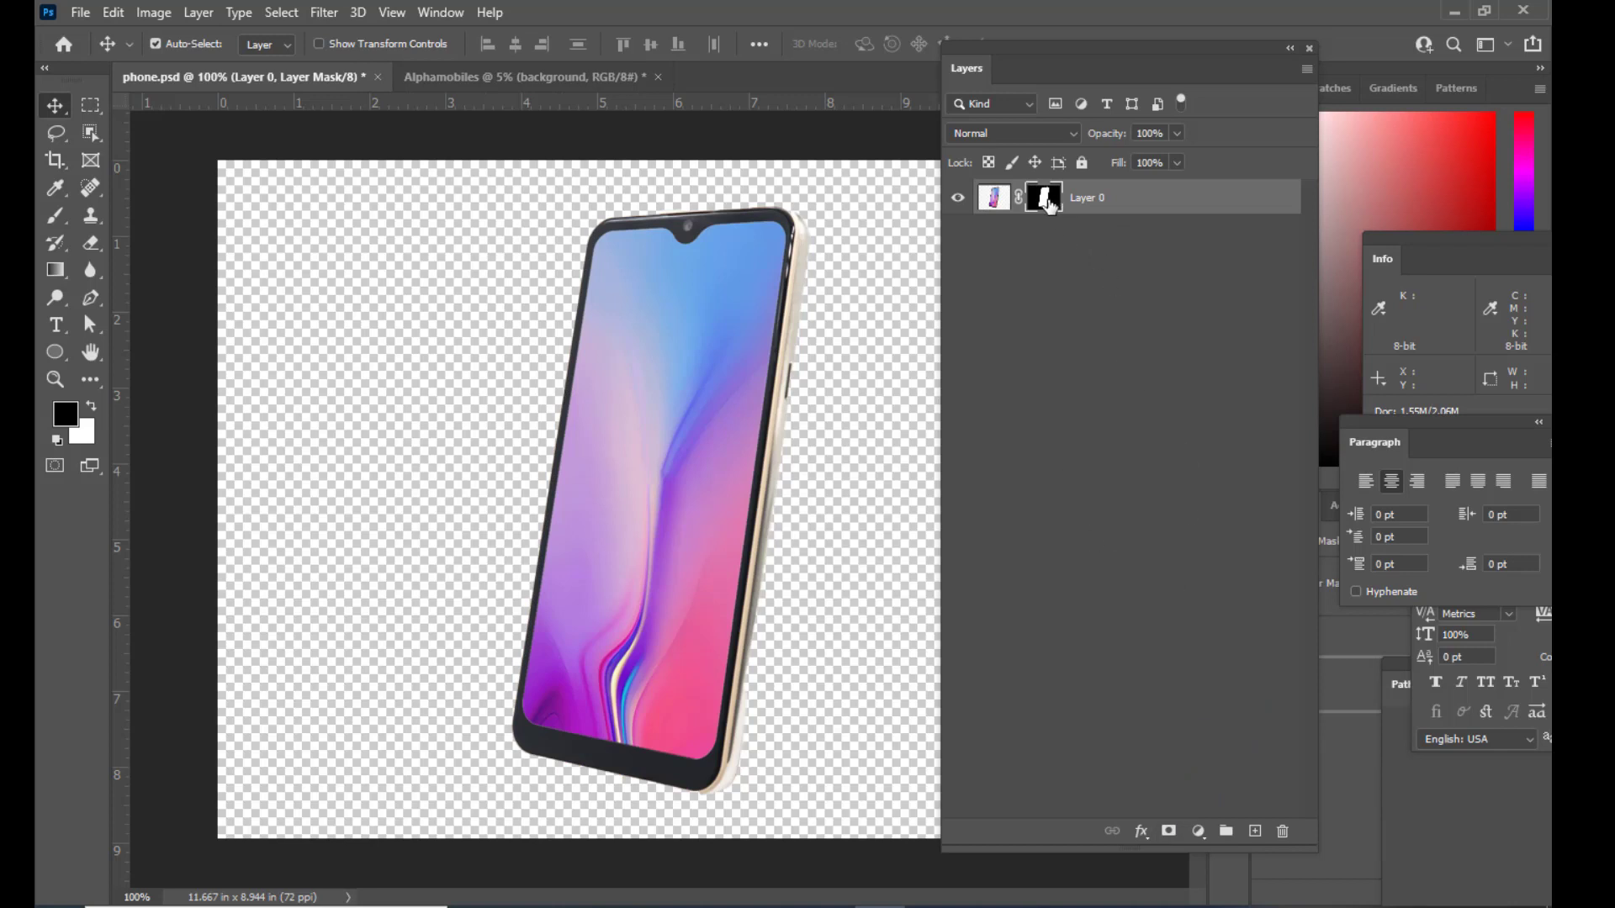
right_click(1046, 205)
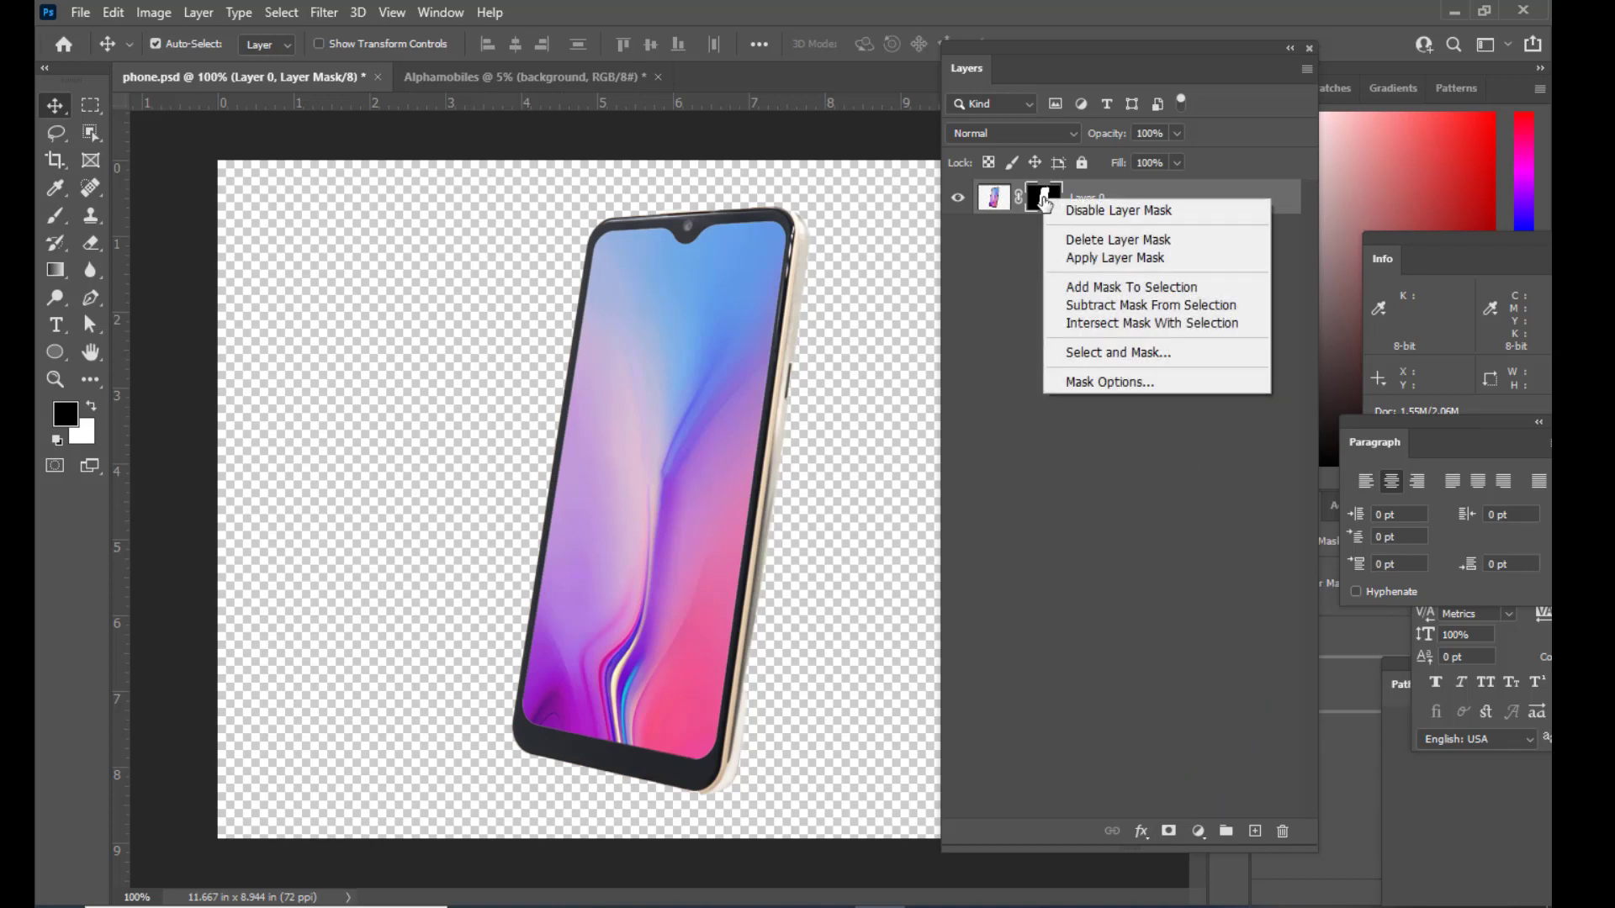
click(1125, 261)
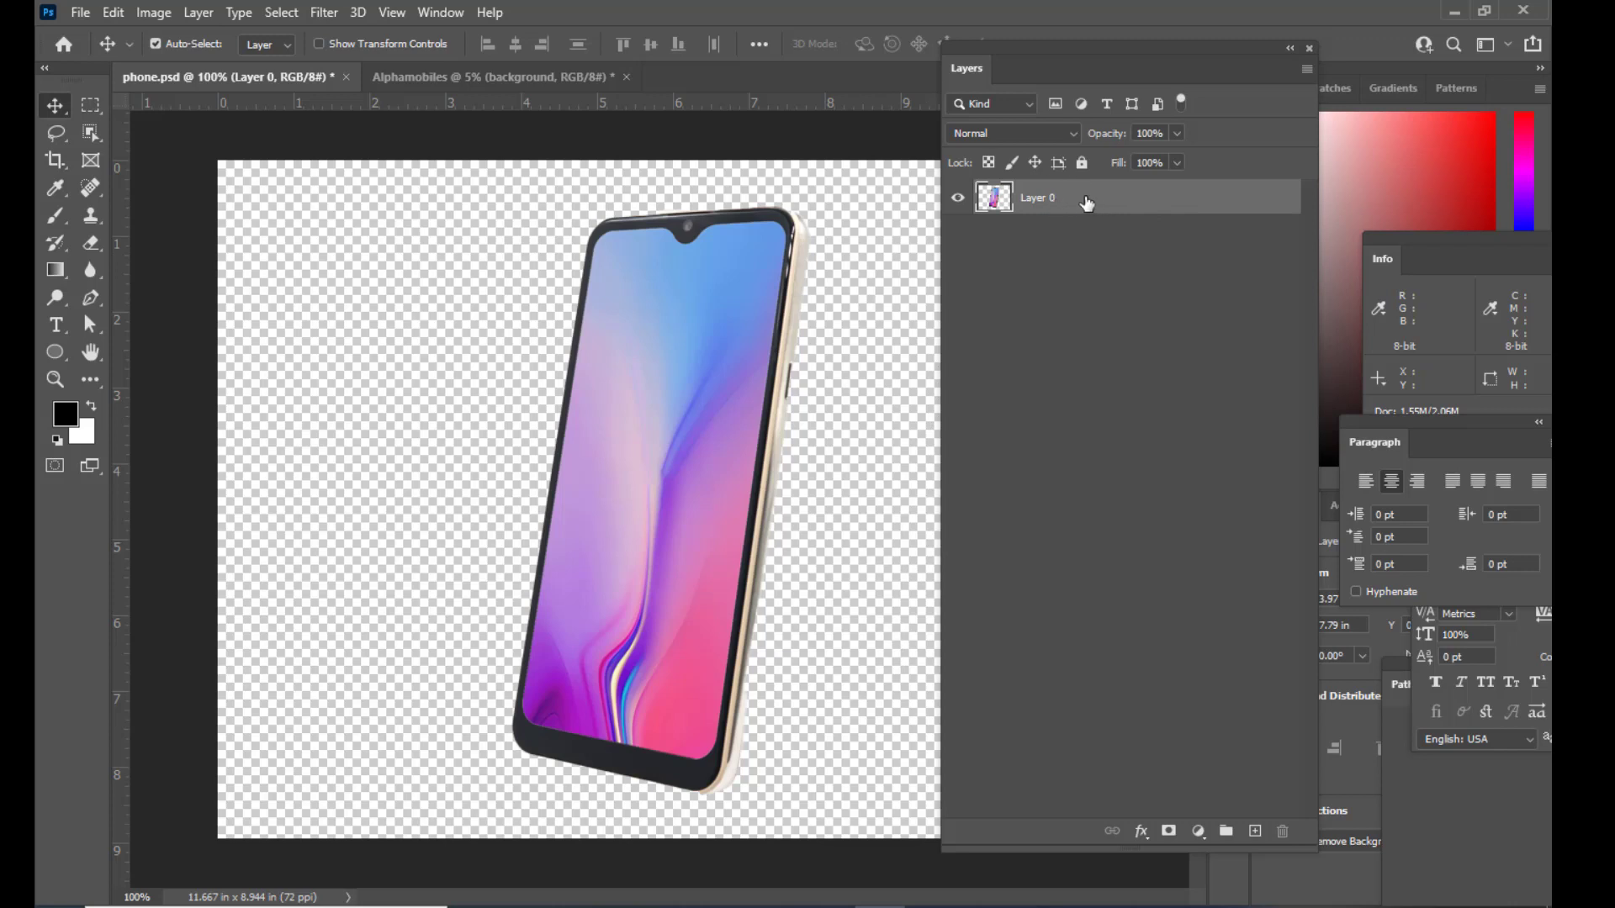
Step: Convert the phone layer to a smart object and move it into the Alphamobiles document
right_click(1086, 204)
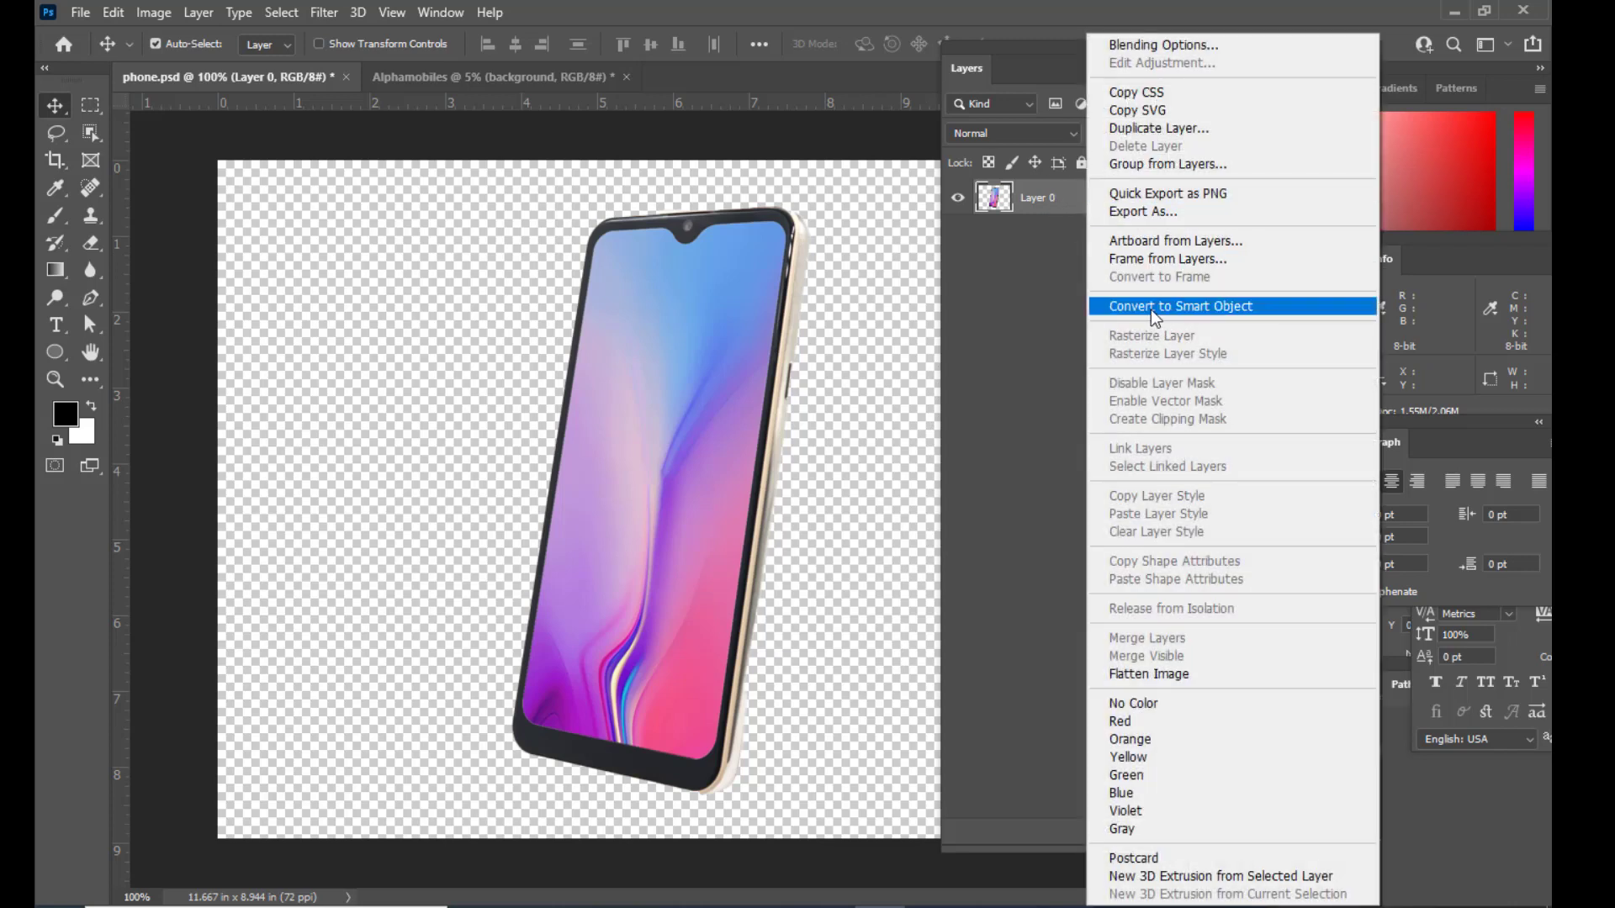
click(1236, 315)
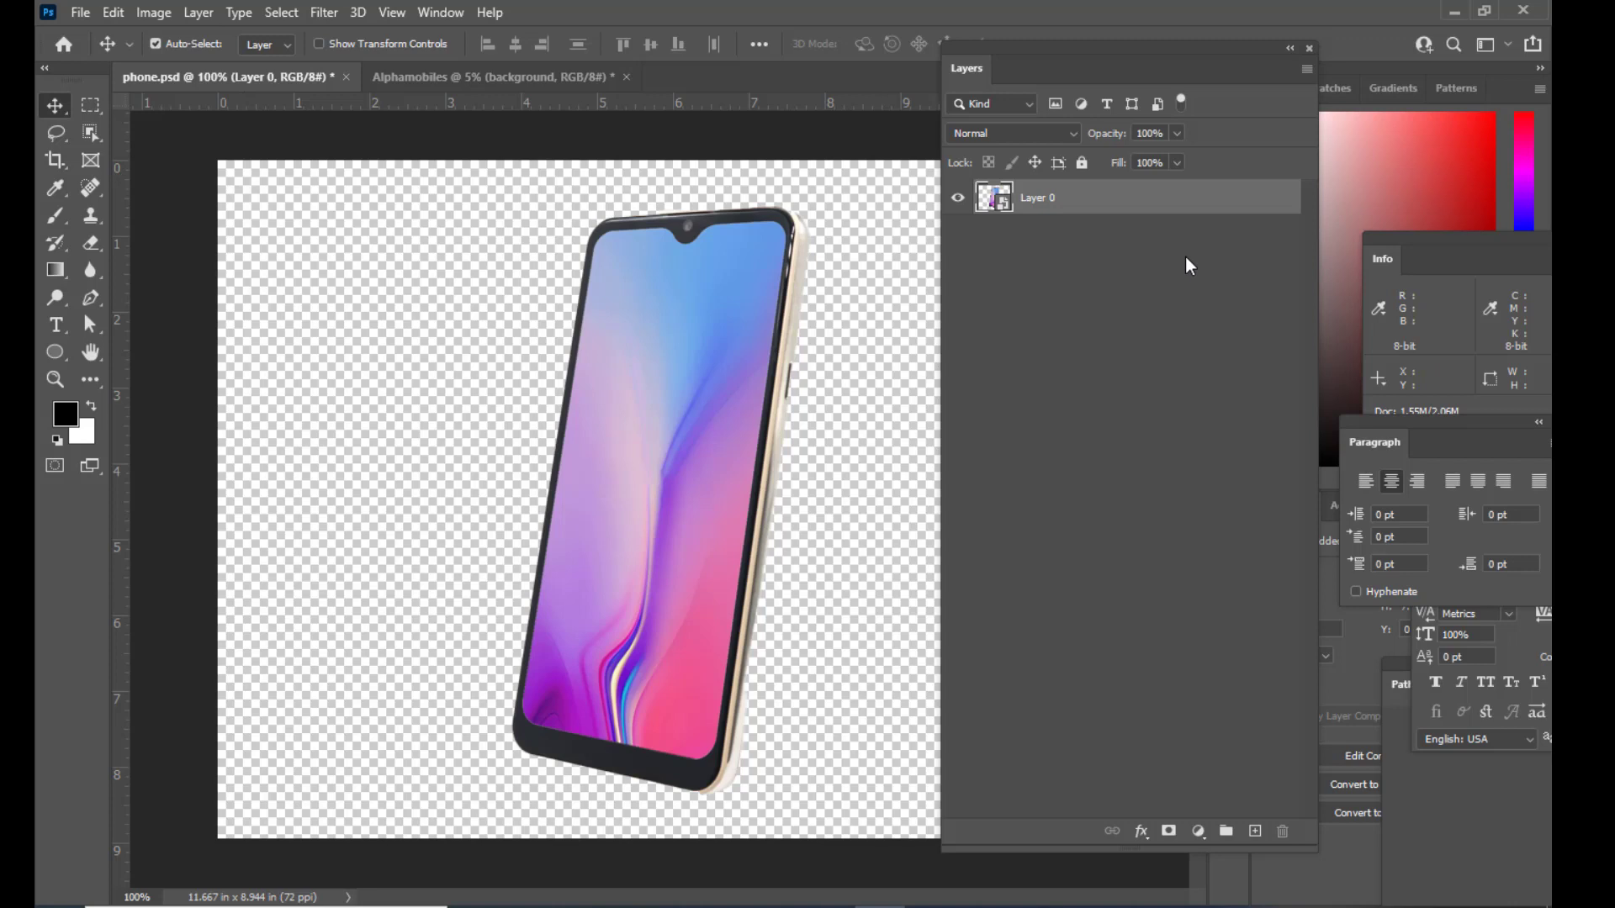
drag(719, 319, 662, 515)
Step: Scale the phone up proportionally near the banner's centre so it nearly fills the height between the horizontal margin guides
key(ctrl+t)
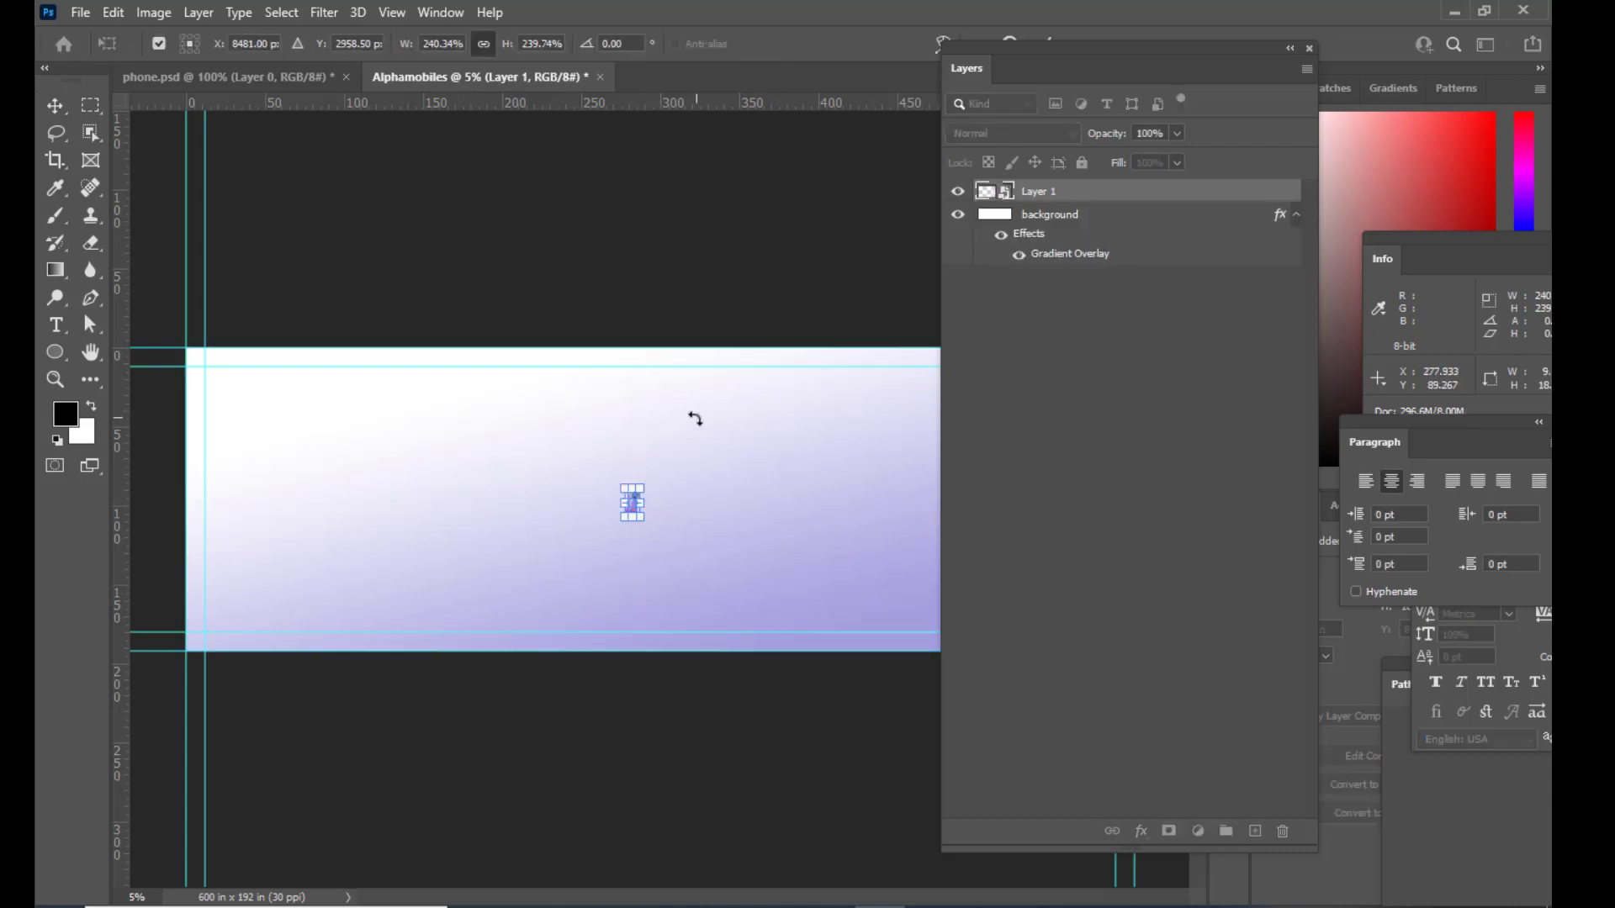
drag(645, 481, 700, 454)
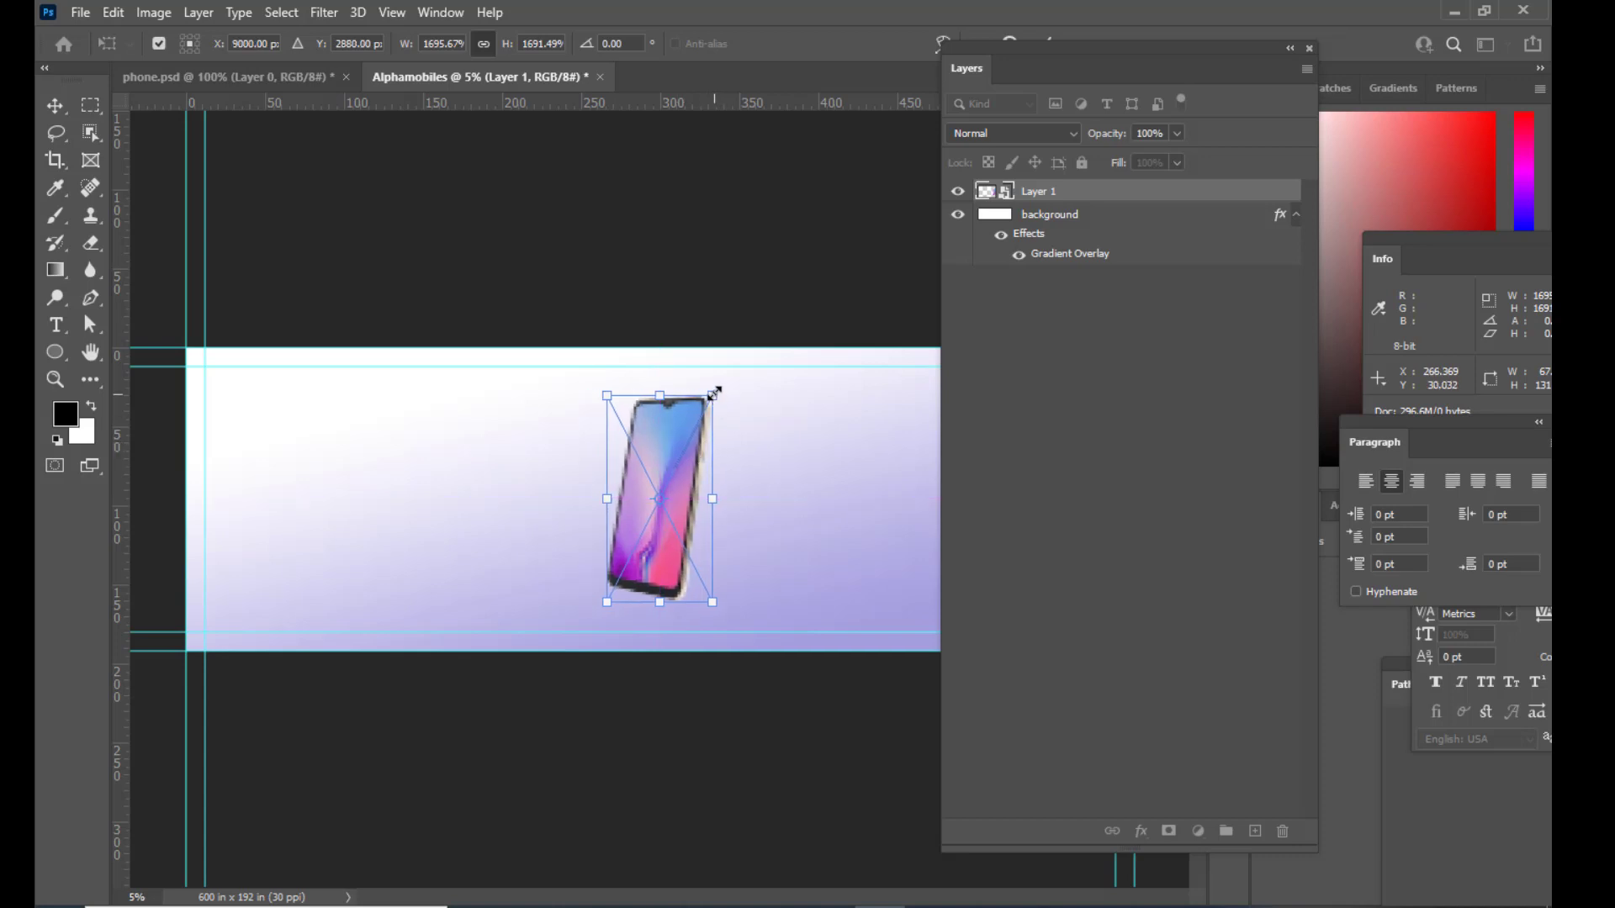
mouse_move(712, 395)
mouse_down()
mouse_move(732, 351)
mouse_move(712, 377)
mouse_up()
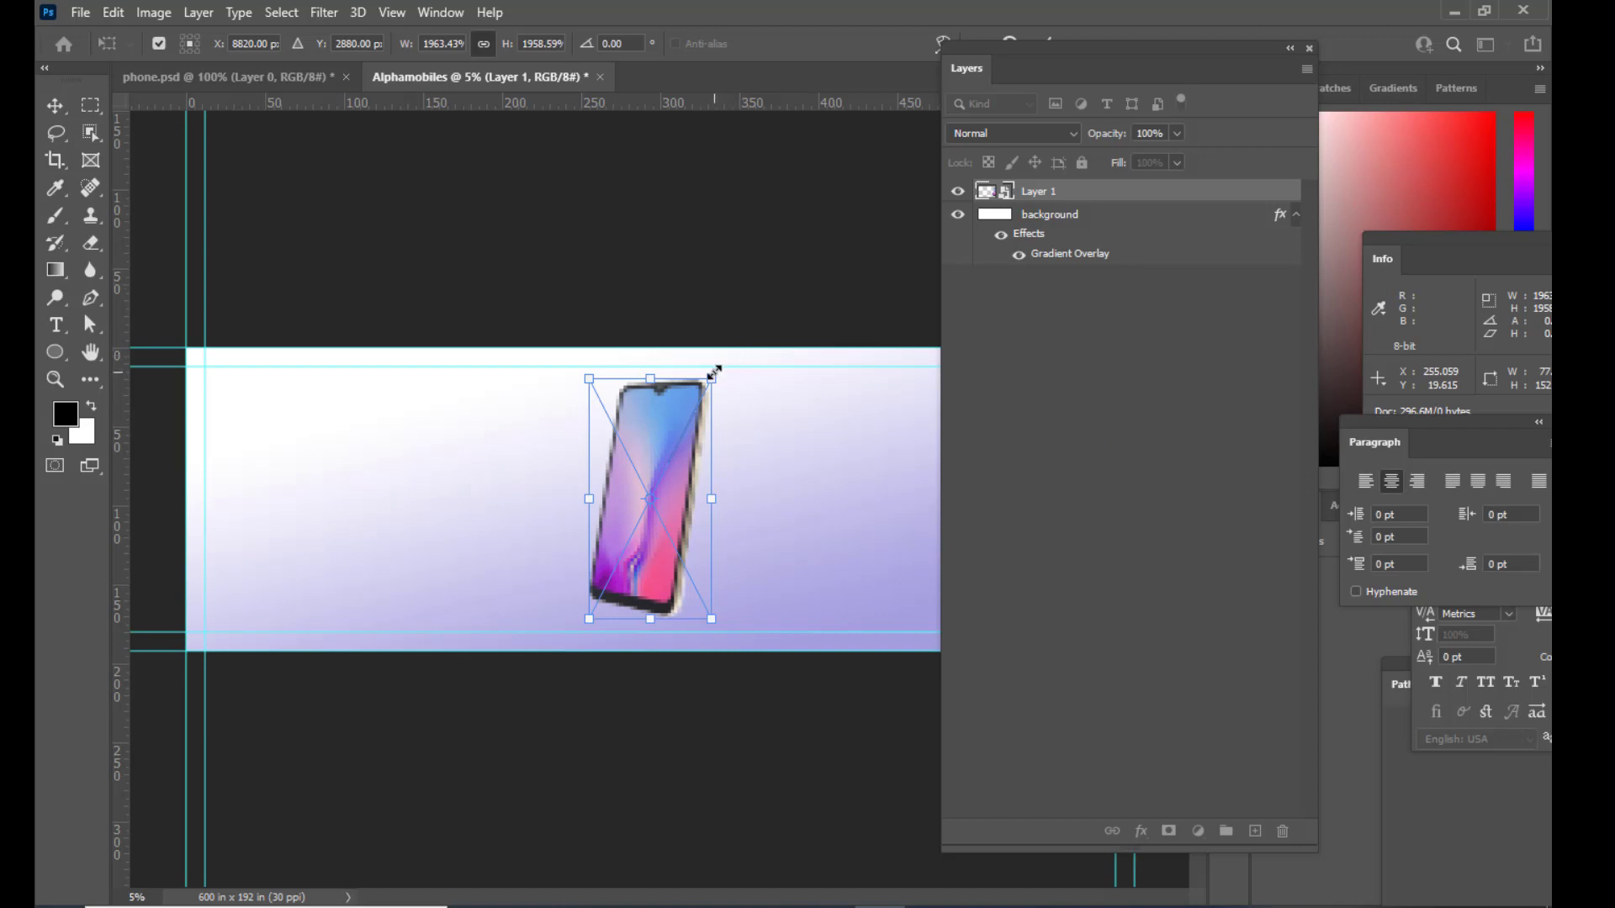
drag(716, 370, 724, 365)
key(Return)
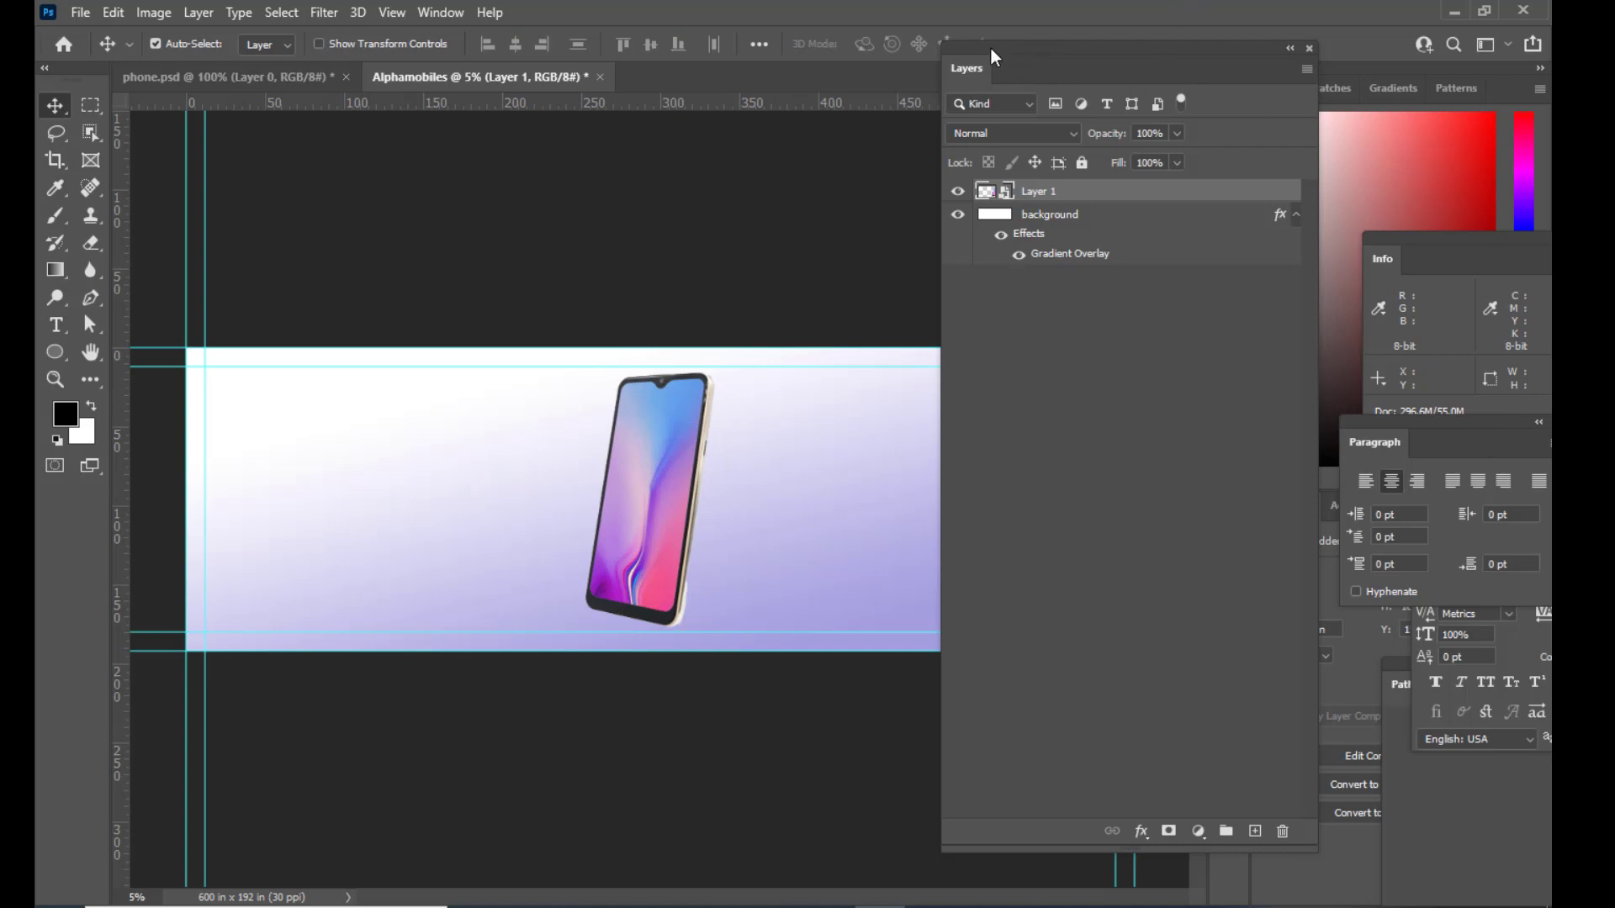
drag(995, 50, 1102, 47)
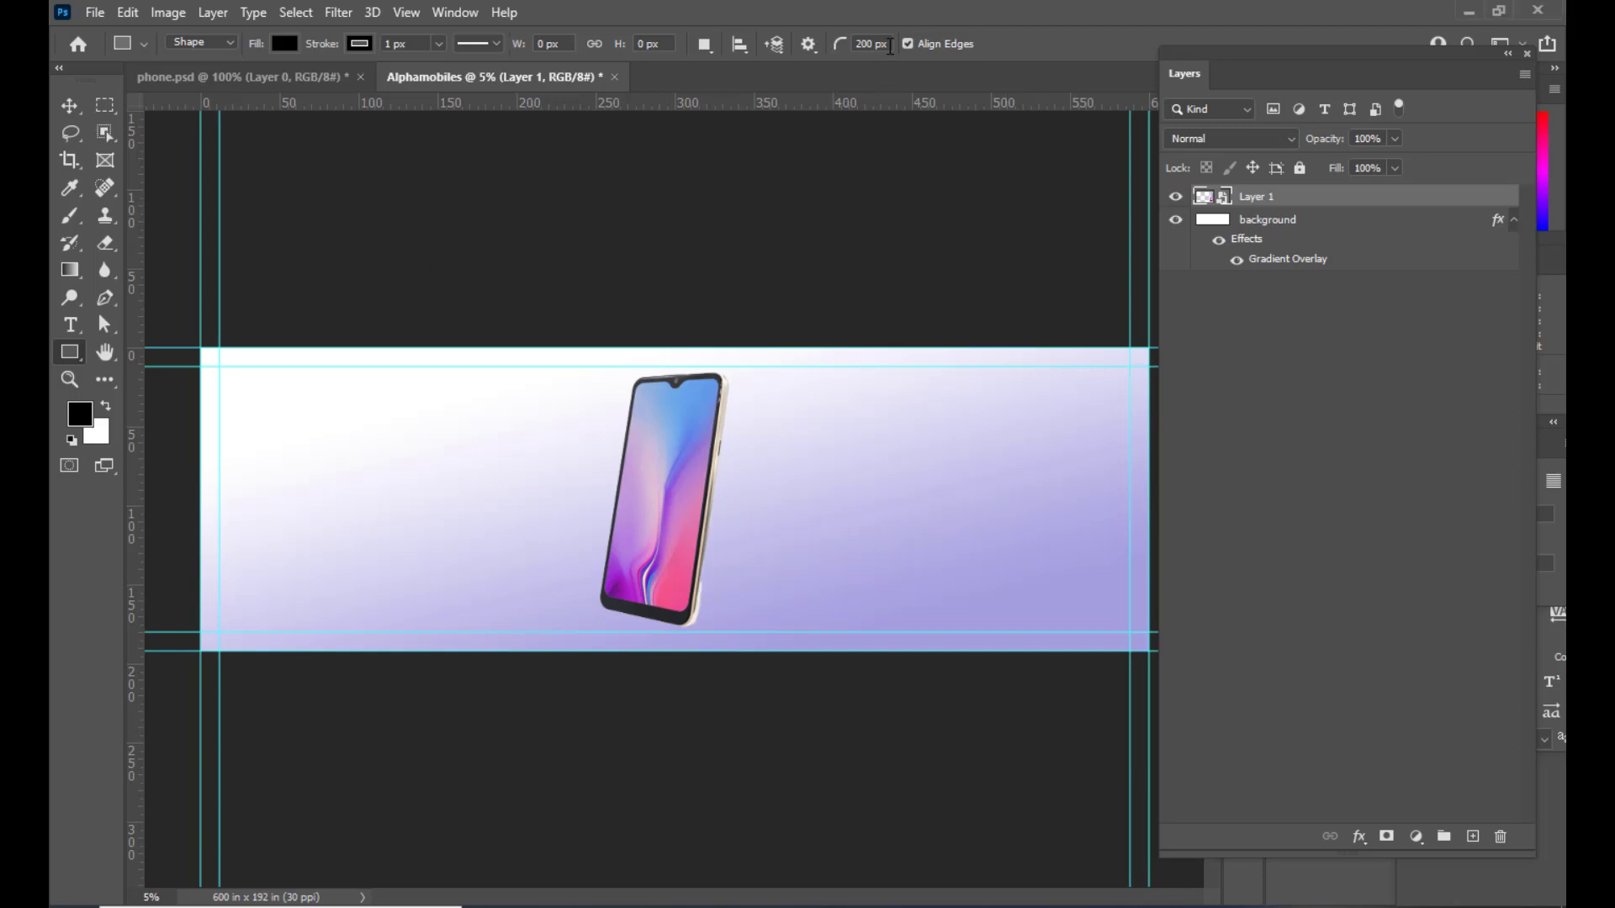
Step: Draw a rounded rectangle about 4460 by 360 px with 200 px corners at the banner's upper left, without a stroke
click(858, 46)
drag(889, 44, 855, 44)
click(70, 352)
click(116, 359)
drag(187, 380, 425, 398)
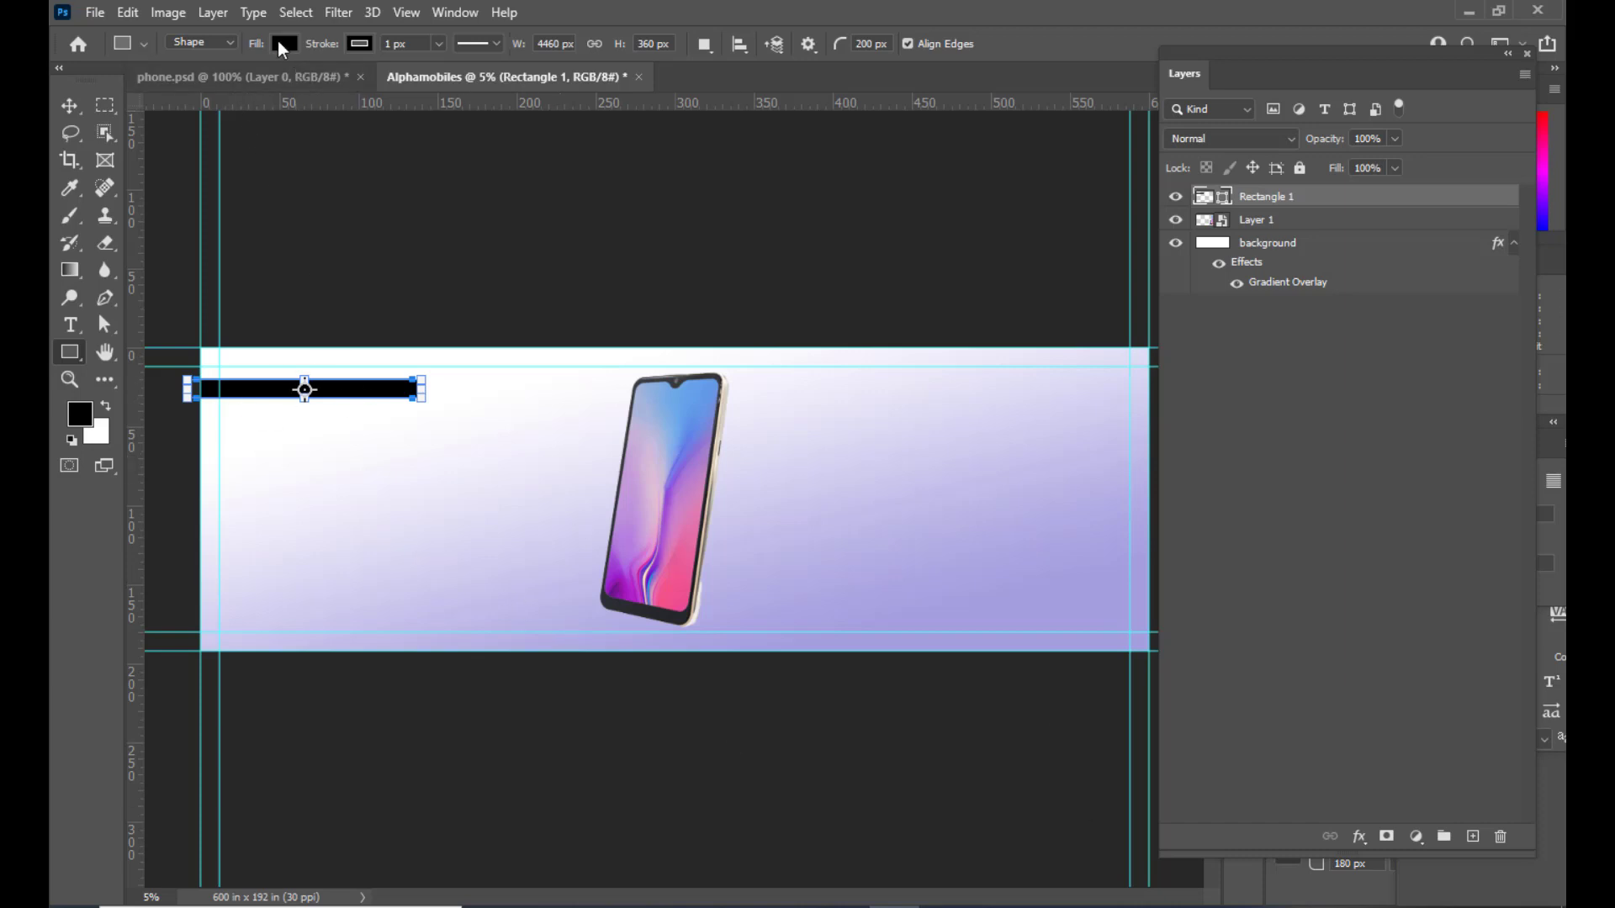
click(359, 46)
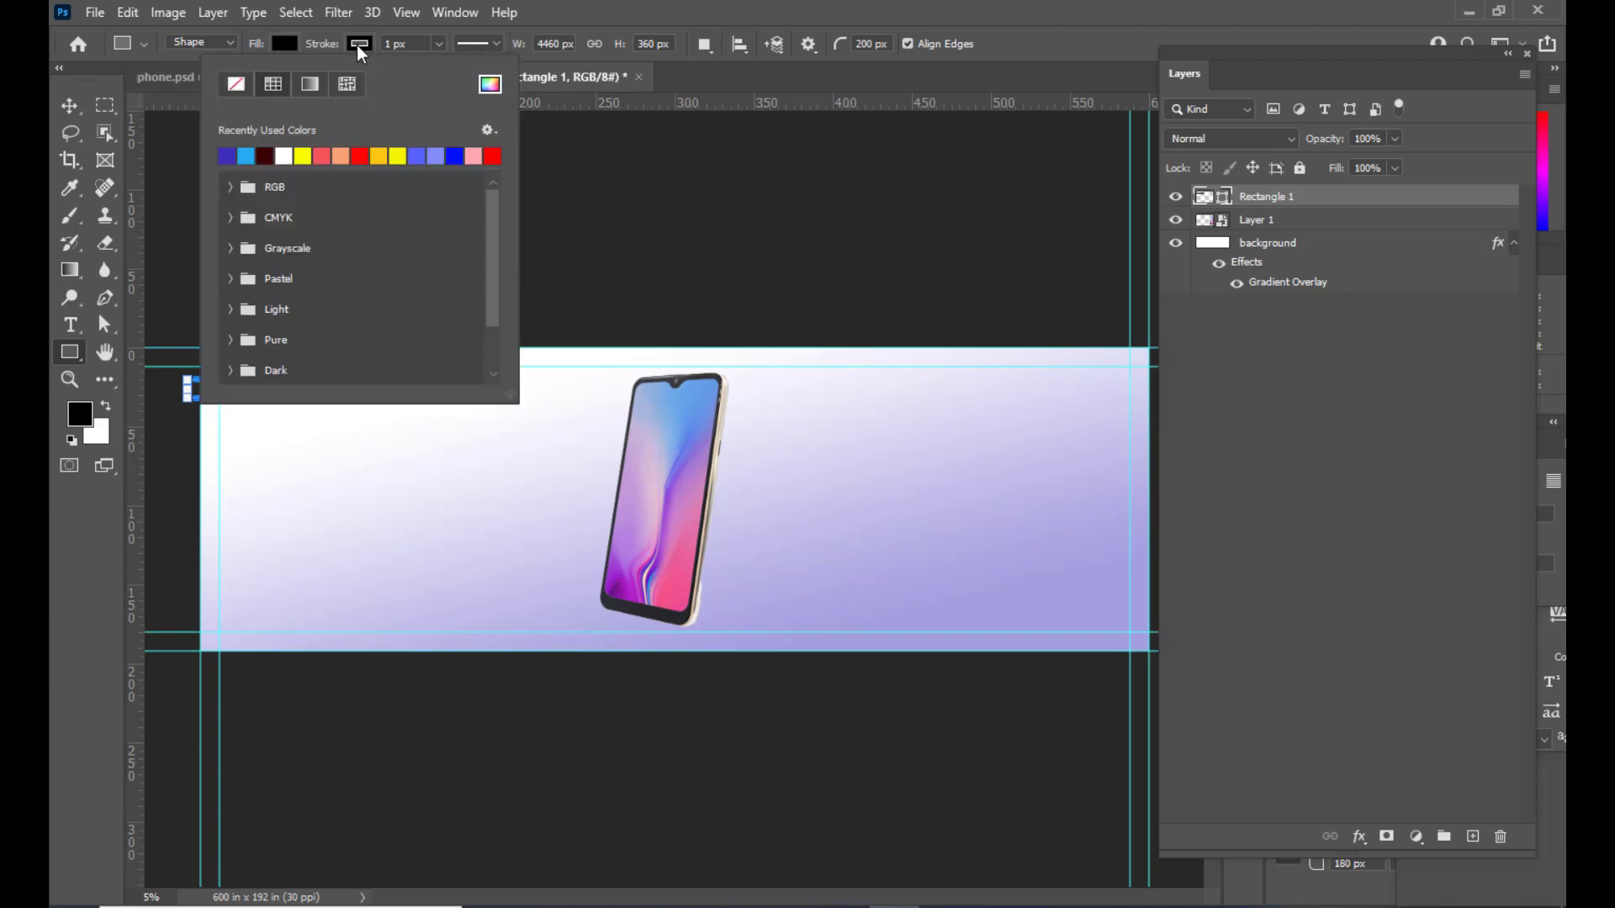
click(235, 83)
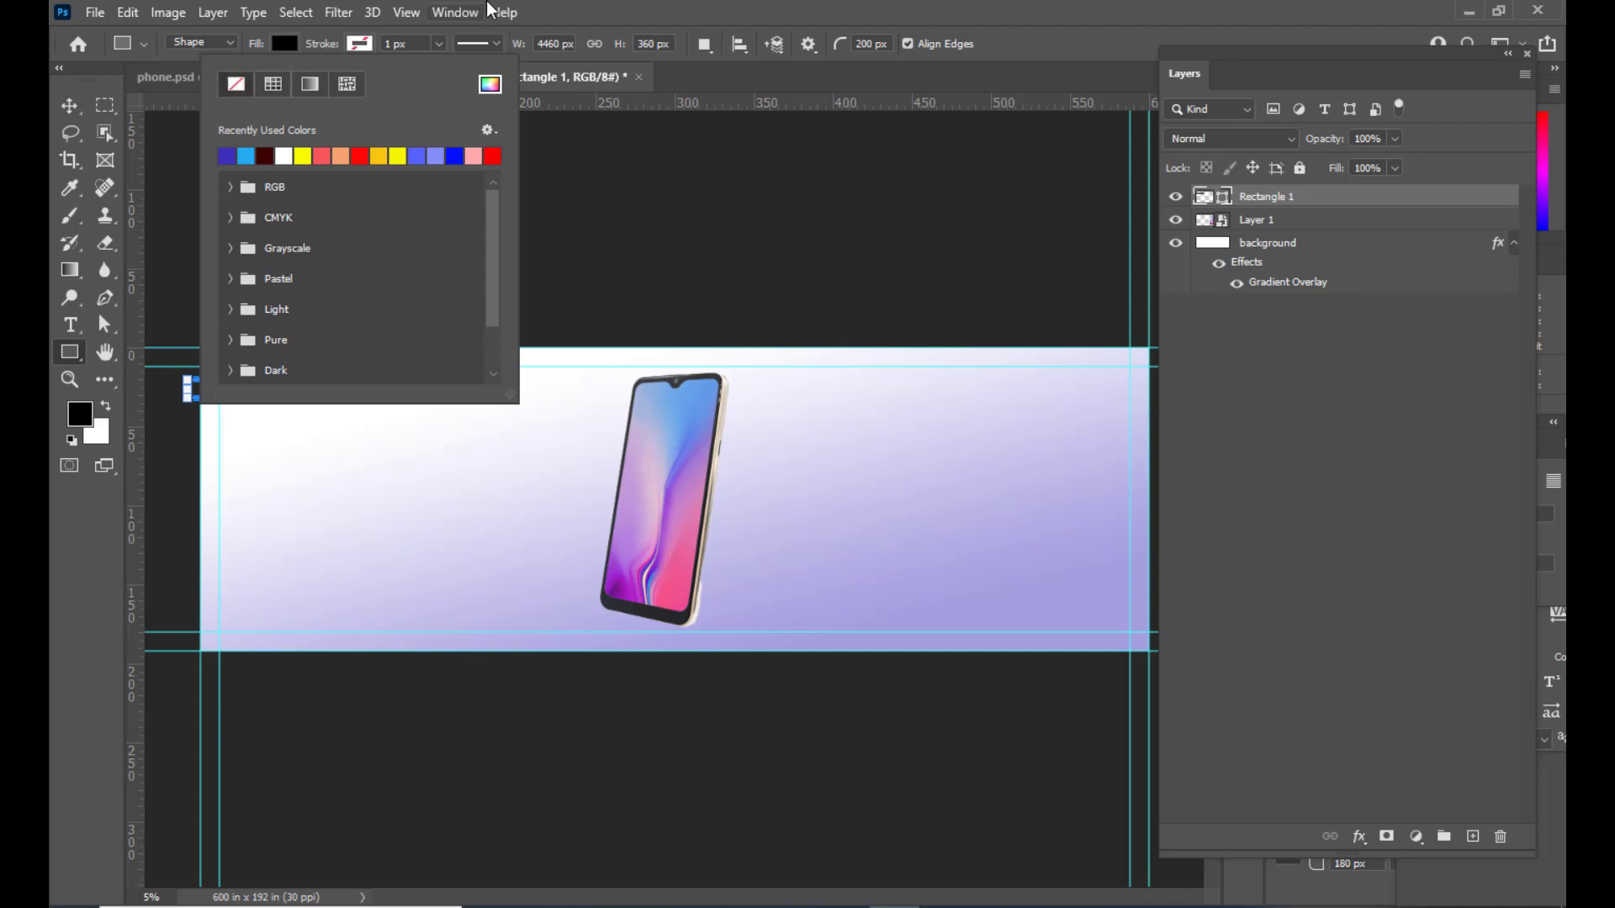
Step: Fill the rounded rectangle with solid red
click(290, 43)
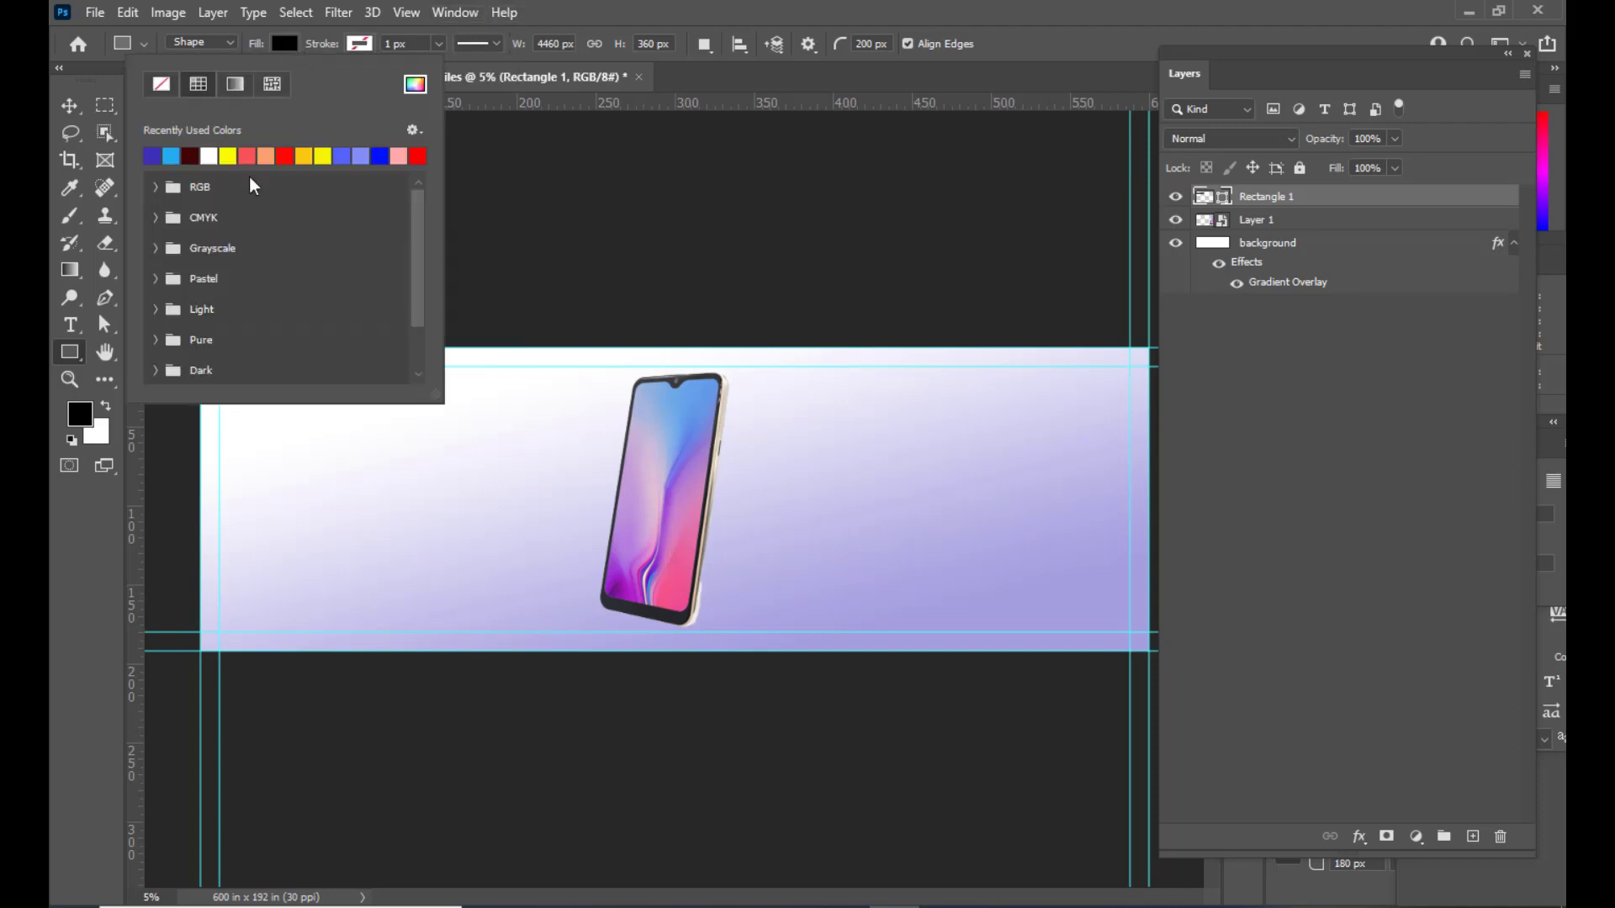
click(286, 156)
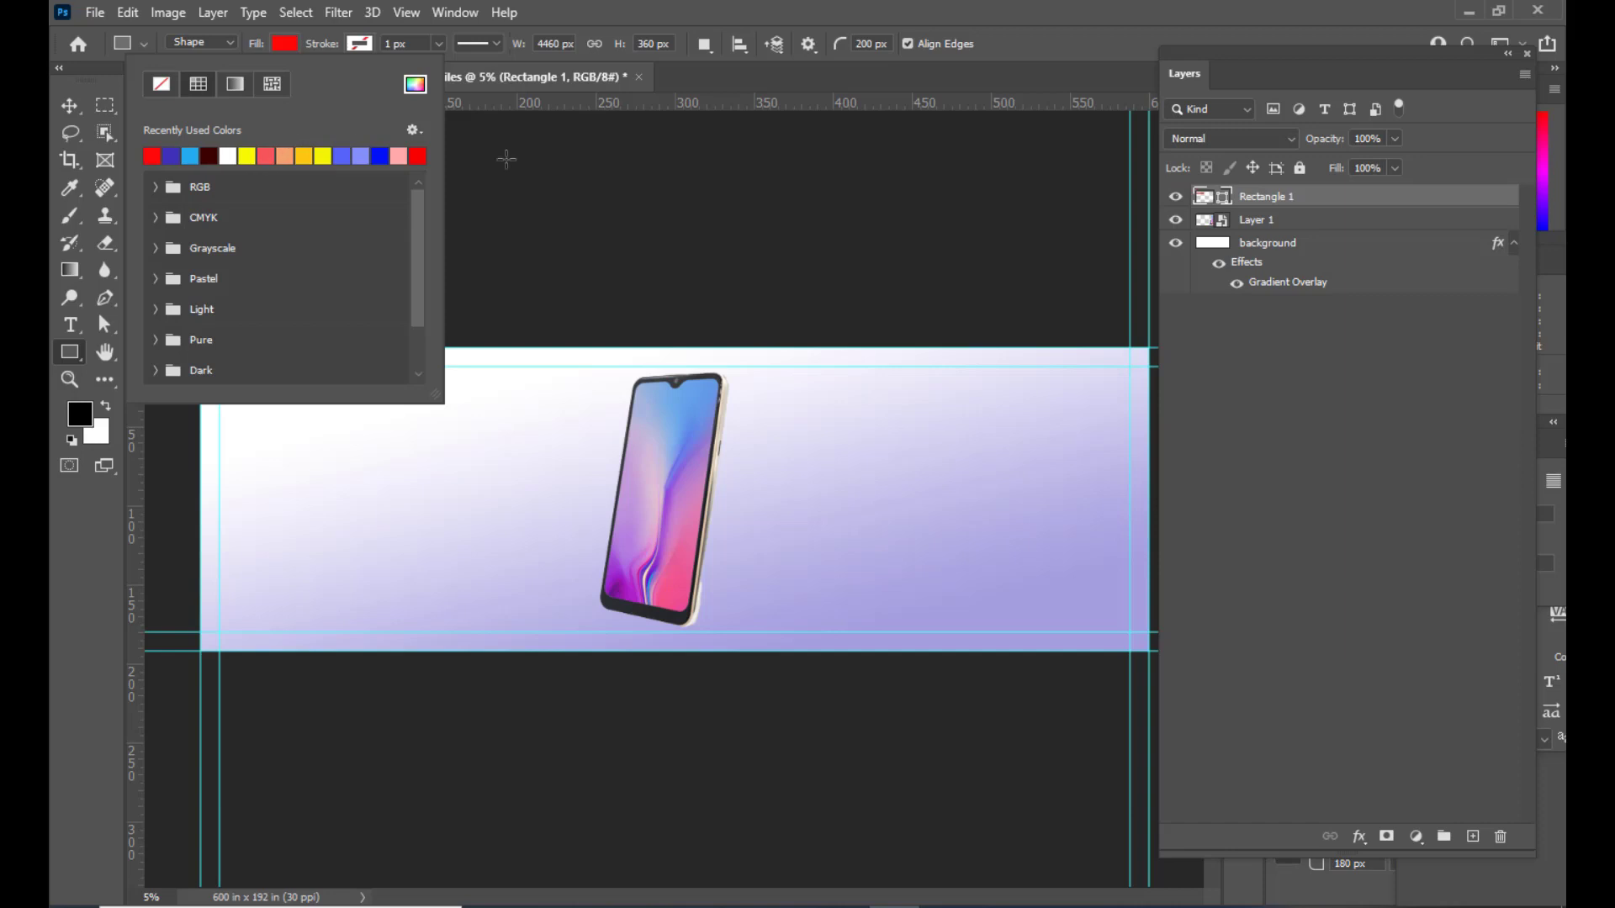
click(893, 10)
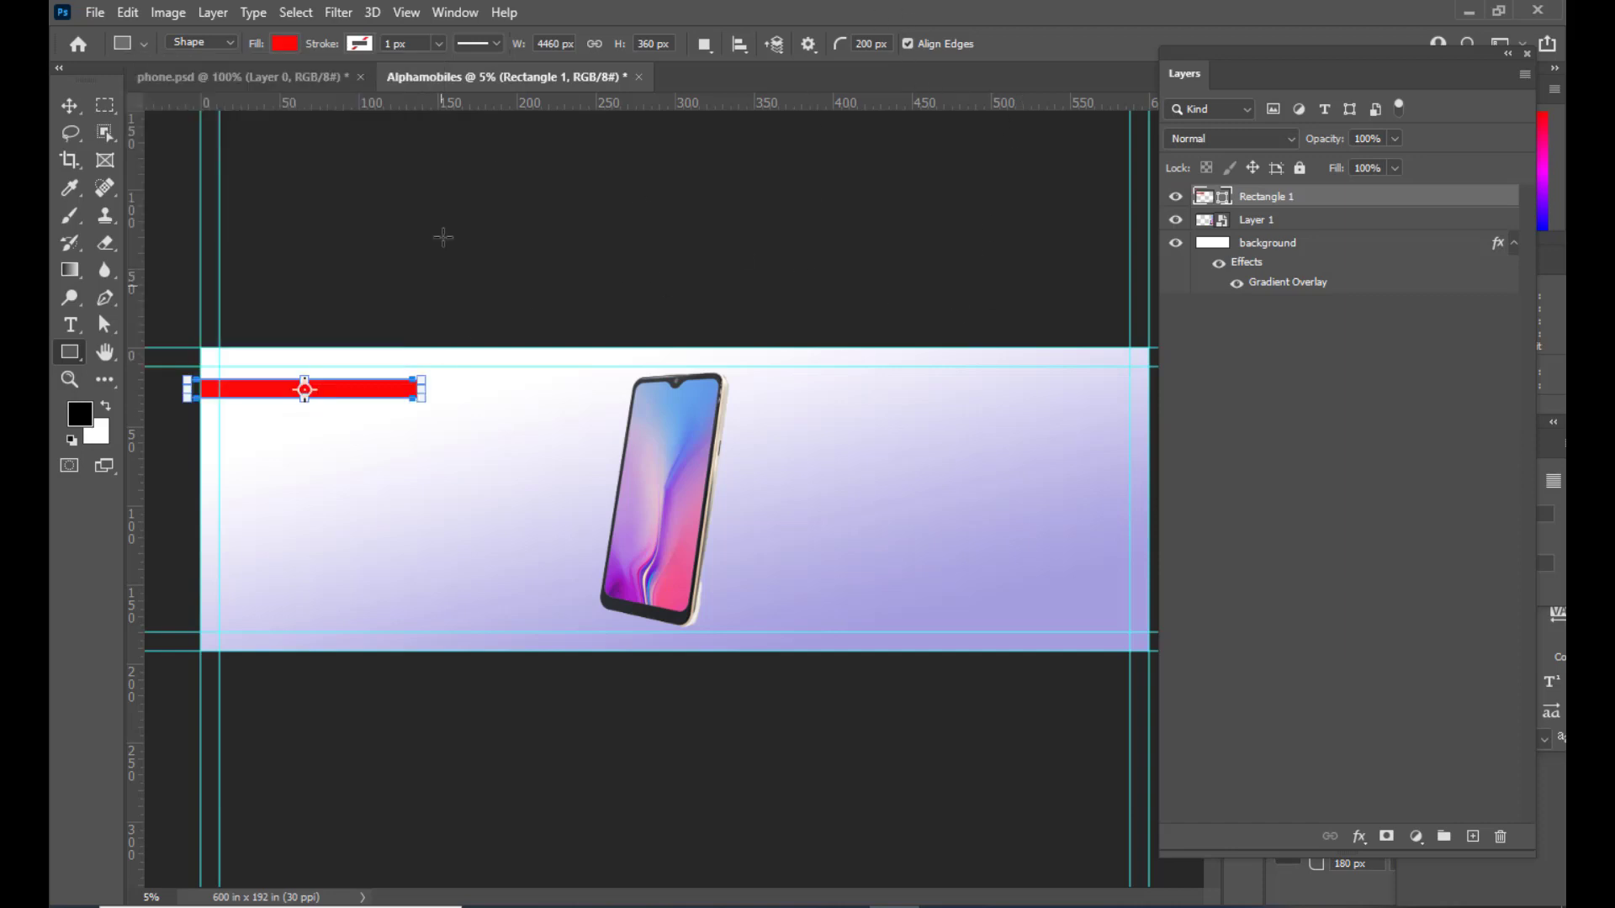
click(287, 45)
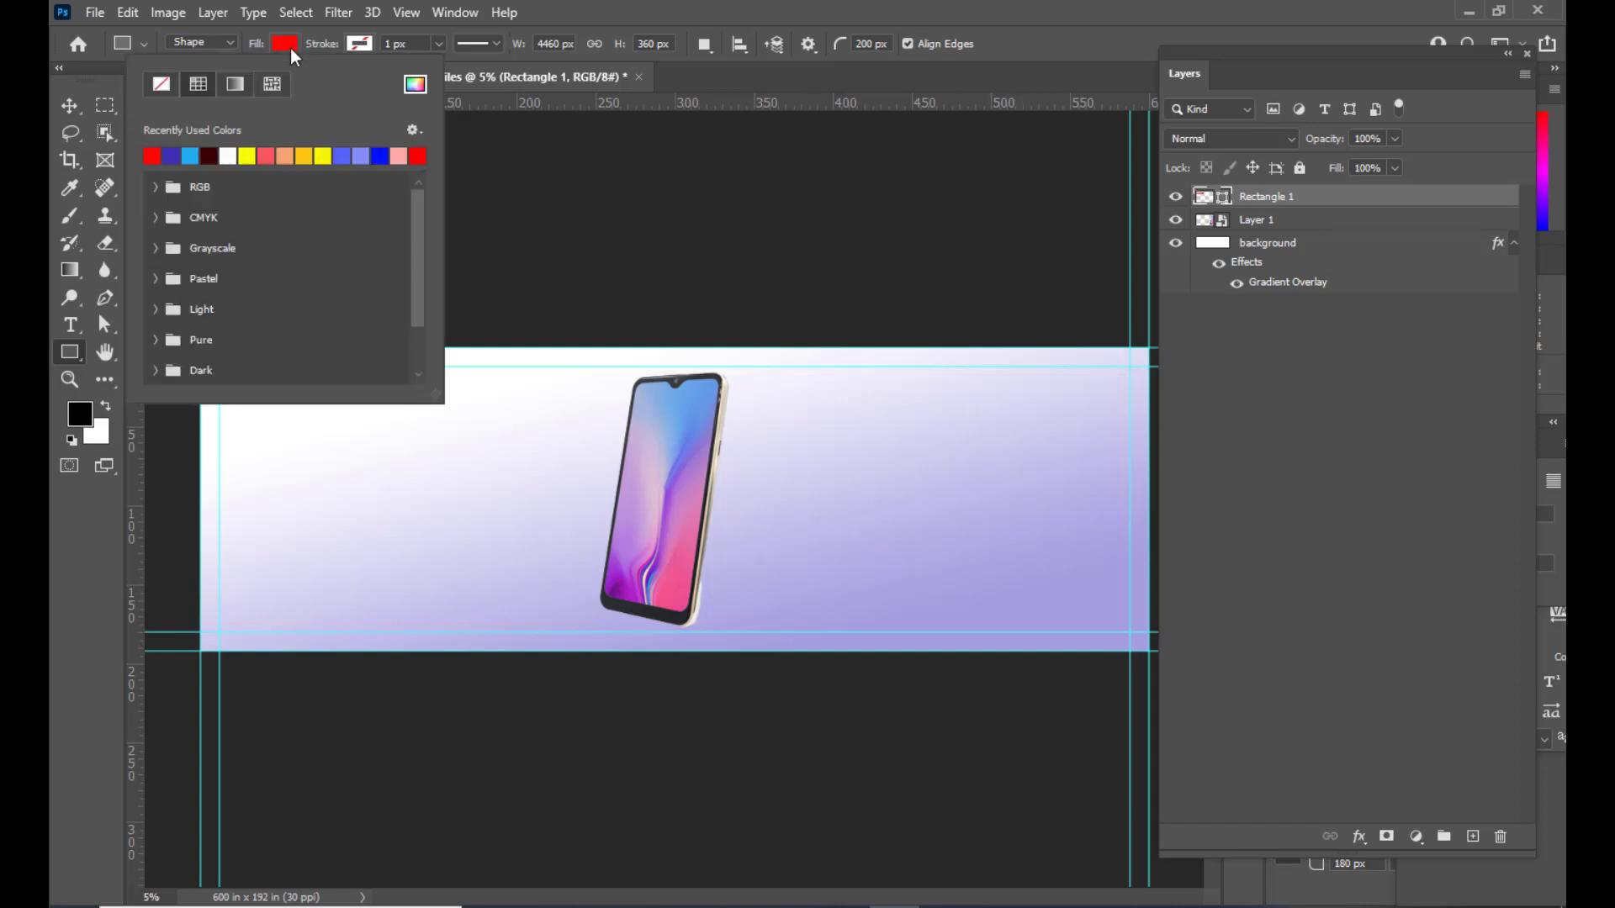
click(883, 8)
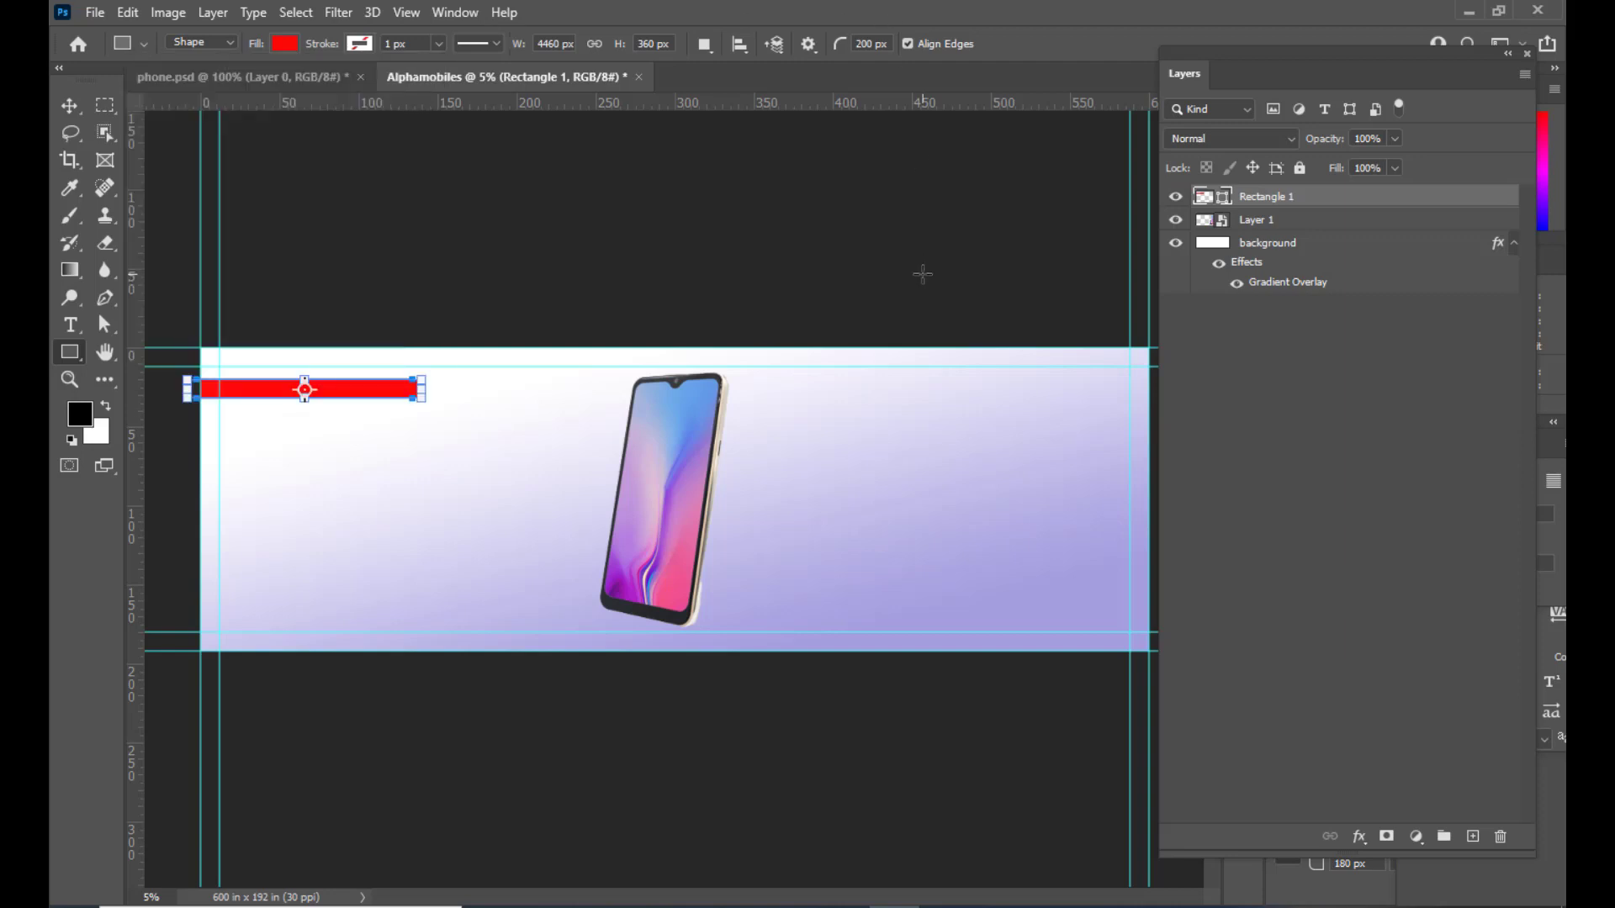
Step: Fill the red rounded bar with a linear gradient from dark red #cb0a0a to light red #fa7474
key(ctrl+minus)
key(ctrl+minus)
click(296, 49)
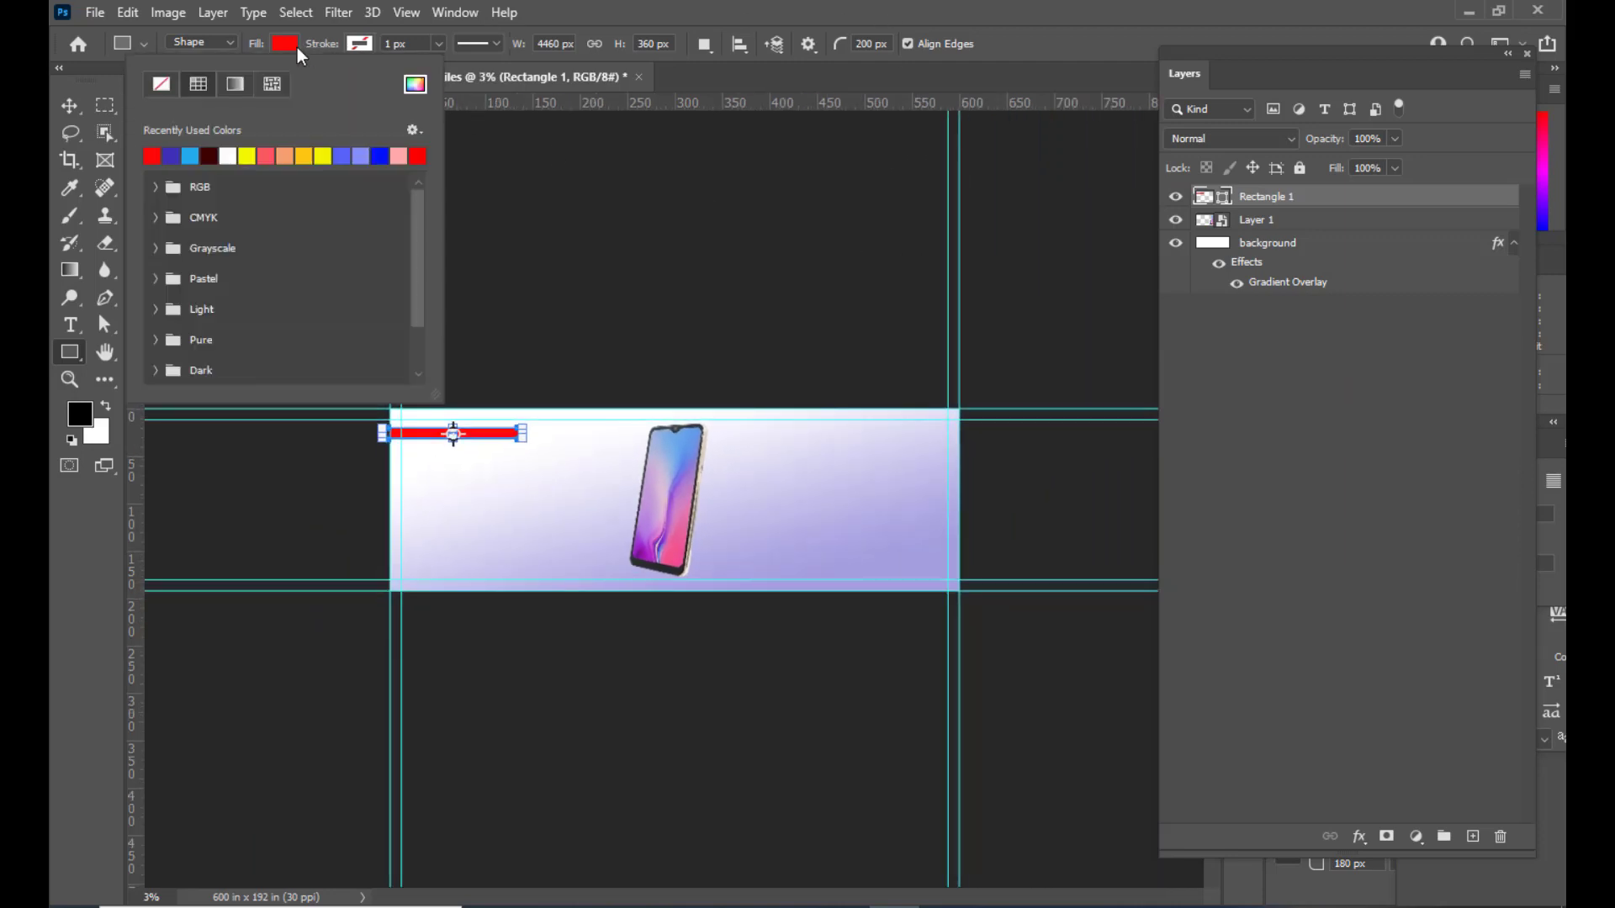
click(235, 85)
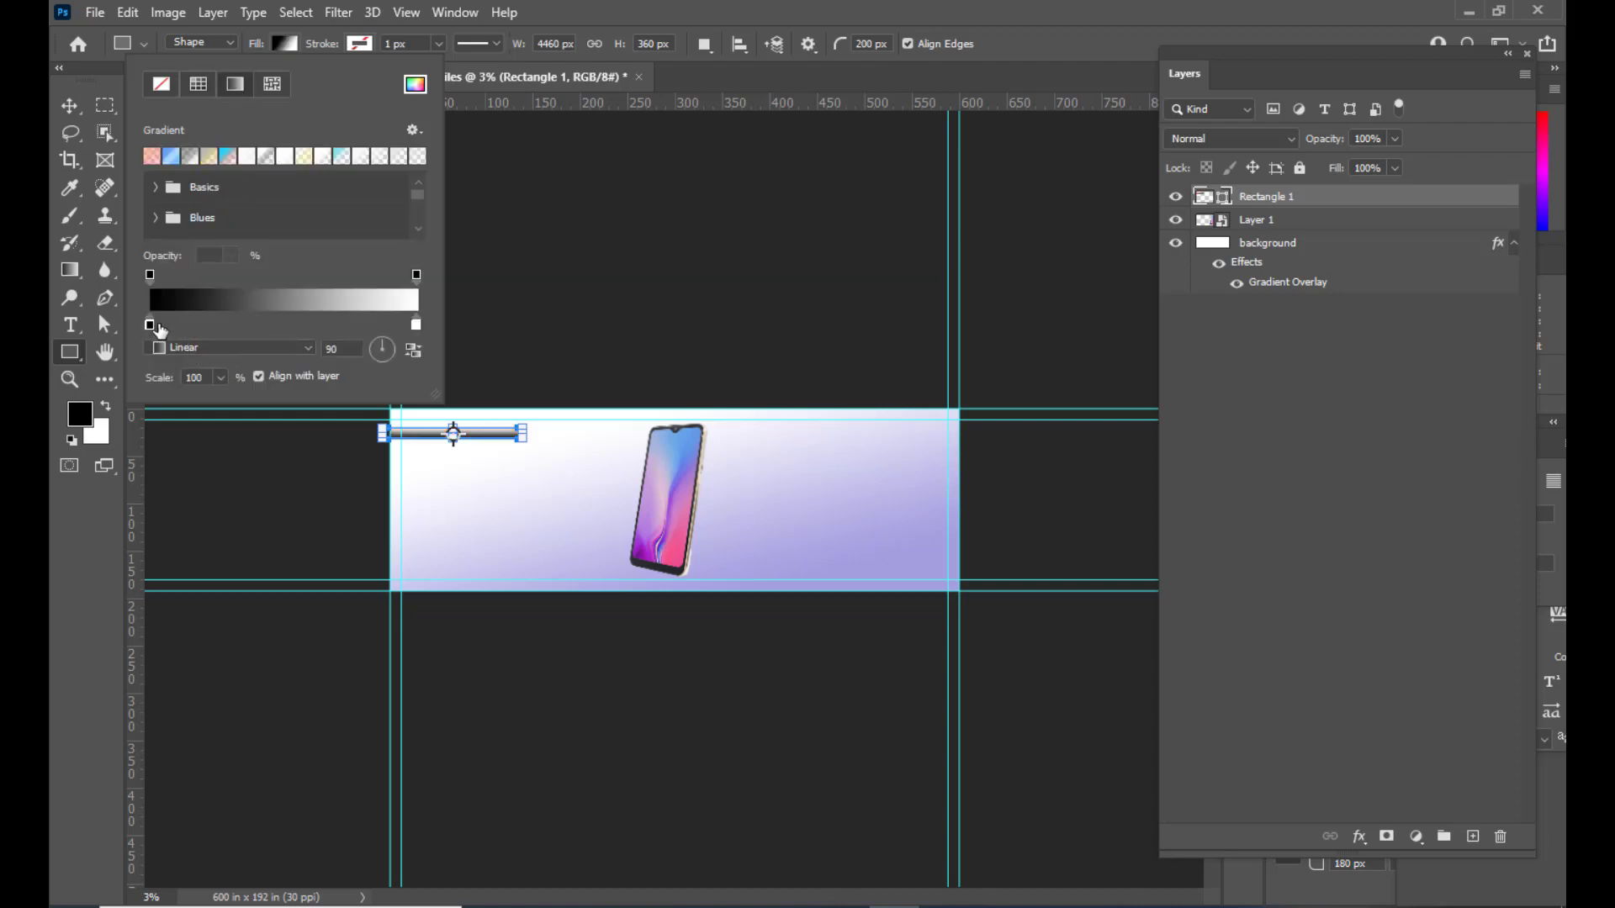
double_click(151, 324)
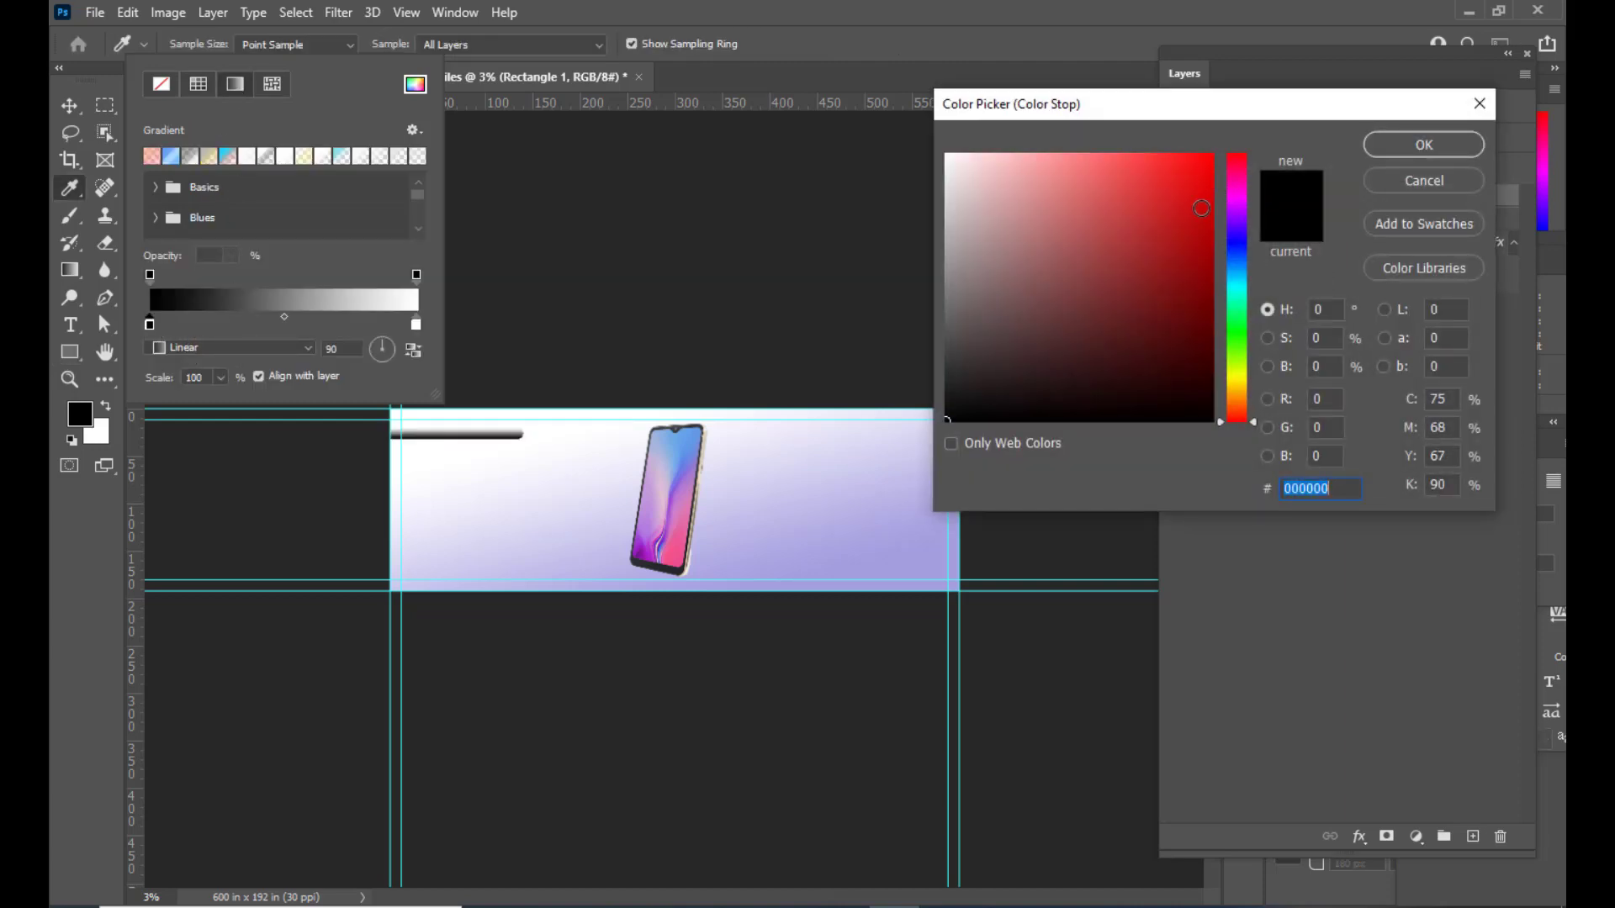
text(cb0a0a)
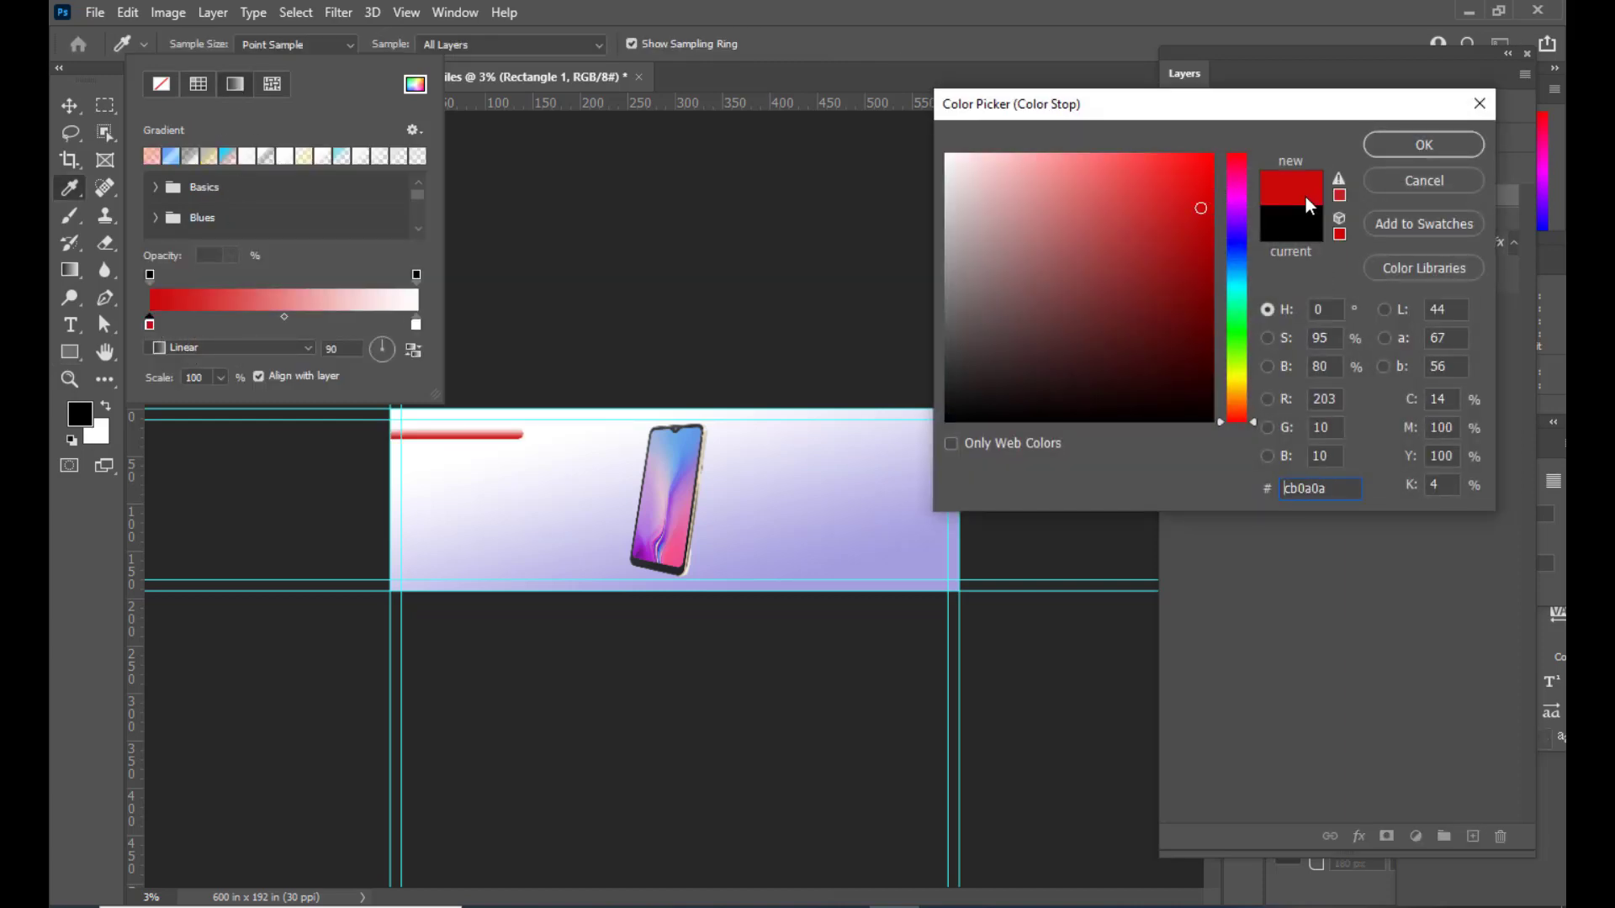
click(1418, 146)
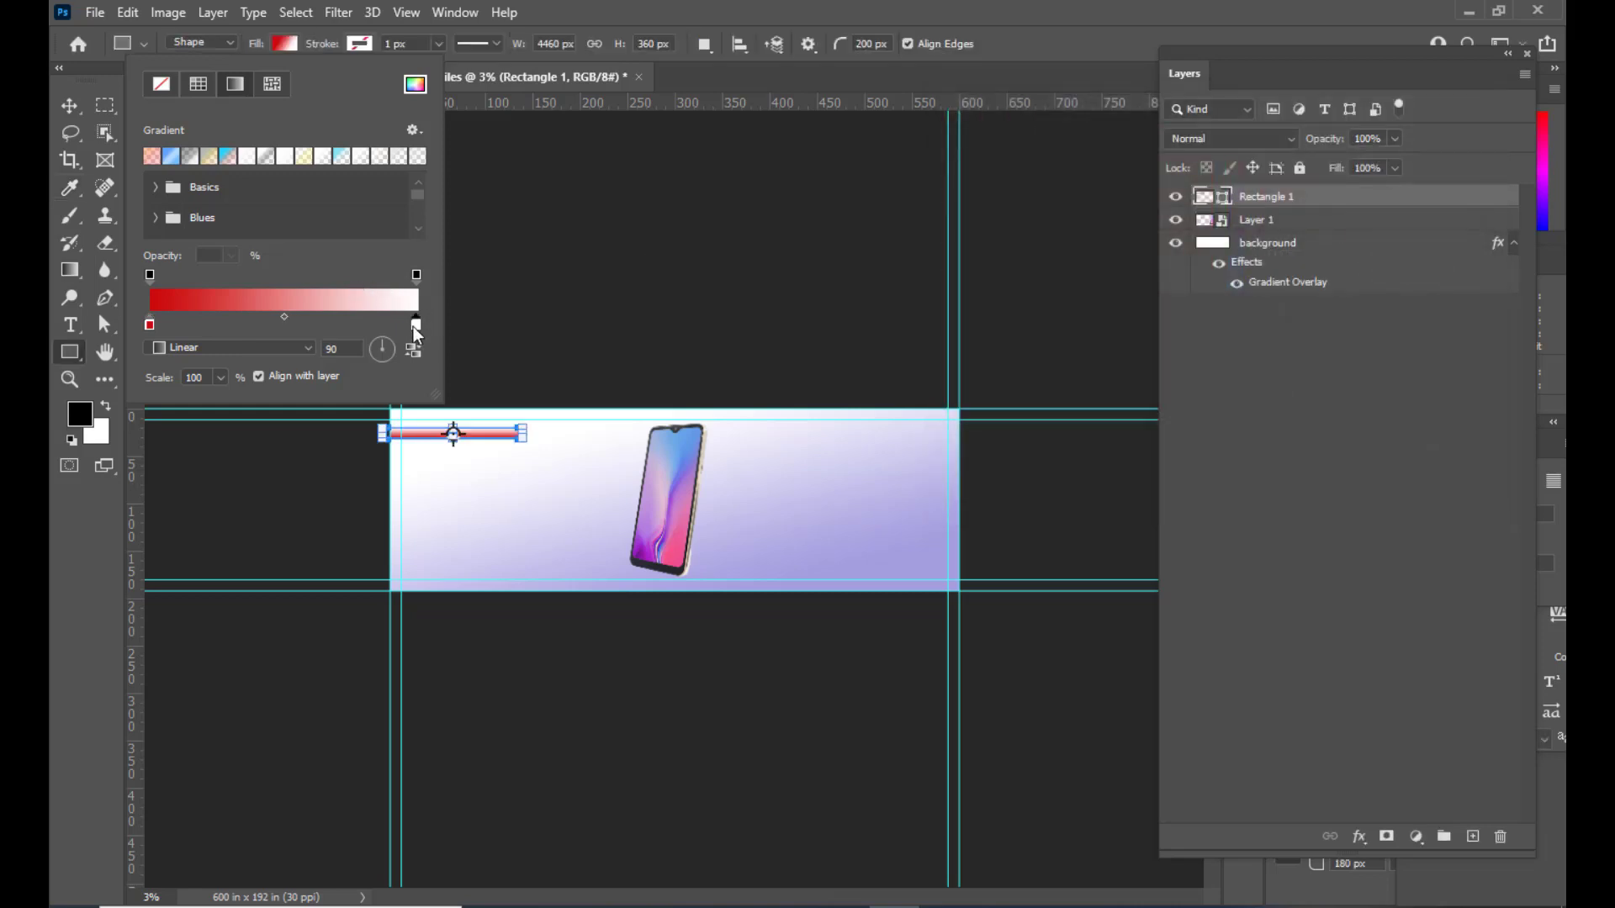
double_click(415, 325)
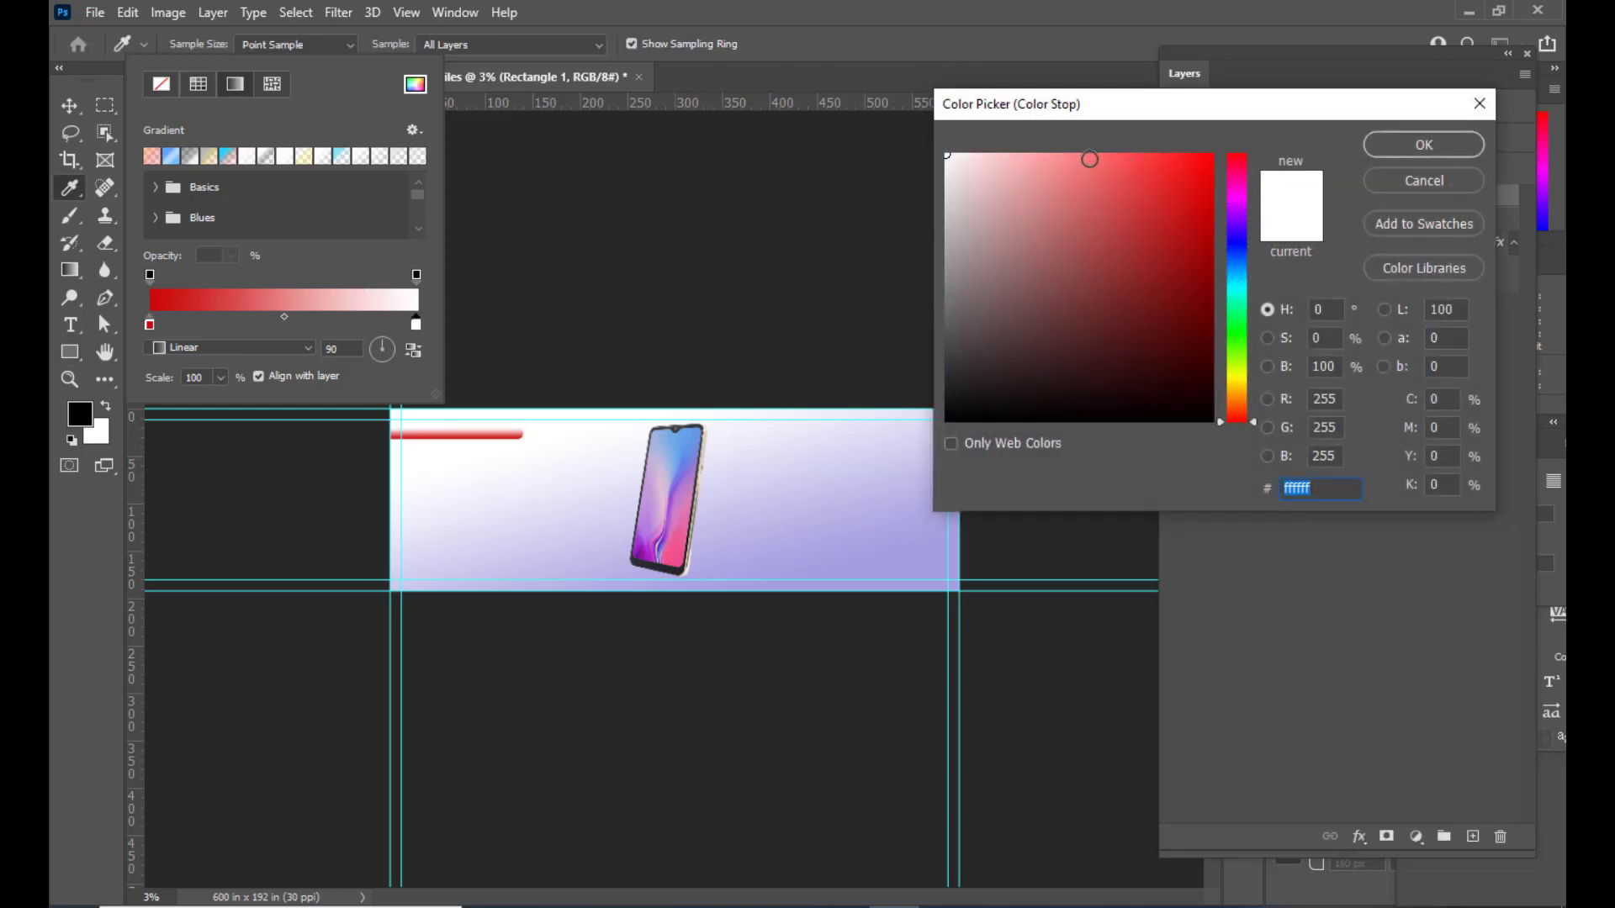
click(1090, 159)
click(1418, 144)
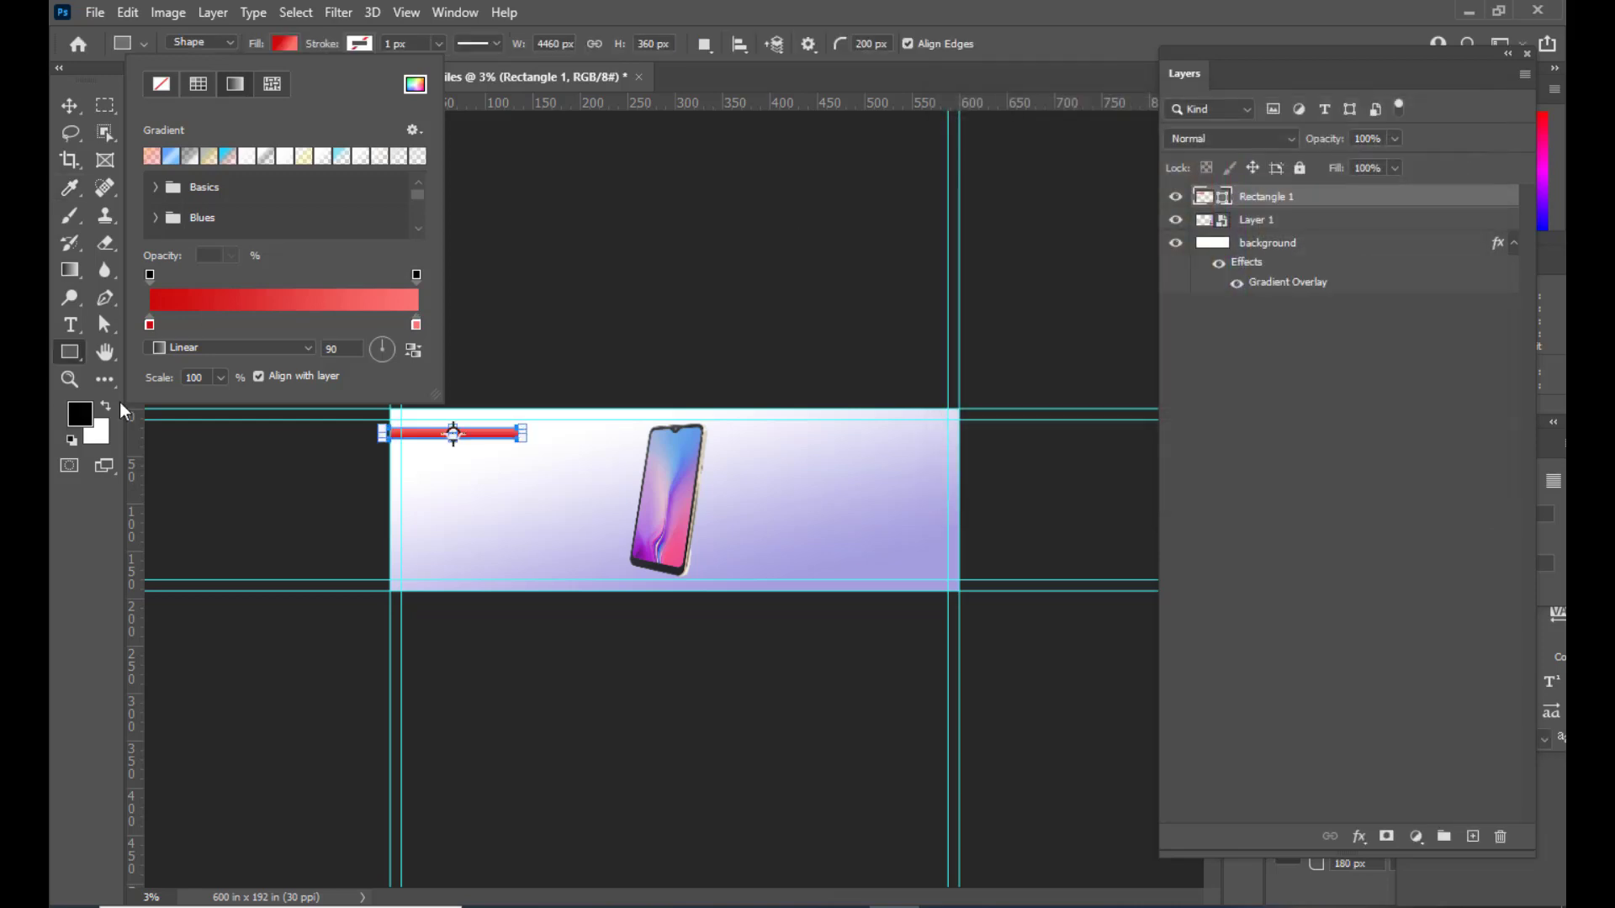
Step: Switch the red bar's gradient style to Reflected and reverse its colours
click(244, 347)
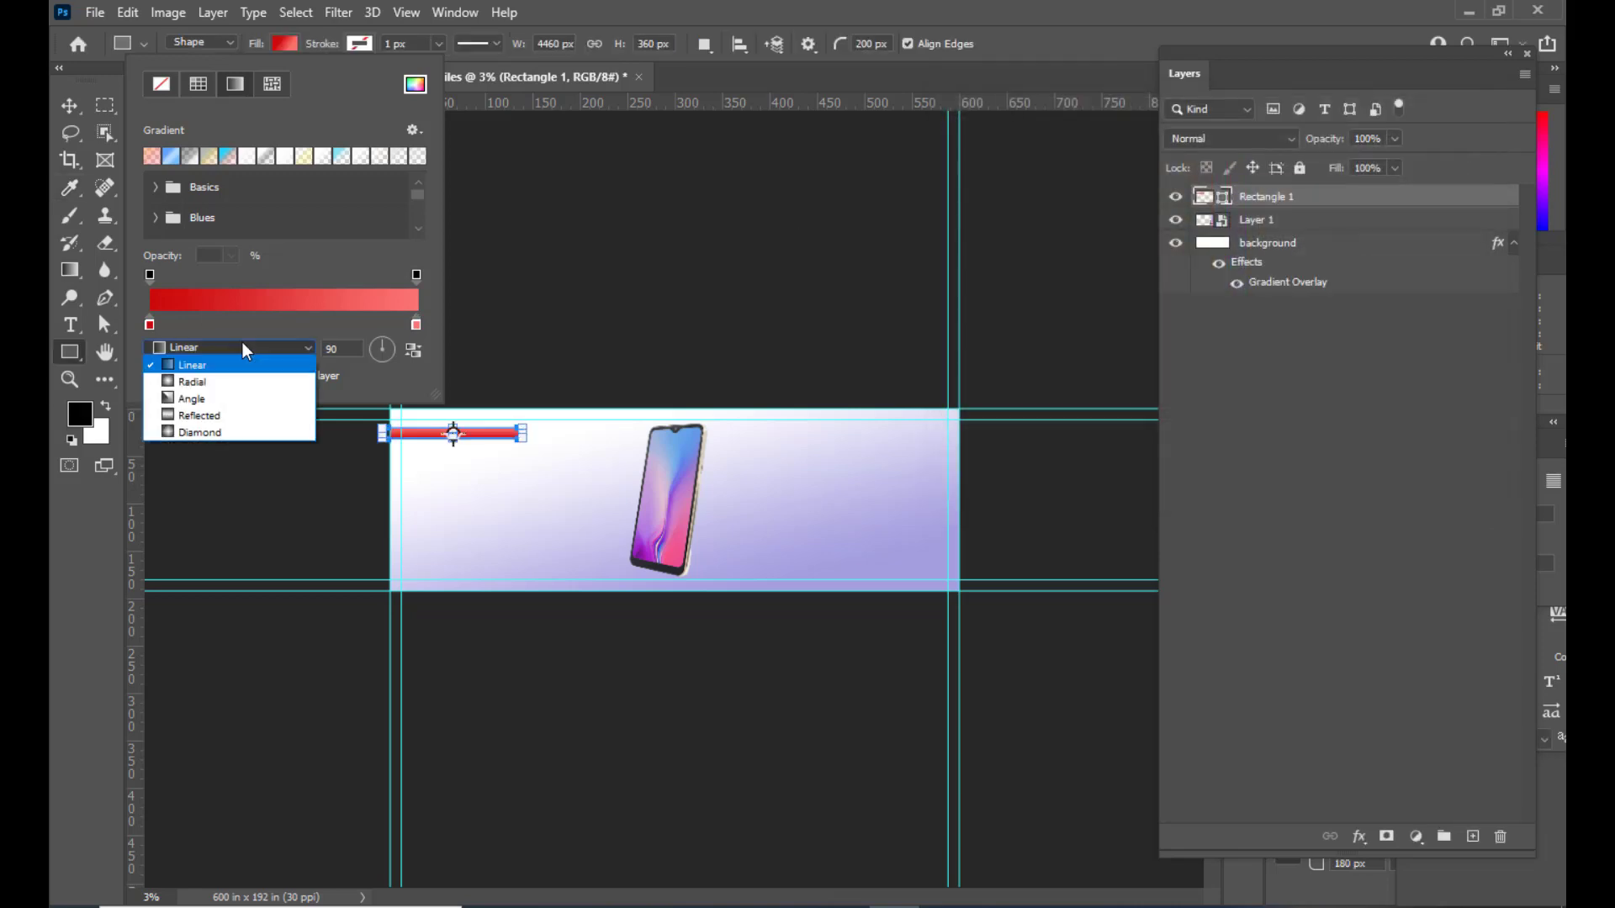
click(212, 416)
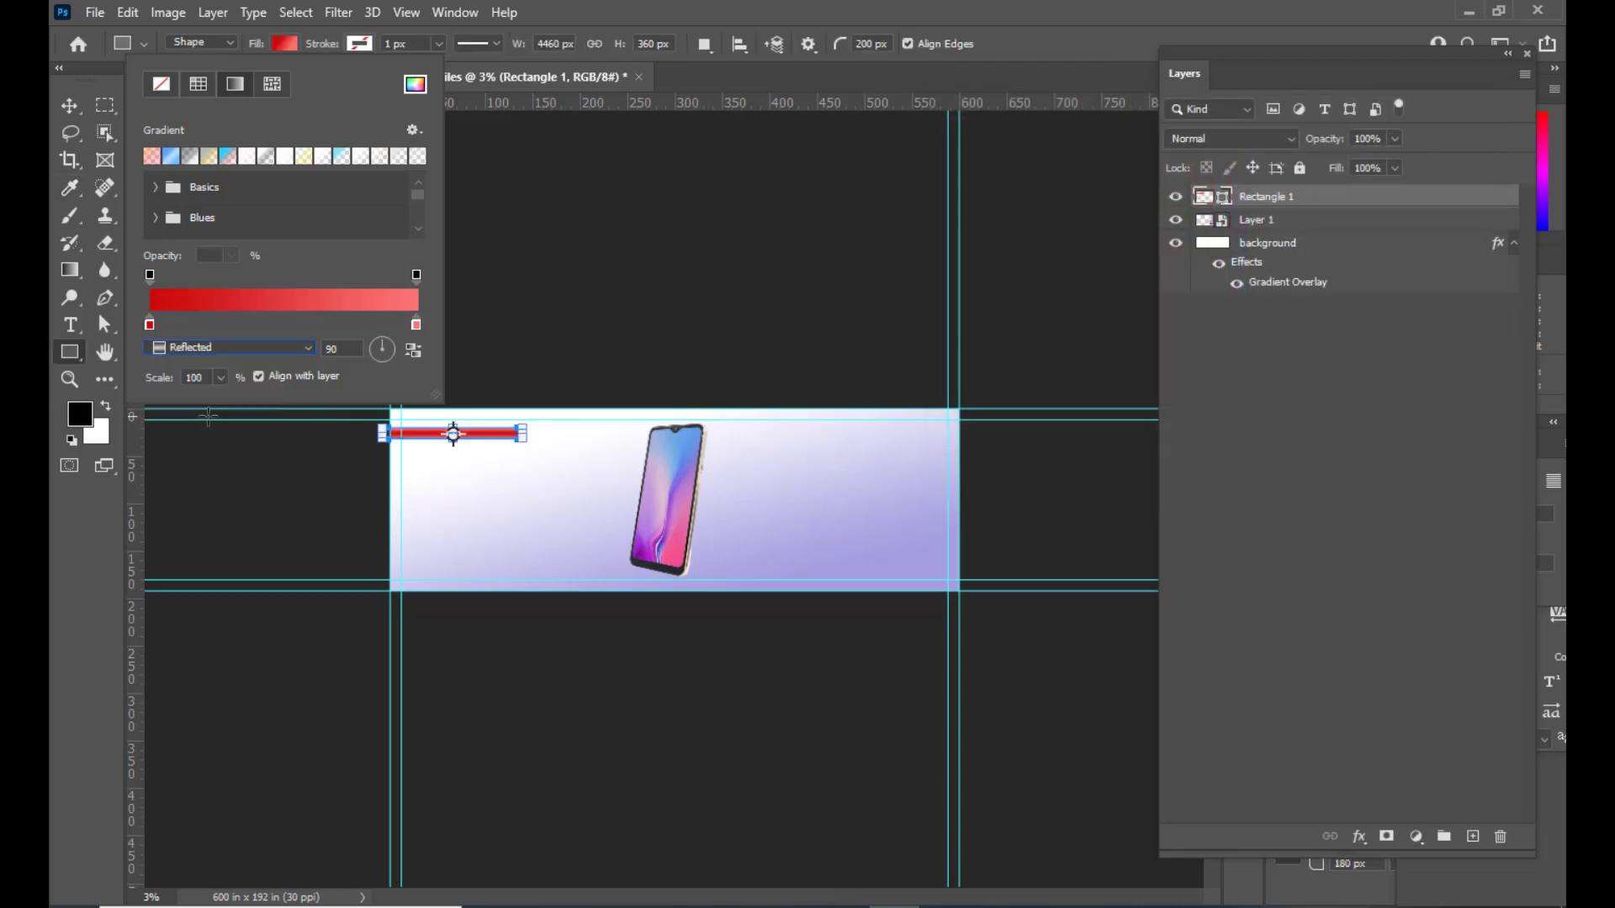
click(414, 352)
Step: Change the light red stop of the bar's reflected gradient to #fb5858
double_click(416, 327)
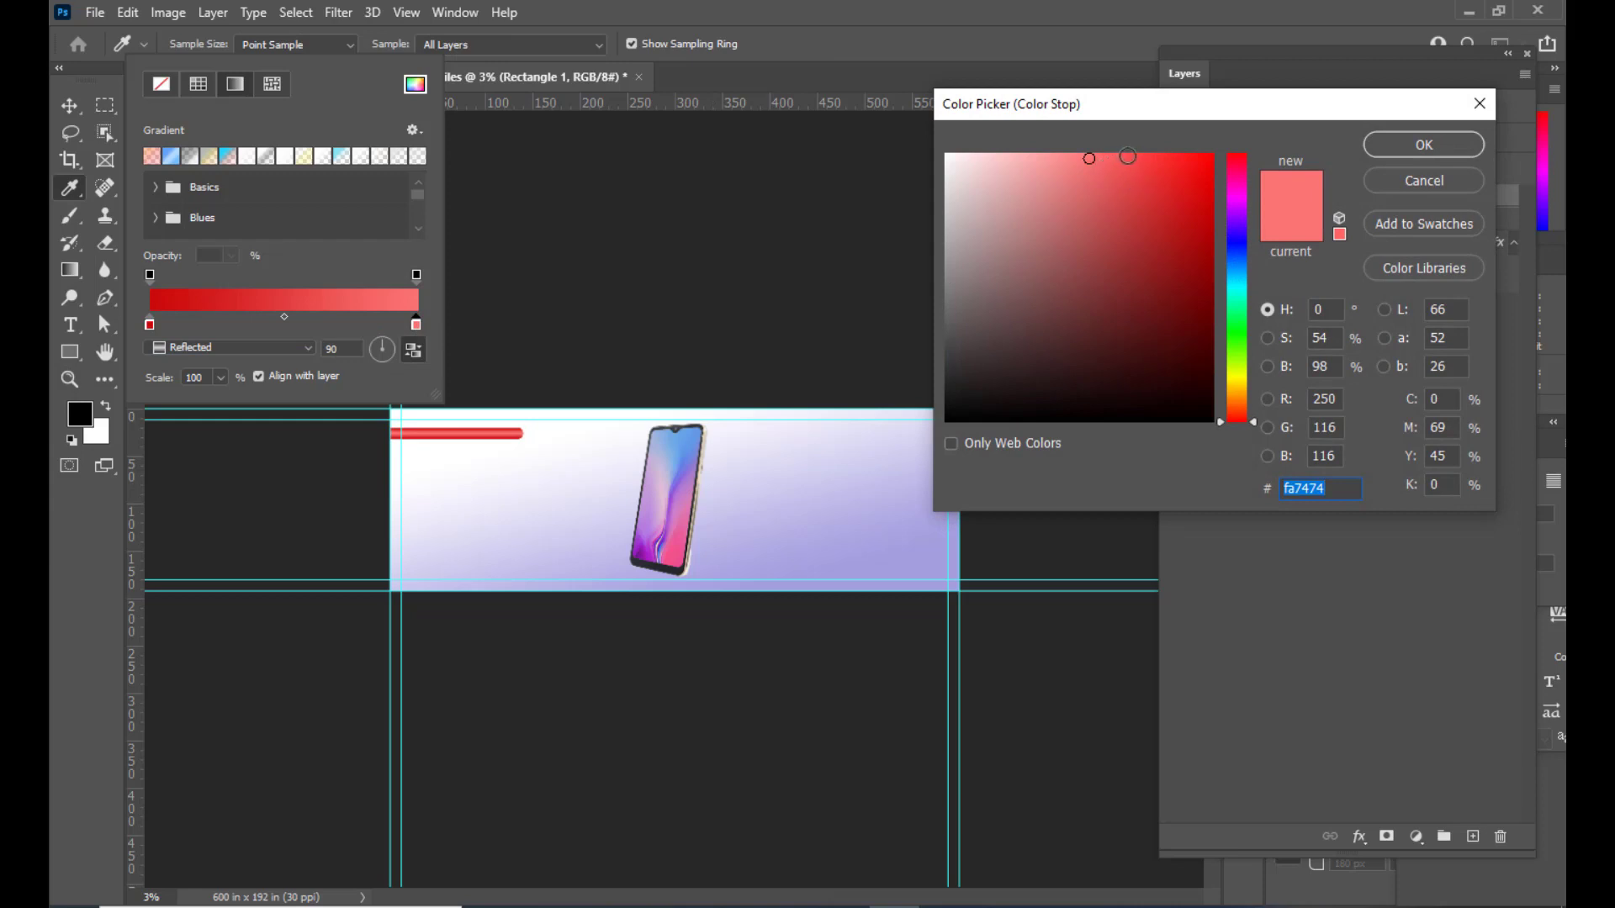
click(1139, 161)
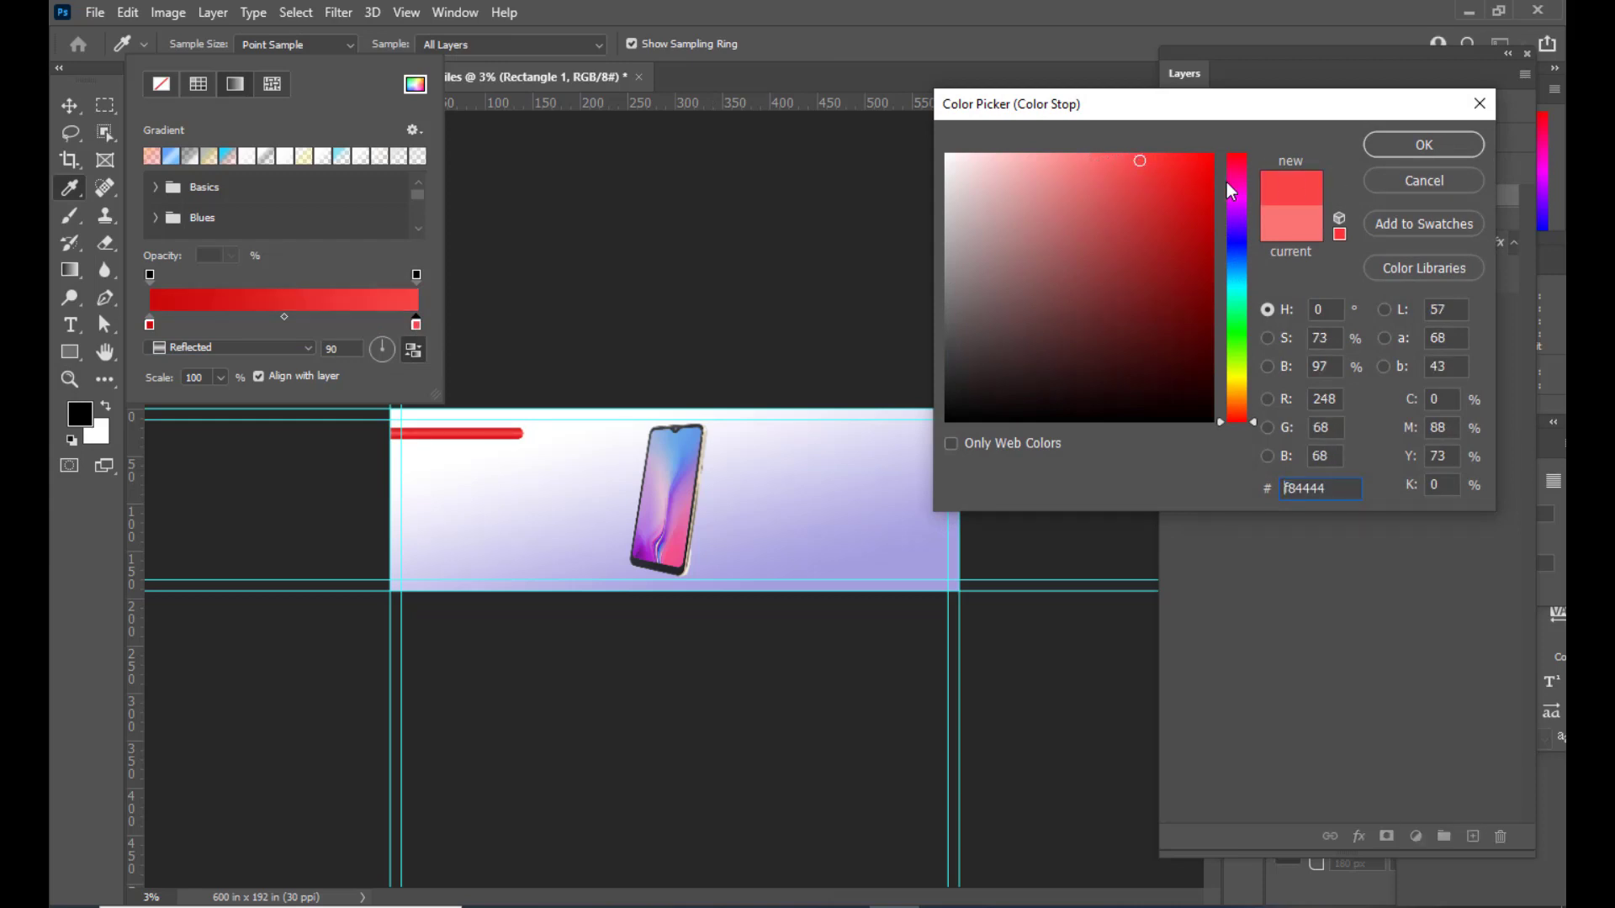
click(1119, 157)
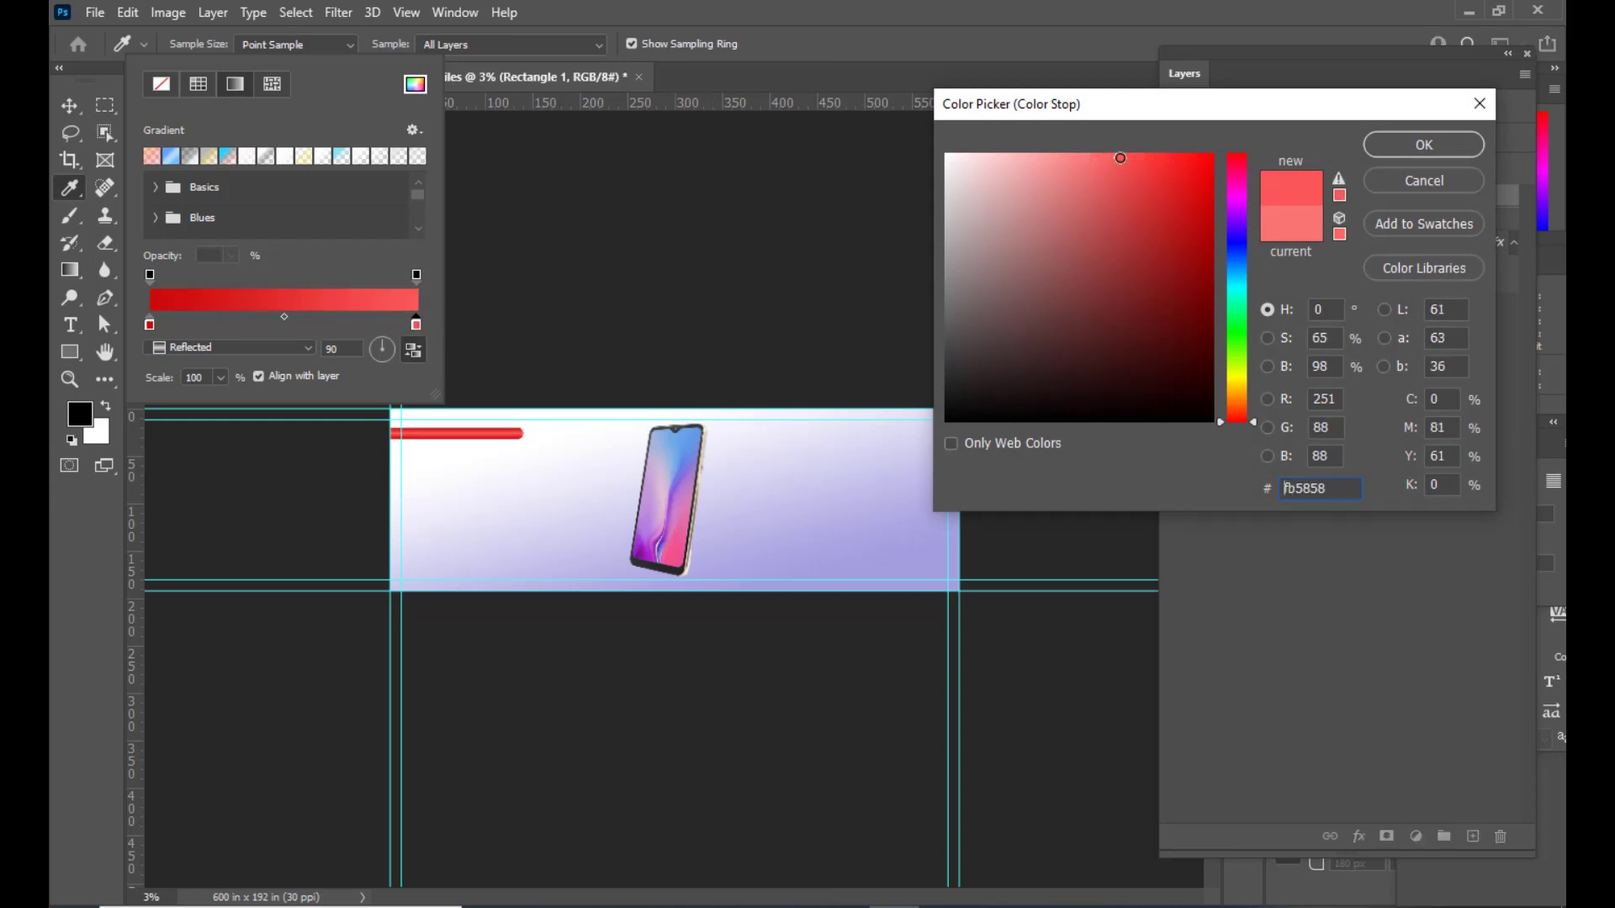
click(1425, 147)
click(802, 11)
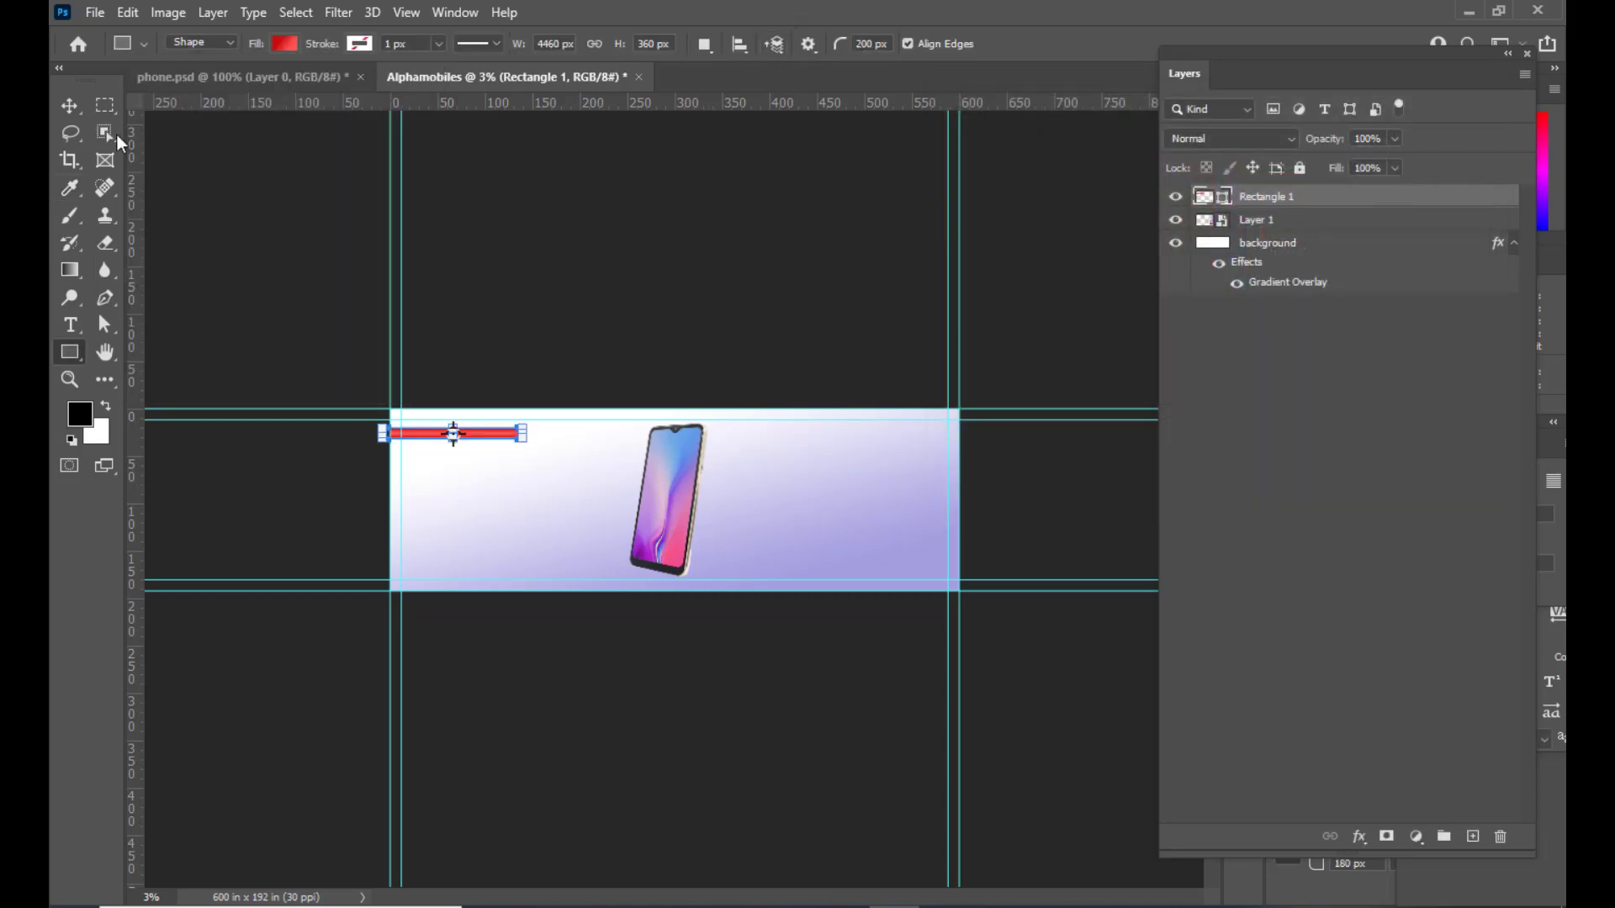
Step: Duplicate the red bar just below the original and resize the copy to about 3641 by 400 px
click(70, 106)
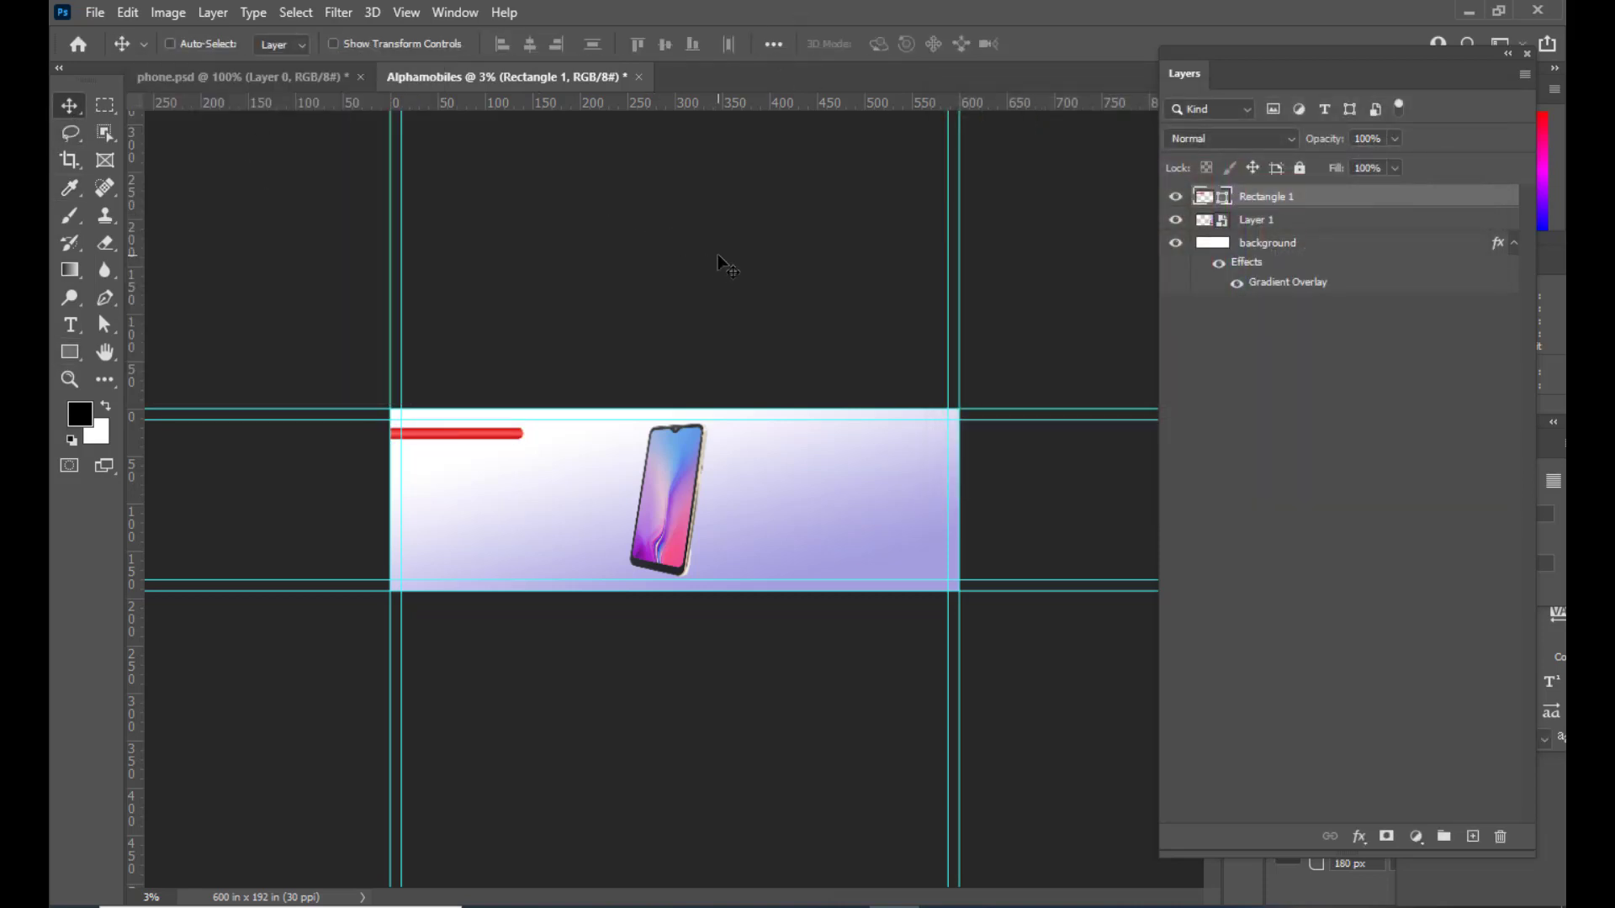
key(ctrl+plus)
key(ctrl+plus)
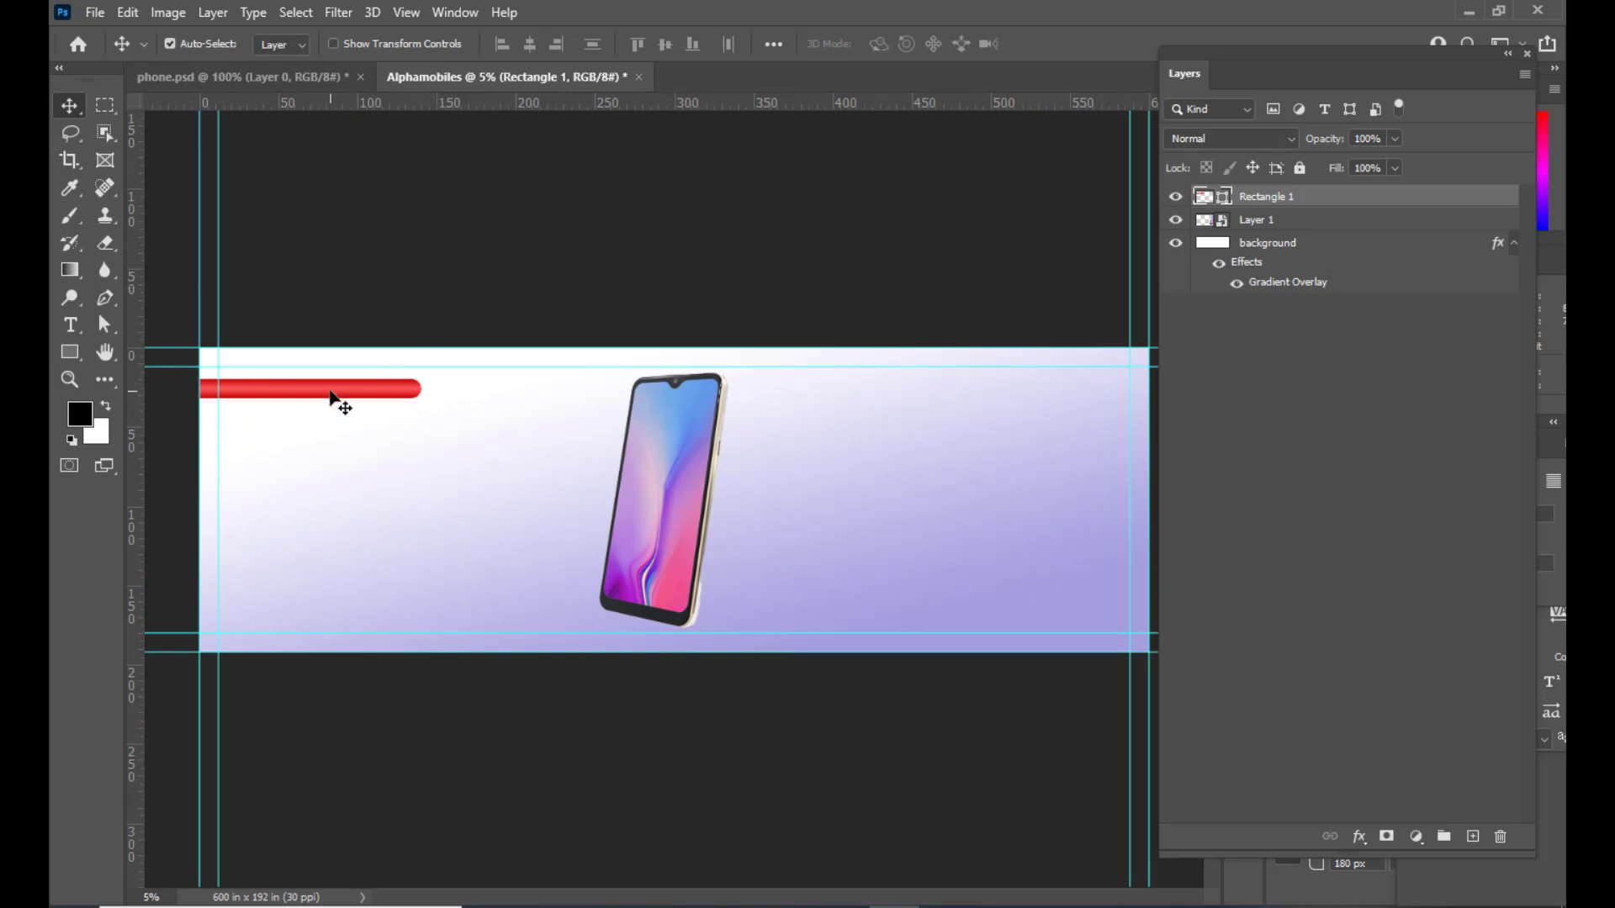
drag(332, 397, 325, 446)
key(ctrl+t)
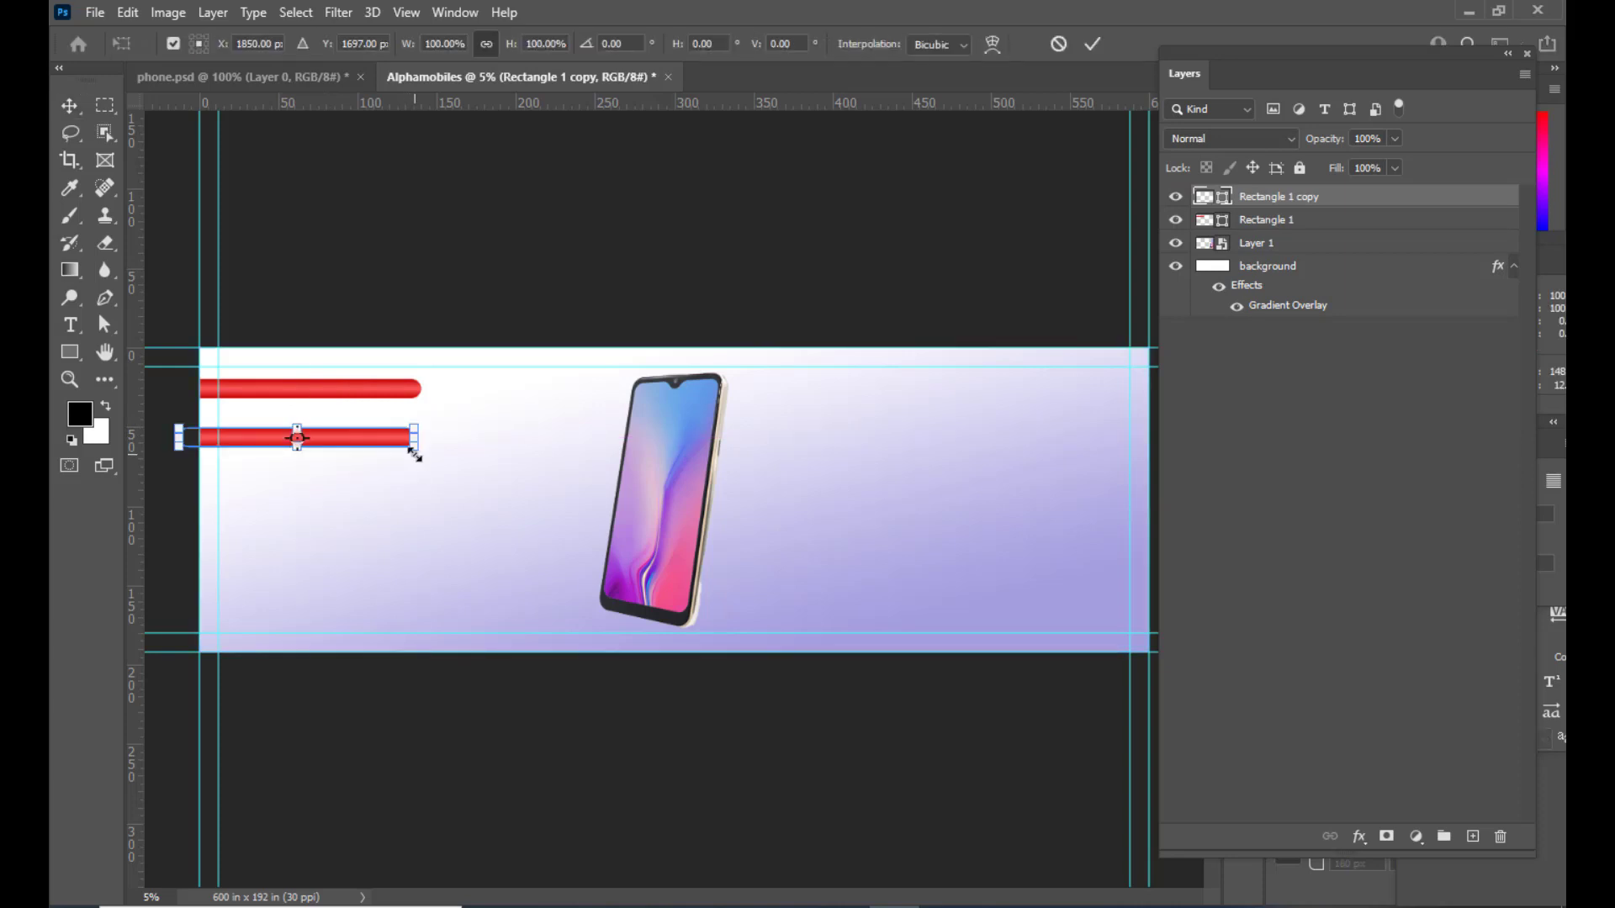
drag(416, 452, 370, 454)
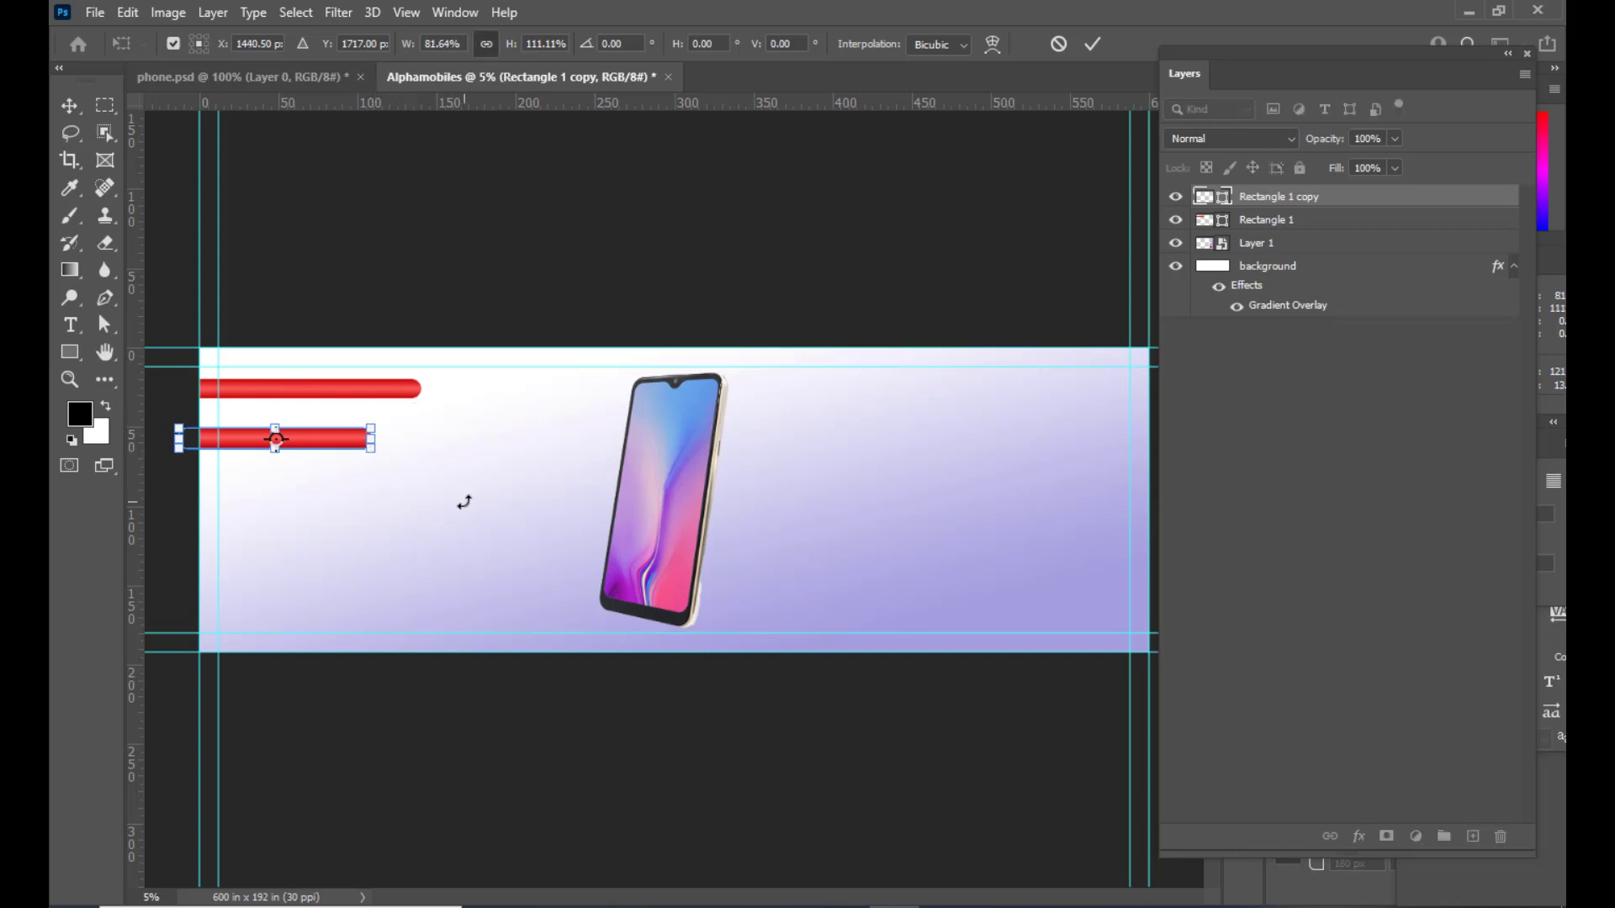
key(Return)
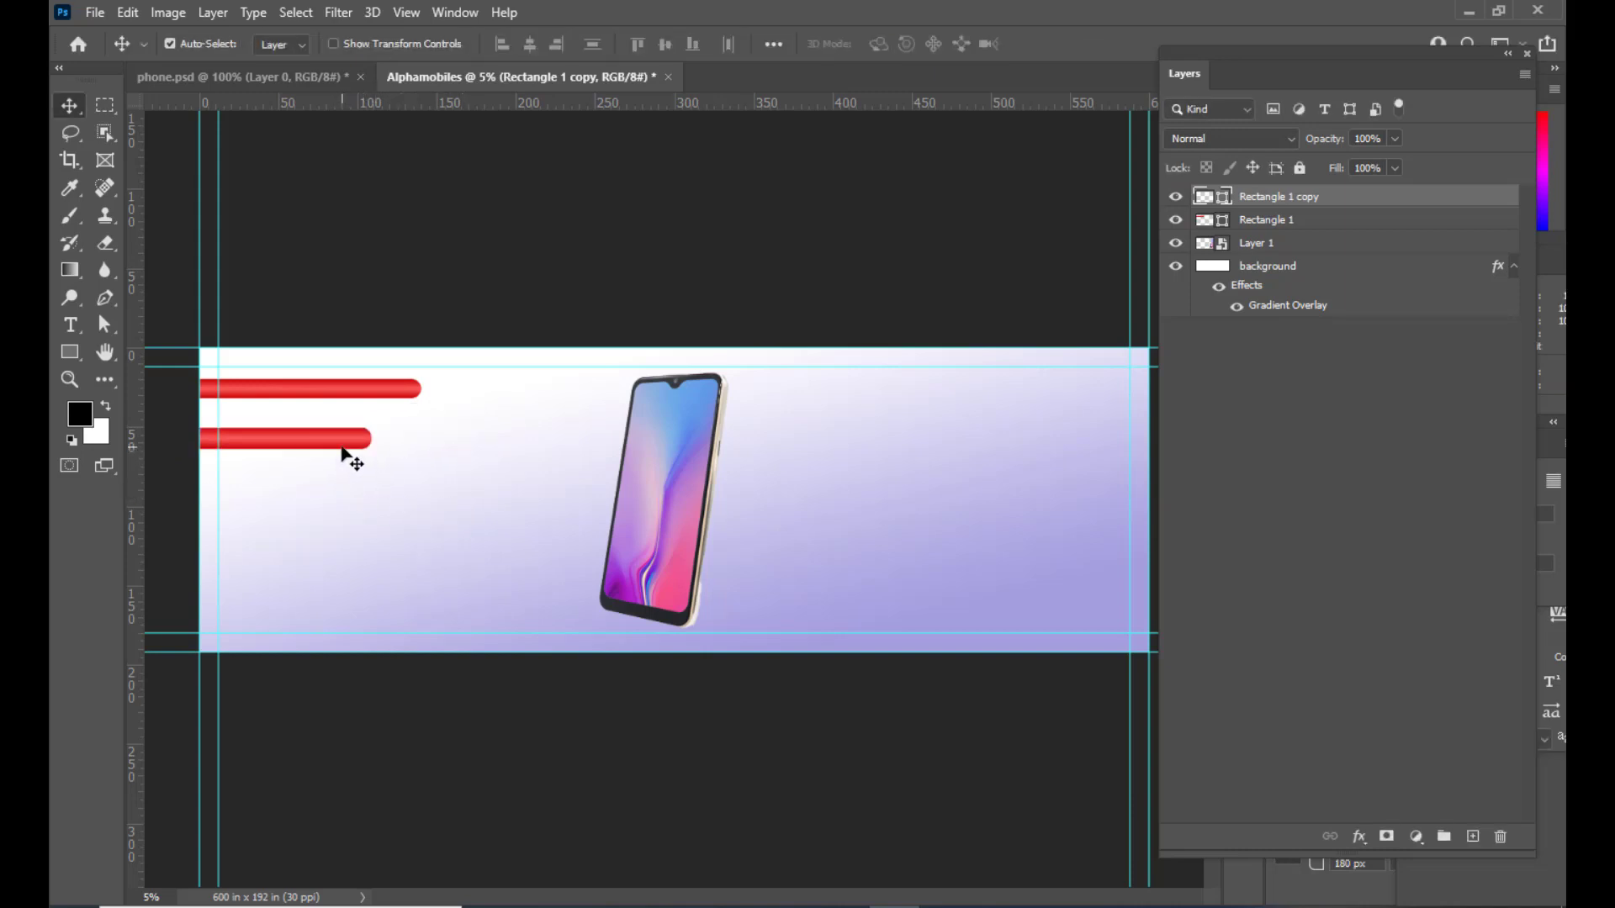
Step: Change the dark red gradient stop of the shorter bar to blue #2f1af6
click(79, 351)
click(284, 44)
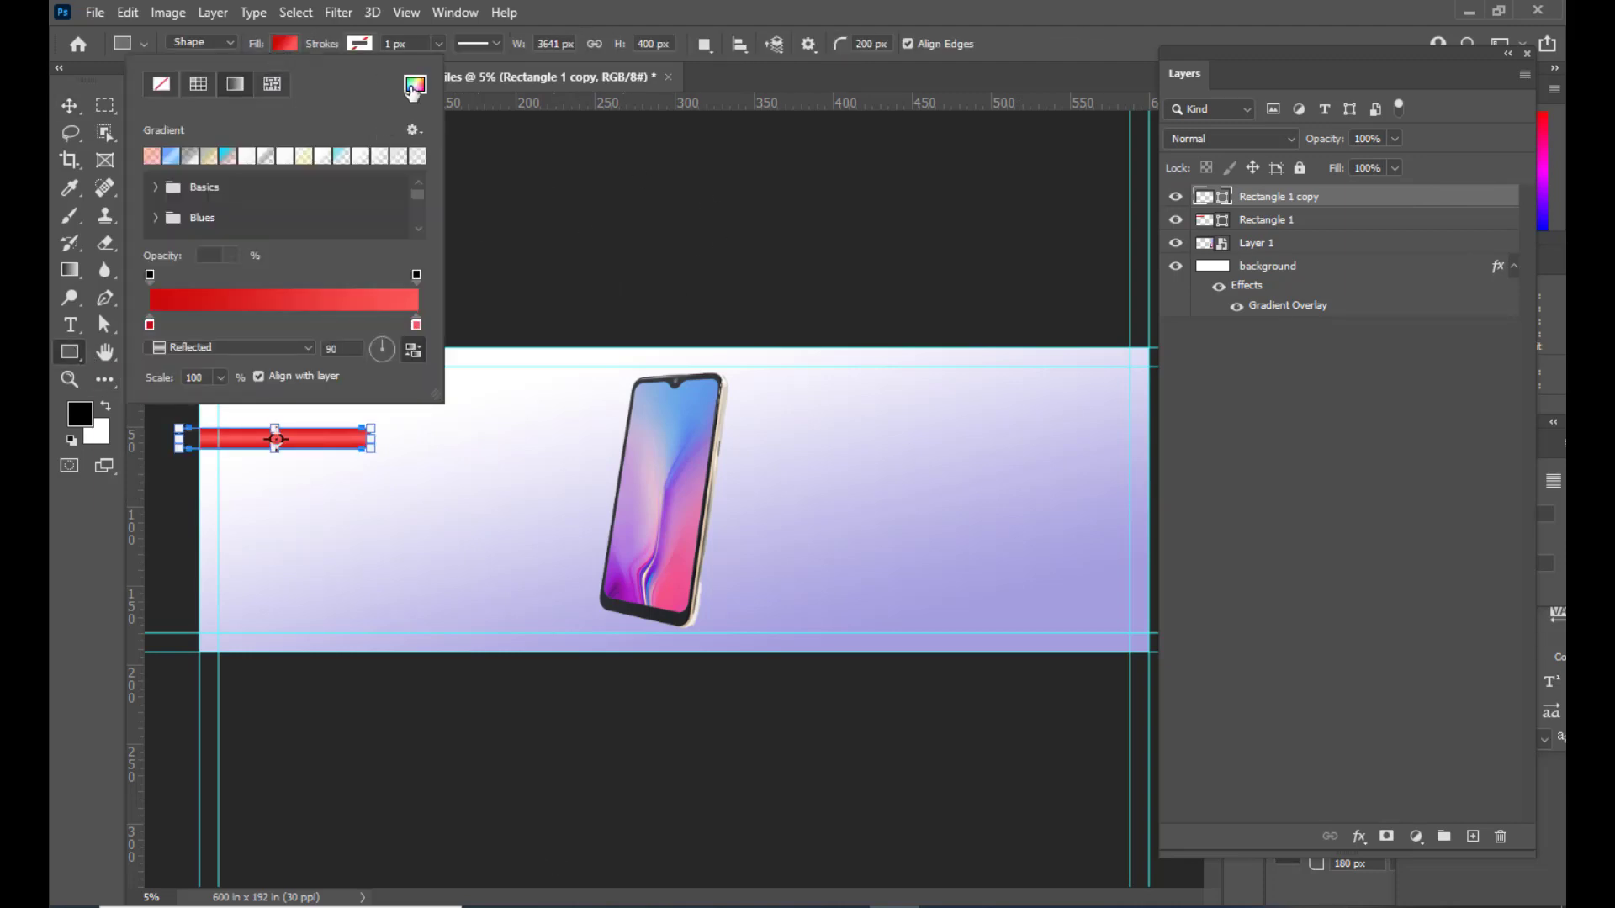
double_click(150, 325)
click(1244, 240)
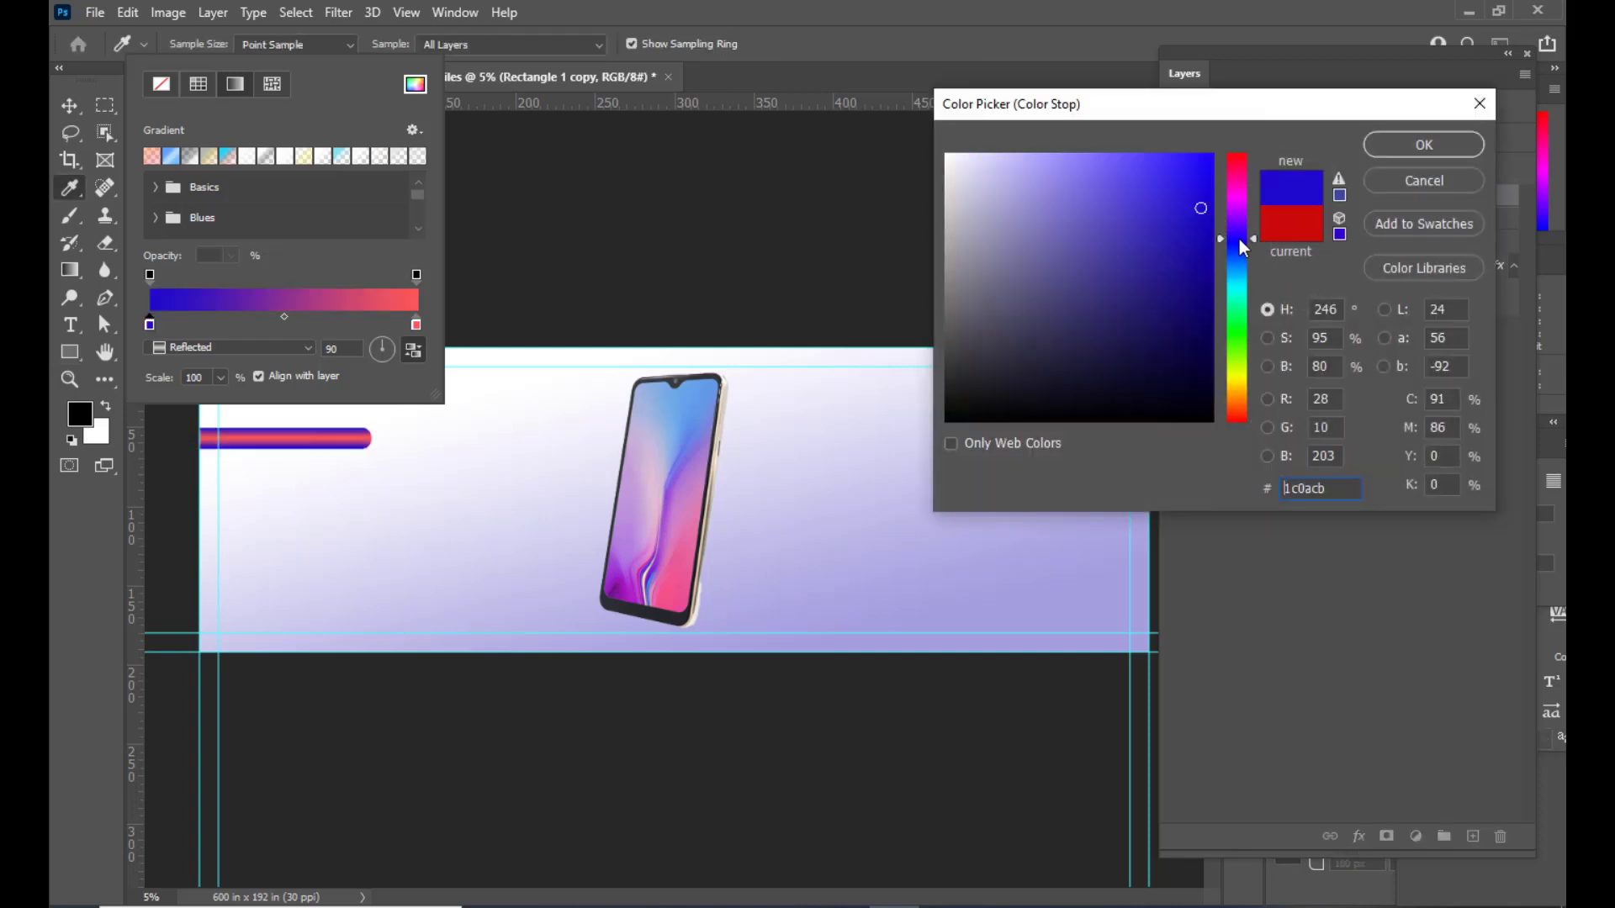
click(1186, 162)
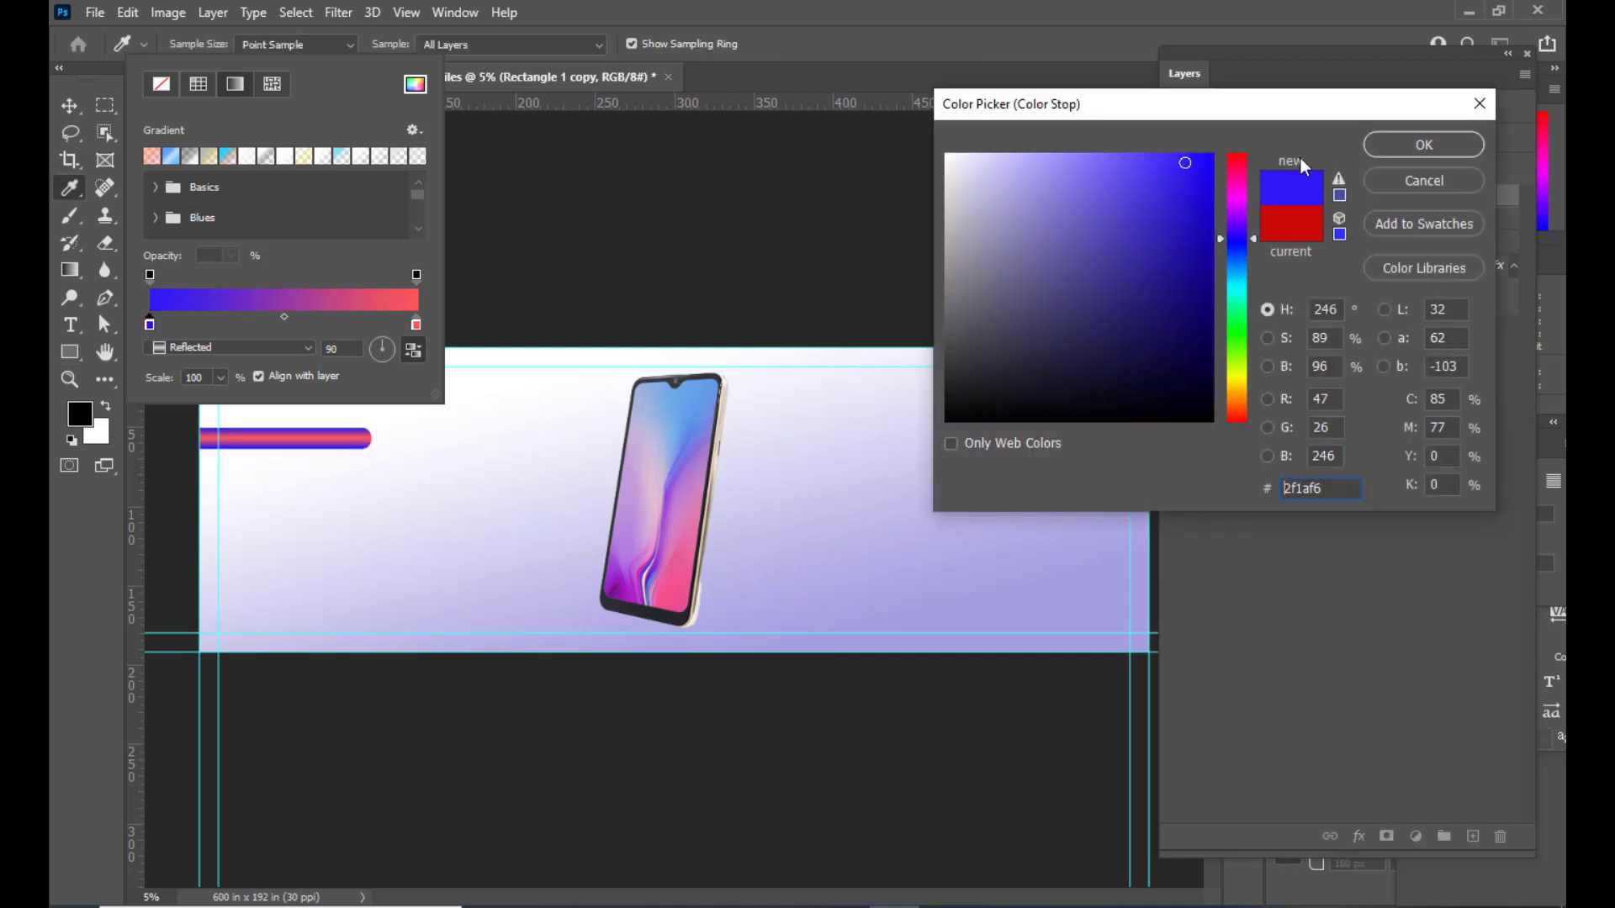
click(1440, 144)
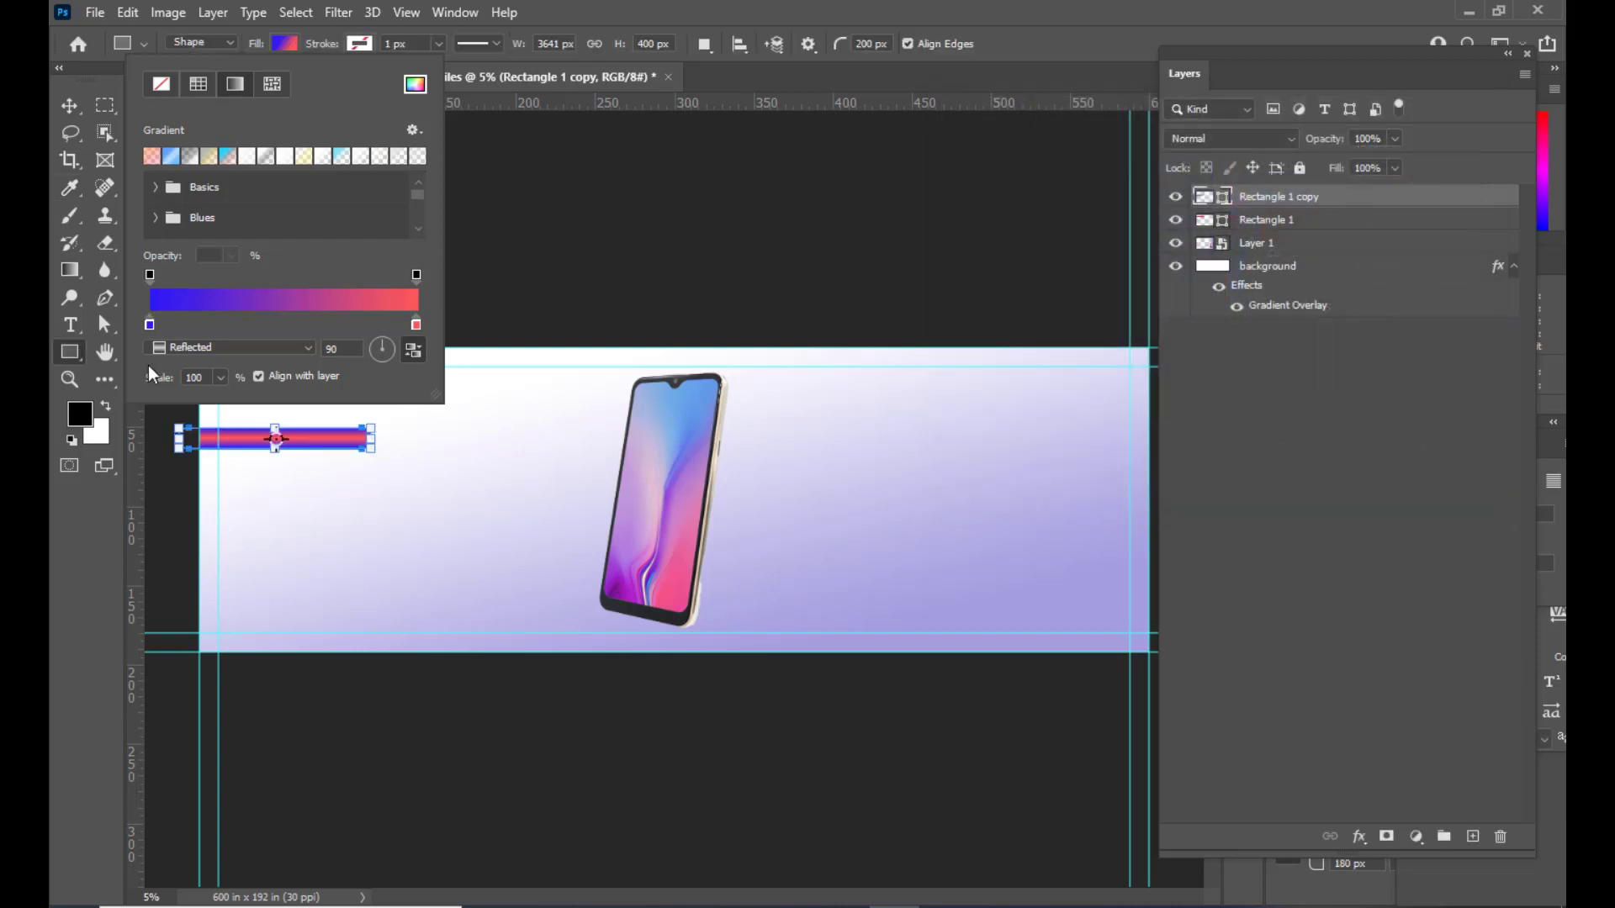
Step: Change the light red gradient stop of the shorter bar to light blue #5c64f8
double_click(415, 324)
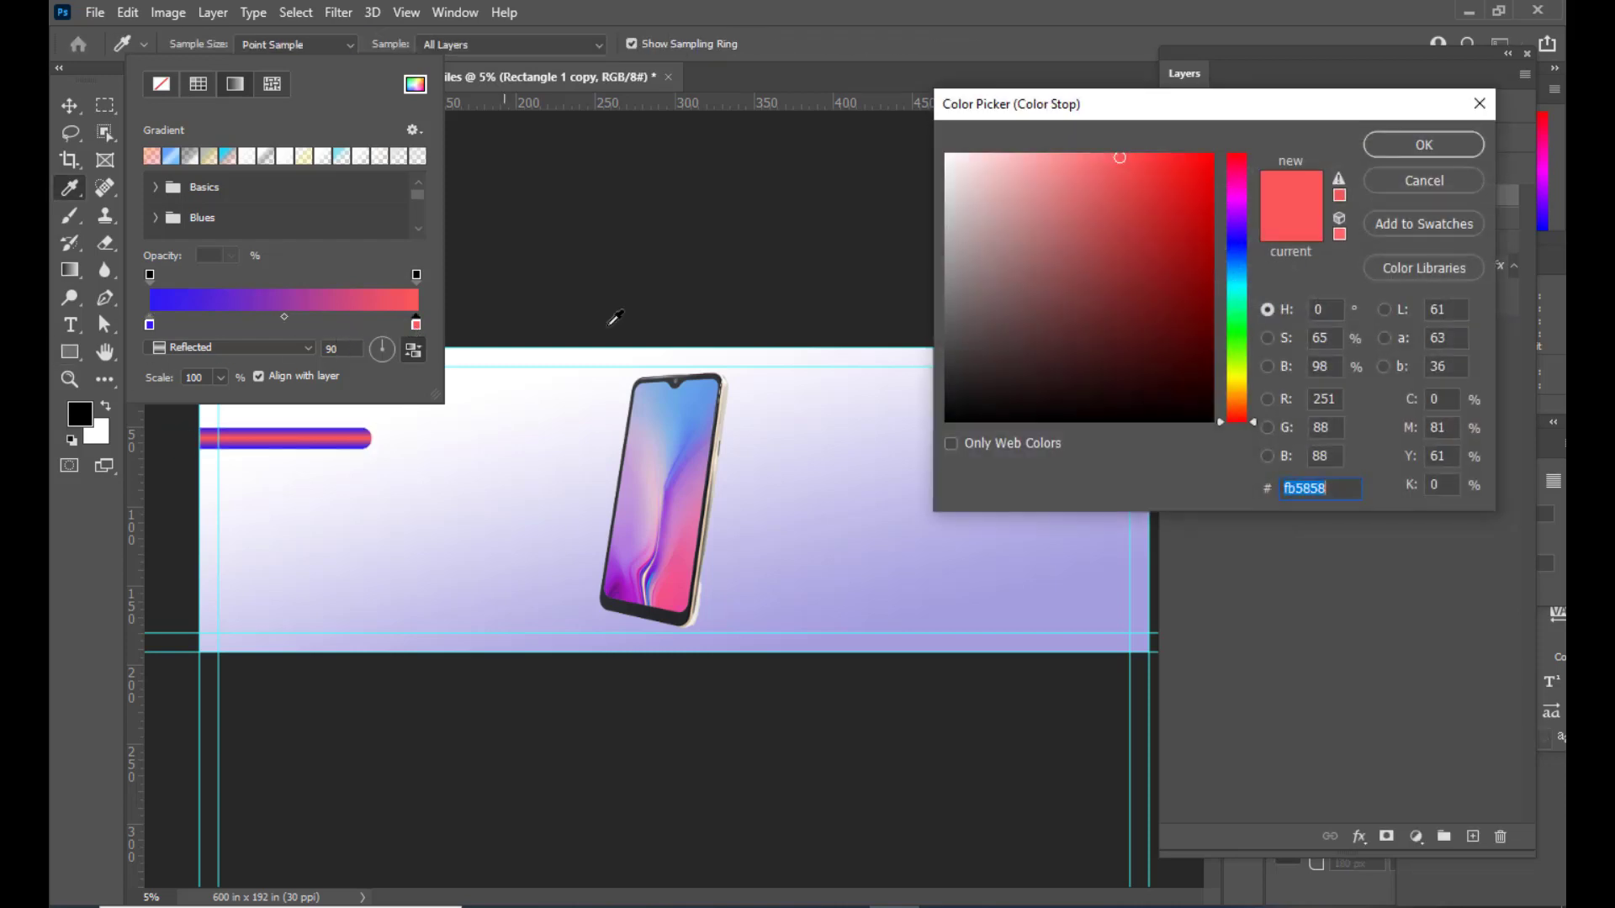
click(1236, 271)
click(1236, 245)
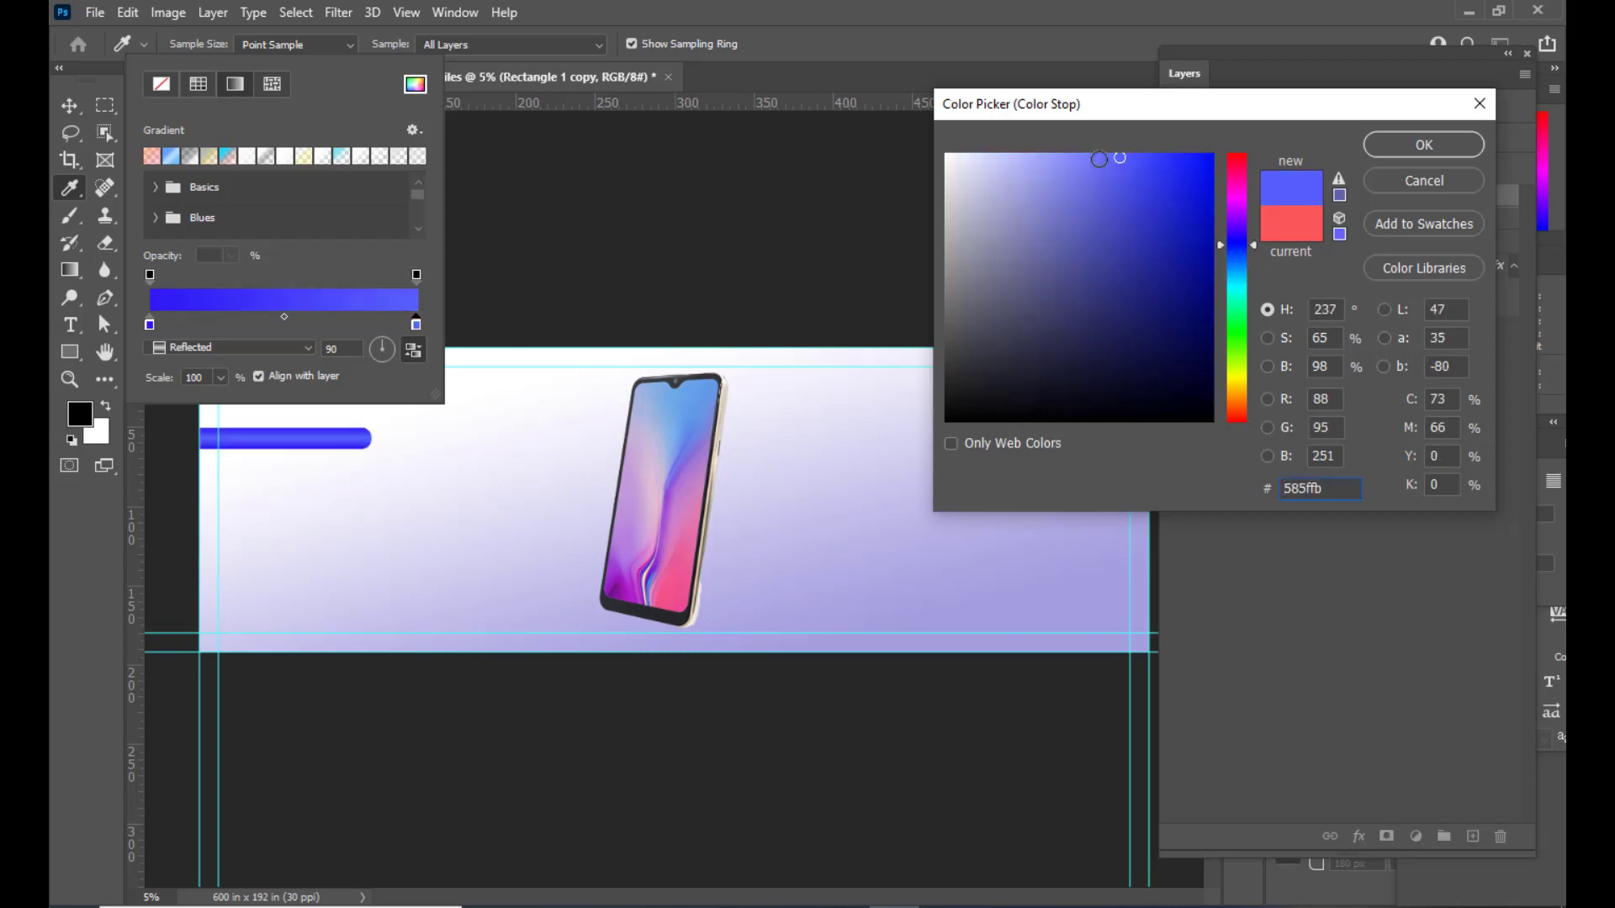
click(1115, 159)
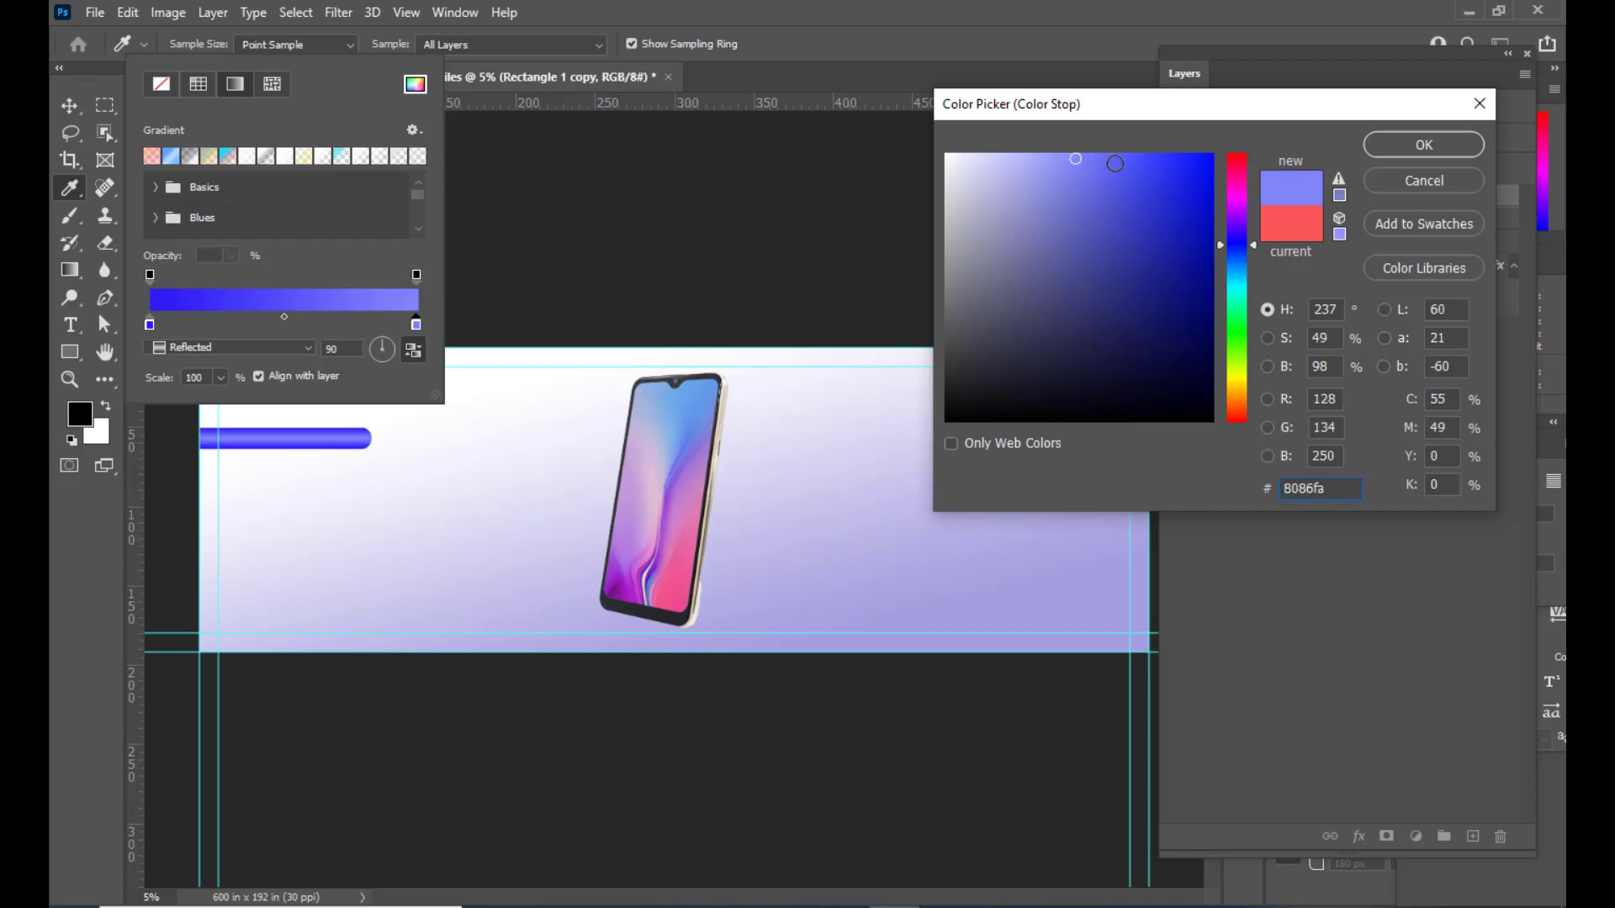
click(1422, 145)
click(678, 19)
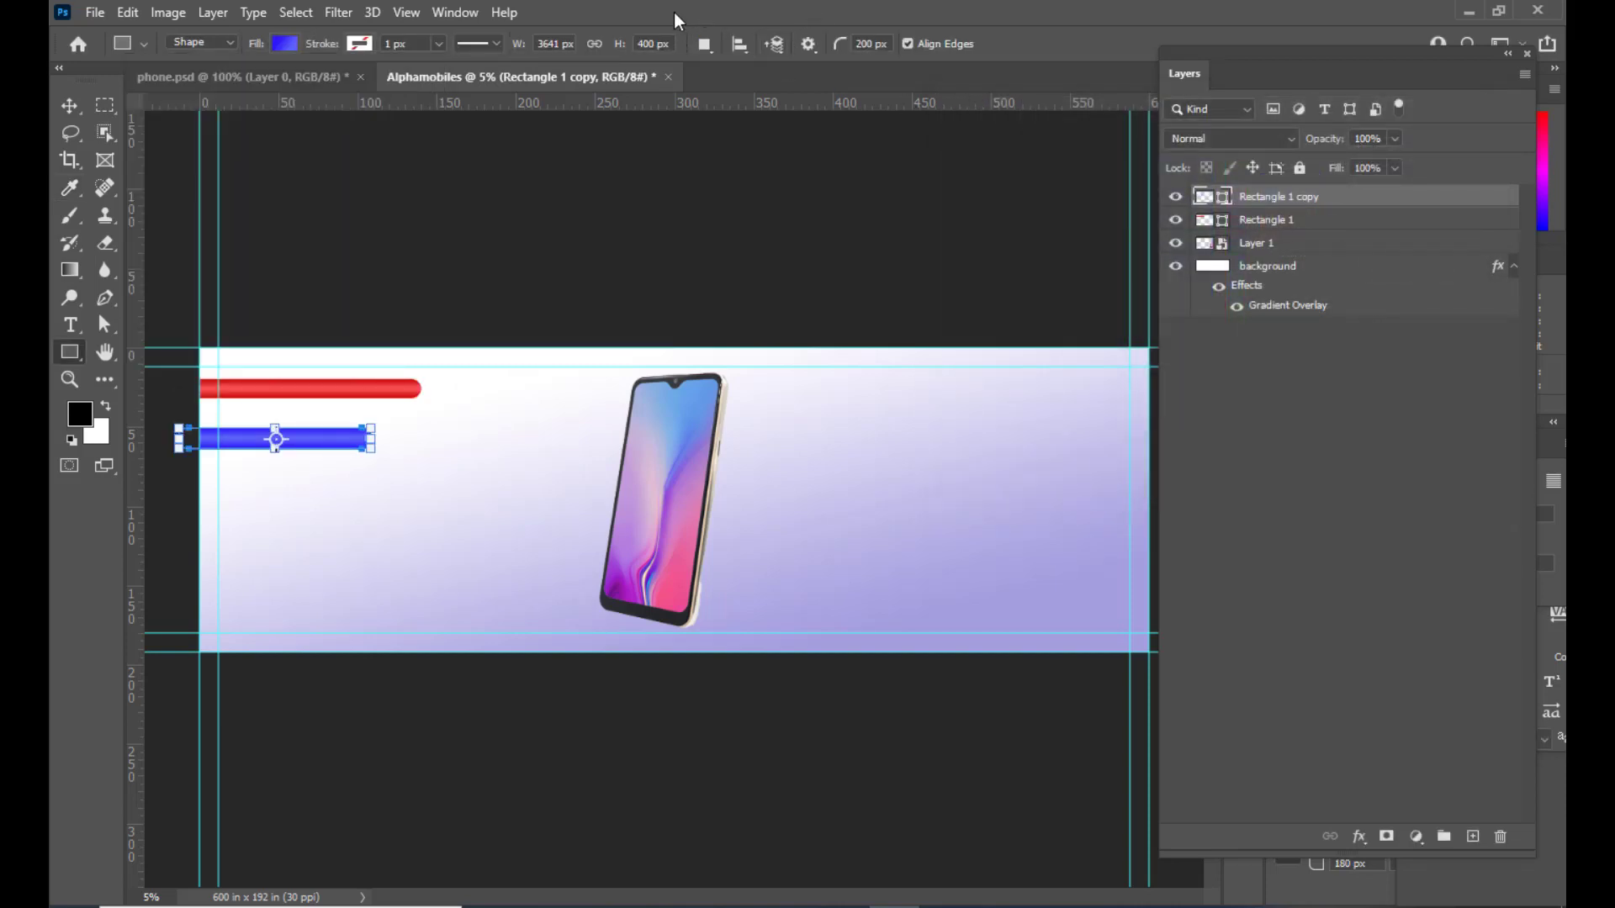
Step: Duplicate the blue bar below itself, offset toward the banner's left edge, and set the copy's dark gradient stop to orange #f59a0b
click(69, 107)
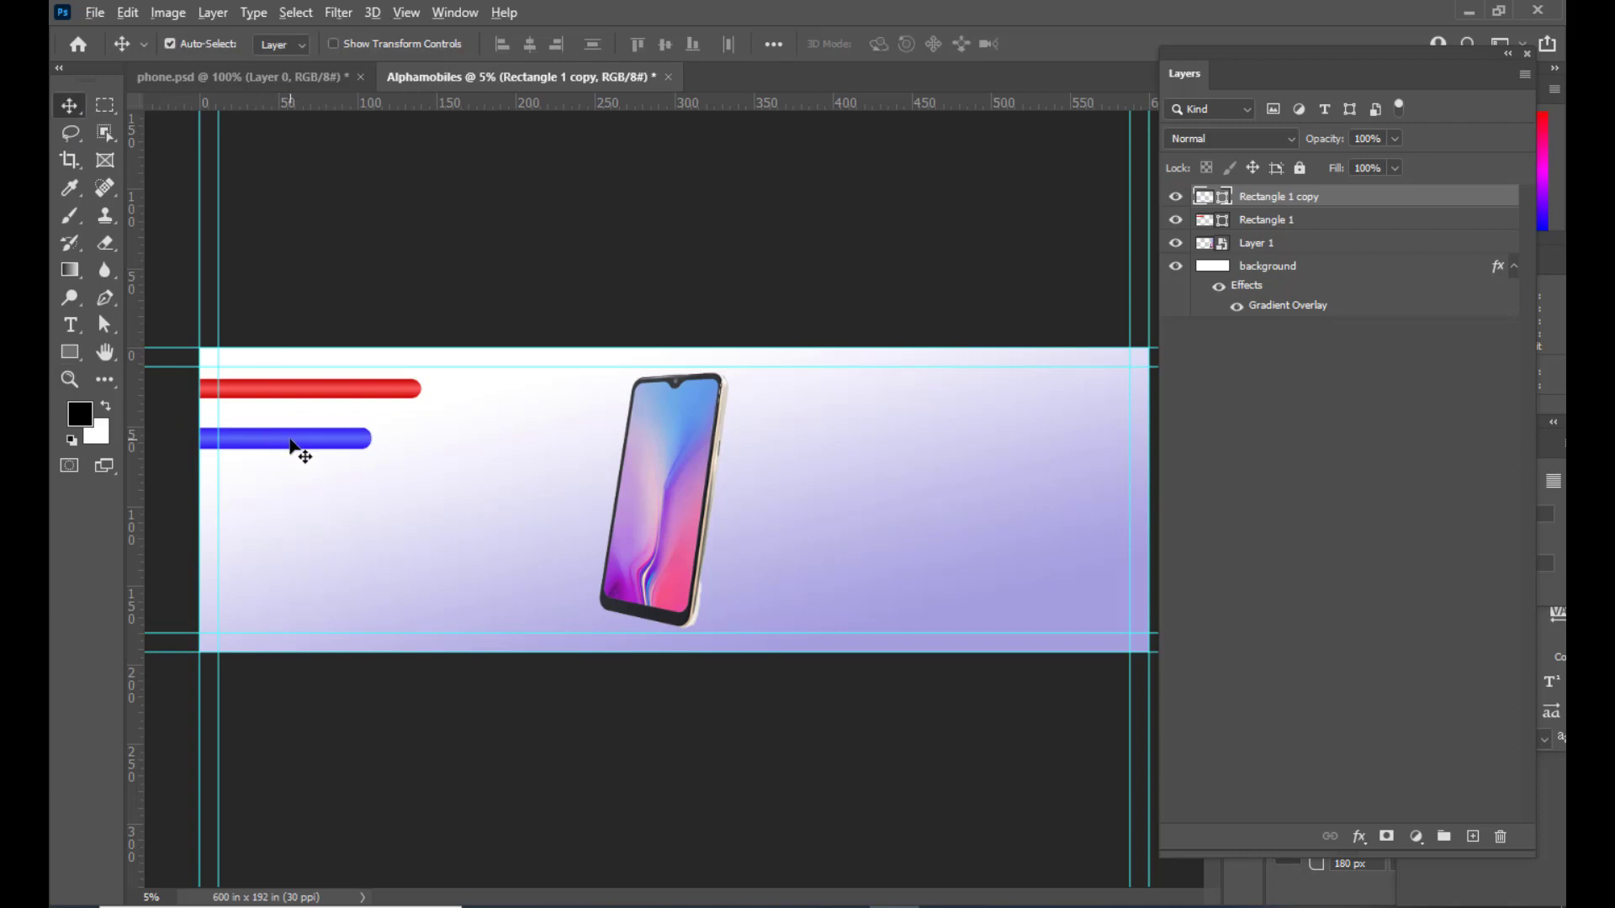
drag(277, 441, 265, 504)
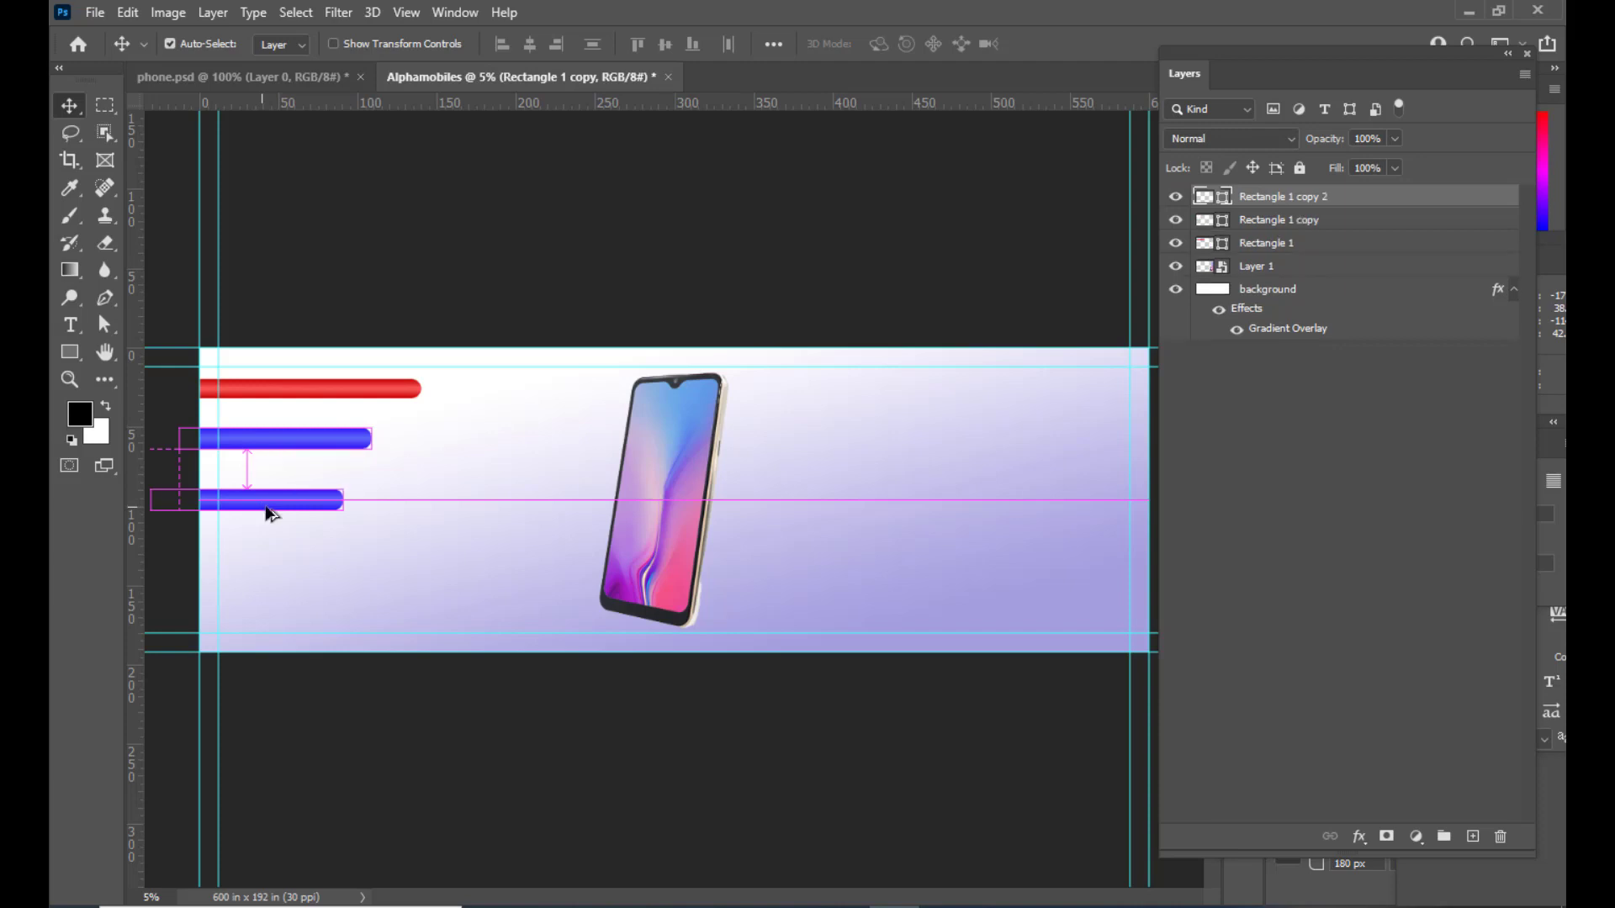
click(64, 347)
click(284, 43)
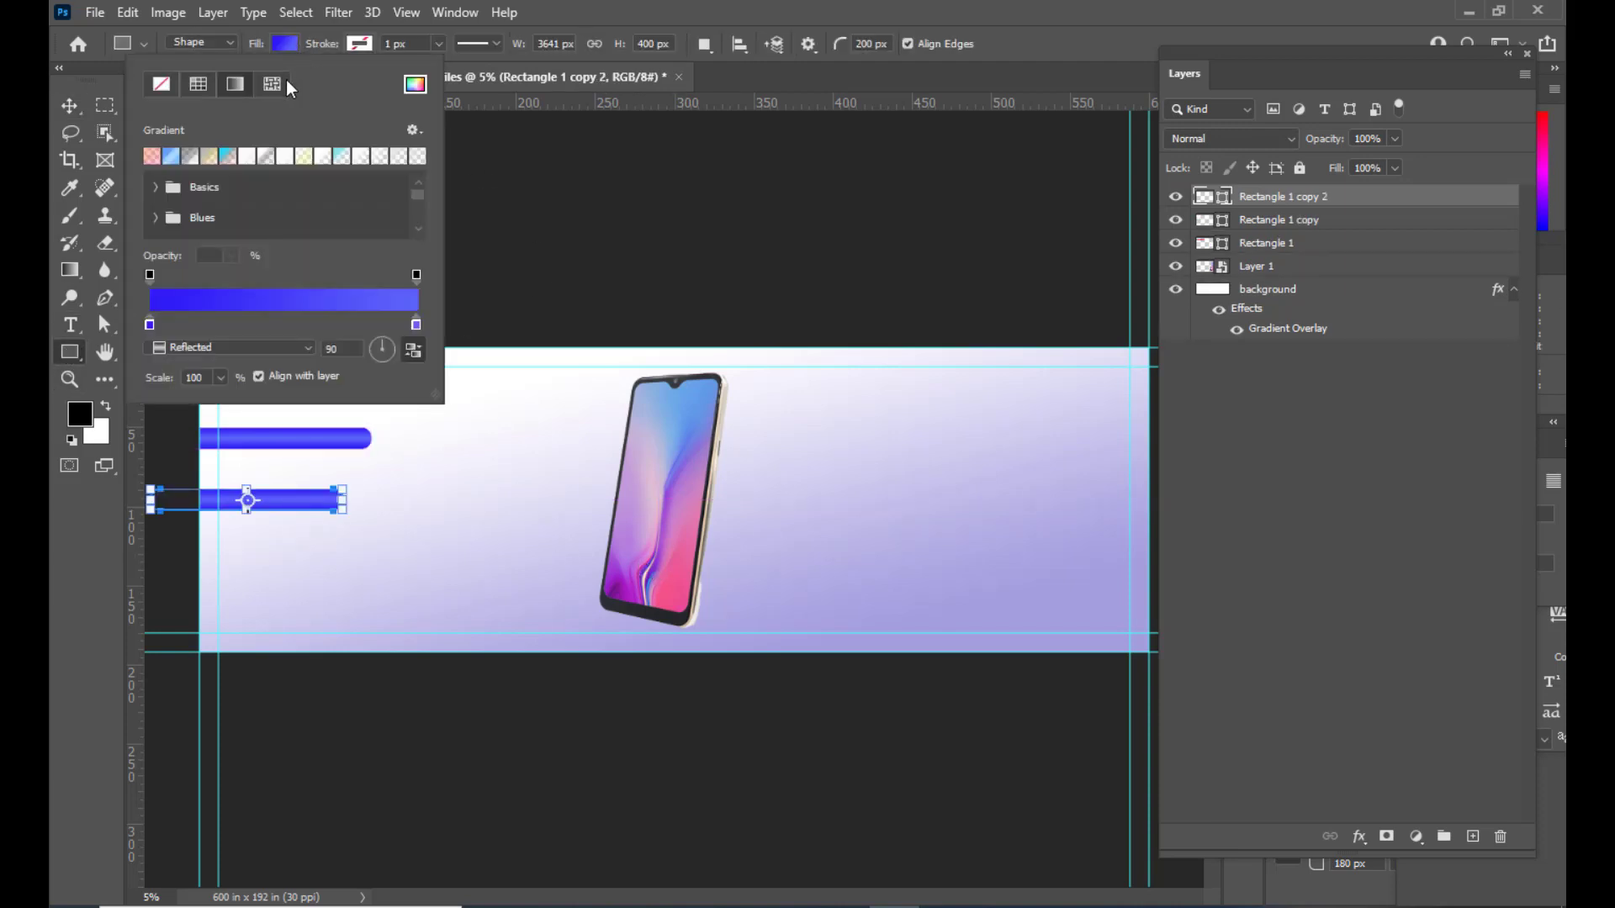
double_click(150, 324)
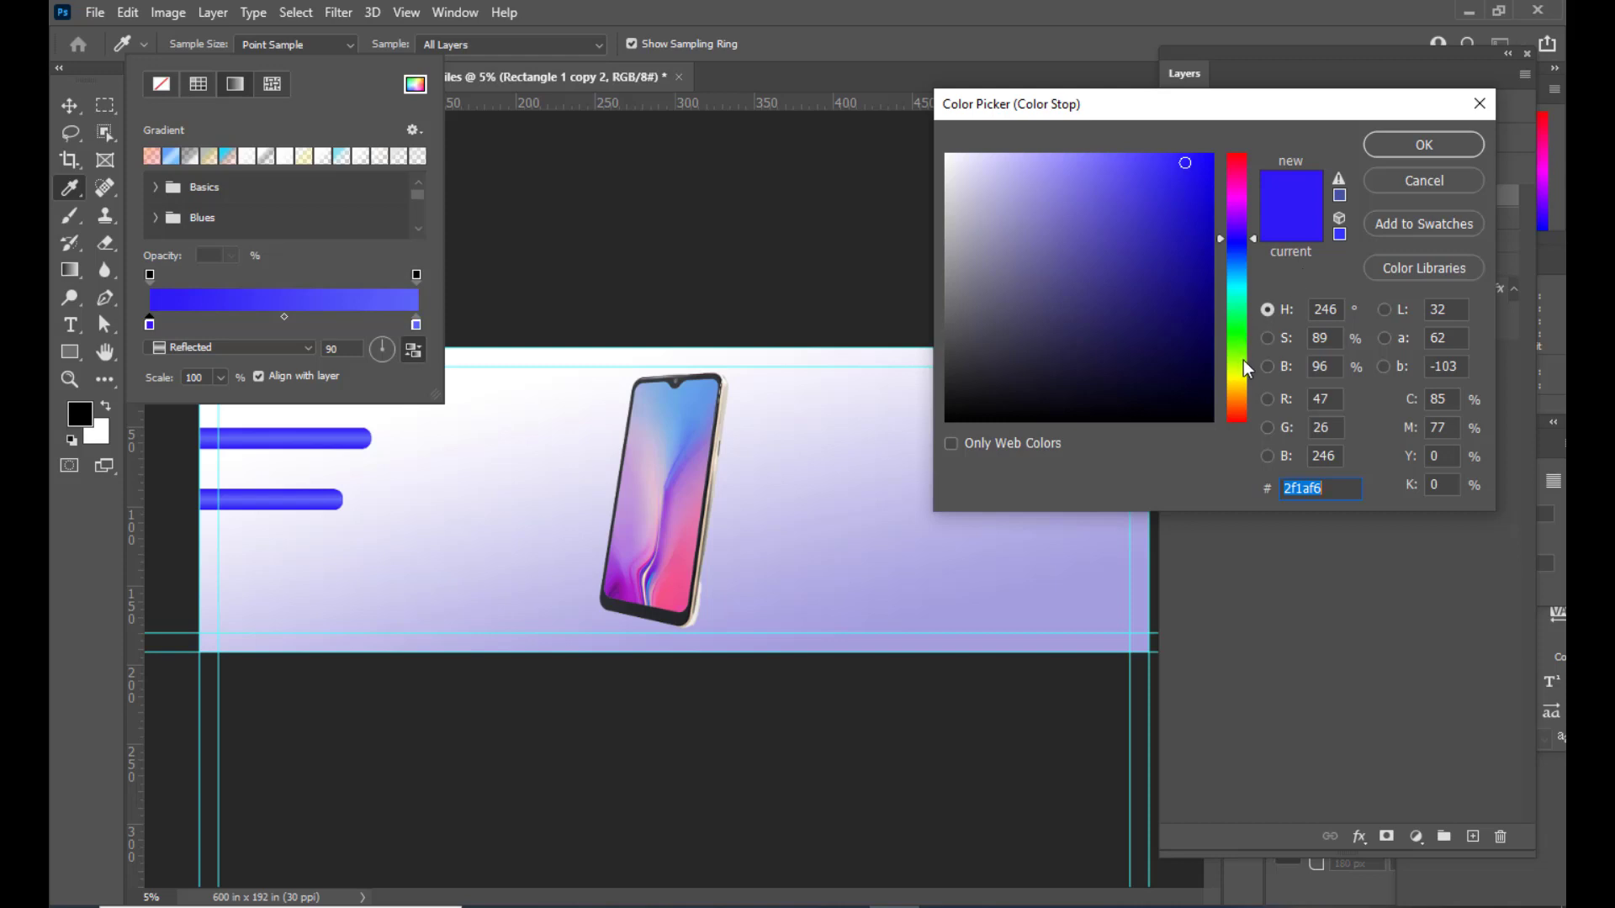
text(f5b60b)
click(1284, 487)
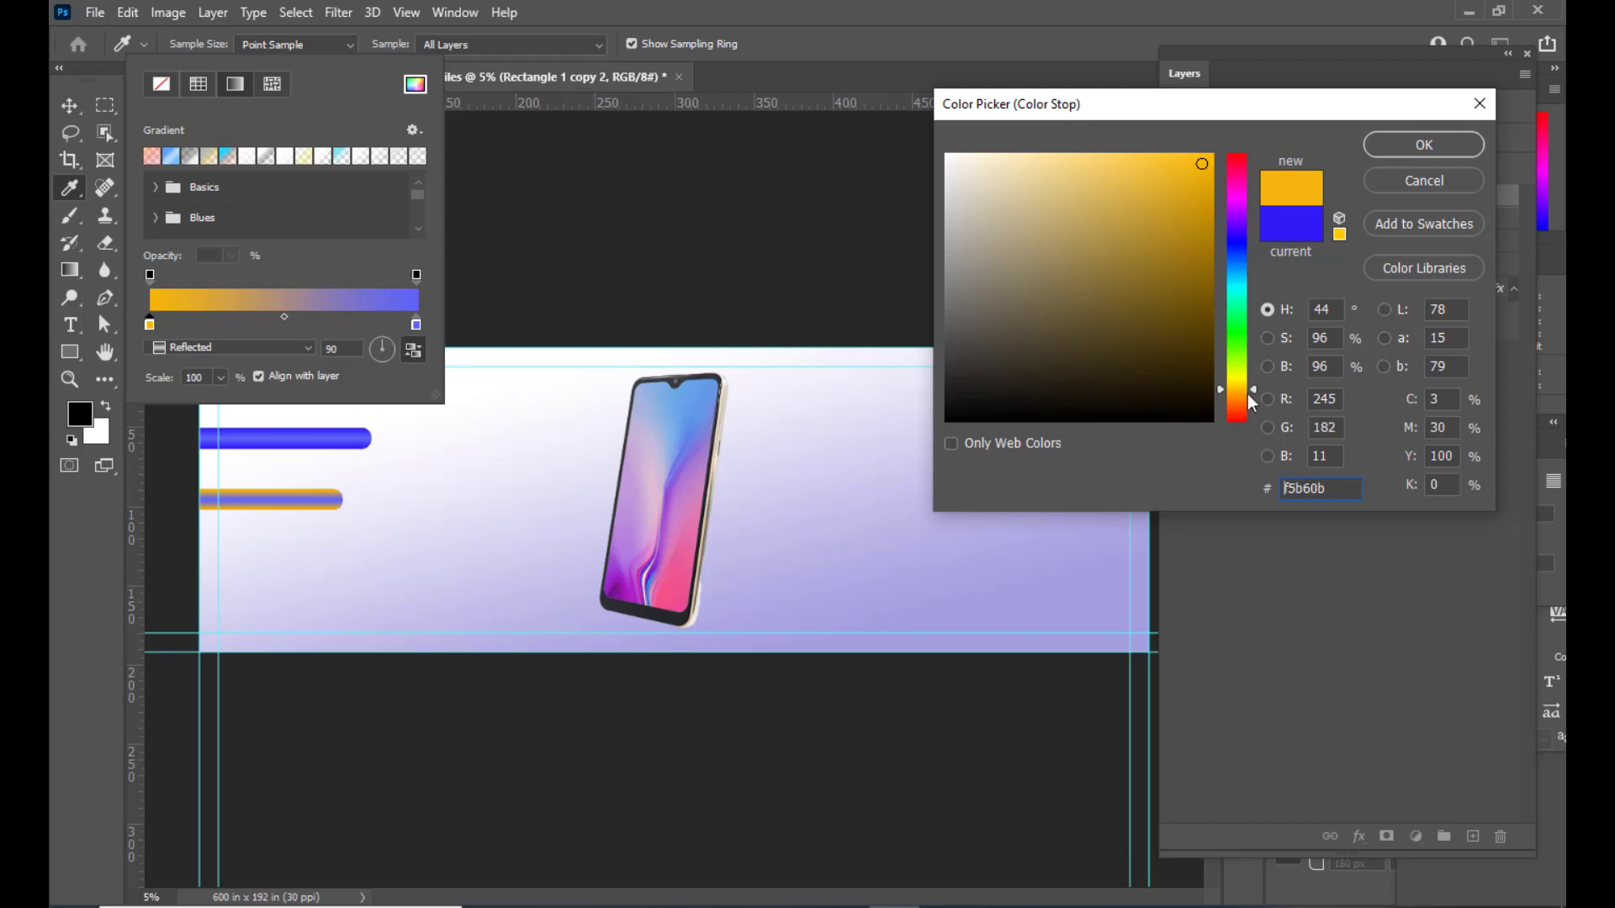
drag(1248, 394, 1244, 395)
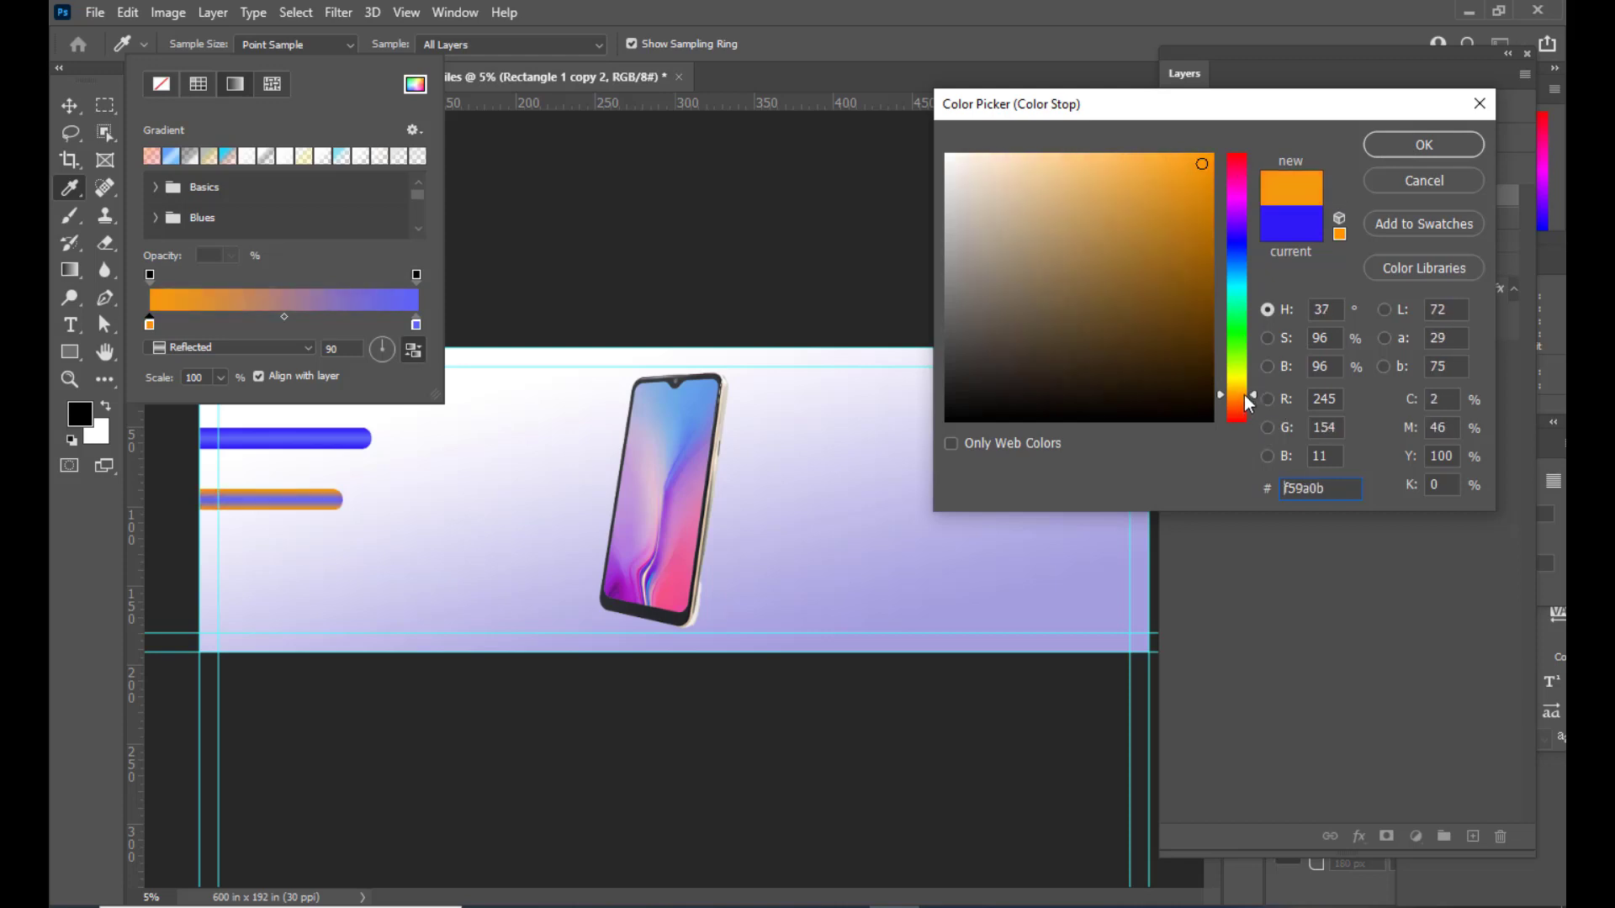
click(1421, 145)
Step: Change the light blue gradient stop of the third bar to a bright, fully saturated yellow
double_click(415, 324)
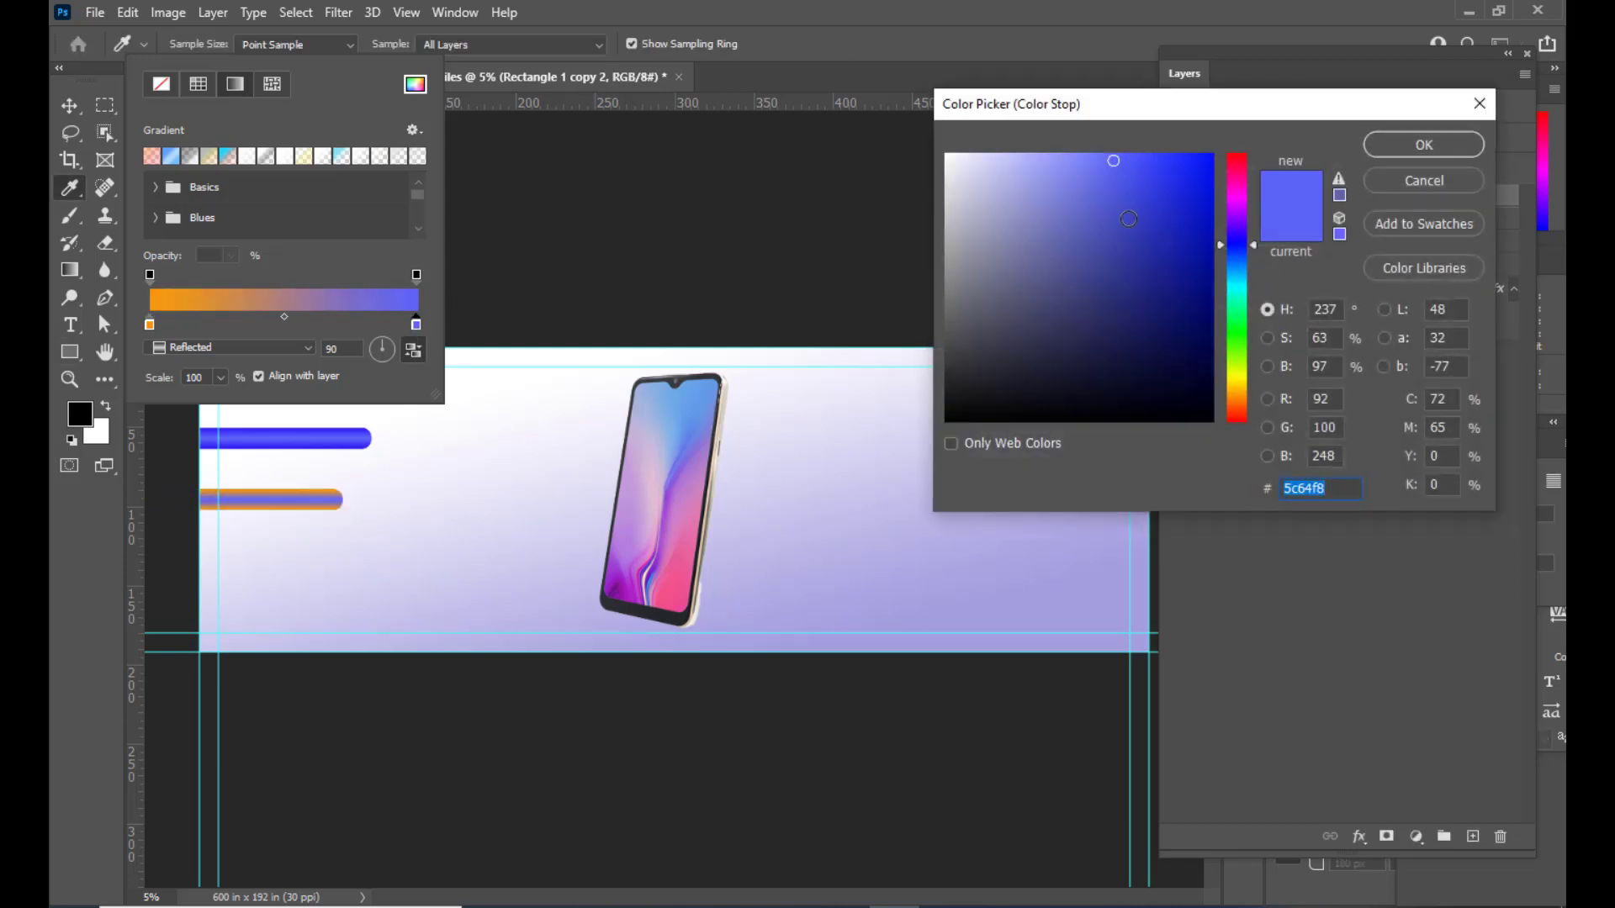
click(1237, 377)
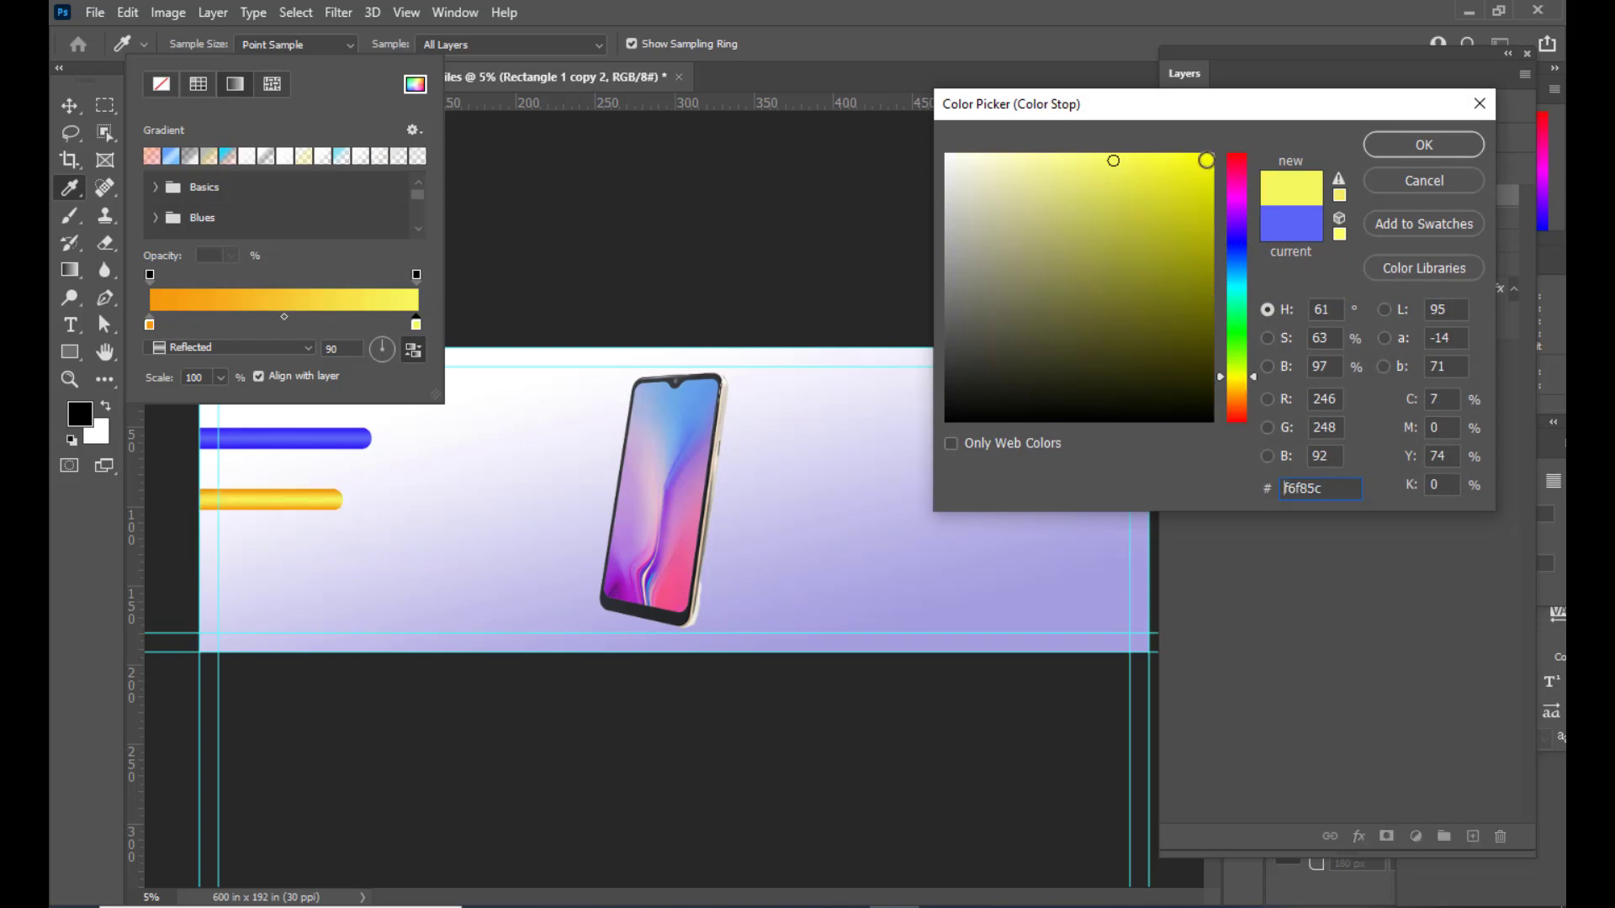
click(1211, 154)
click(1423, 145)
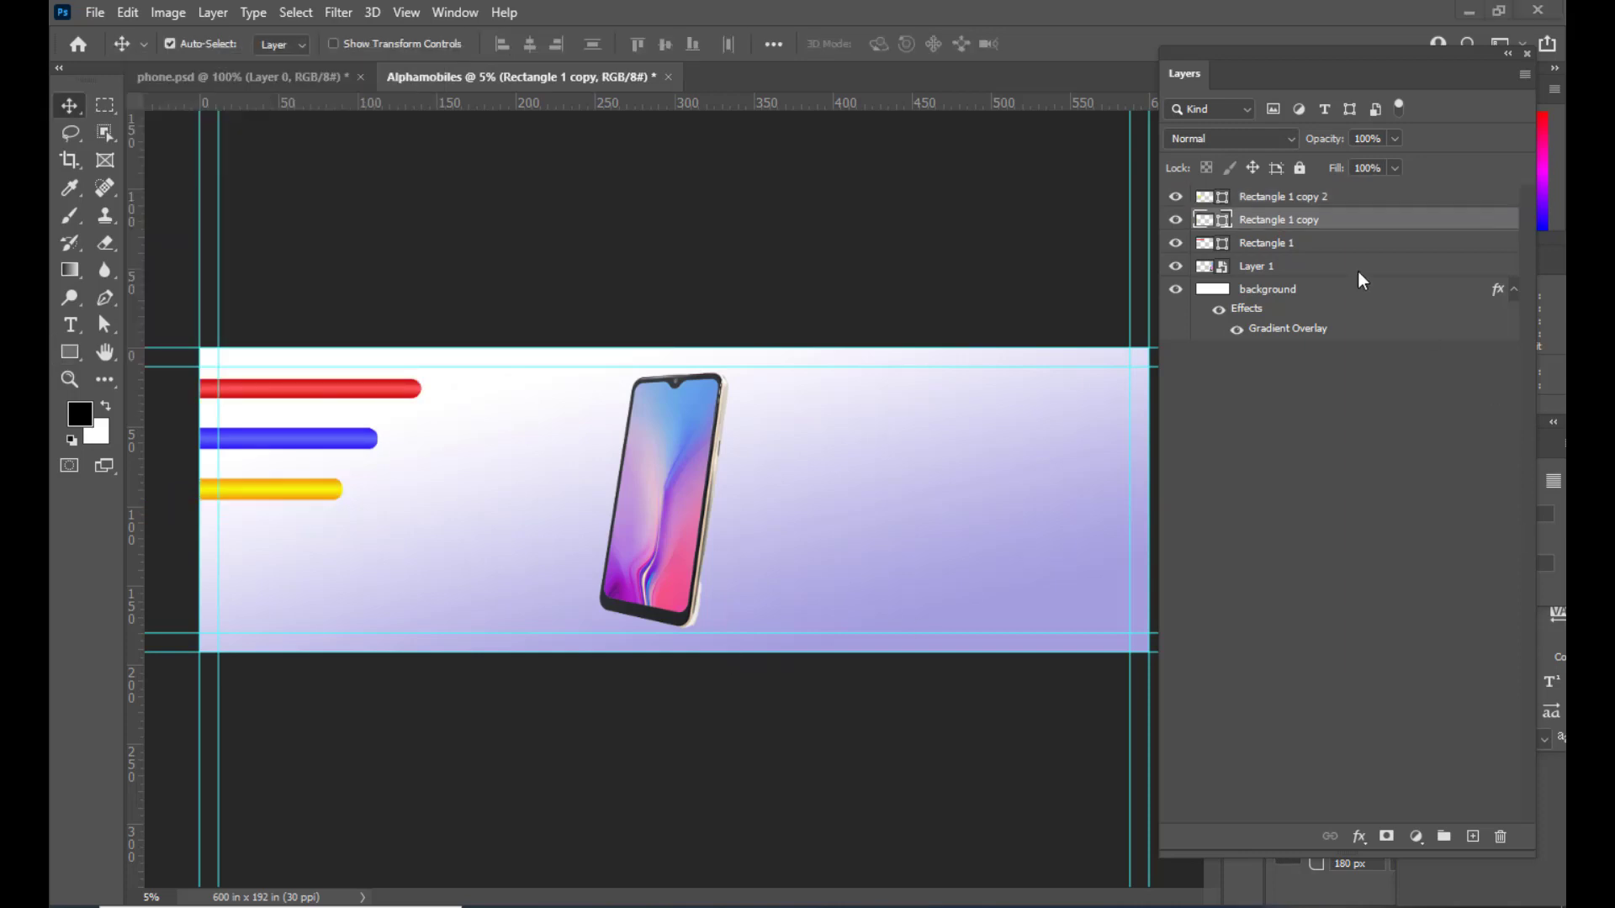
Step: Scale the red, blue and yellow bars down together, keeping them against the banner's left edge
click(1345, 196)
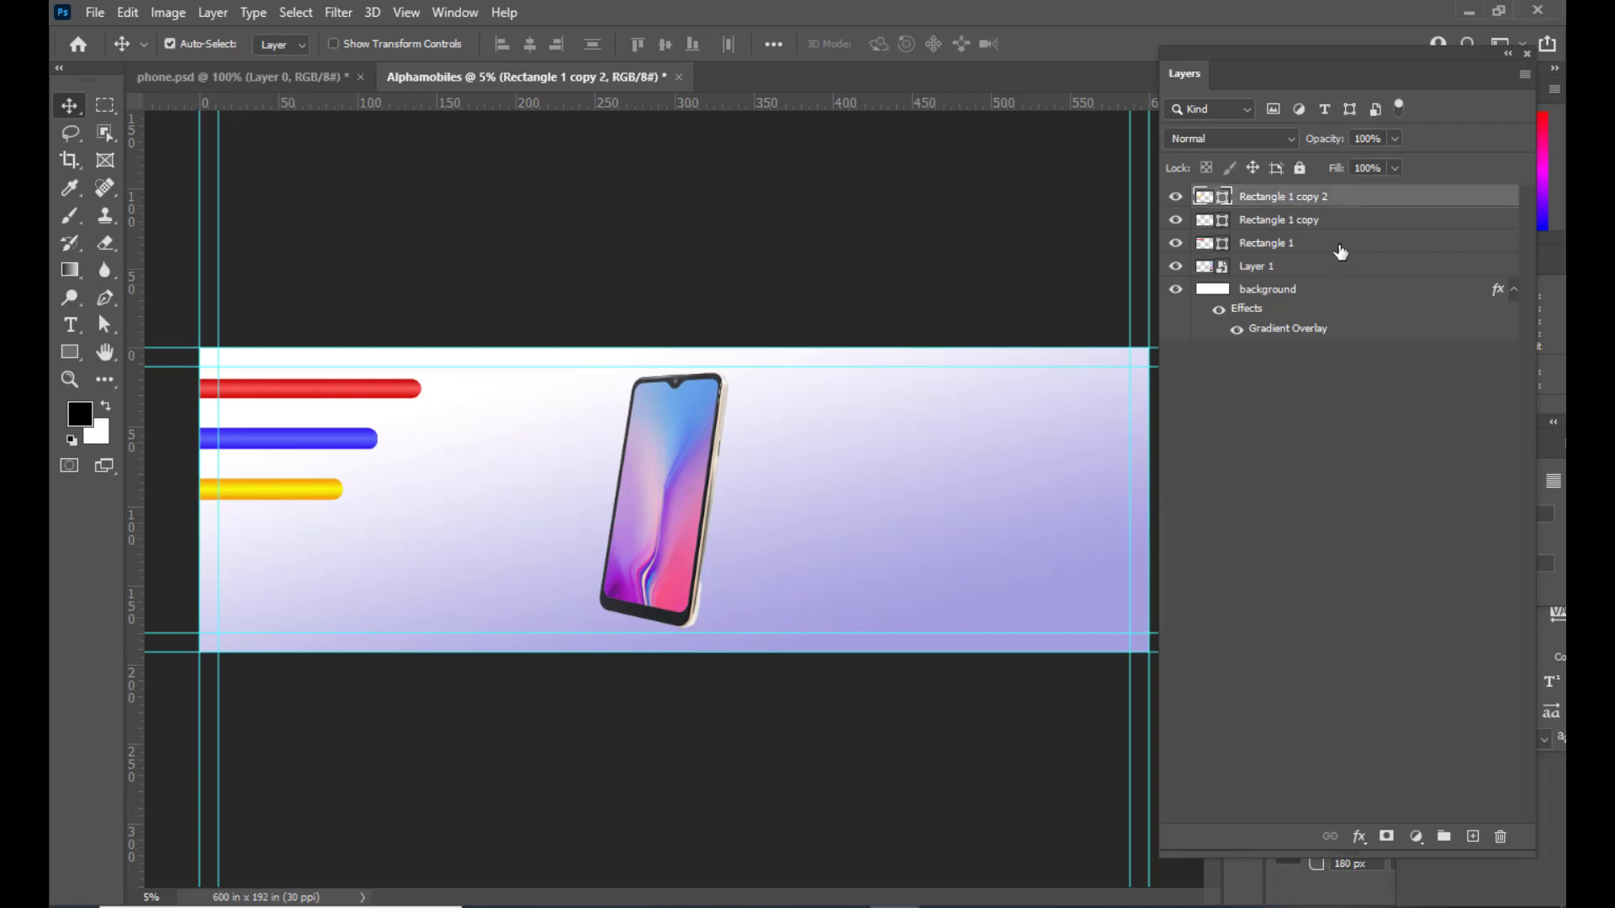
shift+click(1346, 220)
shift+click(1345, 243)
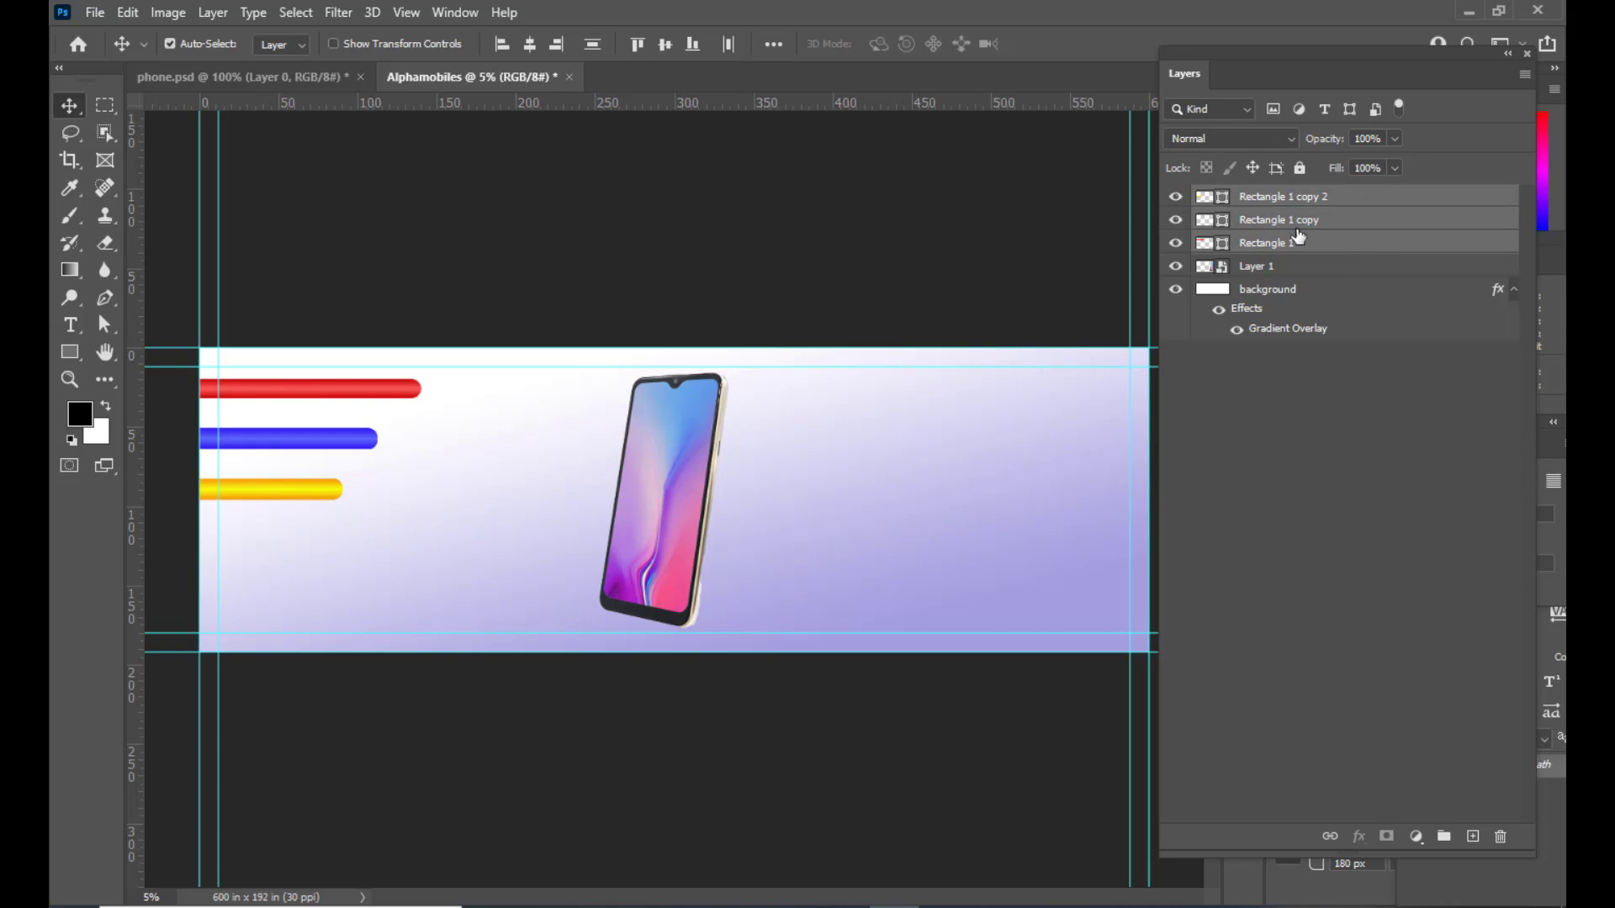
key(ctrl+t)
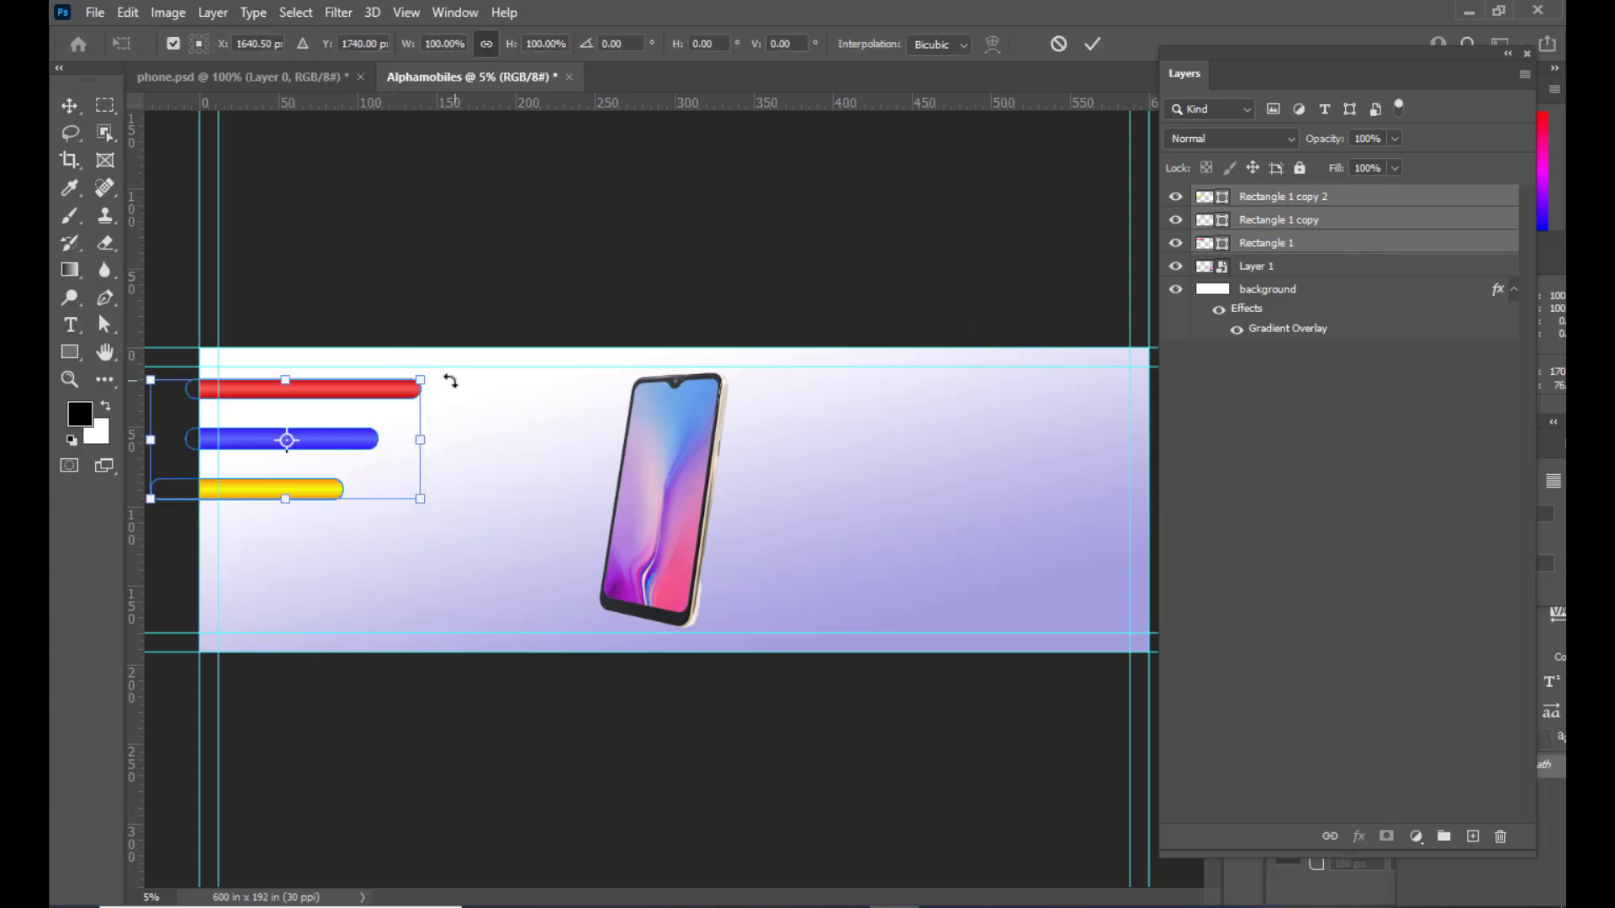
drag(425, 379, 358, 405)
key(Return)
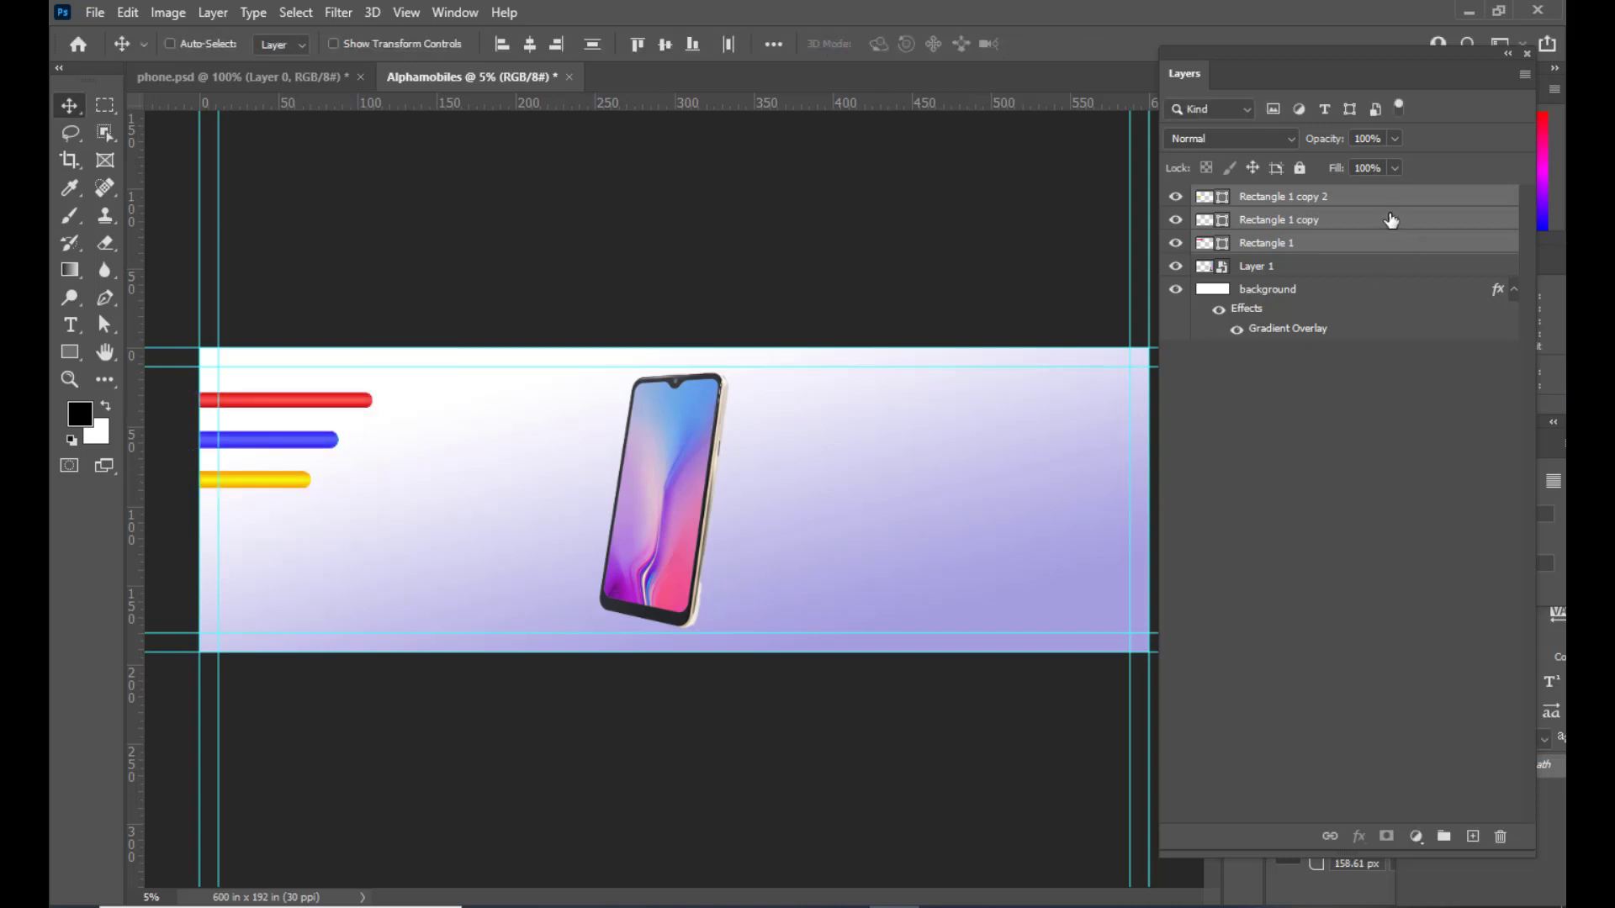
Step: Group the three bar layers and name the group rectangulardesigns
key(ctrl+g)
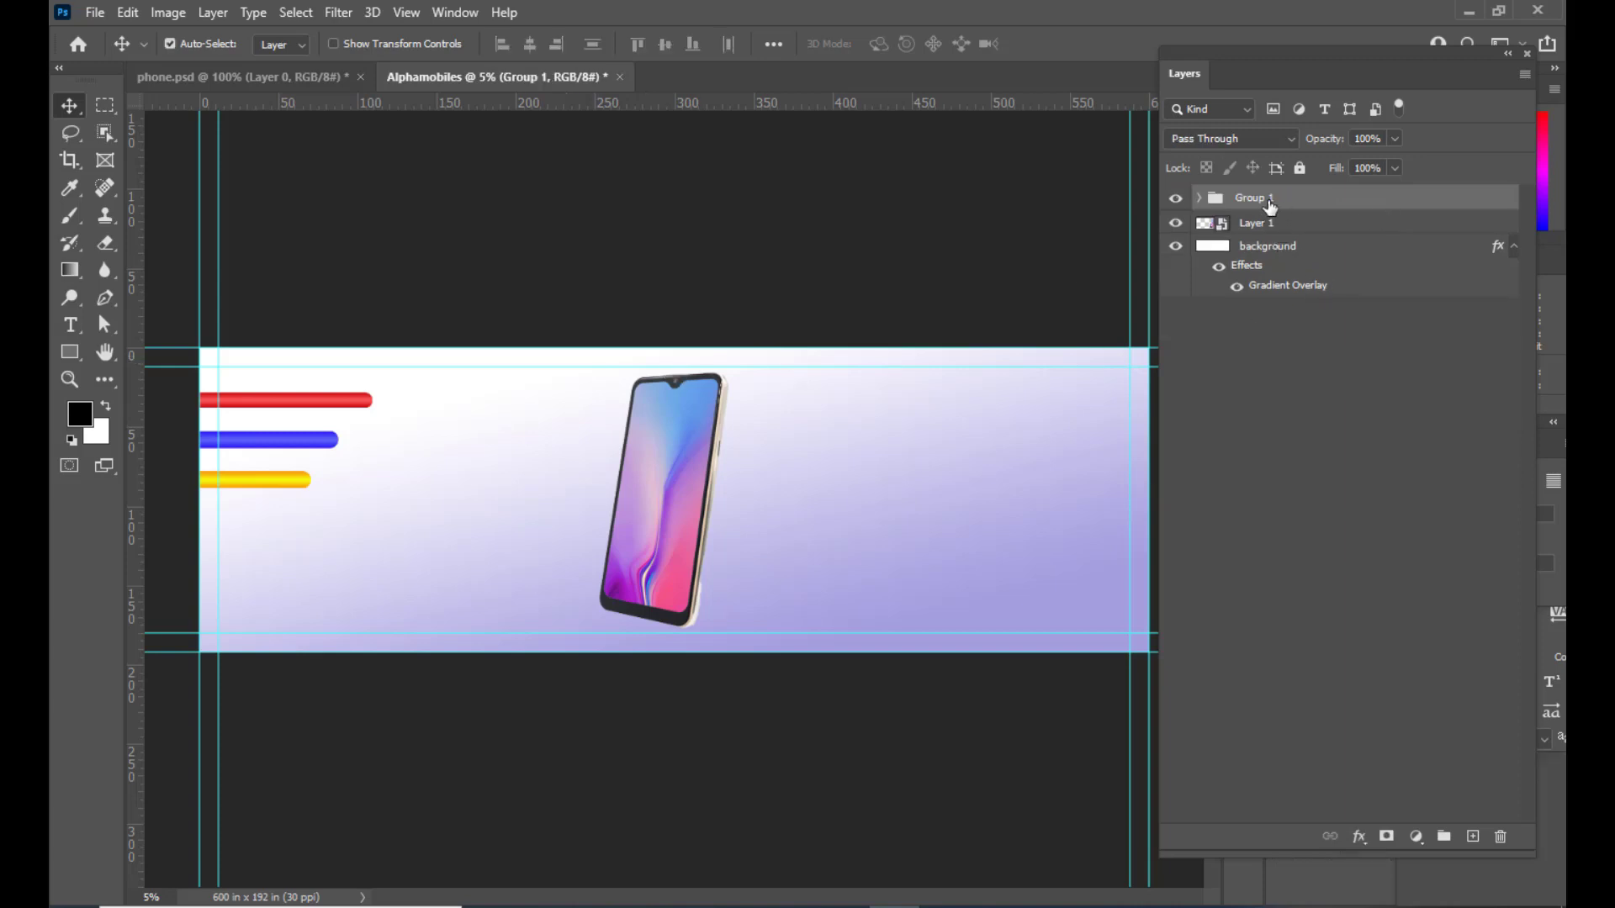
double_click(1269, 200)
text(rectangulardesigns)
key(Return)
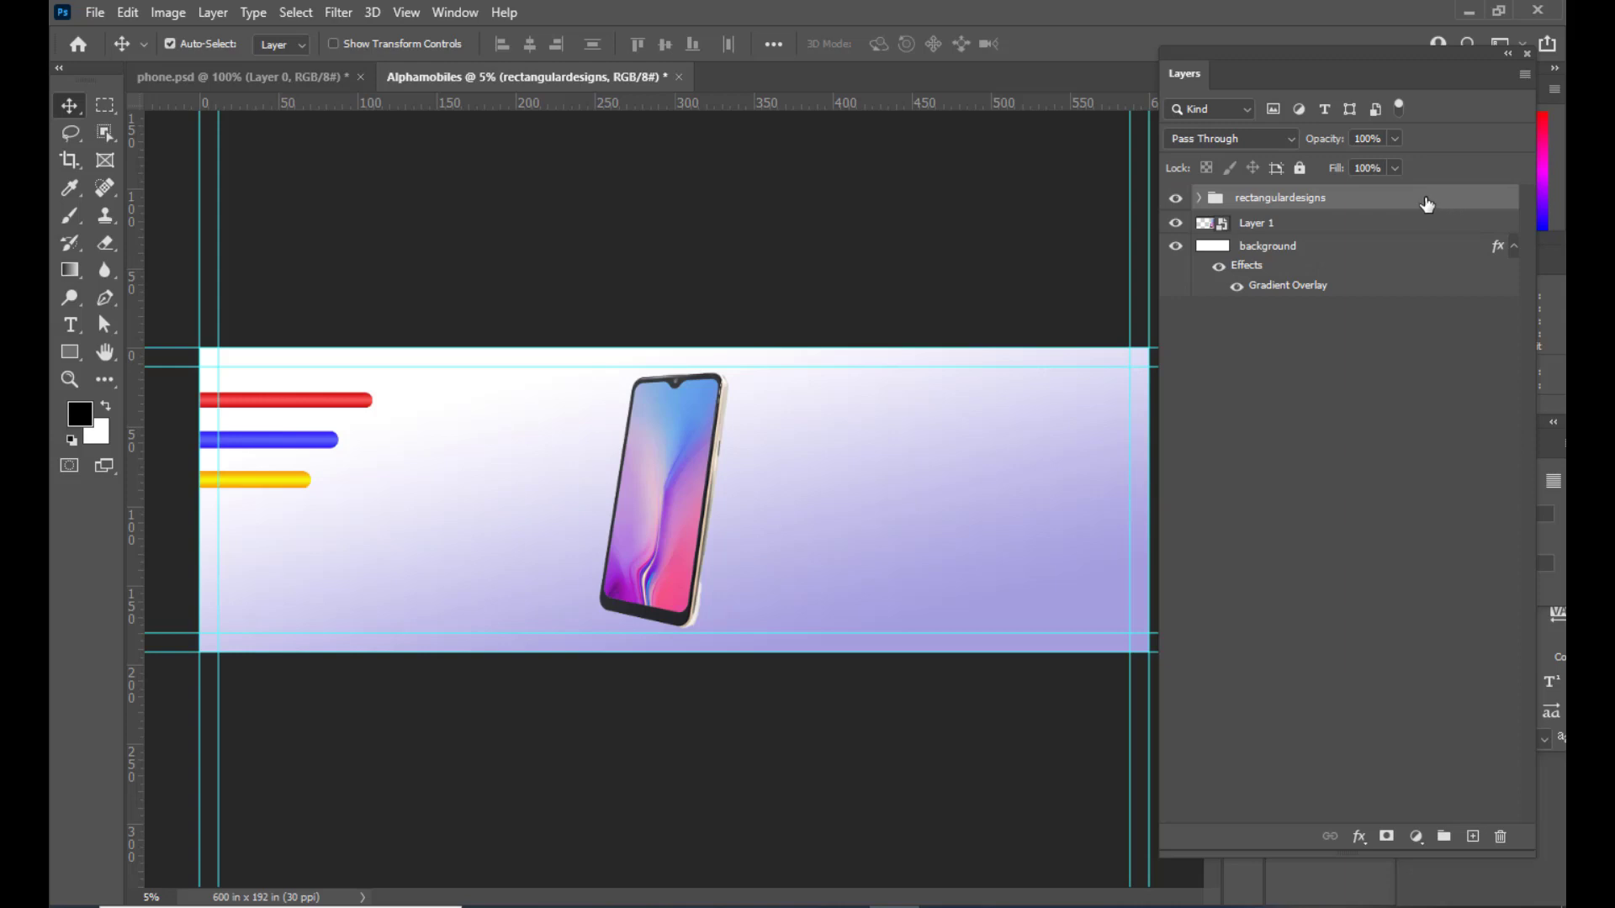
Step: Duplicate the rectangulardesigns group and place the copy at the banner's lower right edge, partly beyond the canvas
key(ctrl+j)
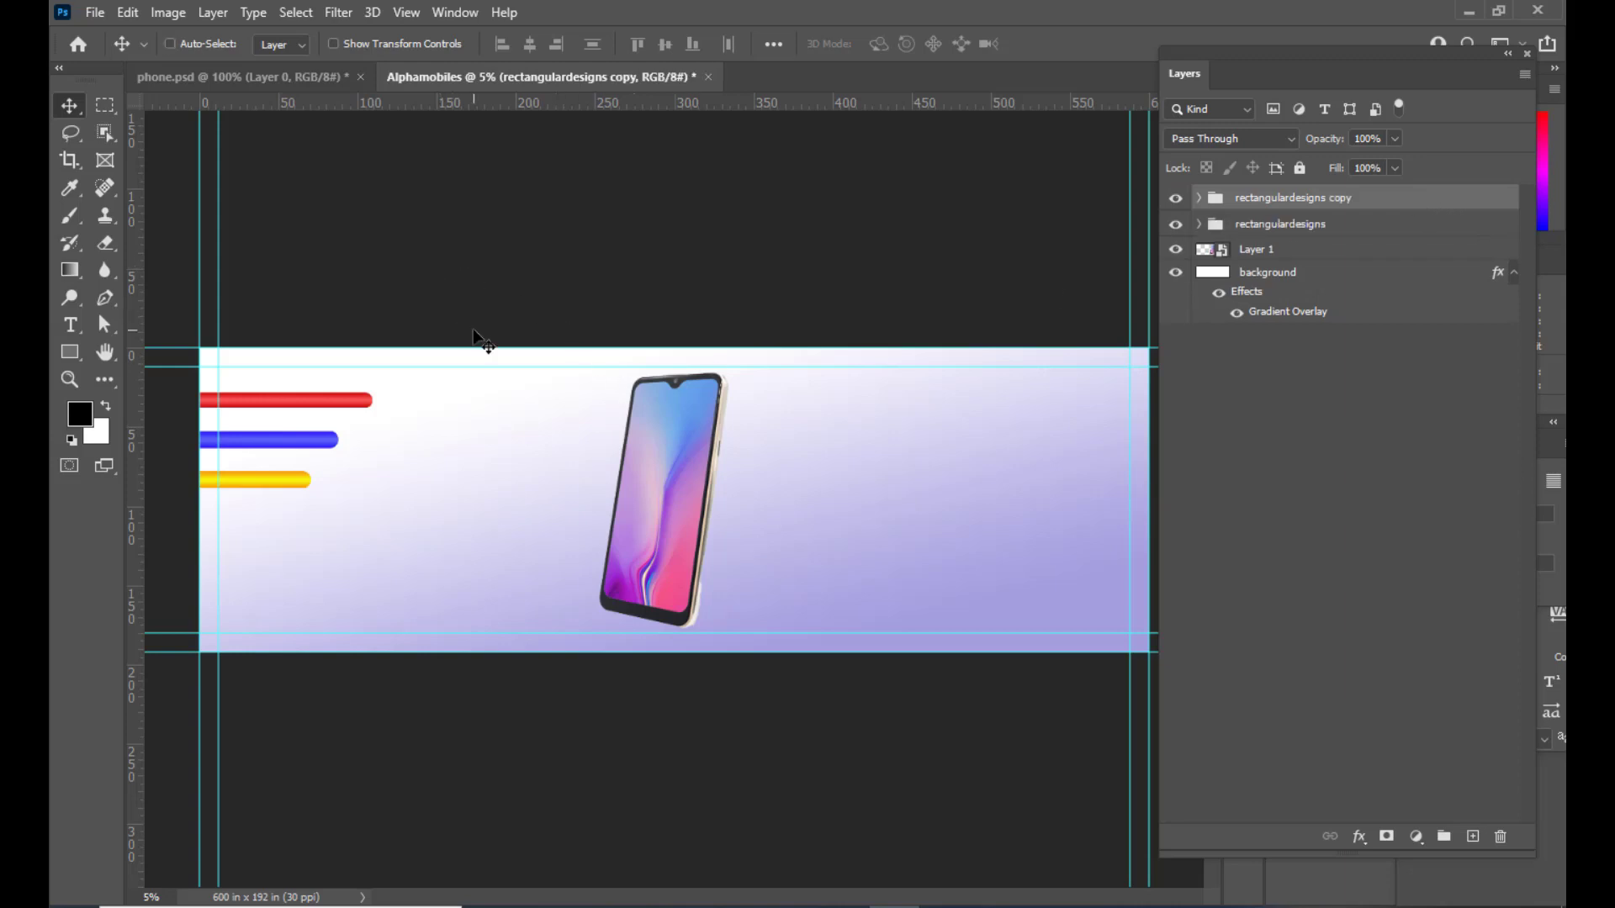
key(ctrl+t)
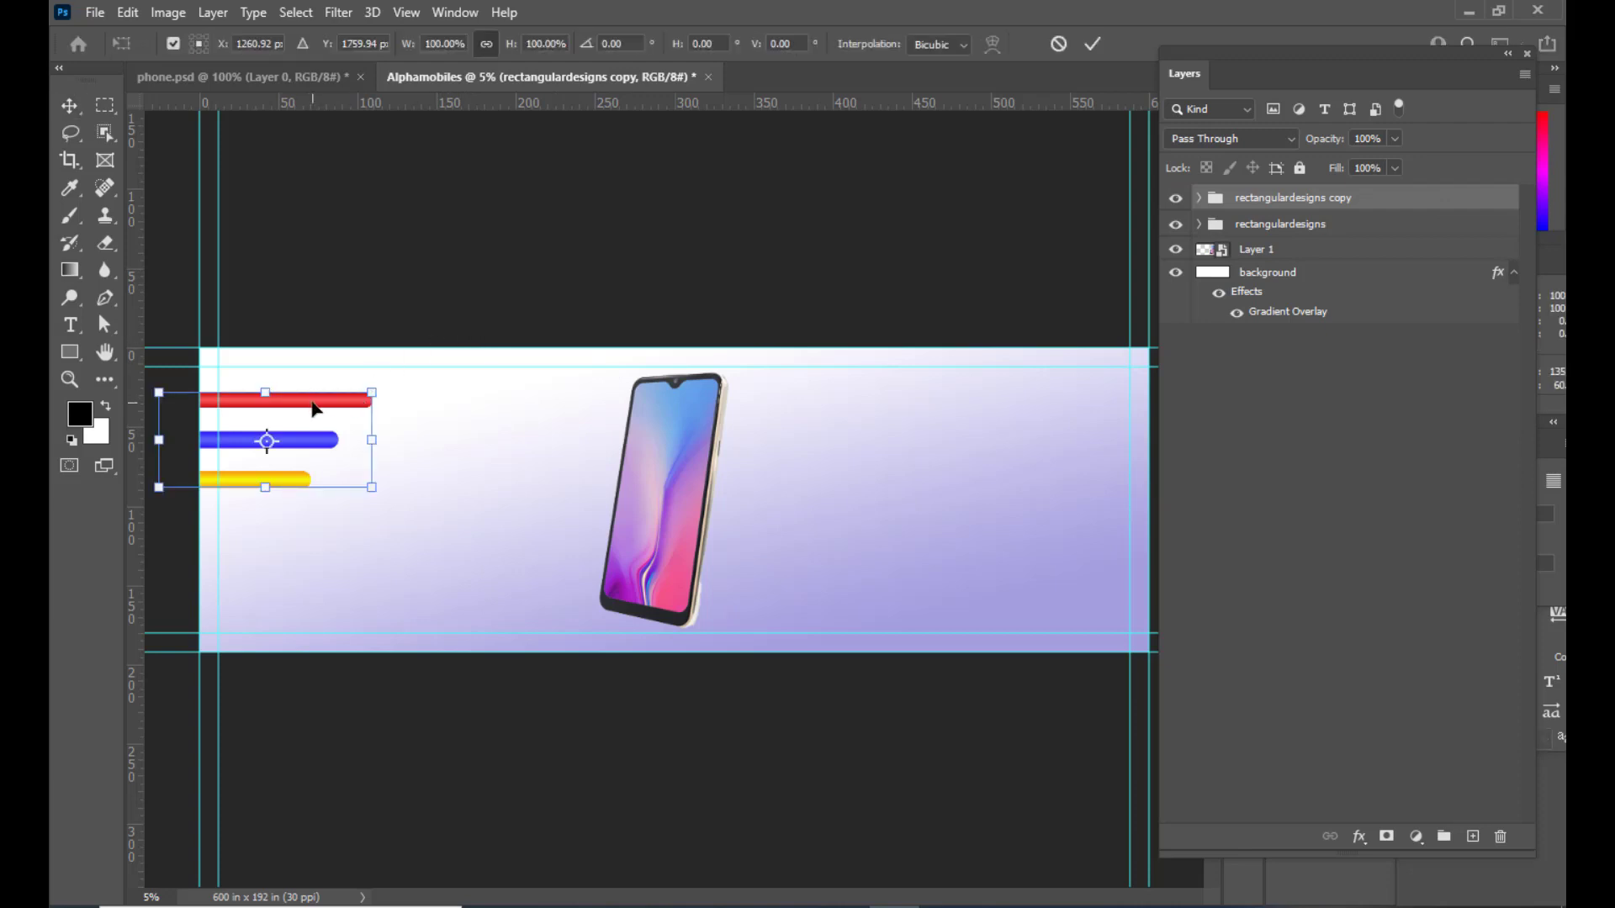
drag(311, 409, 1158, 539)
key(Return)
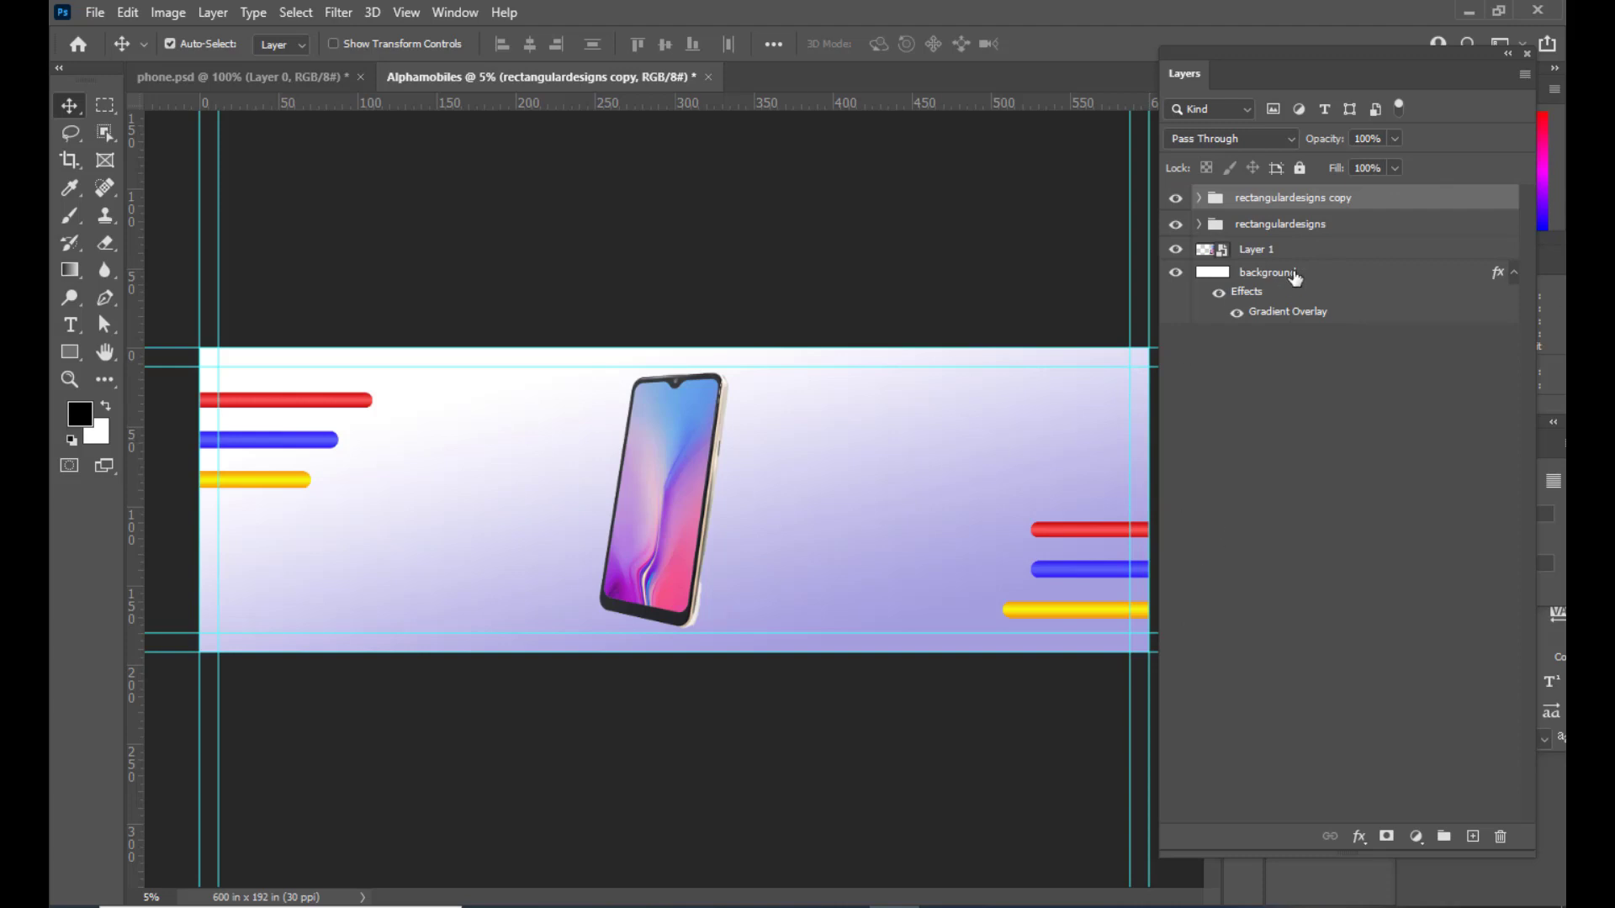
Step: Shift the red bar in the copied group toward the banner's right edge so the three bars step in length
click(1199, 198)
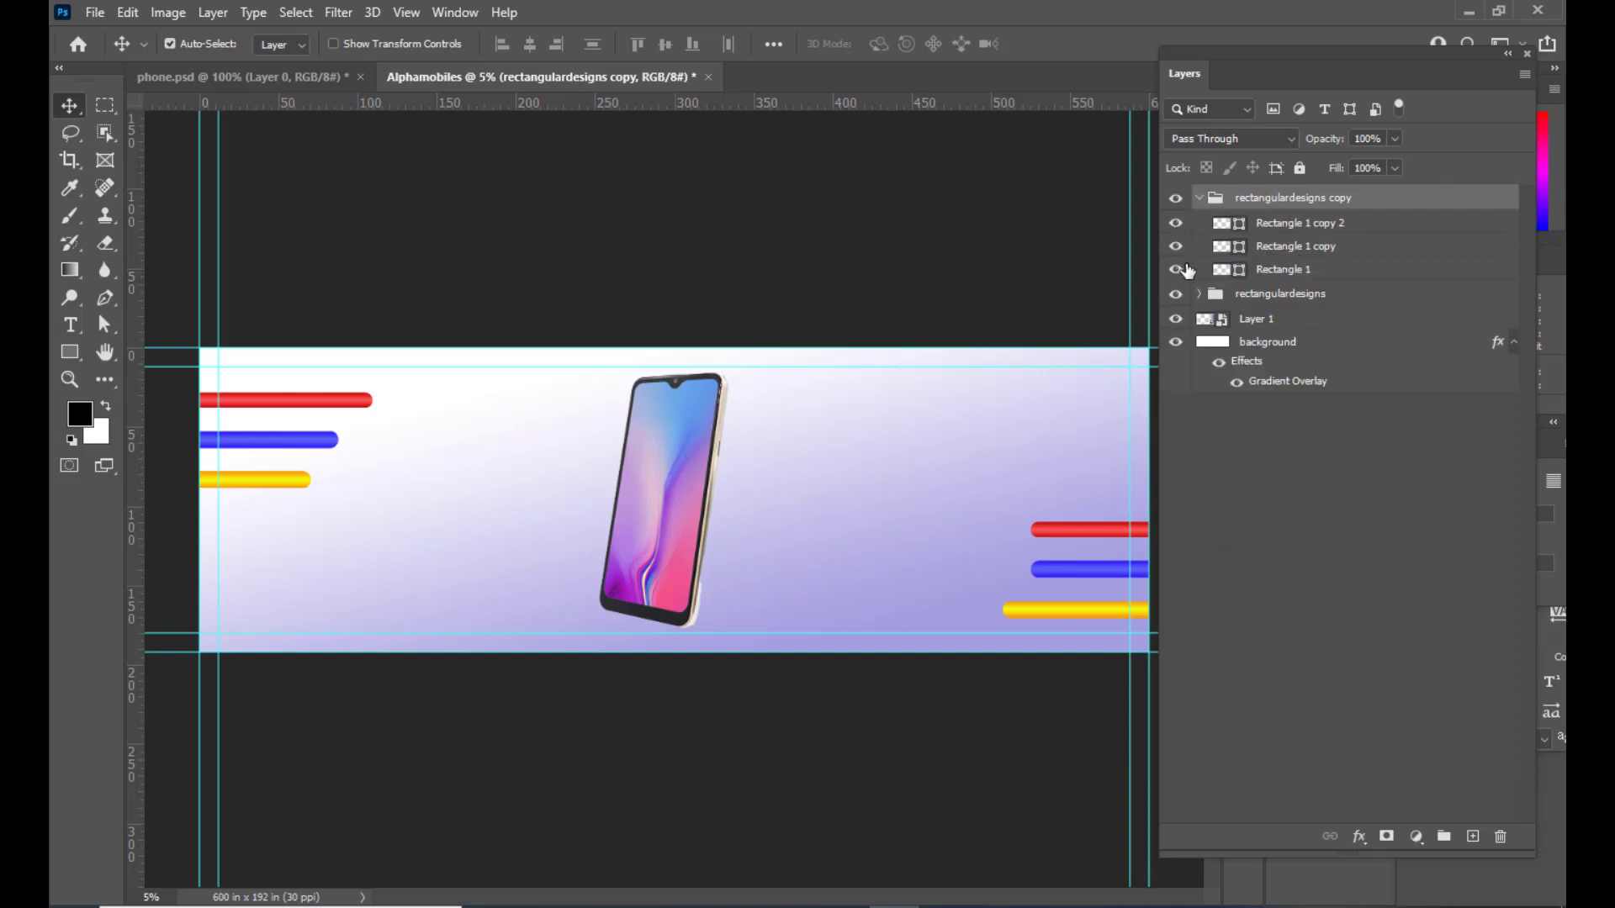
click(1274, 271)
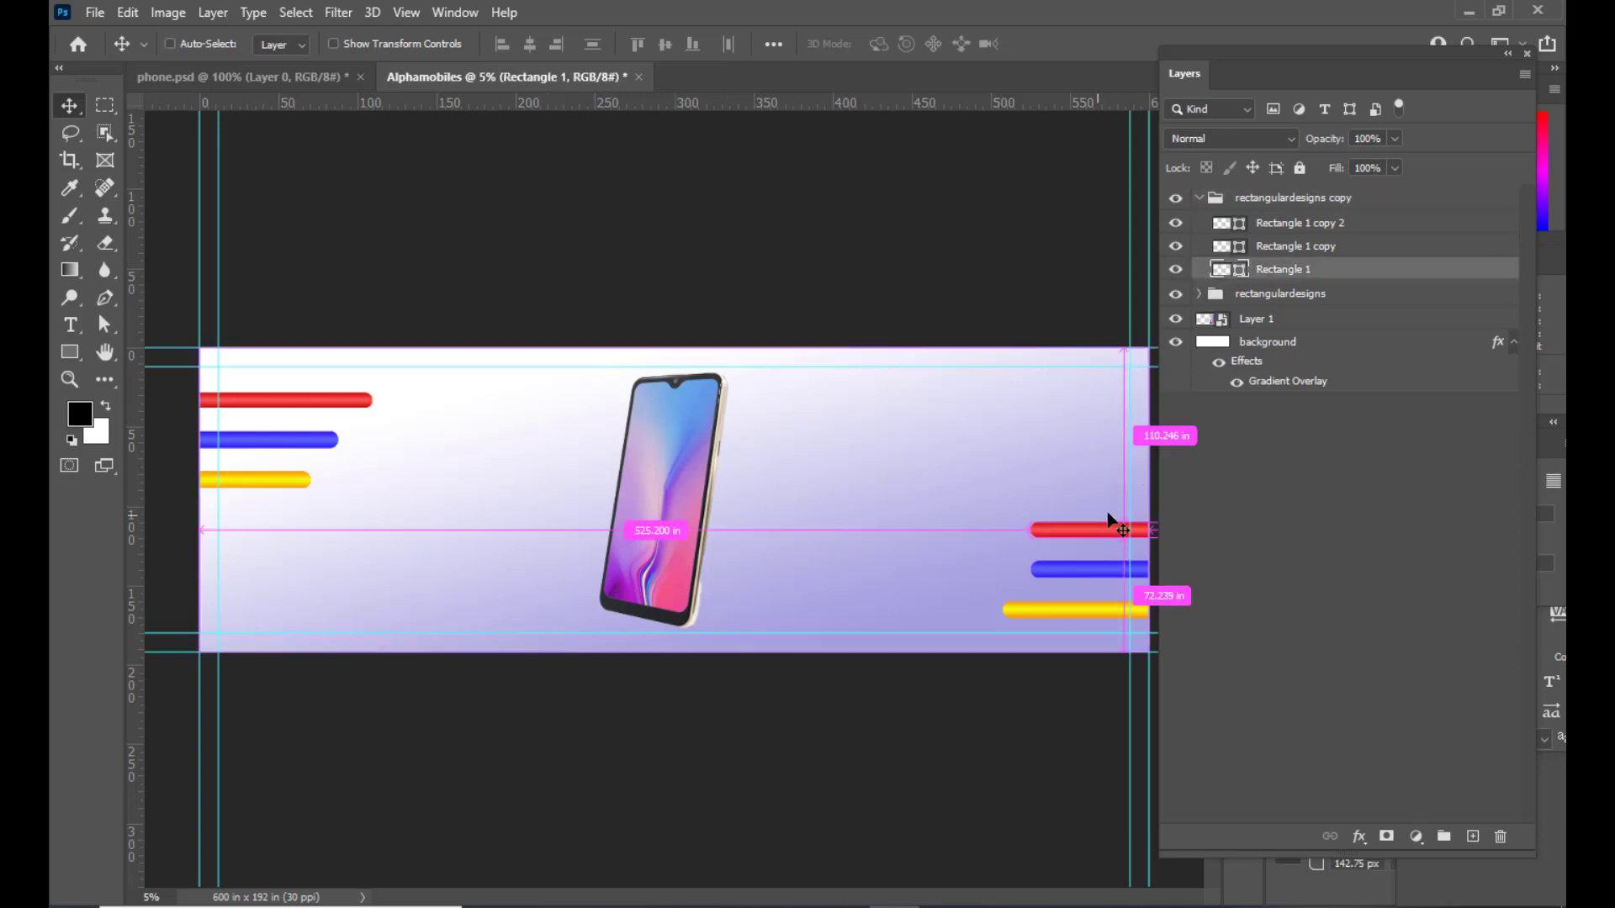
key(ctrl+t)
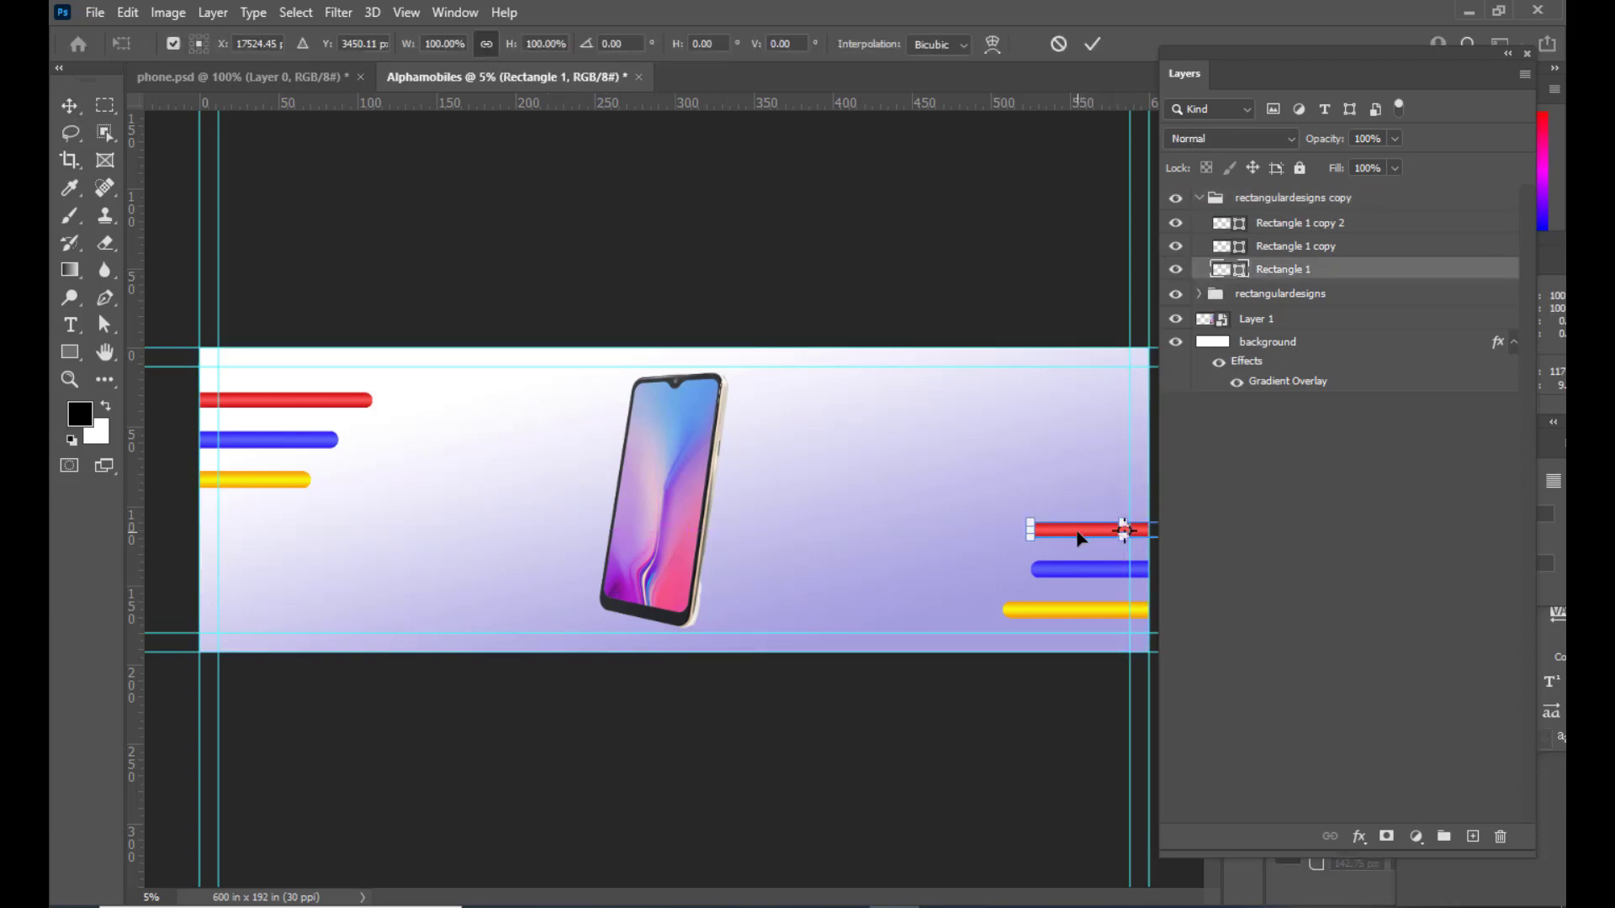
drag(1083, 535, 1111, 539)
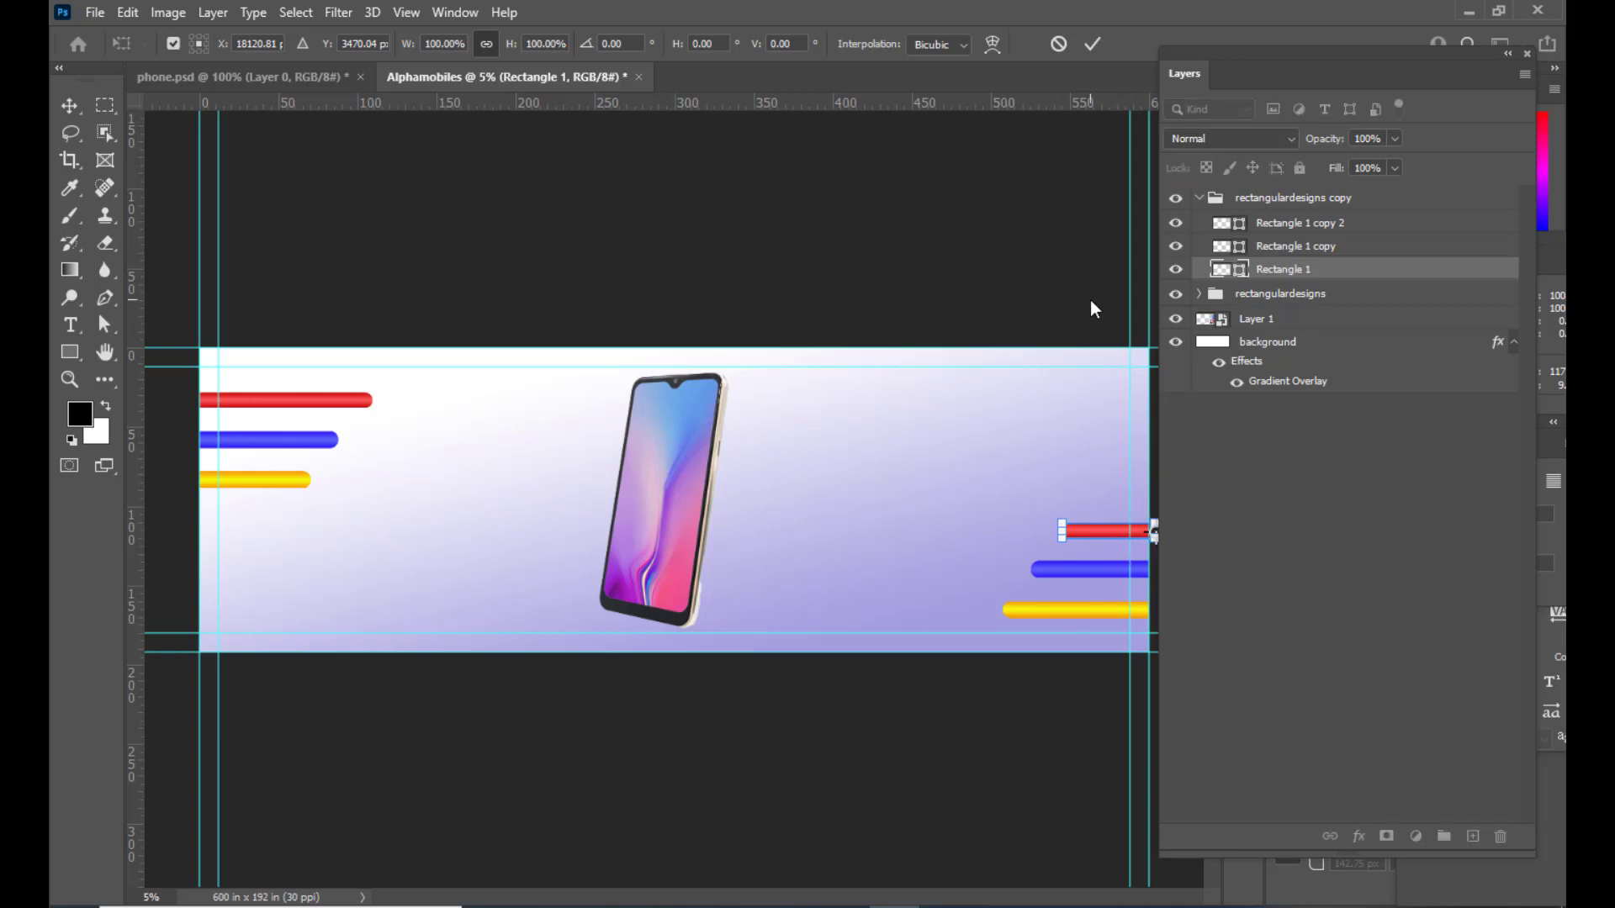
key(Return)
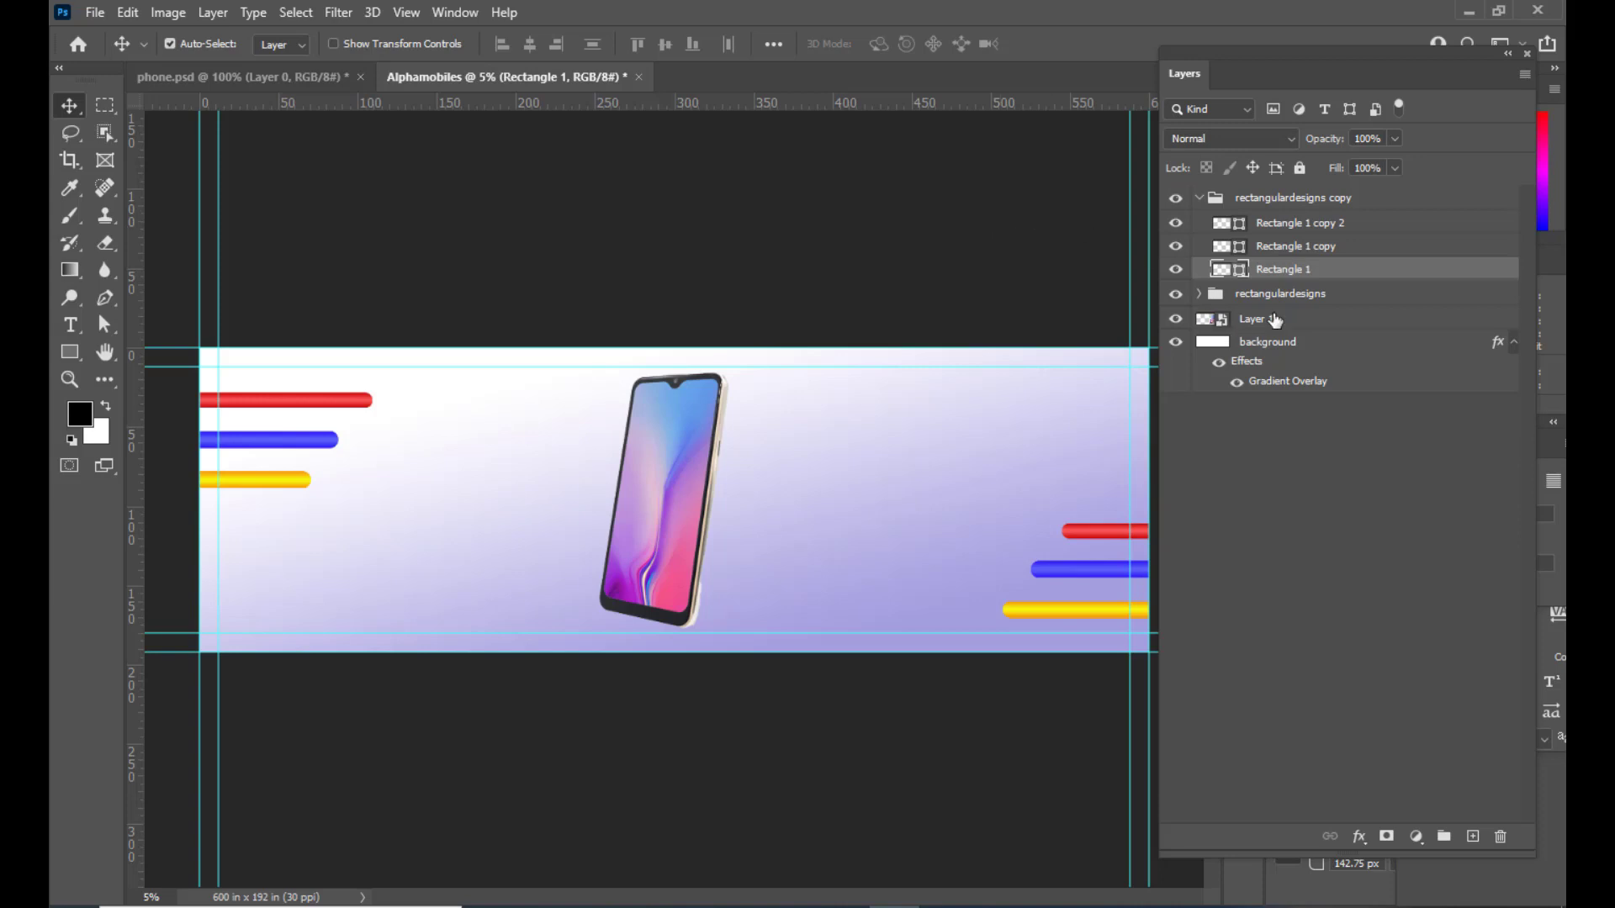
Step: Rename the phone's layer as mobile
click(1176, 319)
click(1175, 319)
double_click(1262, 322)
text(mobile)
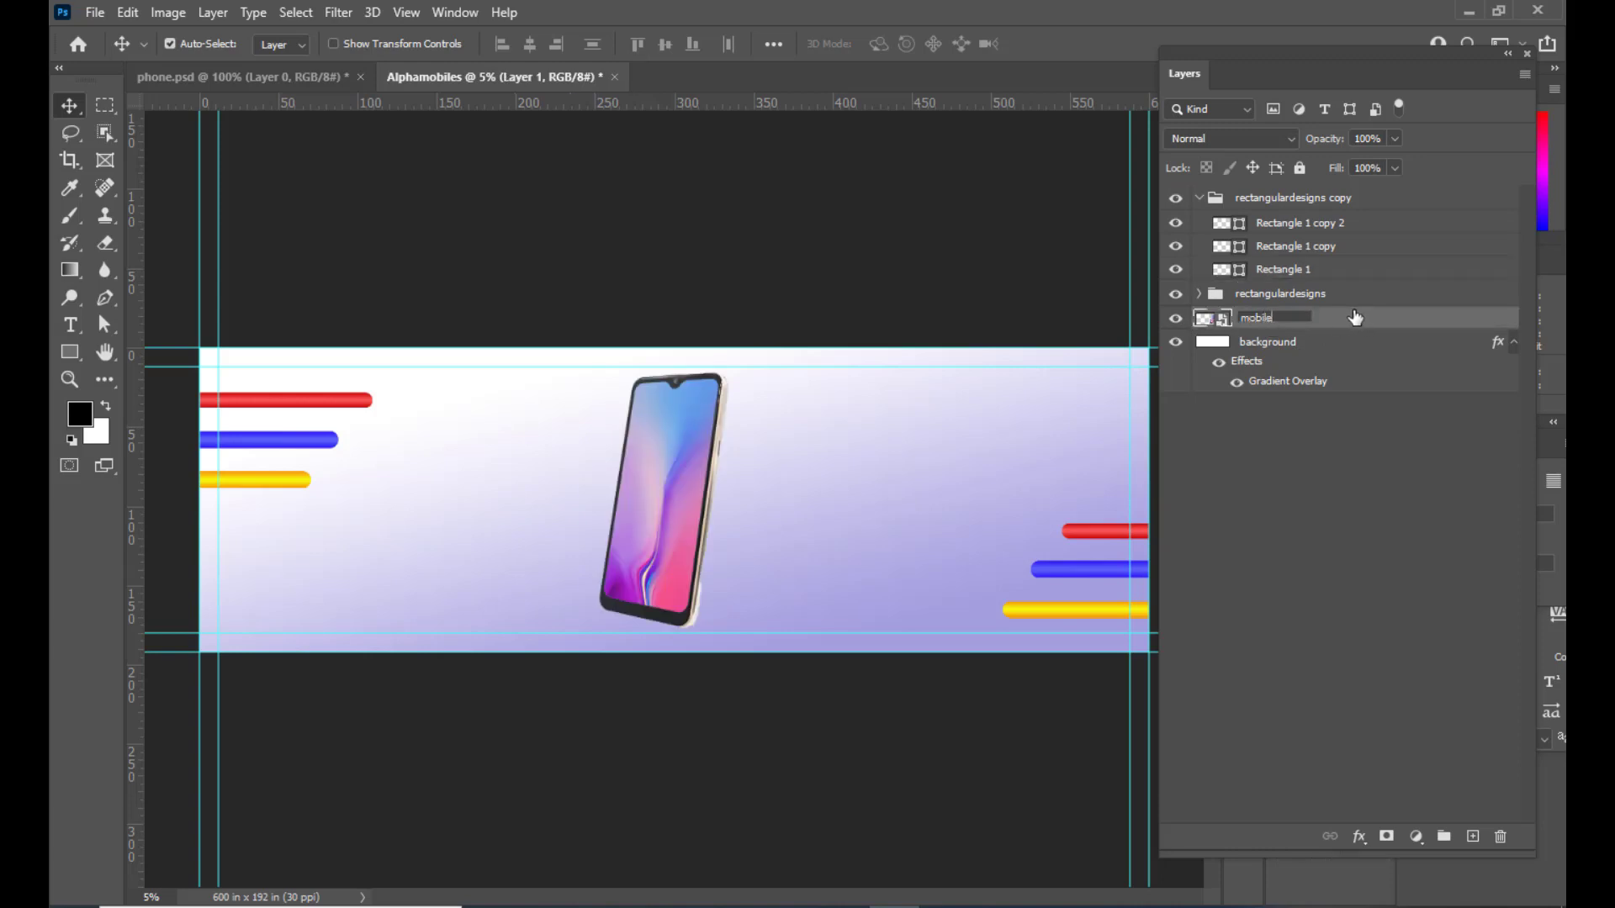
key(Return)
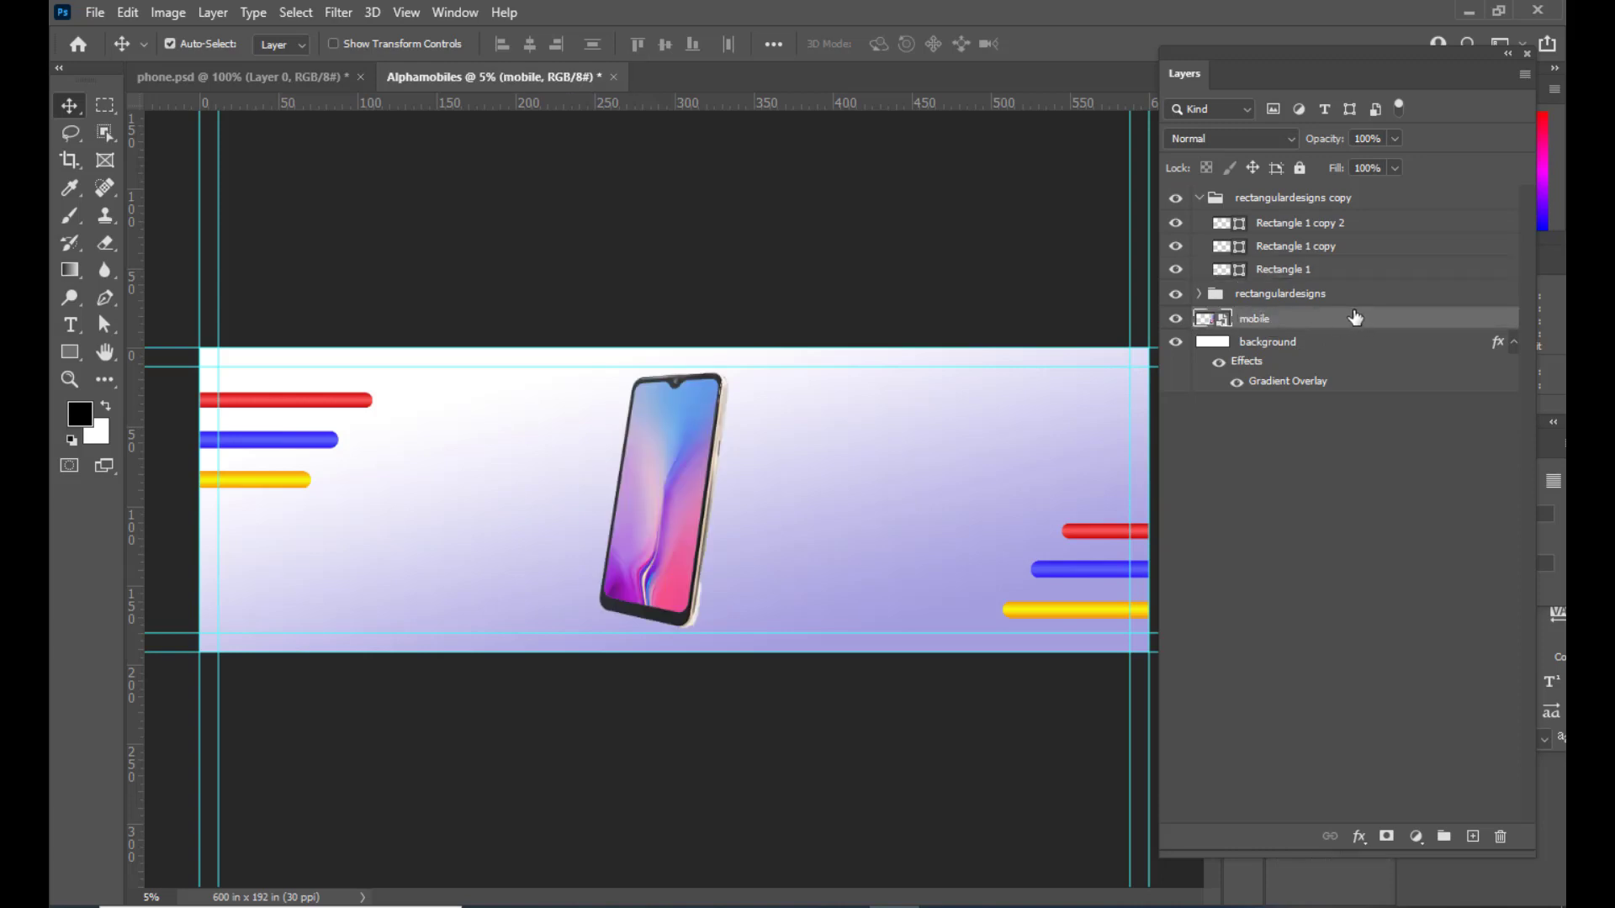
Step: Scale the phone down to about 1760% width and centre it horizontally on the banner
key(ctrl+t)
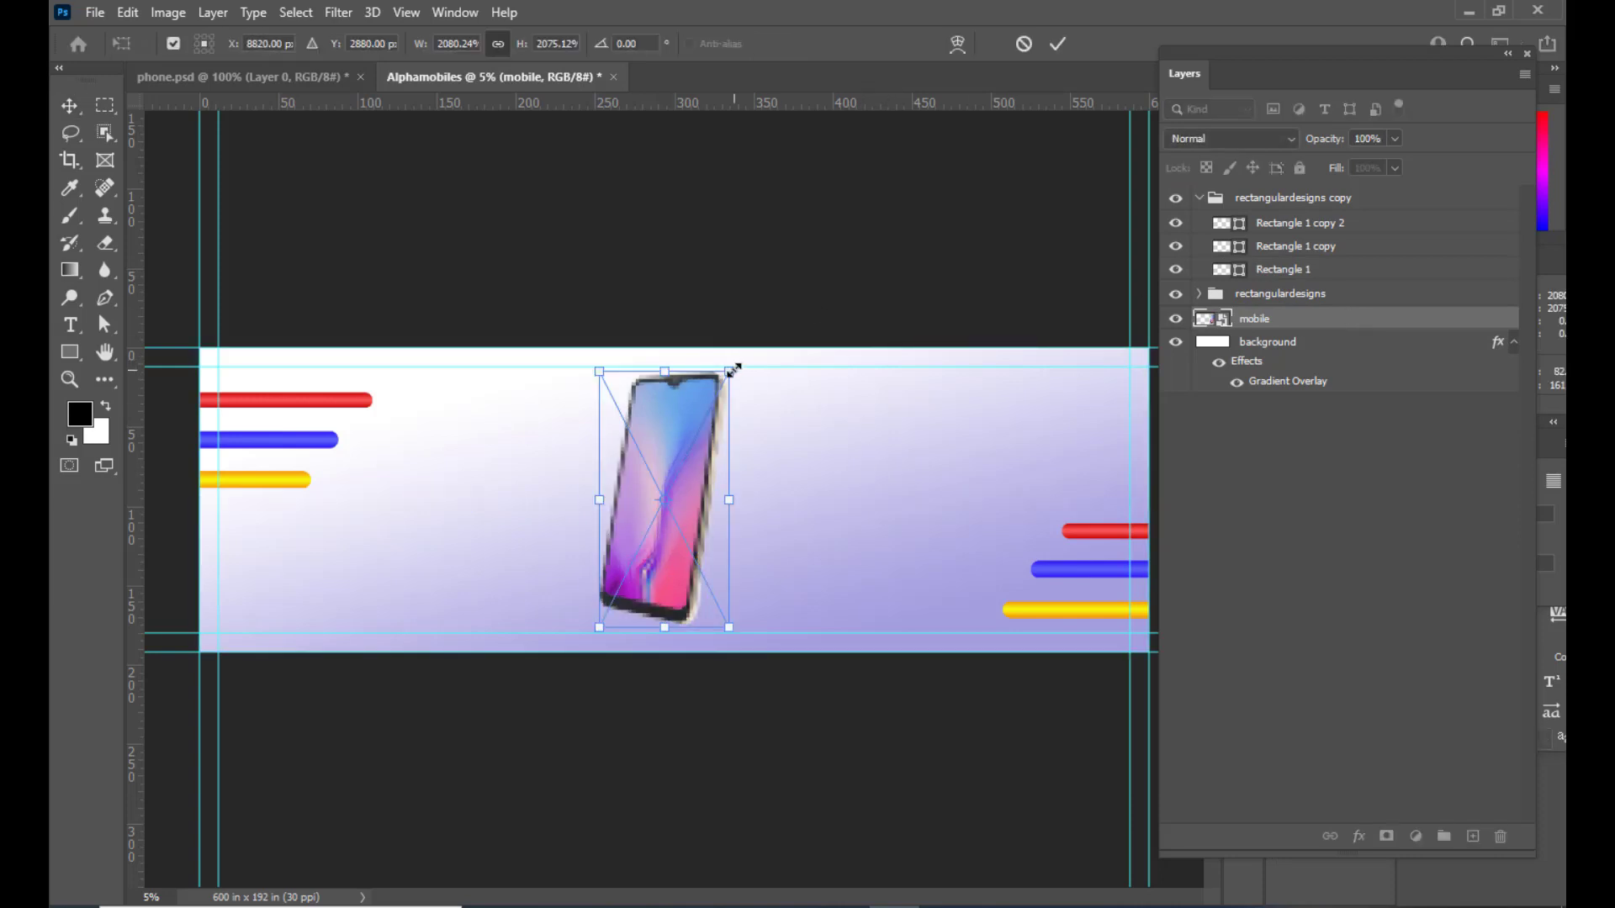
drag(731, 370, 697, 438)
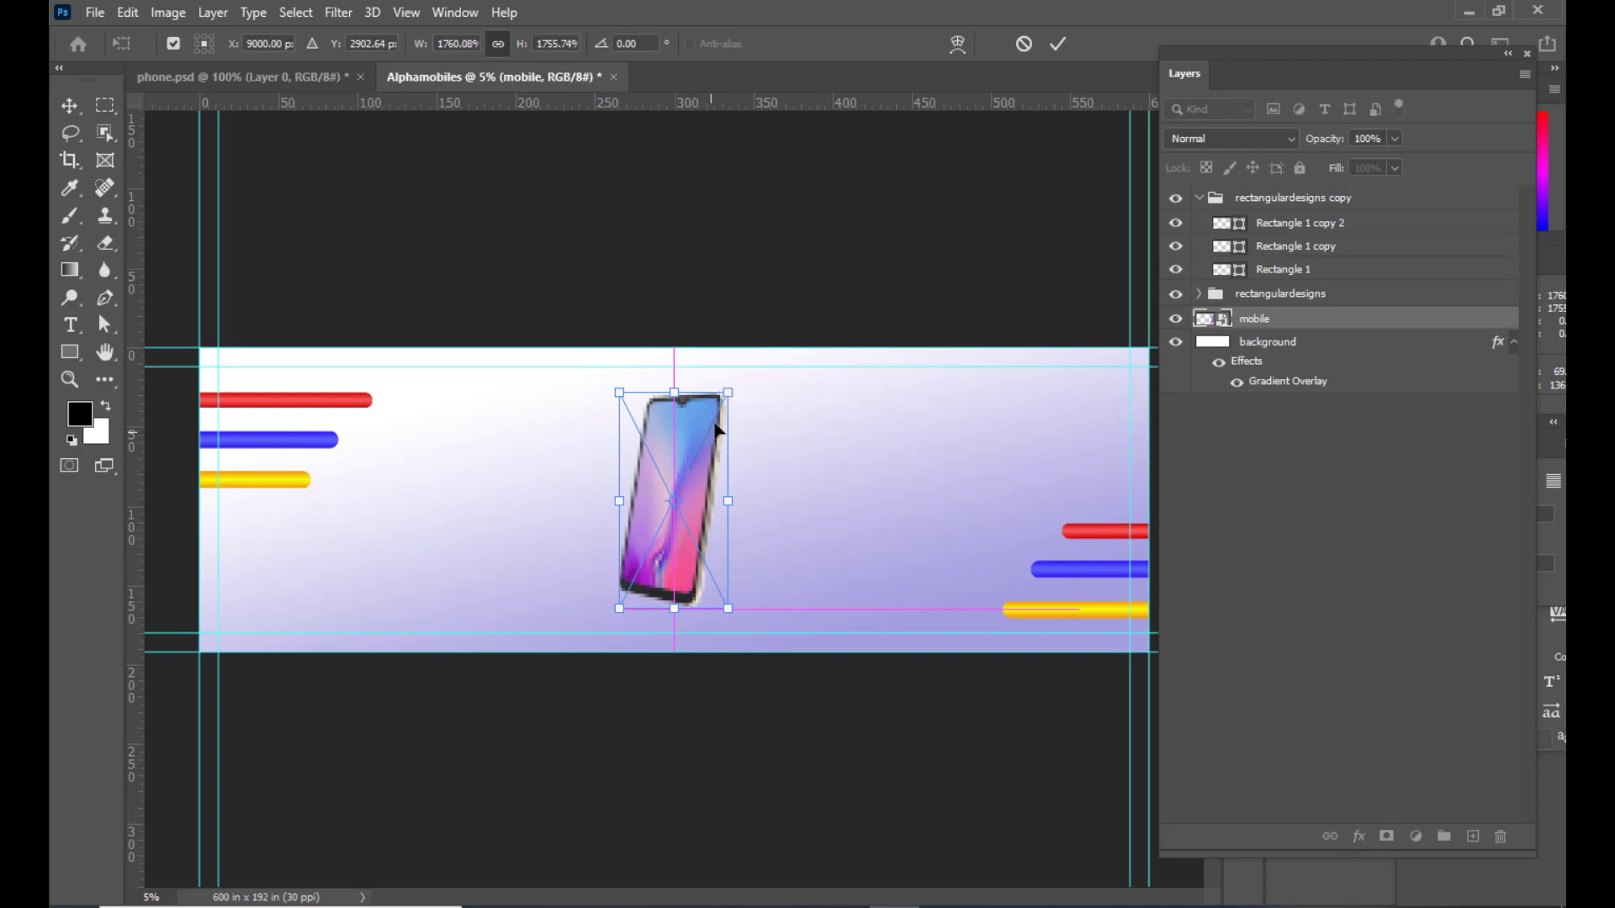
key(Return)
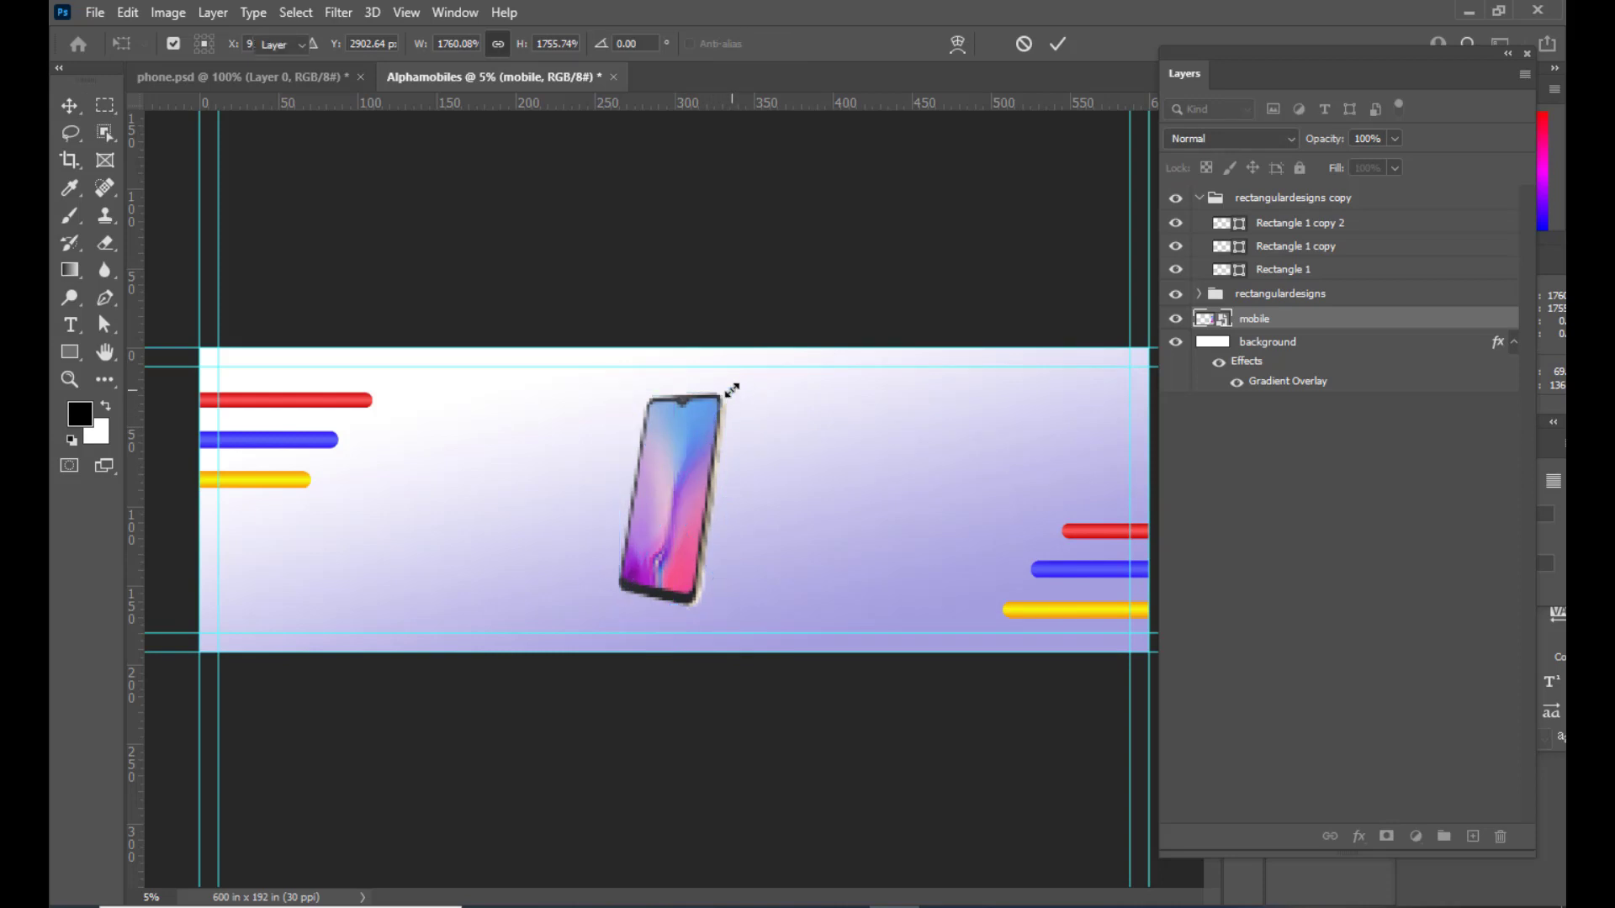
Step: Switch to the POSTERCONTENT file in Notepad and review the poster's text content
key(alt+Tab)
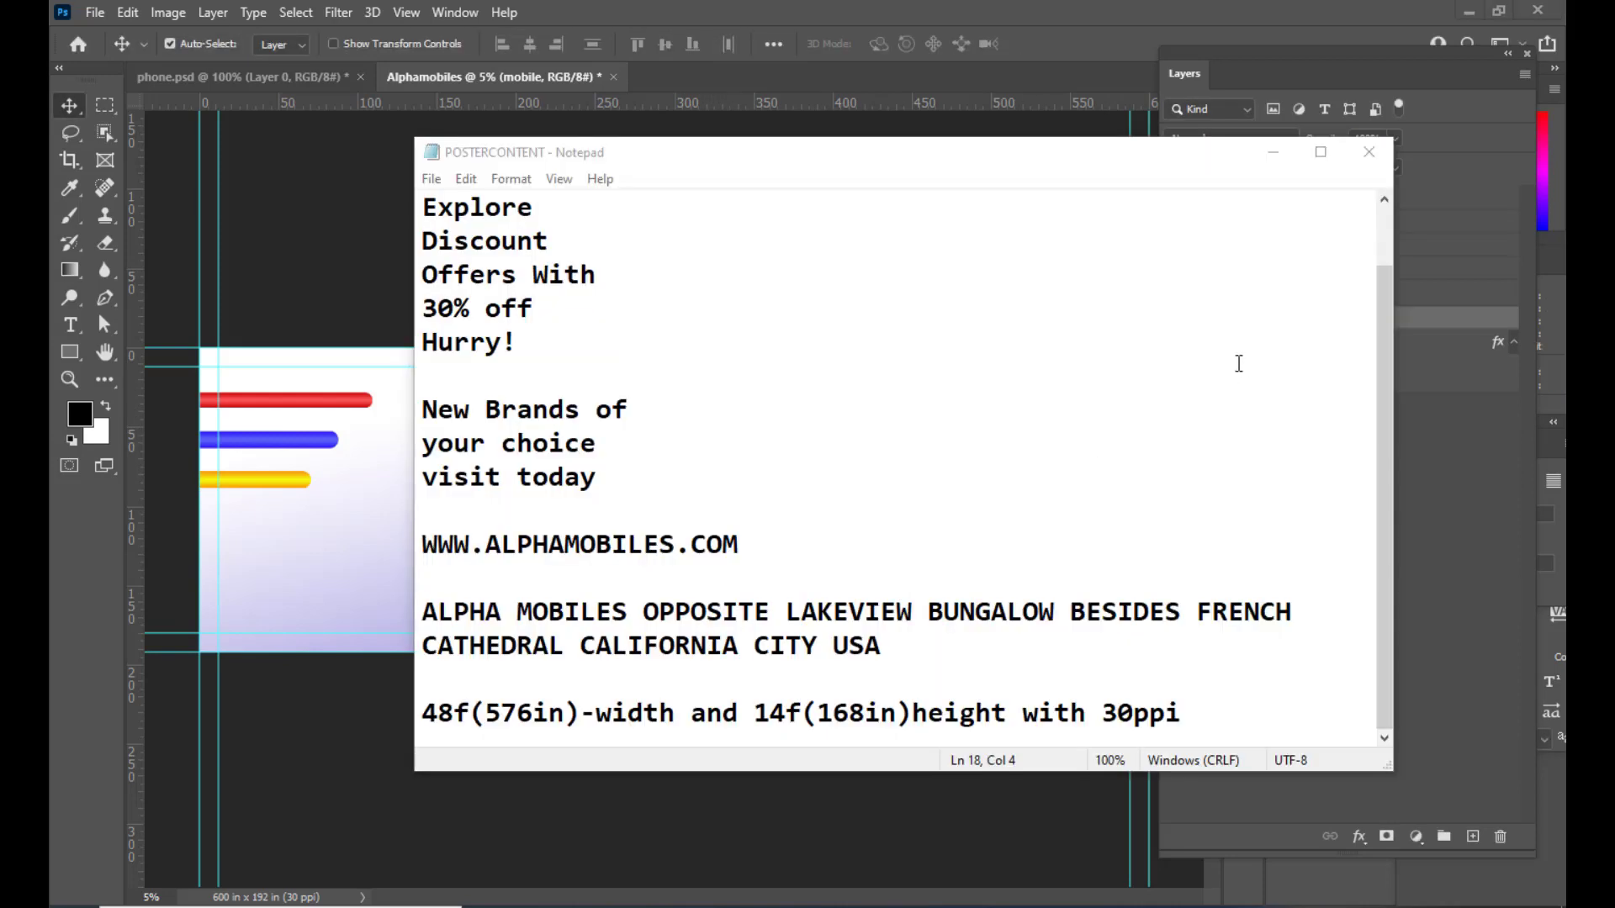
click(870, 373)
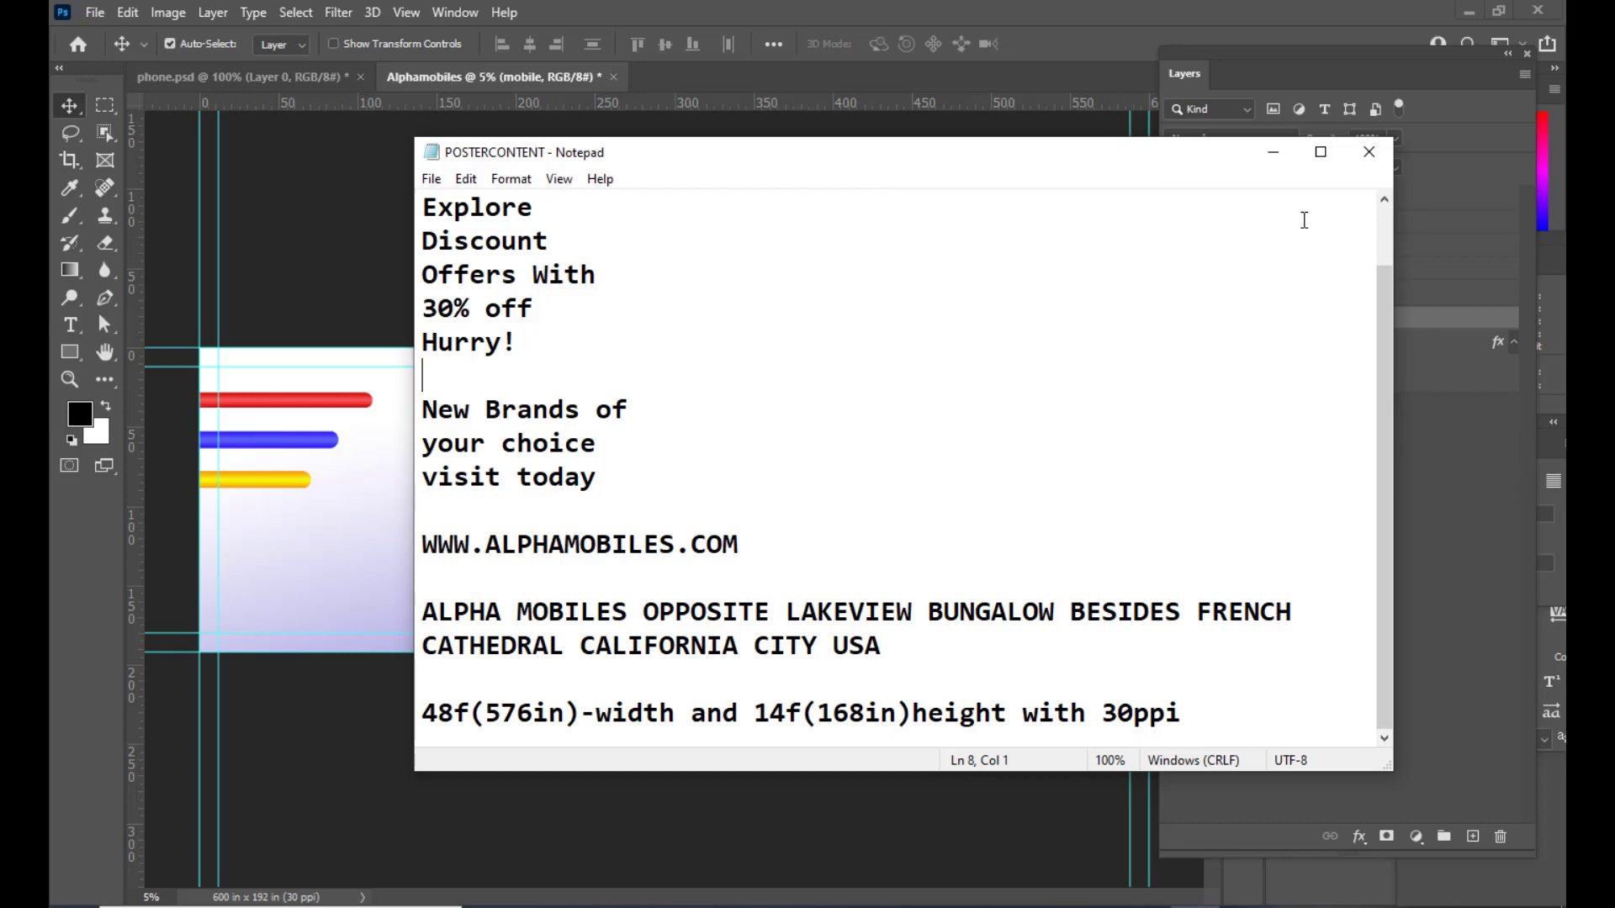
click(1271, 156)
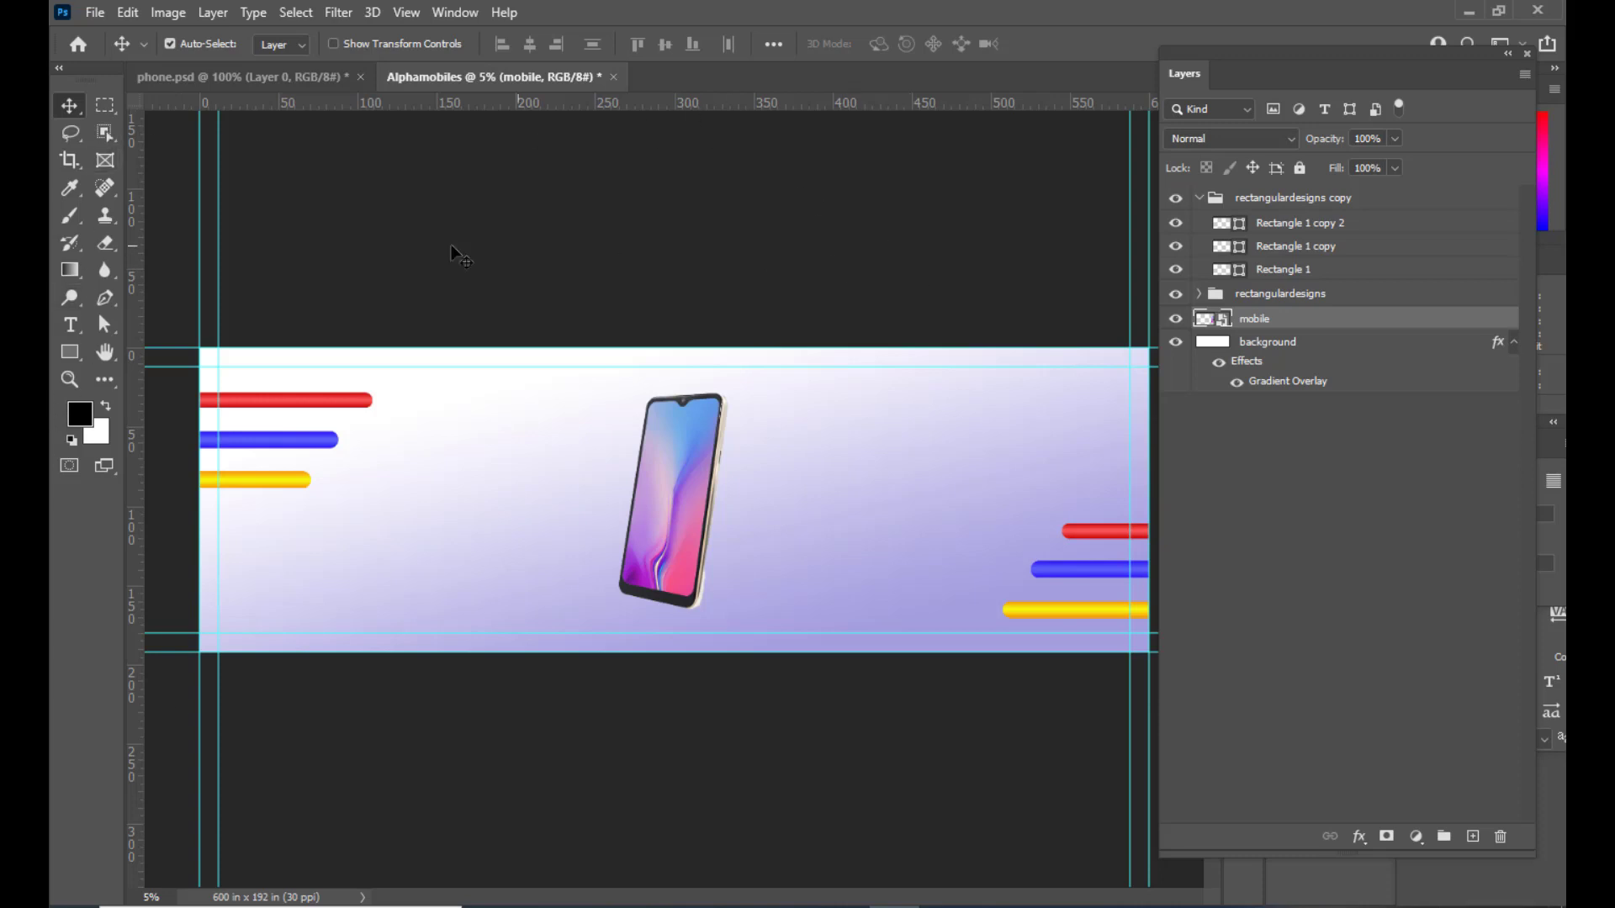
Step: Draw a text box about 143 by 76 inches between the left bars and the phone, replacing its placeholder with ALPHA MOBILES
click(69, 324)
click(115, 333)
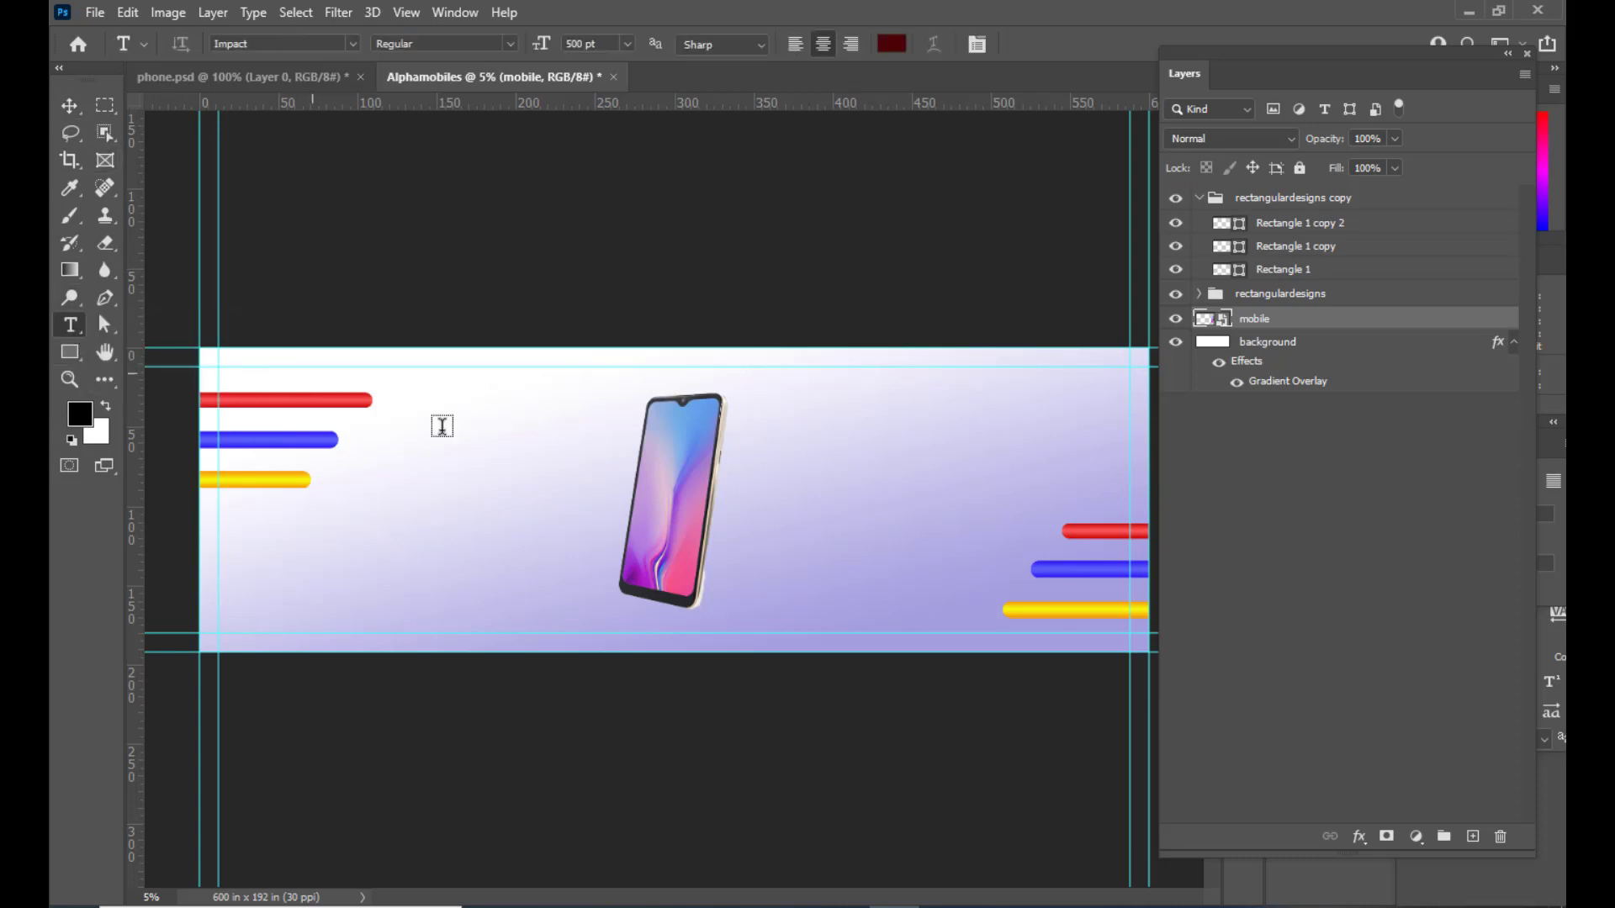
drag(372, 448, 598, 565)
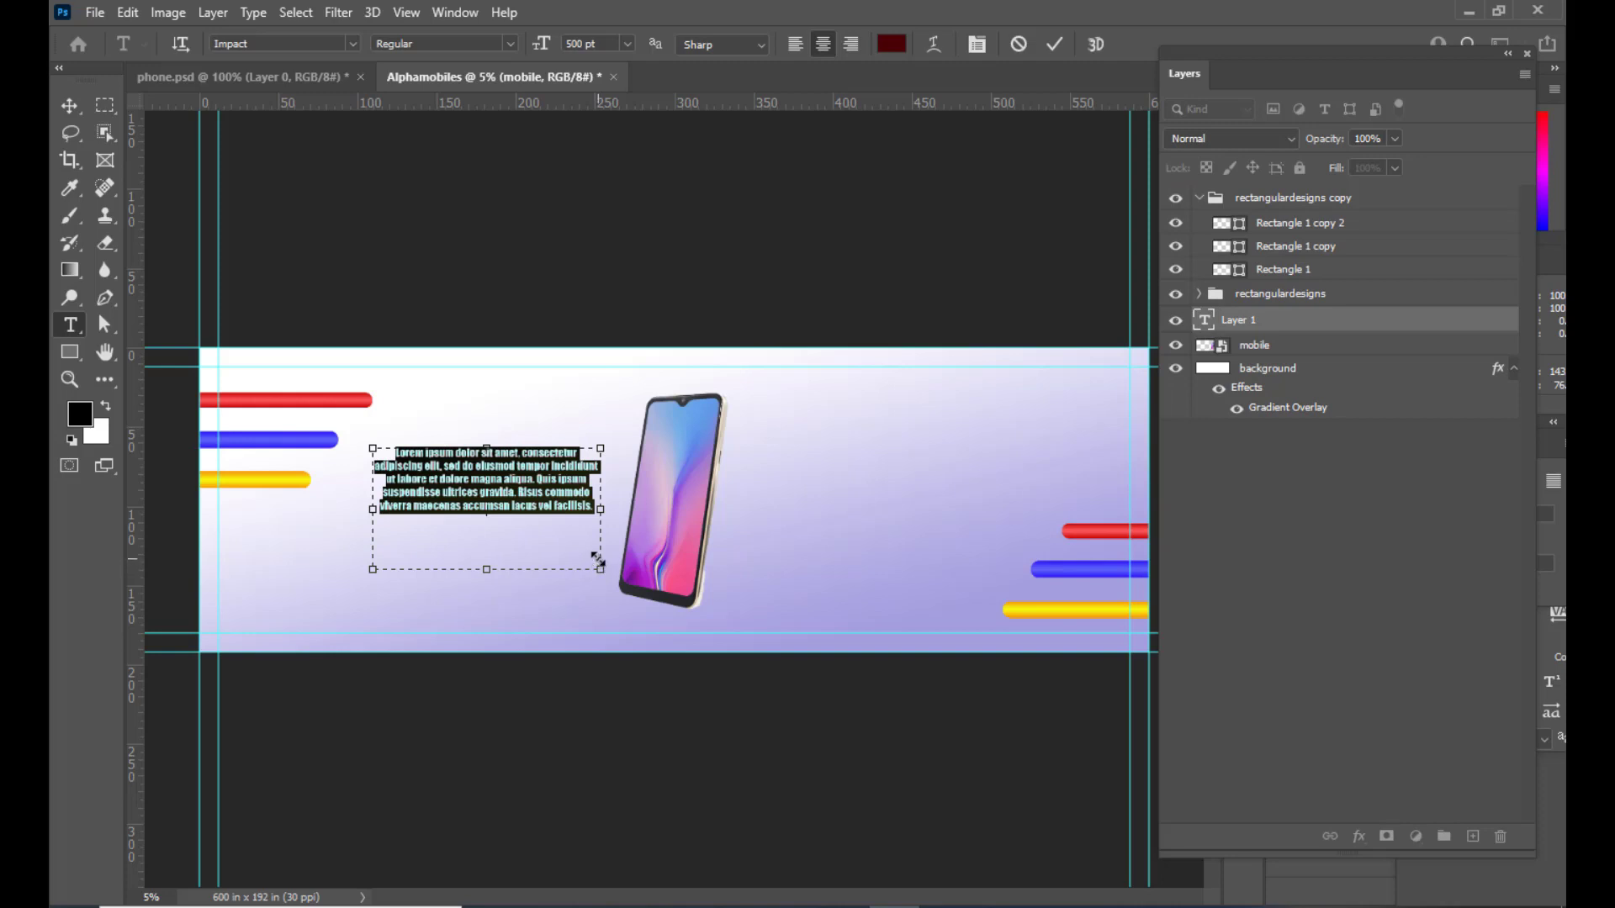
key(BackSpace)
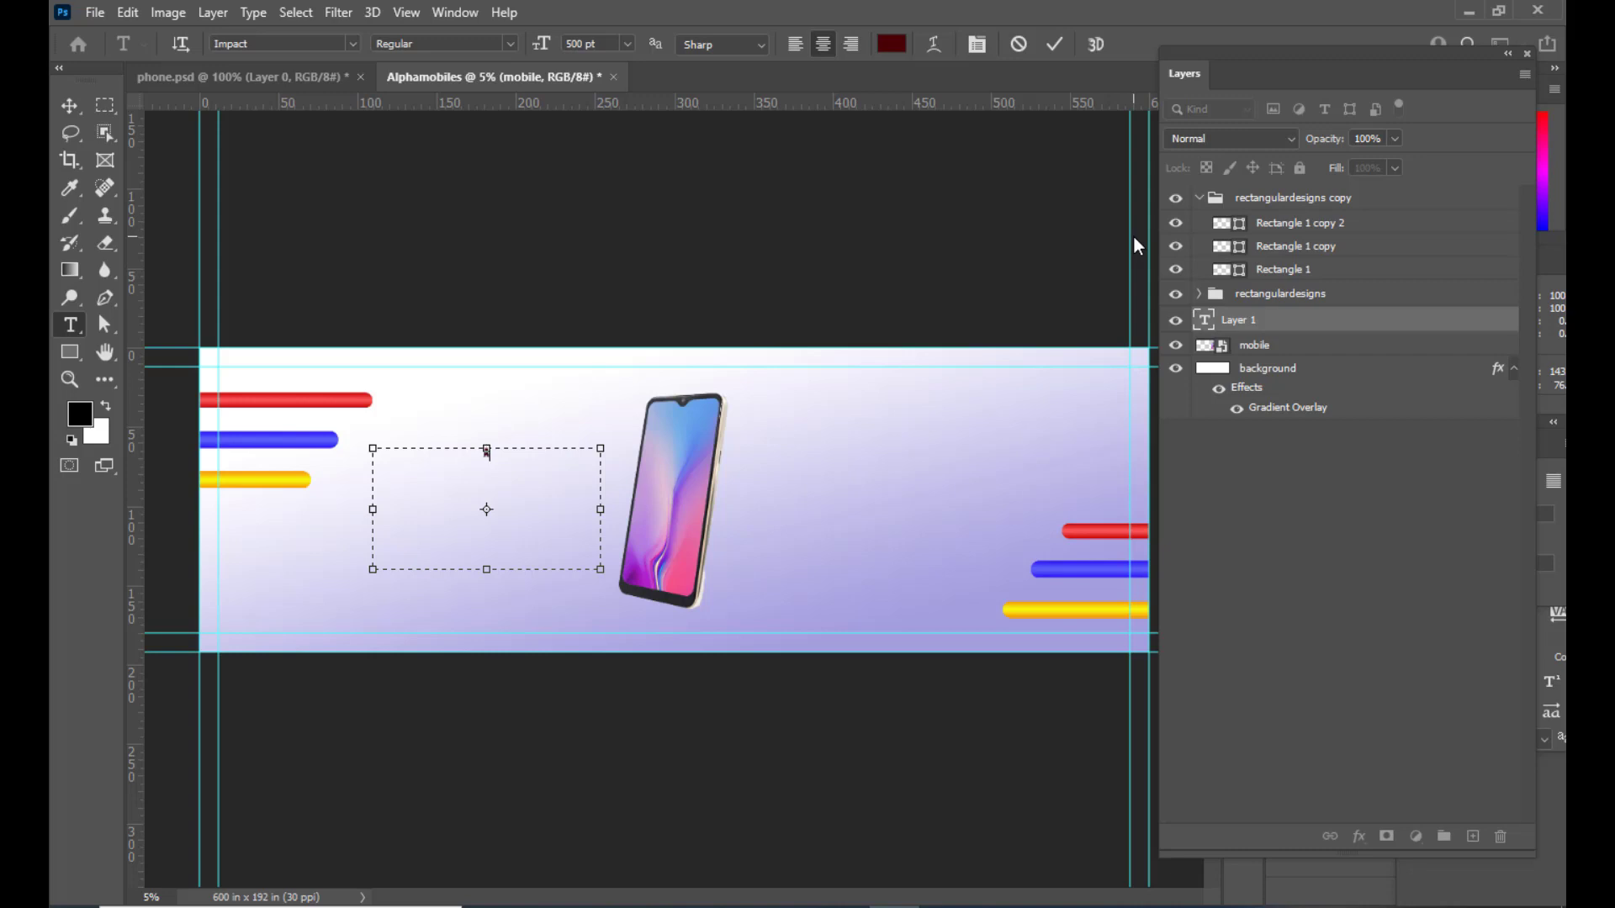
text(ALPHA )
text(MOBILES)
Step: Set the font size of the whole ALPHA MOBILES text to 1200 pt
key(ctrl+a)
click(607, 45)
text(1200)
key(Return)
click(70, 106)
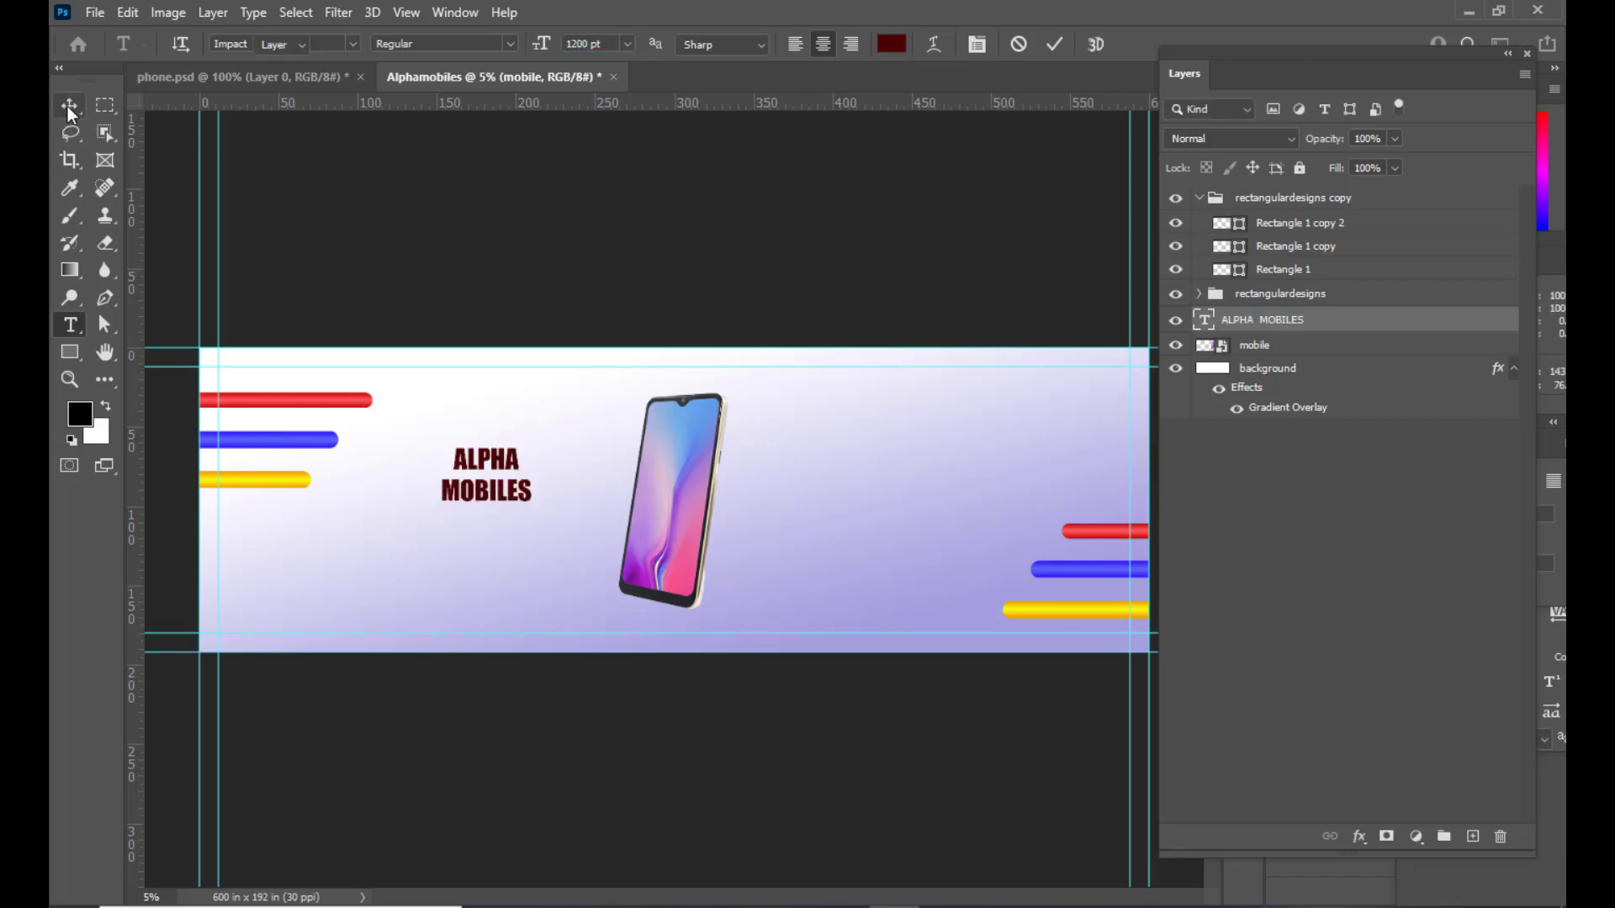
Step: Enlarge the ALPHA MOBILES heading slightly and move it a little higher between the left bars and the phone
drag(503, 469, 503, 460)
key(ctrl+t)
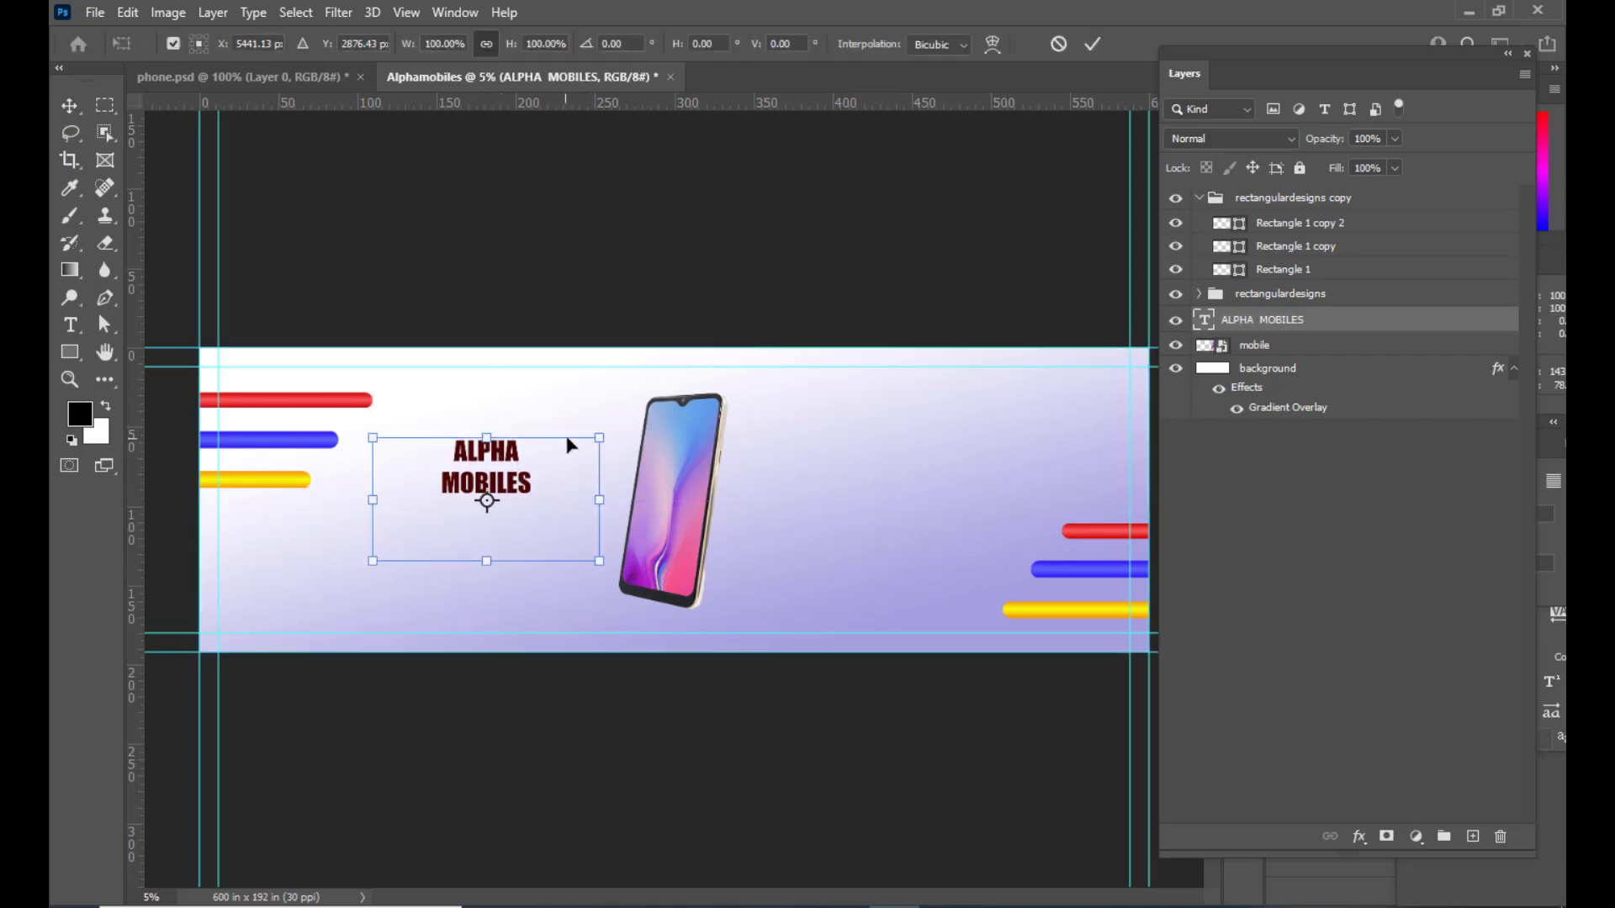
drag(601, 434, 623, 430)
key(Return)
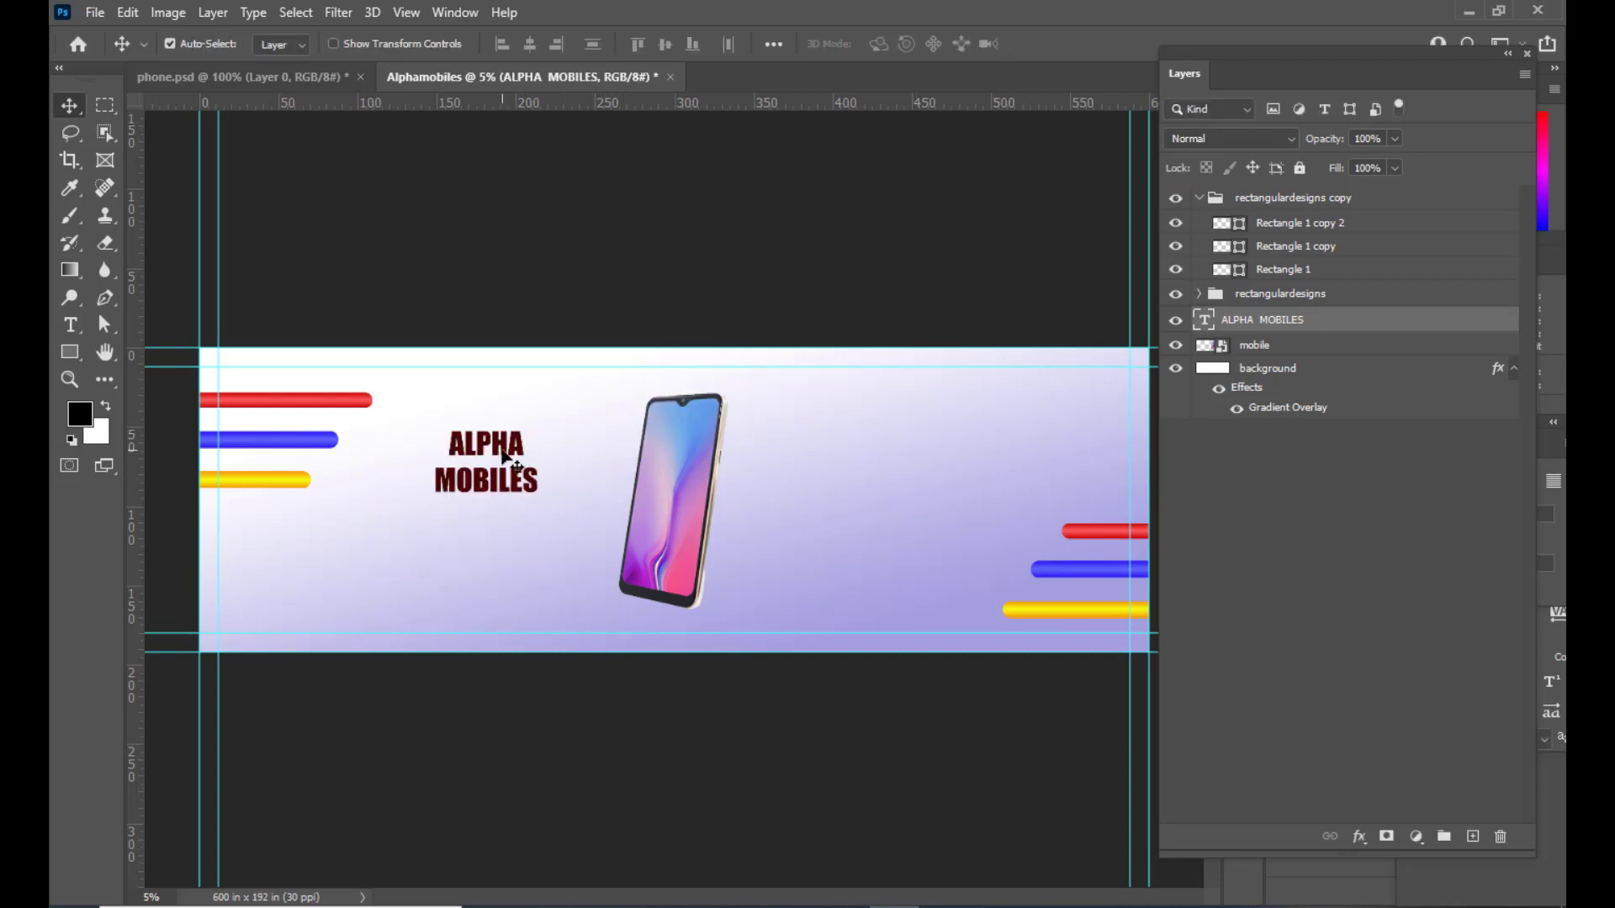
drag(502, 450, 500, 449)
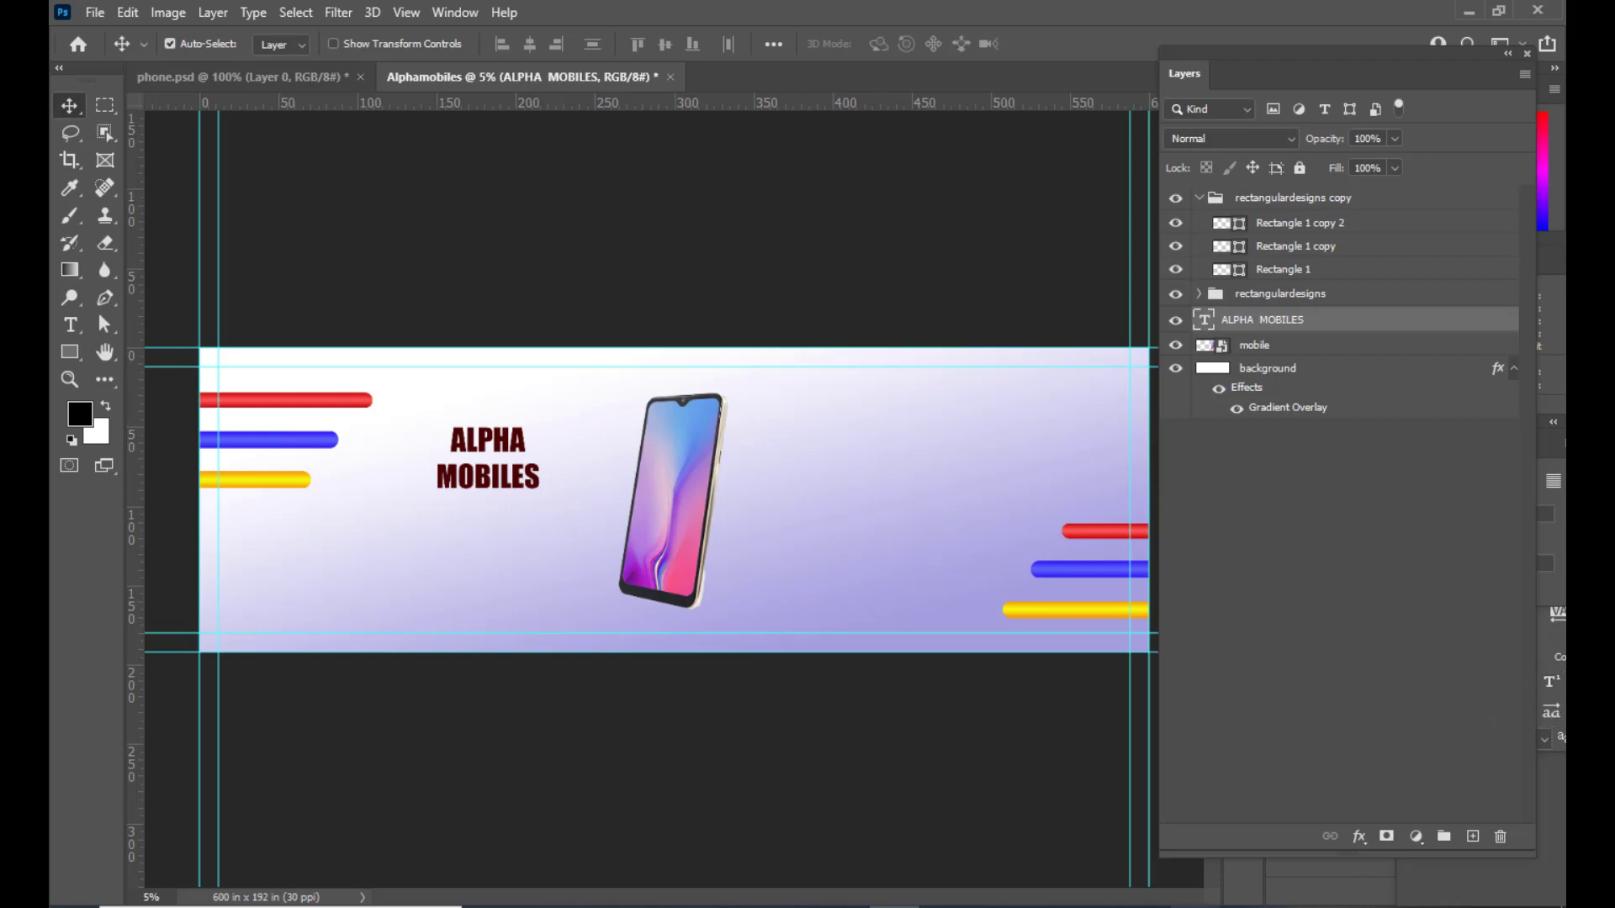
Step: Switch to the POSTERCONTENT file in Notepad and copy the line "Elegance and Endurance"
click(1194, 907)
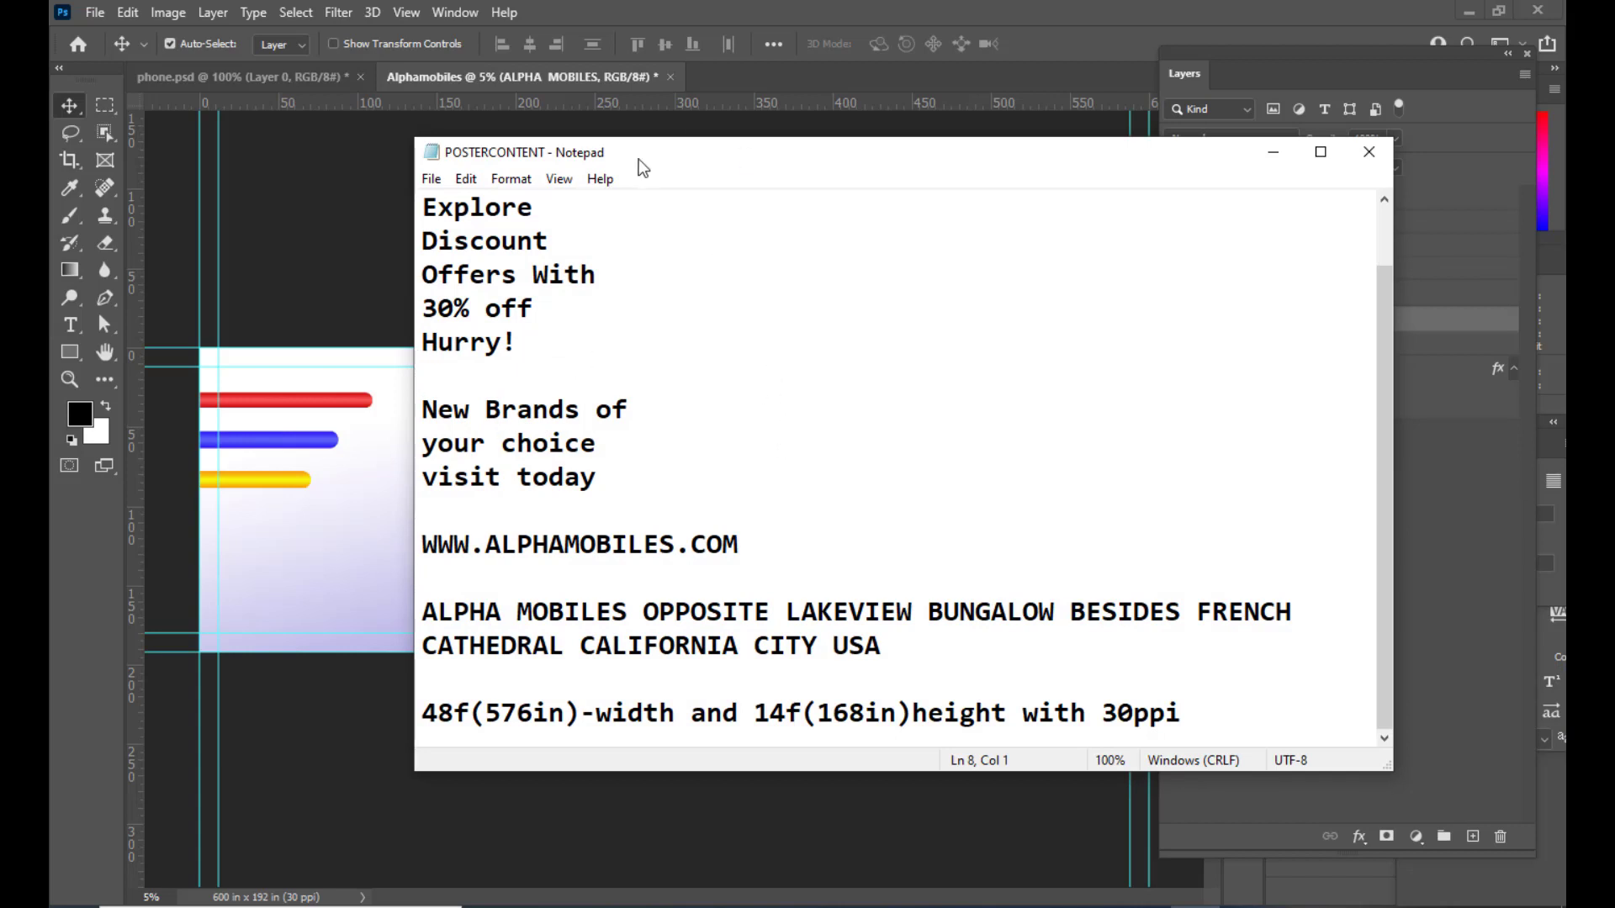
drag(659, 150, 771, 153)
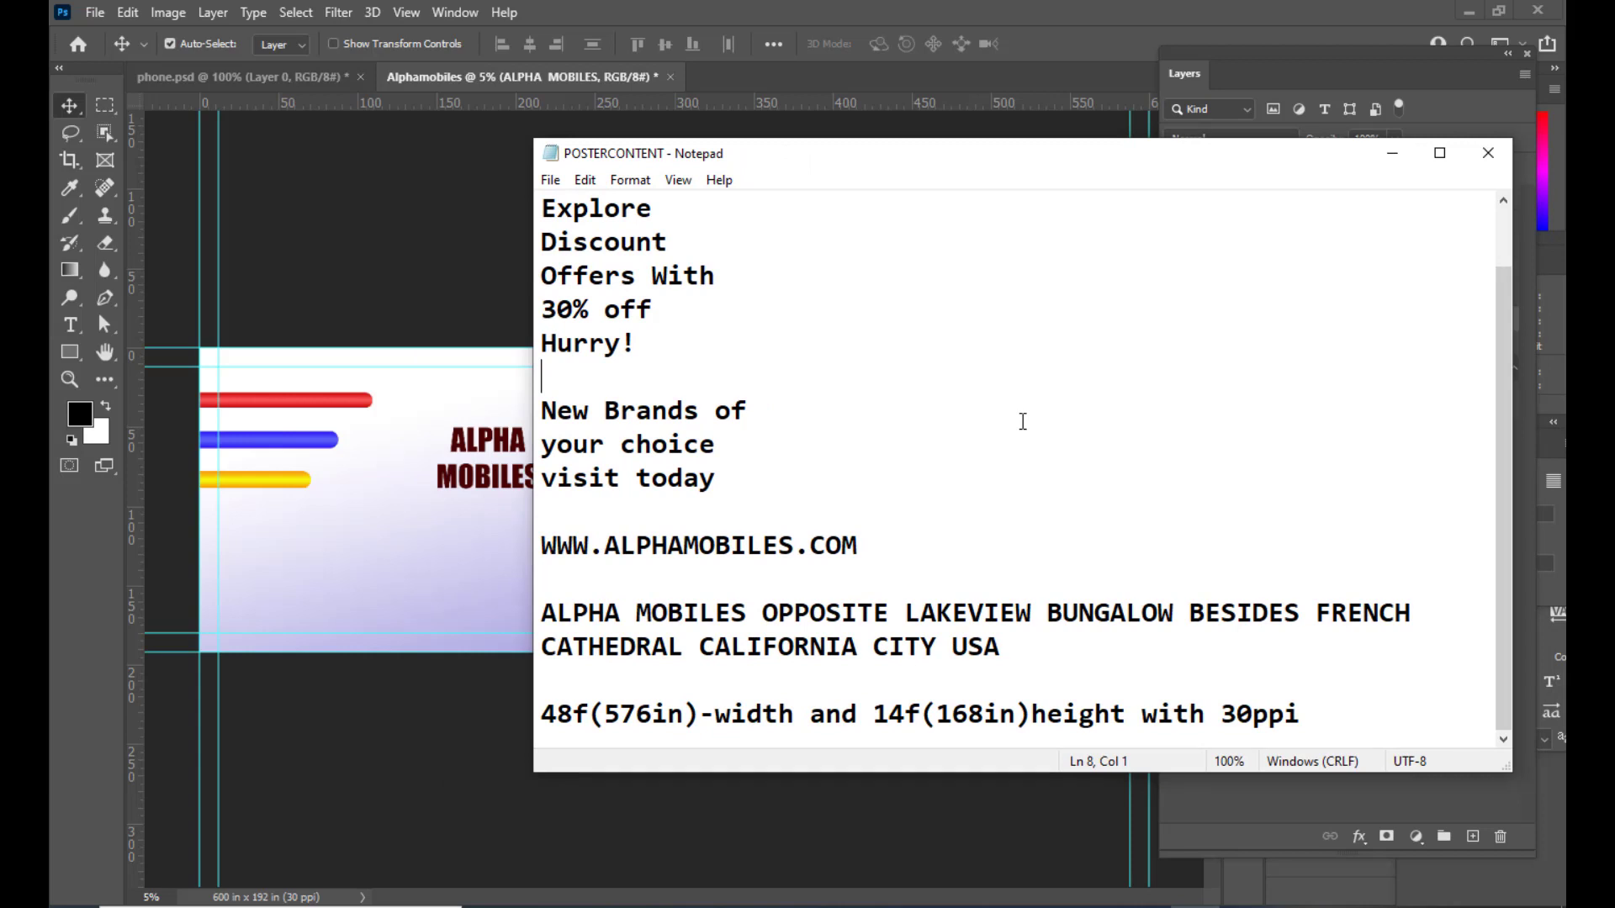
scroll(1023, 421, up, 1)
drag(889, 209, 522, 210)
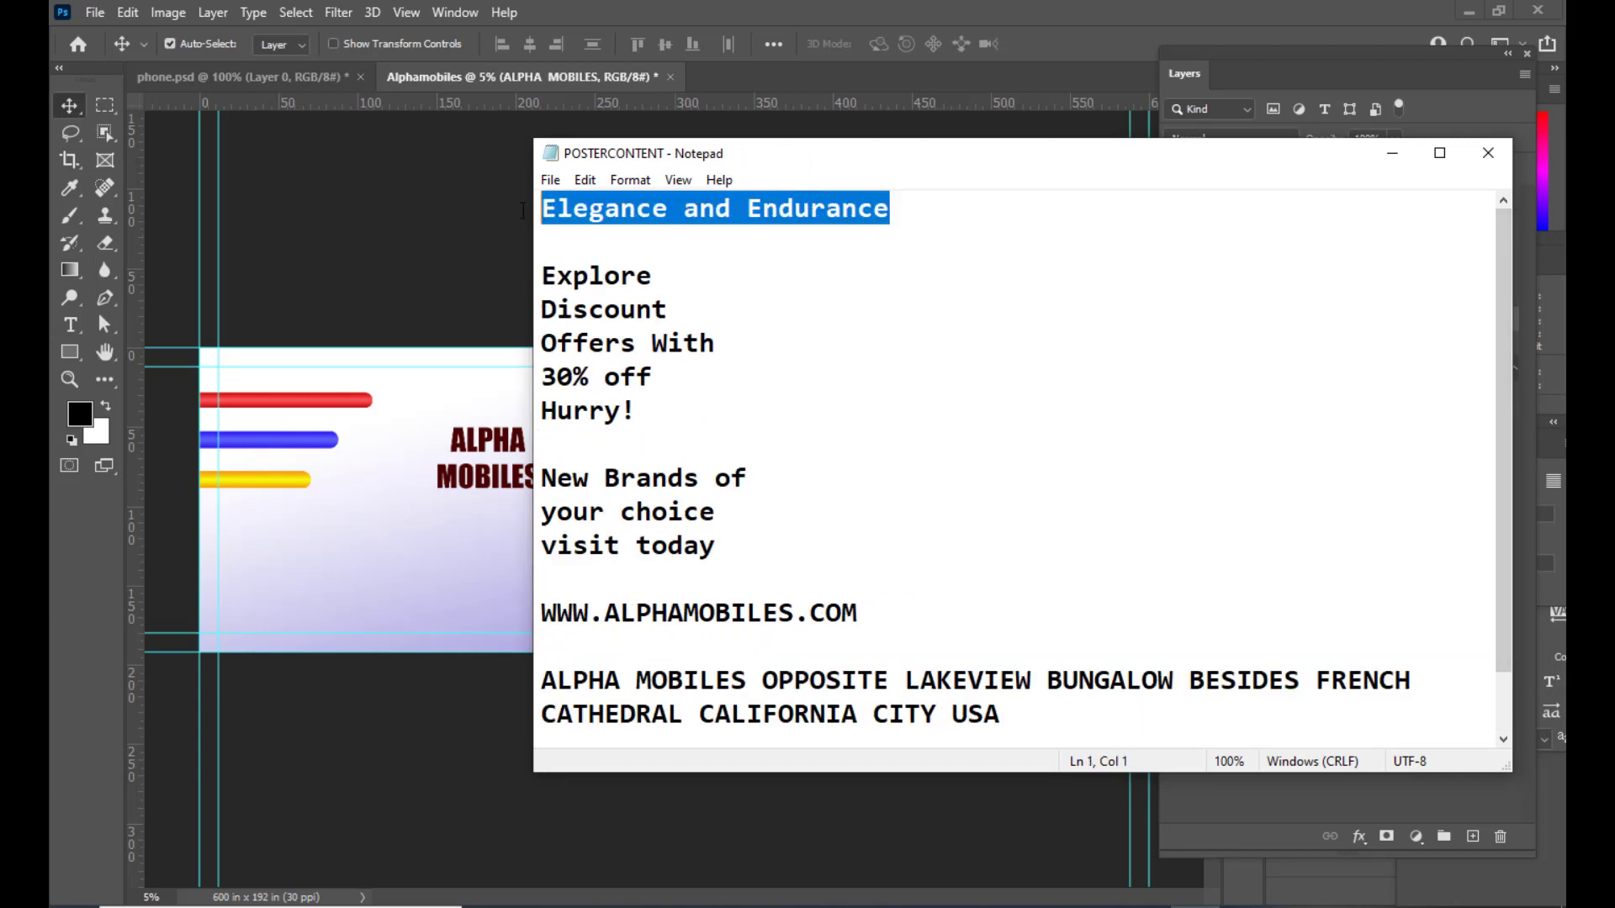
right_click(770, 211)
click(821, 279)
click(1391, 153)
Step: In Photoshop, add a text box about 165 by 35 inches below ALPHA MOBILES, containing the copied line "Elegance and Endurance" at 600 pt
drag(73, 322, 118, 326)
drag(358, 523, 613, 577)
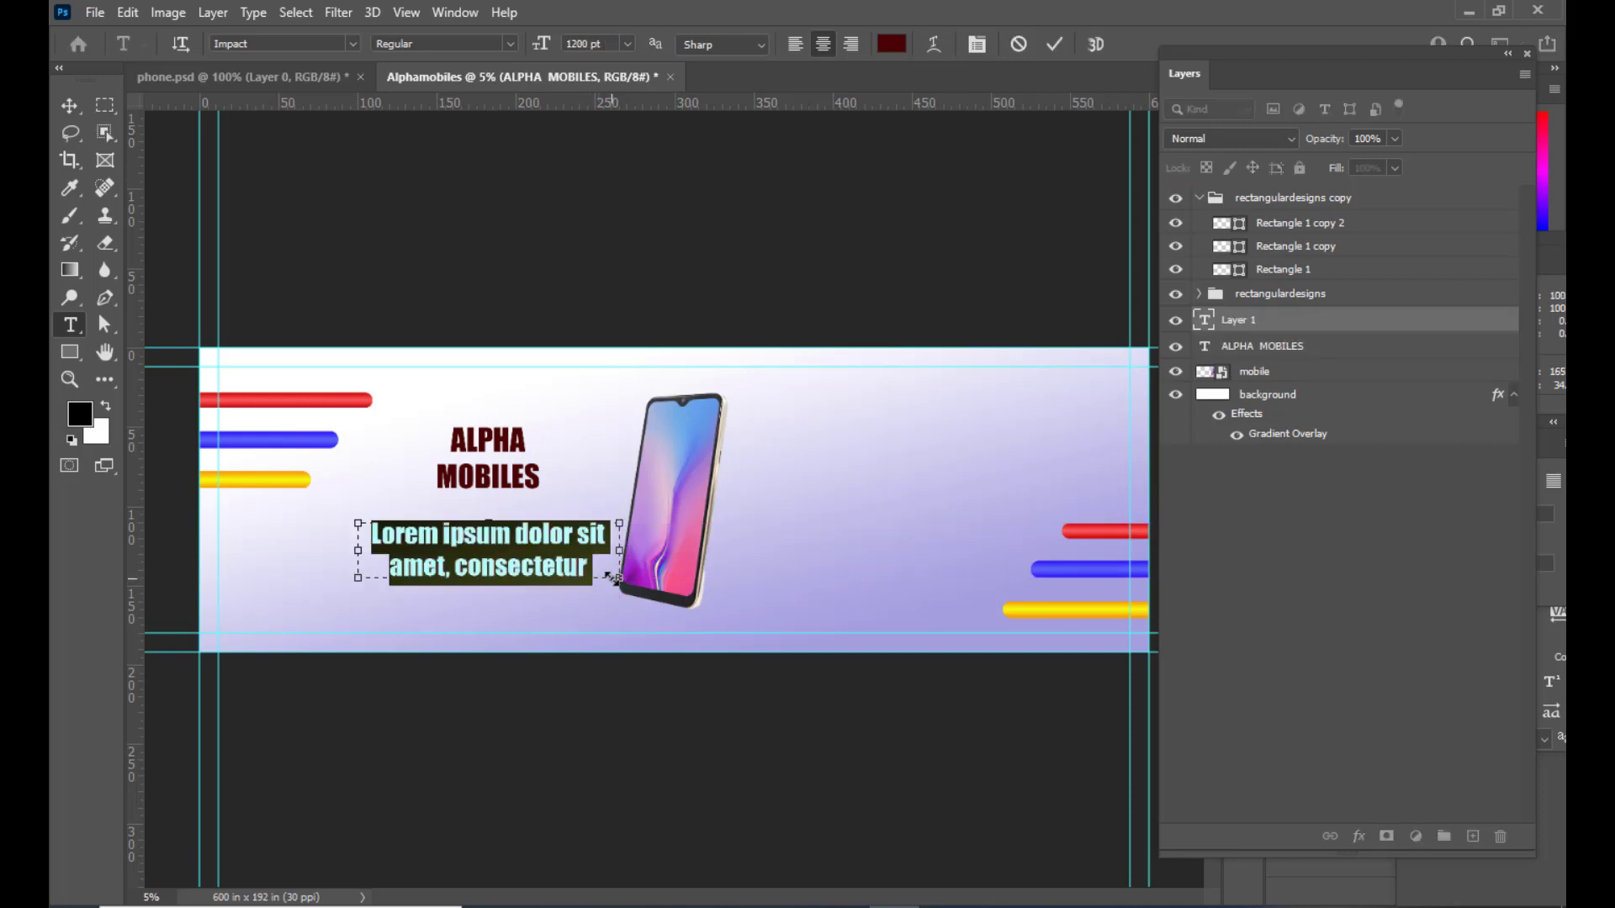
key(Delete)
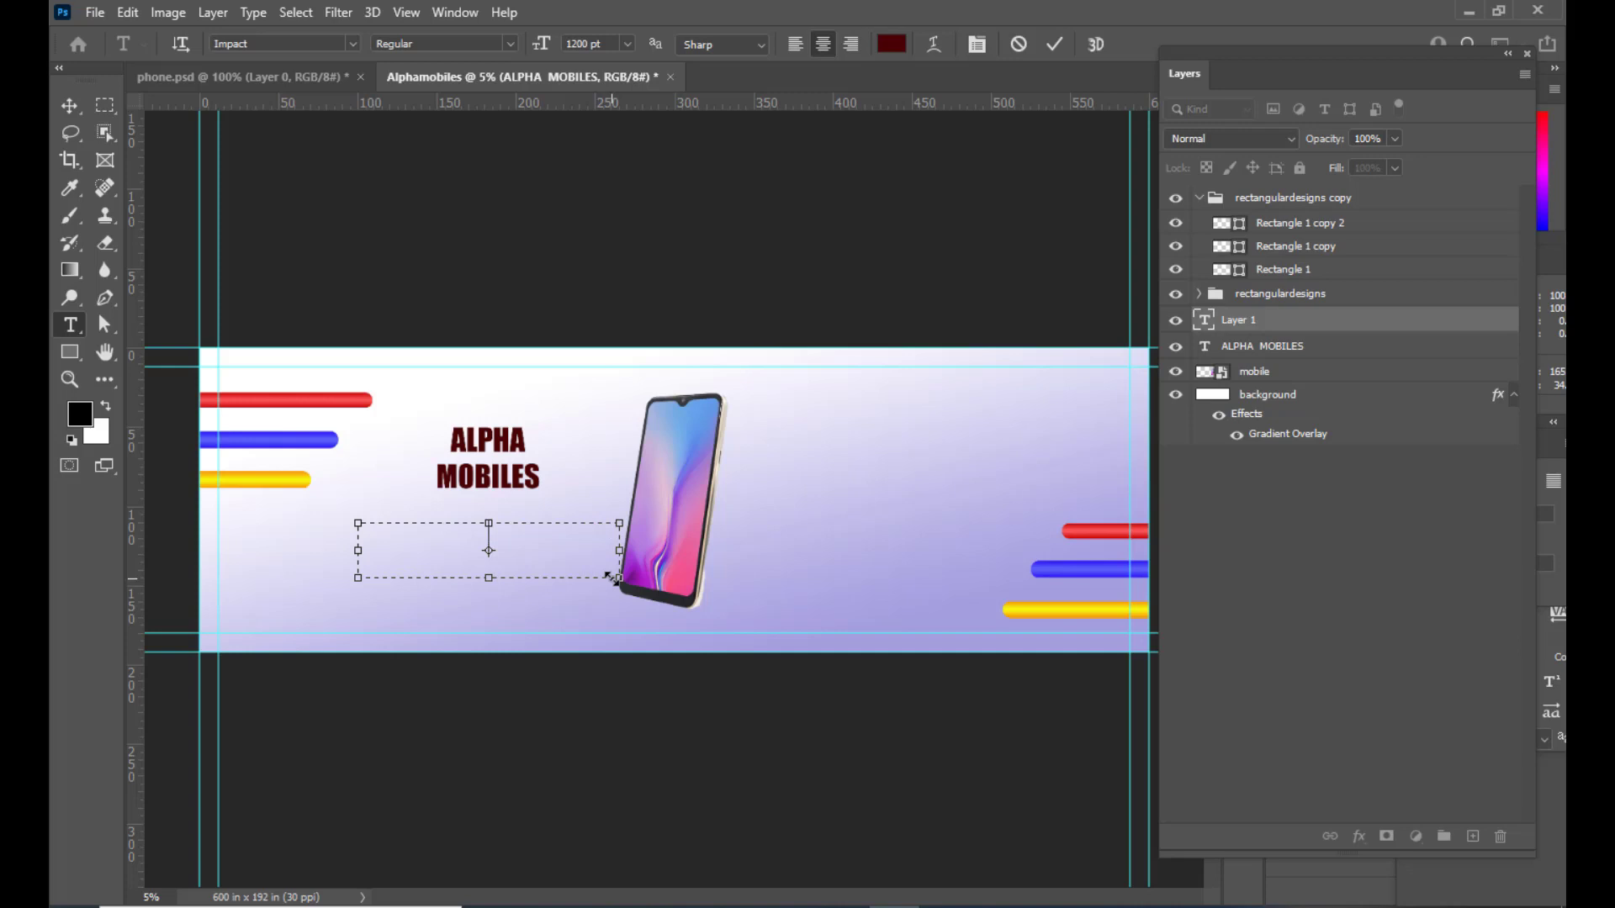
click(589, 44)
text(6)
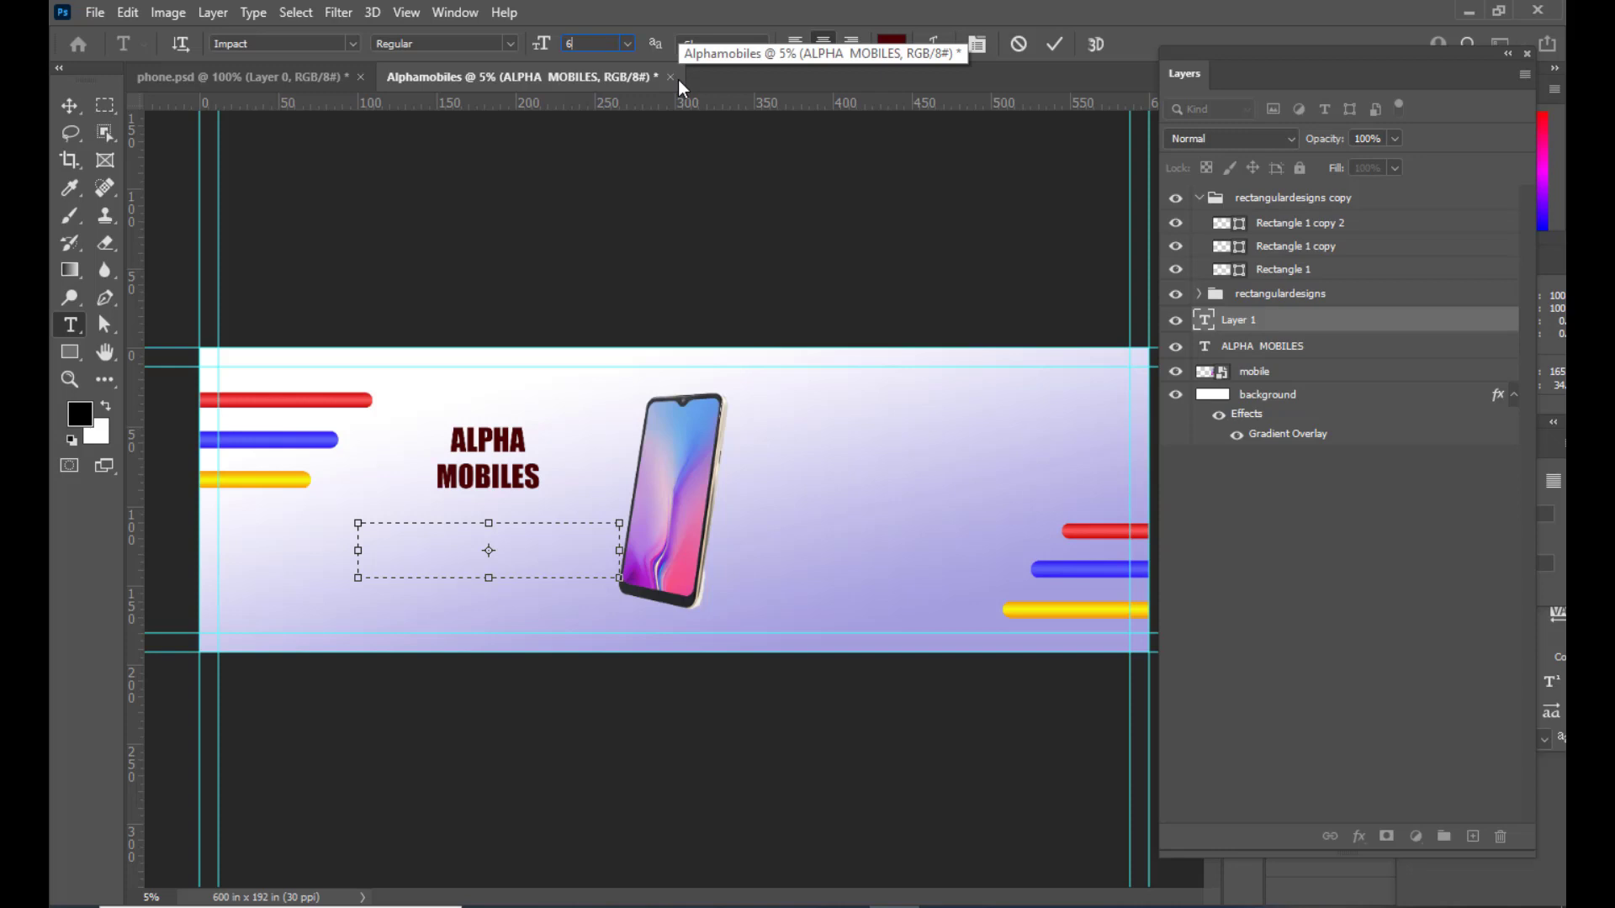
text(00)
key(Return)
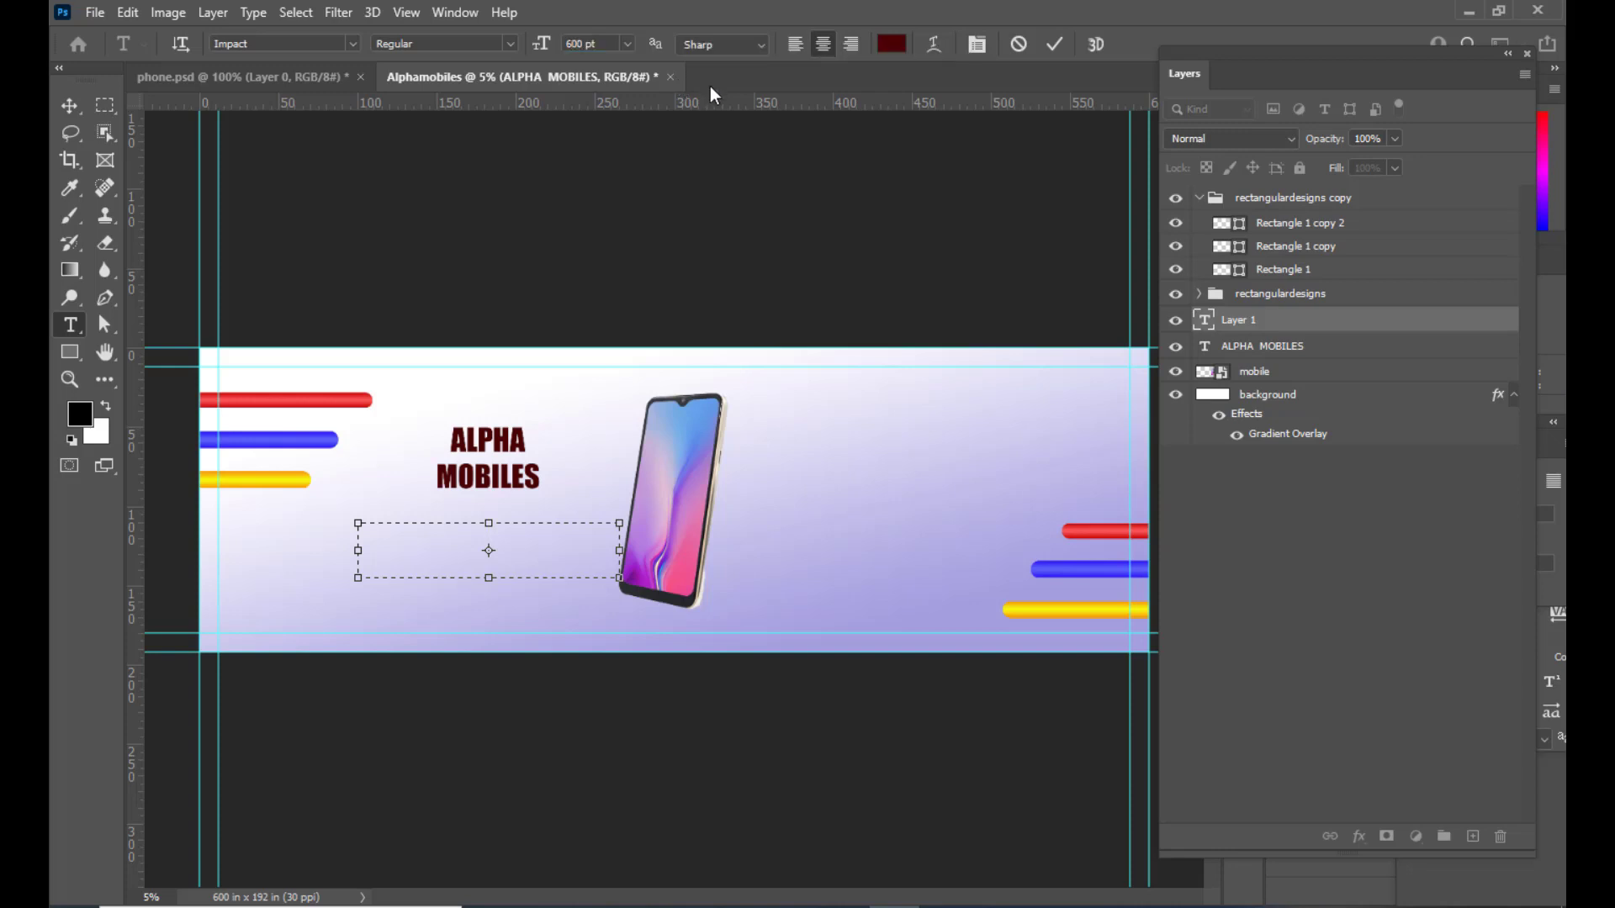
key(ctrl+v)
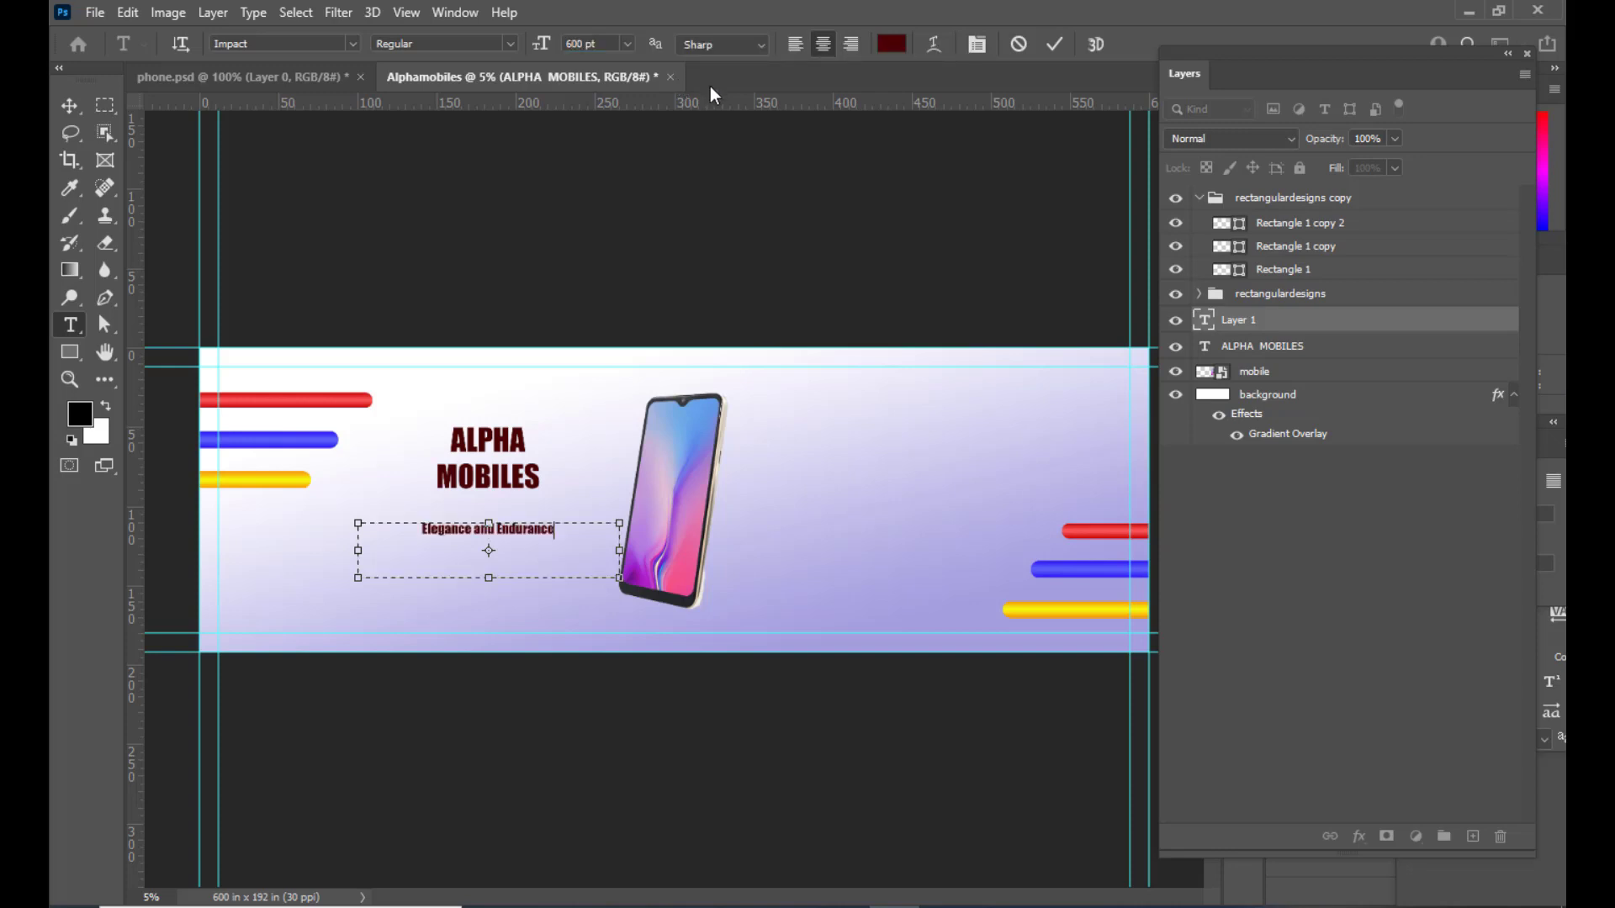
Step: Reposition the "Elegance and Endurance" line slightly lower, centred beneath the ALPHA MOBILES heading
click(70, 105)
drag(527, 537, 512, 537)
key(ctrl+t)
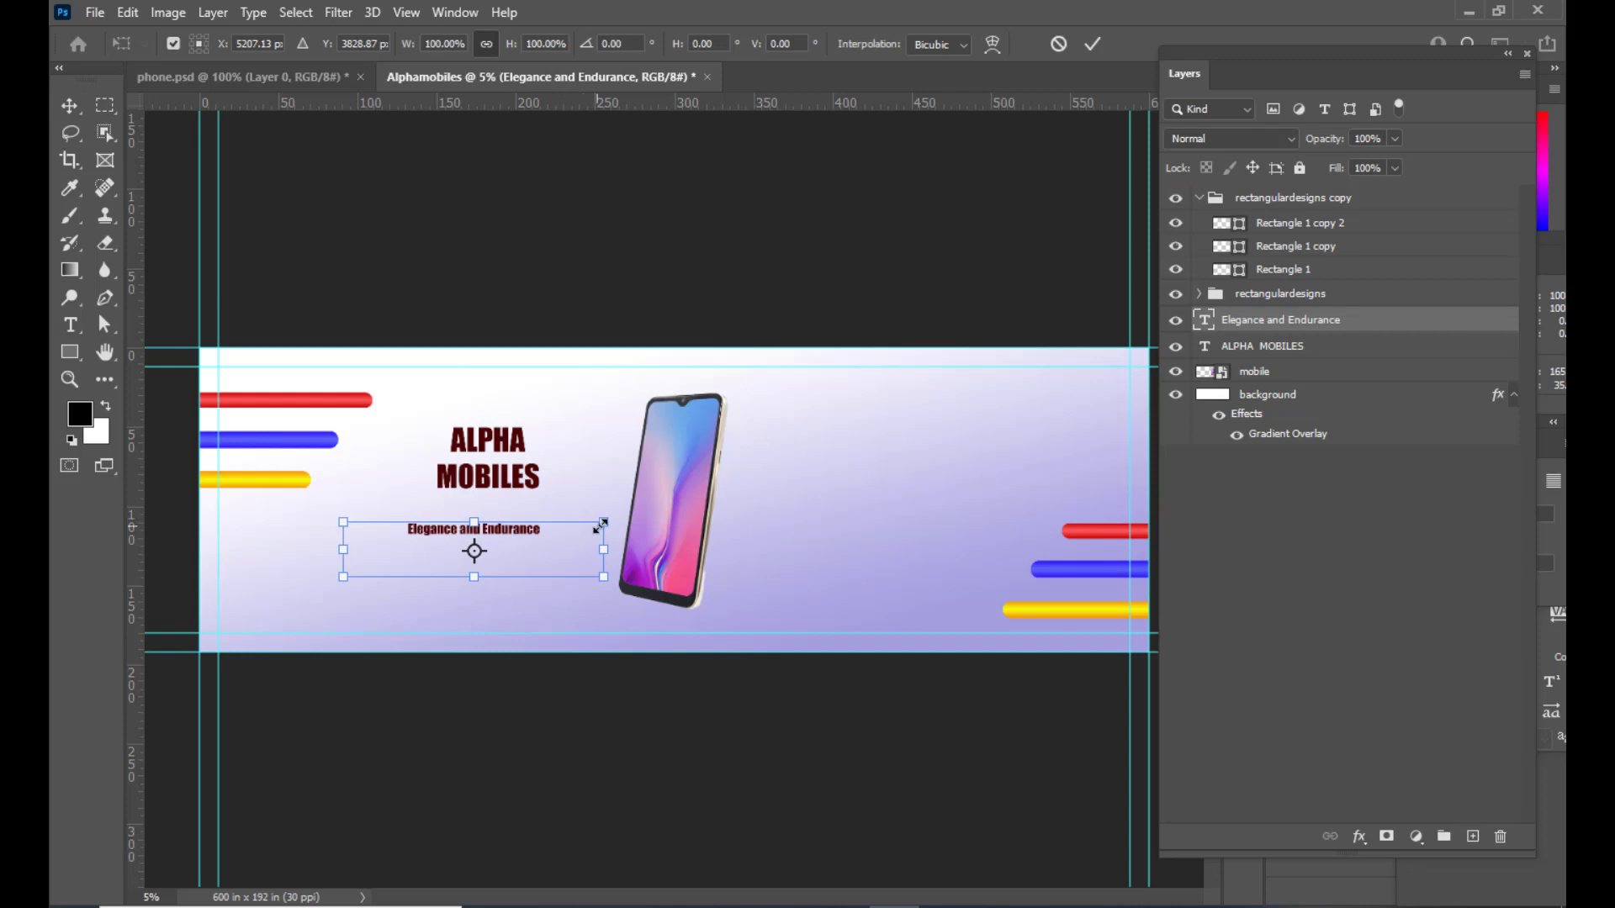
key(Return)
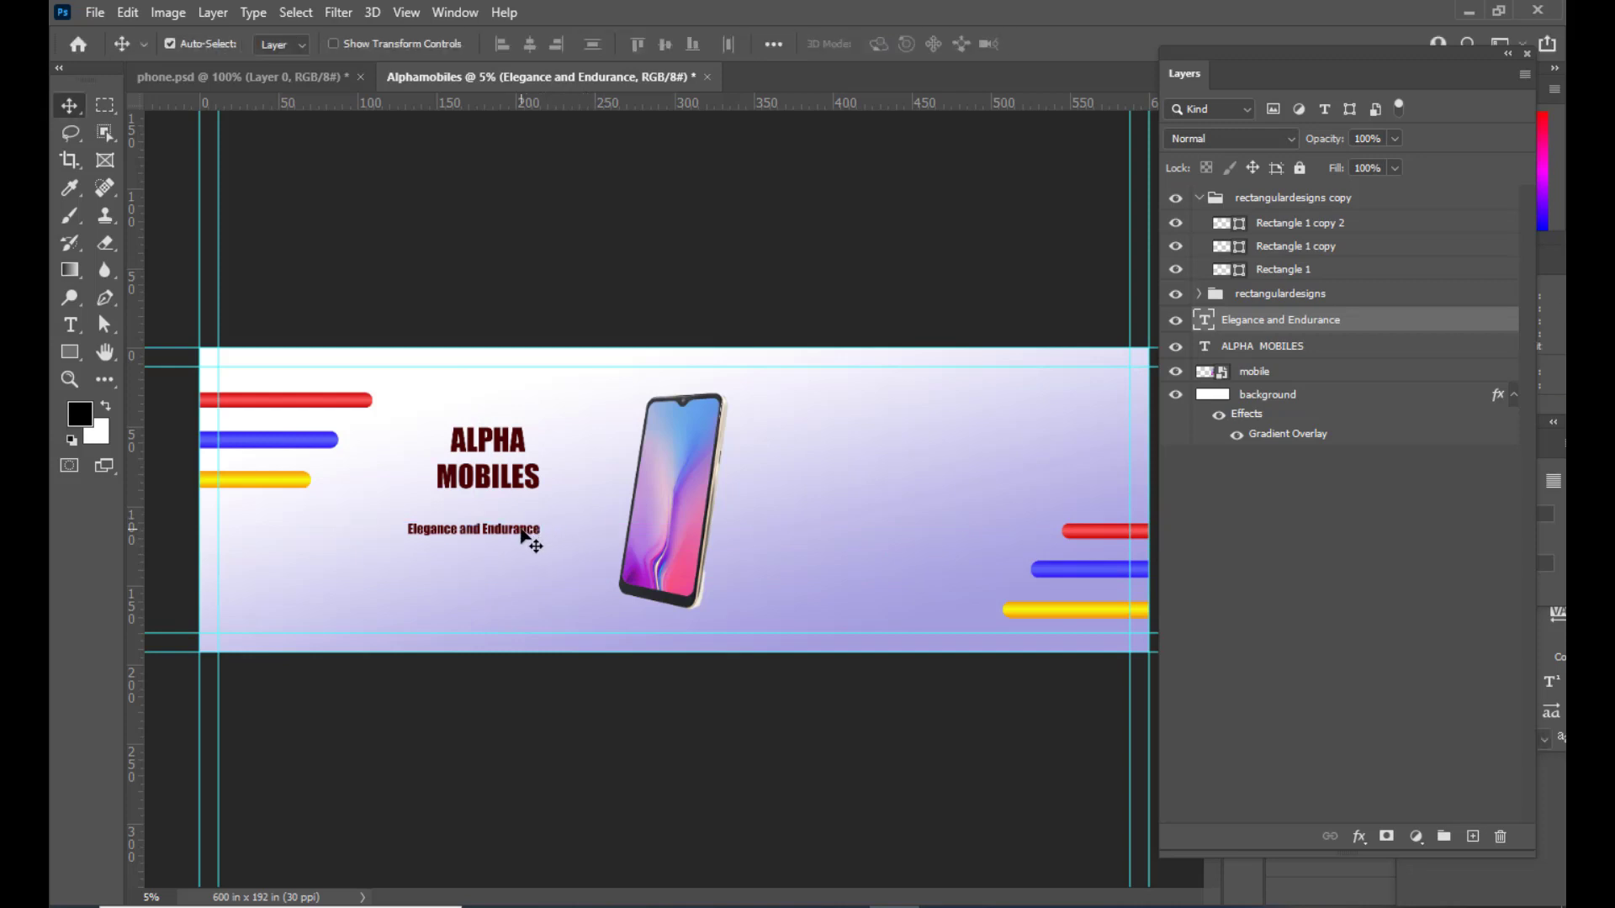
drag(530, 540, 542, 538)
Step: Set the "Elegance and Endurance" text to 800 pt and move it slightly up beneath the heading
click(69, 325)
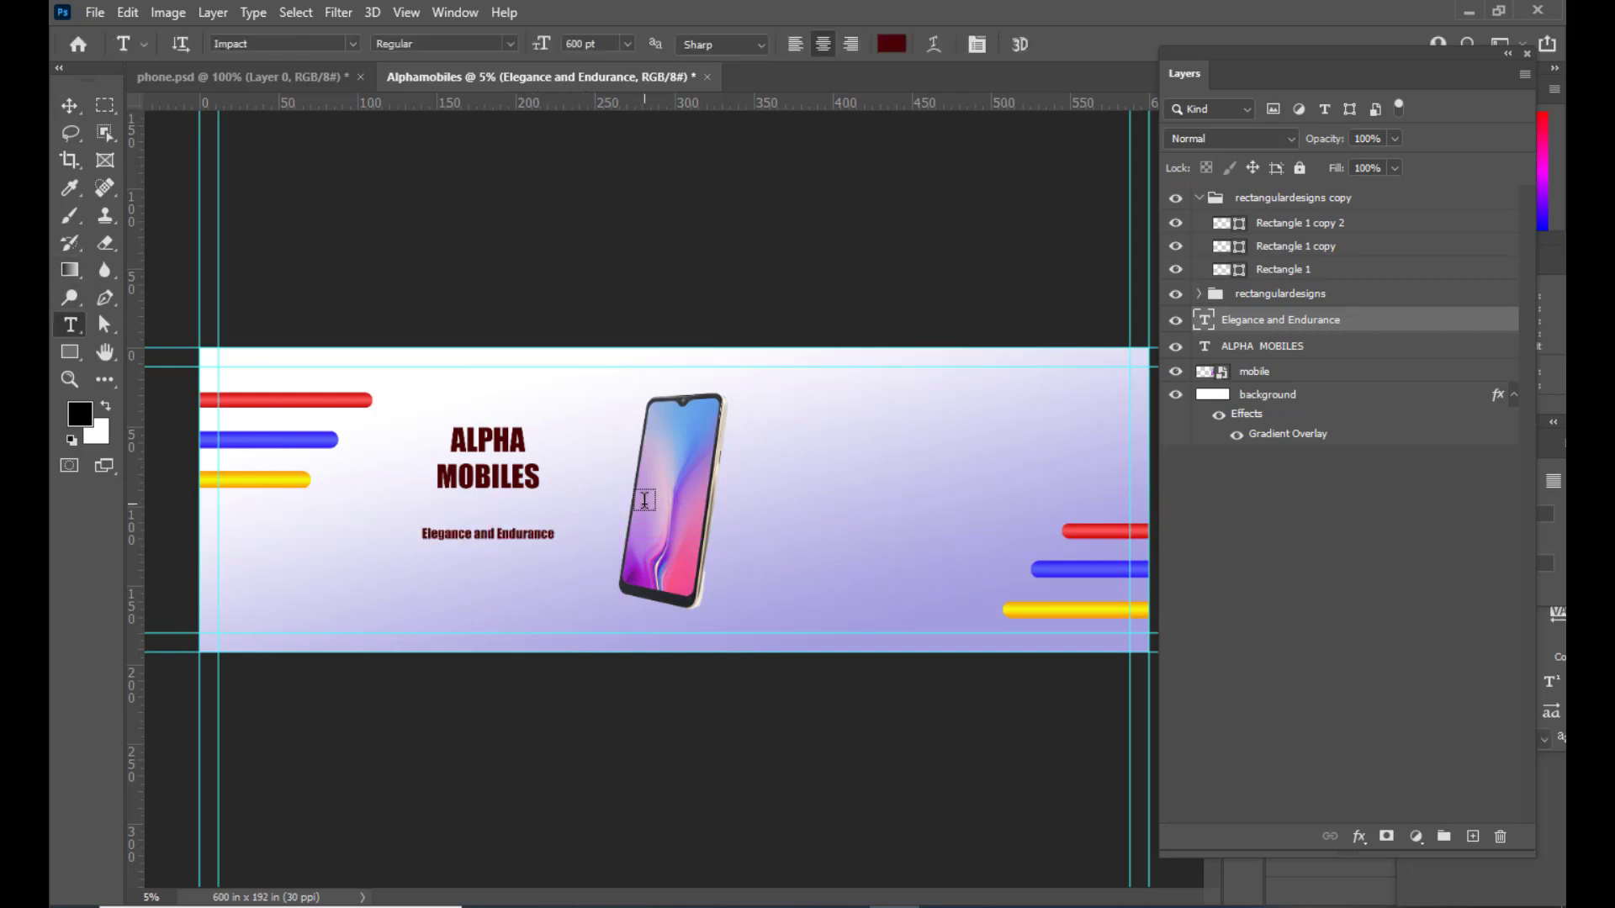
click(70, 105)
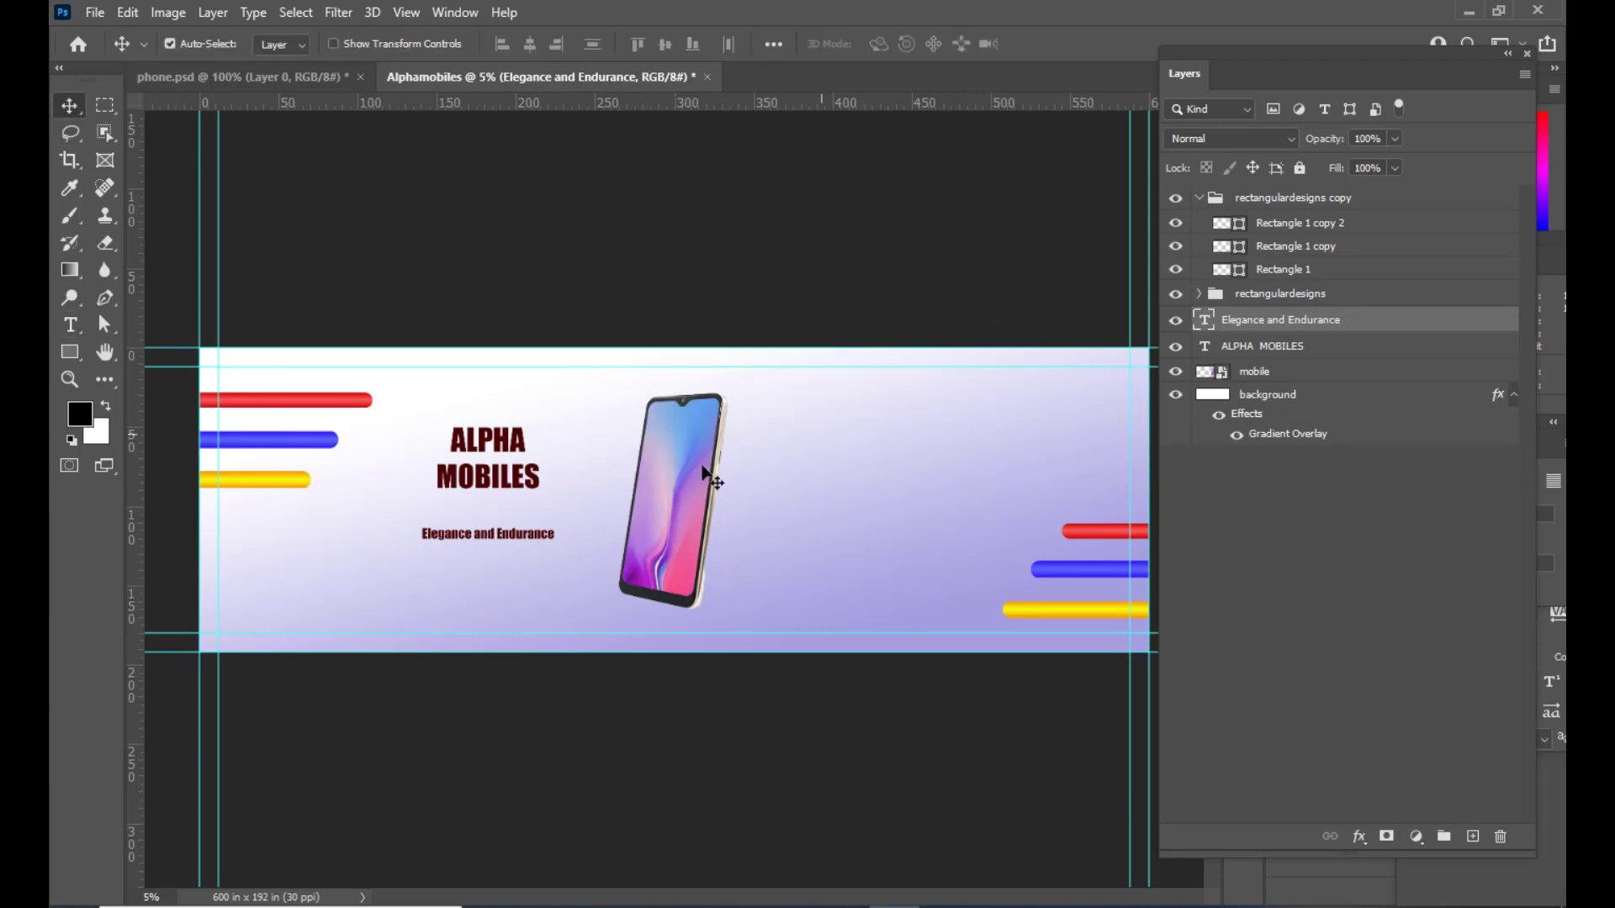
click(69, 325)
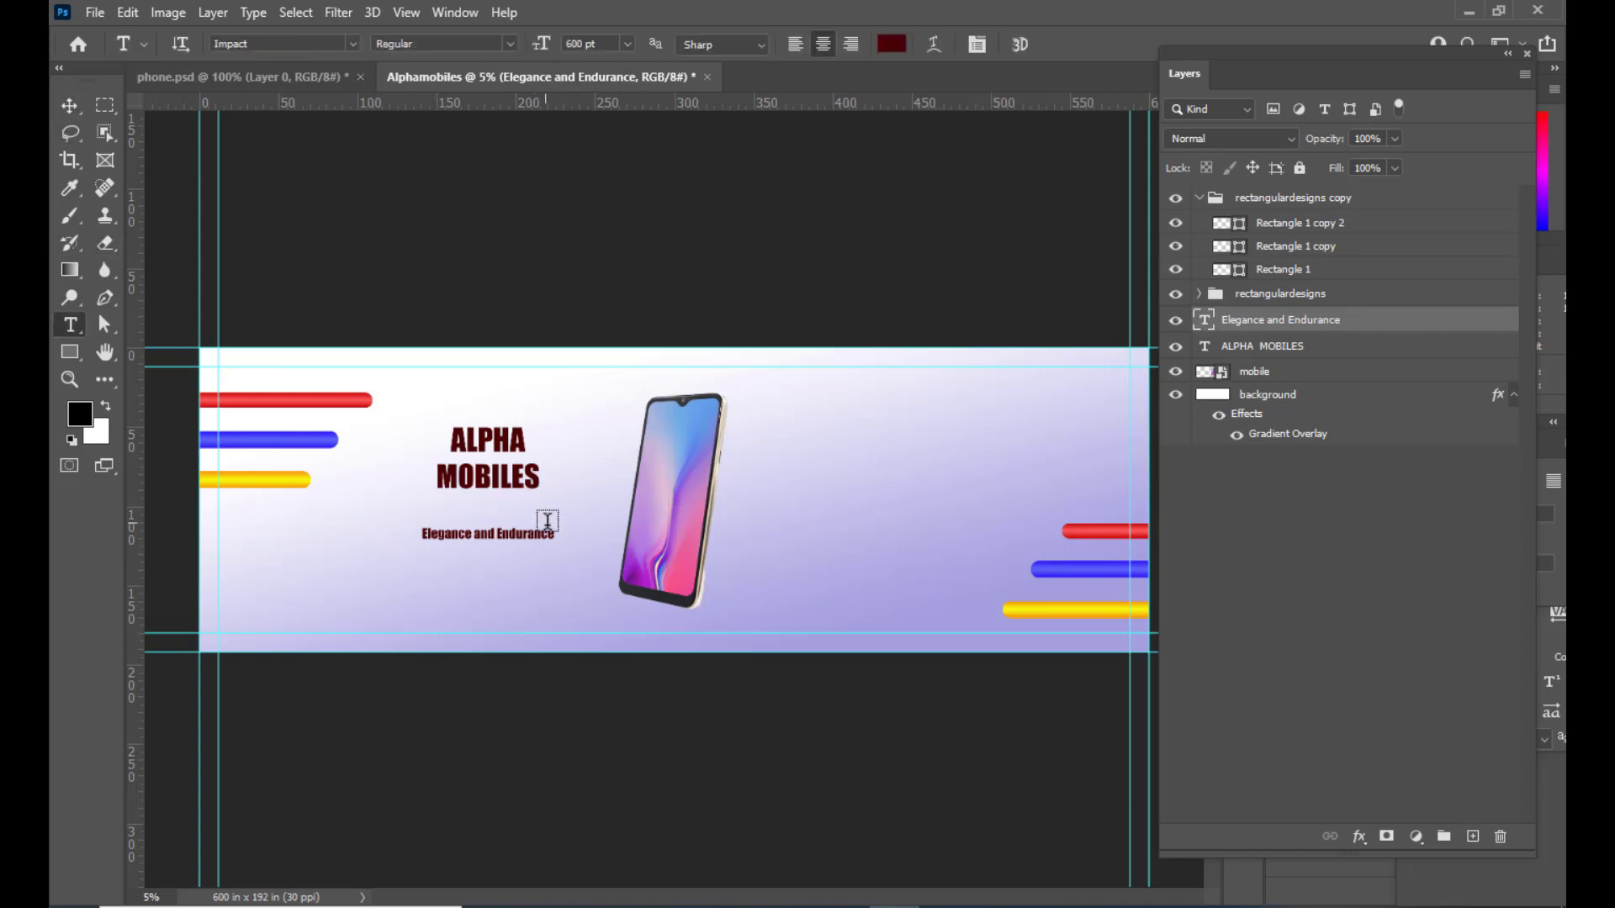
drag(553, 533, 395, 507)
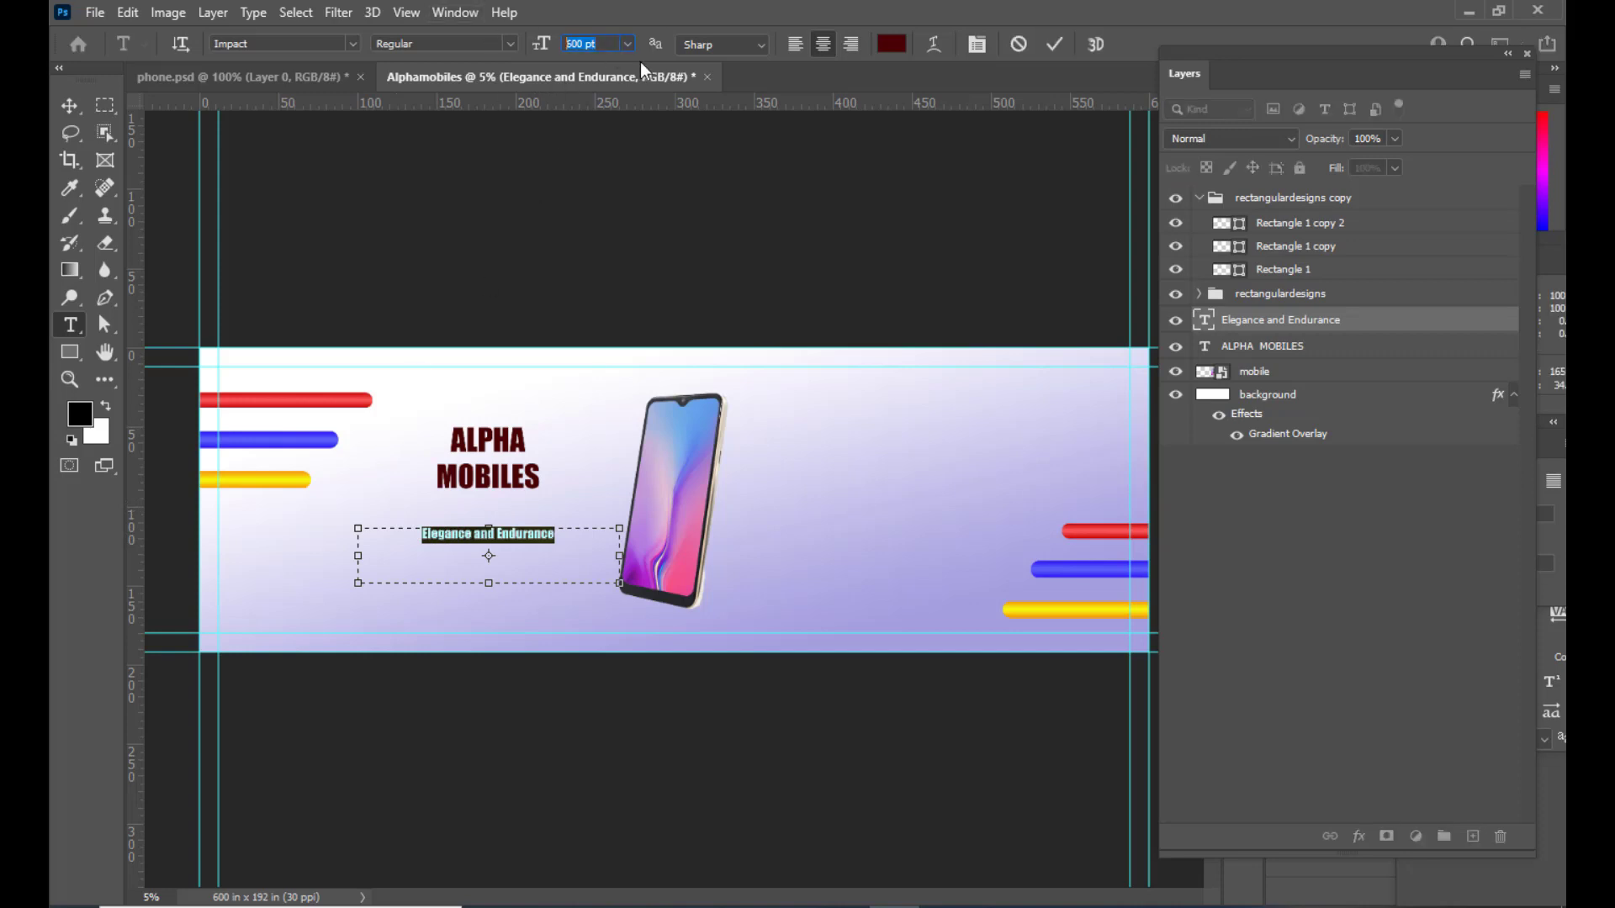
text(800)
key(Return)
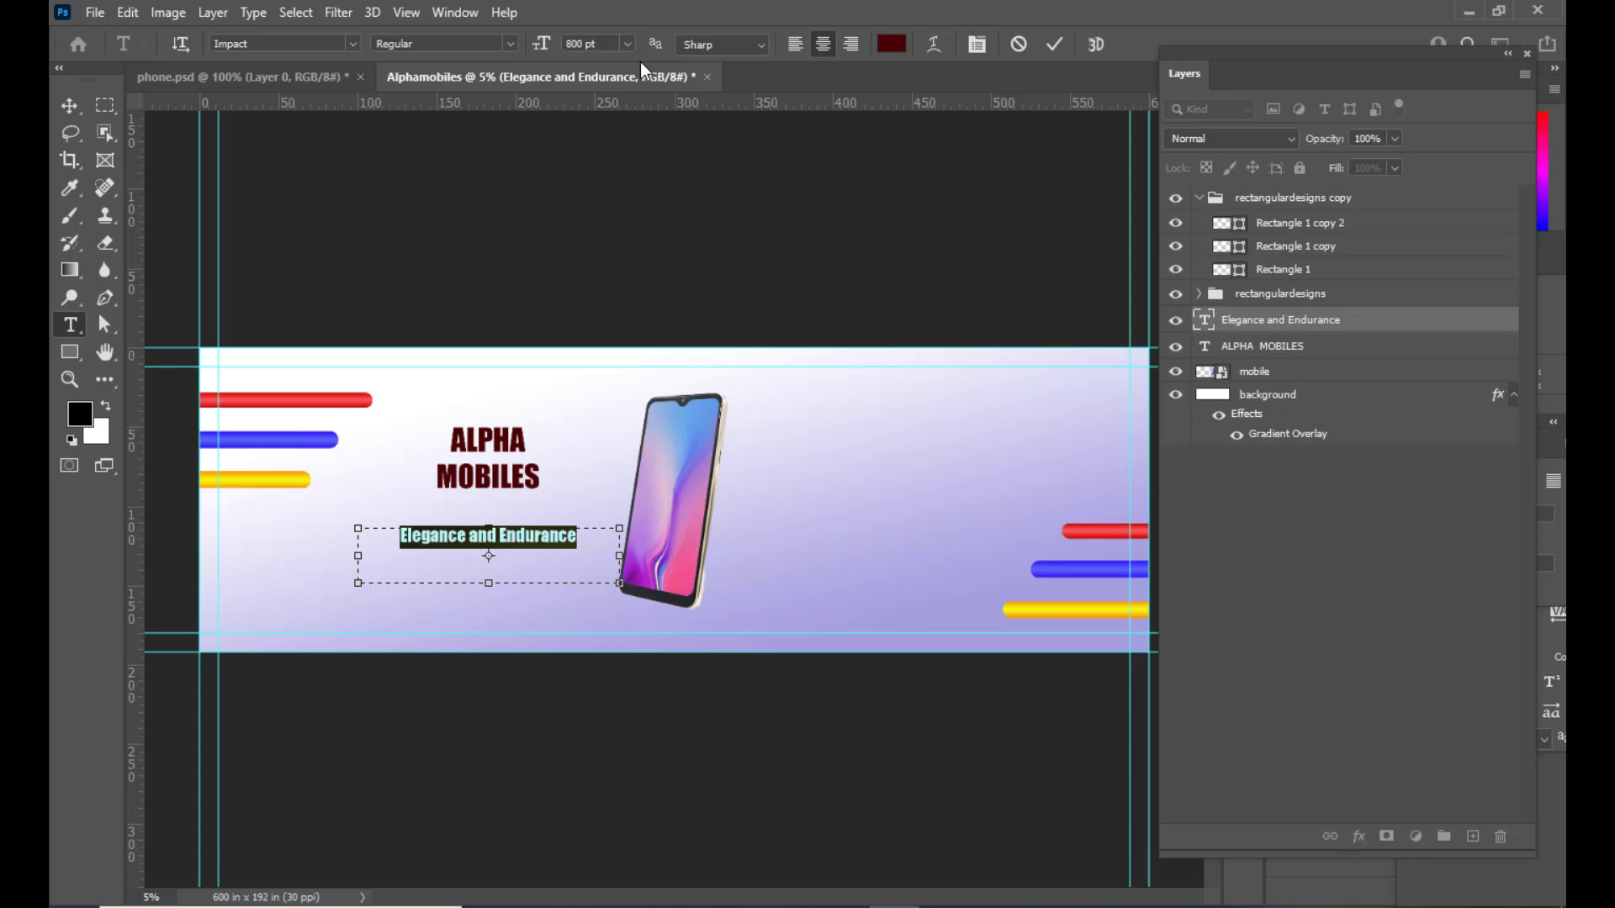
click(70, 105)
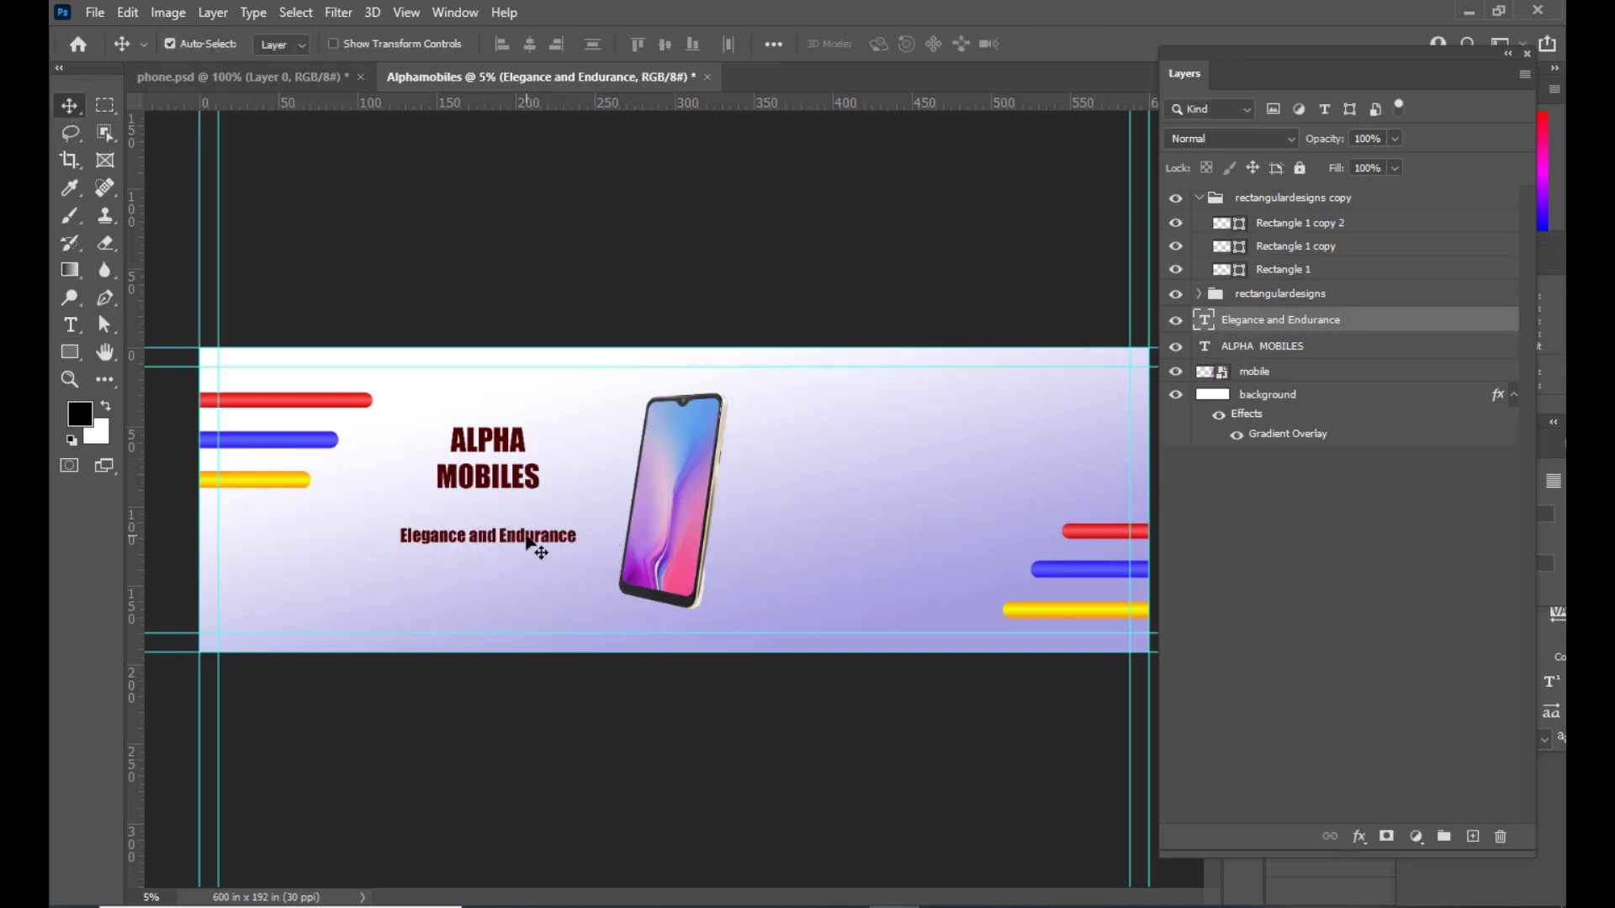
drag(527, 537, 528, 538)
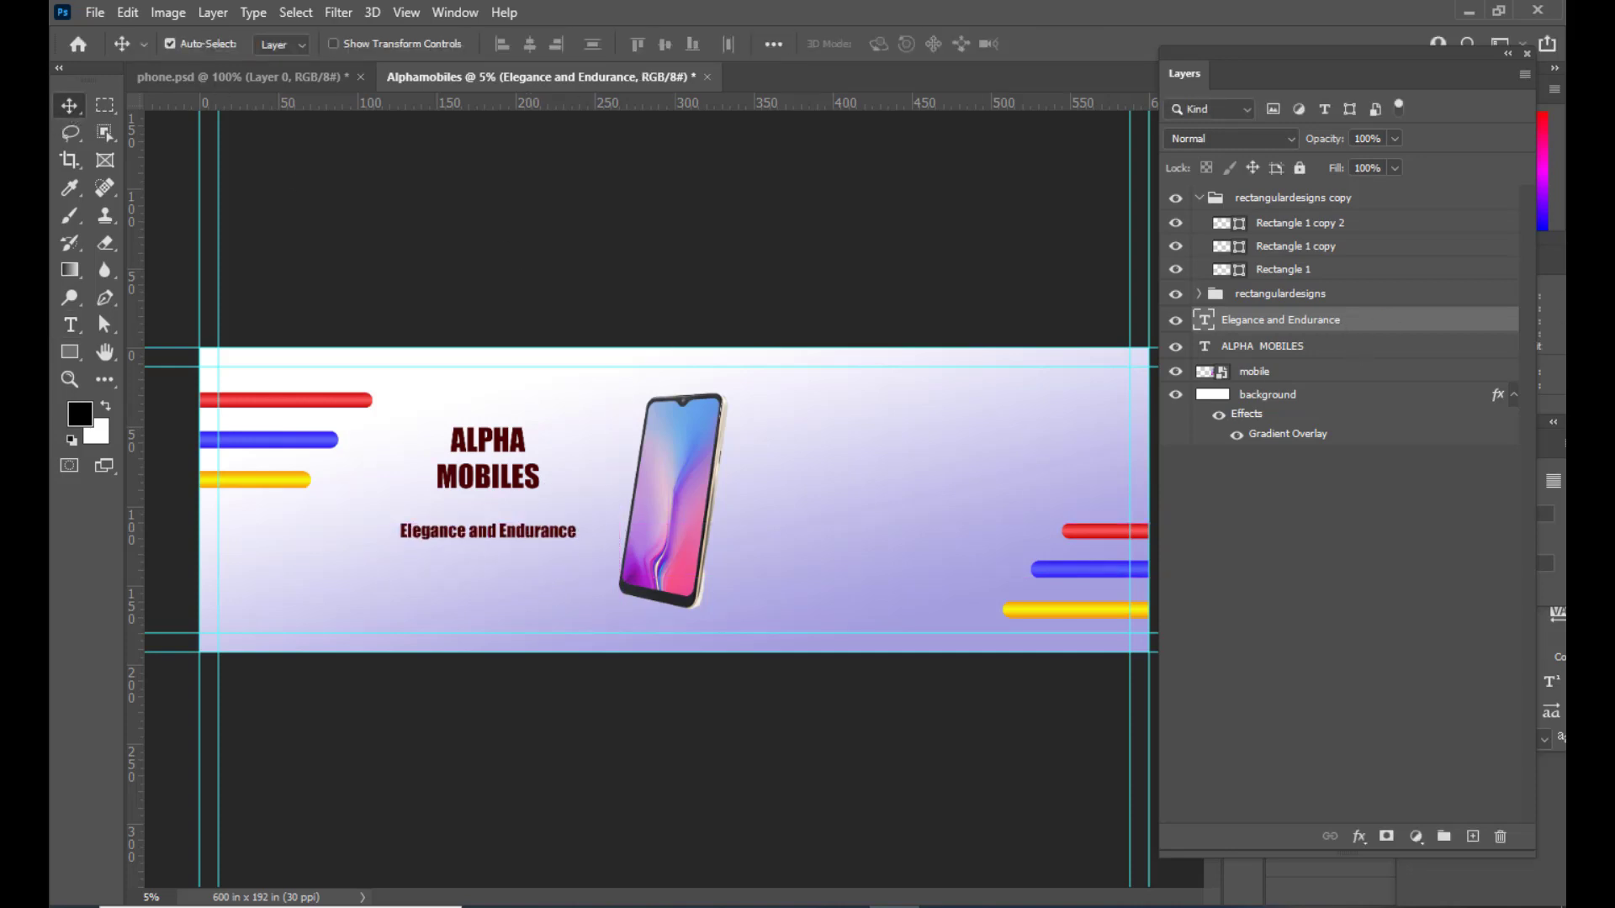
Step: Draw a rectangle with a 0 px corner radius, about 4156 by 978 px, around the "Elegance and Endurance" line
click(69, 352)
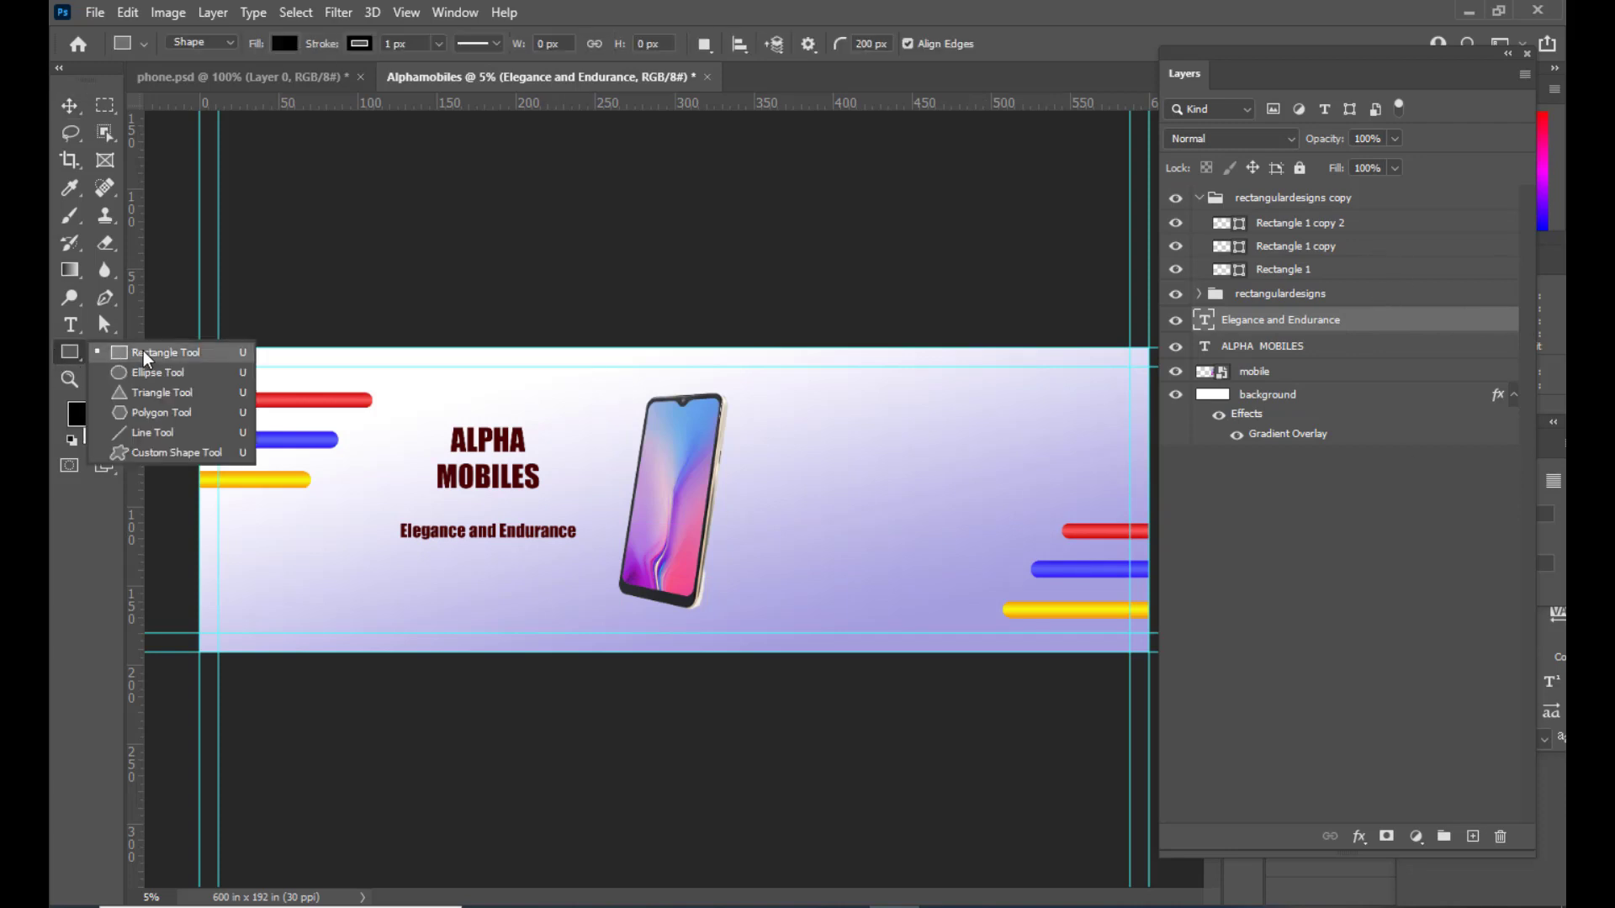
click(145, 357)
click(891, 43)
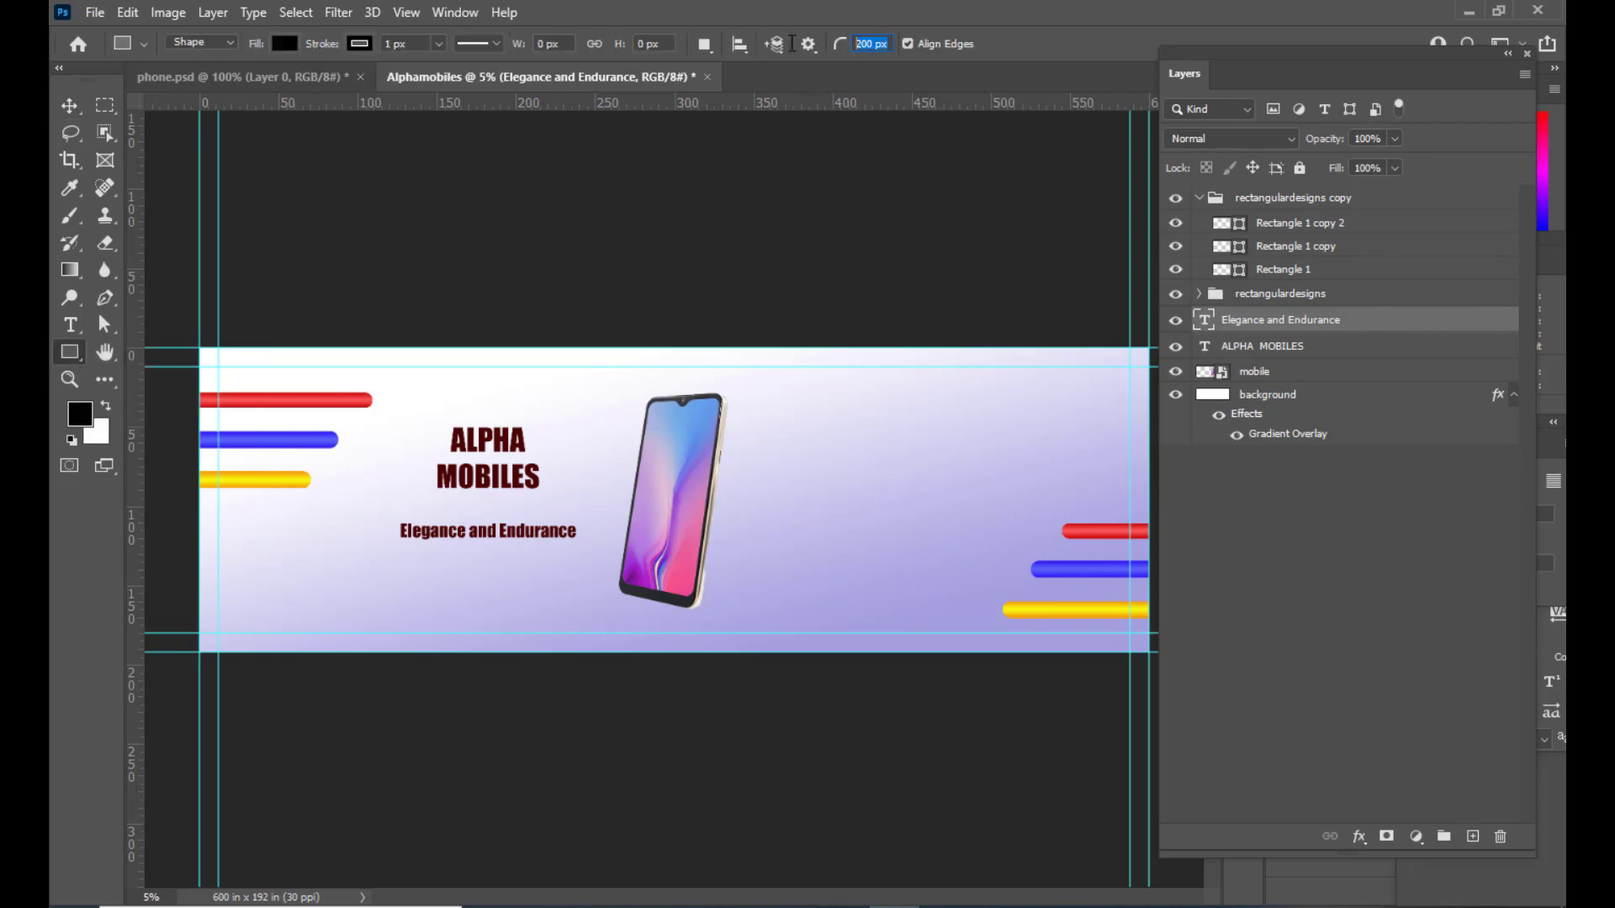
text(0)
key(Return)
drag(377, 507, 597, 557)
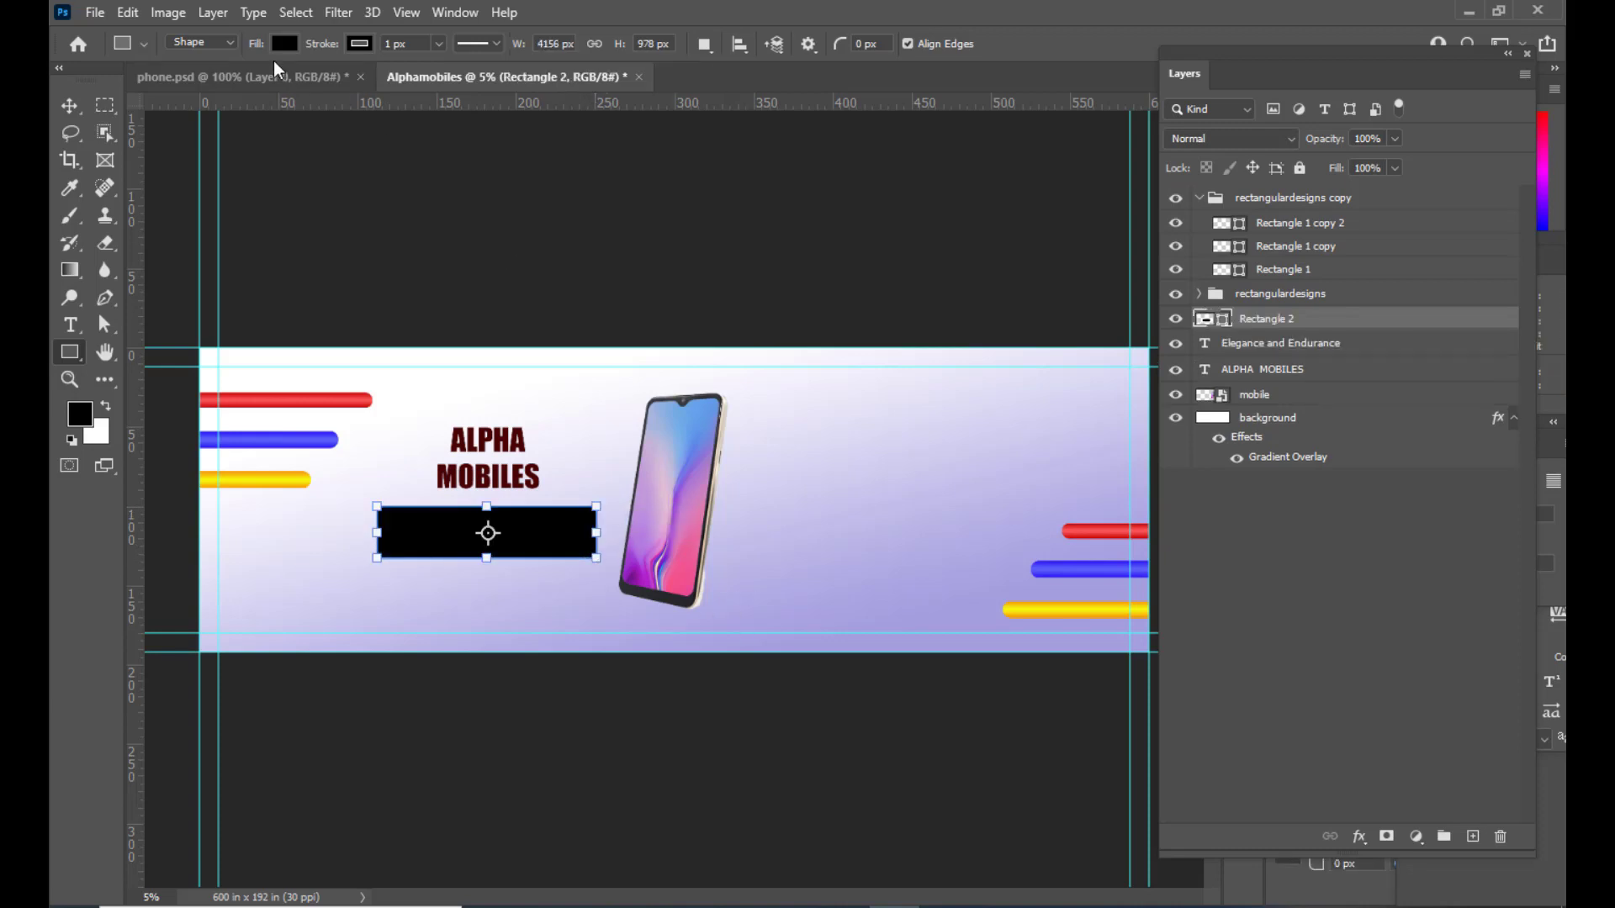
Step: Remove the rectangle's fill and give it a dark maroon stroke 11.35 px wide
click(286, 44)
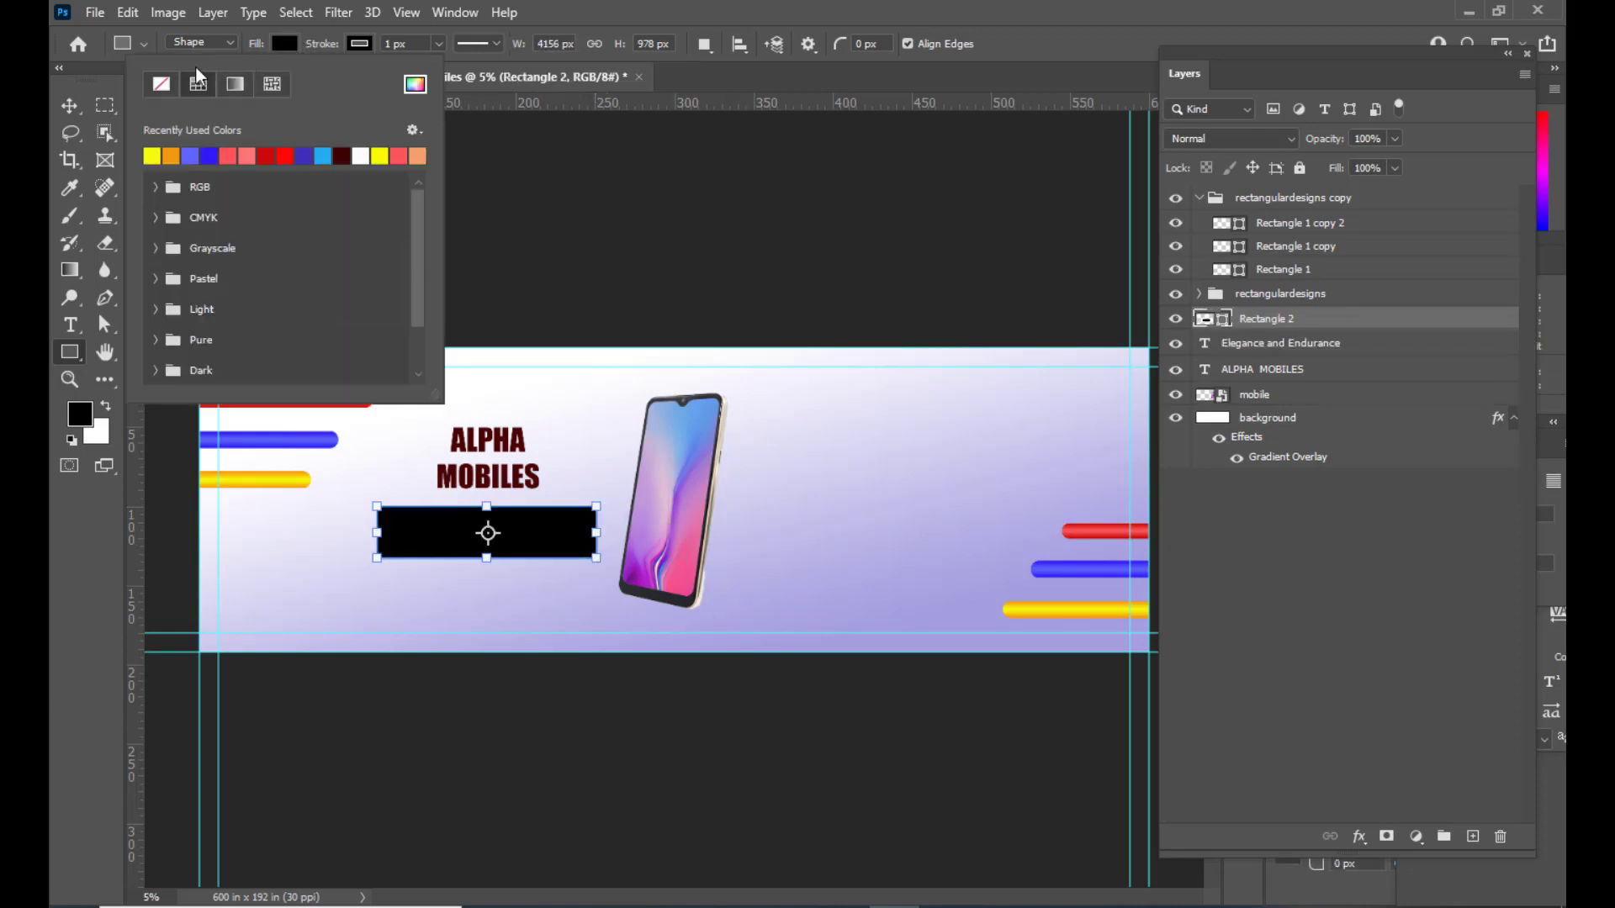
click(162, 84)
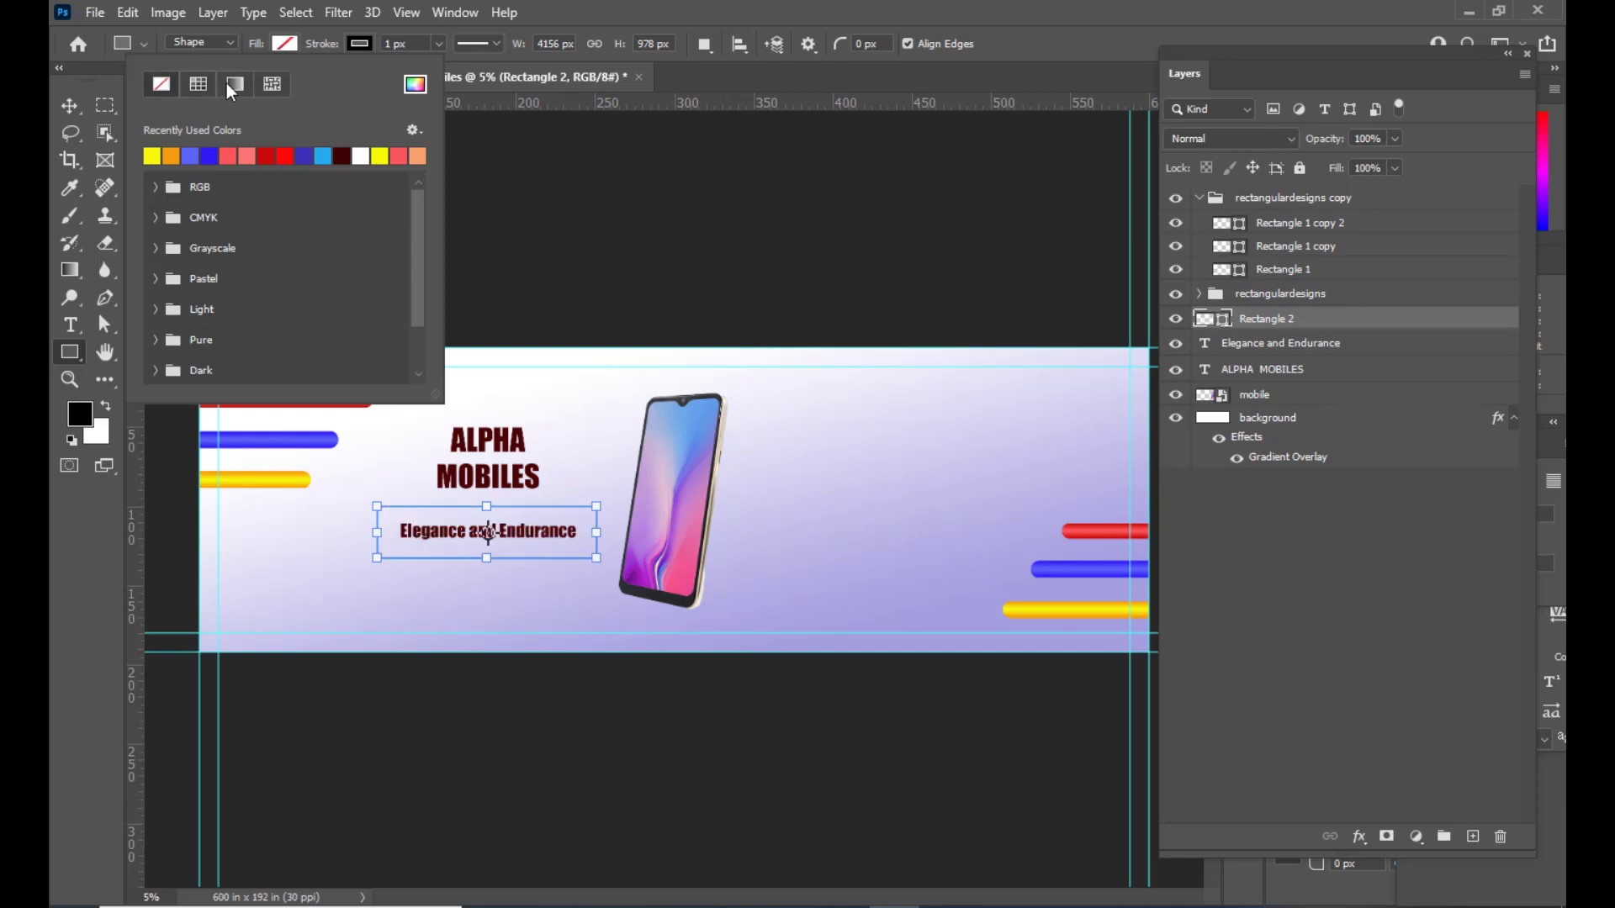
click(358, 44)
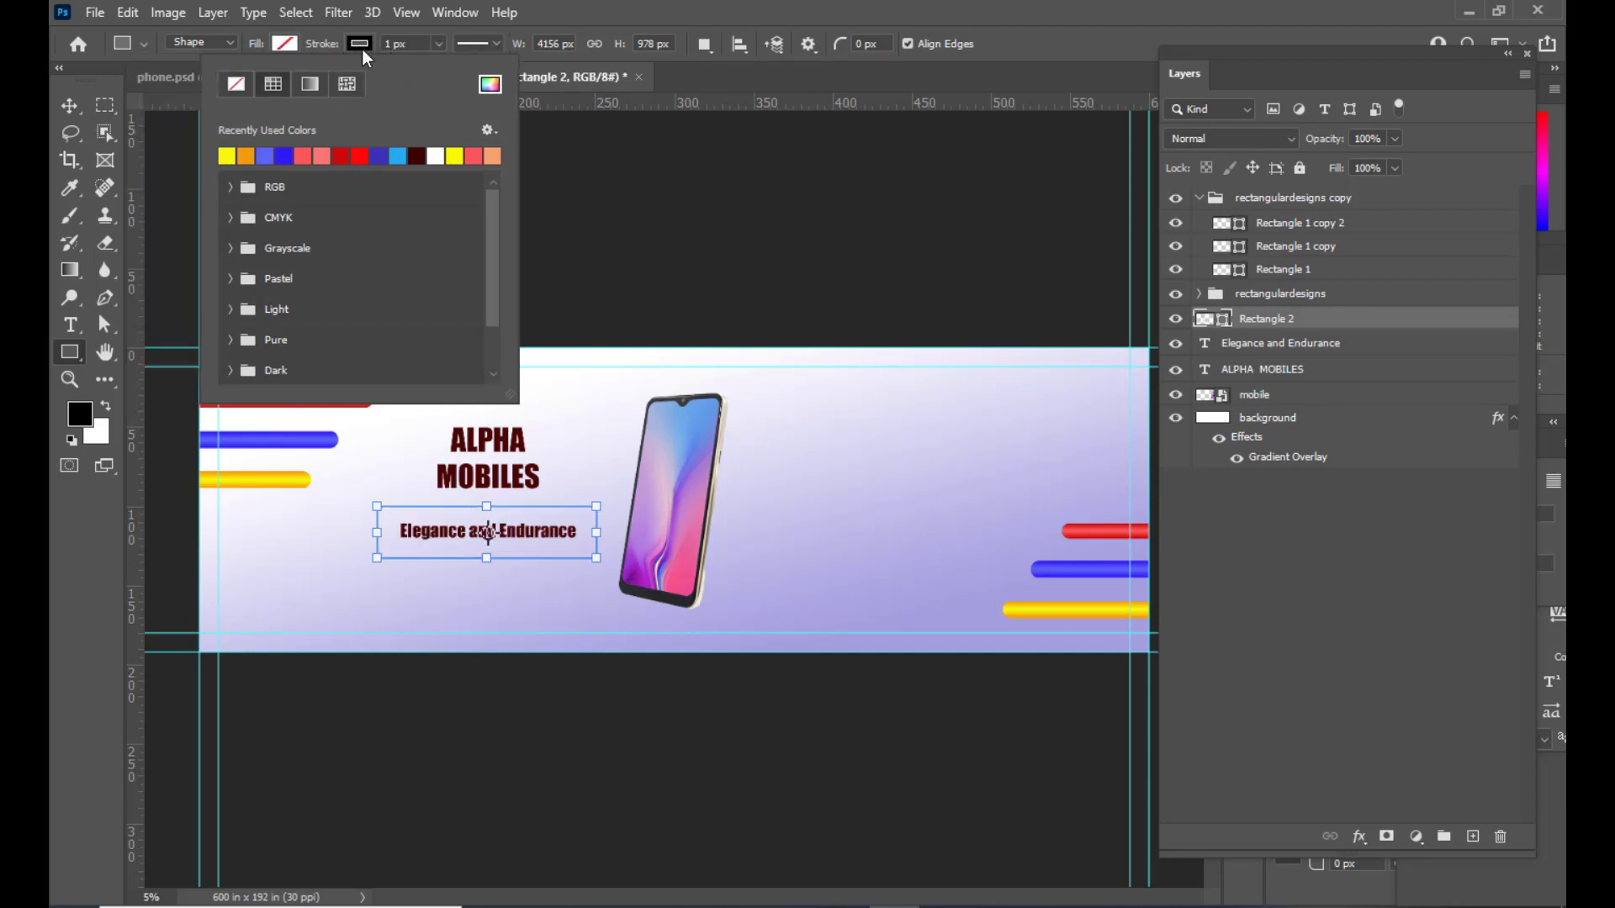
click(417, 155)
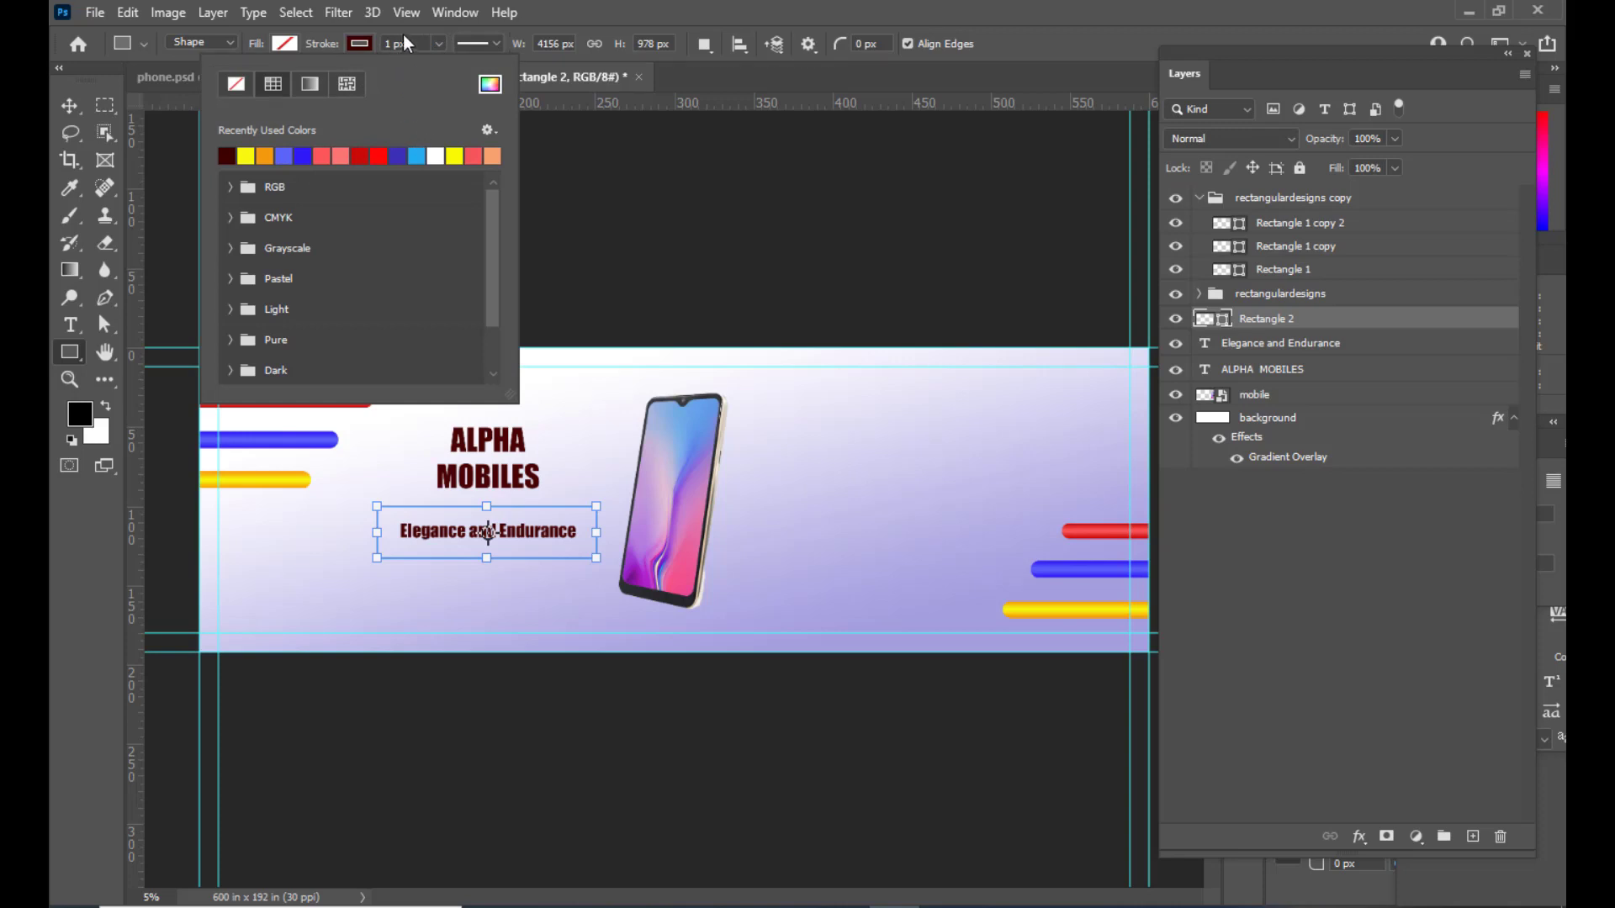
click(436, 45)
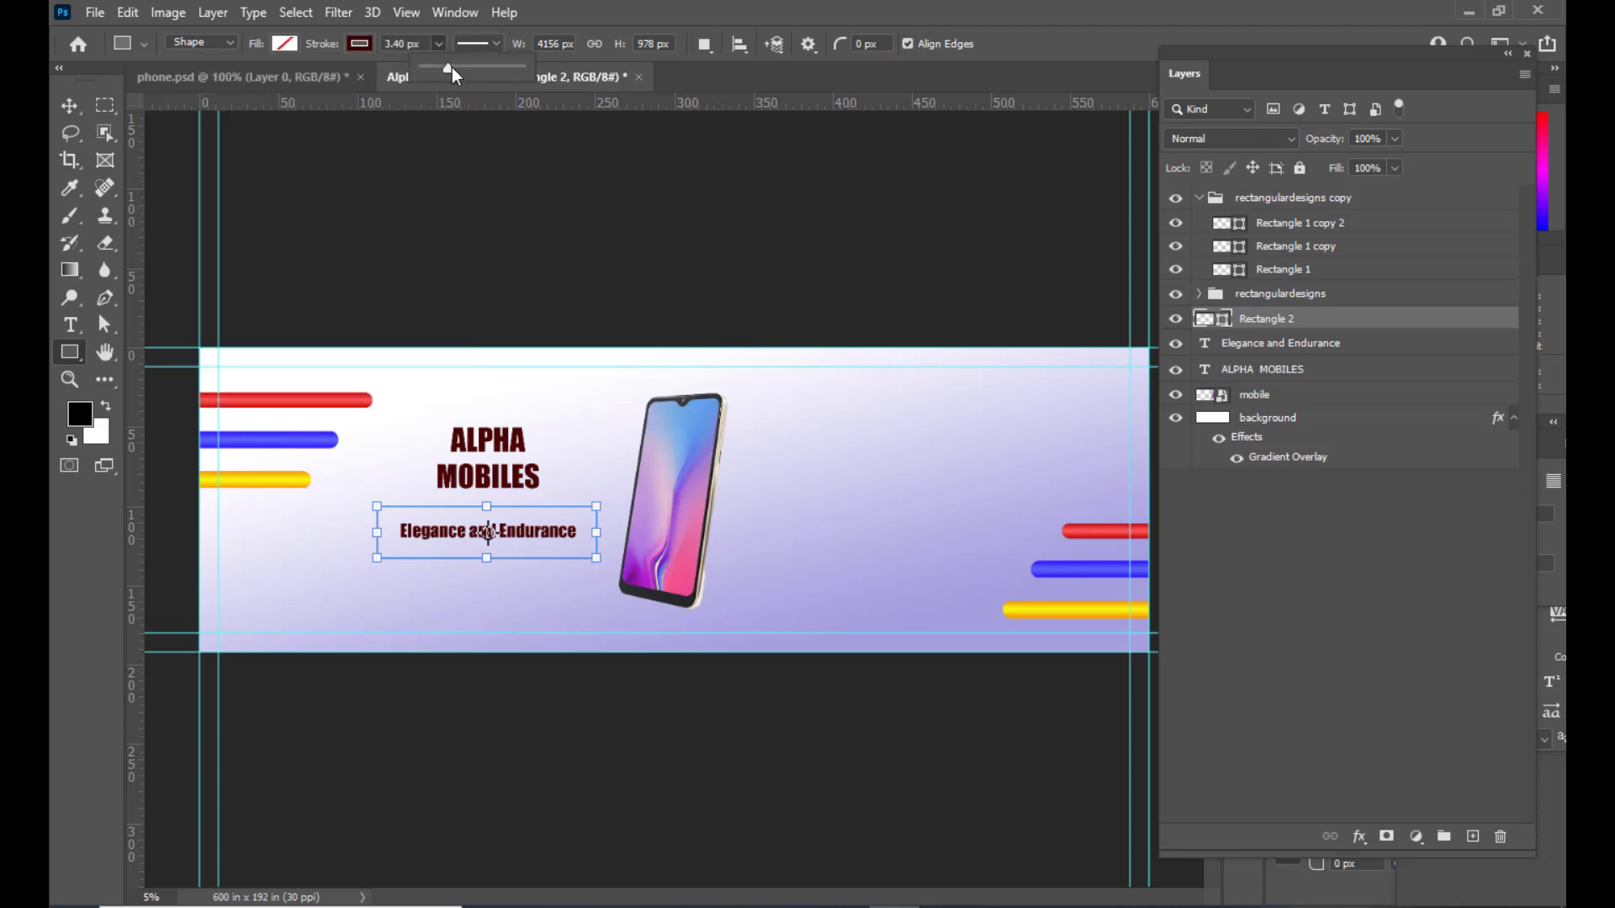
drag(452, 67, 481, 64)
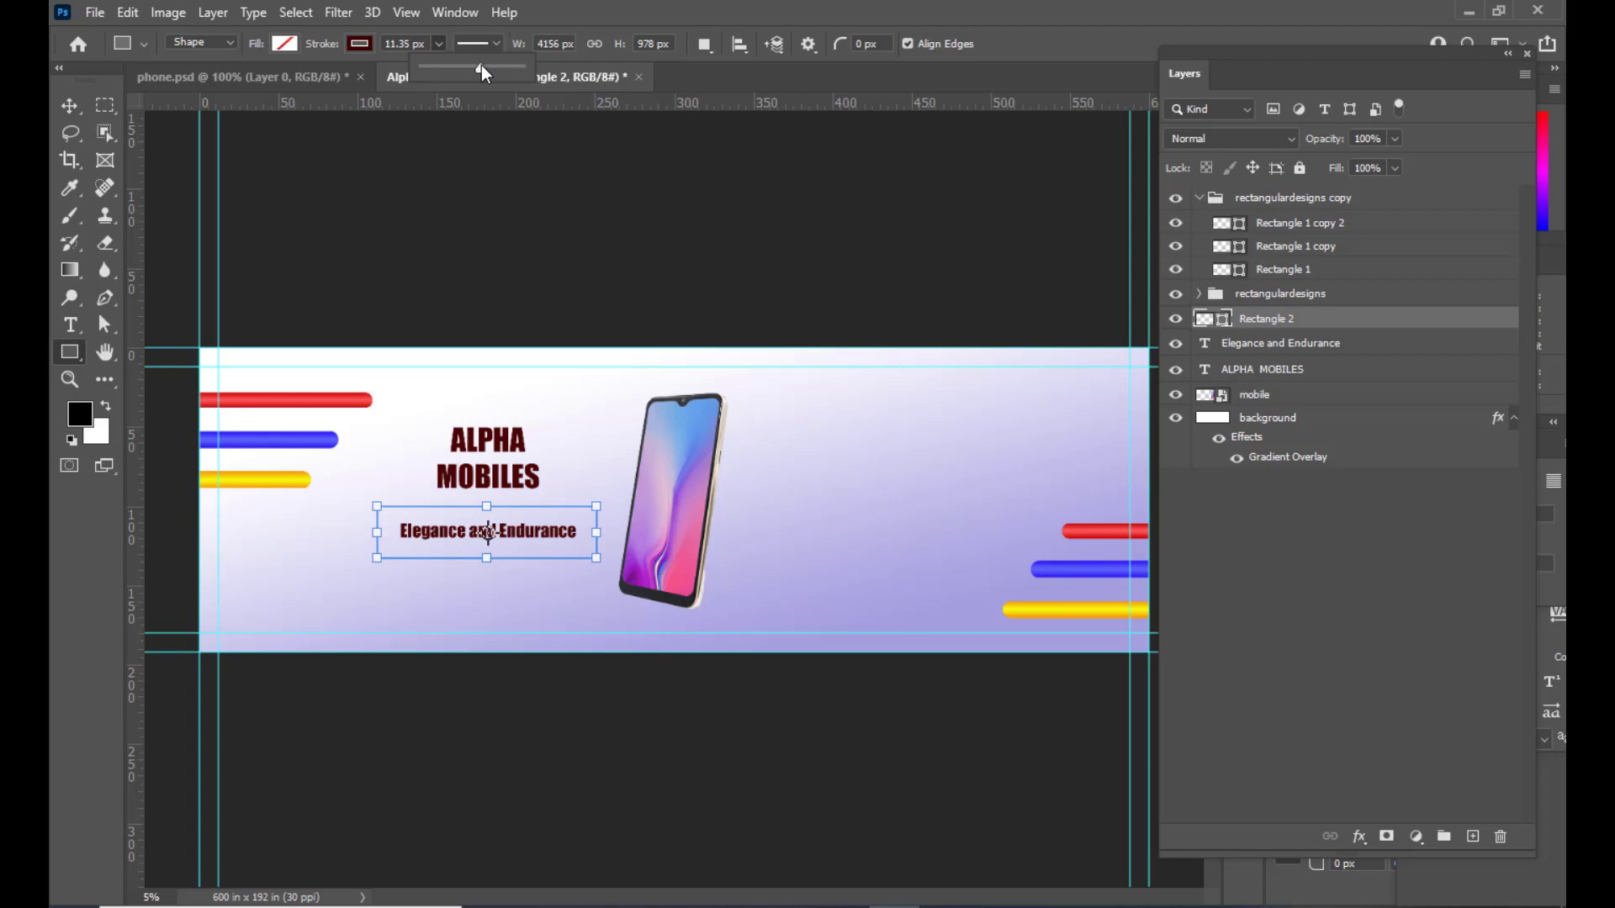
click(70, 106)
Step: Switch to the POSTERCONTENT file in Notepad, copy the lines from "Explore" to "Hurry!", and minimise it to return to Photoshop
key(alt+Tab)
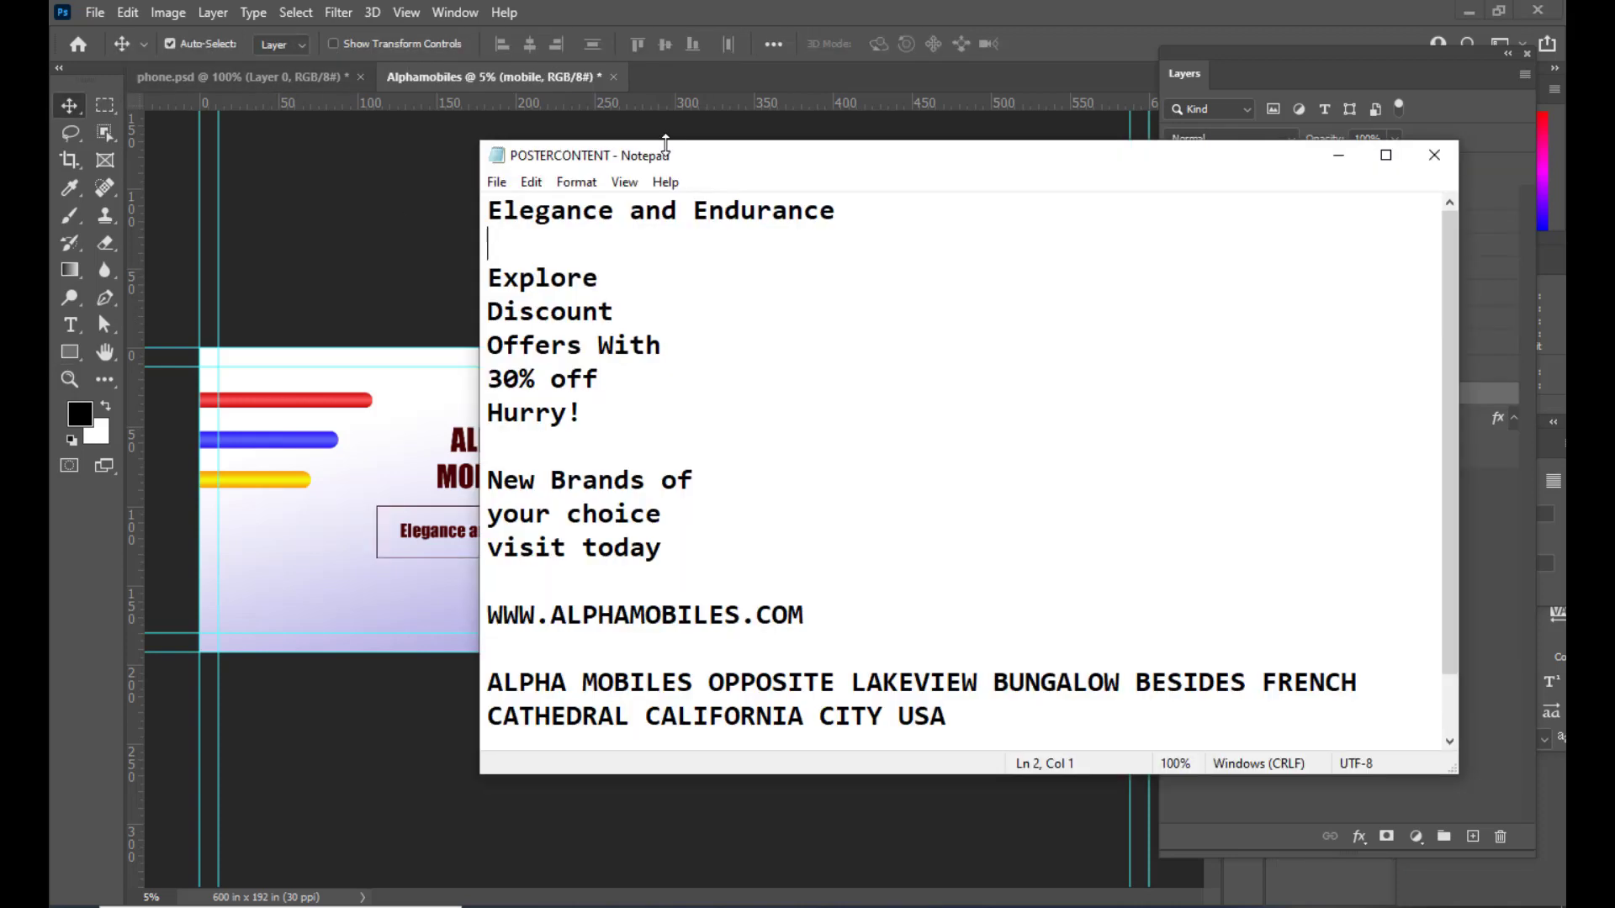
drag(664, 153, 724, 143)
drag(554, 271, 658, 404)
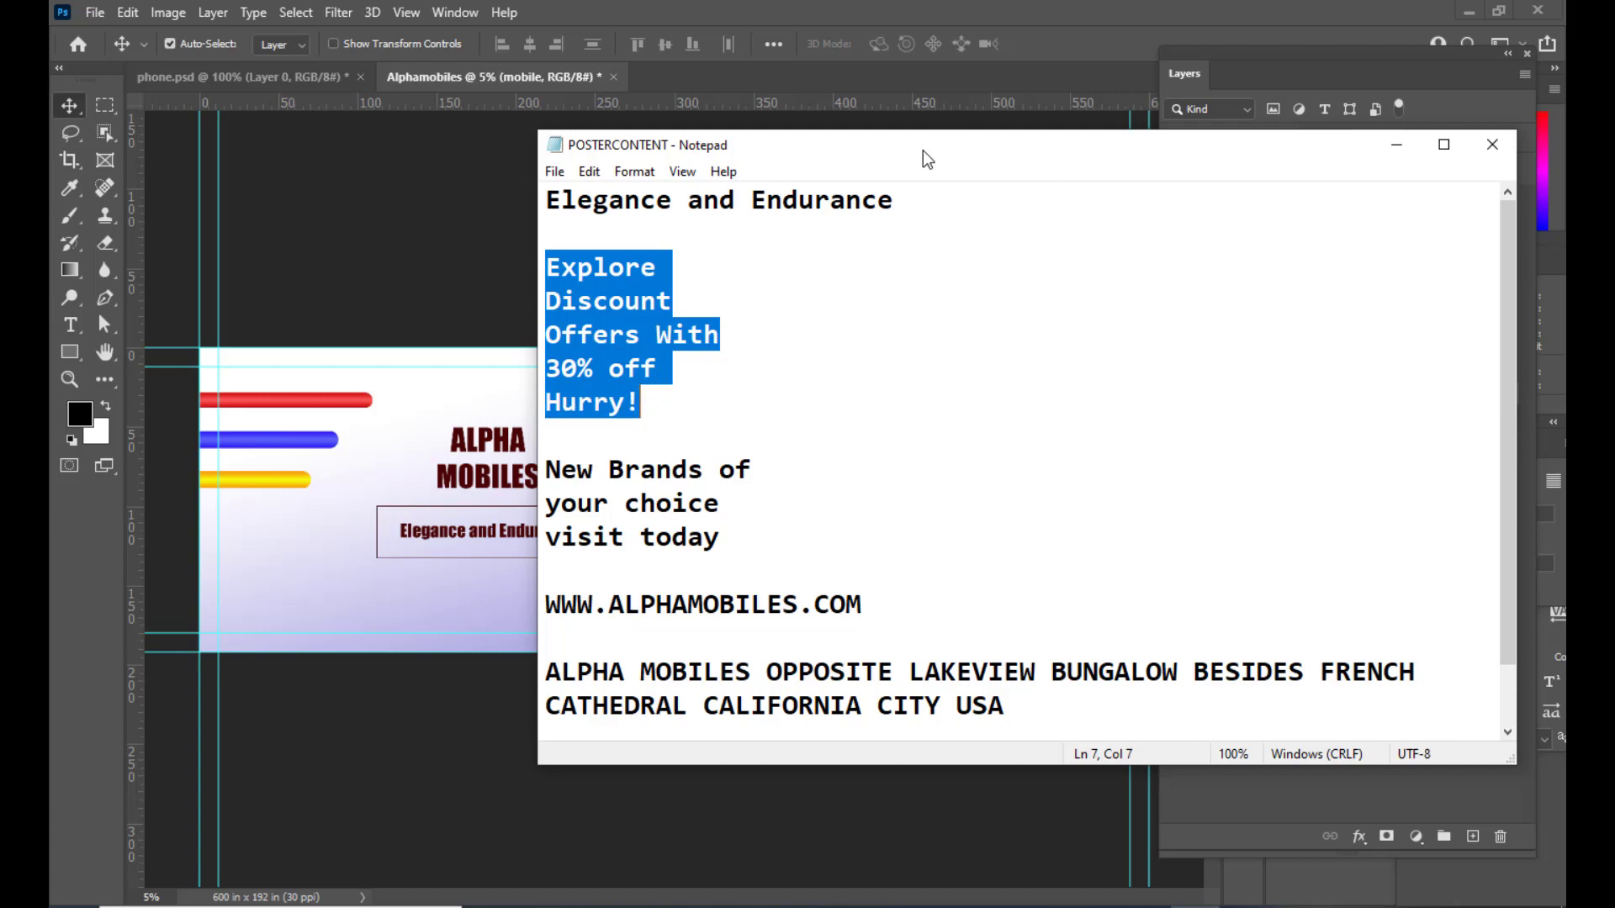
drag(922, 149, 916, 149)
right_click(615, 293)
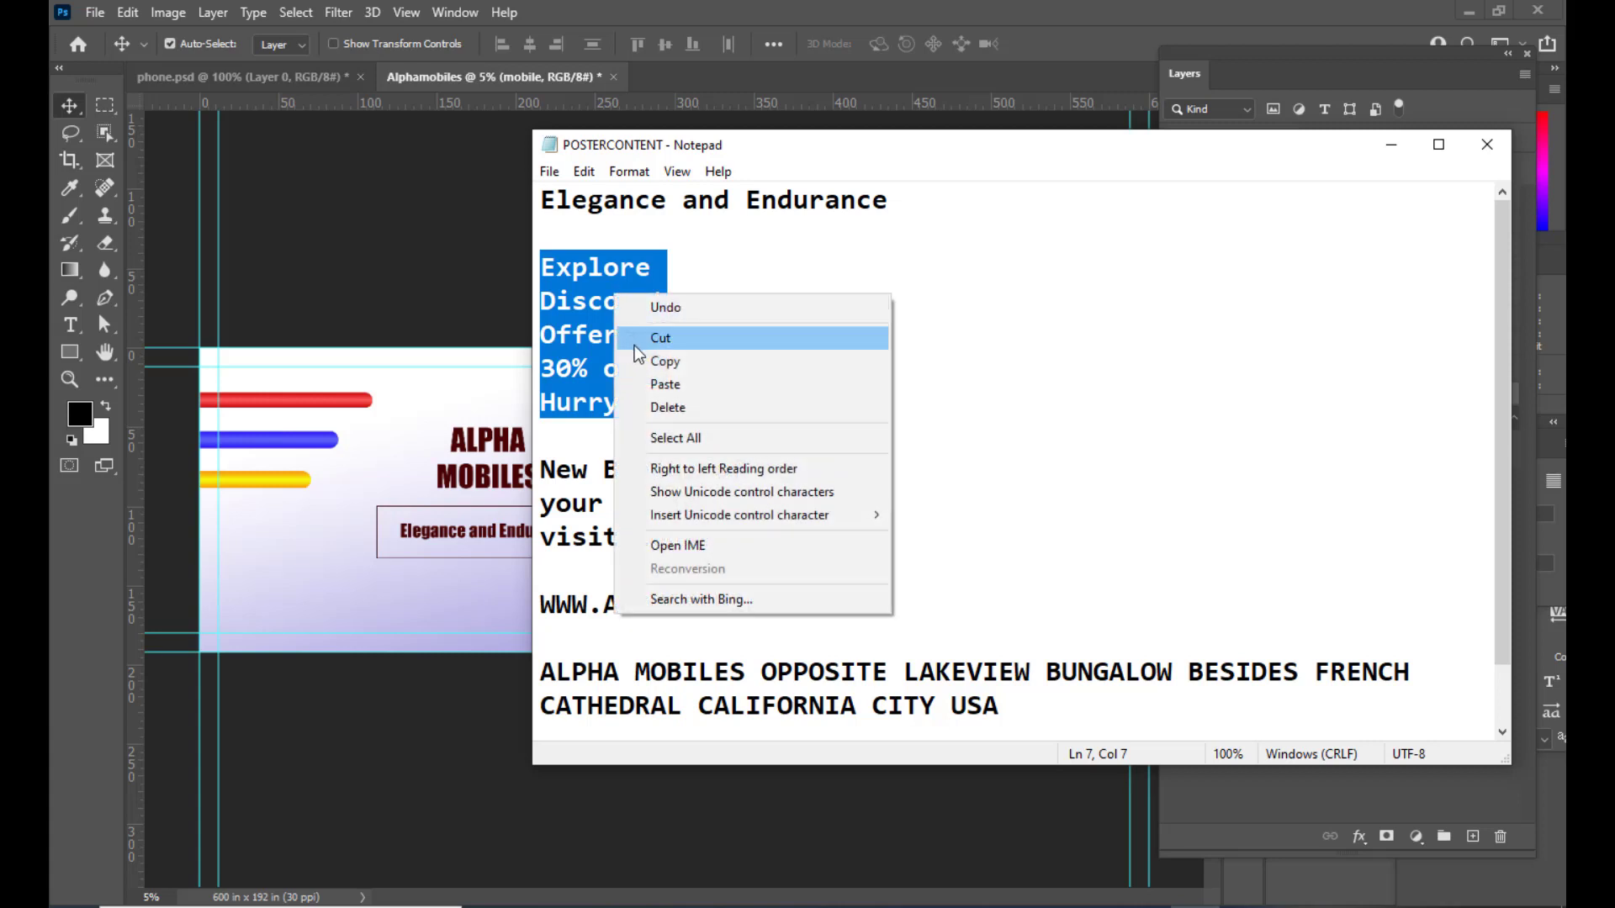
click(650, 359)
click(1393, 137)
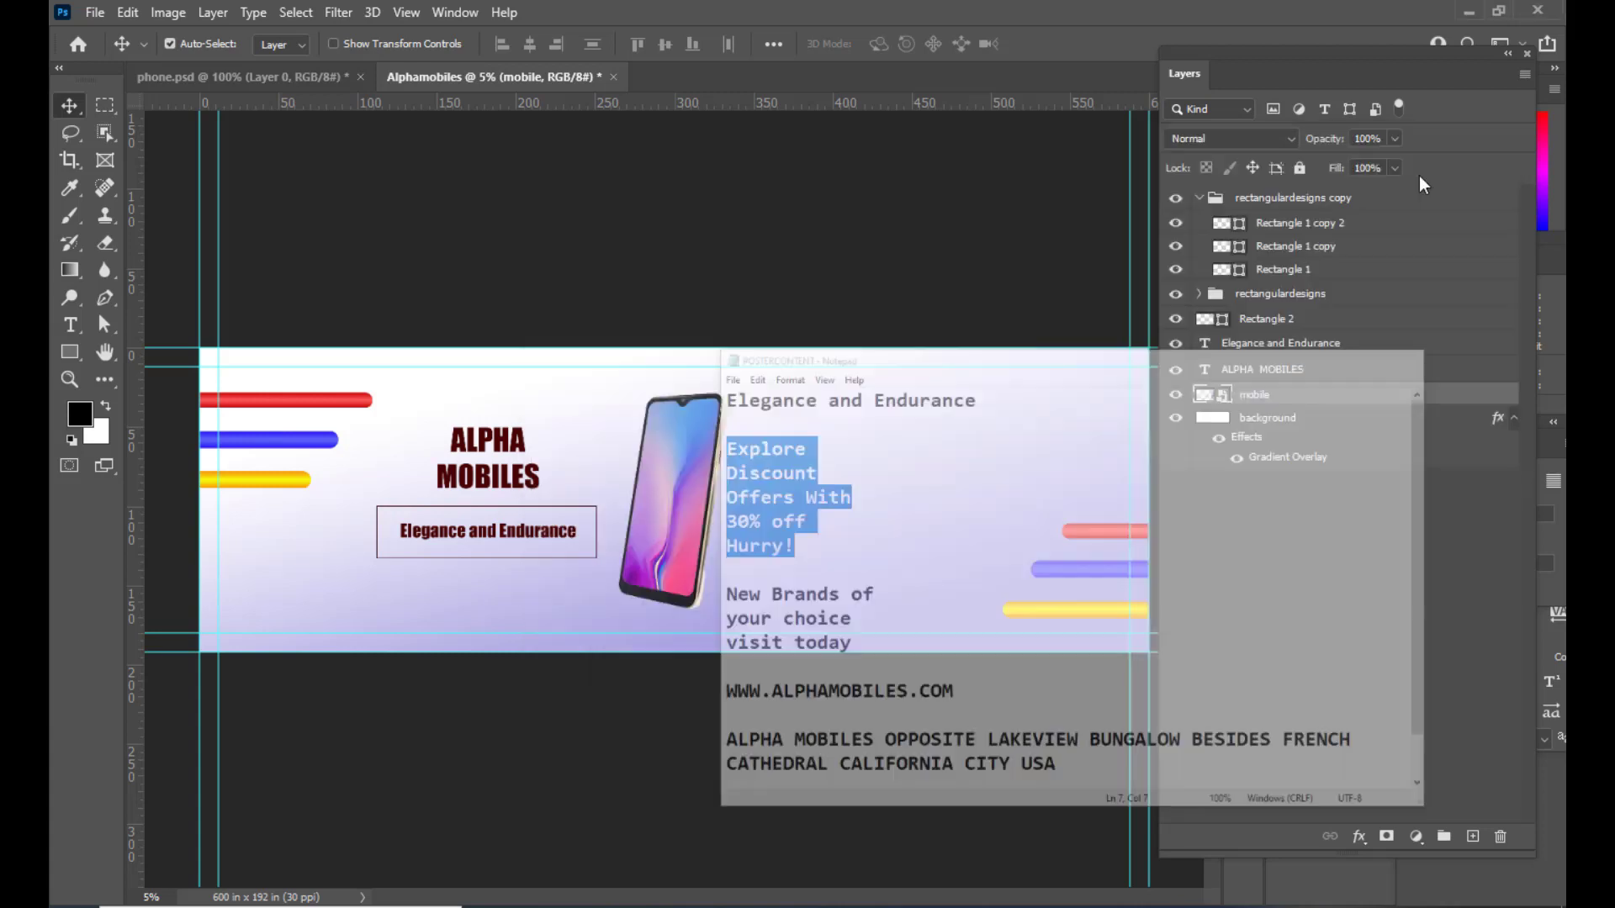
Step: Draw a circle about 2511 px in diameter on the banner just to the right of the phone
click(70, 351)
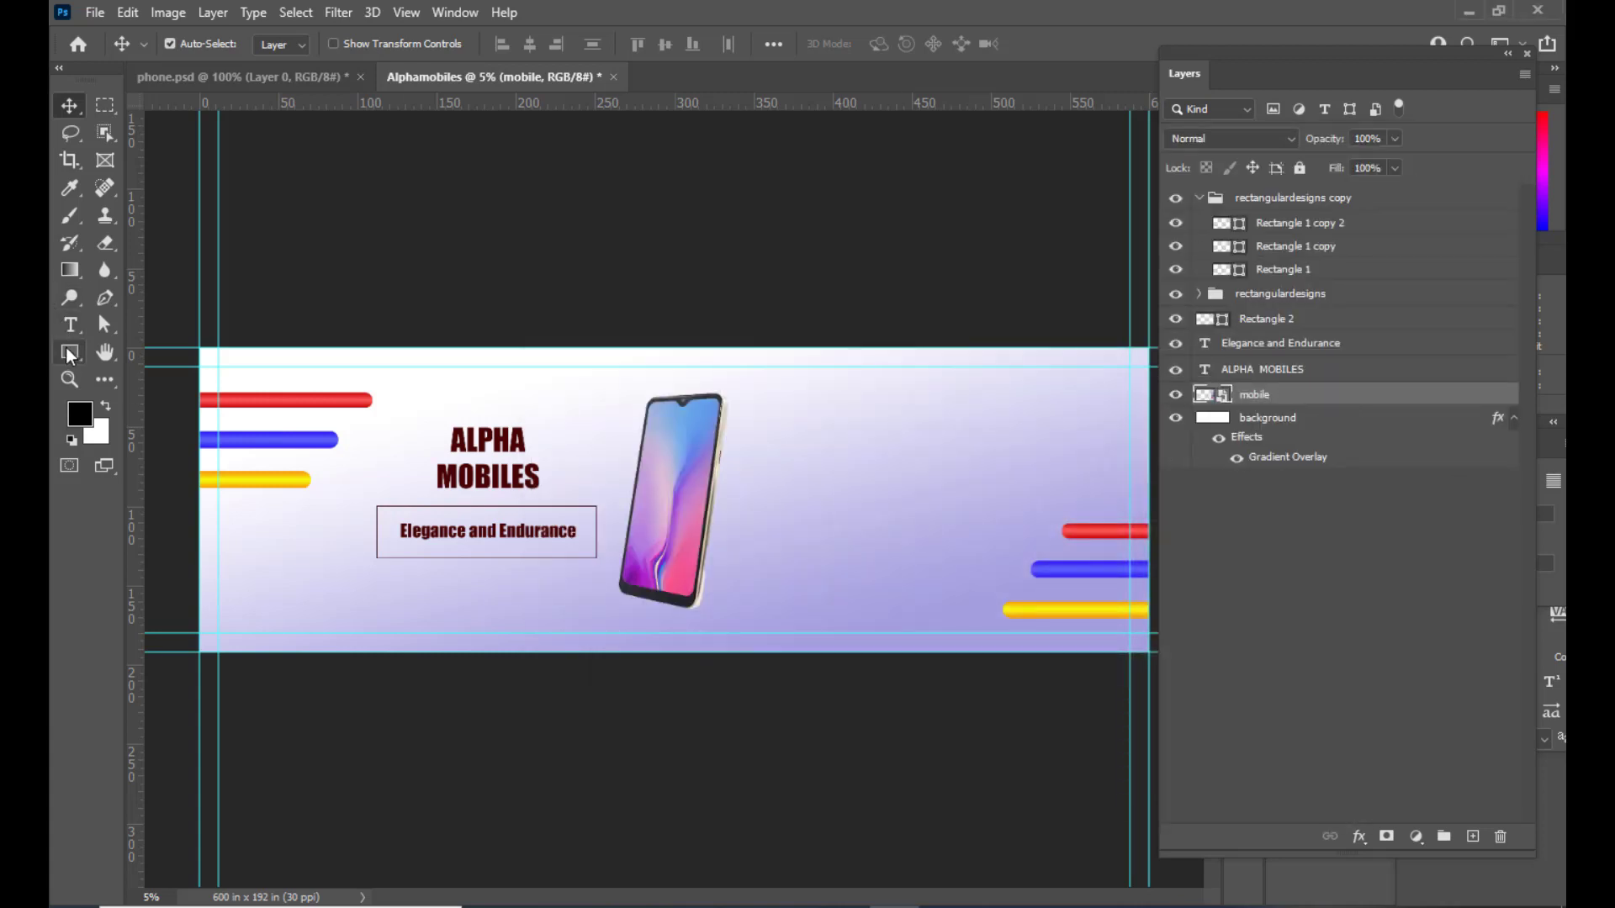
click(153, 375)
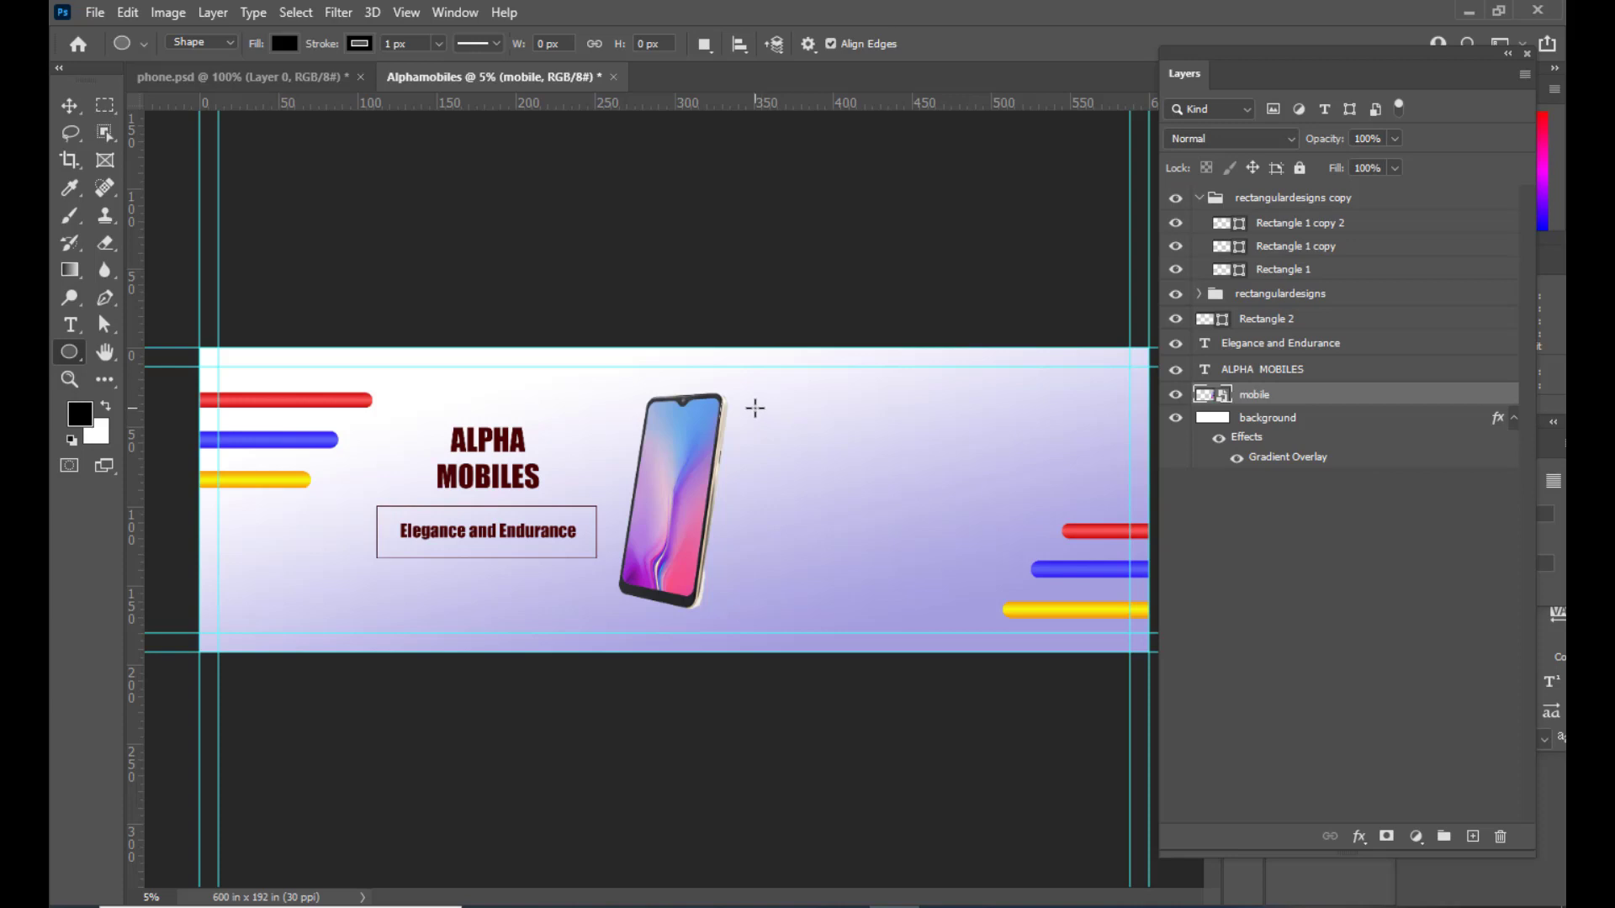
drag(754, 407, 890, 540)
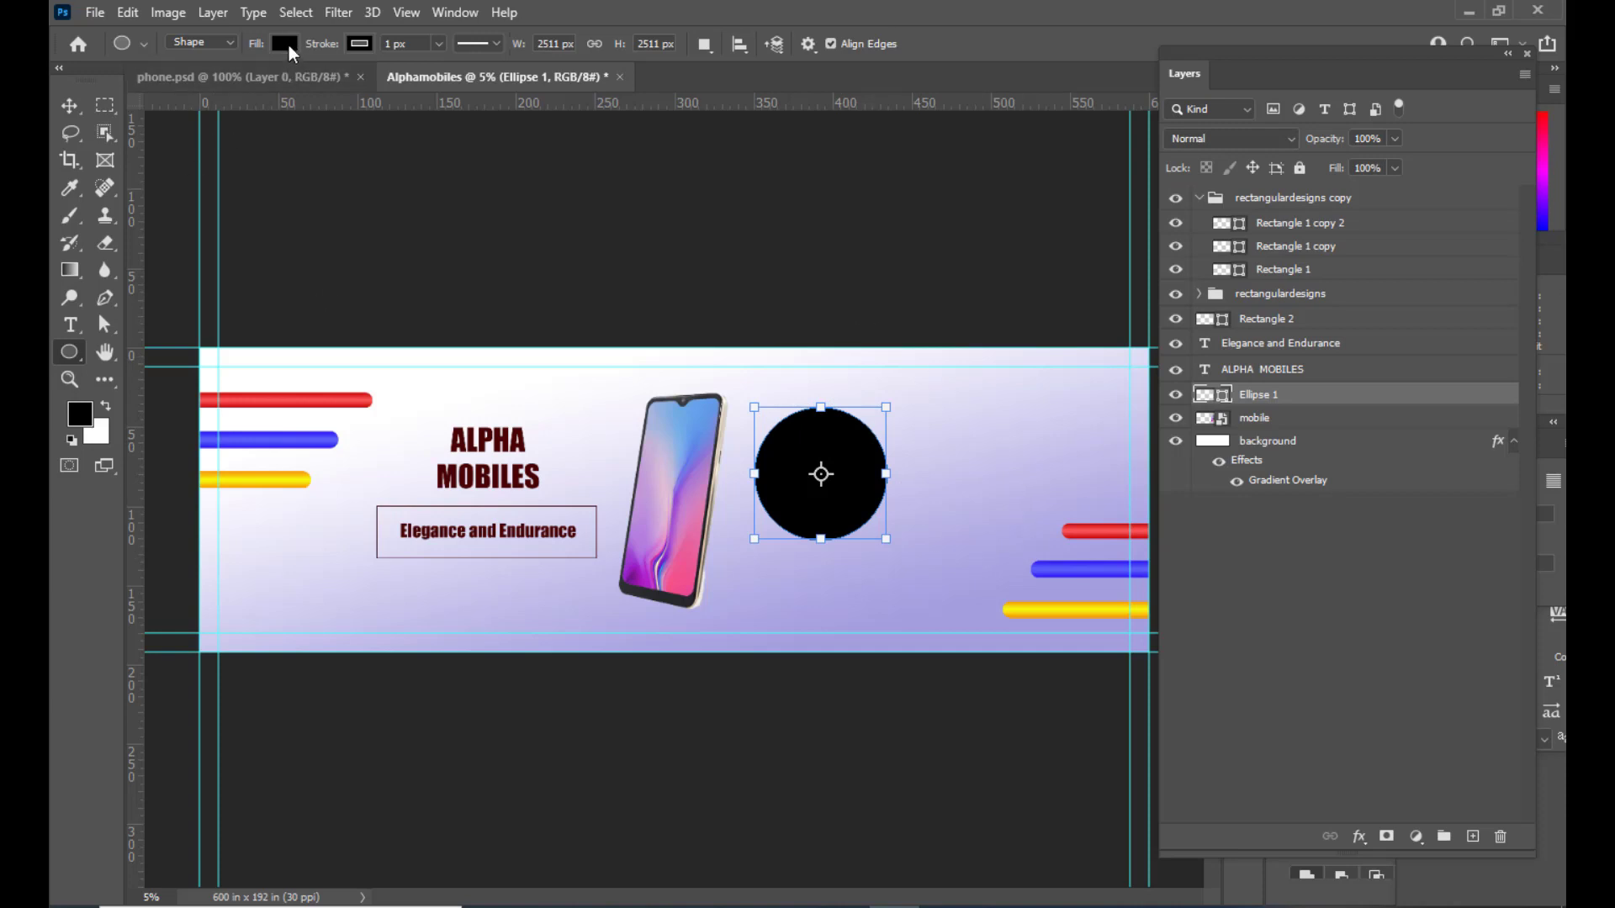
Step: Fill the circle beside the phone with a linear gradient from dark red to light red #f97e7e
click(286, 43)
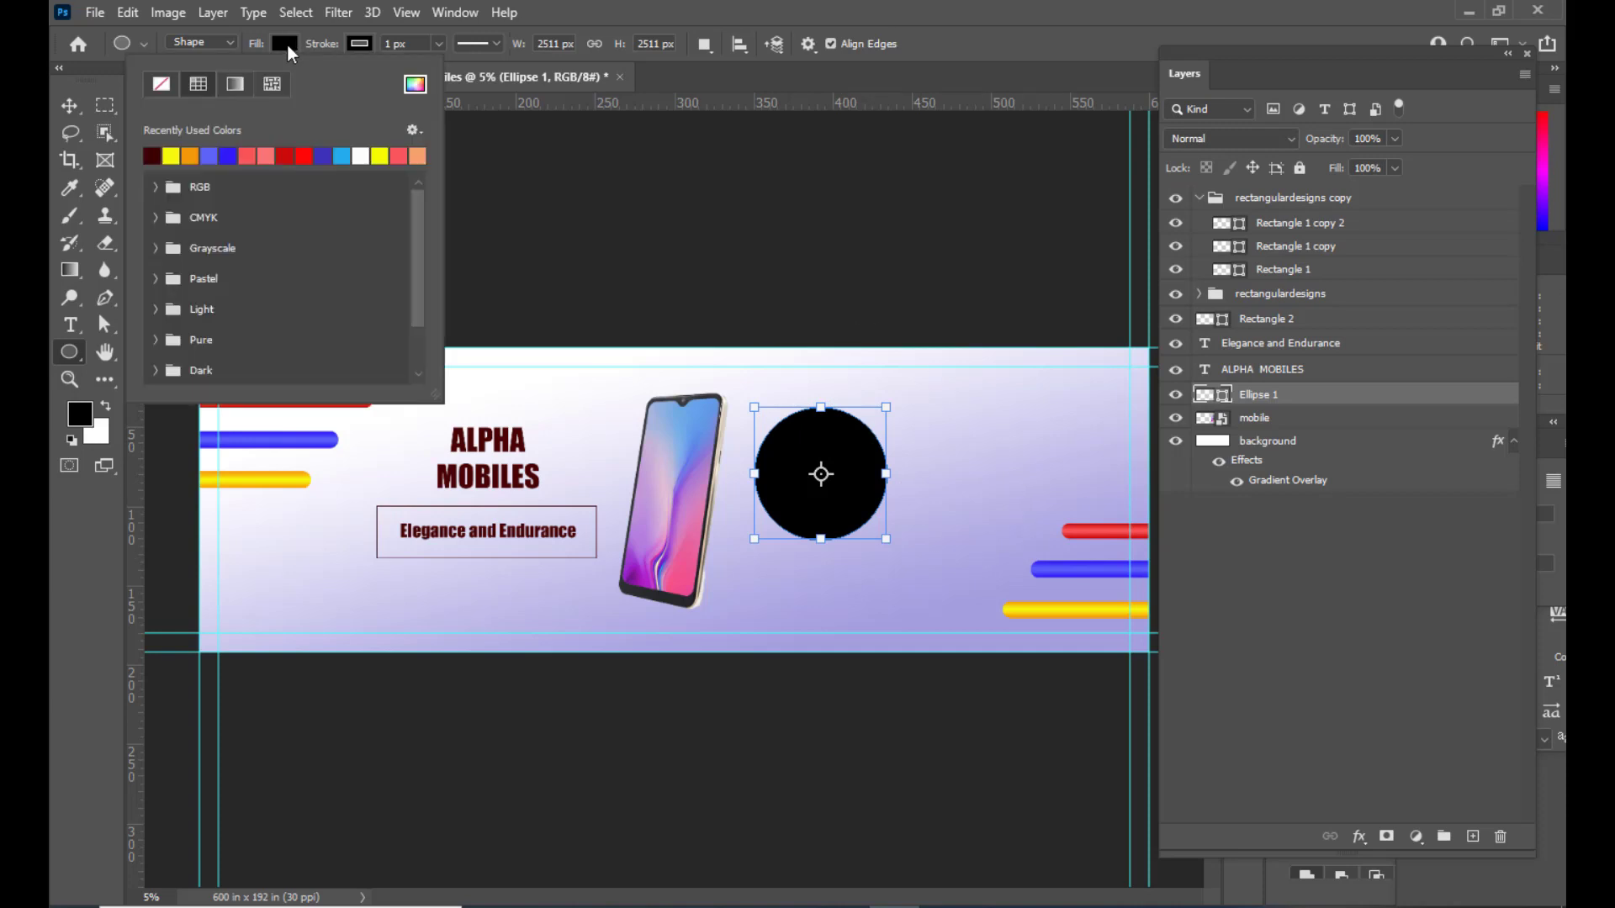
click(235, 83)
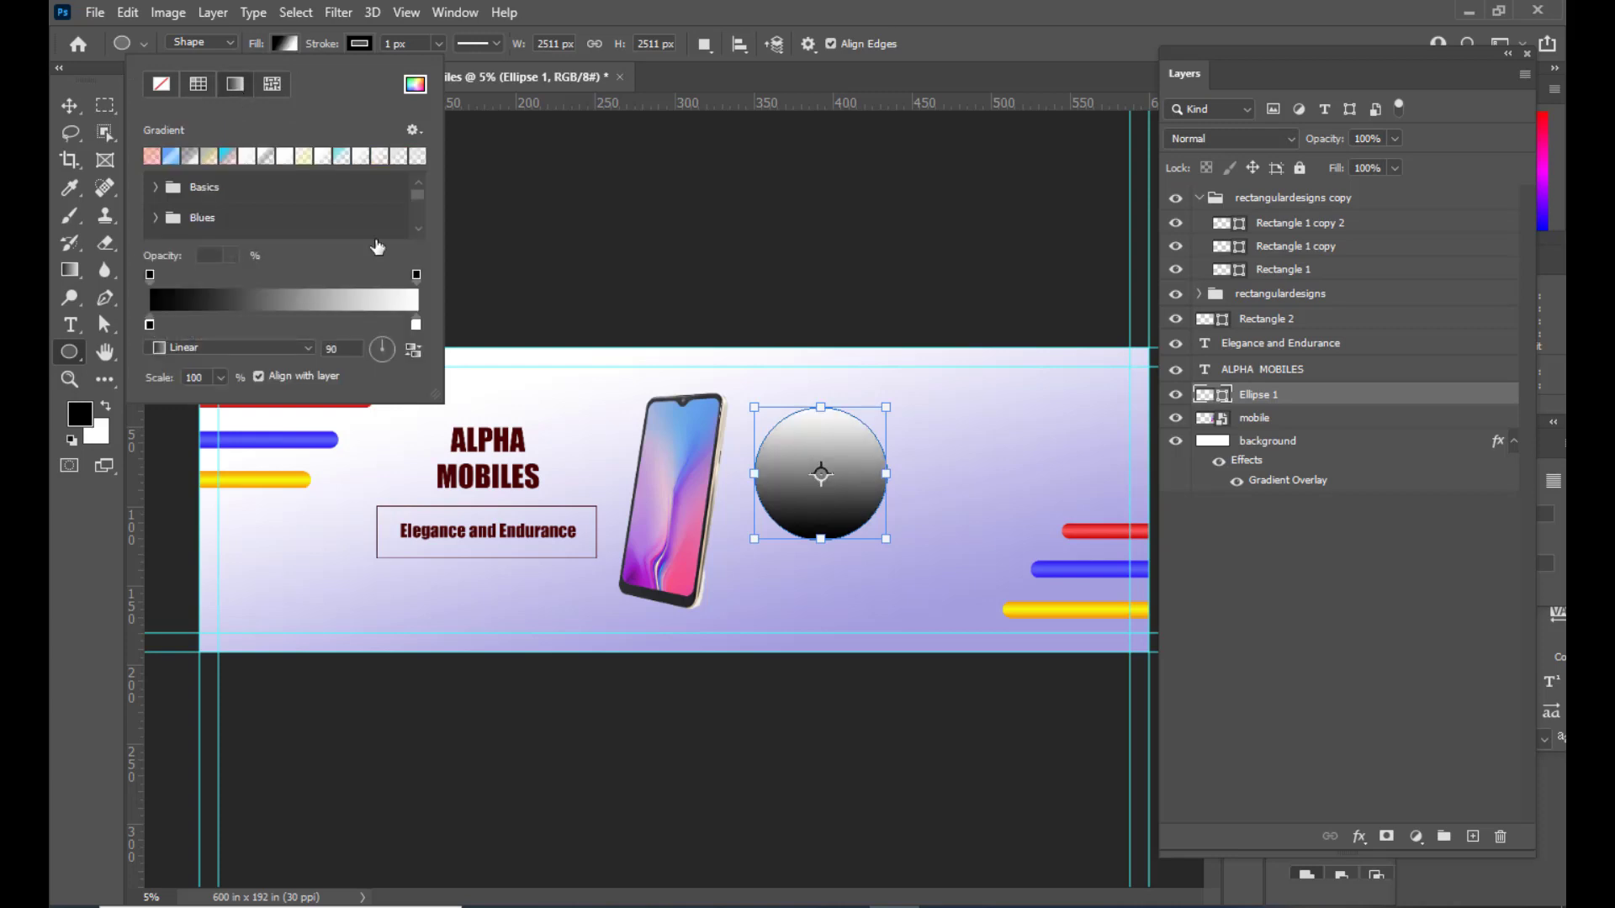
double_click(150, 324)
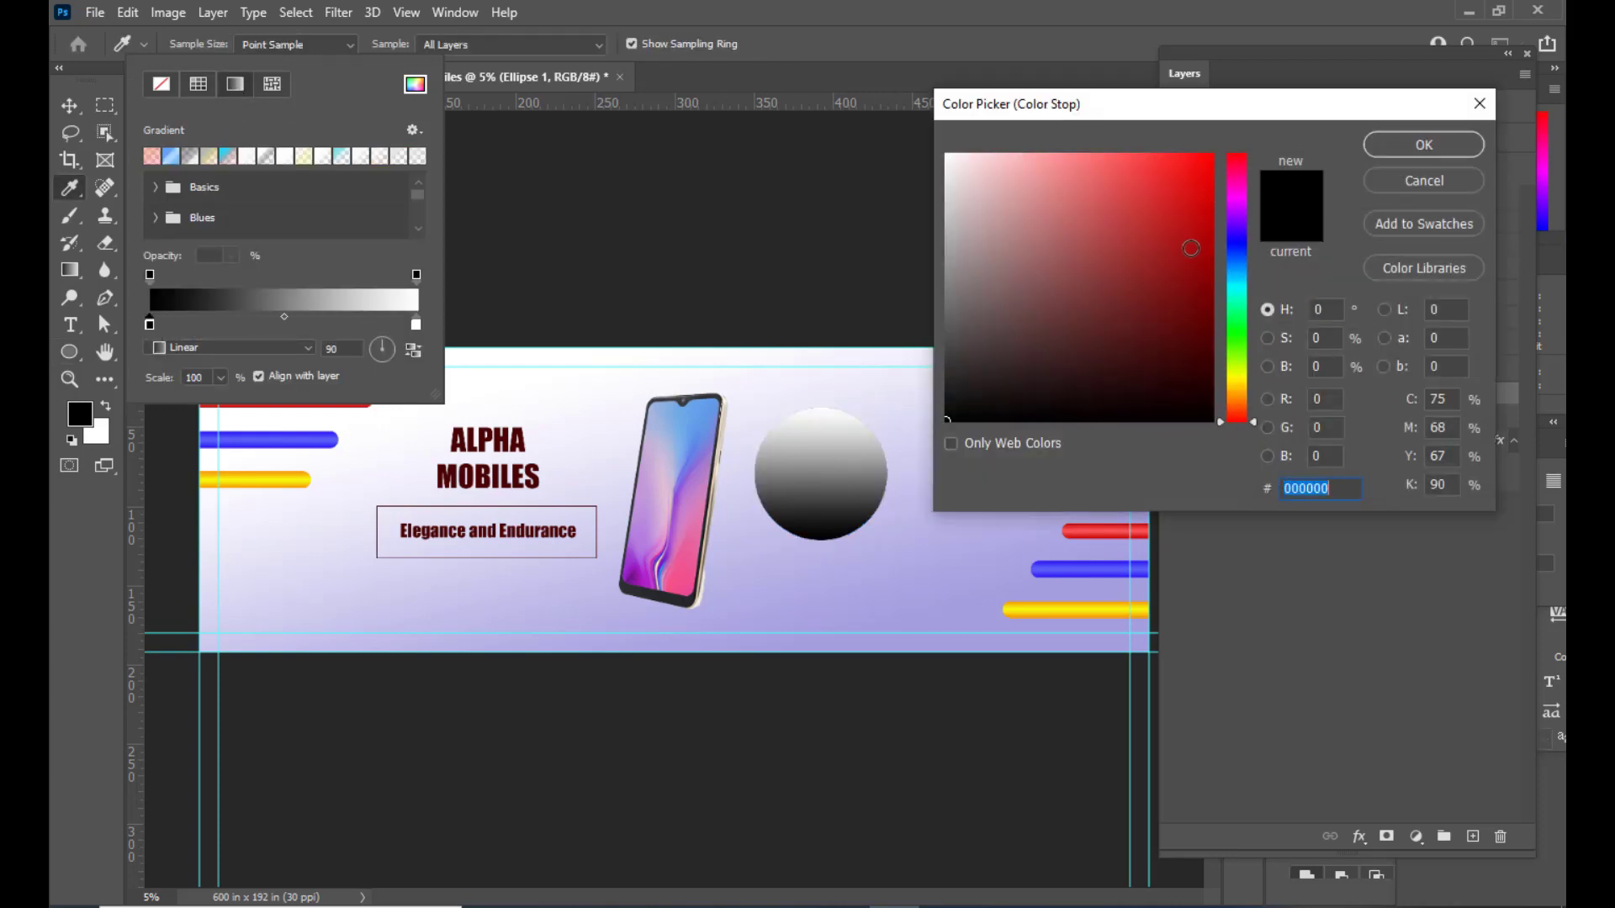
click(1199, 259)
click(1423, 144)
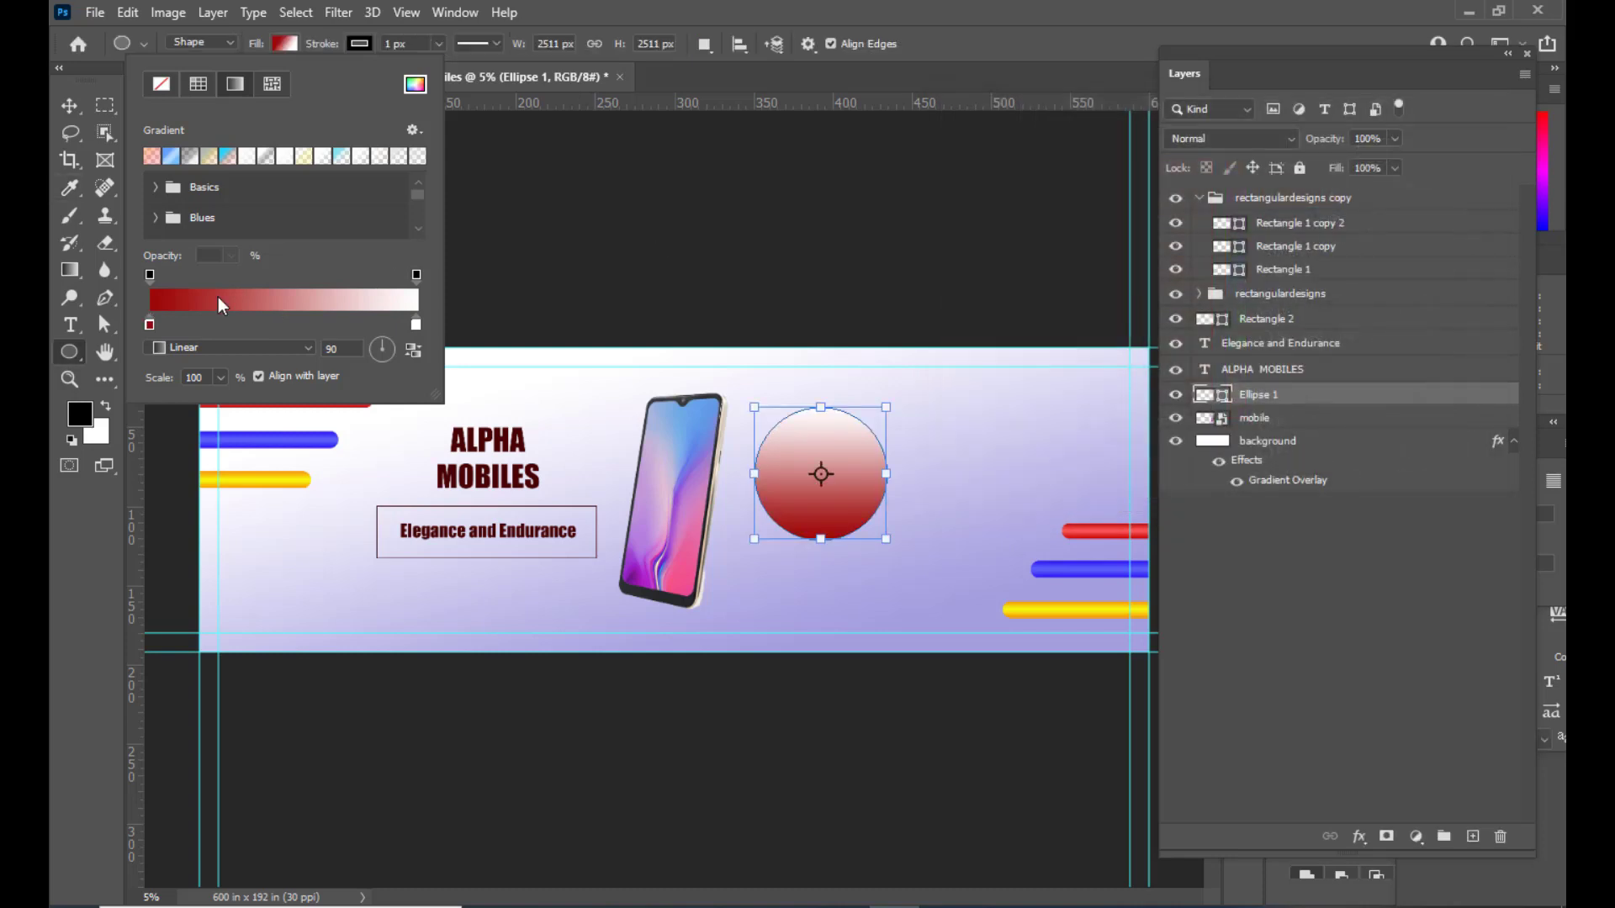
double_click(415, 324)
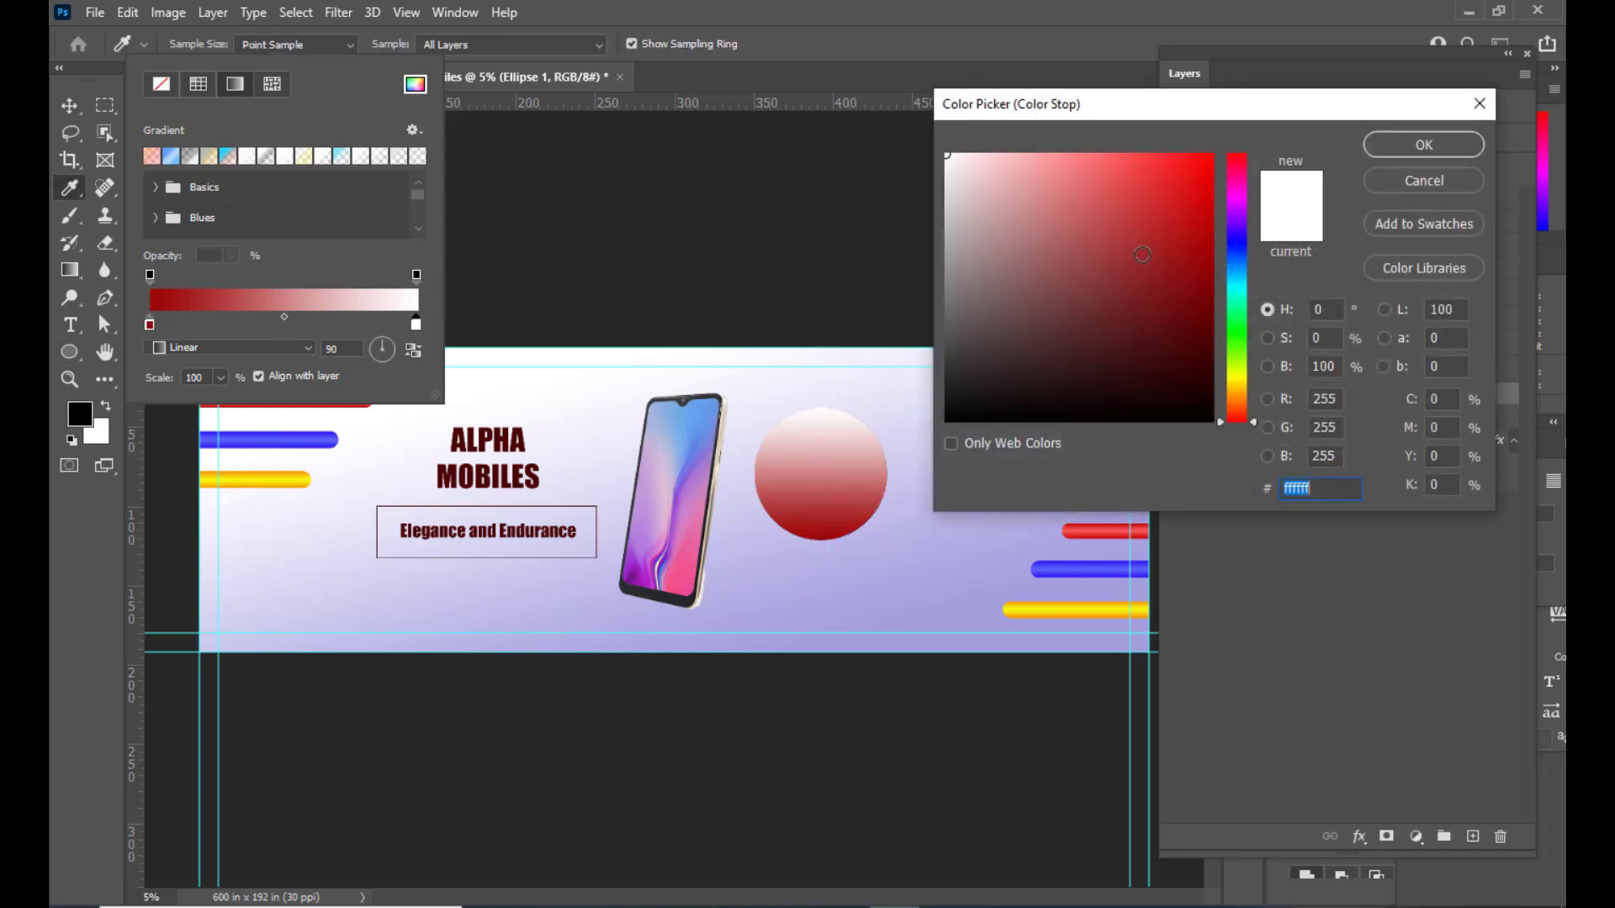
drag(1143, 156, 1078, 159)
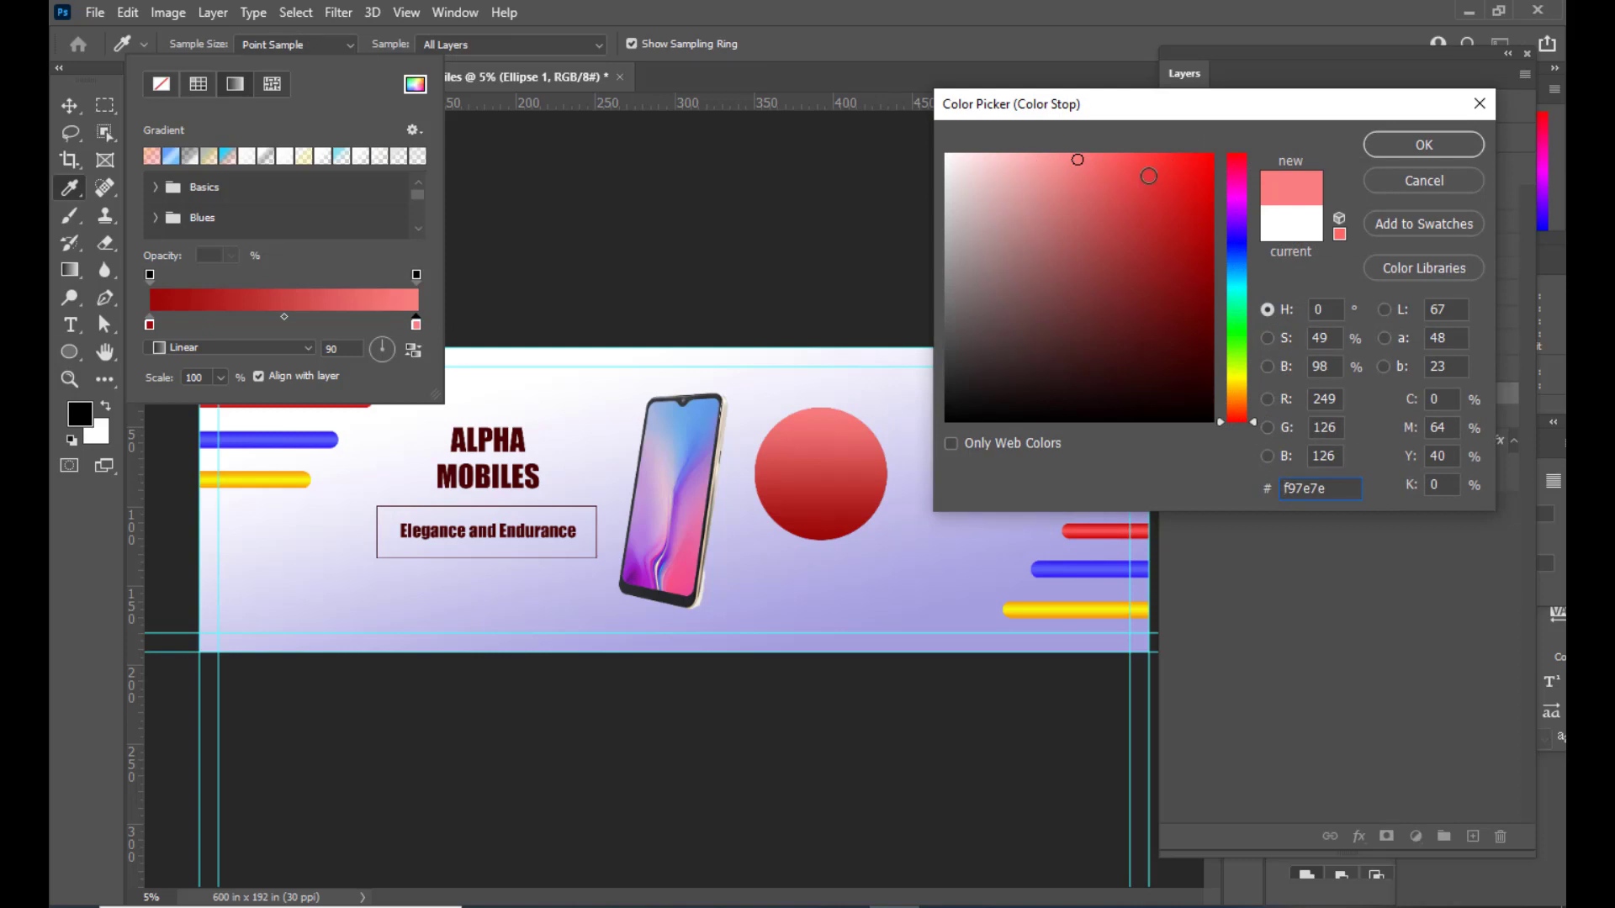
click(1423, 145)
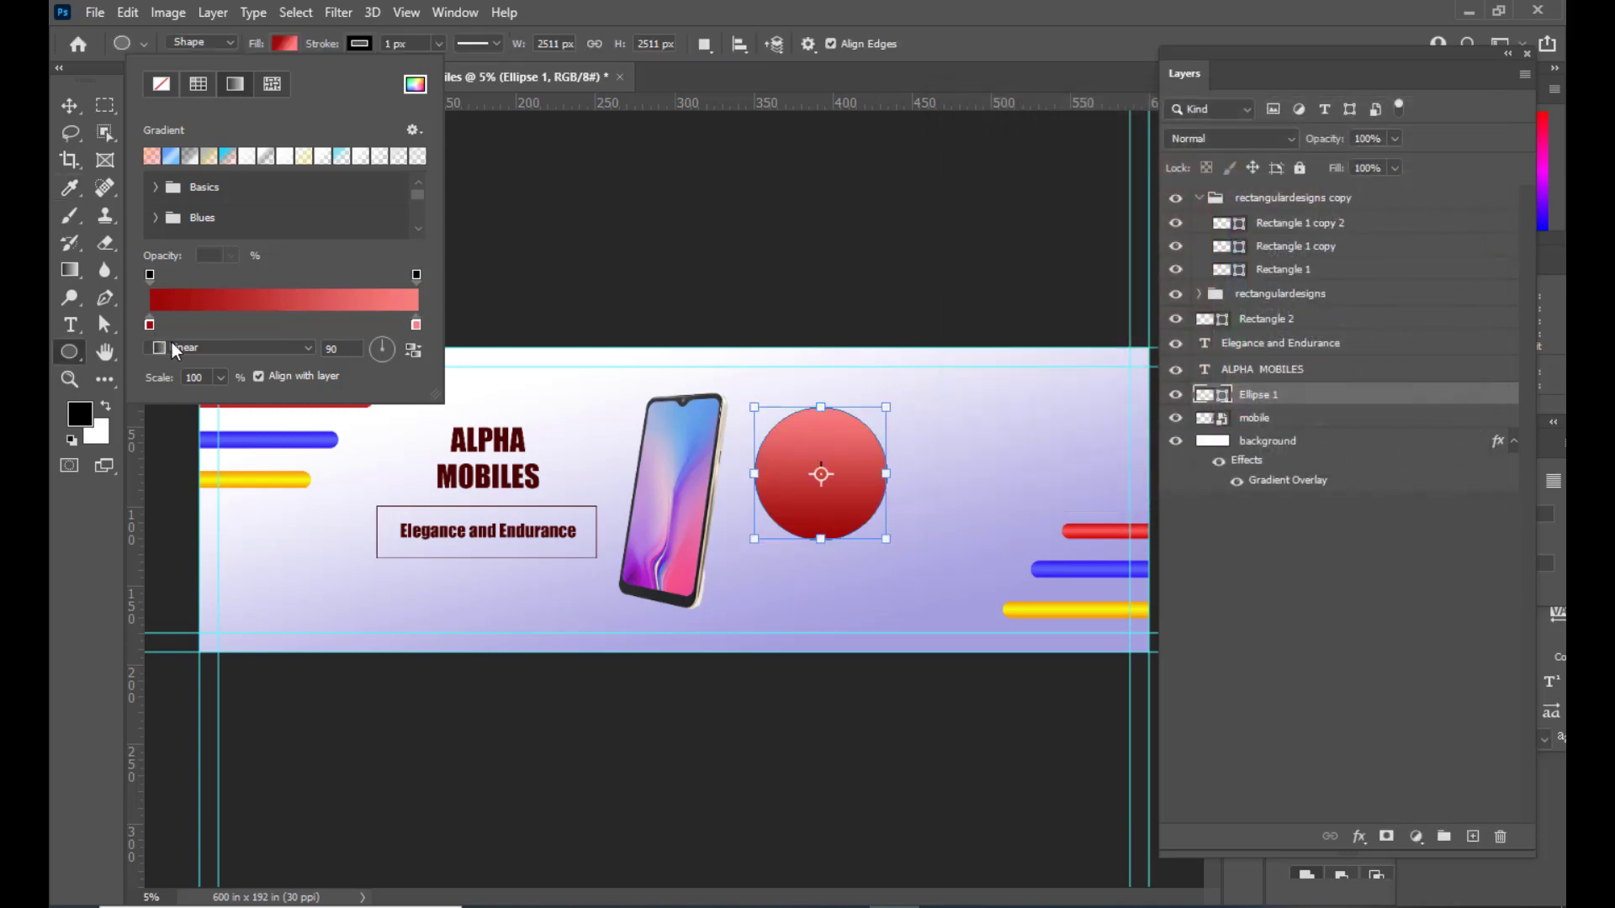
Step: Make the circle's gradient radial and reversed, and change its light colour stop to a stronger red, about #f95252
click(222, 346)
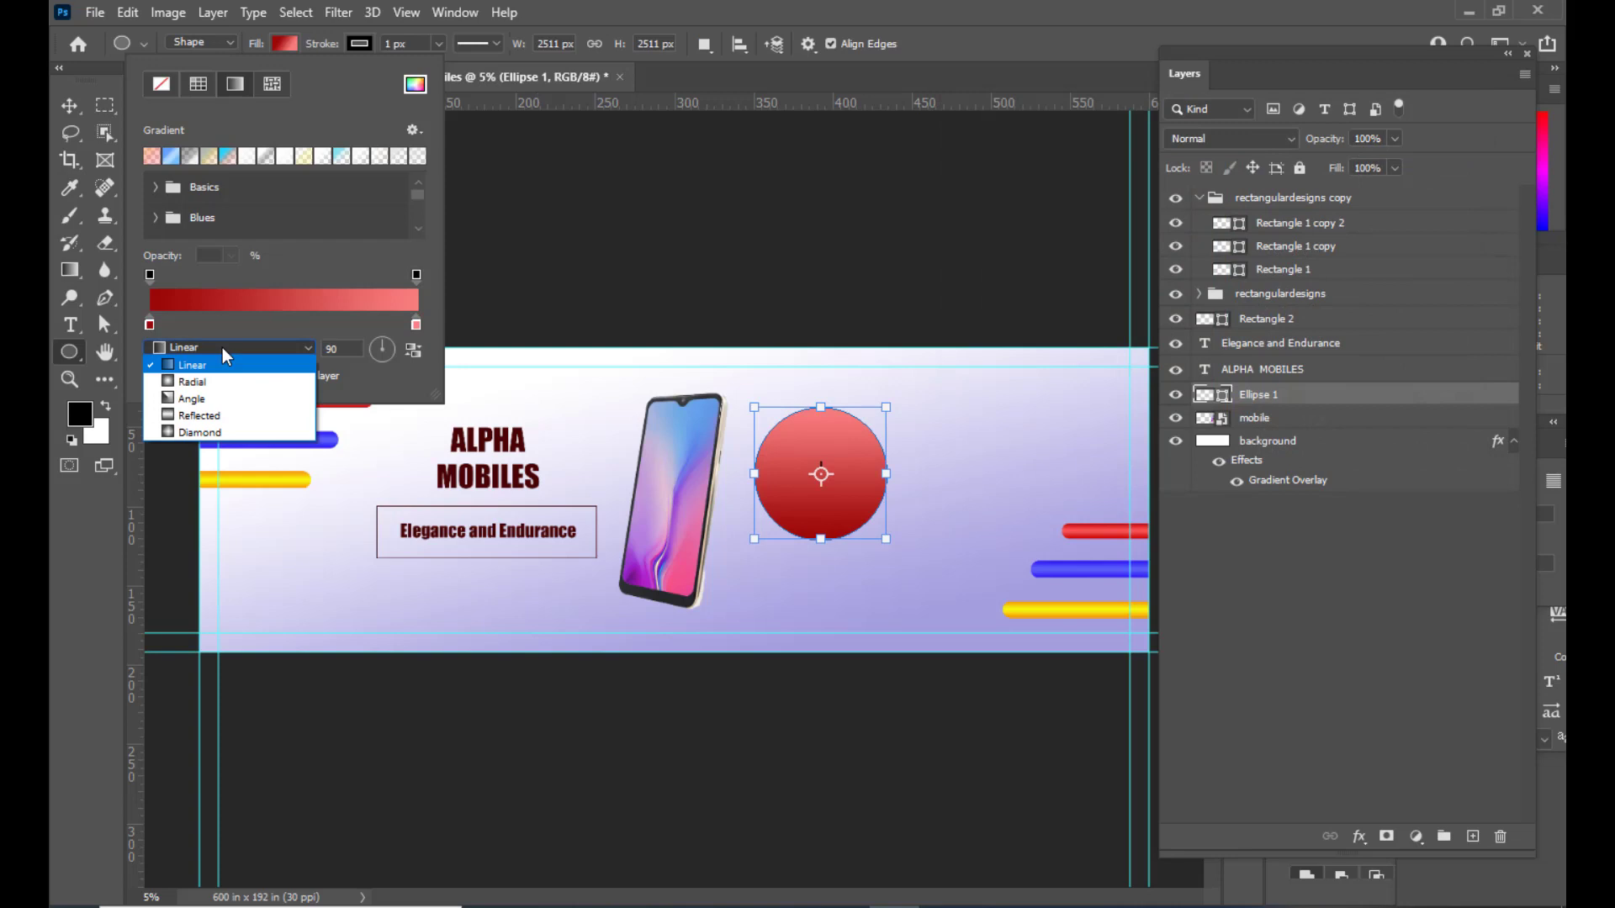
click(222, 385)
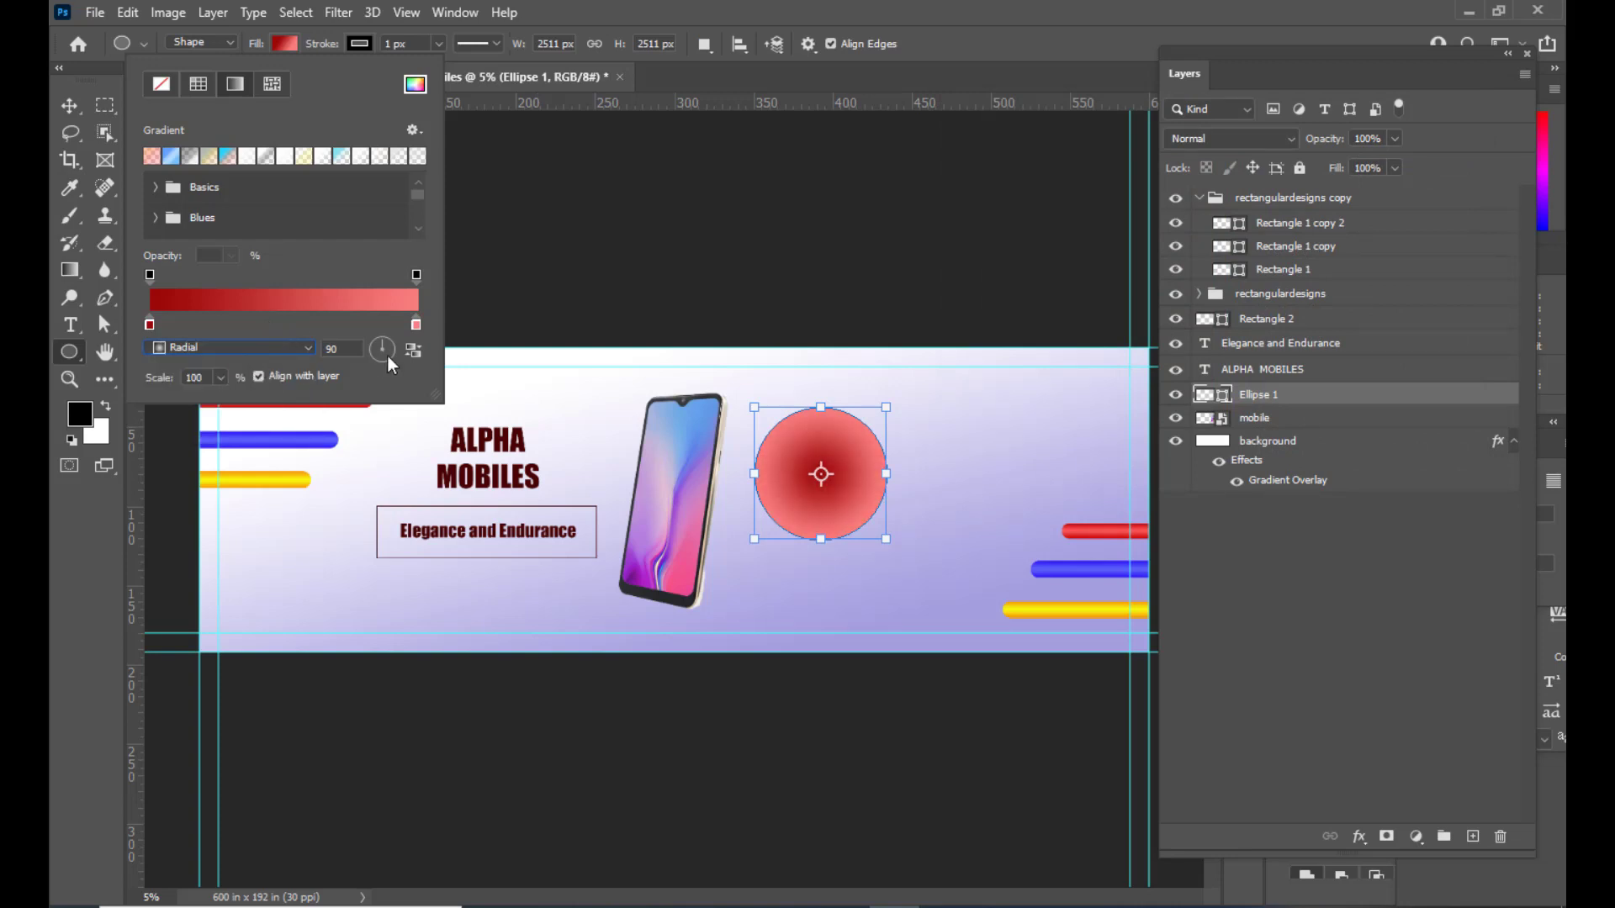
click(413, 350)
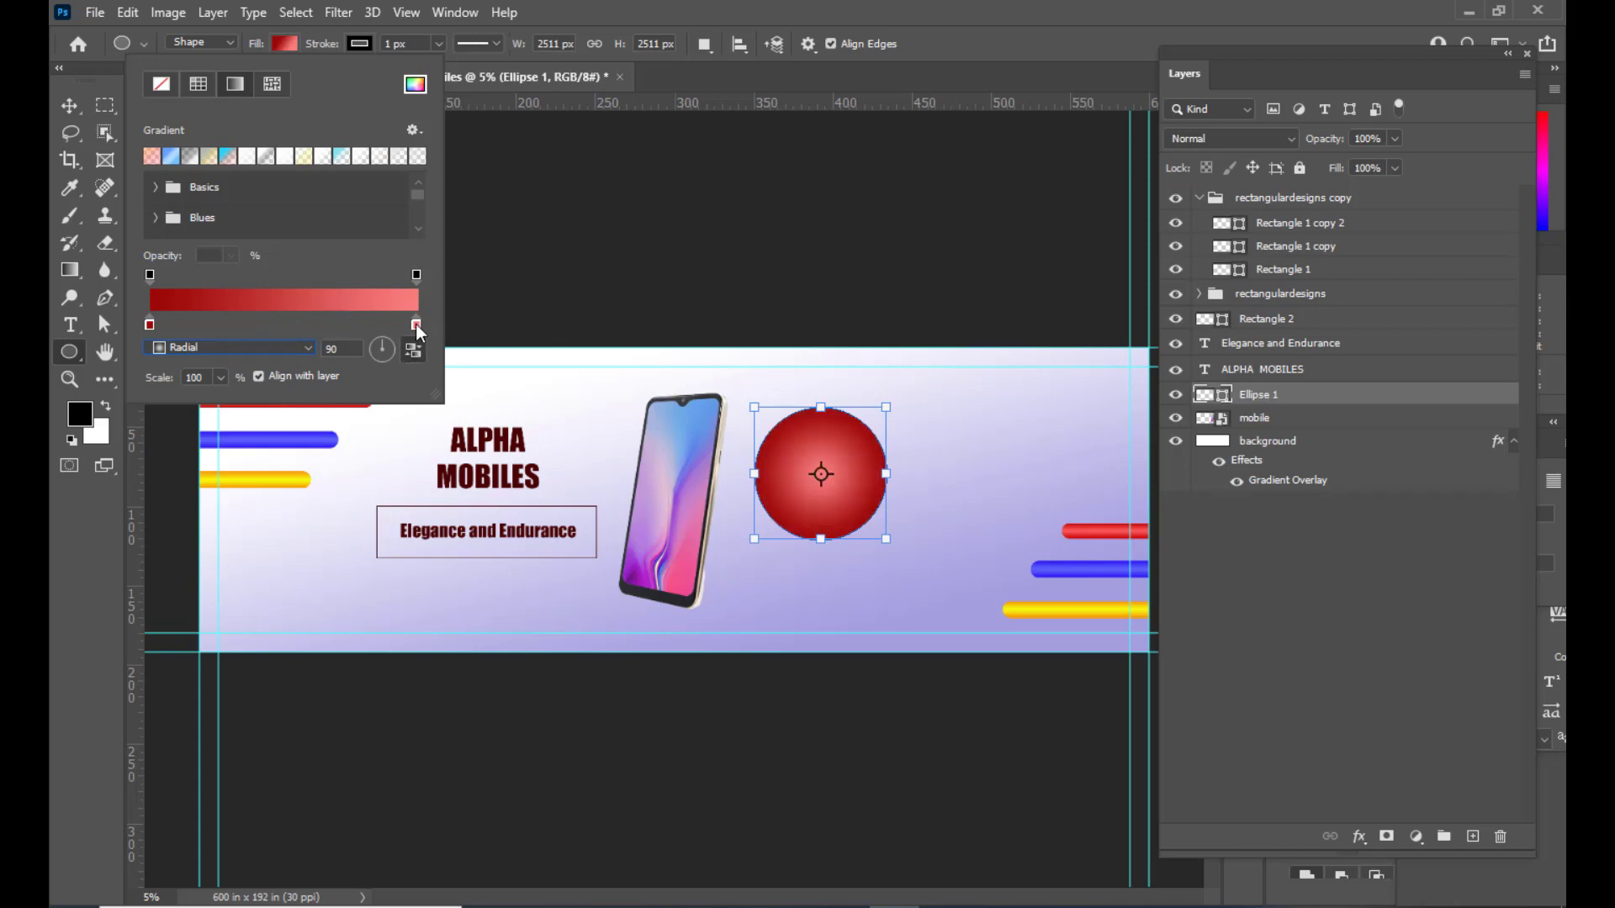
double_click(415, 324)
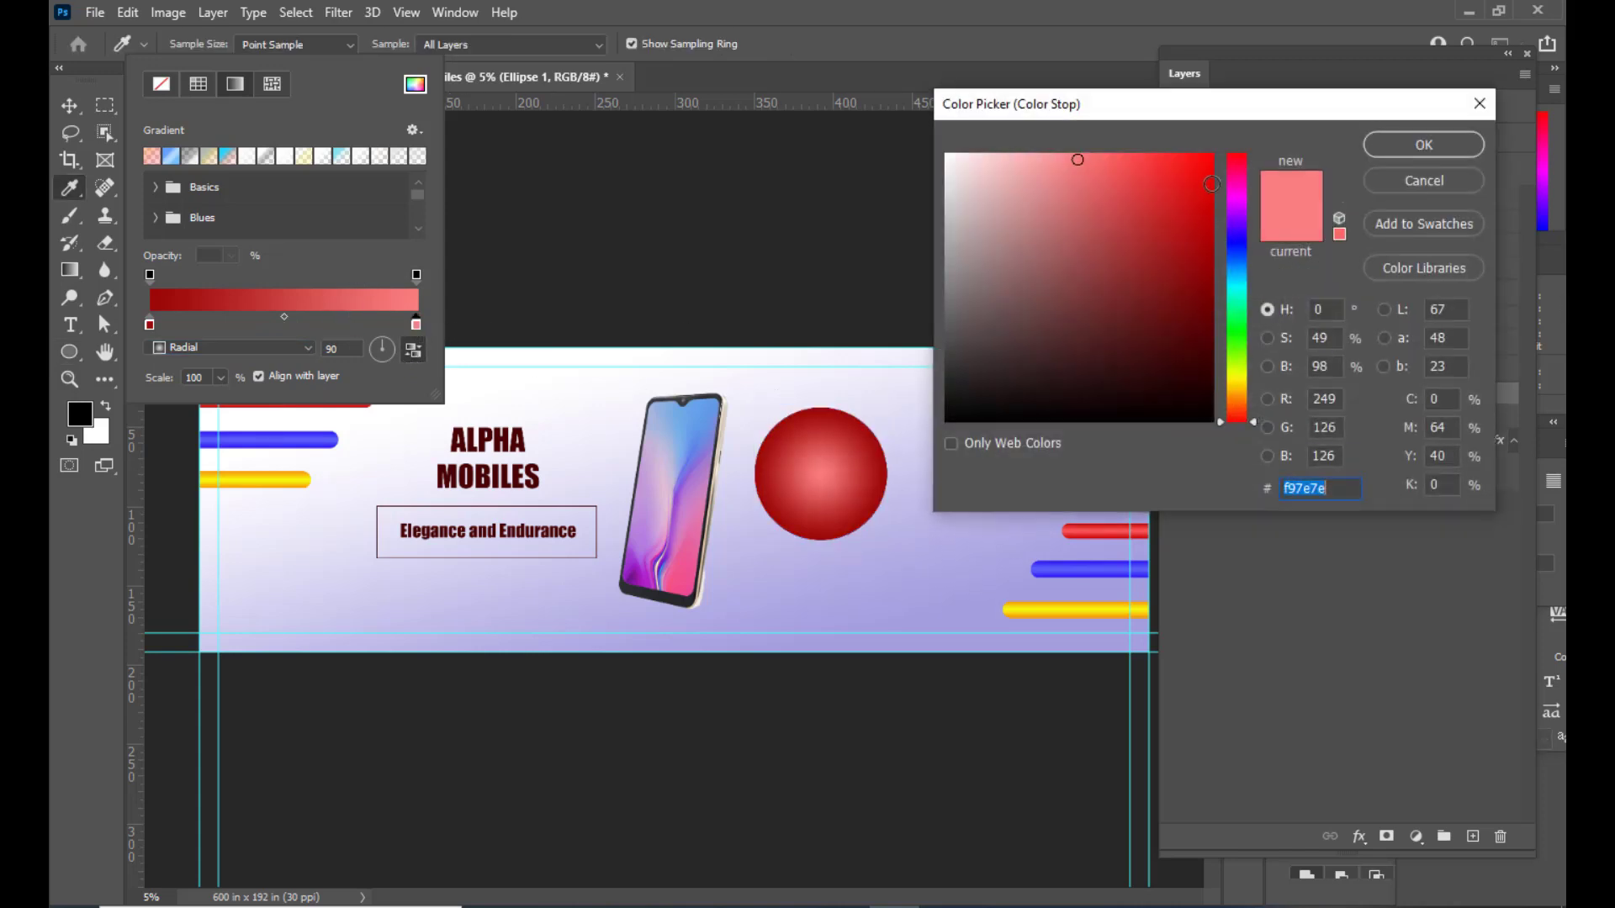
click(1122, 160)
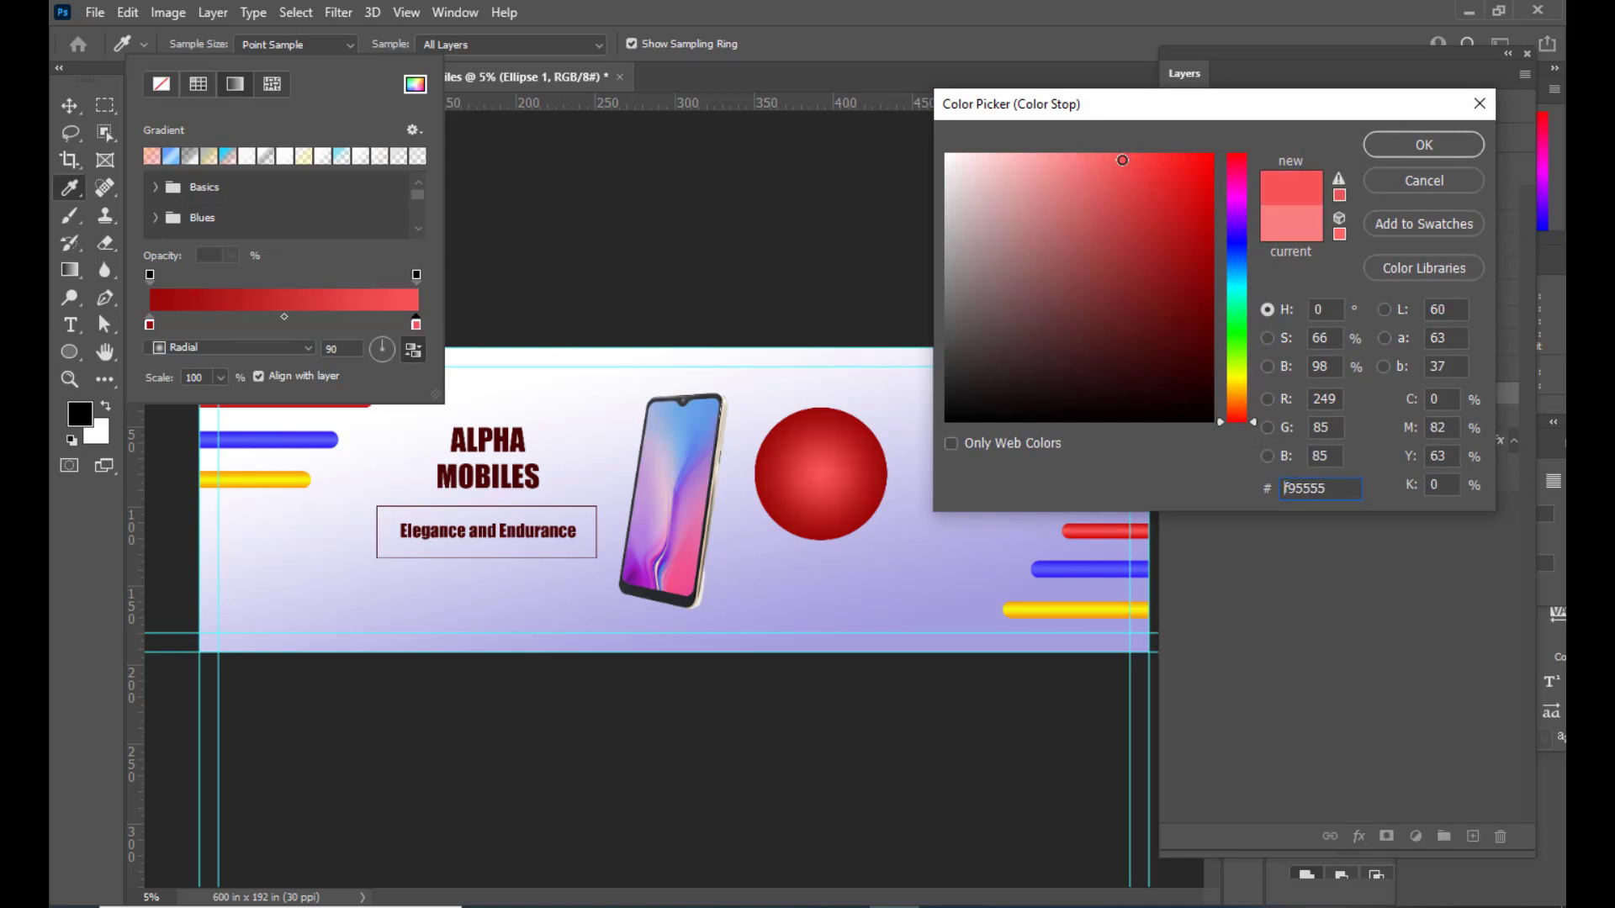
click(1381, 151)
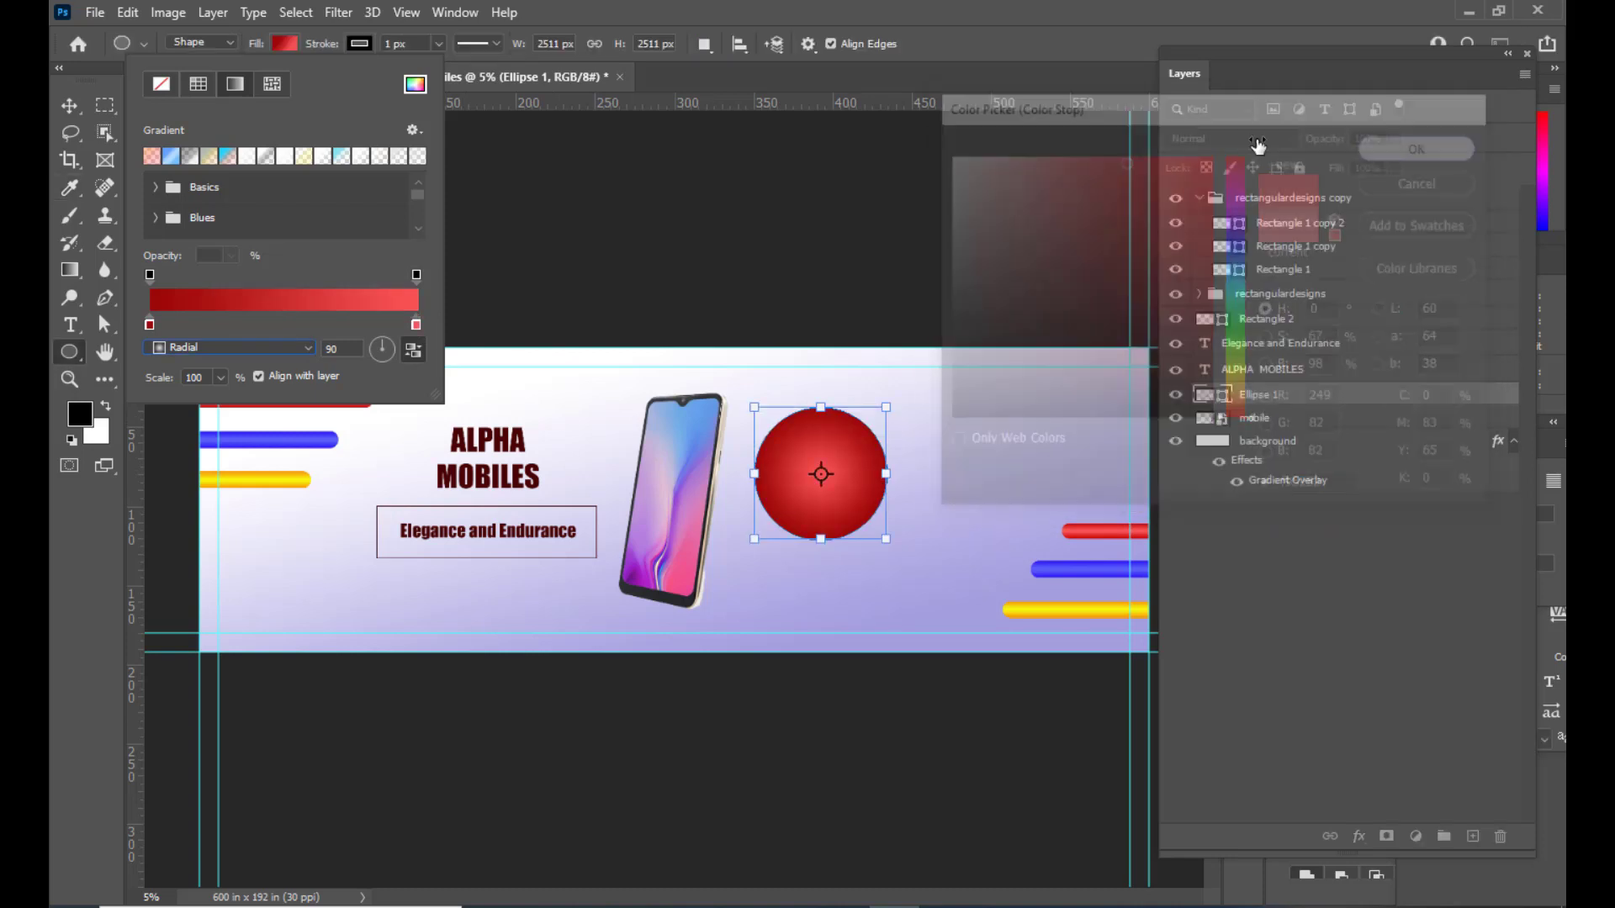
click(596, 5)
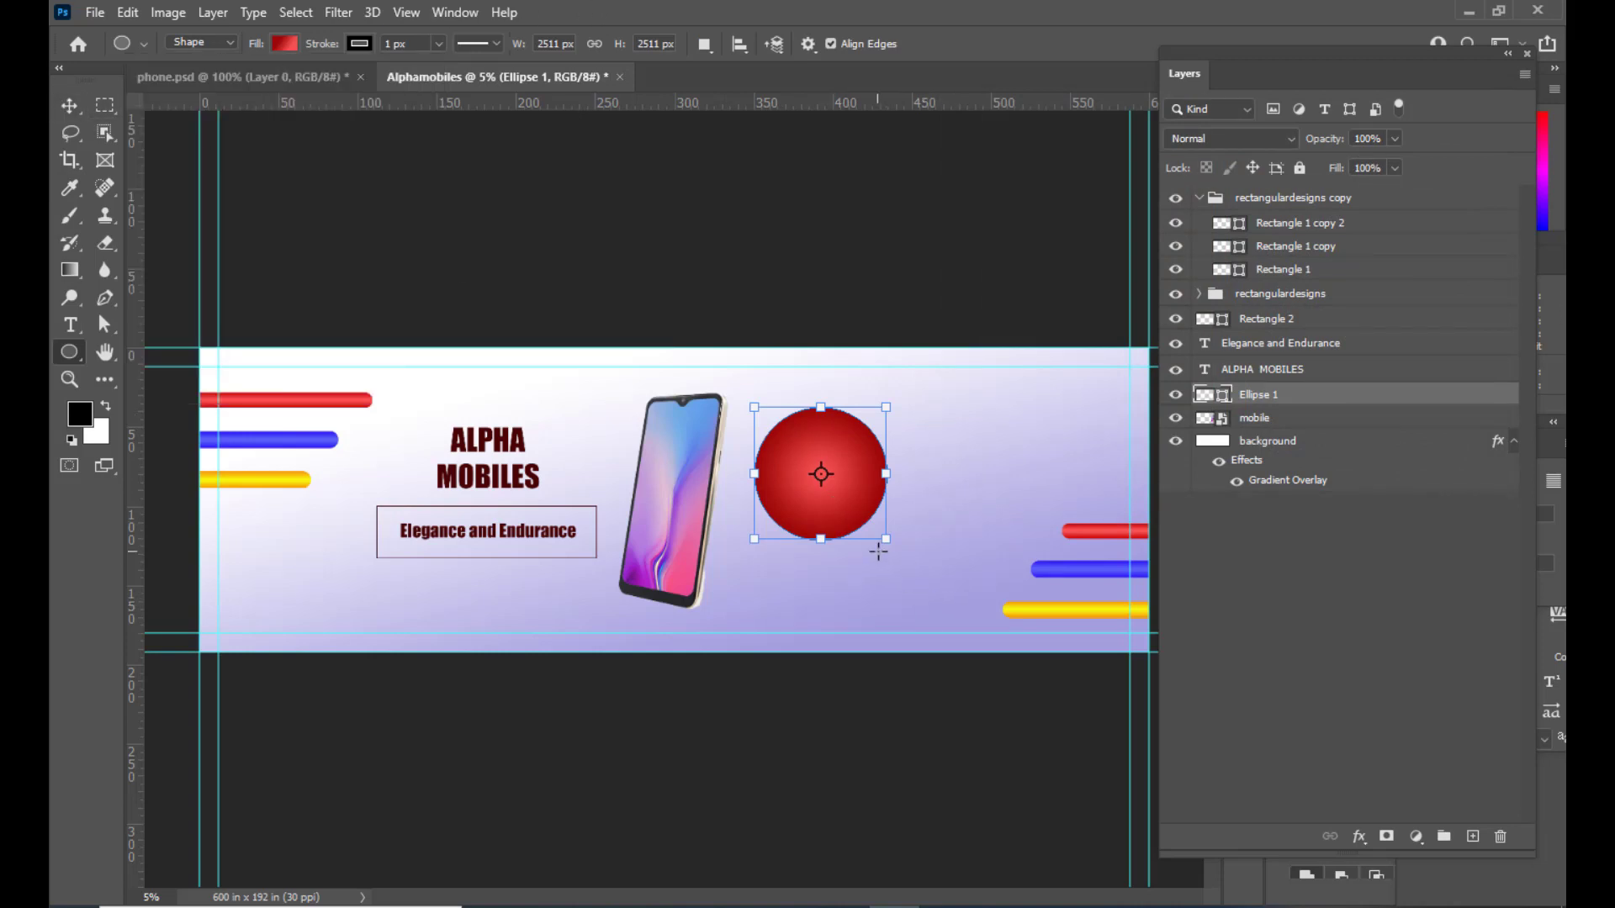
Step: Enlarge the red circle evenly about its centre to about 3050 px in diameter
drag(887, 539, 905, 552)
key(ctrl+z)
drag(887, 407, 894, 398)
drag(895, 396, 899, 392)
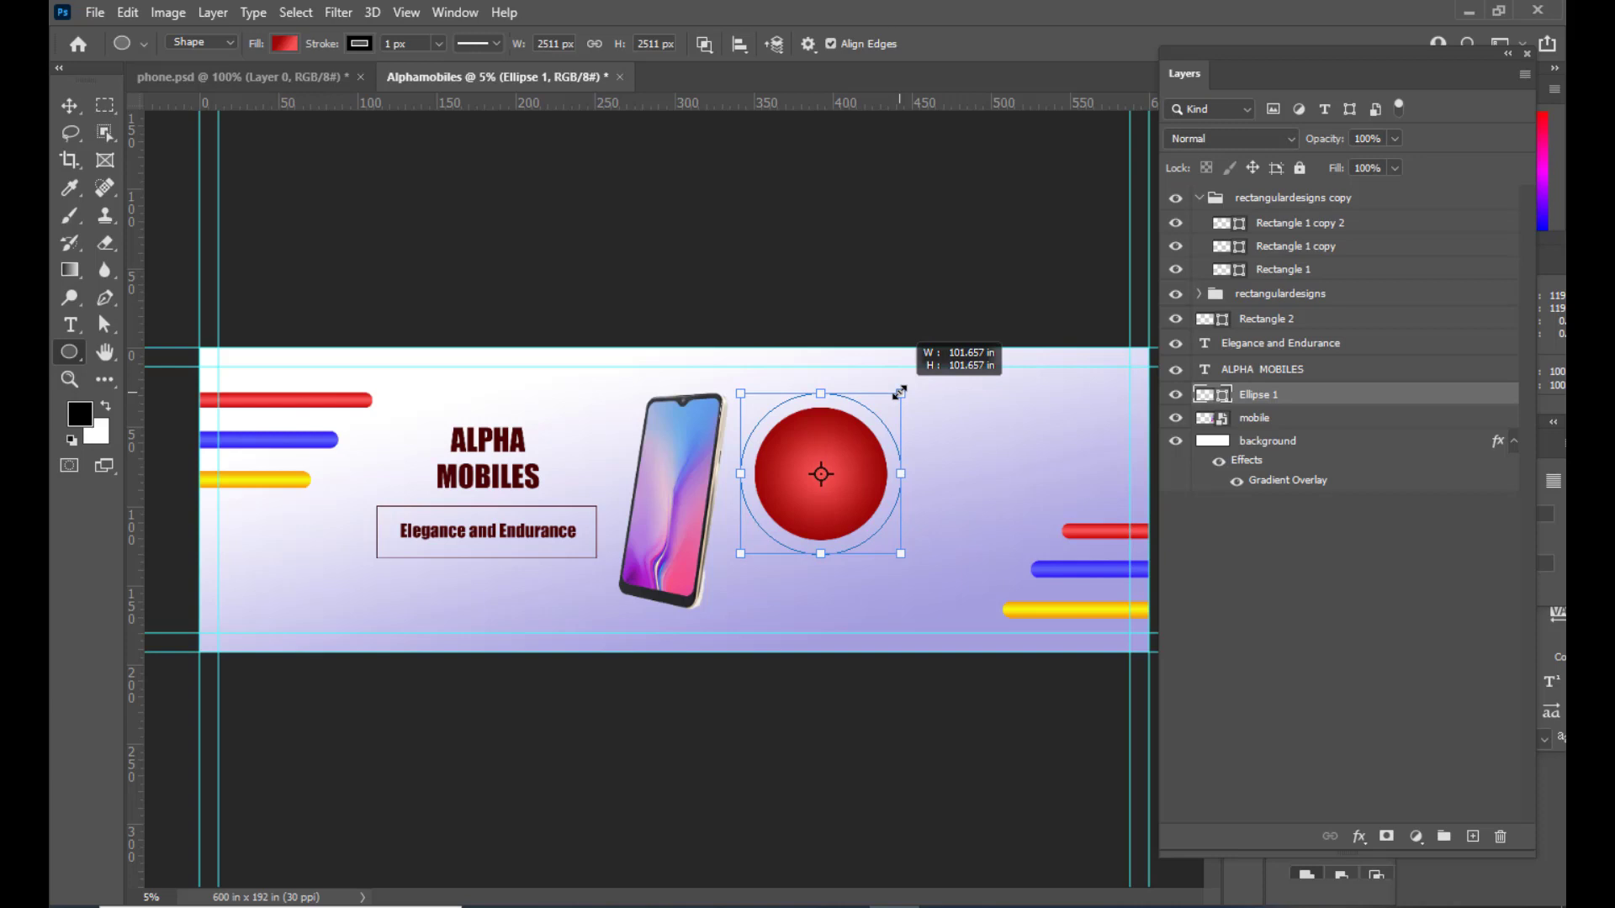
drag(899, 392, 899, 392)
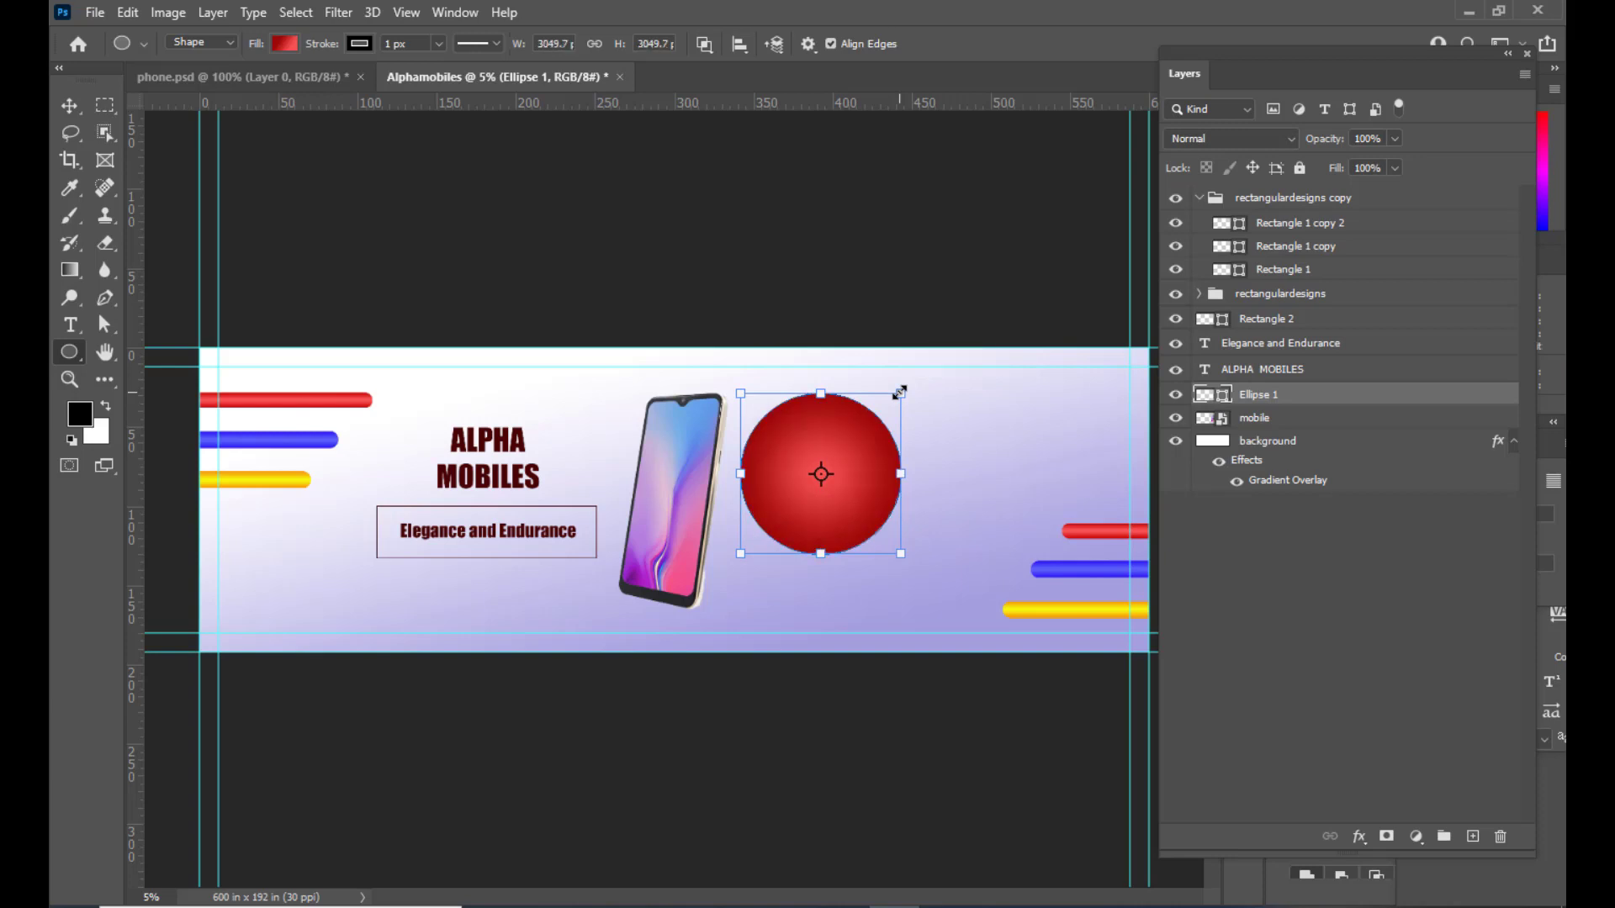
click(929, 293)
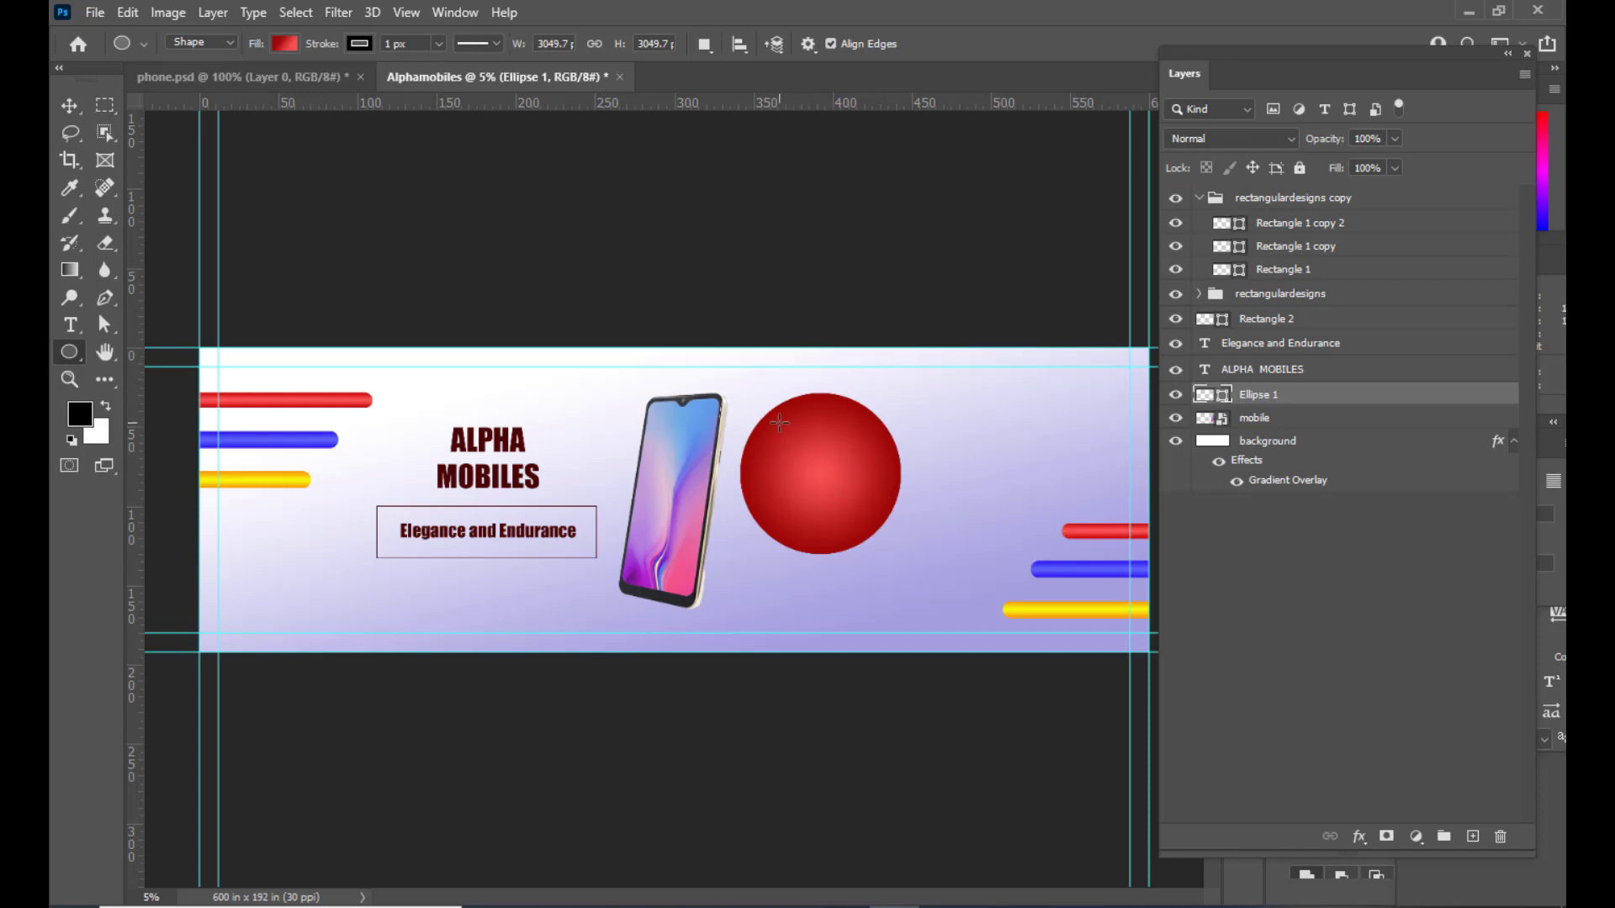
Step: Draw a second circle about 2777 px in diameter and centre it on the red circle
drag(780, 422, 925, 578)
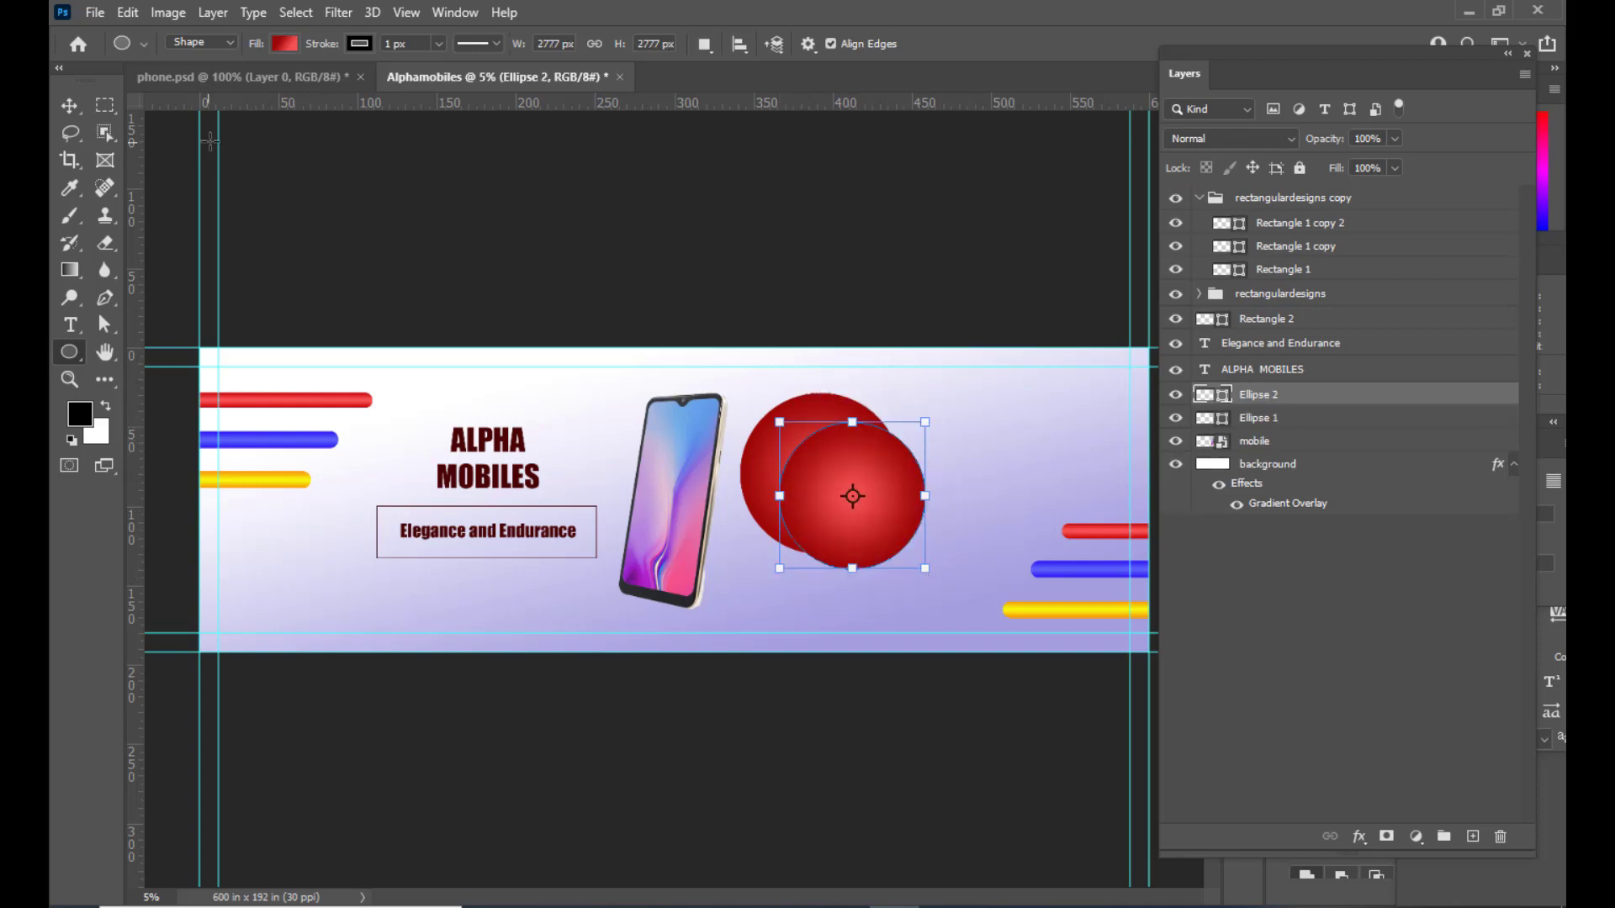
click(70, 106)
drag(891, 495, 861, 474)
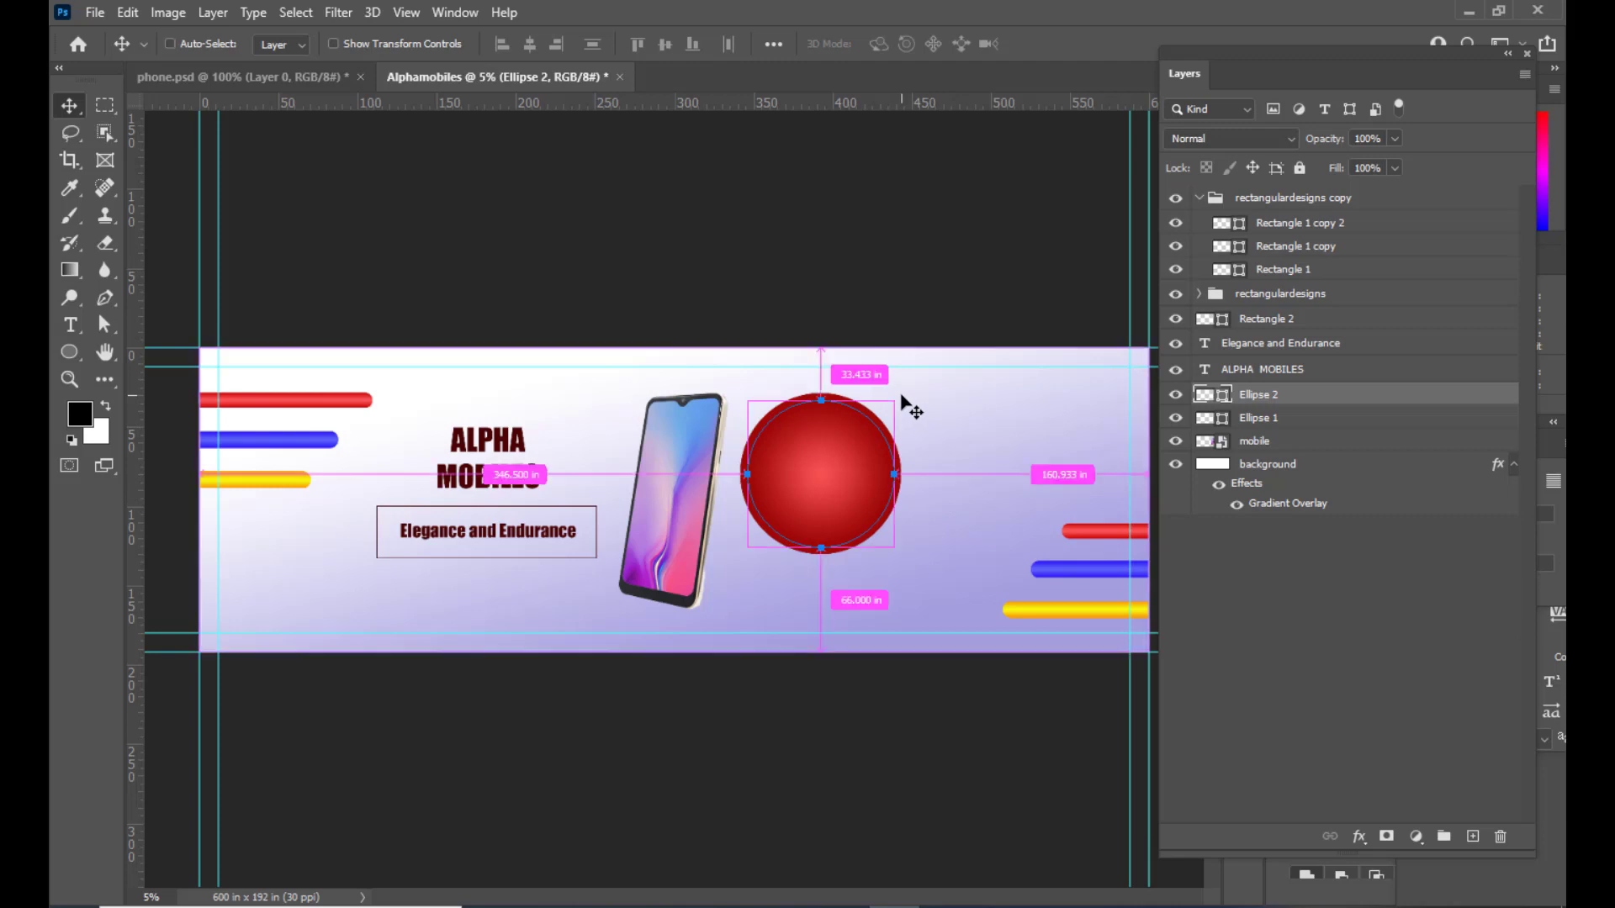
Step: Scale the inner circle about its centre to 94.25%
key(ctrl+t)
drag(897, 394, 889, 404)
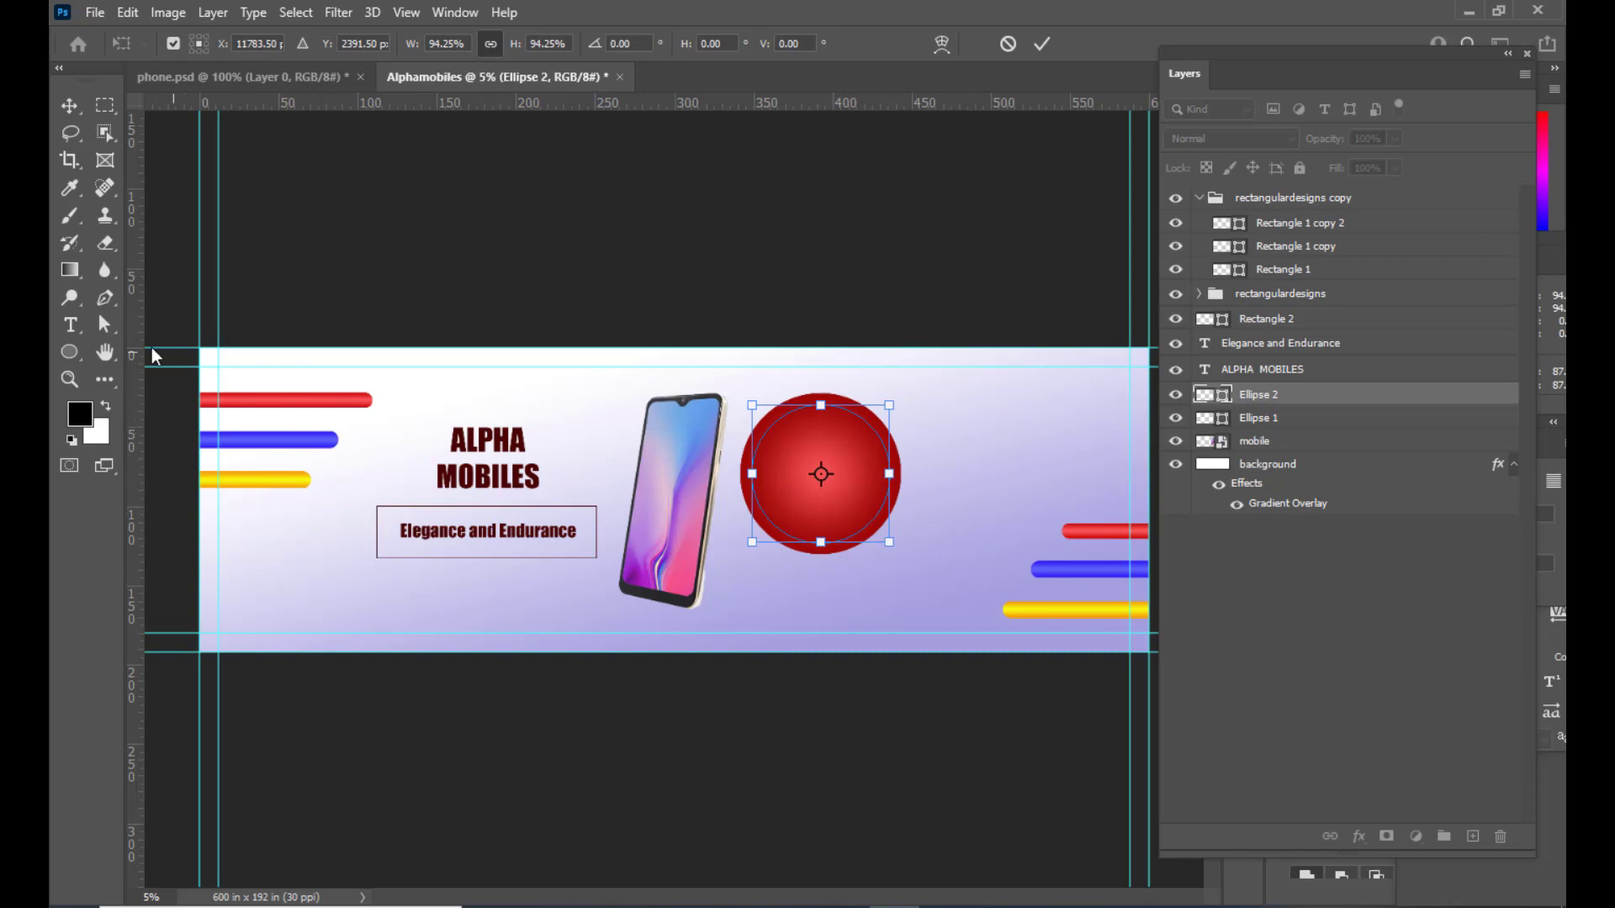
click(64, 349)
Step: Remove the inner circle's fill and give it a yellow stroke 3.40 px wide
click(284, 44)
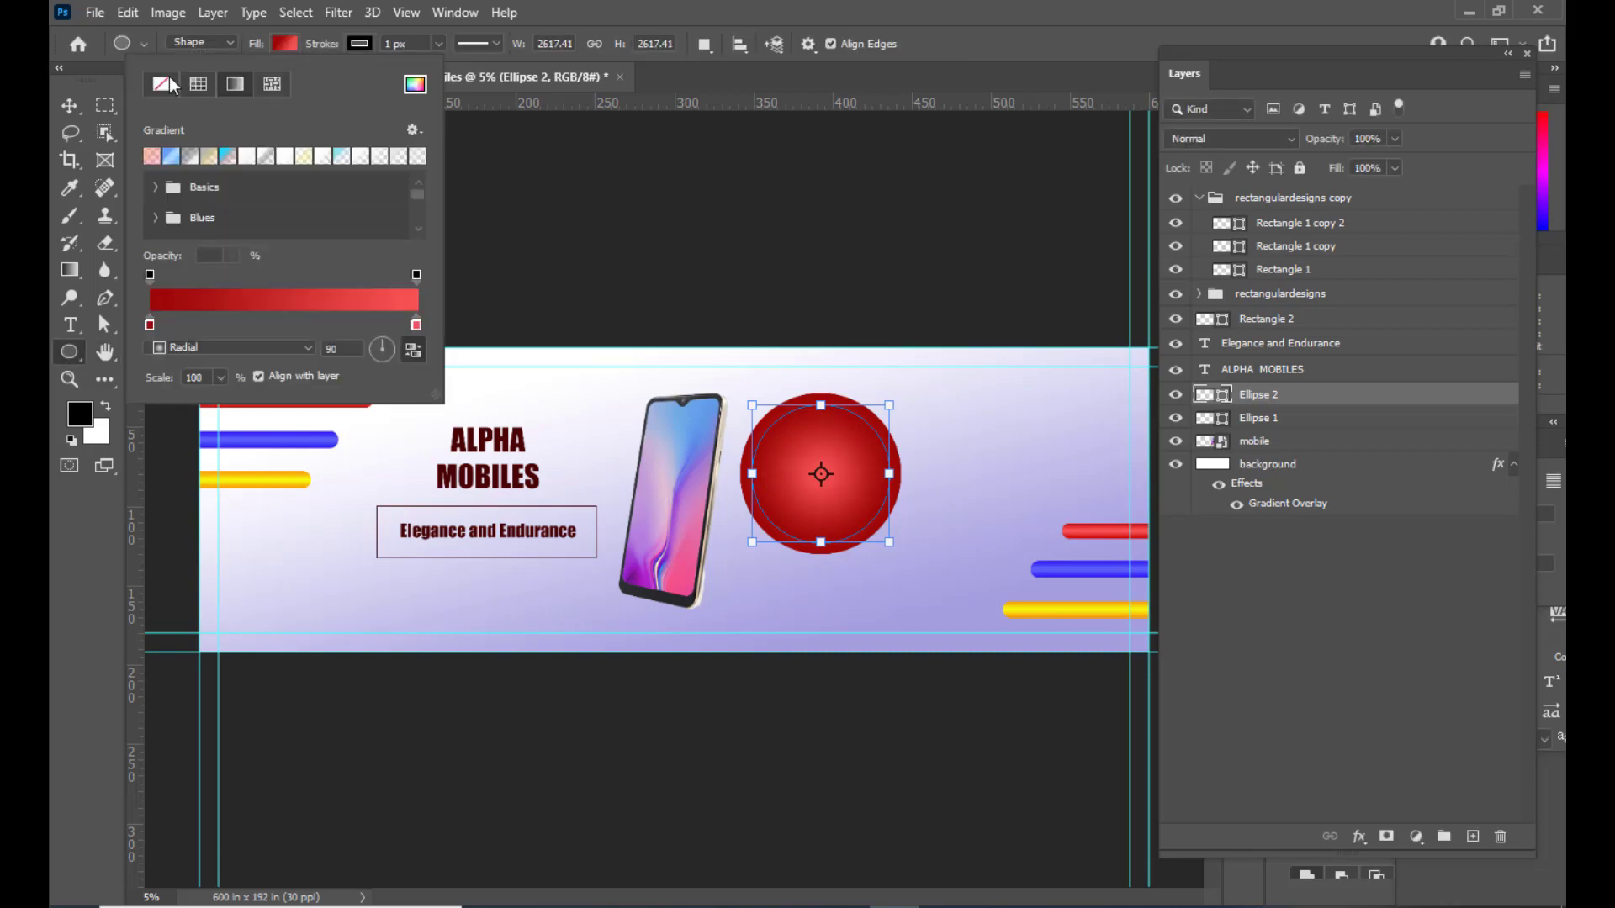
click(165, 88)
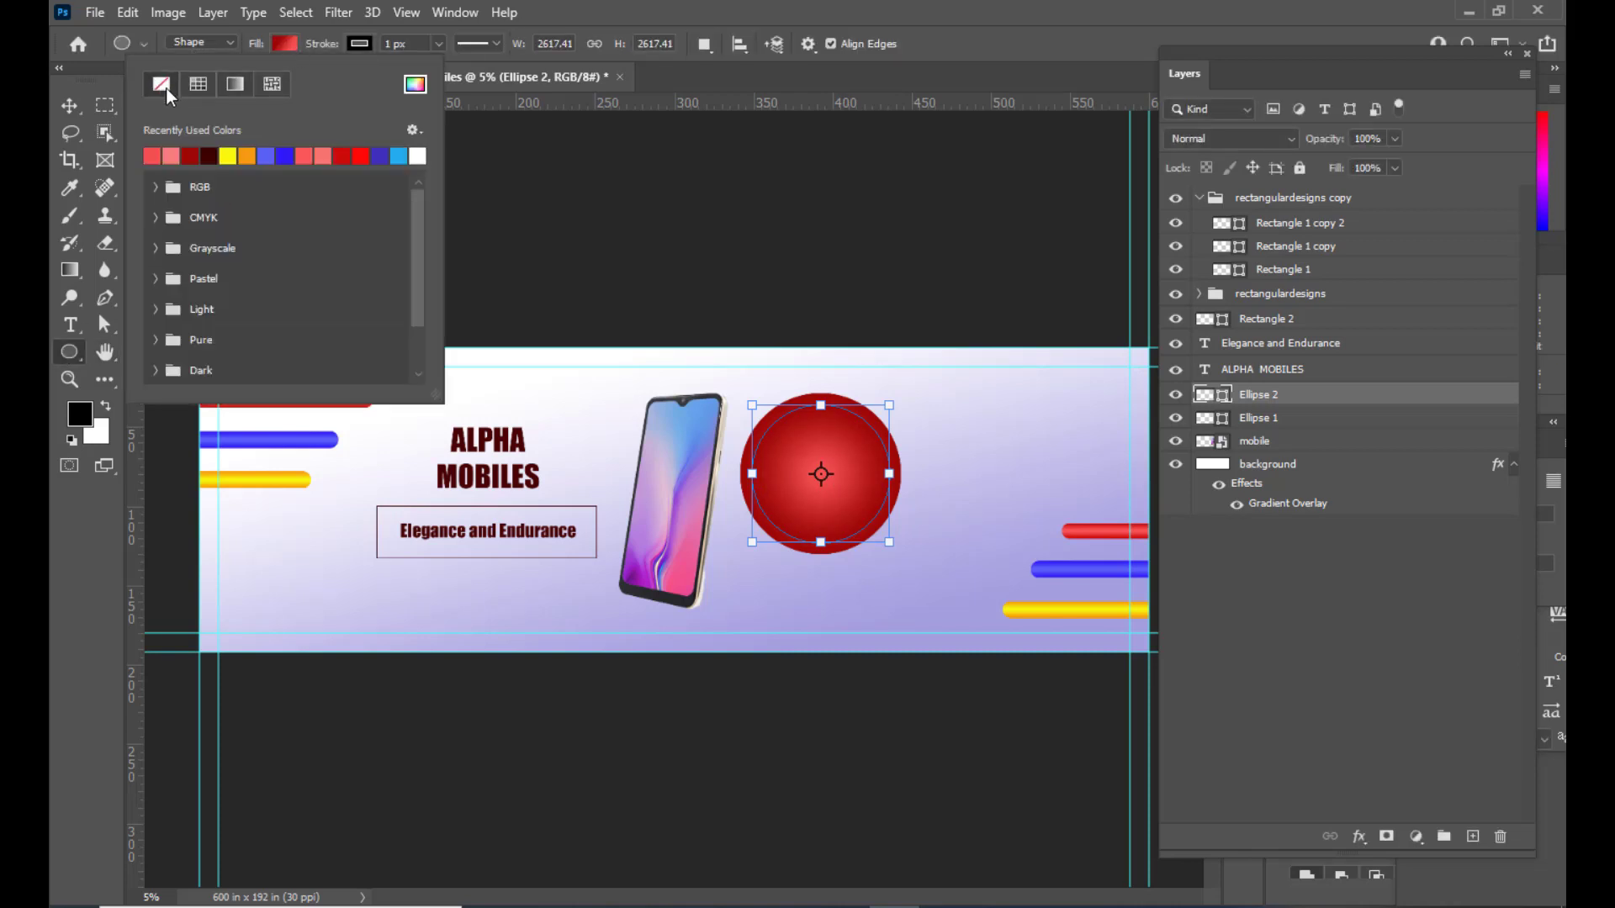
click(359, 43)
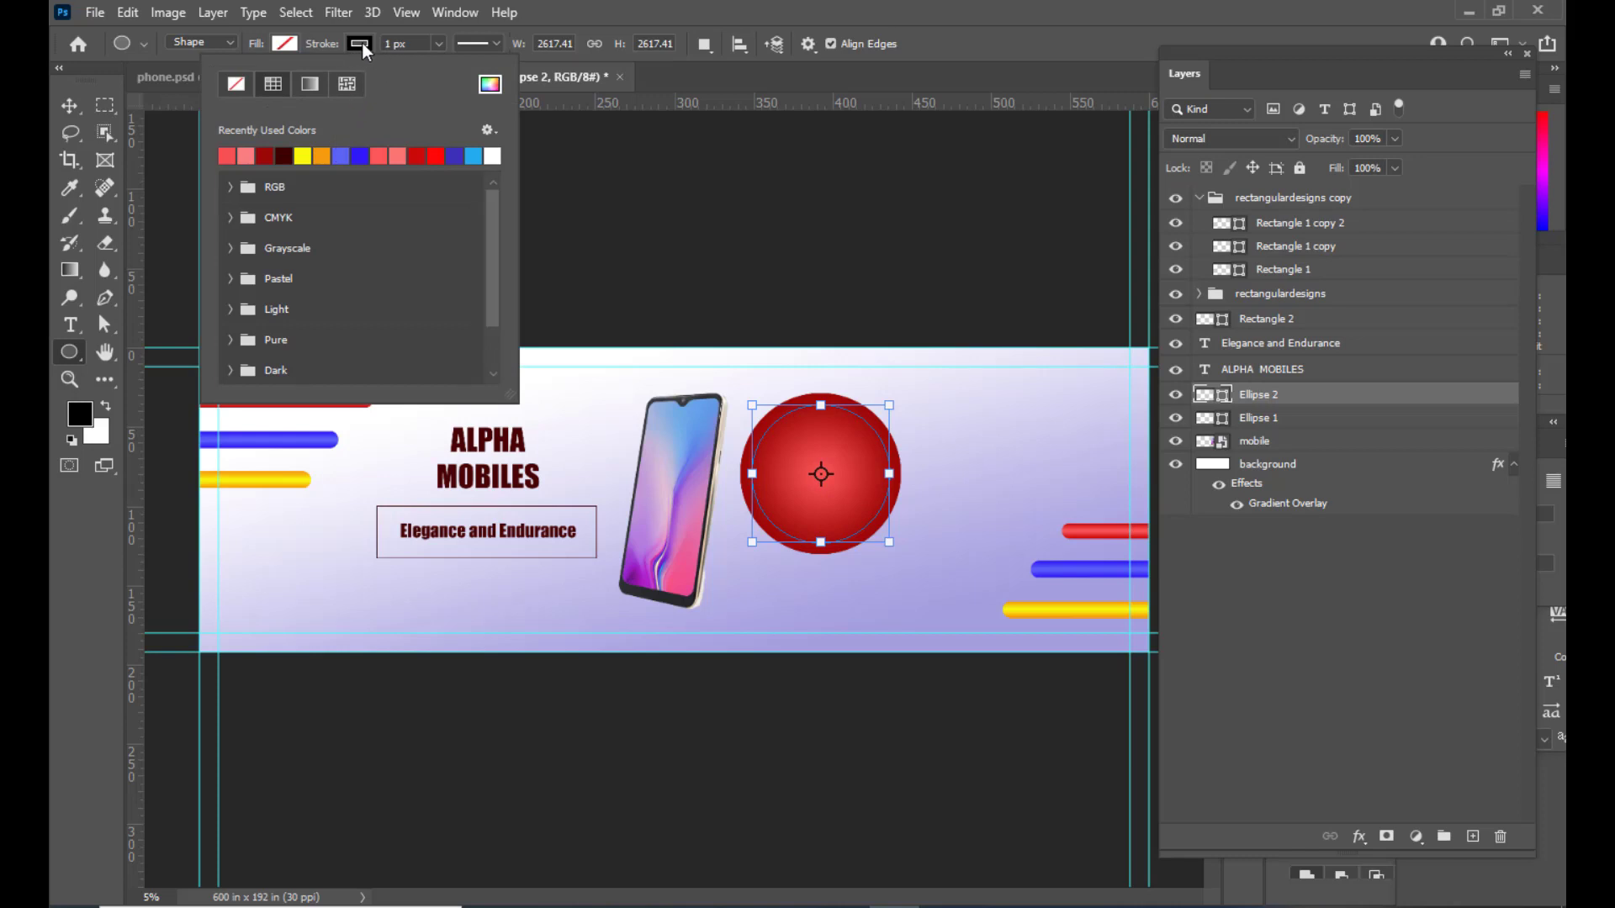
click(305, 154)
click(440, 41)
click(439, 42)
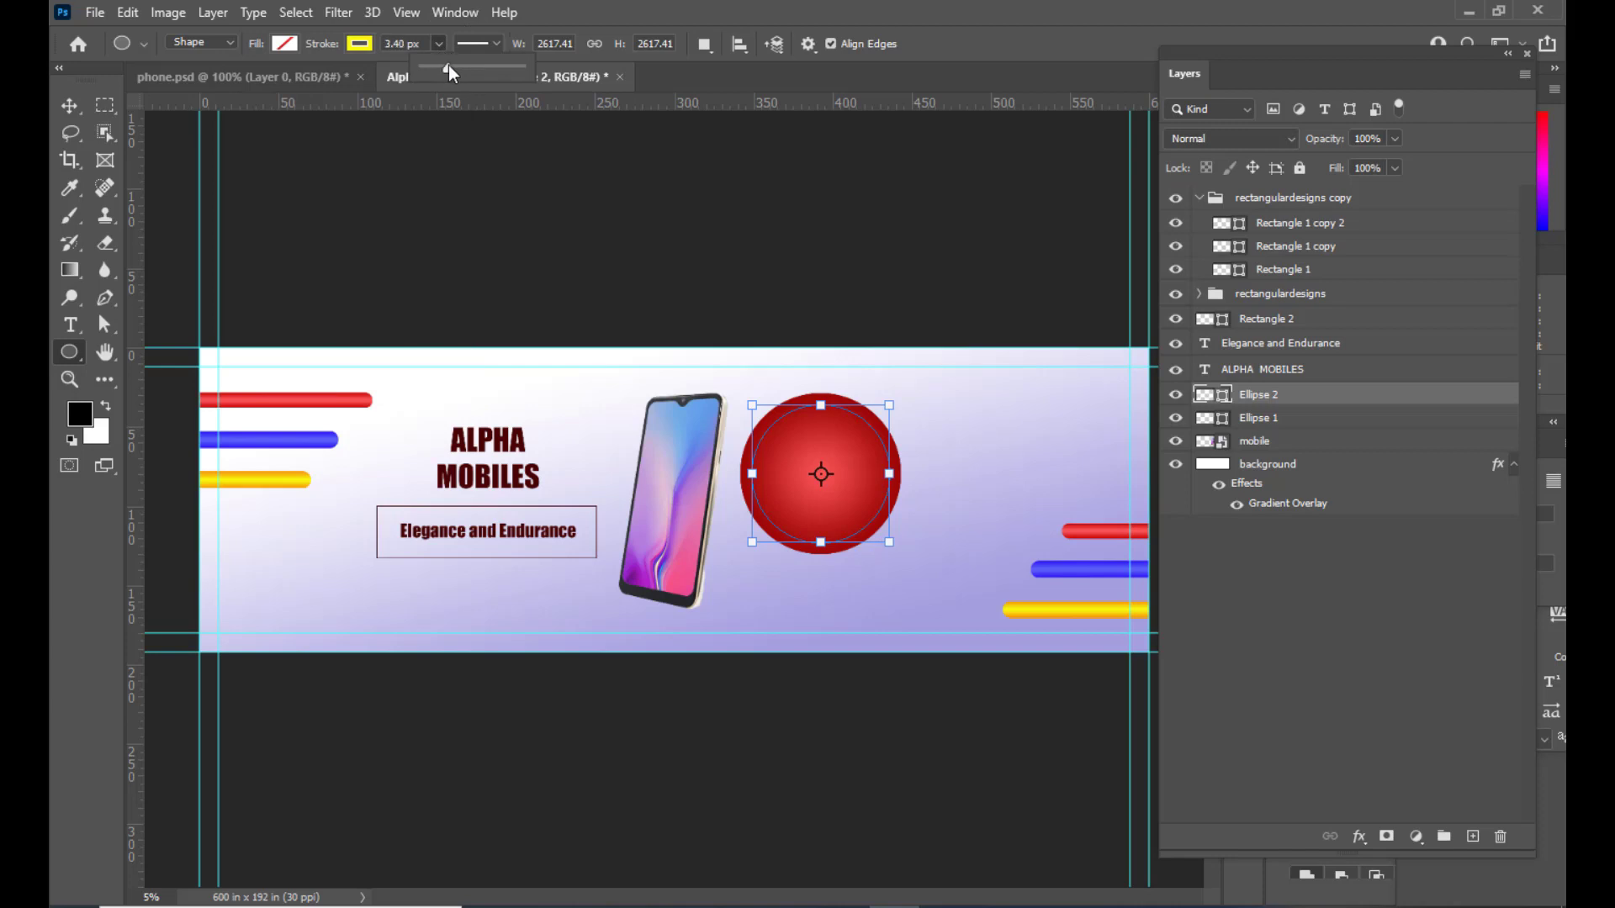
click(69, 108)
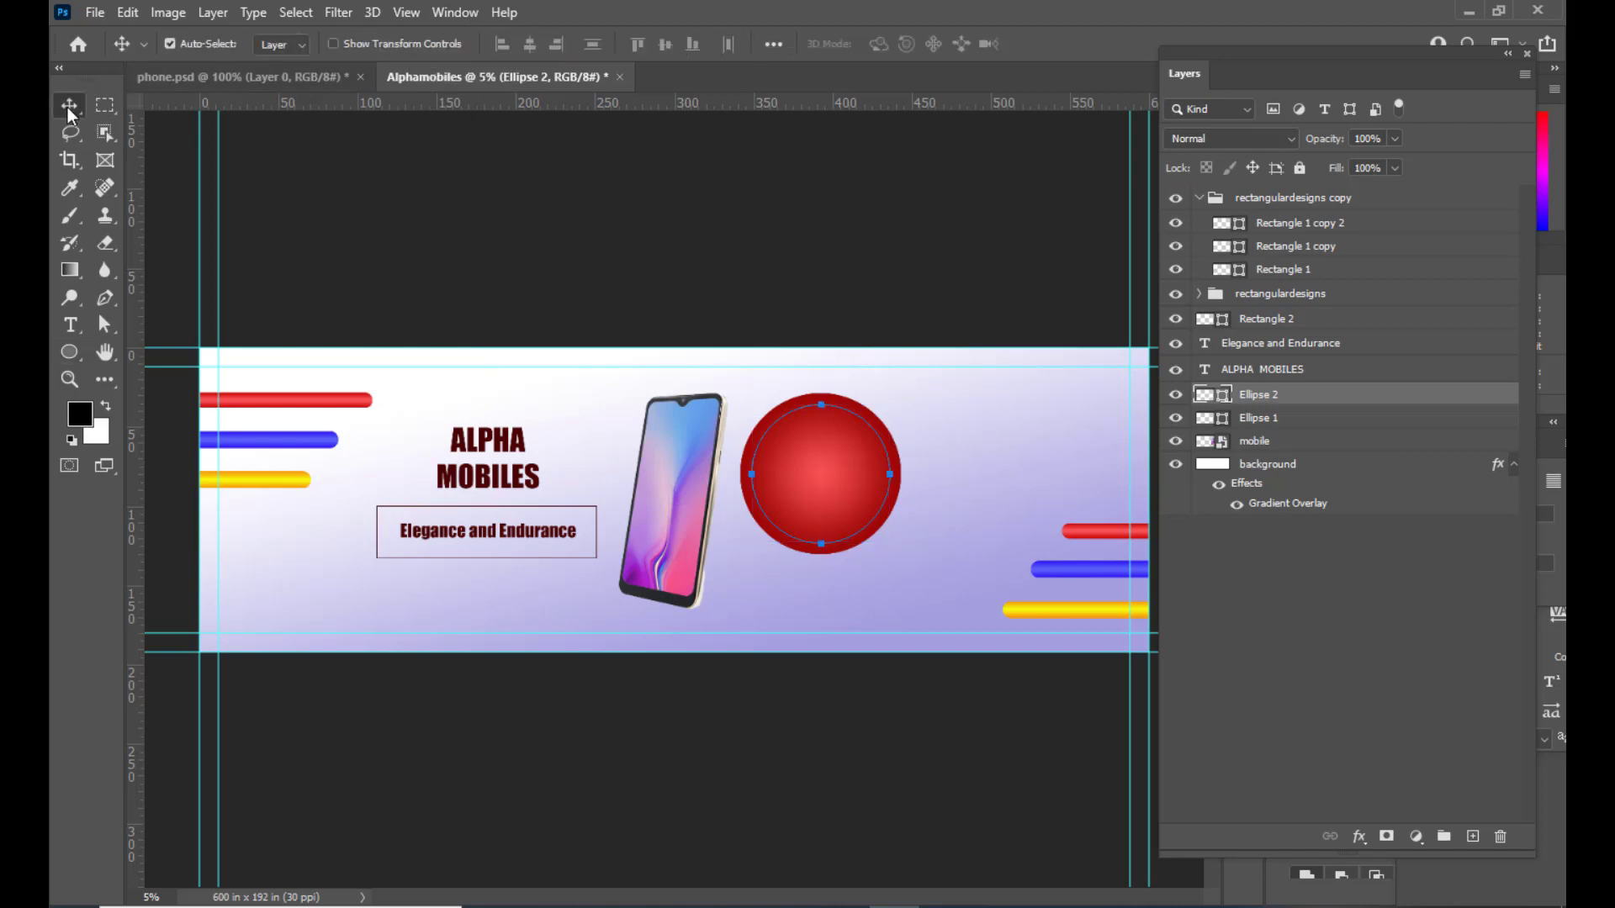
click(577, 195)
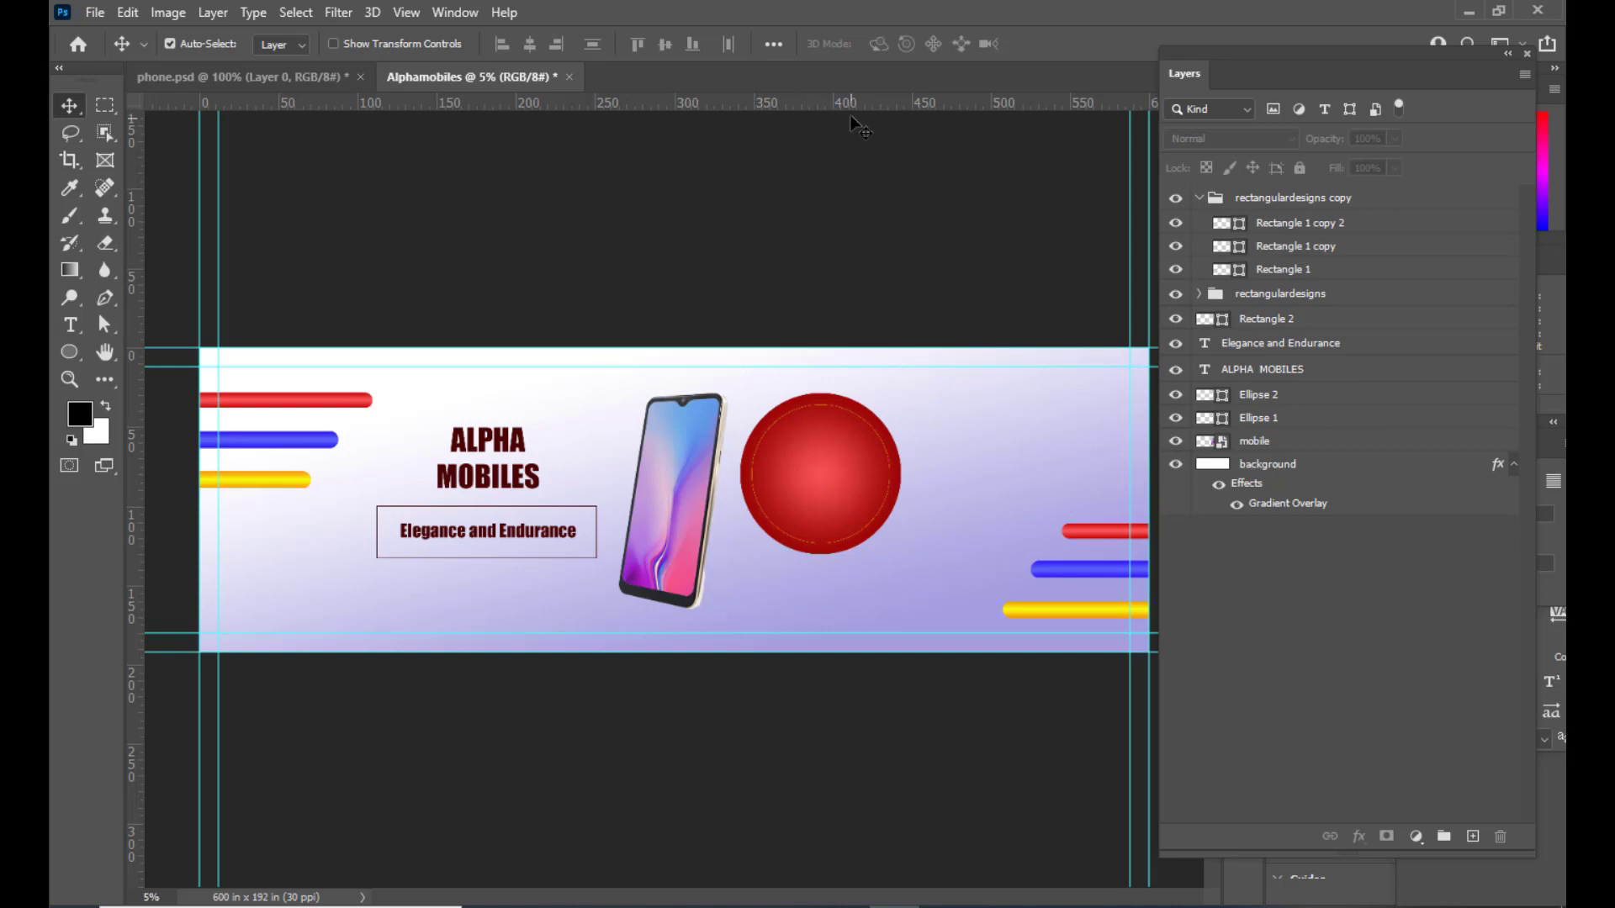
Step: Add a text box above the bars at the banner's right end reading "Explore Discount Offers With 30% off Hurry!"
click(67, 326)
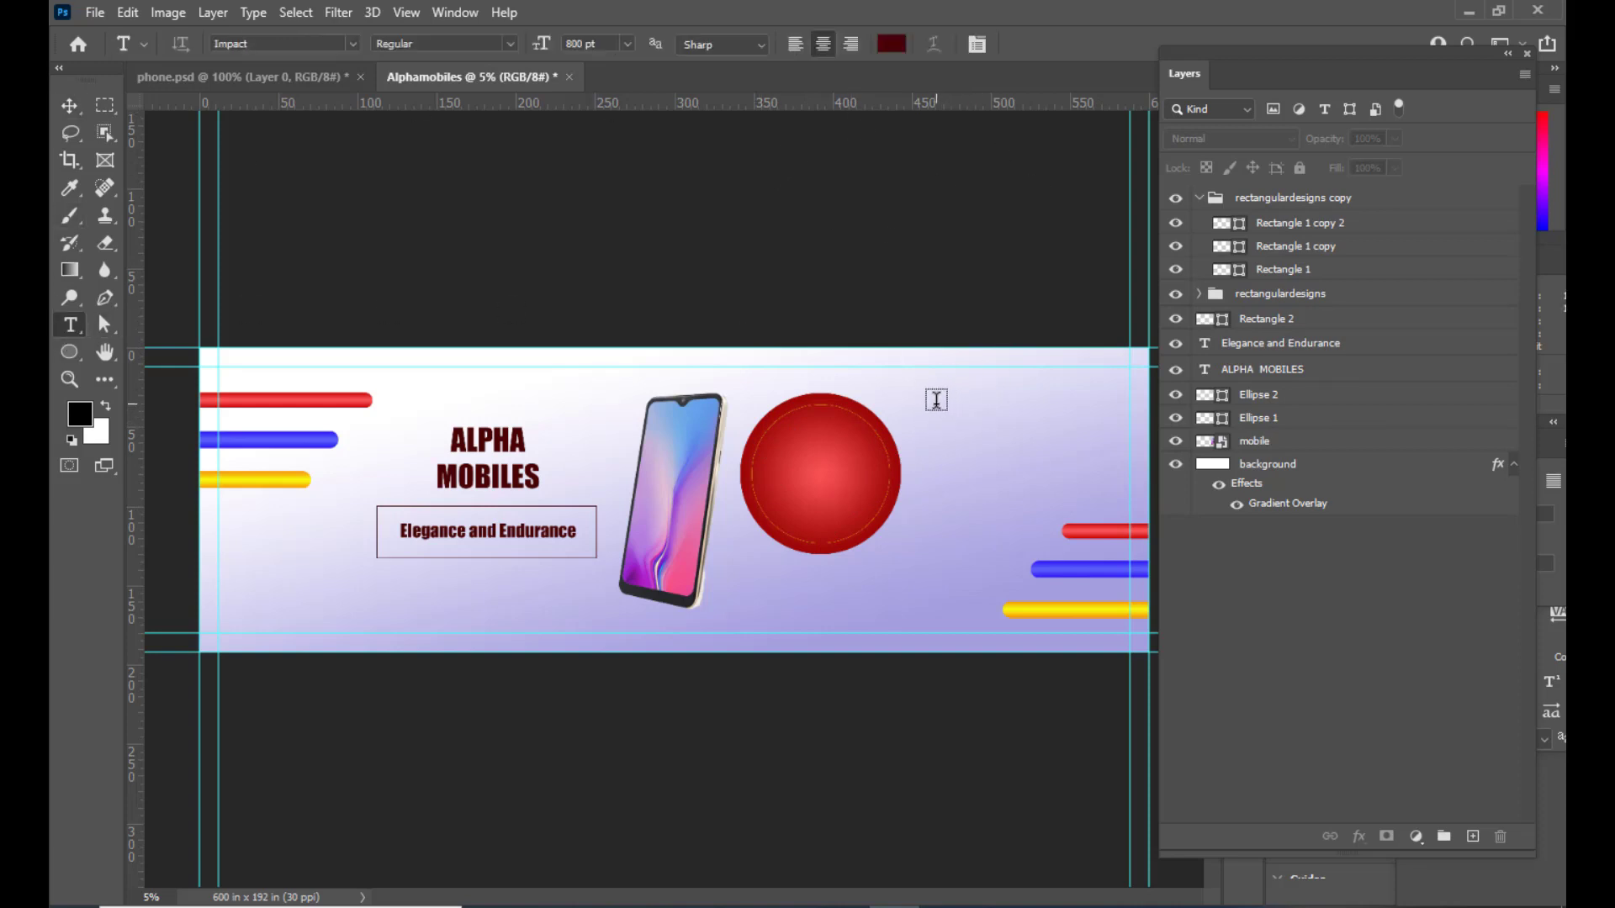
drag(931, 393, 1130, 506)
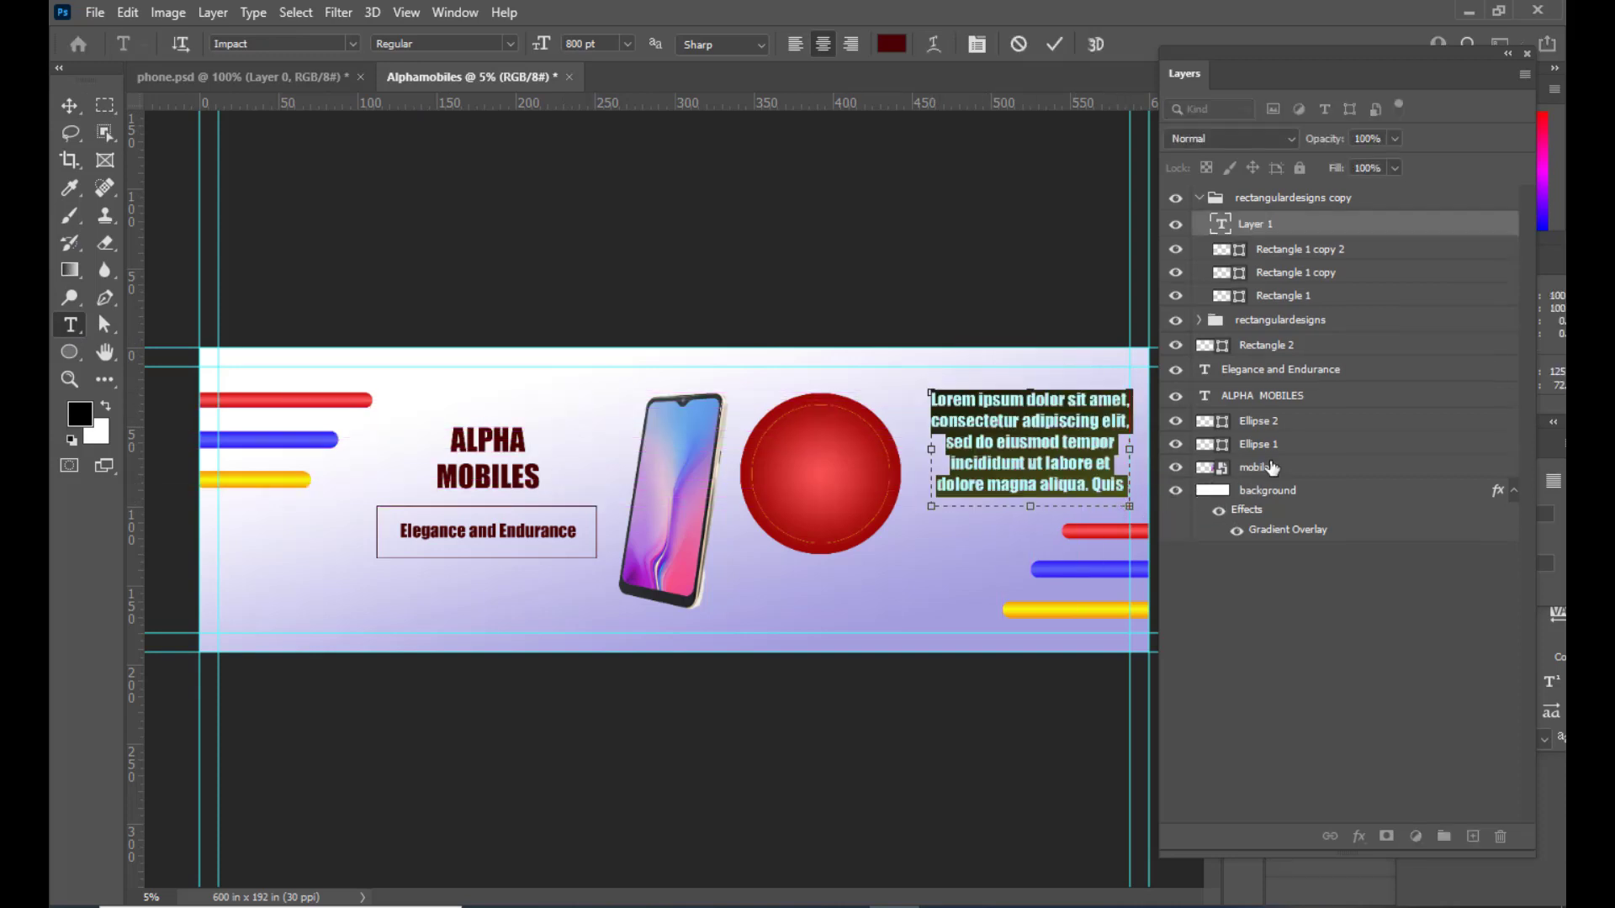
key(BackSpace)
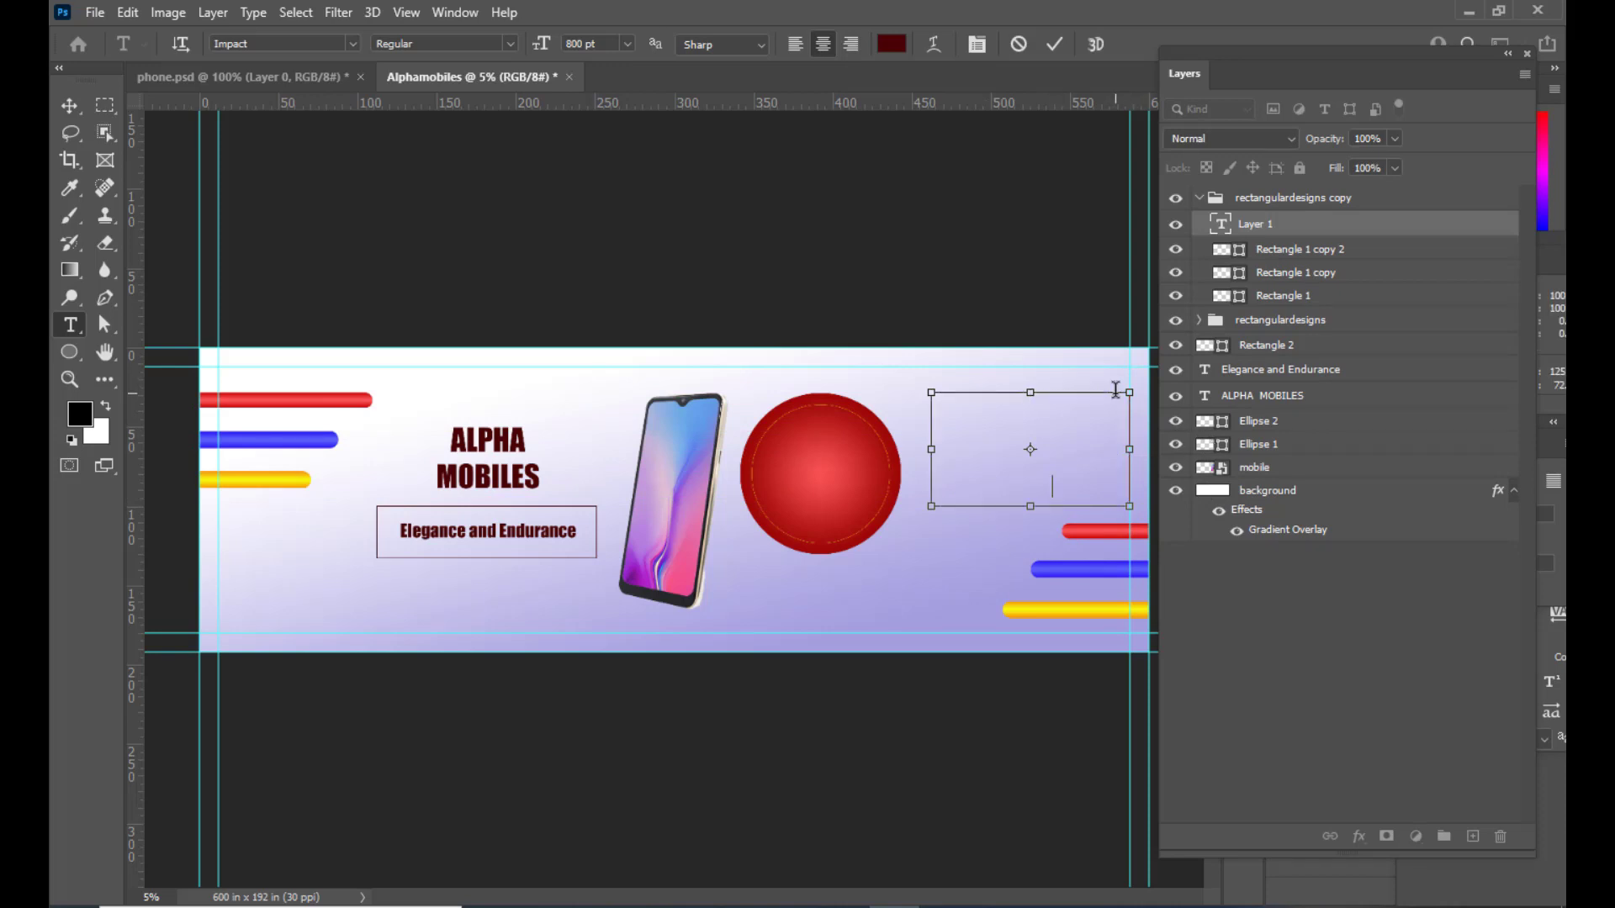
text(Explore Discount Offers With 30% off Hurry!)
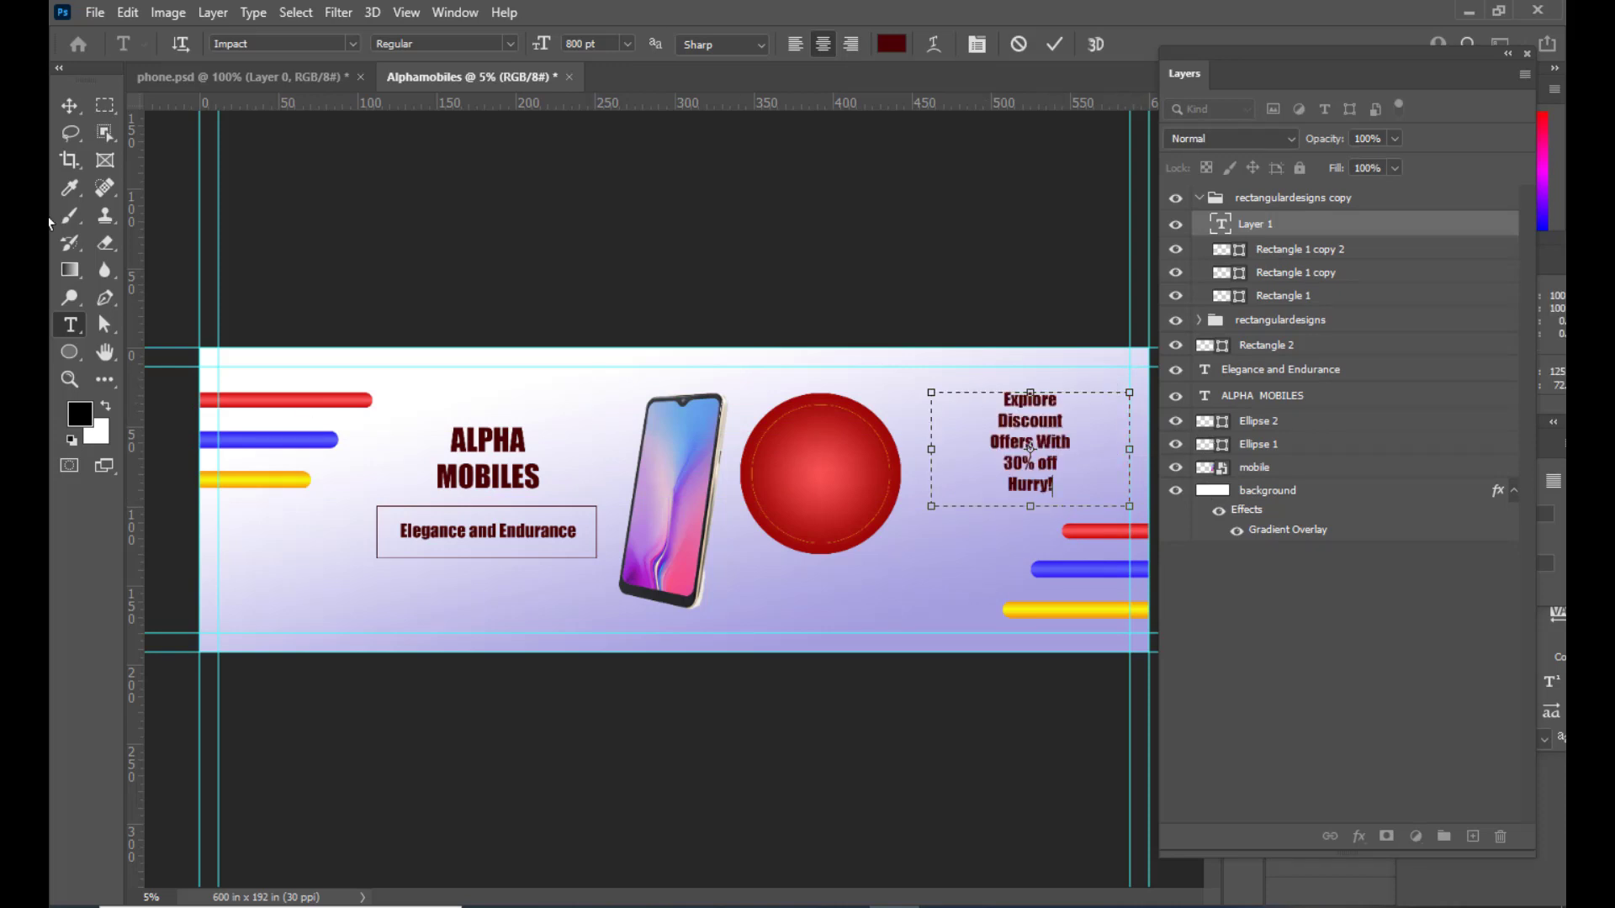
Step: Centre the offer text on the red circle and scale it to 95.26%
click(67, 106)
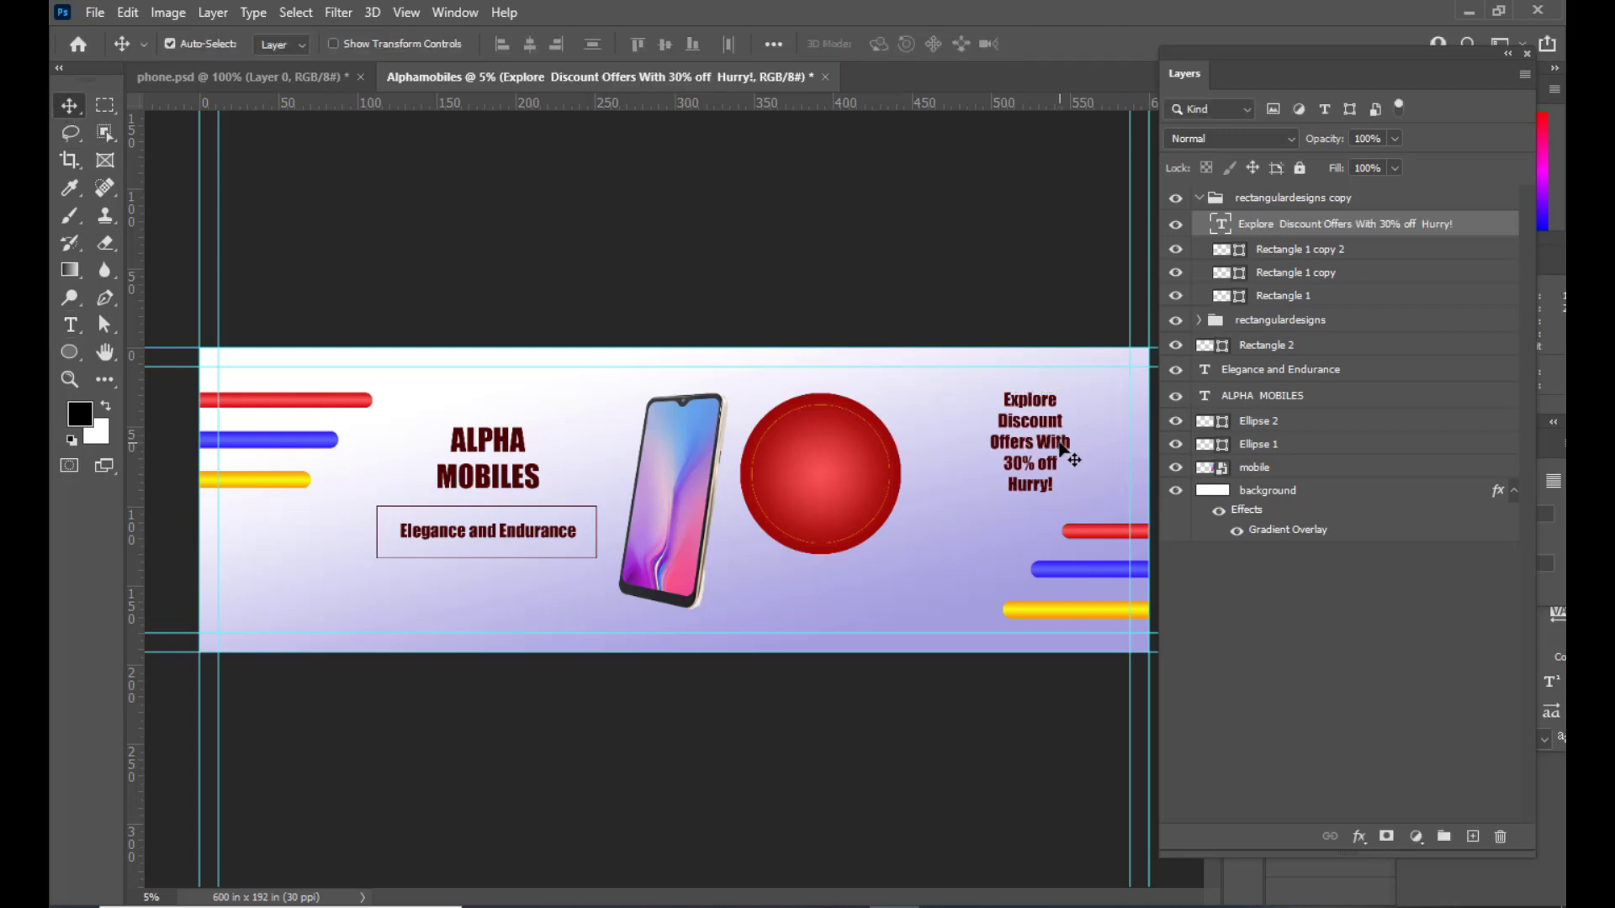
drag(1059, 442, 849, 469)
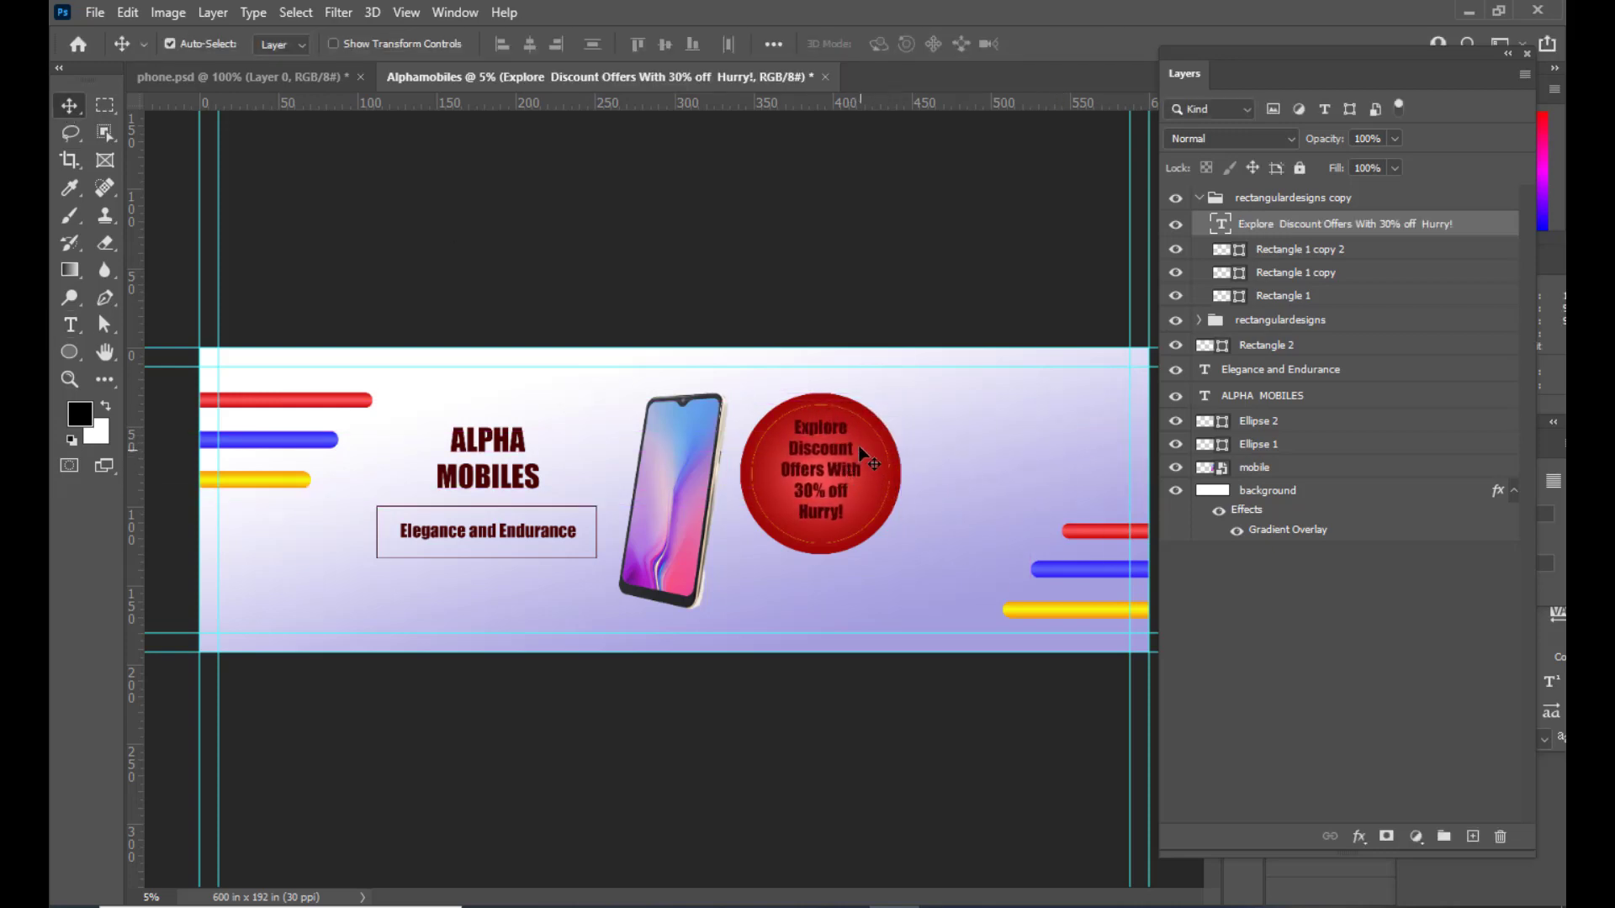
key(ctrl+t)
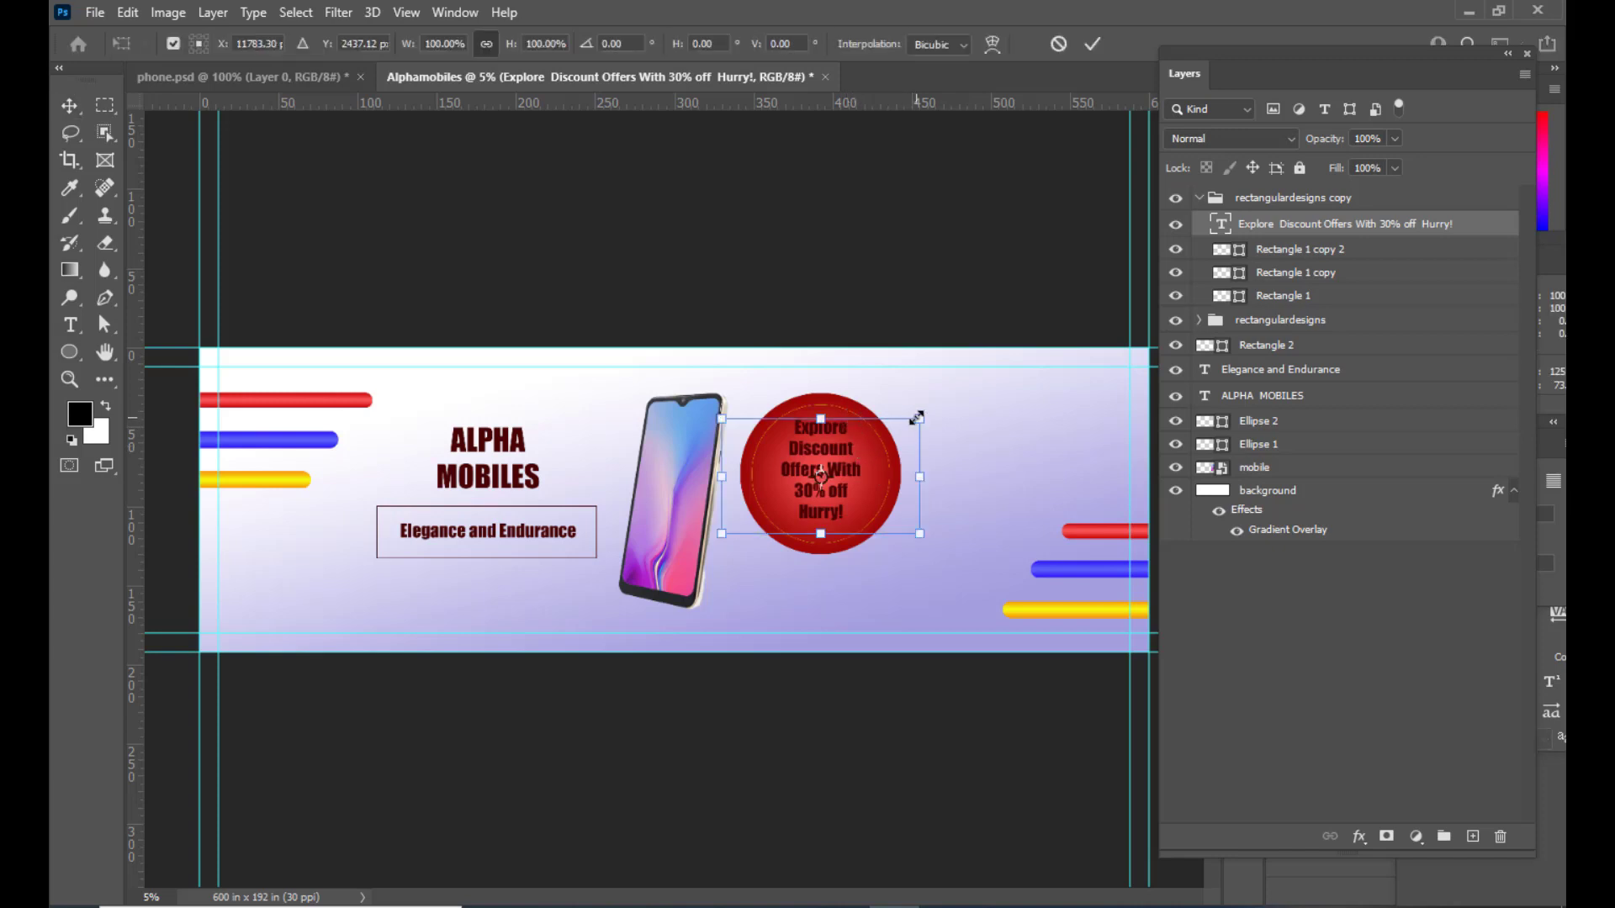
mouse_move(916, 418)
mouse_down()
mouse_move(904, 427)
mouse_move(926, 414)
mouse_up()
key(Return)
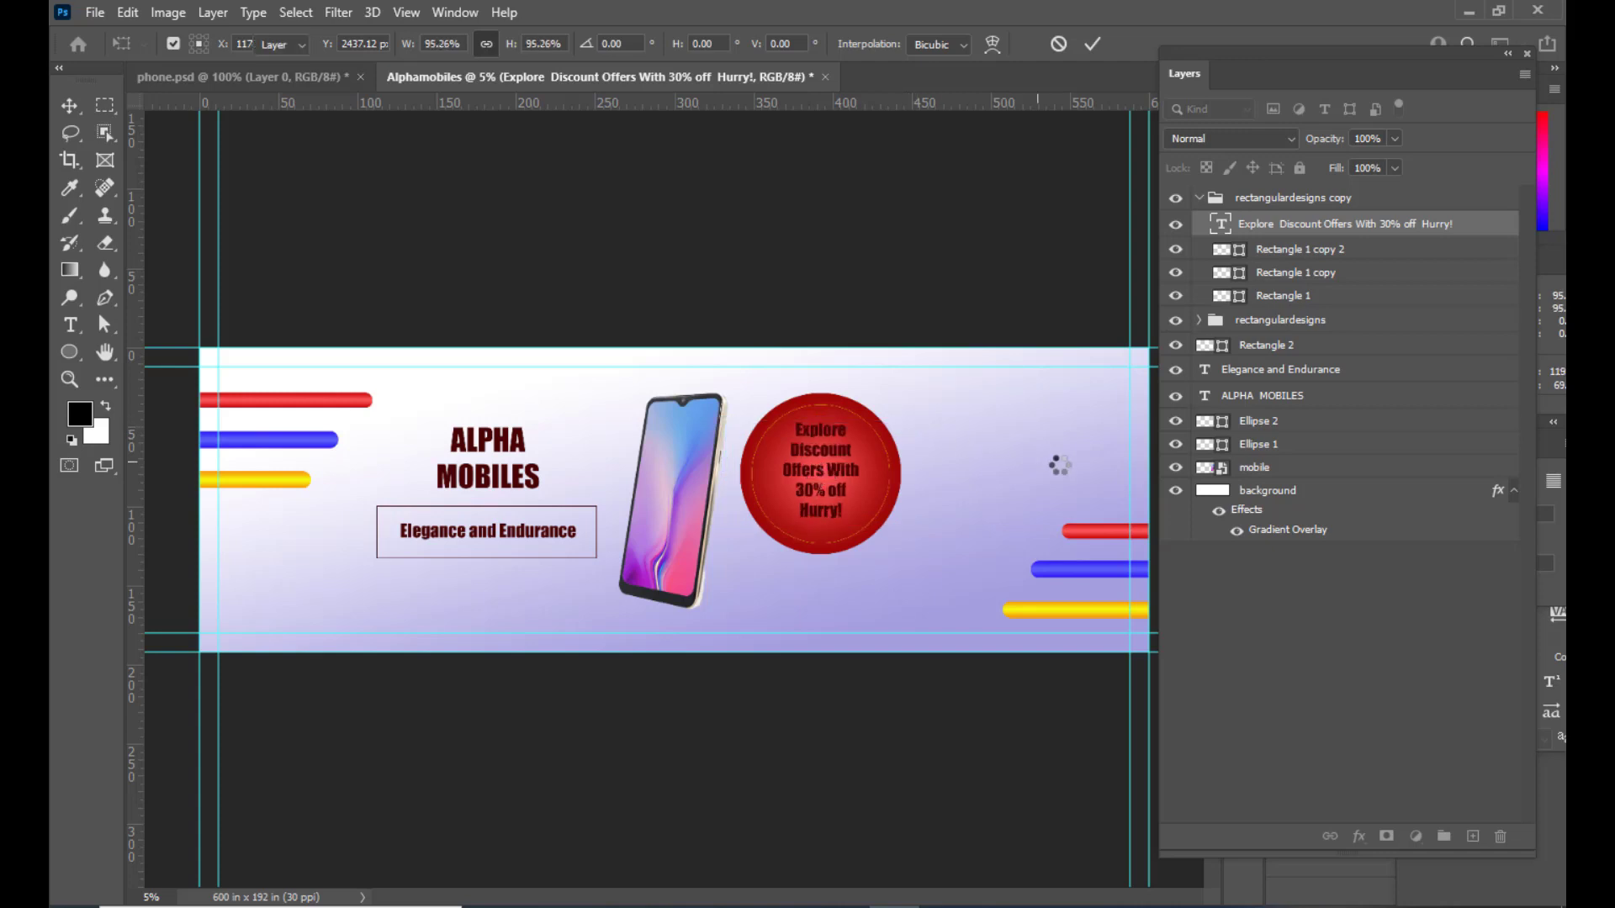
Step: Set the colour of the offer text on the red circle to white (ffffff)
double_click(1223, 228)
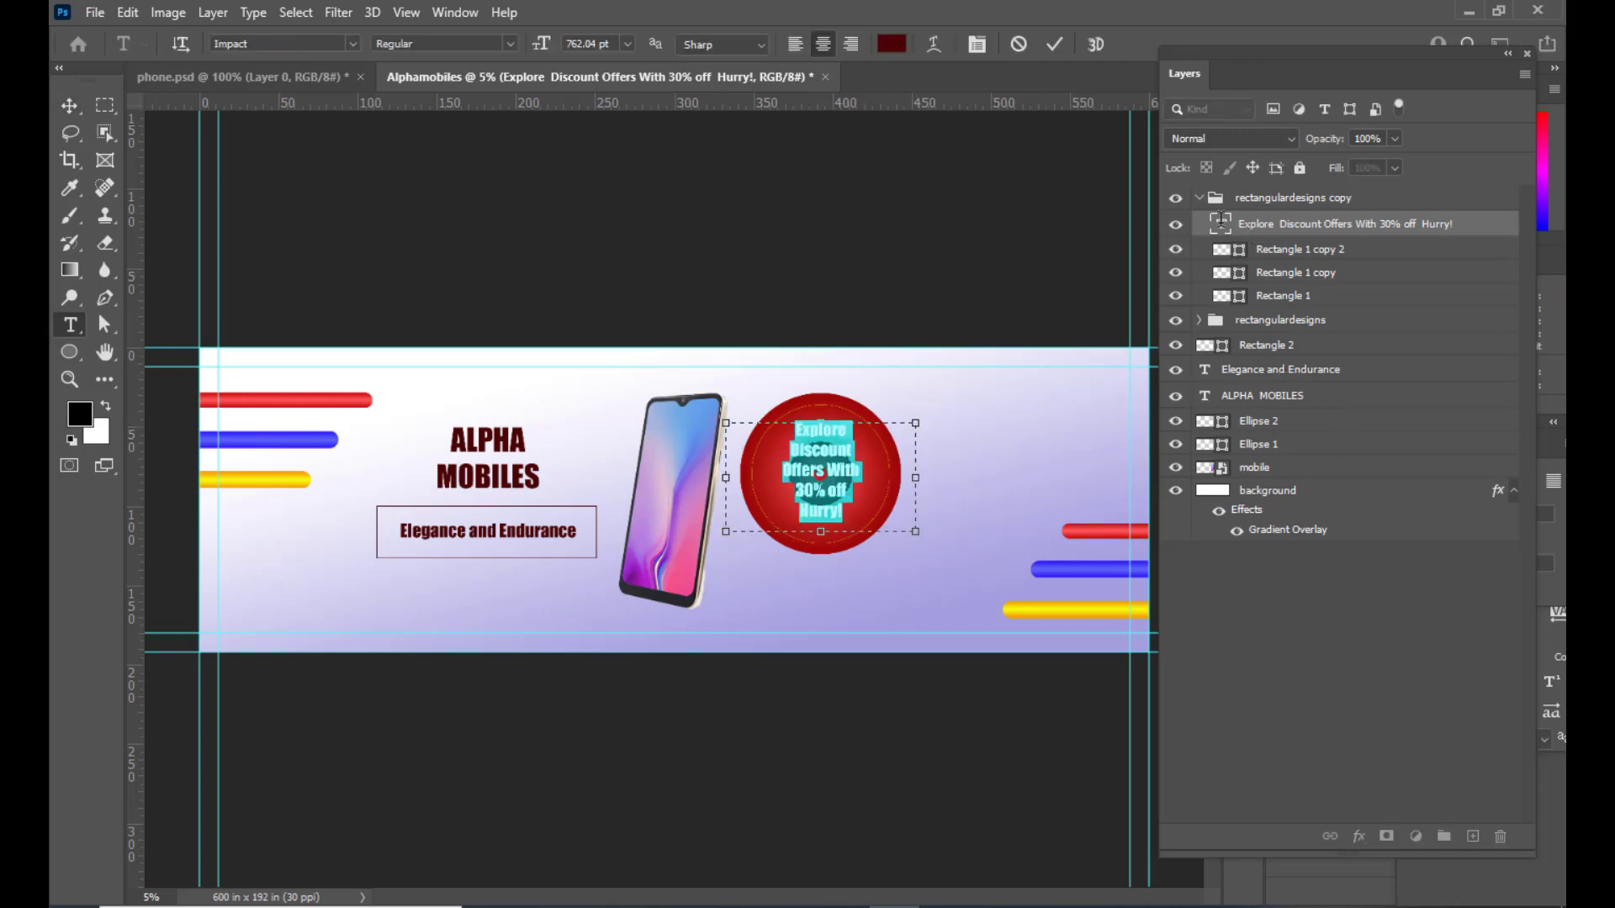
click(892, 44)
text(ffffff)
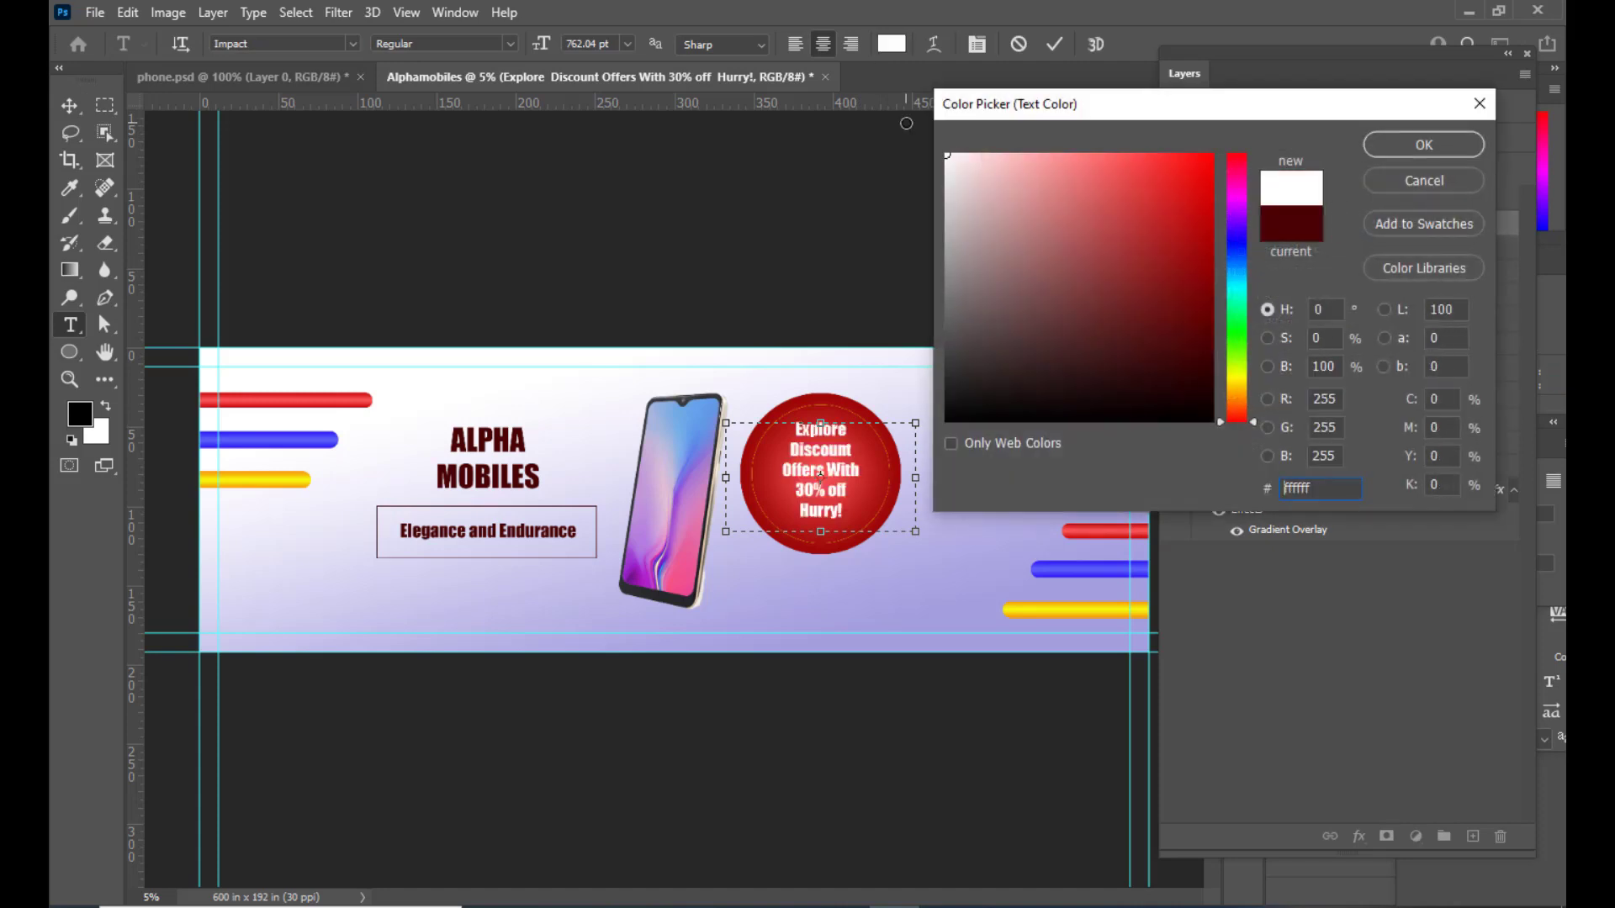
click(1424, 145)
click(71, 105)
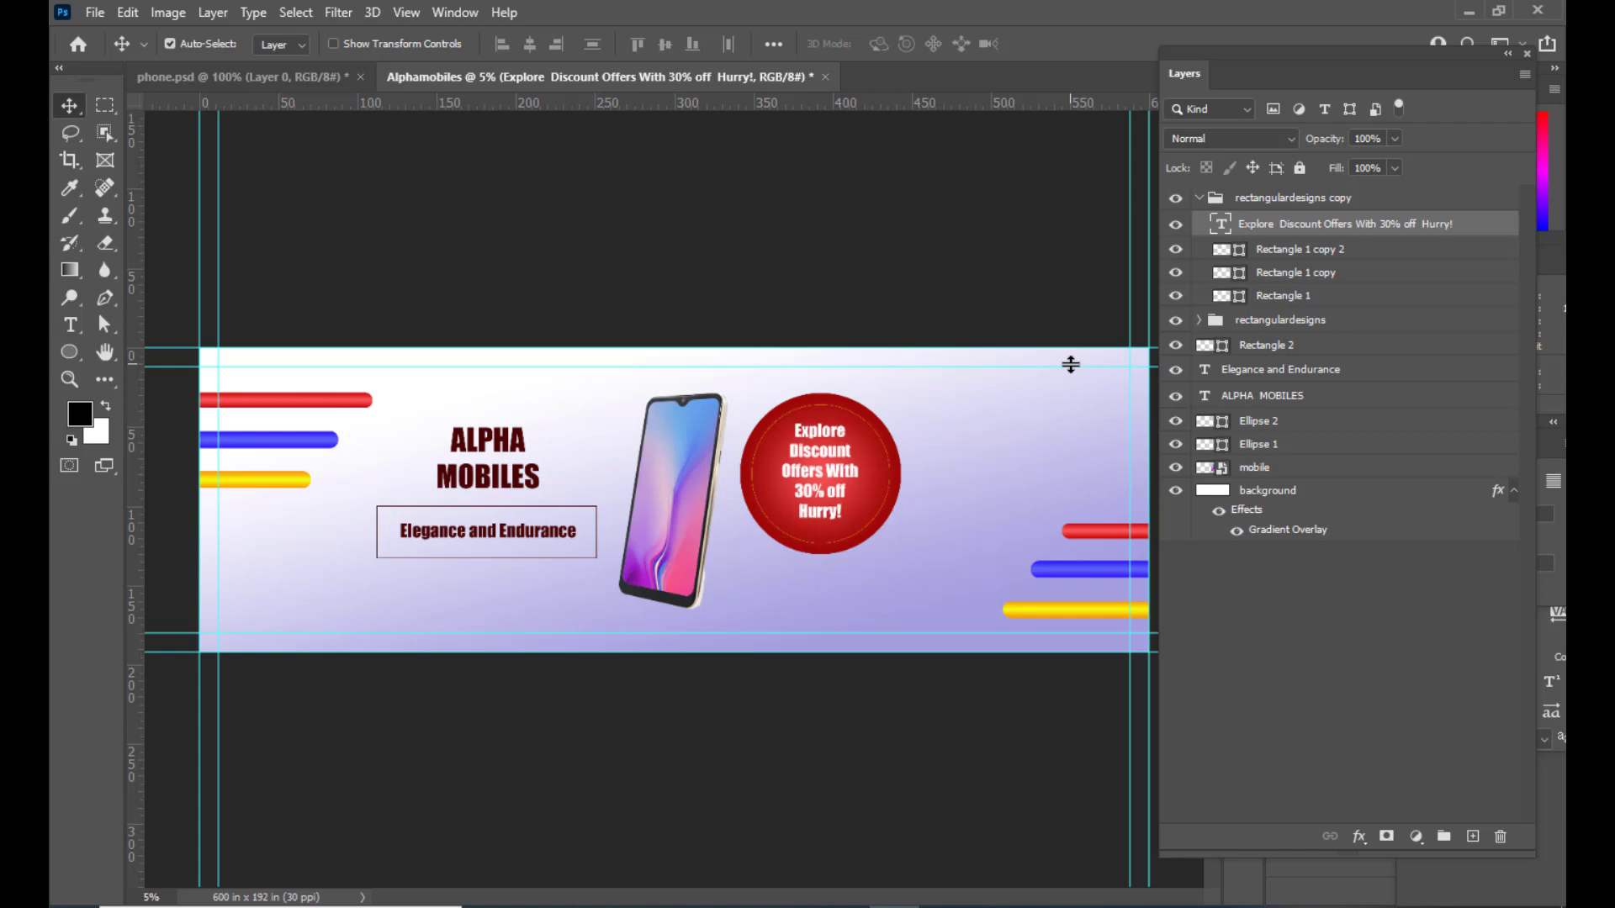
Step: Change the offer text's font to Times New Roman Bold
double_click(1221, 223)
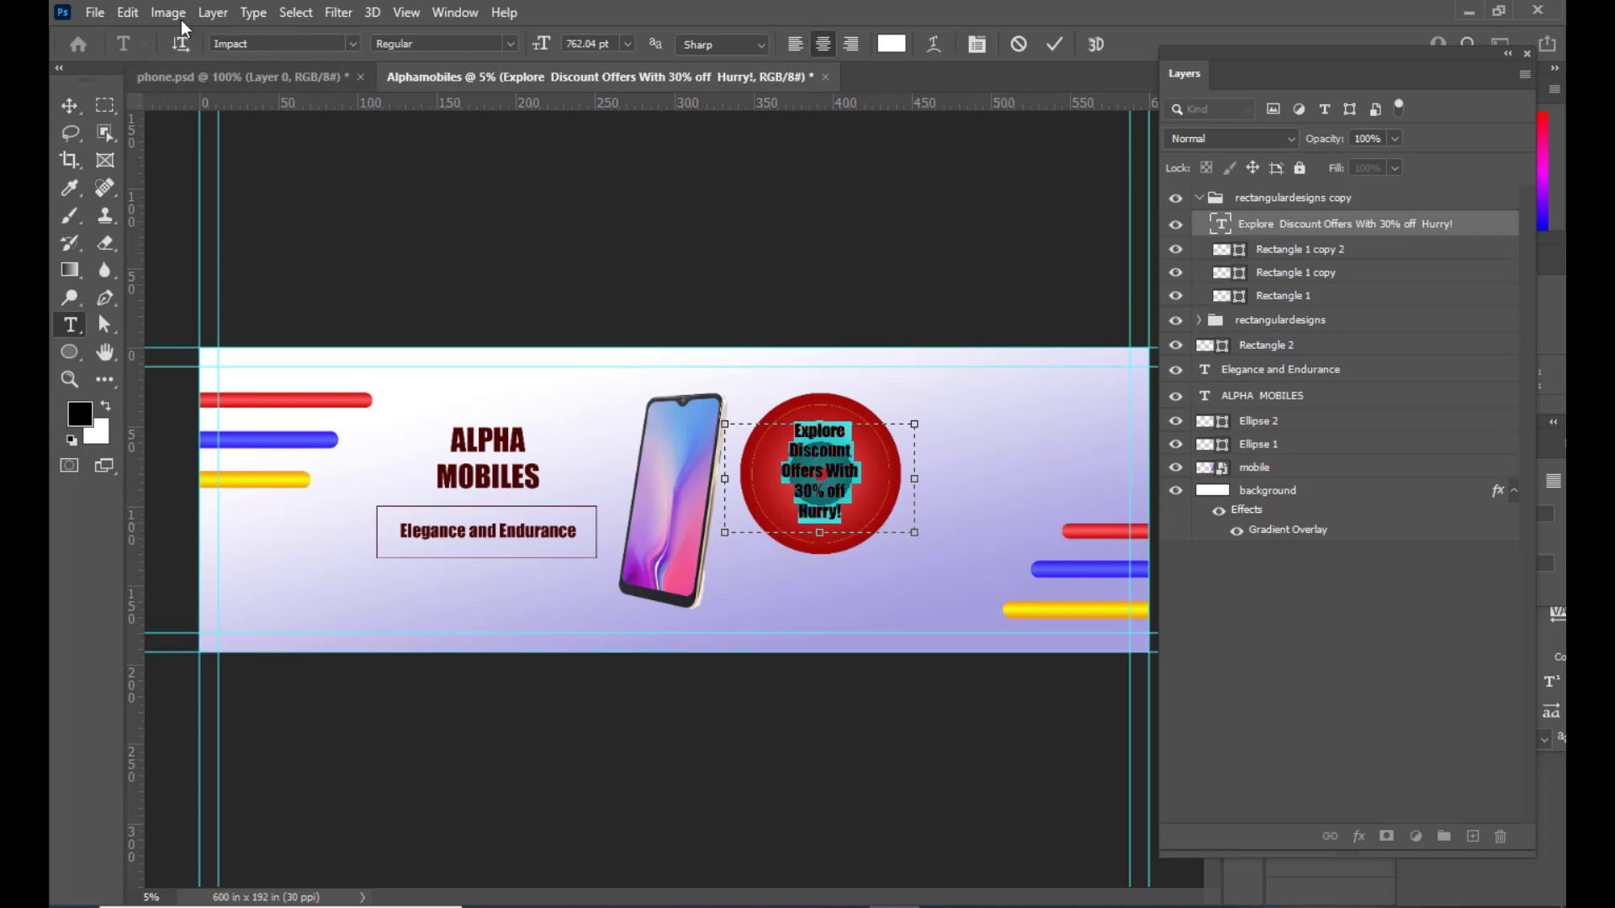
click(271, 41)
text(t)
key(BackSpace)
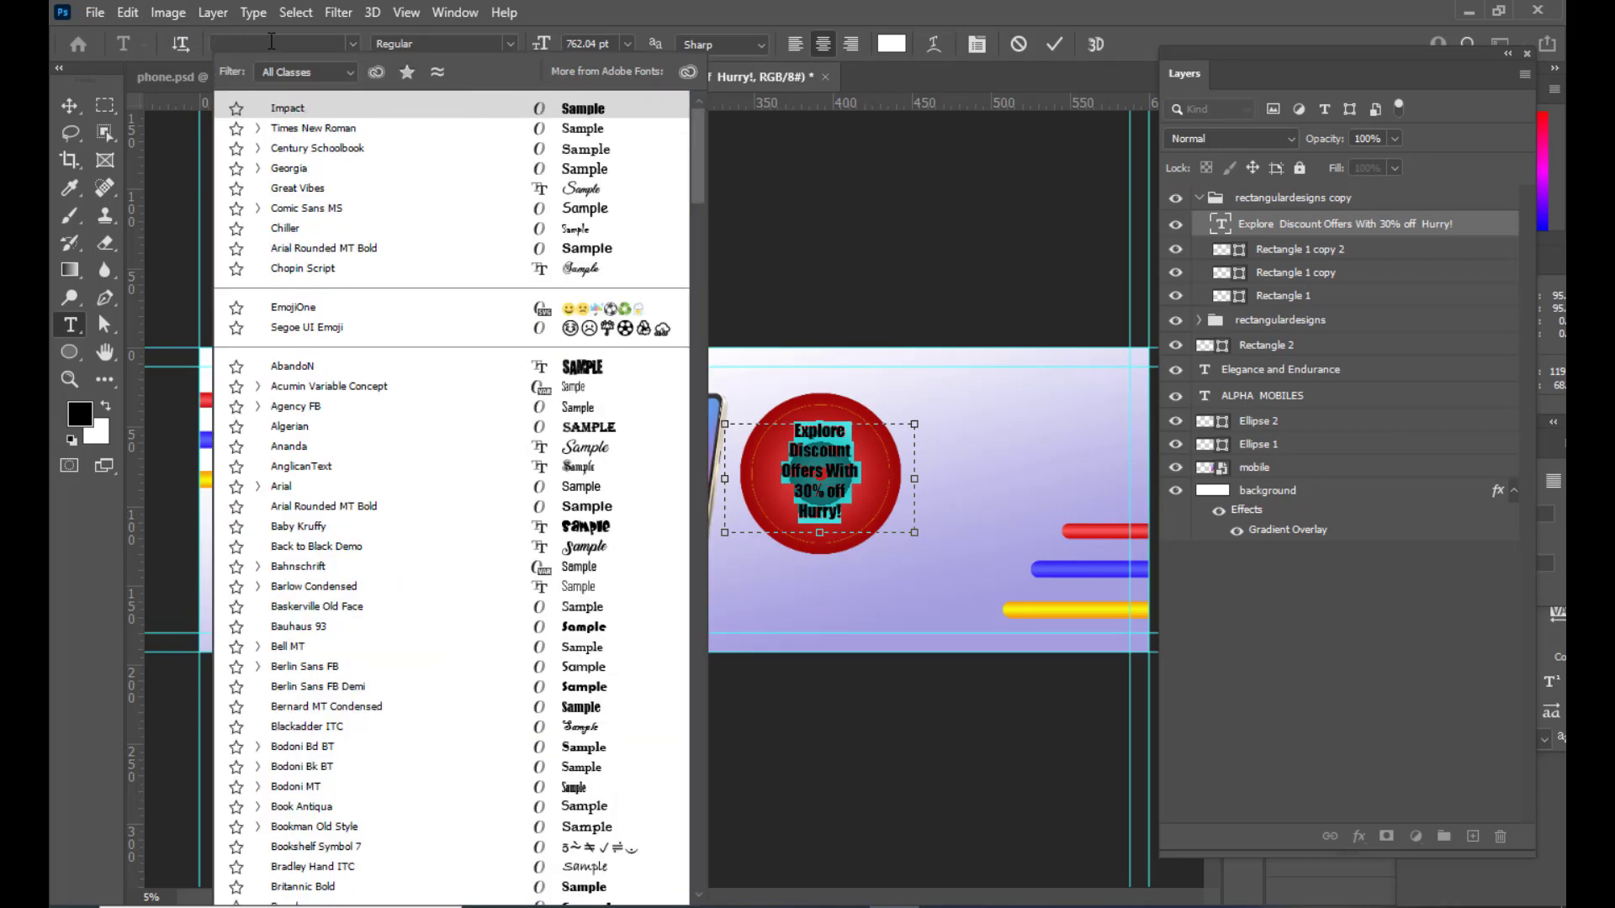
text(Times New Roman)
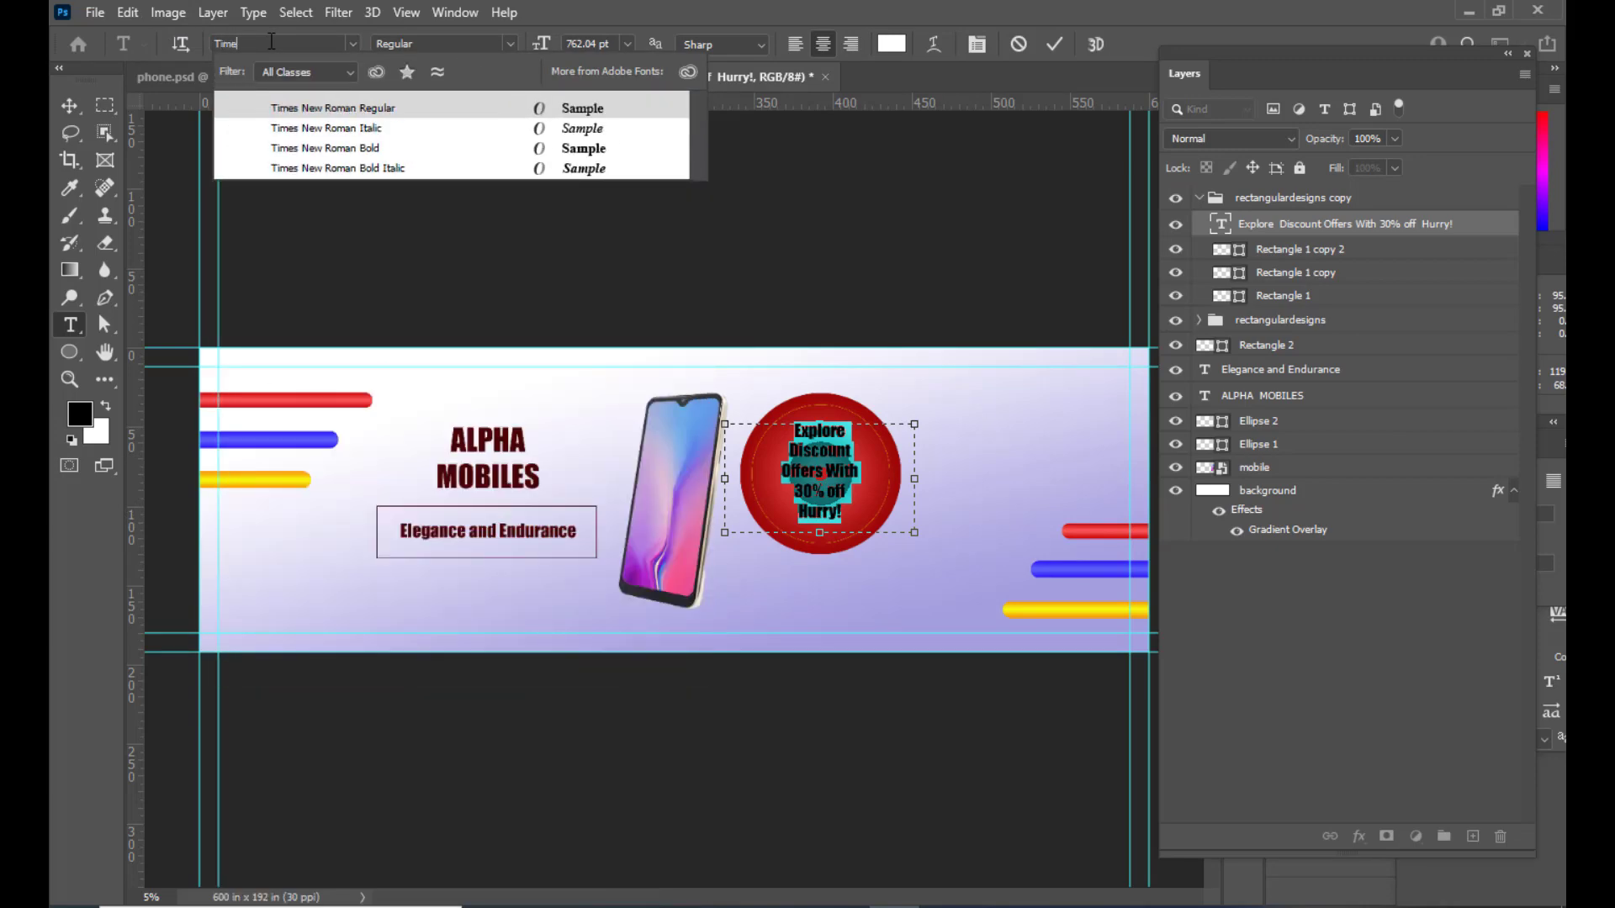
click(286, 150)
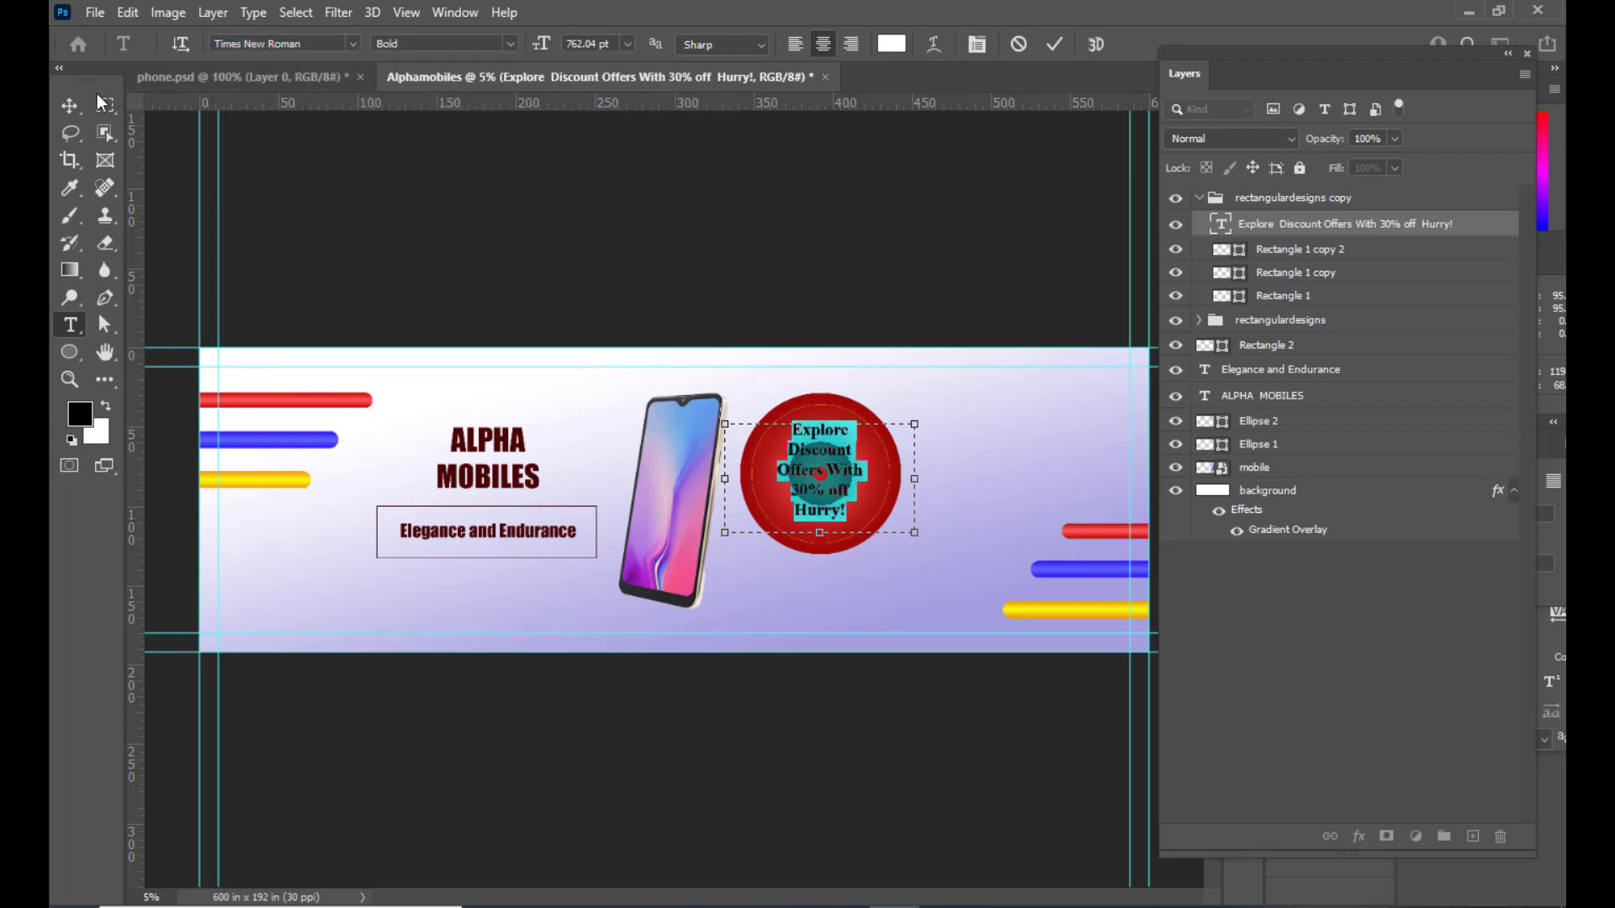
click(69, 102)
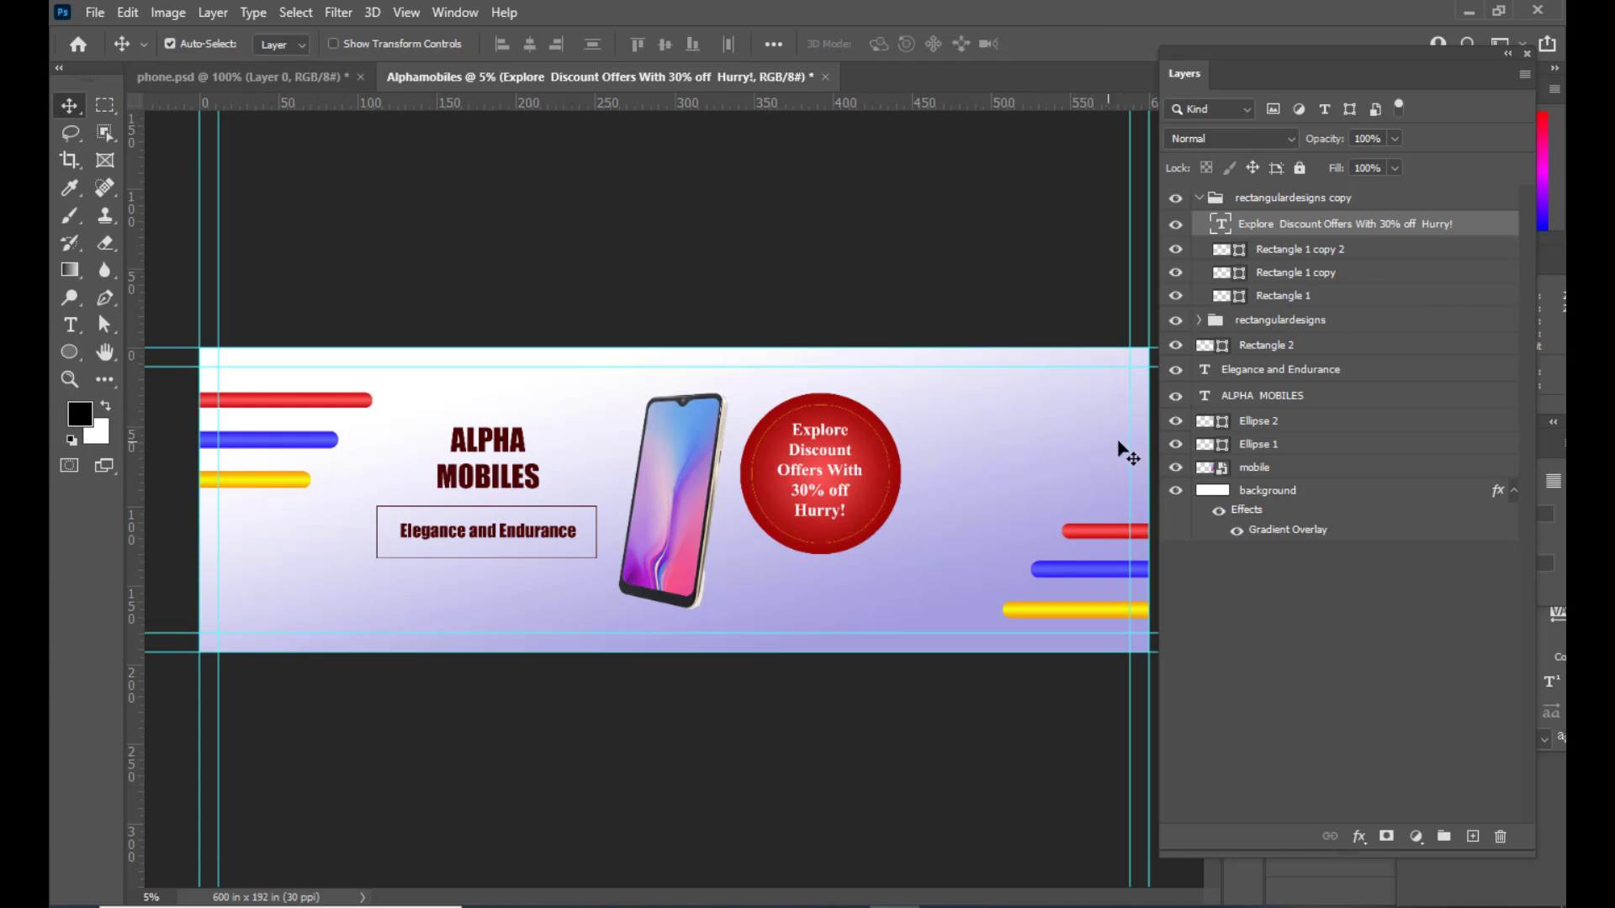
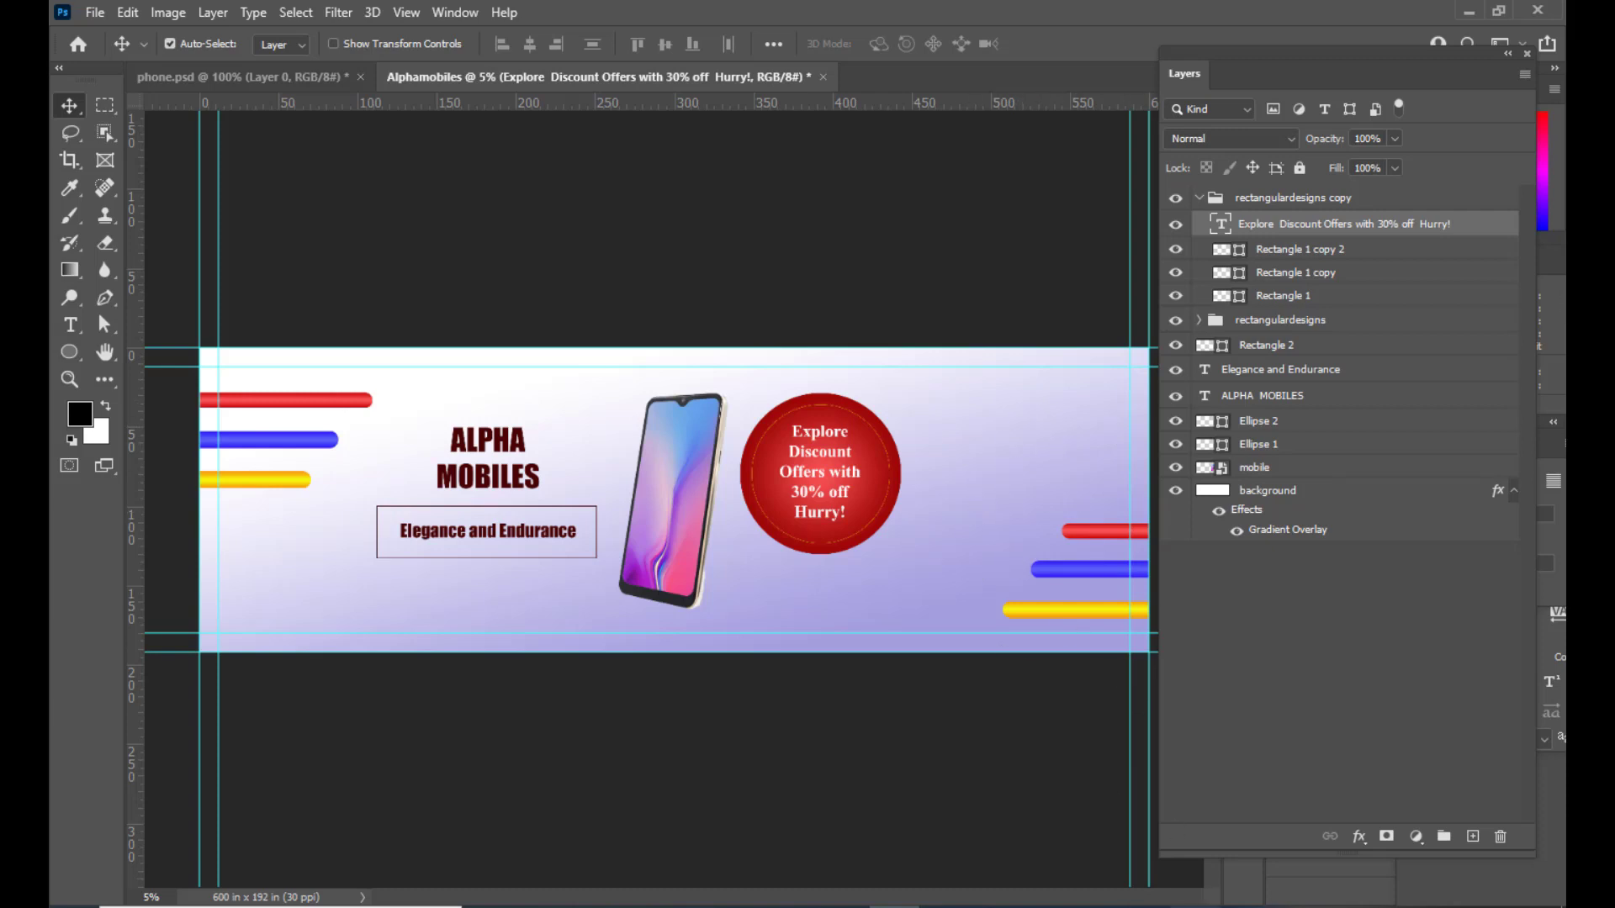
Step: Switch to the POSTERCONTENT file in Notepad, copy the lines "New Brands of your choice visit today", and return to the banner
key(alt+Tab)
drag(827, 327, 947, 227)
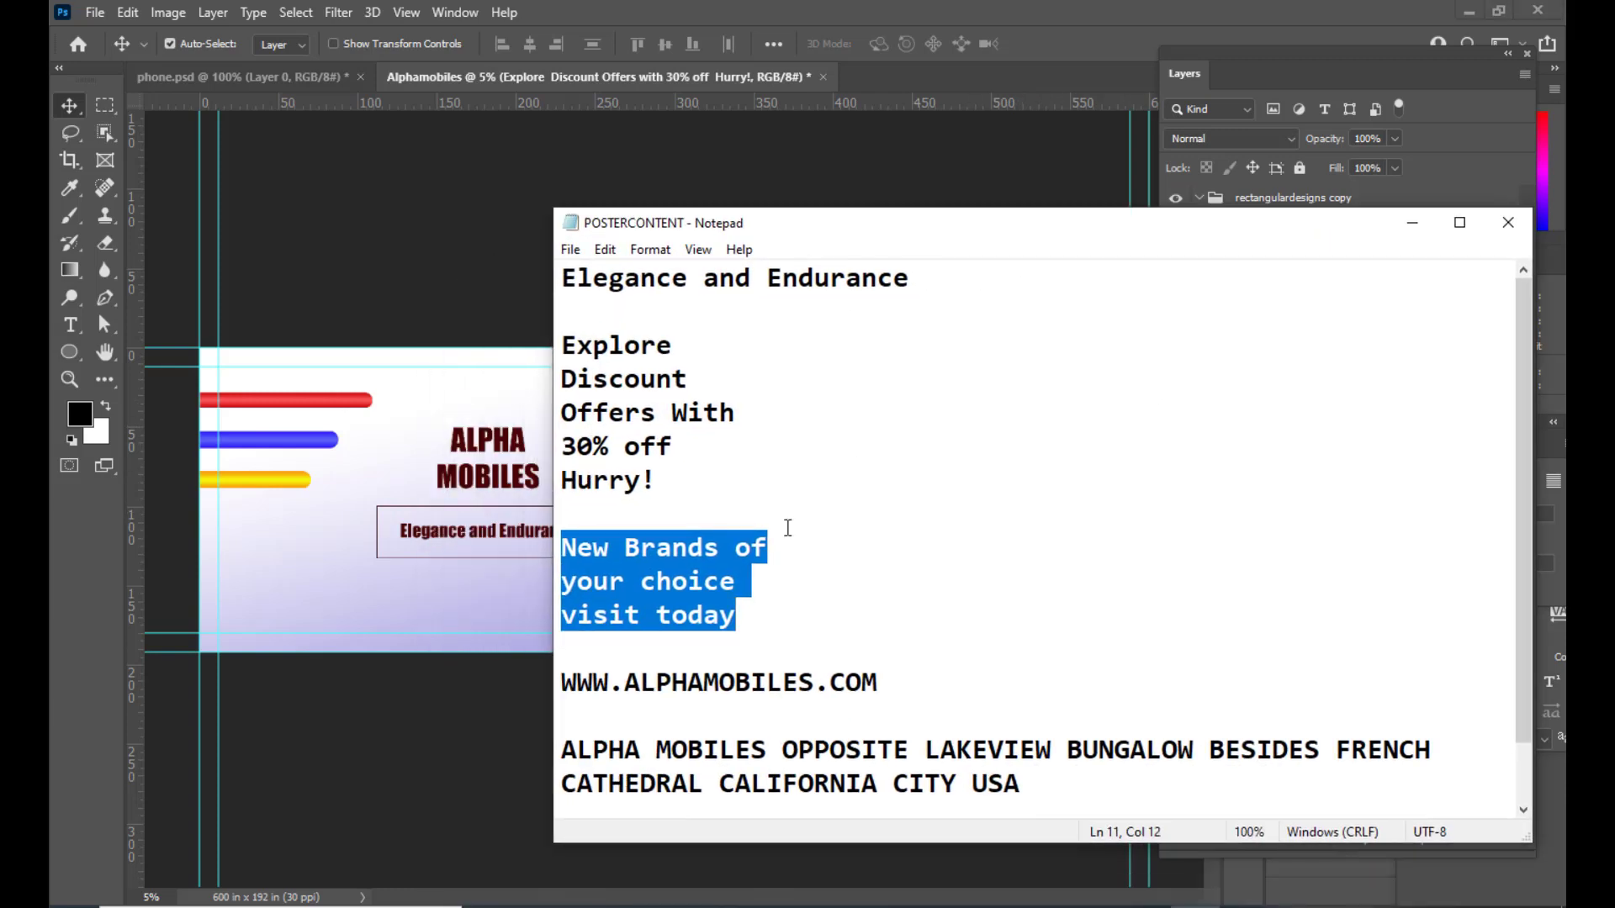
drag(826, 222, 946, 154)
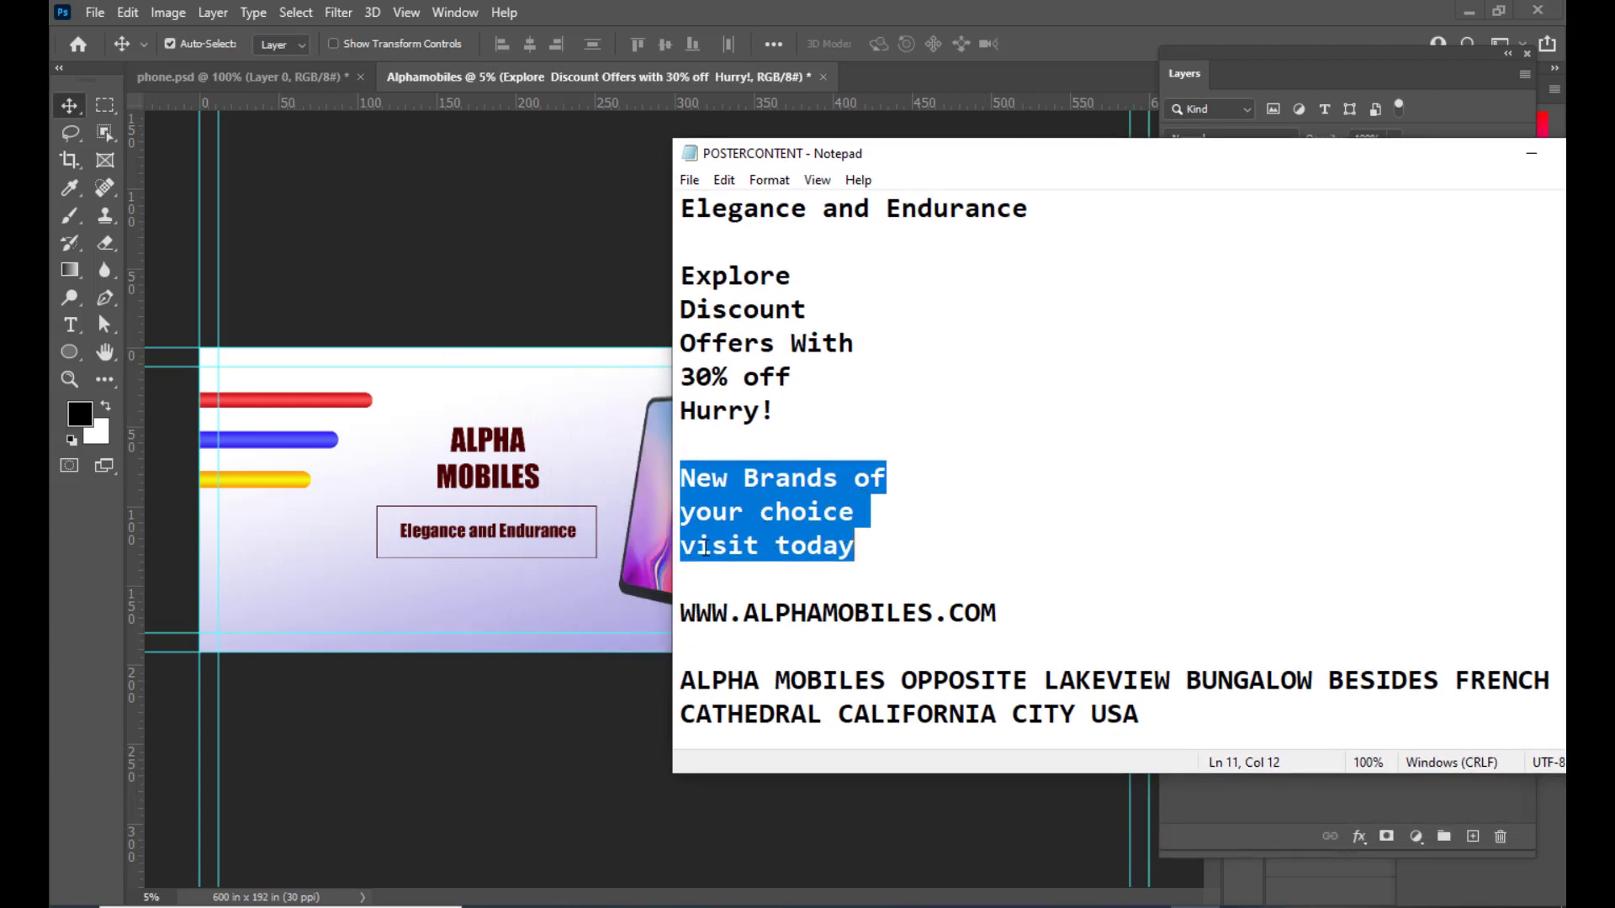
right_click(783, 477)
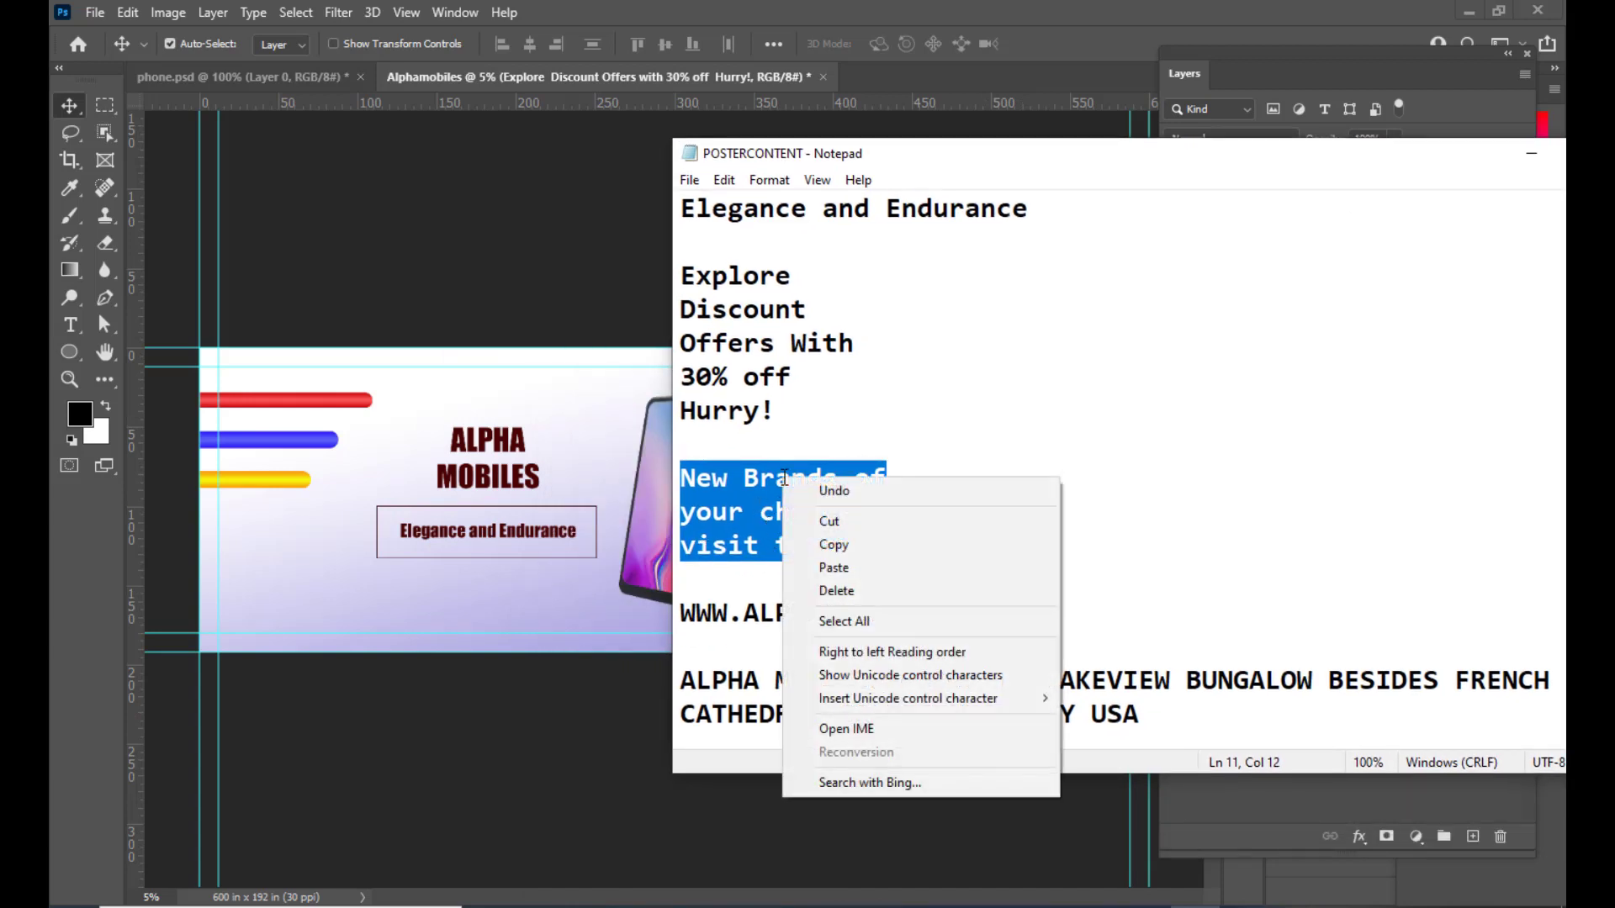
click(836, 545)
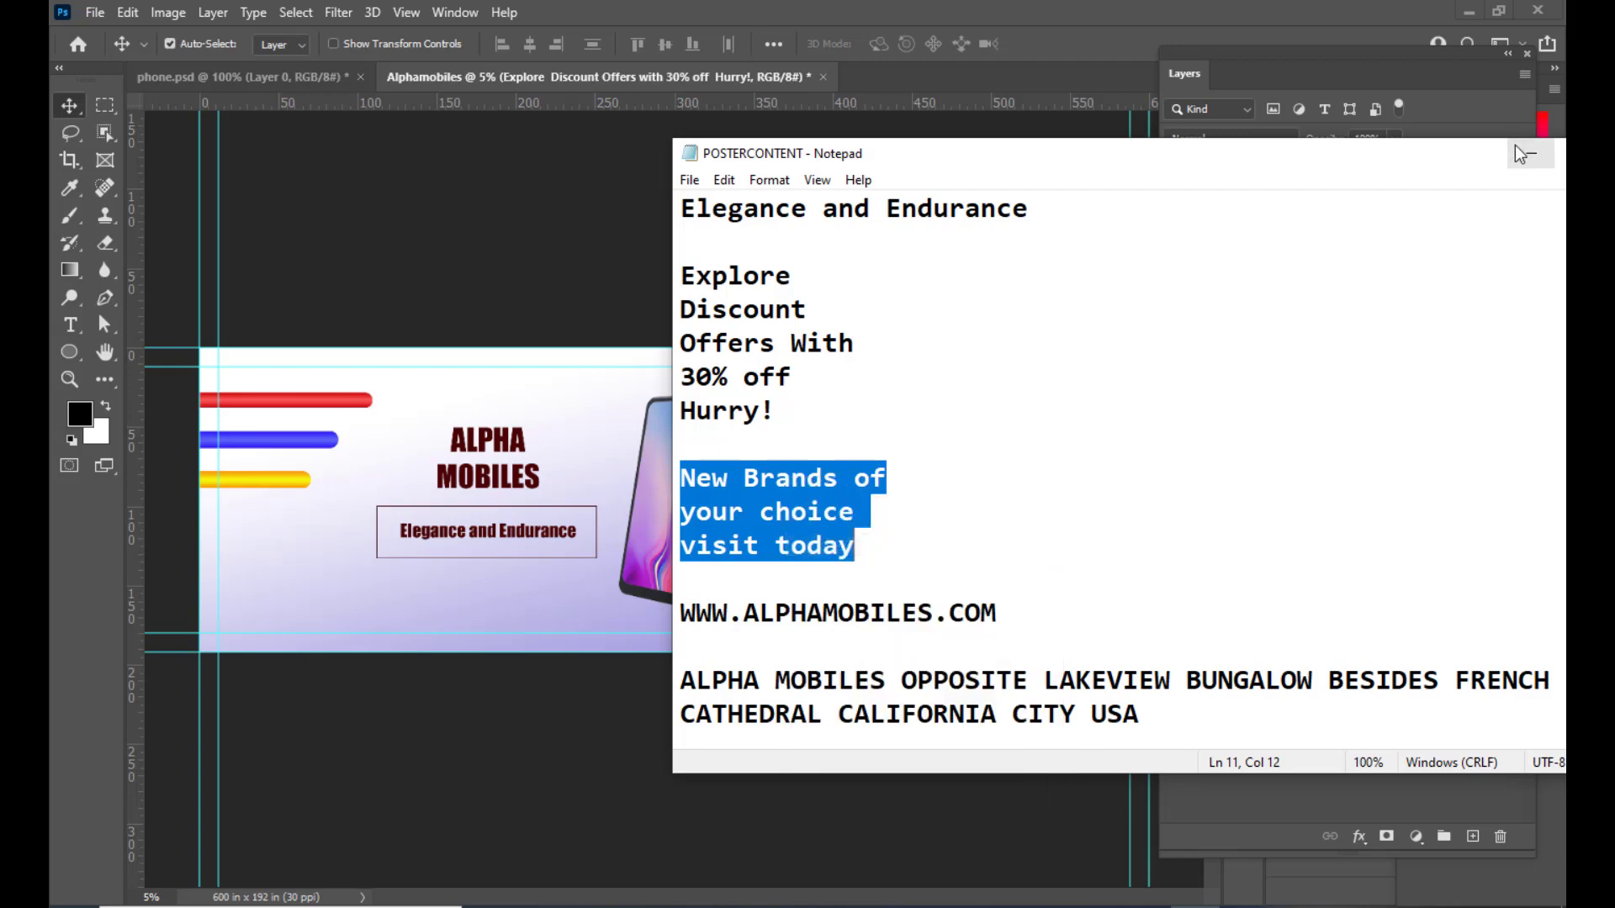
click(1530, 153)
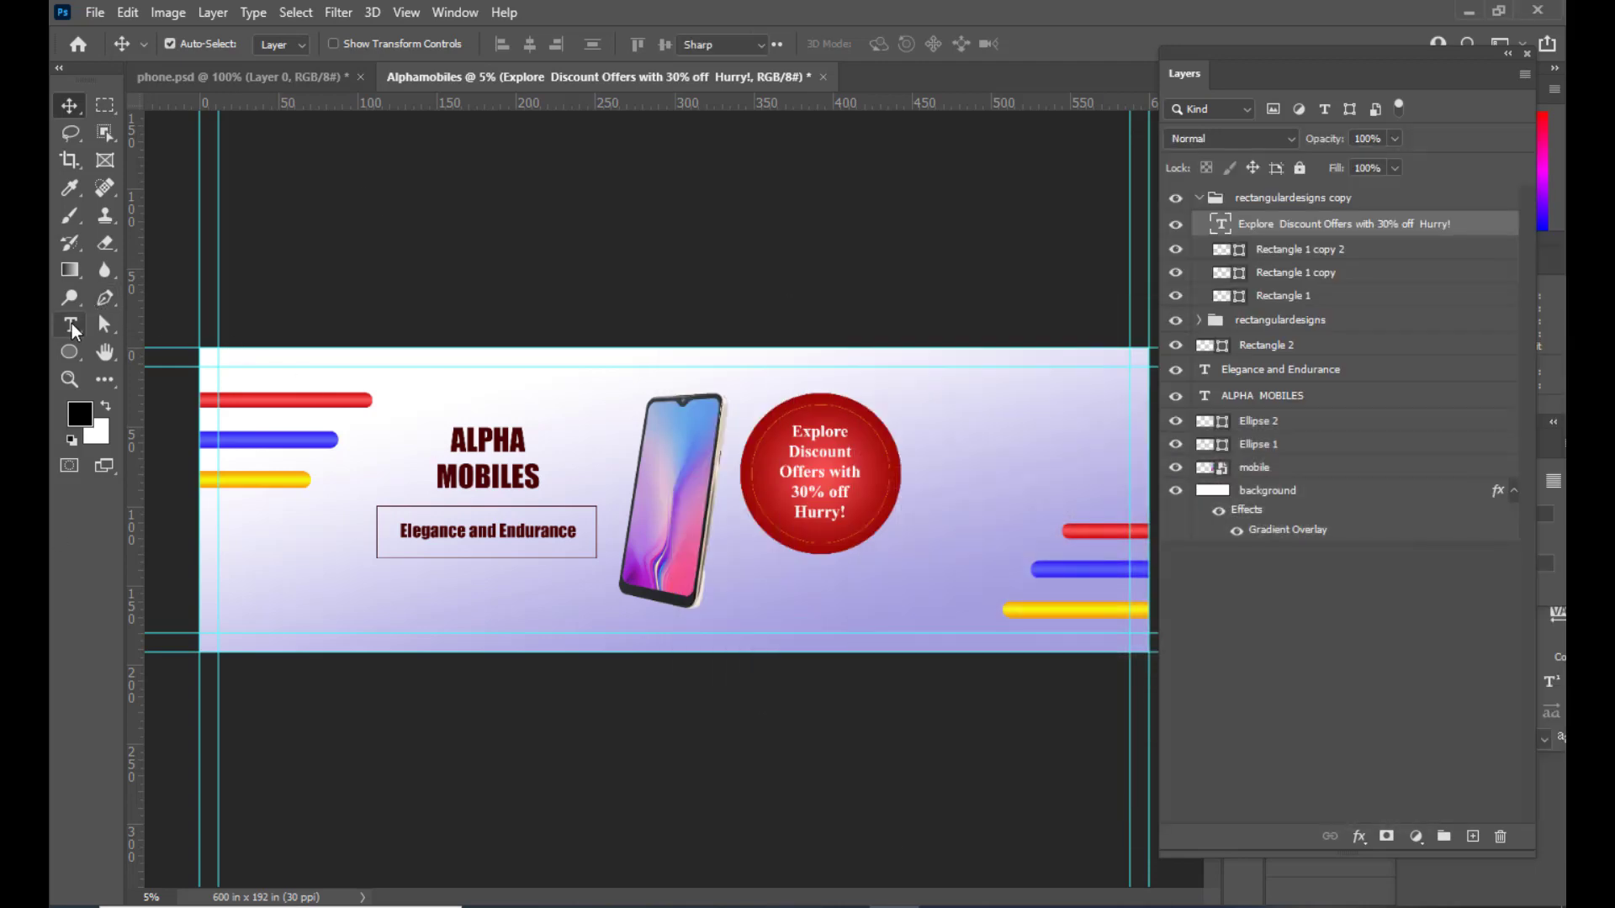
Step: Add a text box above the bars at the banner's right end containing the copied "New Brands of your choice visit today"
click(70, 325)
click(168, 321)
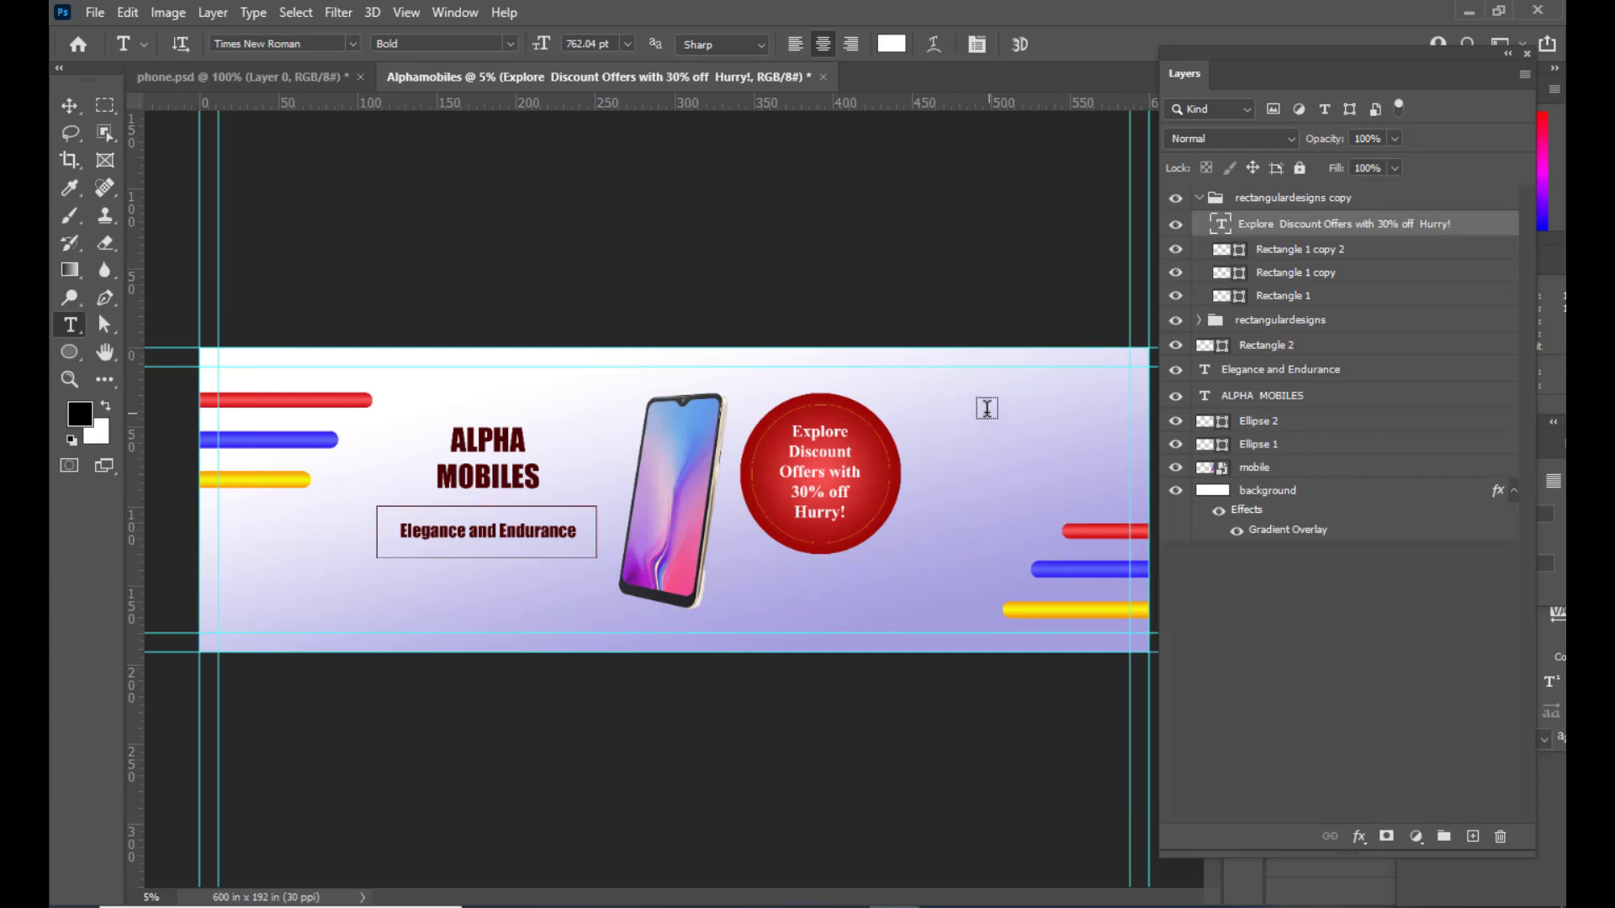
drag(974, 409, 1116, 495)
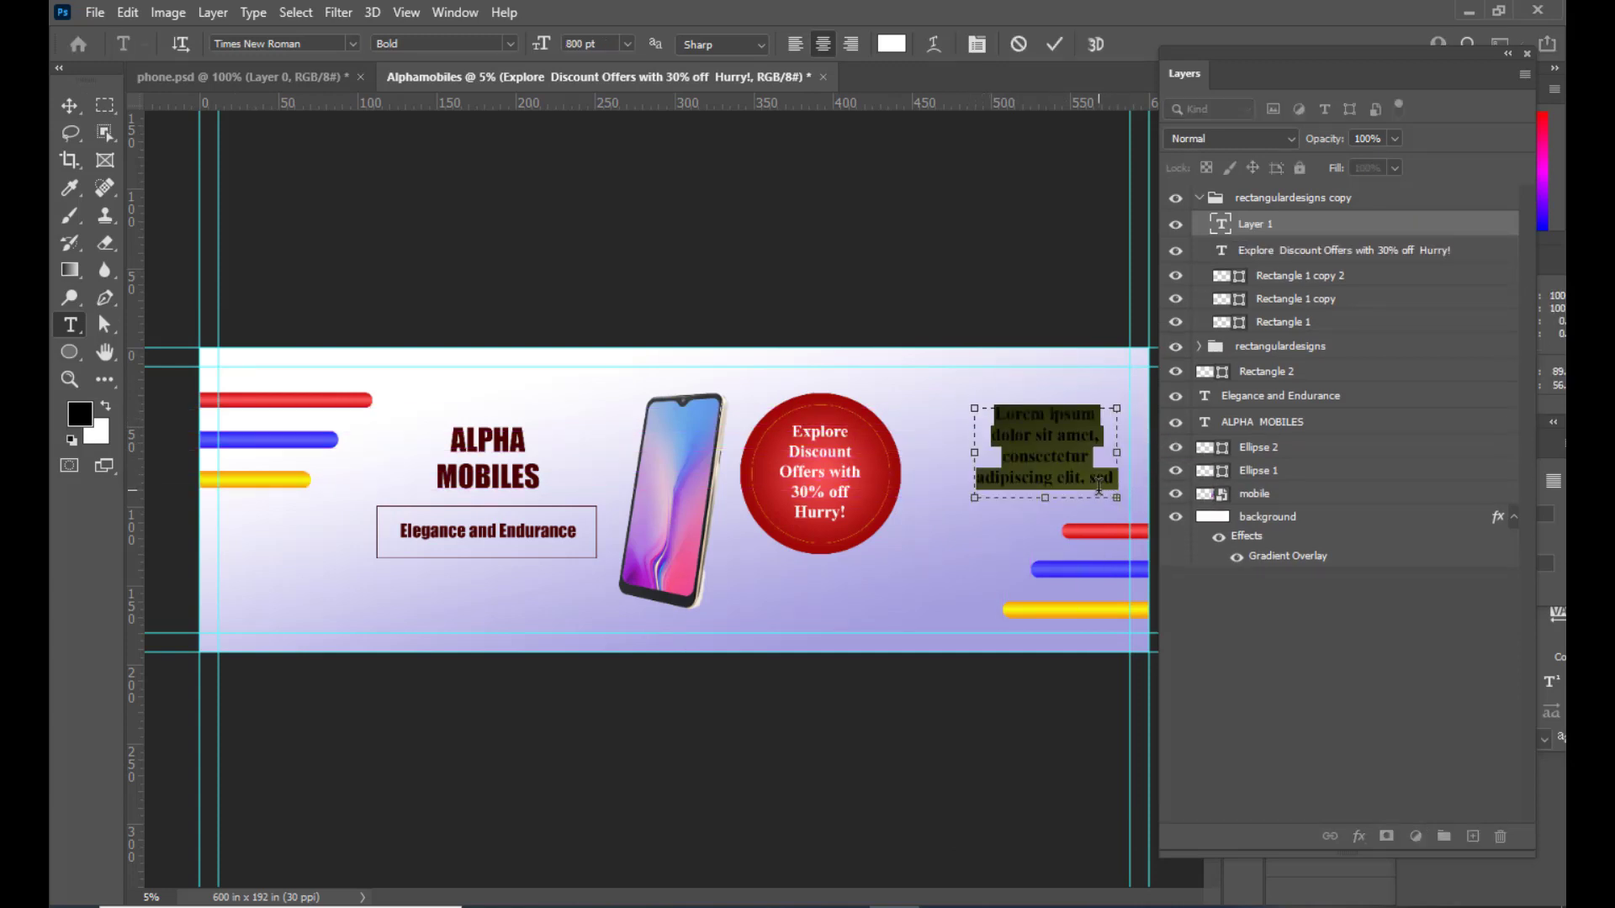
key(BackSpace)
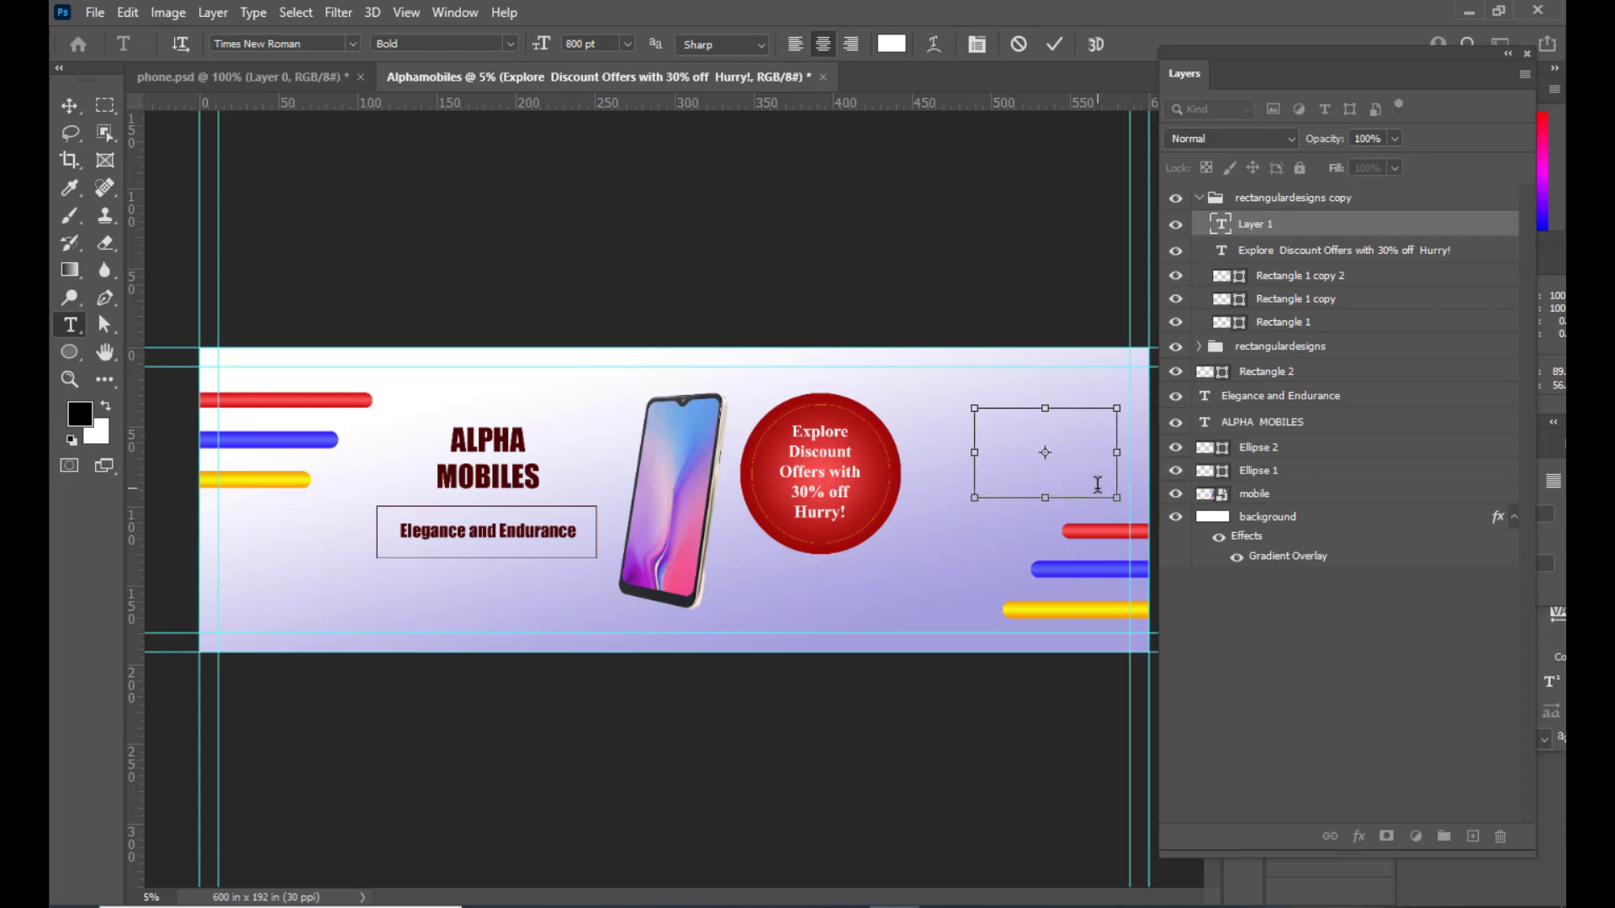
key(ctrl+v)
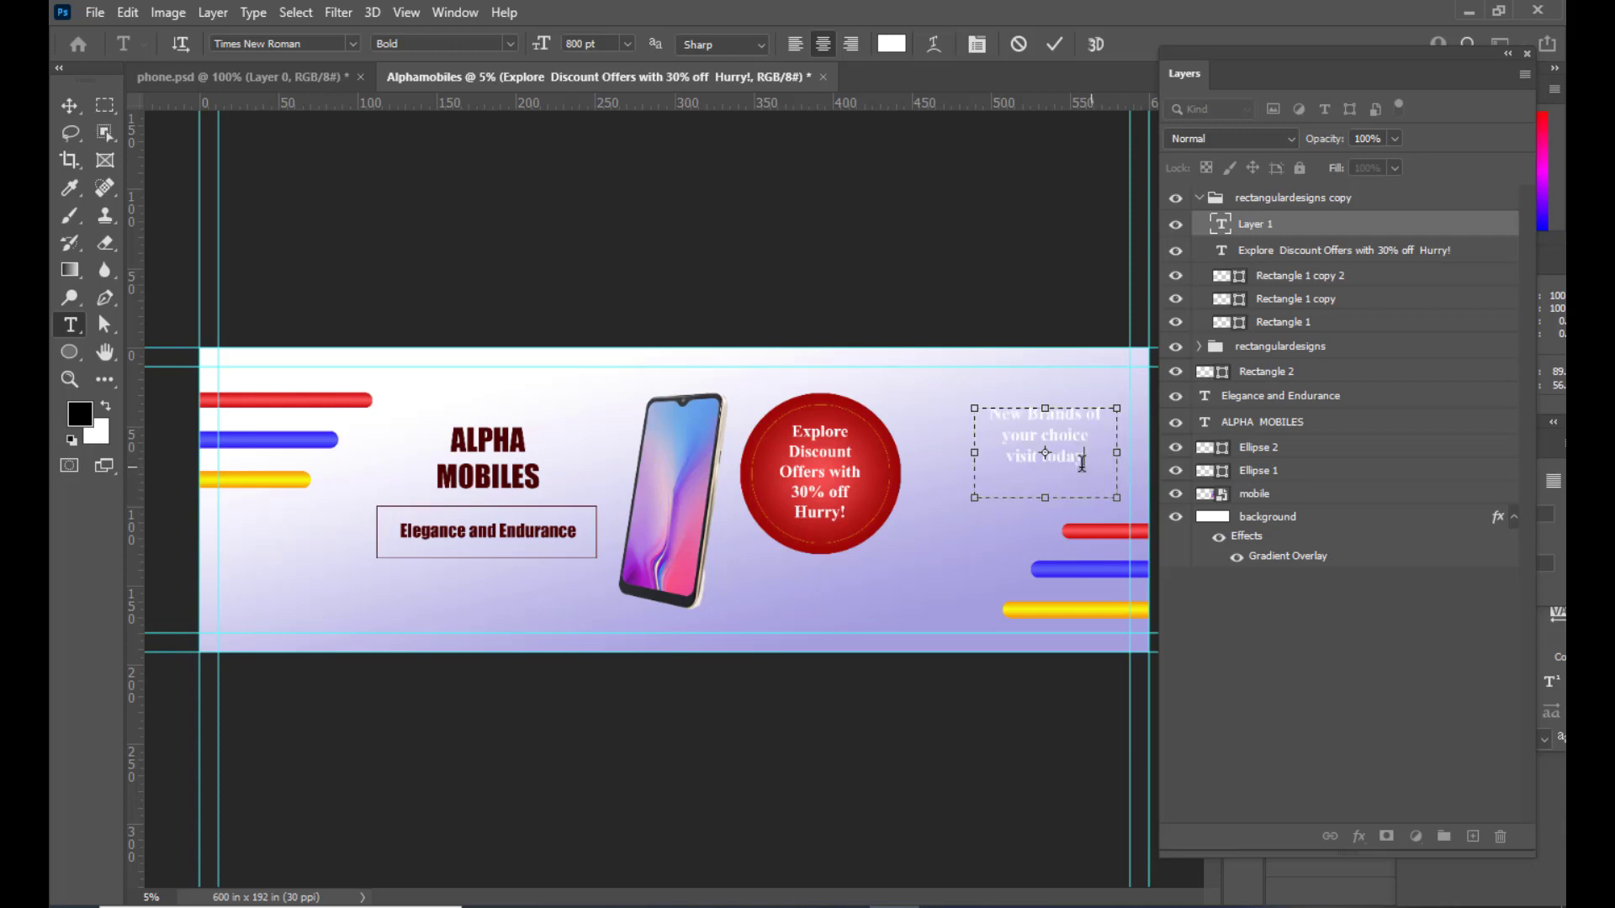
Step: Set the colour of the whole "New Brands" text to dark maroon 3f0101
key(ctrl+a)
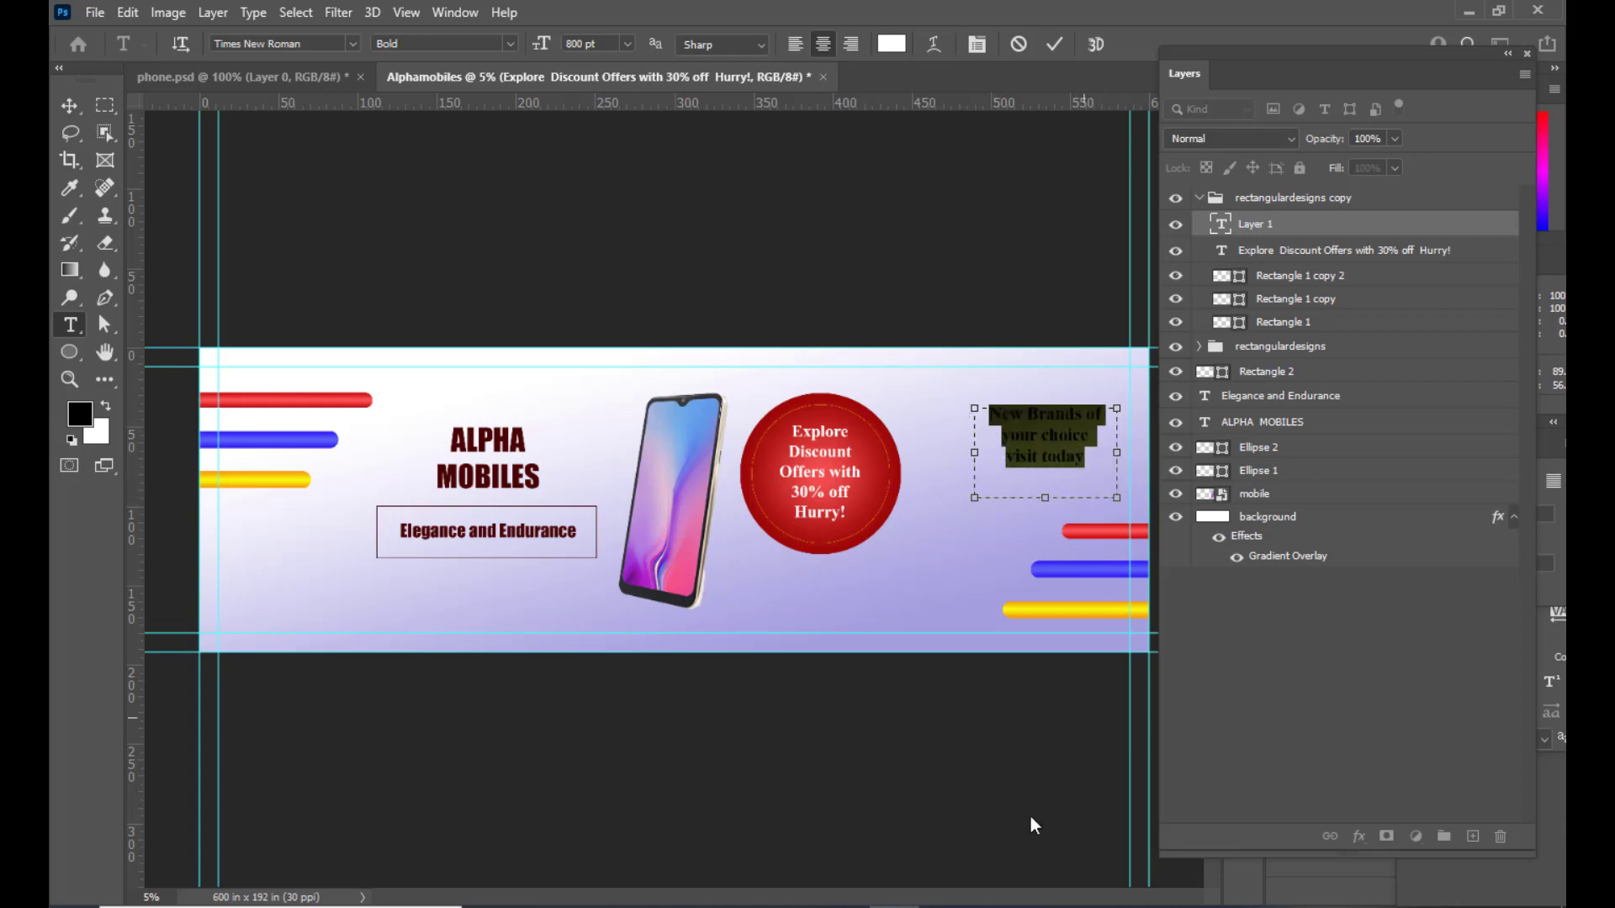
click(891, 44)
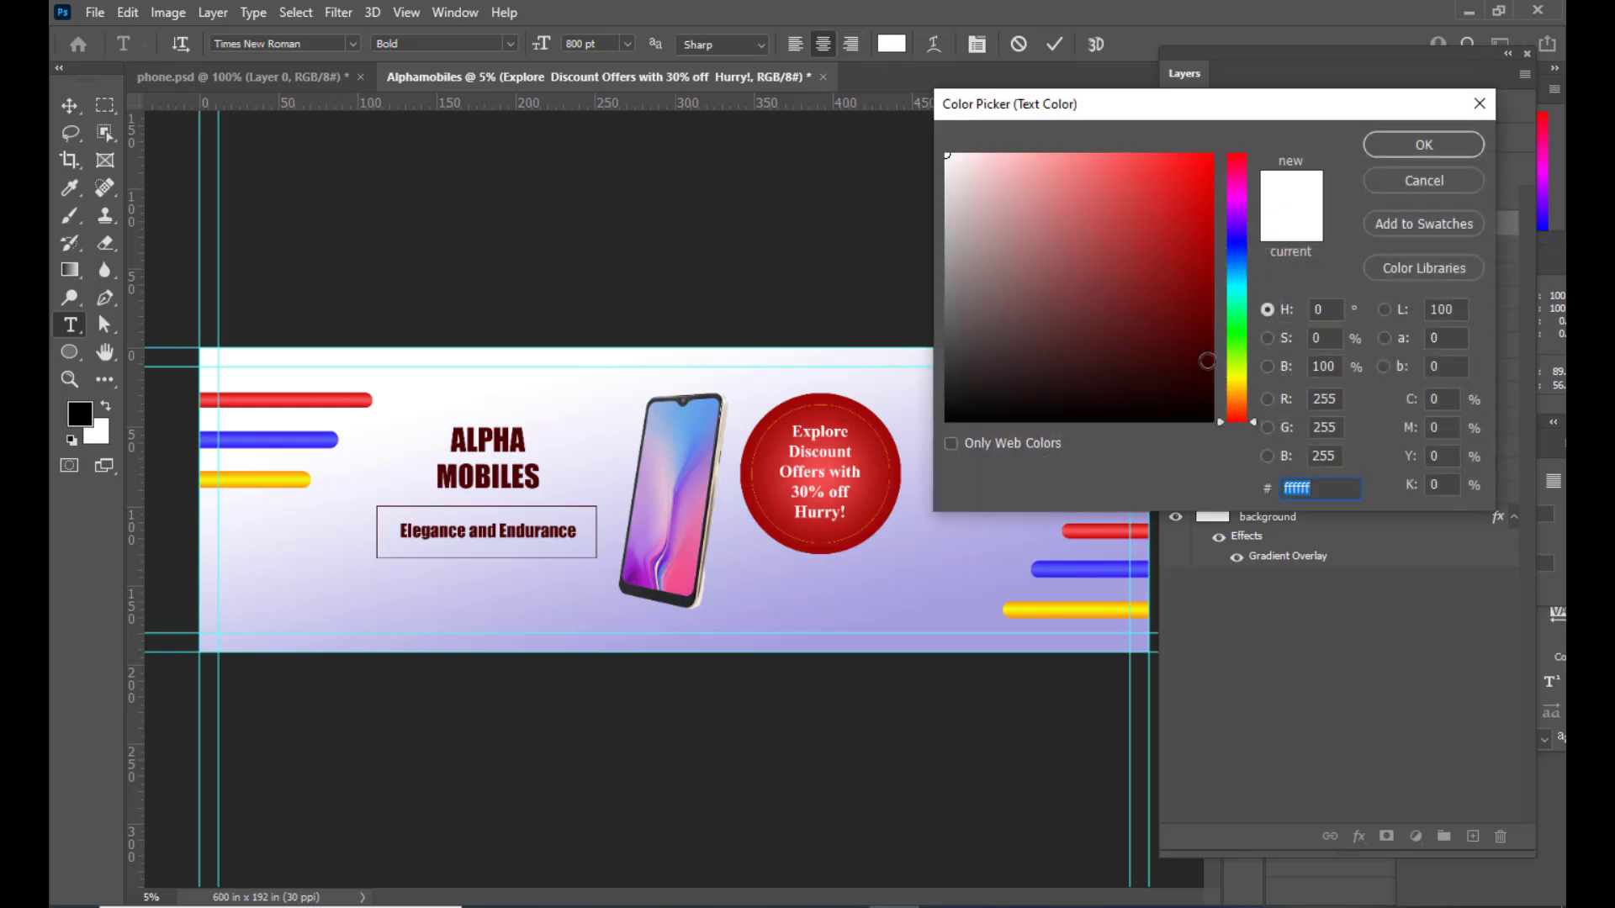
key(ctrl+v)
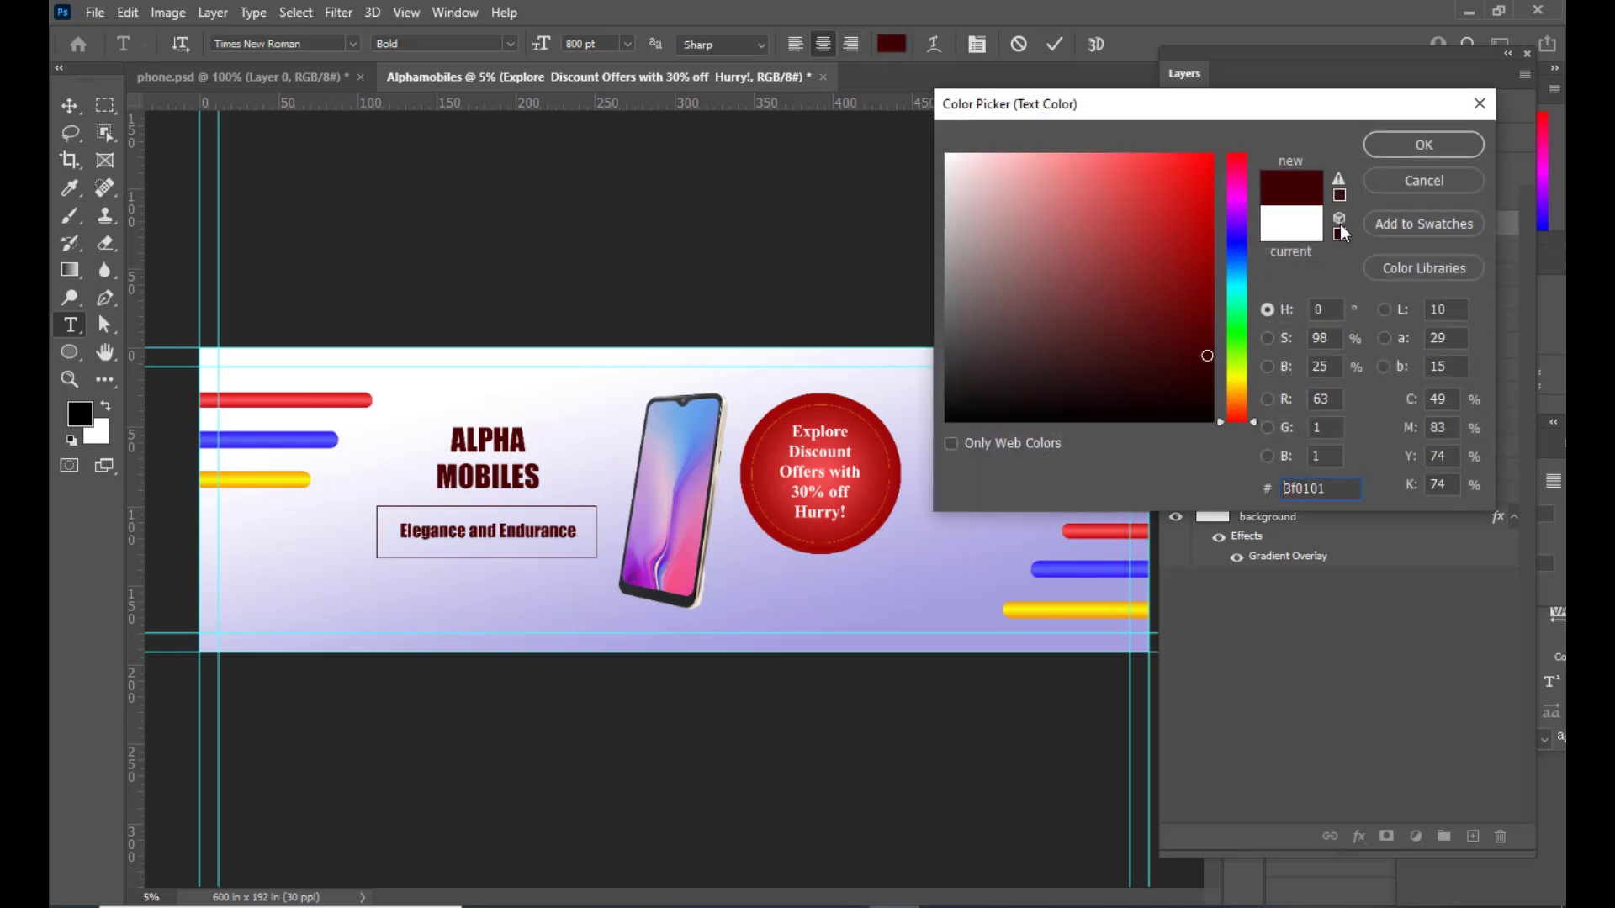
click(1394, 144)
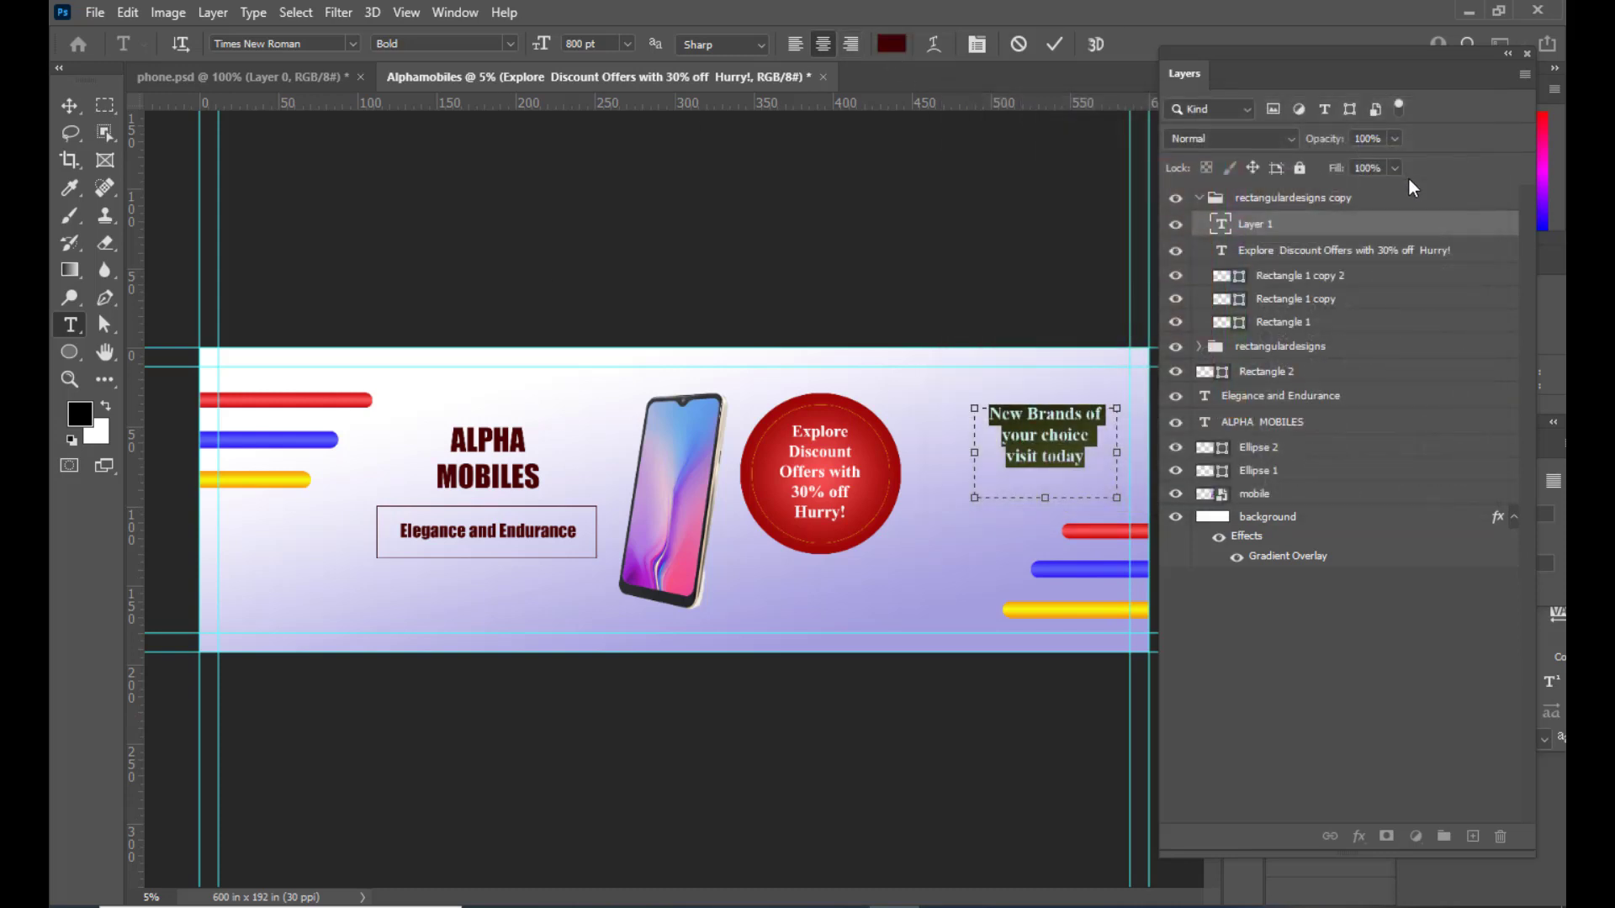
Step: Make the "New Brands" text Bold Italic and set its size to 820 pt
click(509, 44)
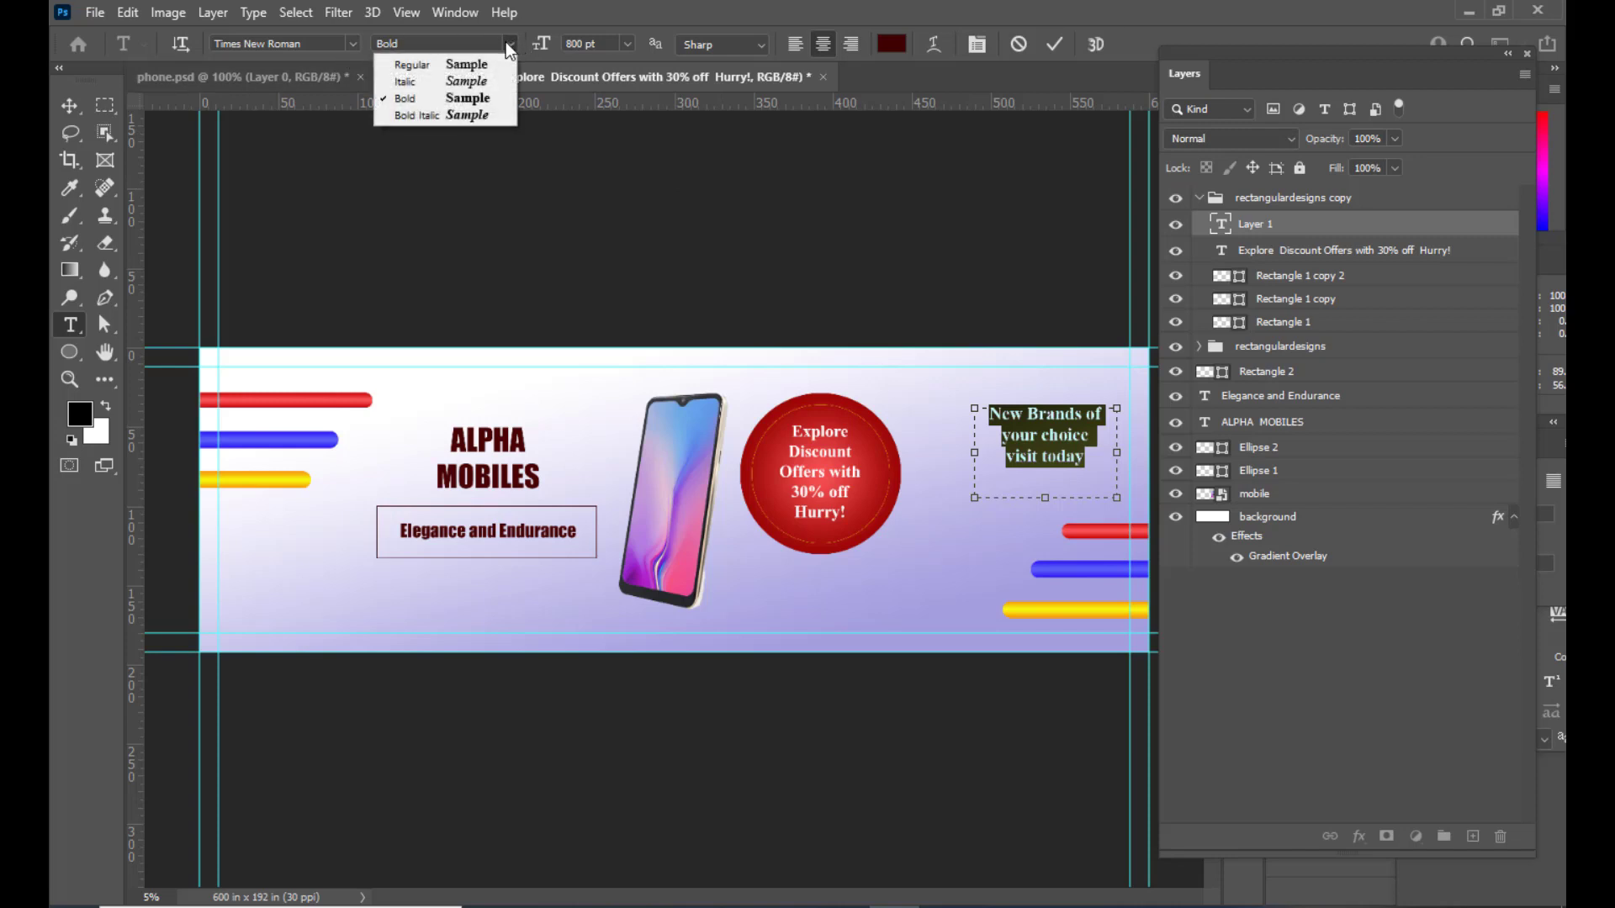
click(430, 112)
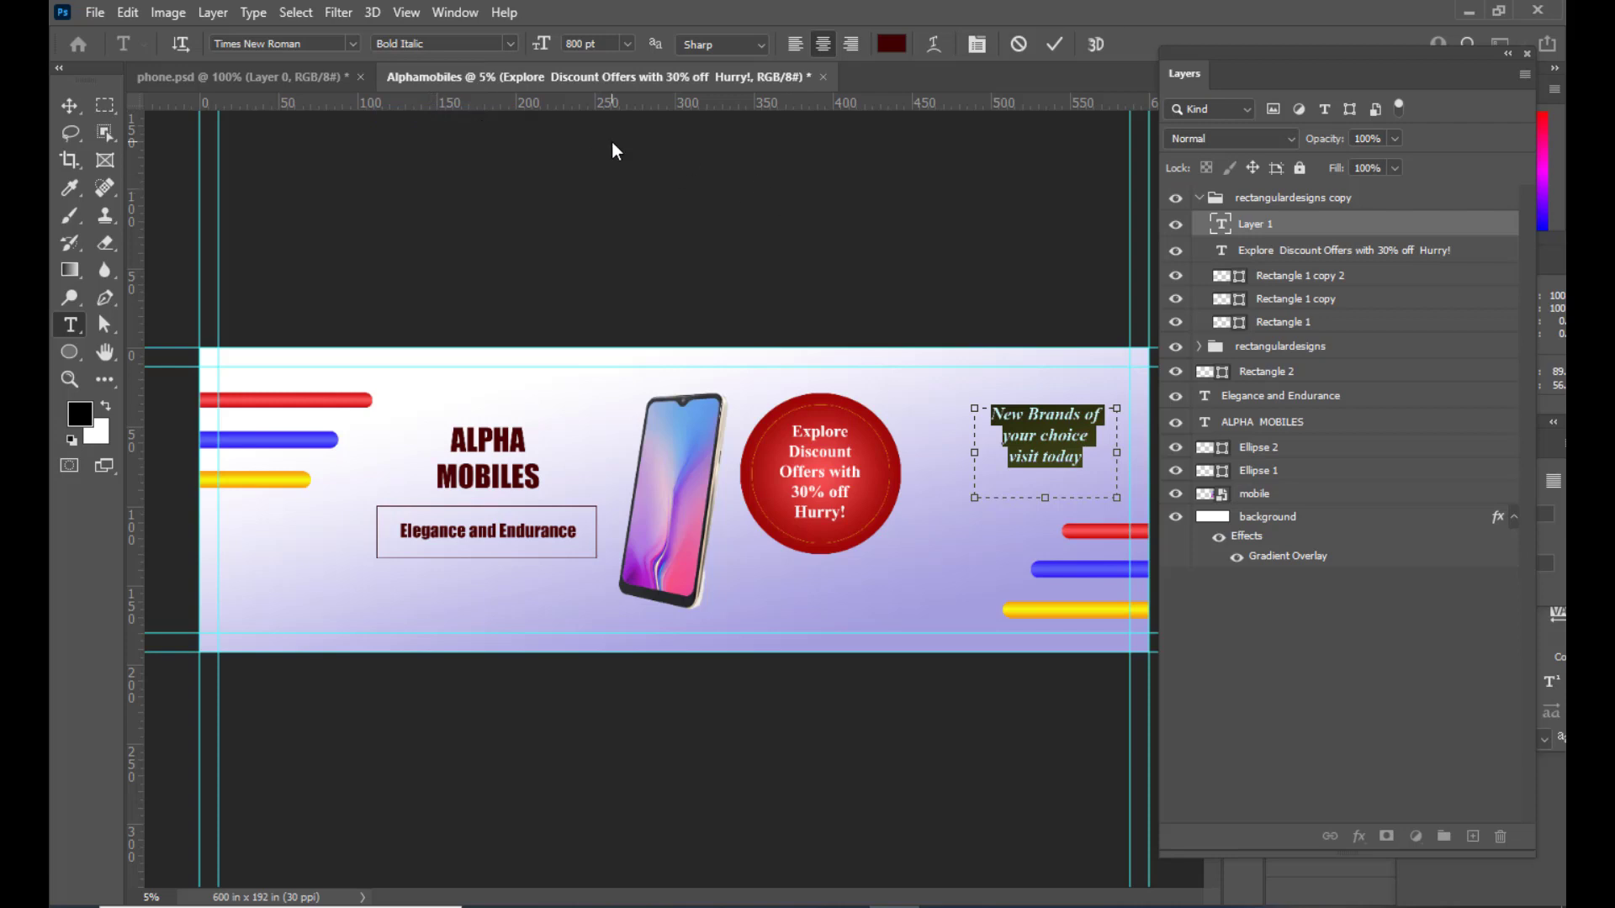
drag(608, 40, 513, 42)
text(820)
key(Return)
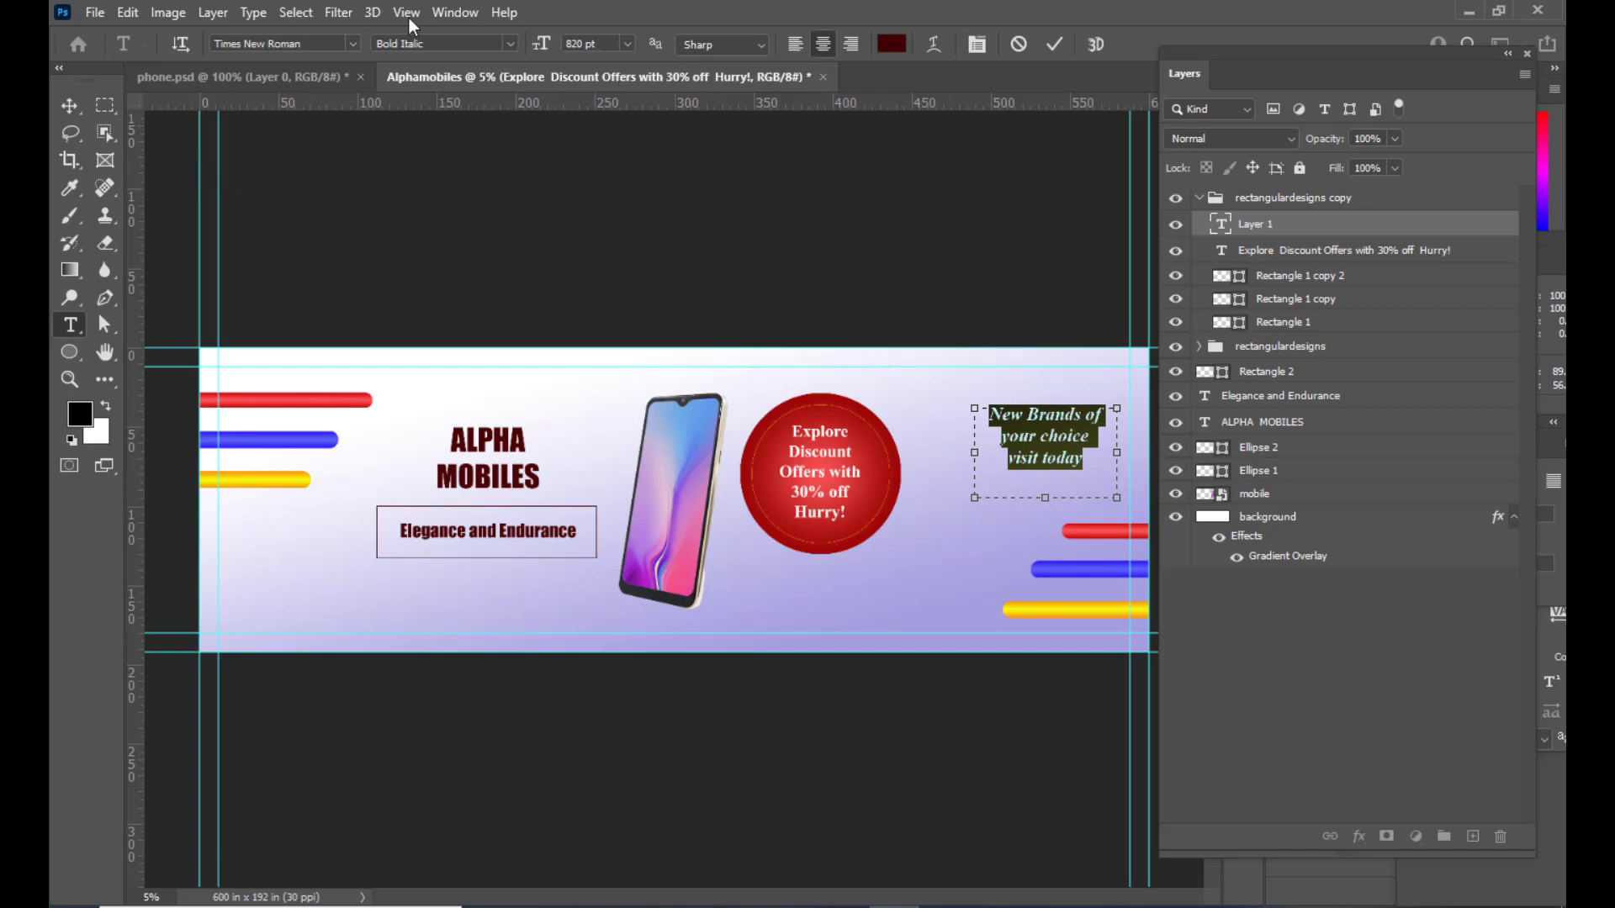
Step: Move the "New Brands" text down closer to the bars and scale it about its centre to 121.79%
click(70, 105)
drag(1055, 443, 1064, 477)
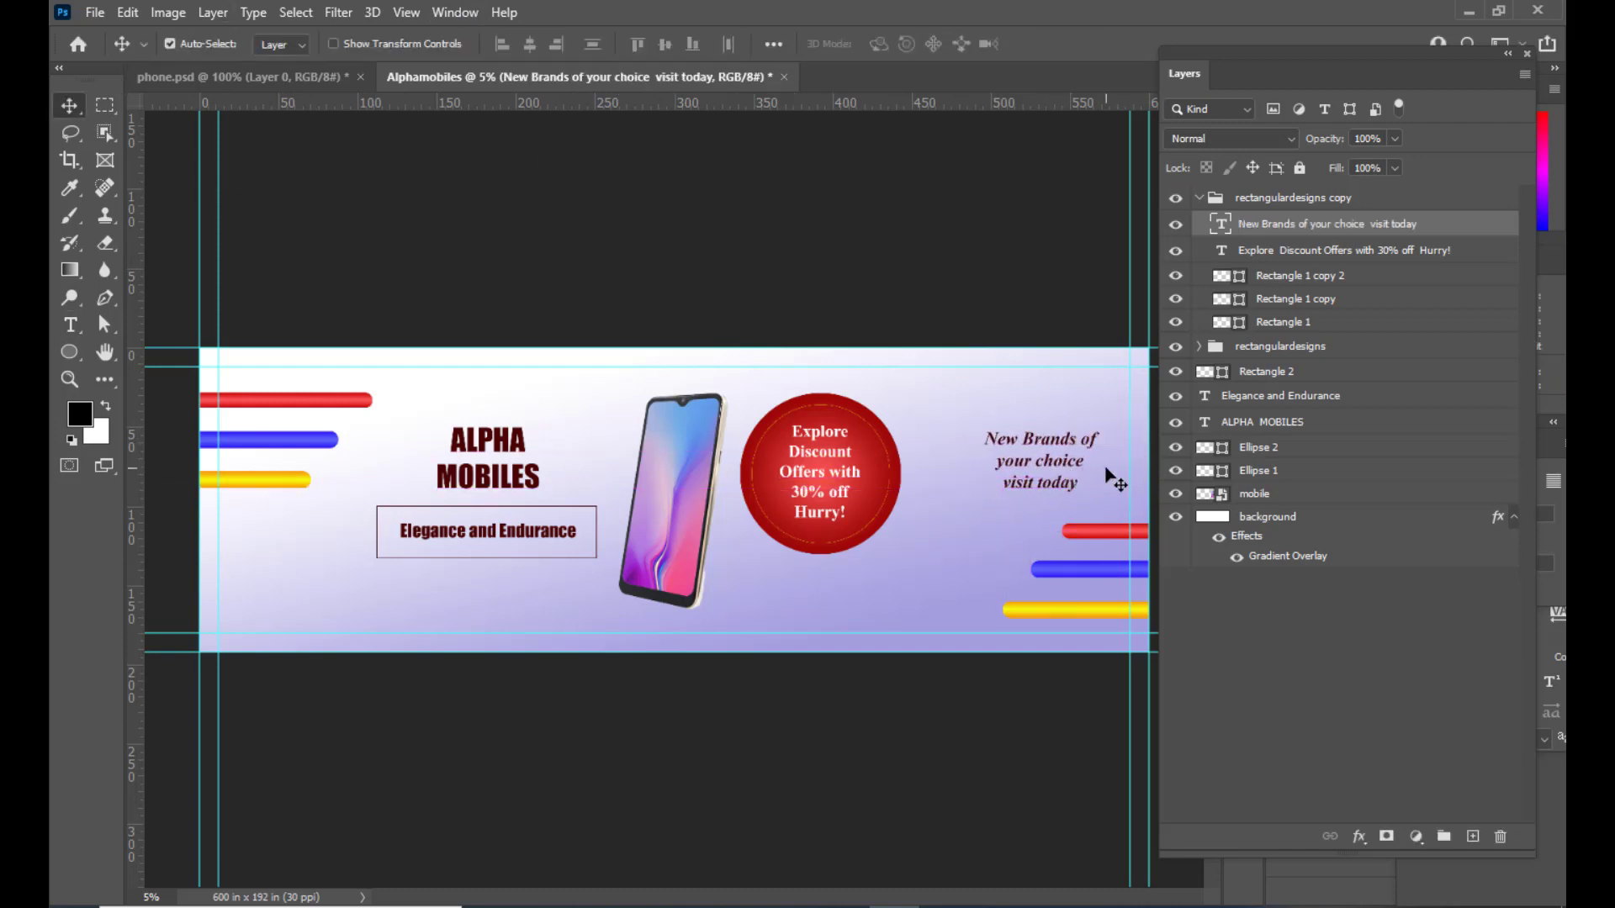
key(ctrl+t)
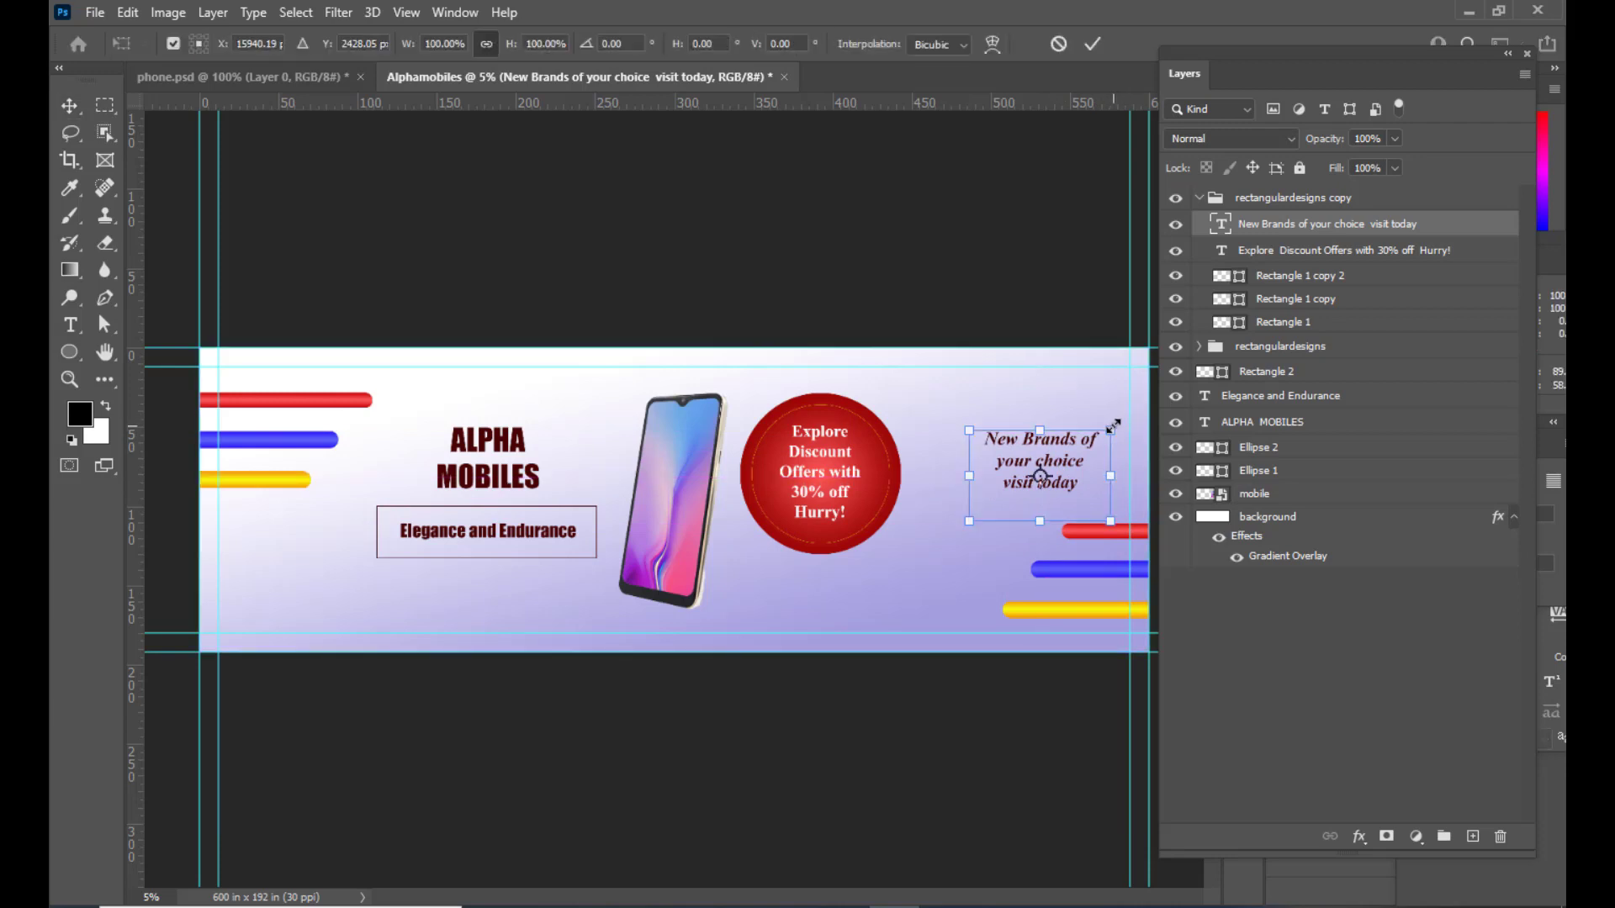
drag(1116, 423, 1128, 421)
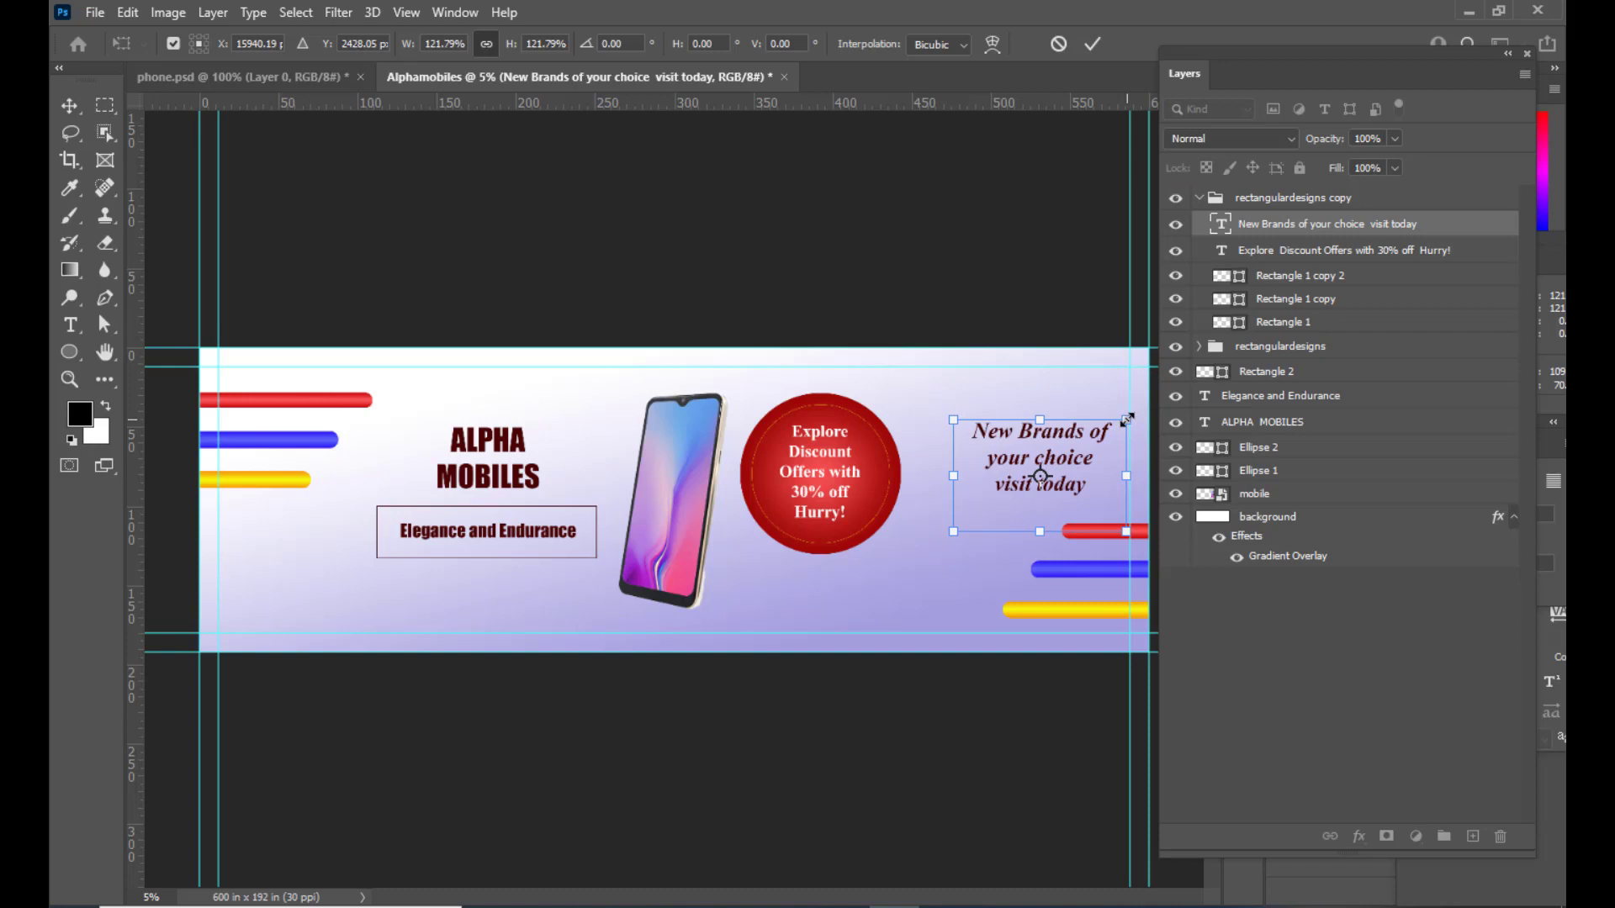
key(Return)
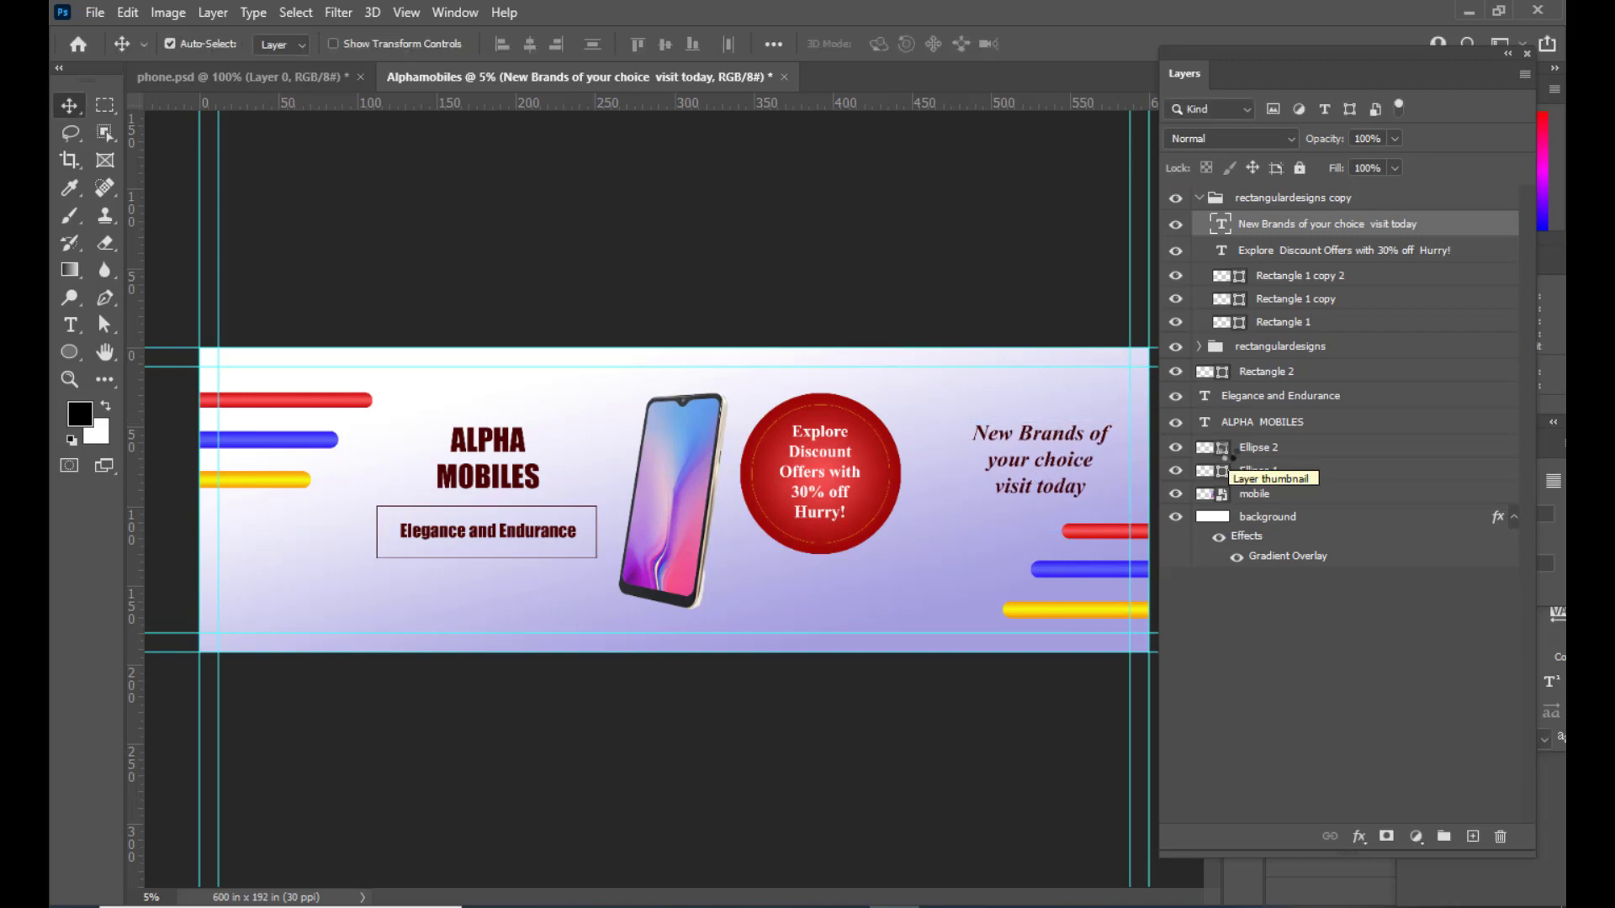
Step: Nudge the "New Brands" text slightly lower above the bars
key(Down)
key(Down)
key(Down)
key(Up)
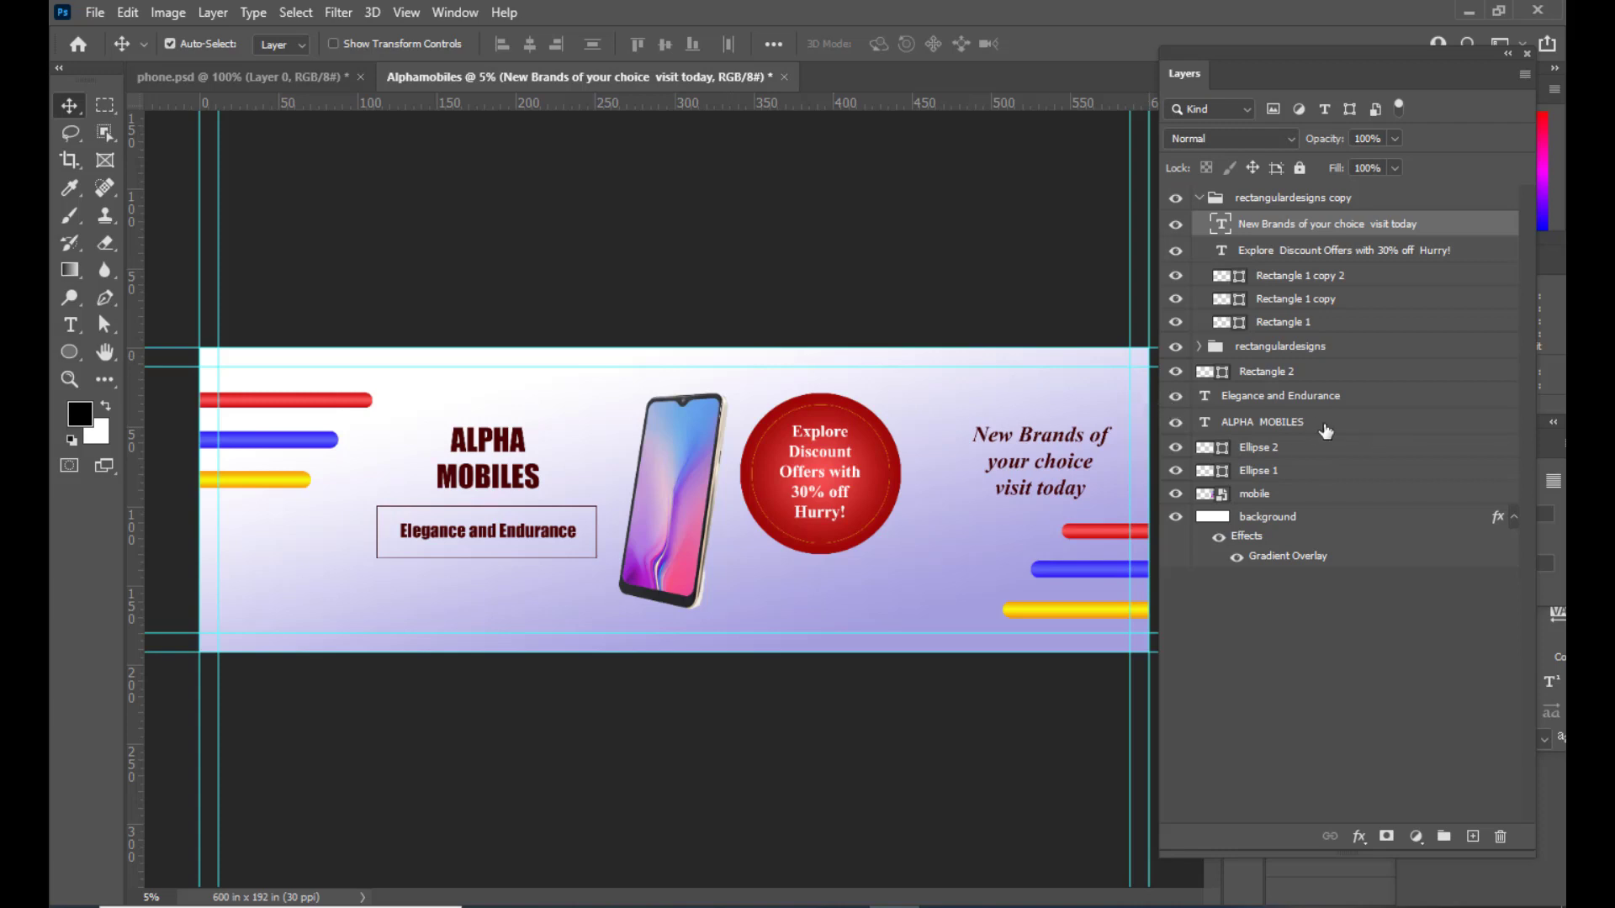
double_click(1221, 226)
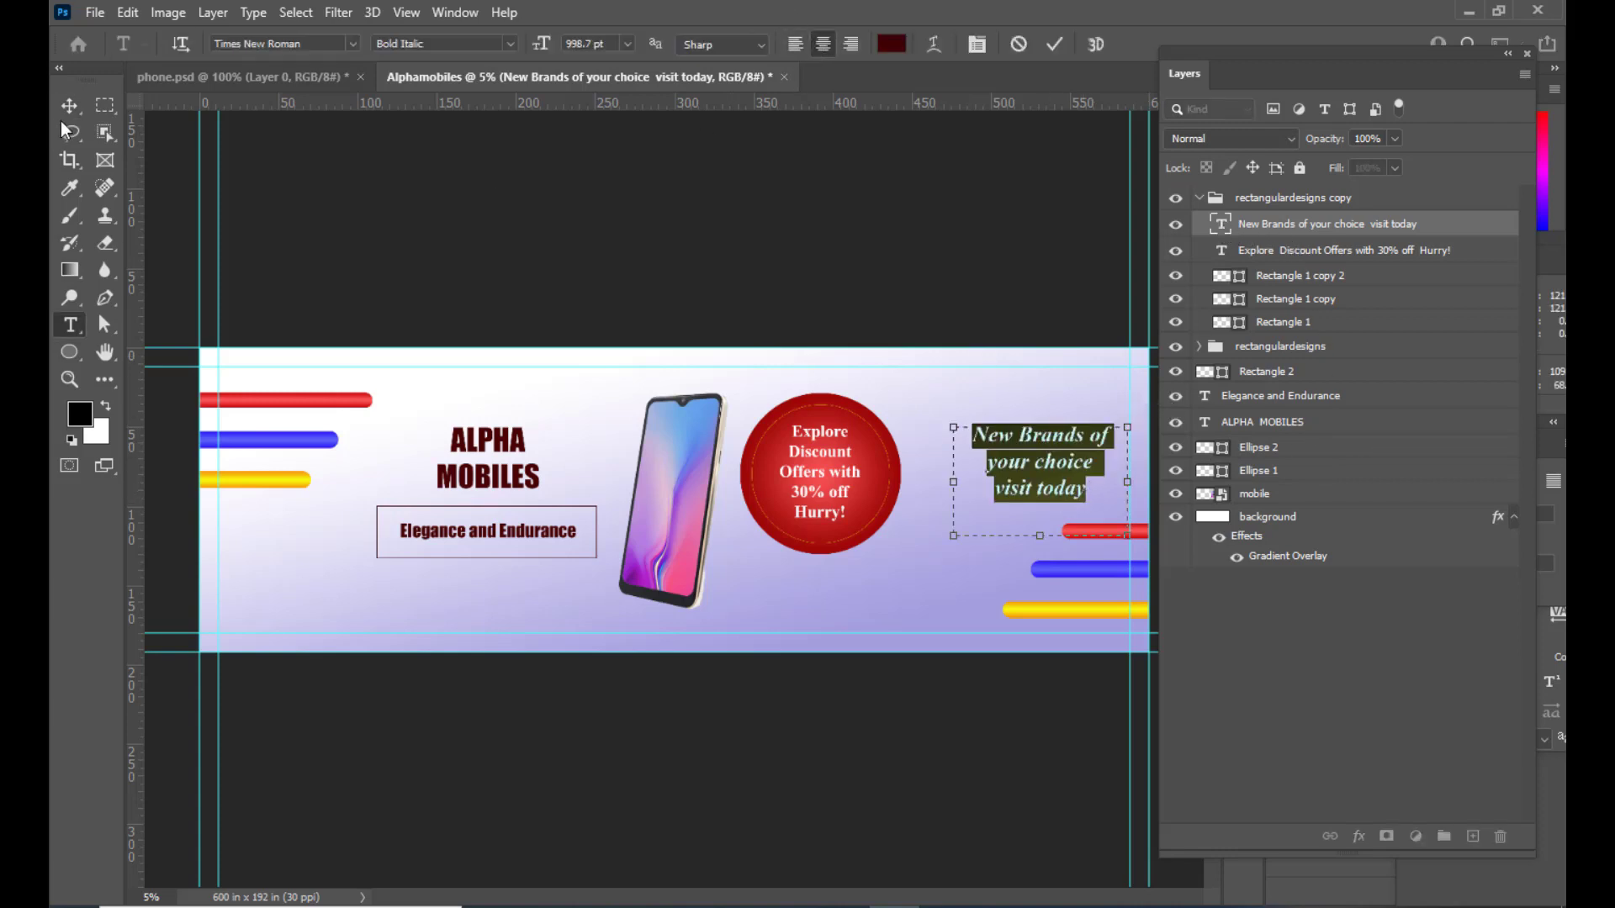
click(69, 107)
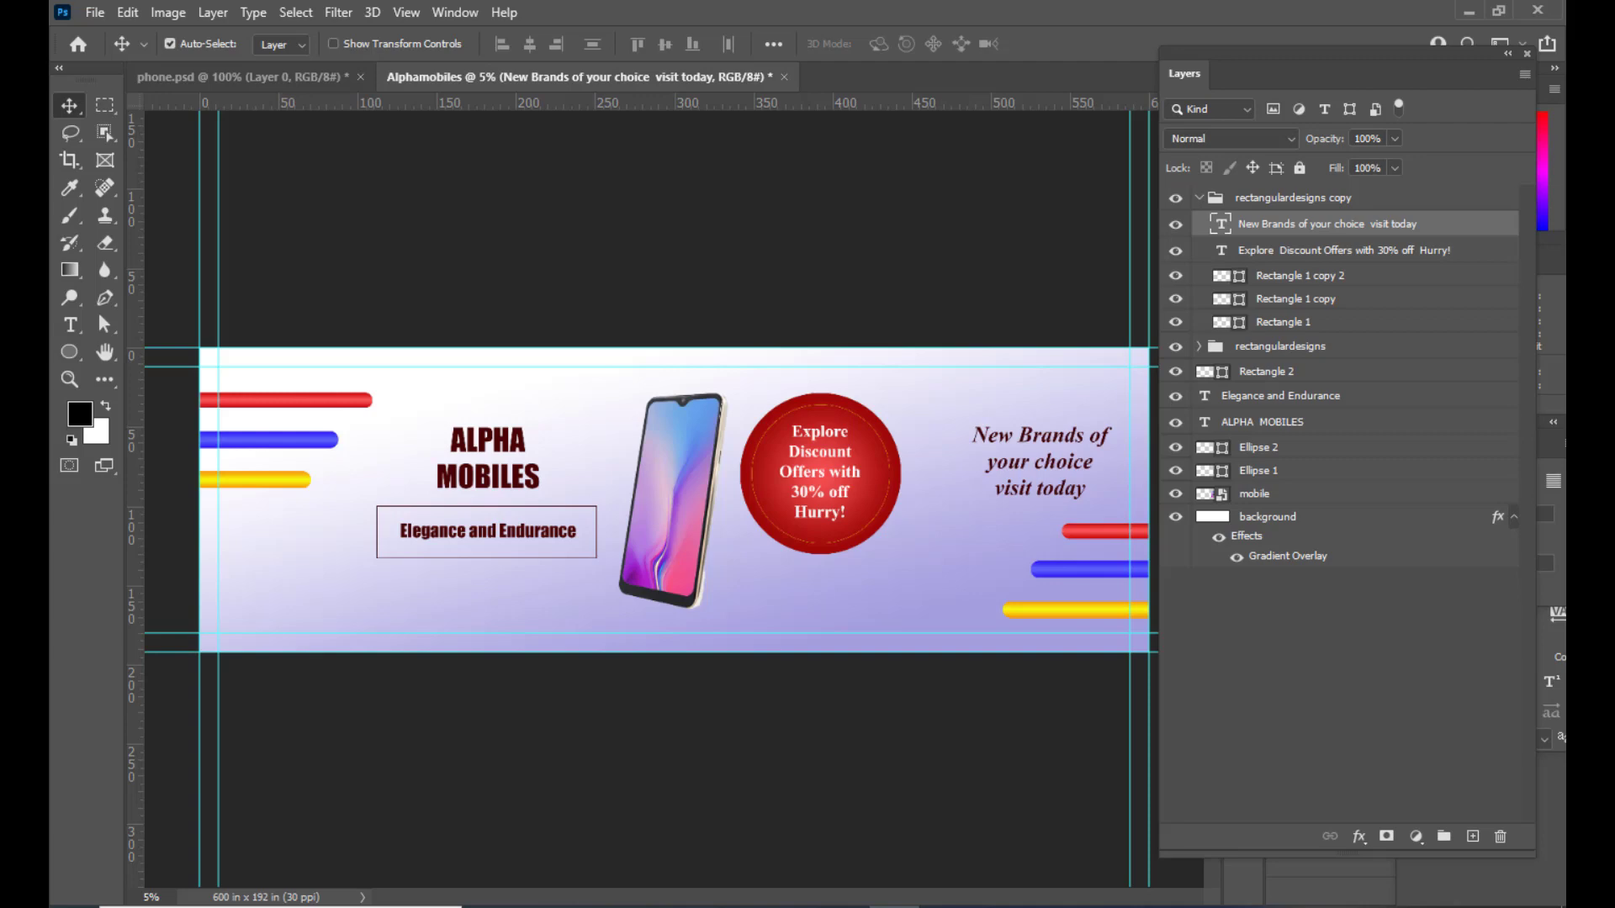
click(1194, 906)
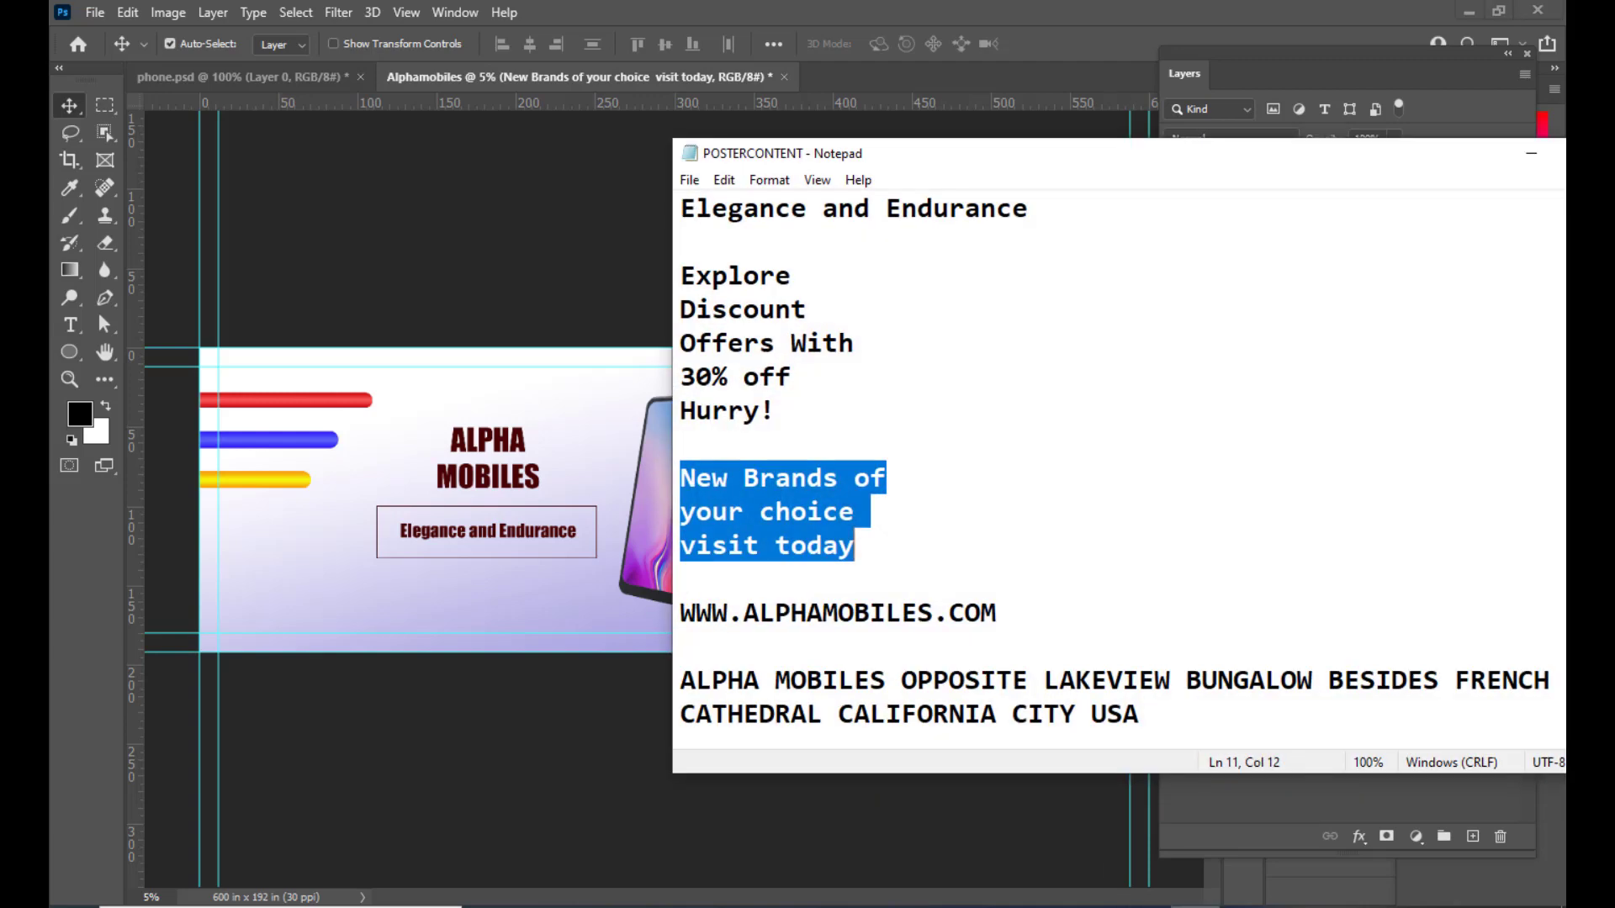
drag(945, 159, 992, 140)
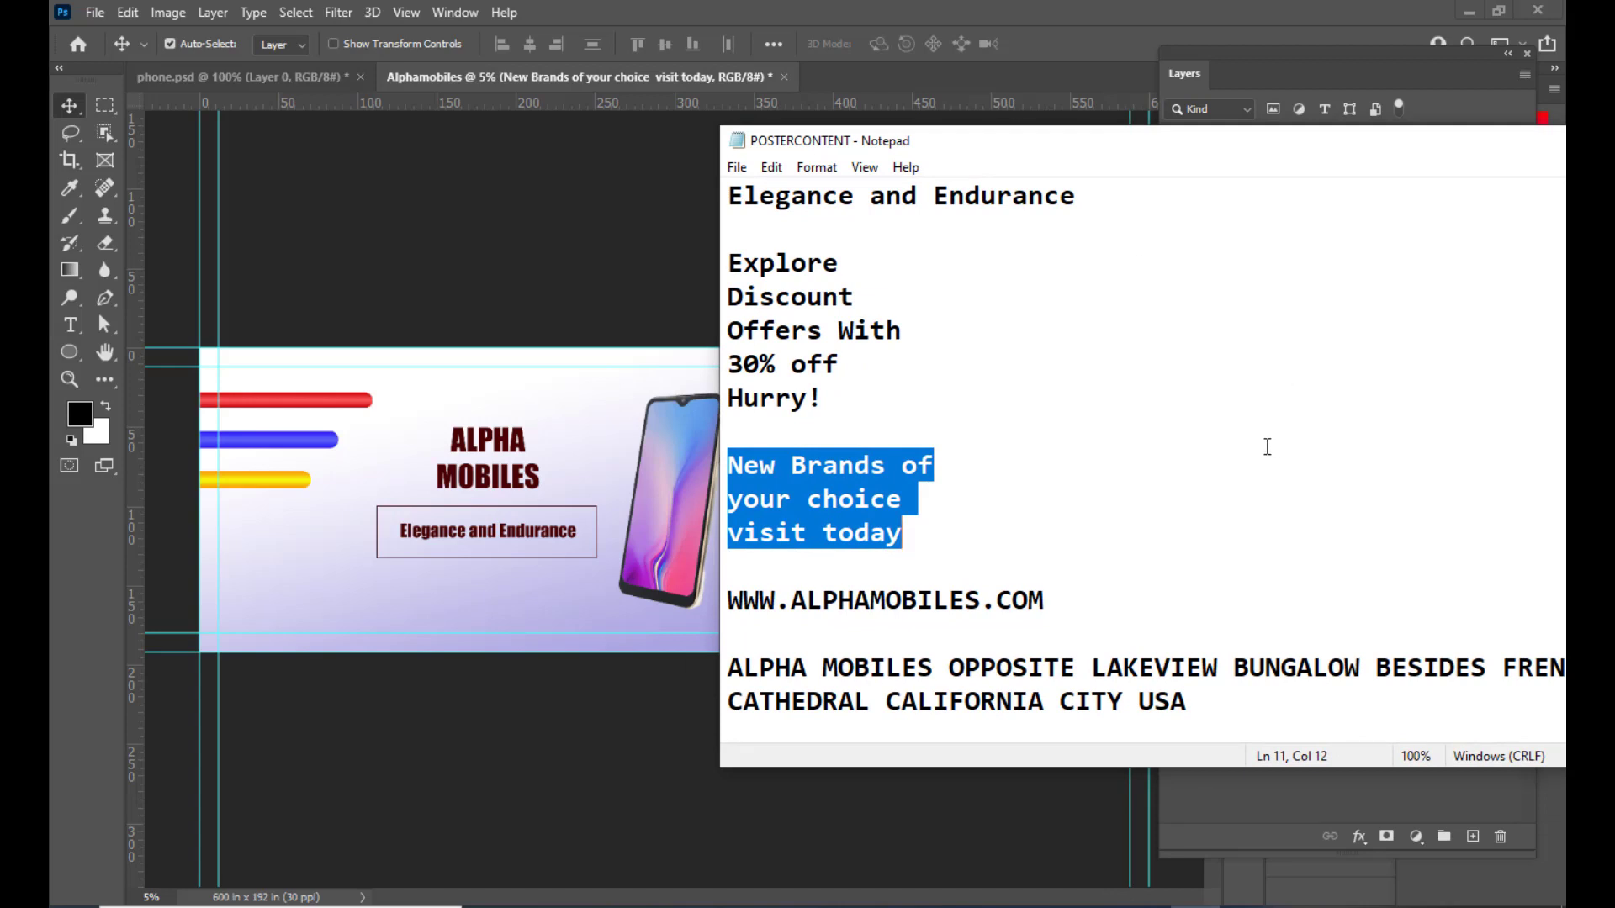
drag(1053, 600, 725, 599)
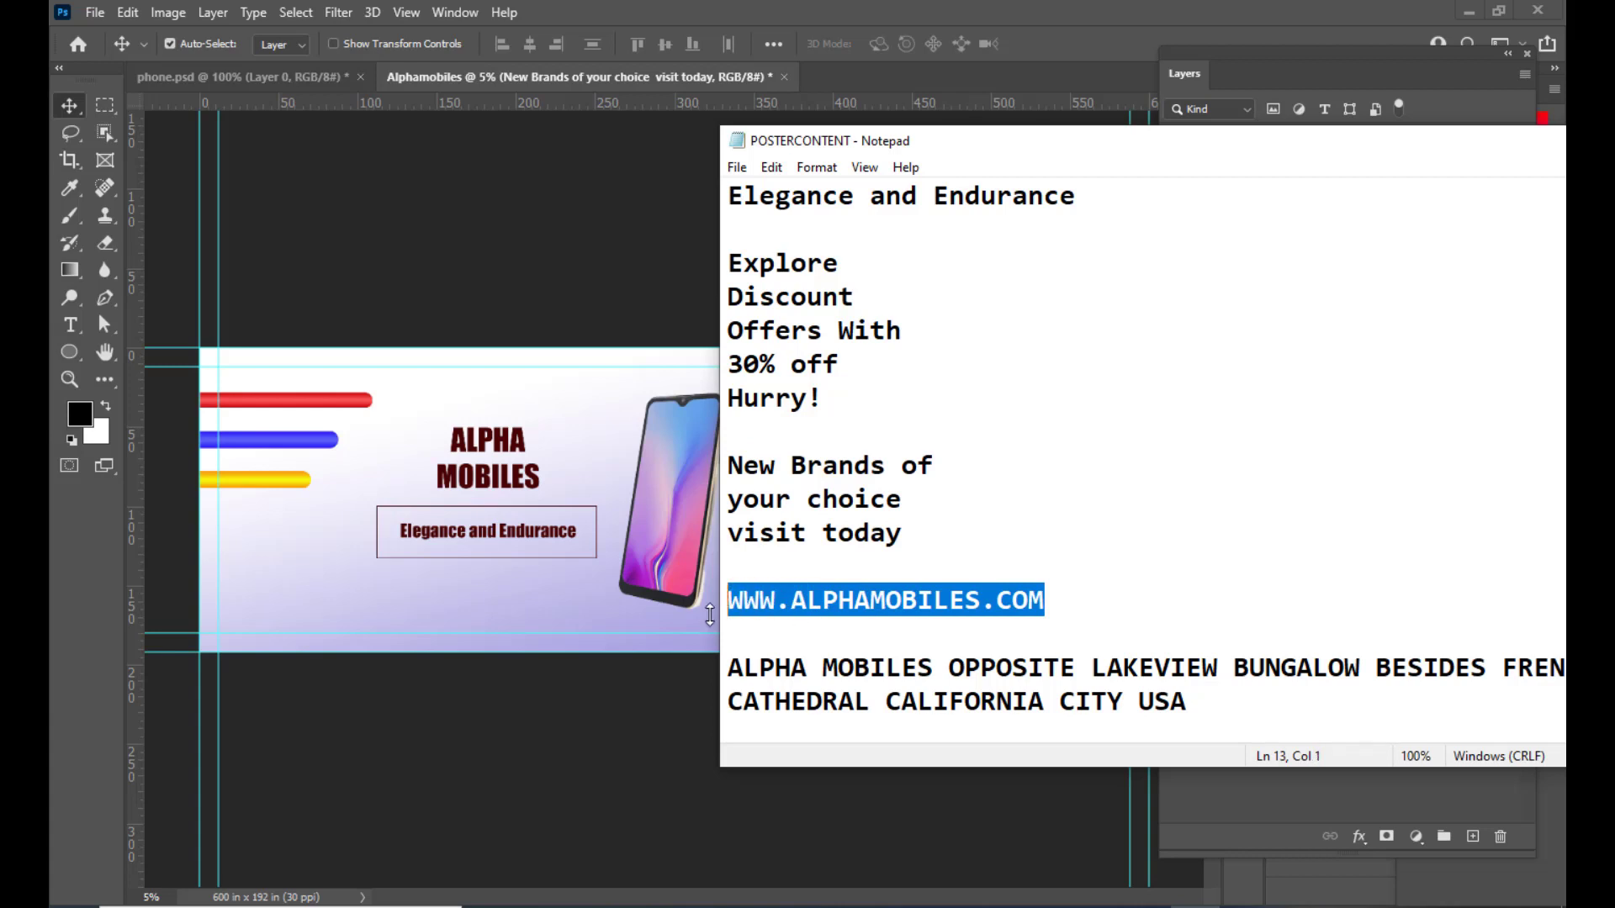
right_click(885, 601)
click(952, 341)
drag(1479, 140, 1245, 174)
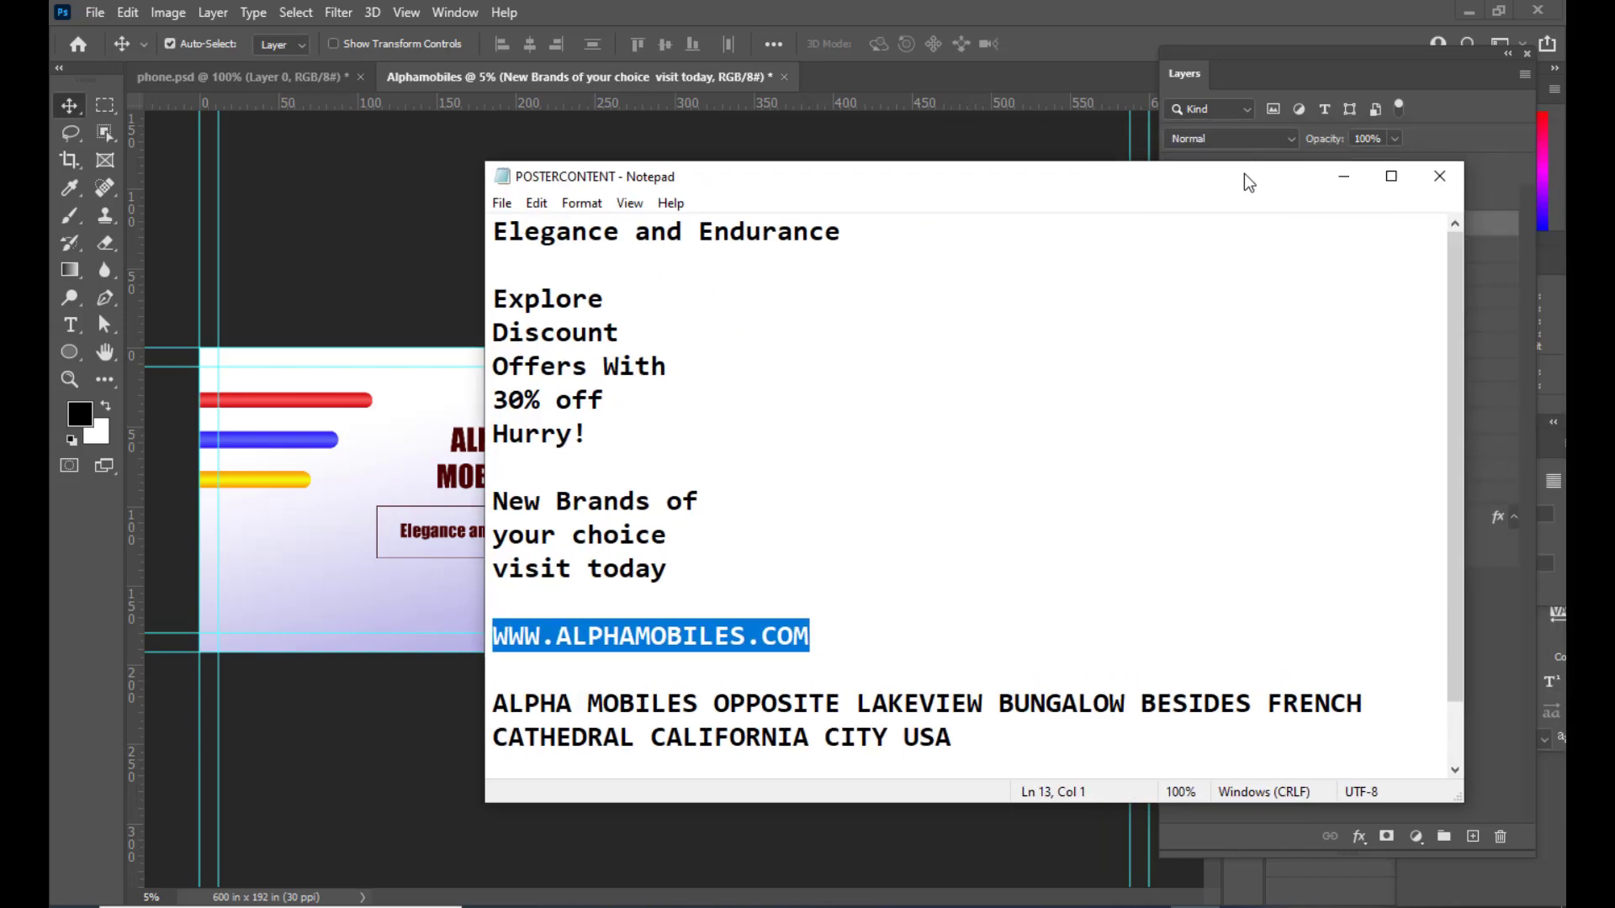
click(1344, 176)
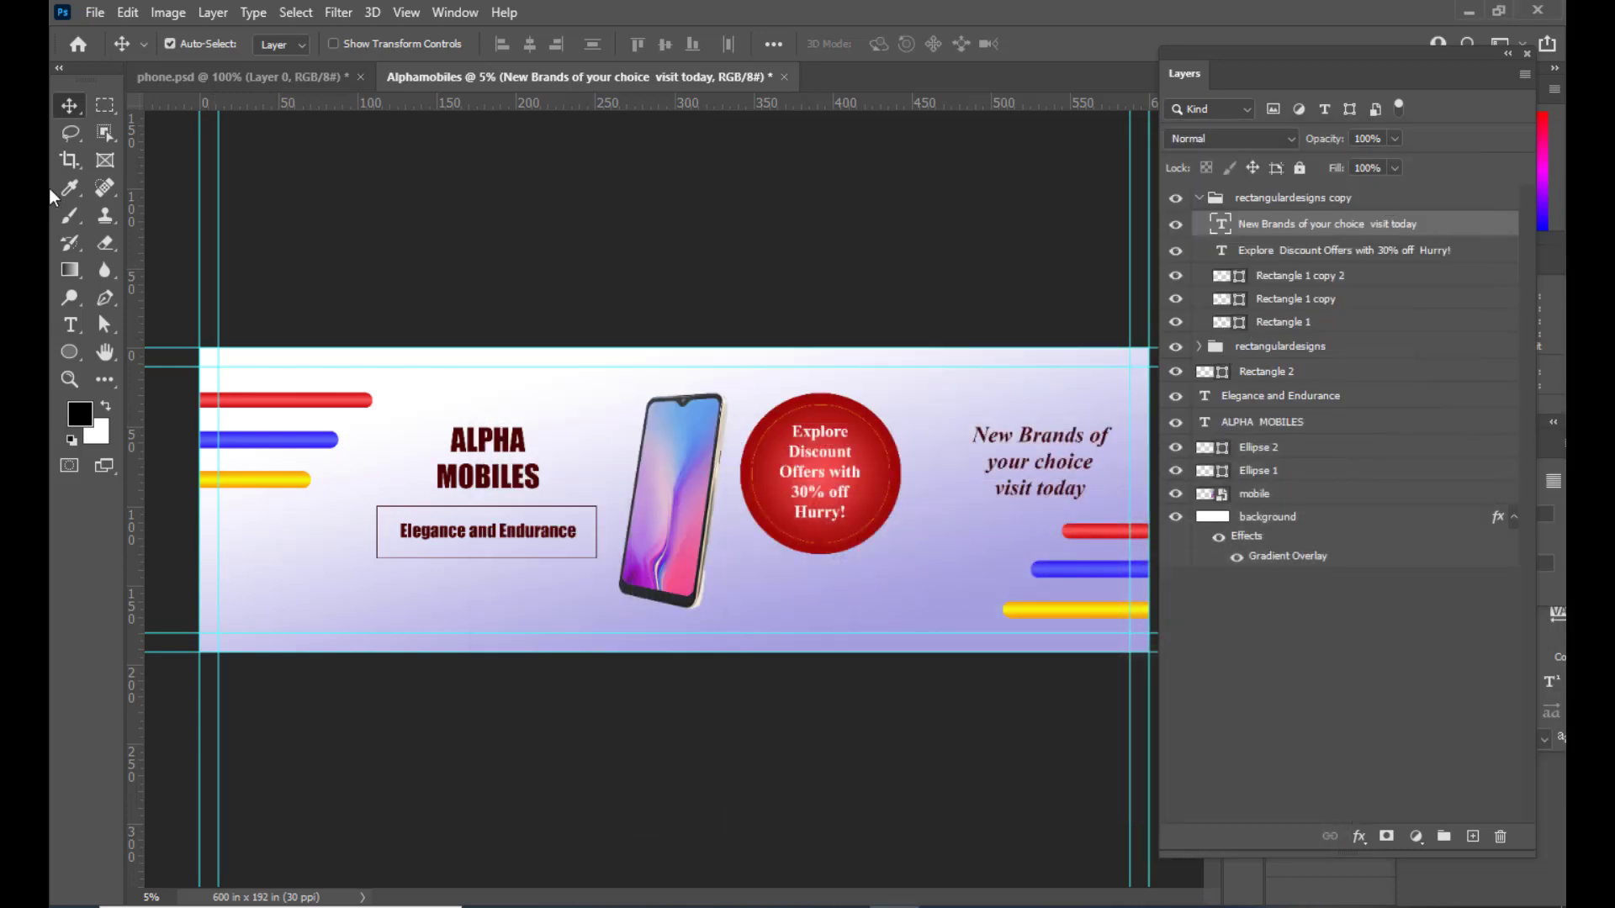
click(69, 325)
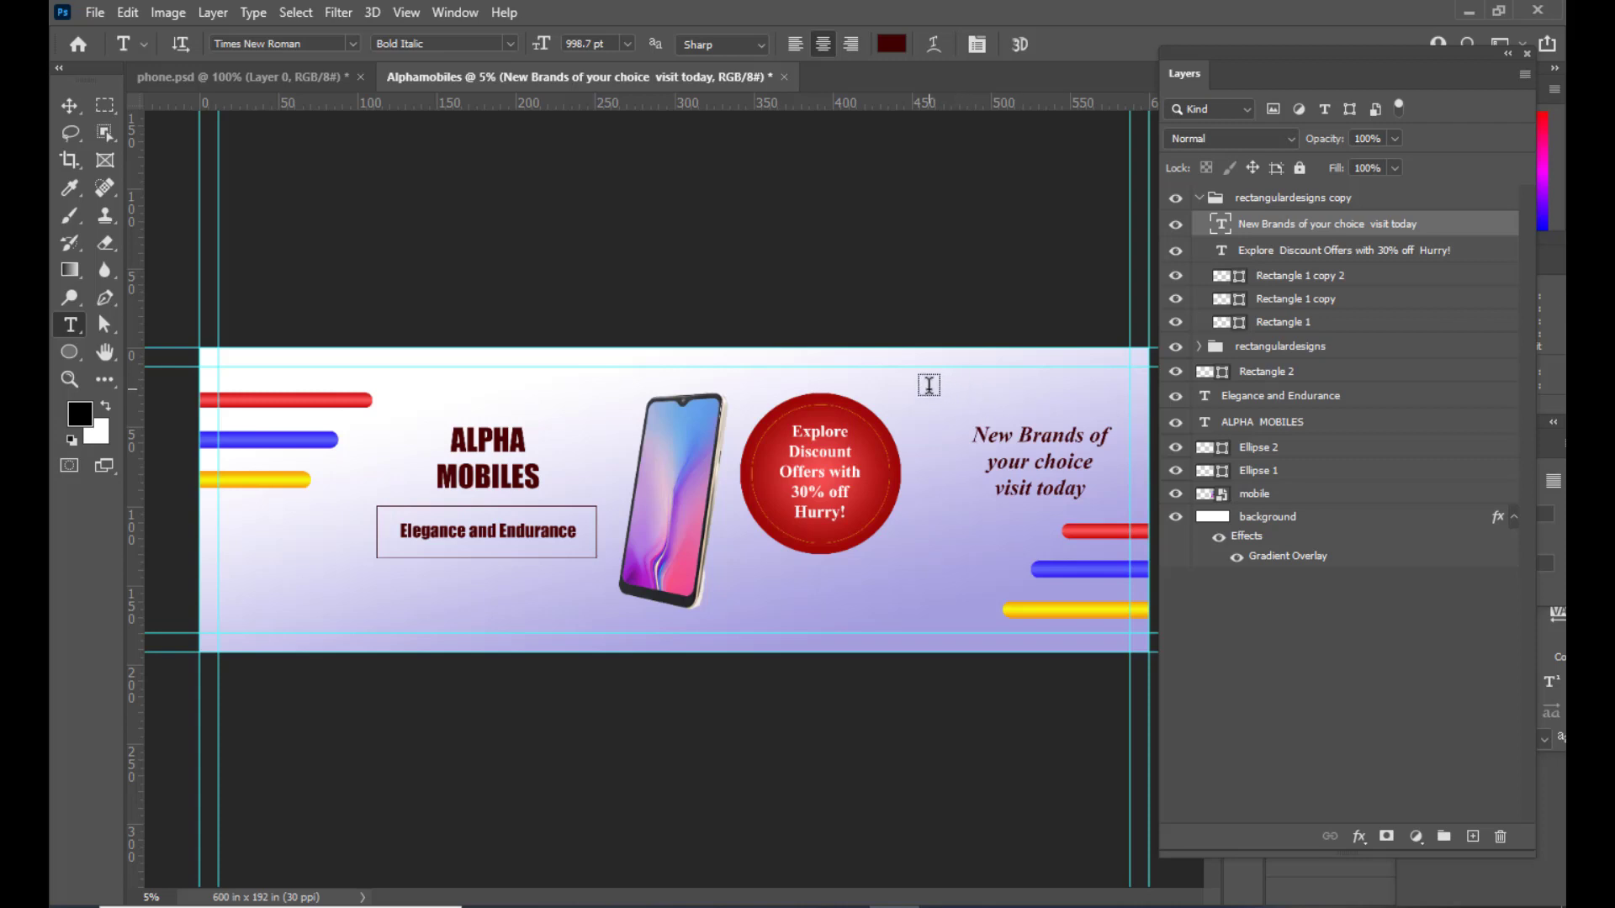
drag(930, 387, 1117, 405)
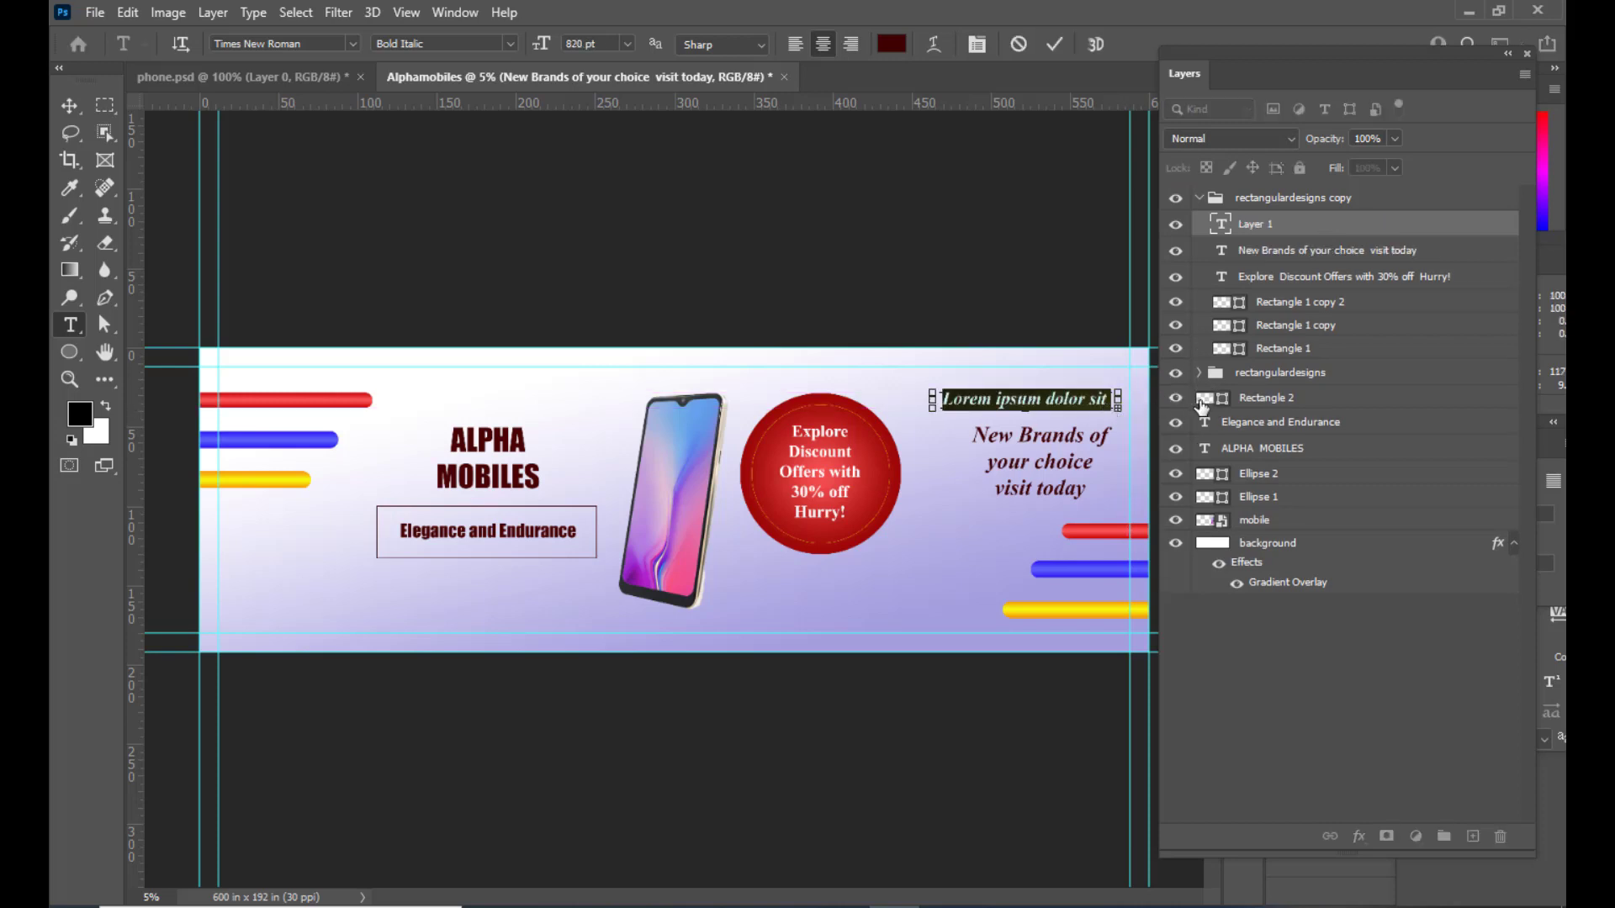
key(BackSpace)
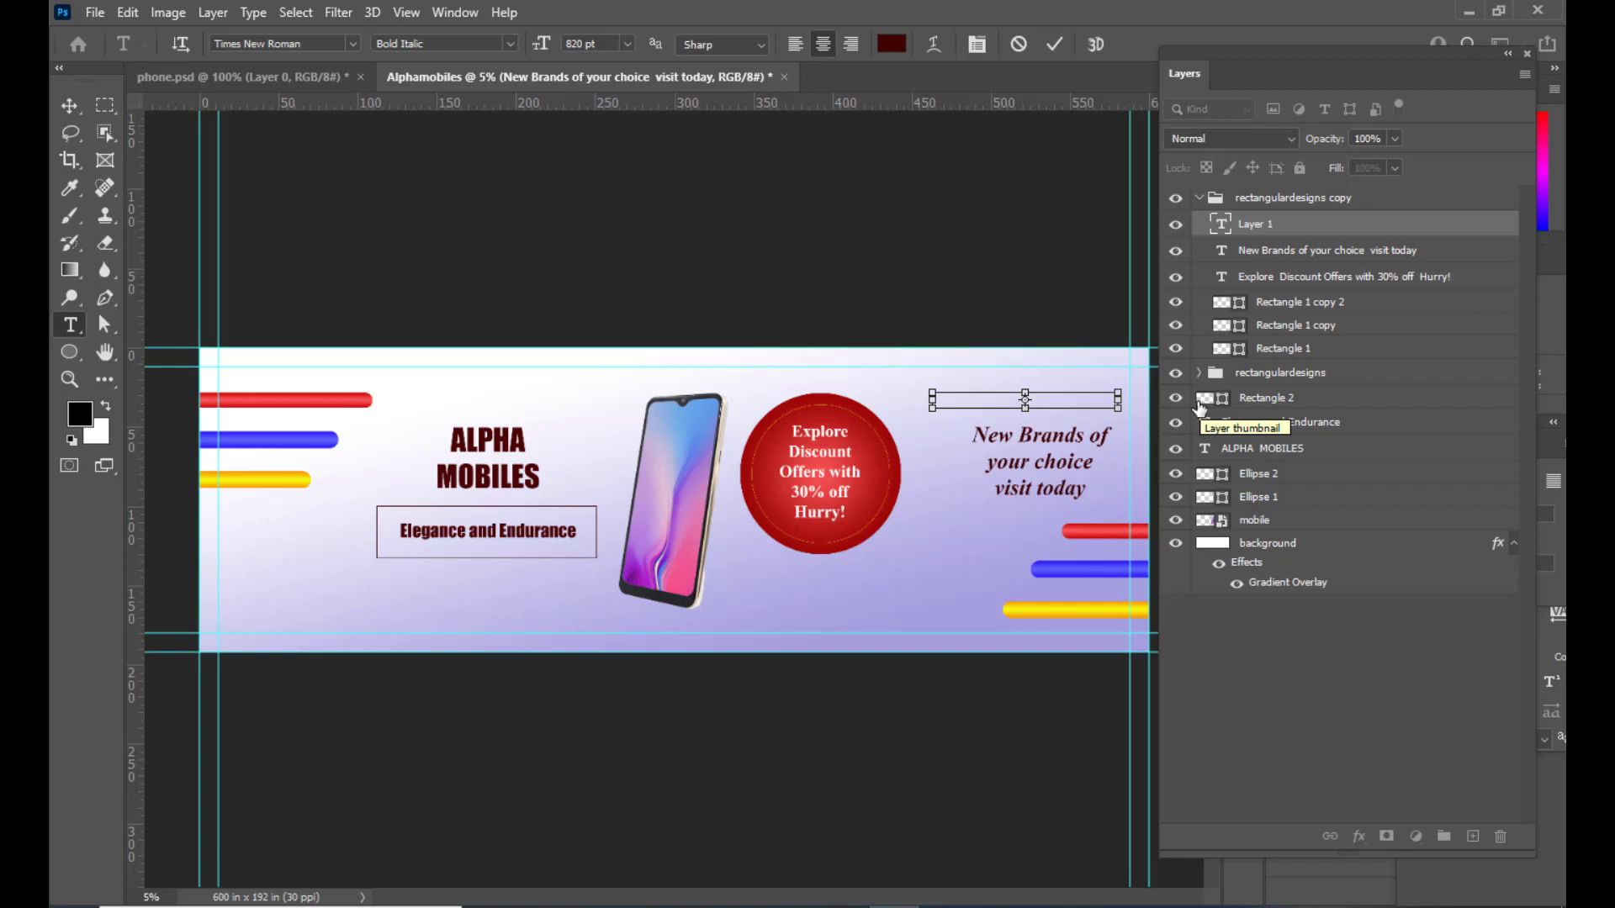
key(ctrl+v)
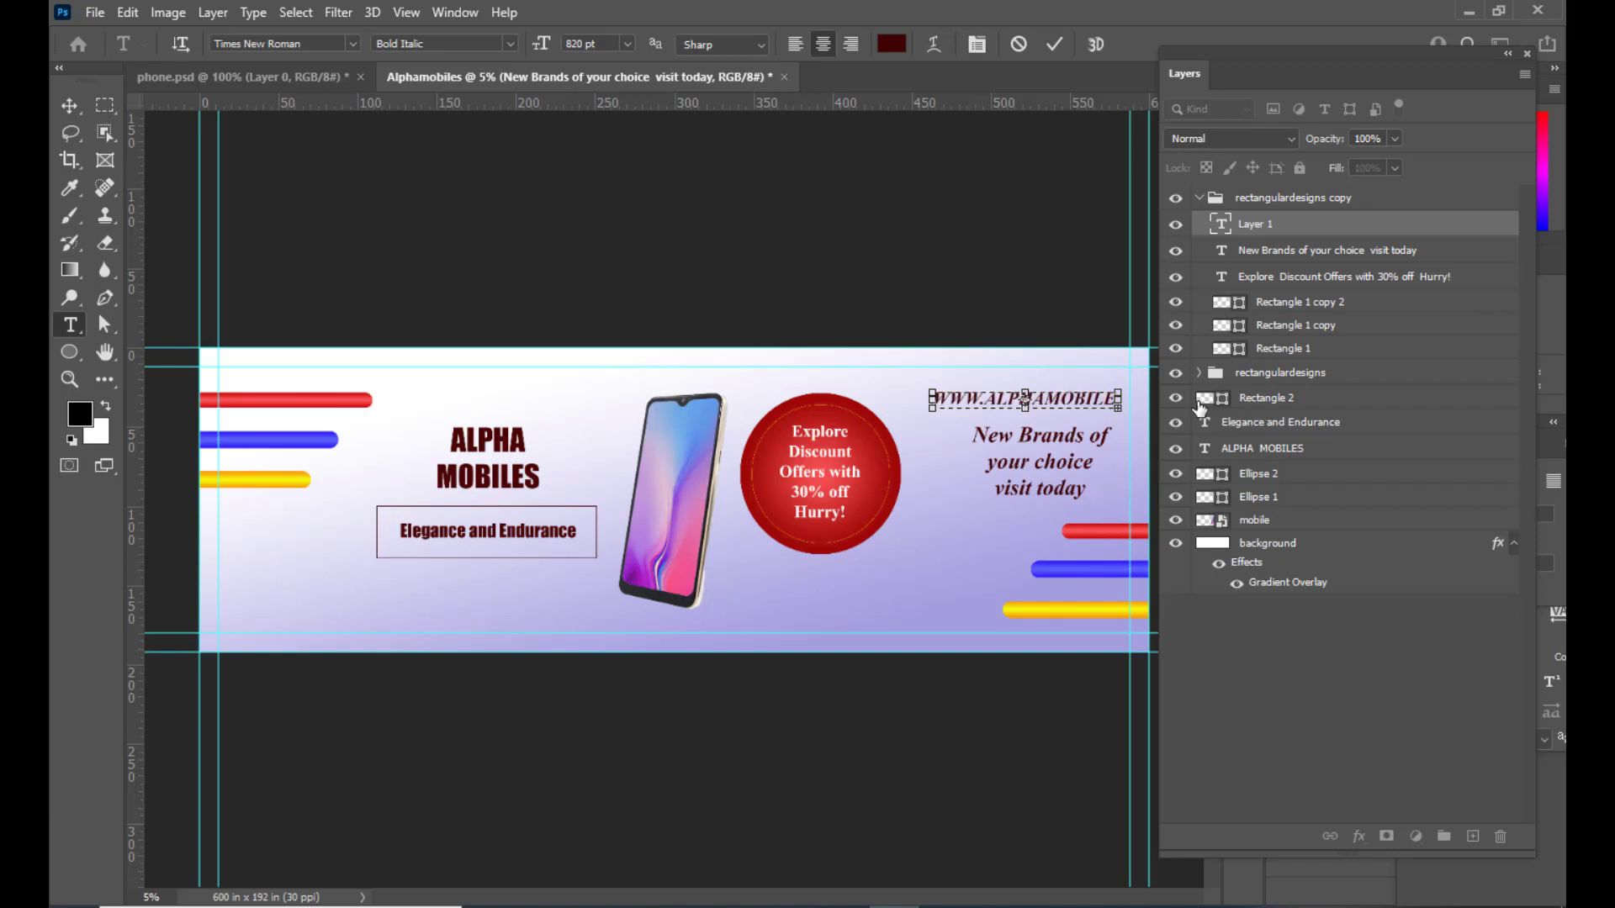
Step: Set the website address text to 600 pt and move it slightly up and to the right above the "New Brands" text
double_click(1218, 226)
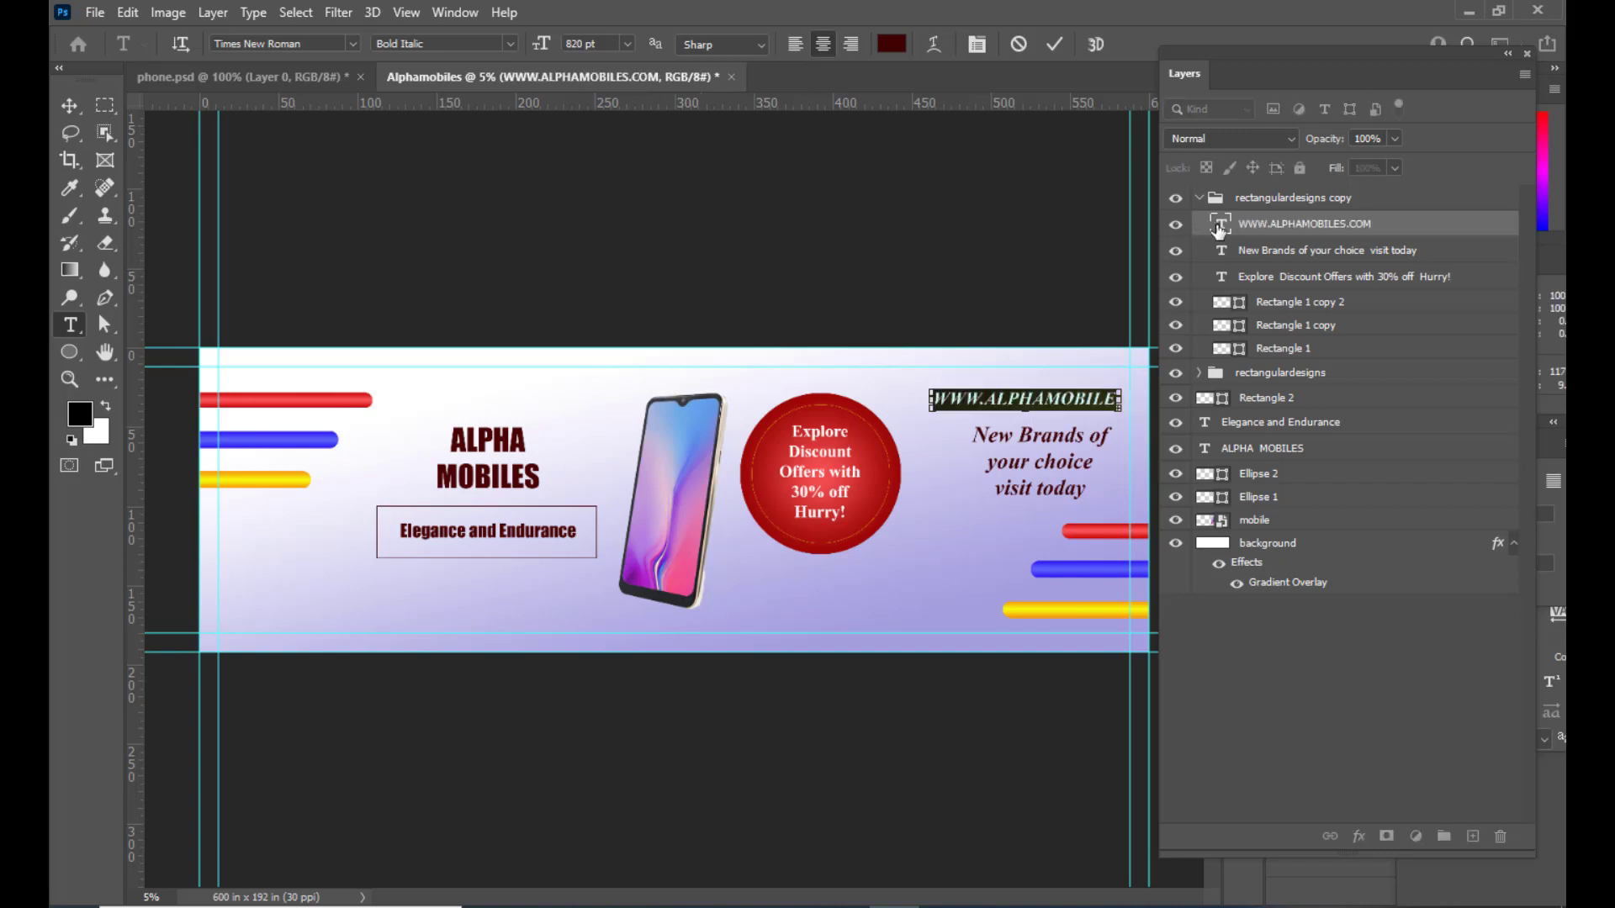
click(583, 42)
key(Return)
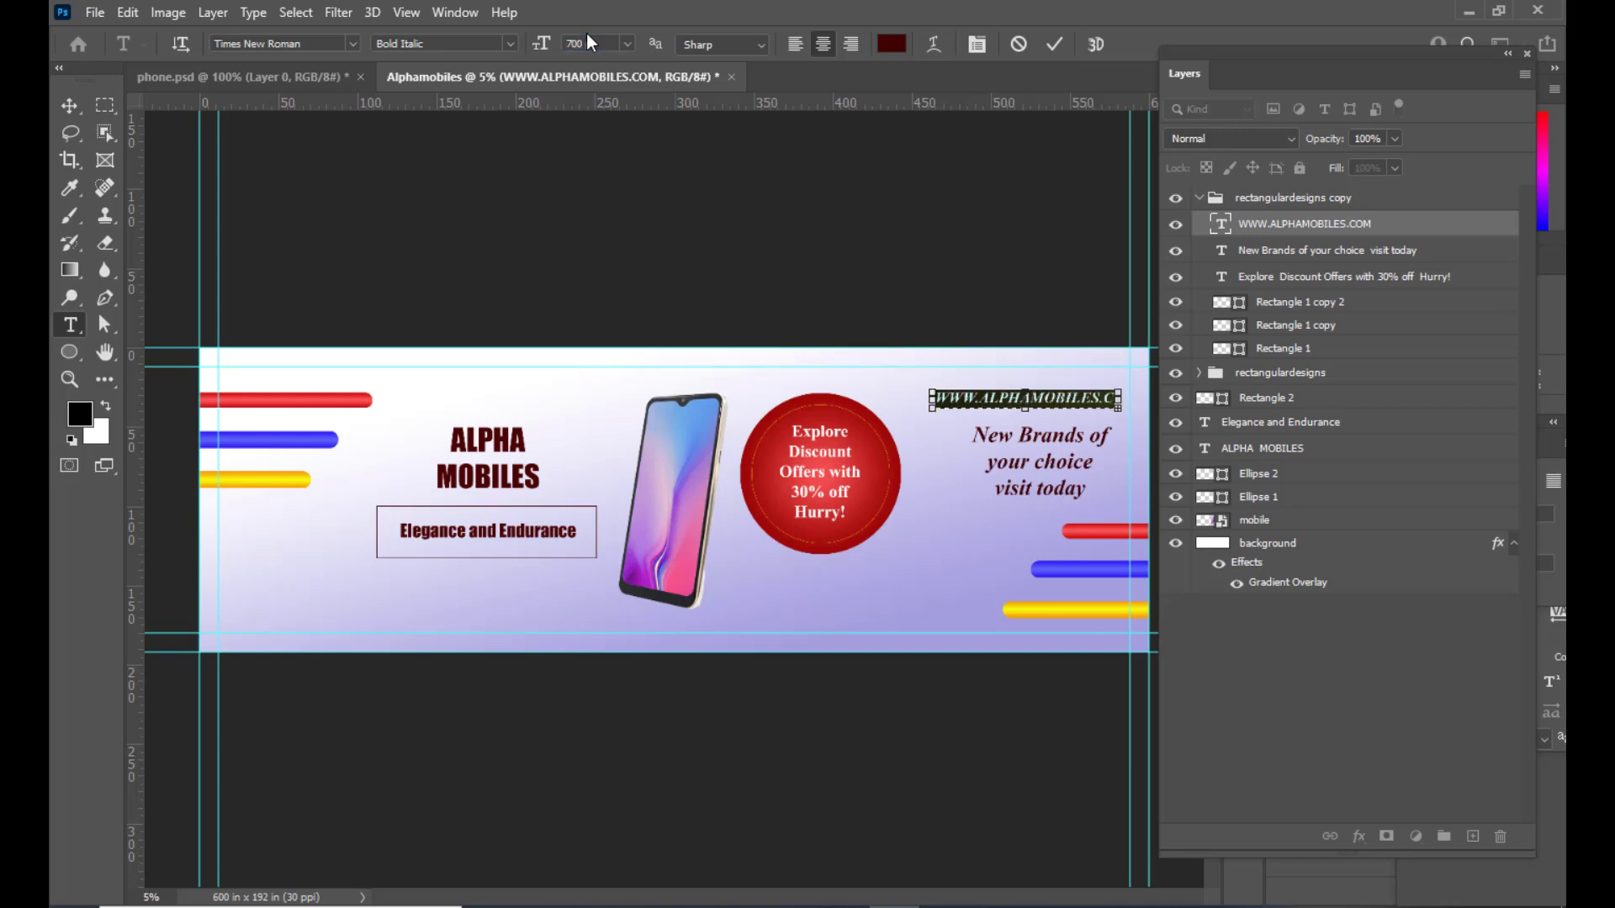
click(588, 43)
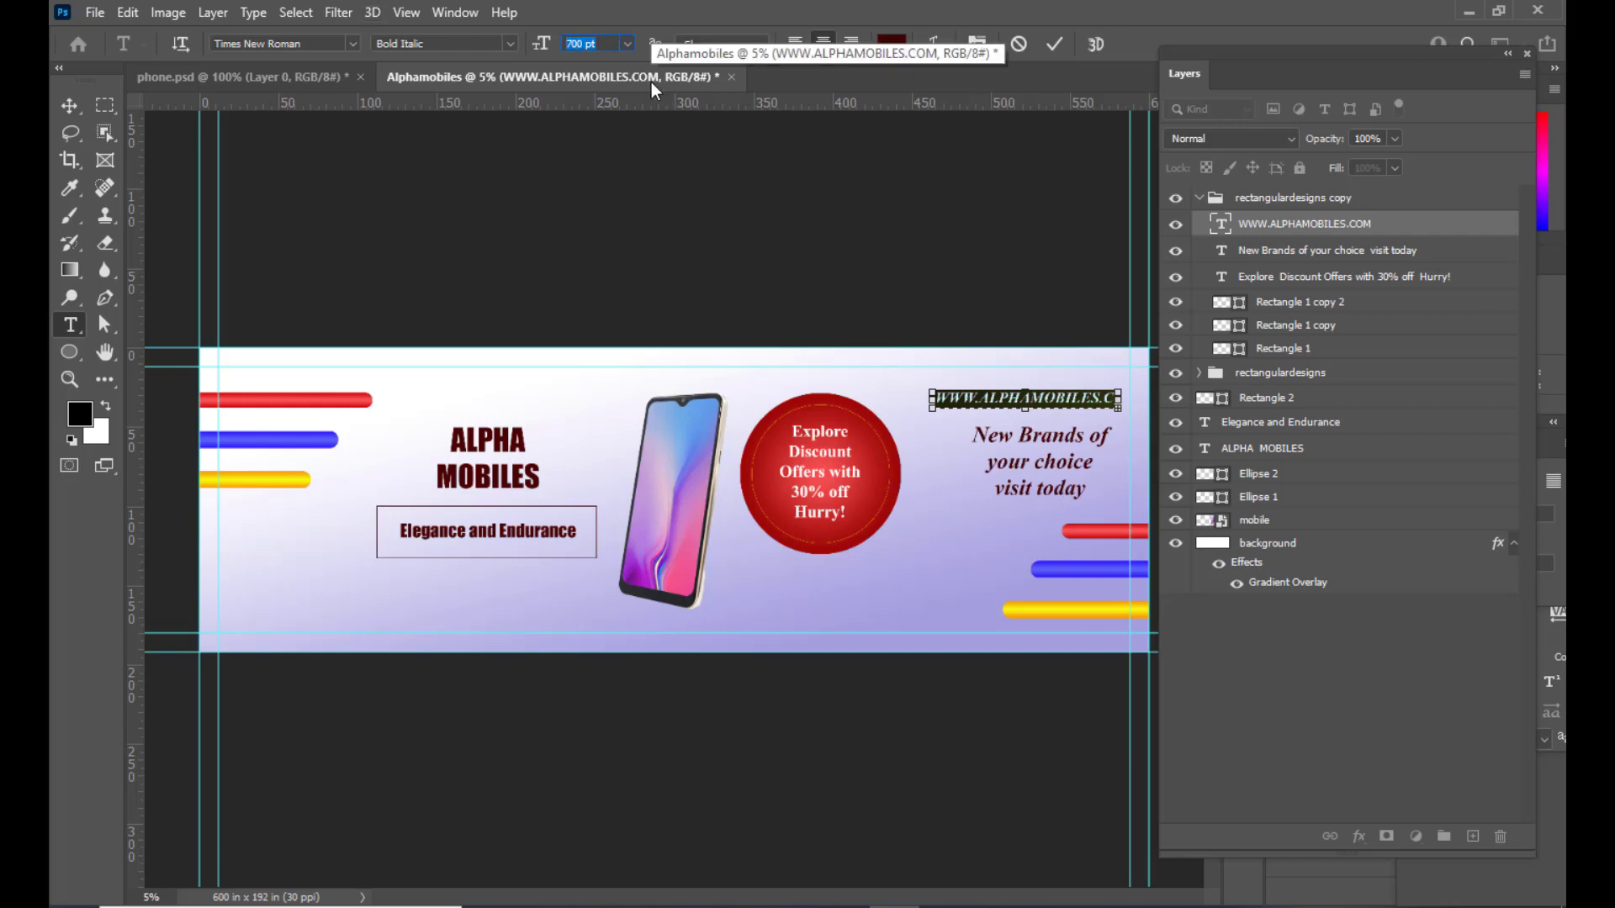
text(600)
key(Return)
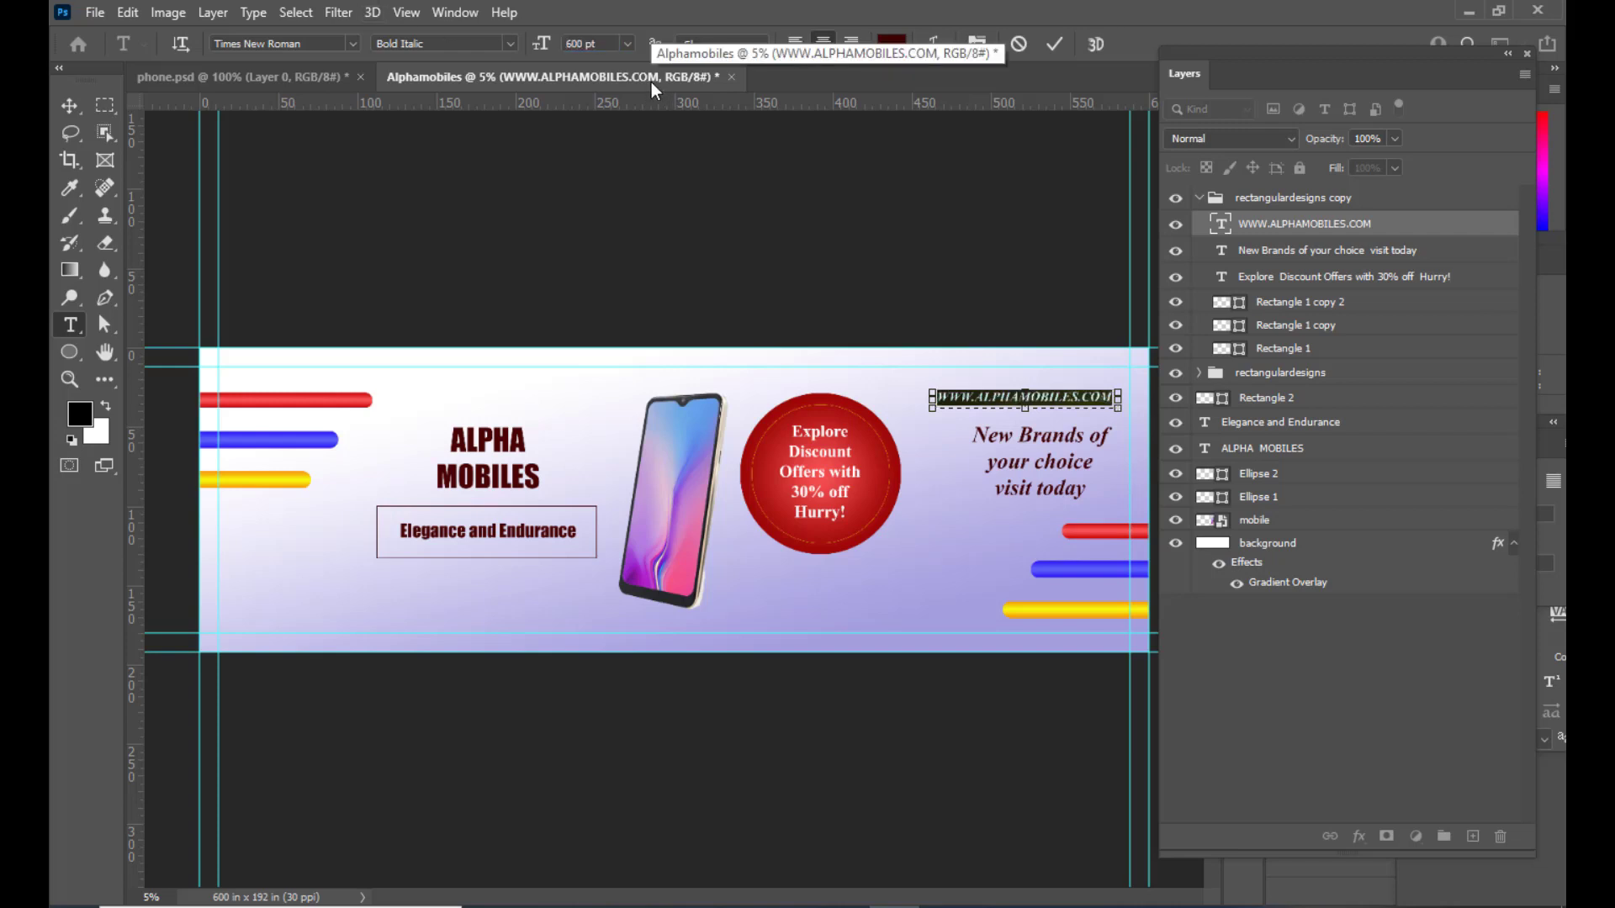
click(78, 105)
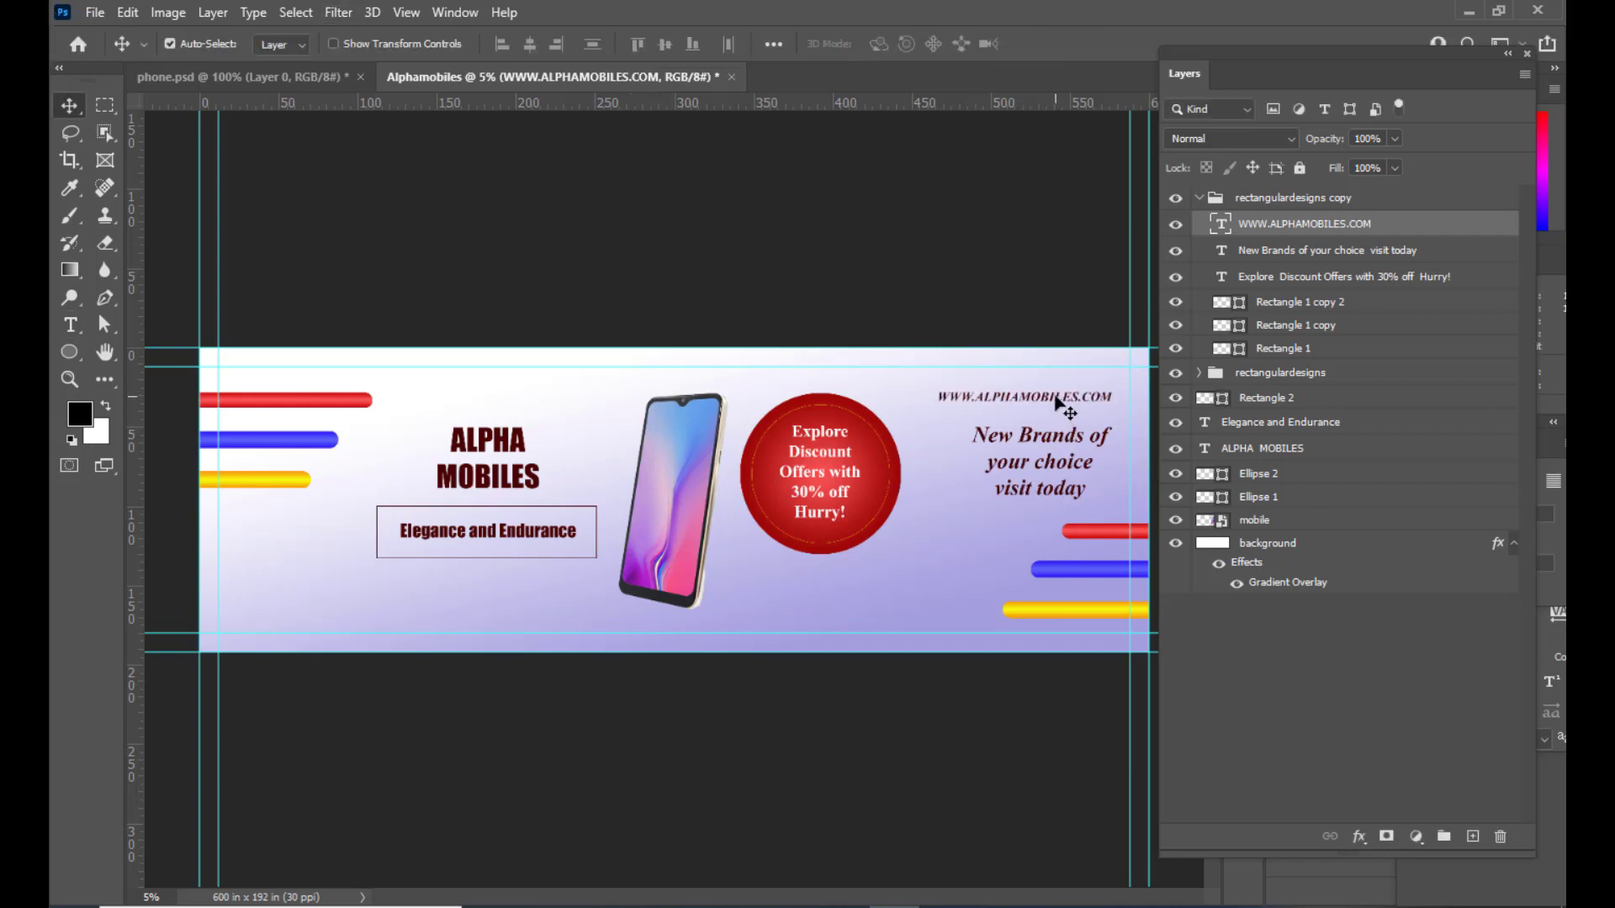
mouse_move(1058, 401)
mouse_down()
mouse_move(1061, 350)
mouse_move(1067, 394)
mouse_up()
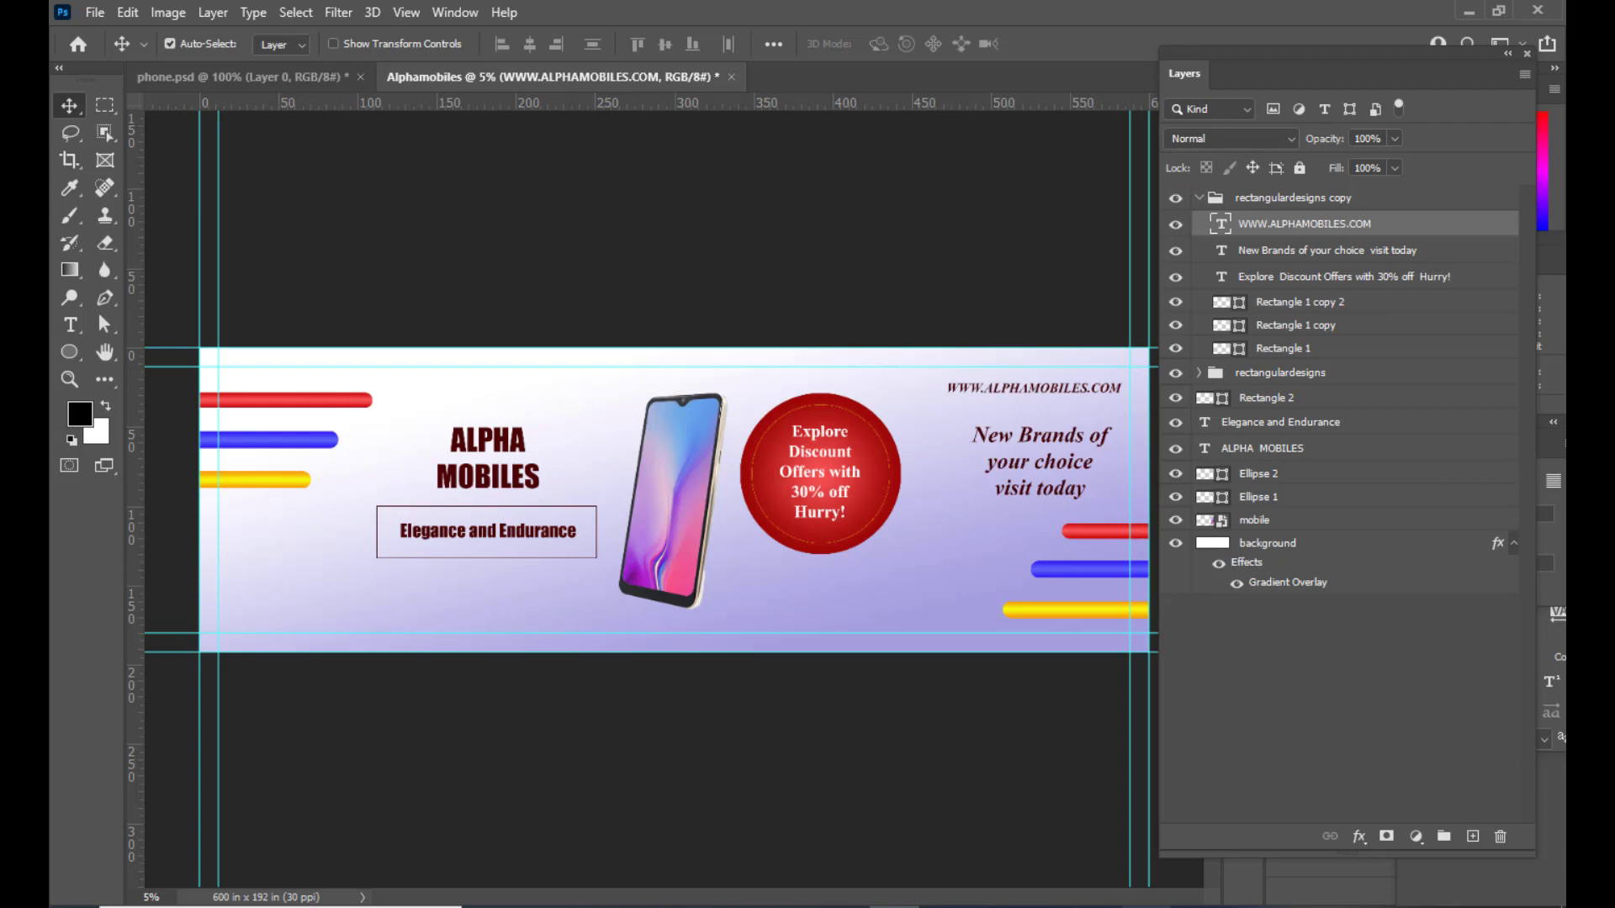
Step: Switch to the POSTERCONTENT file in Notepad and copy the two-line store address
click(1194, 906)
scroll(929, 560, down, 1)
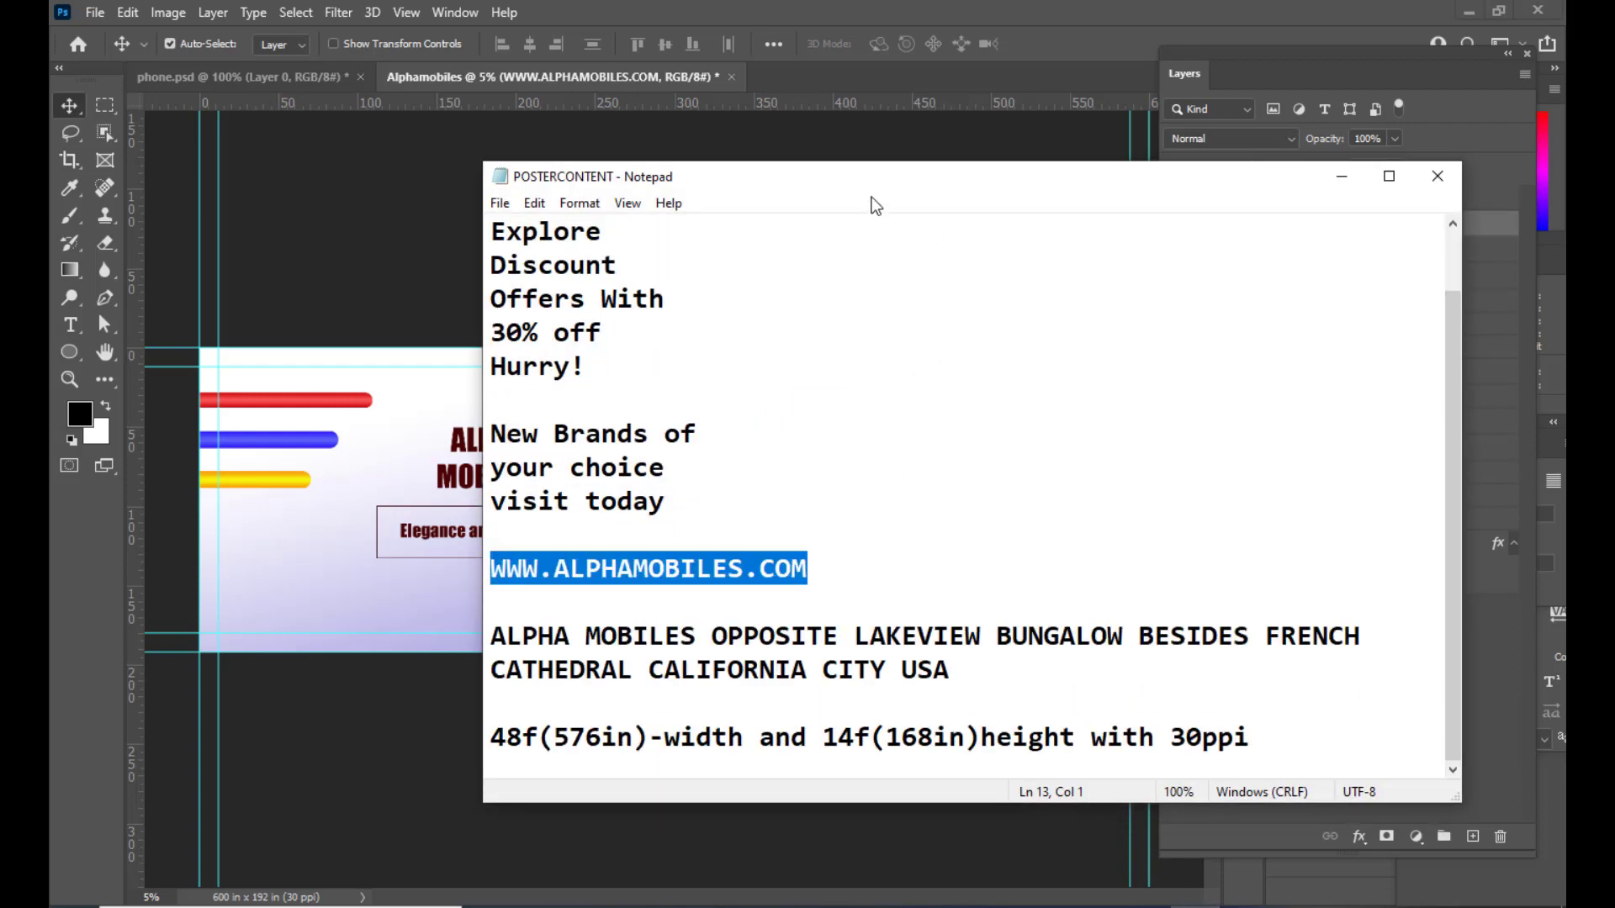
drag(869, 178, 893, 140)
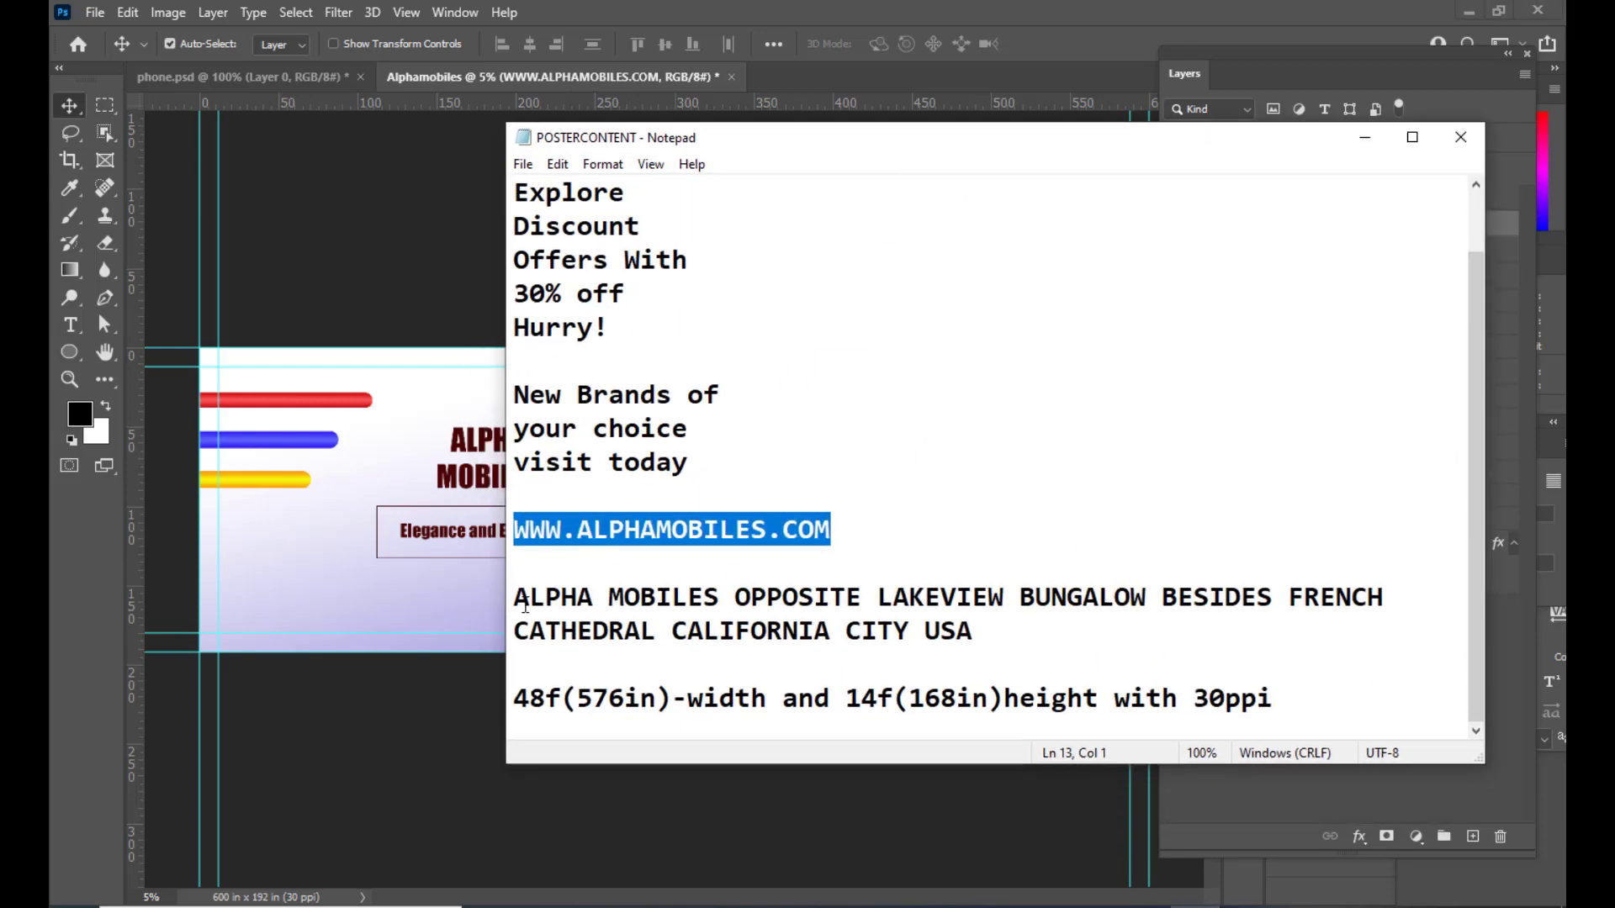
drag(514, 599, 1117, 637)
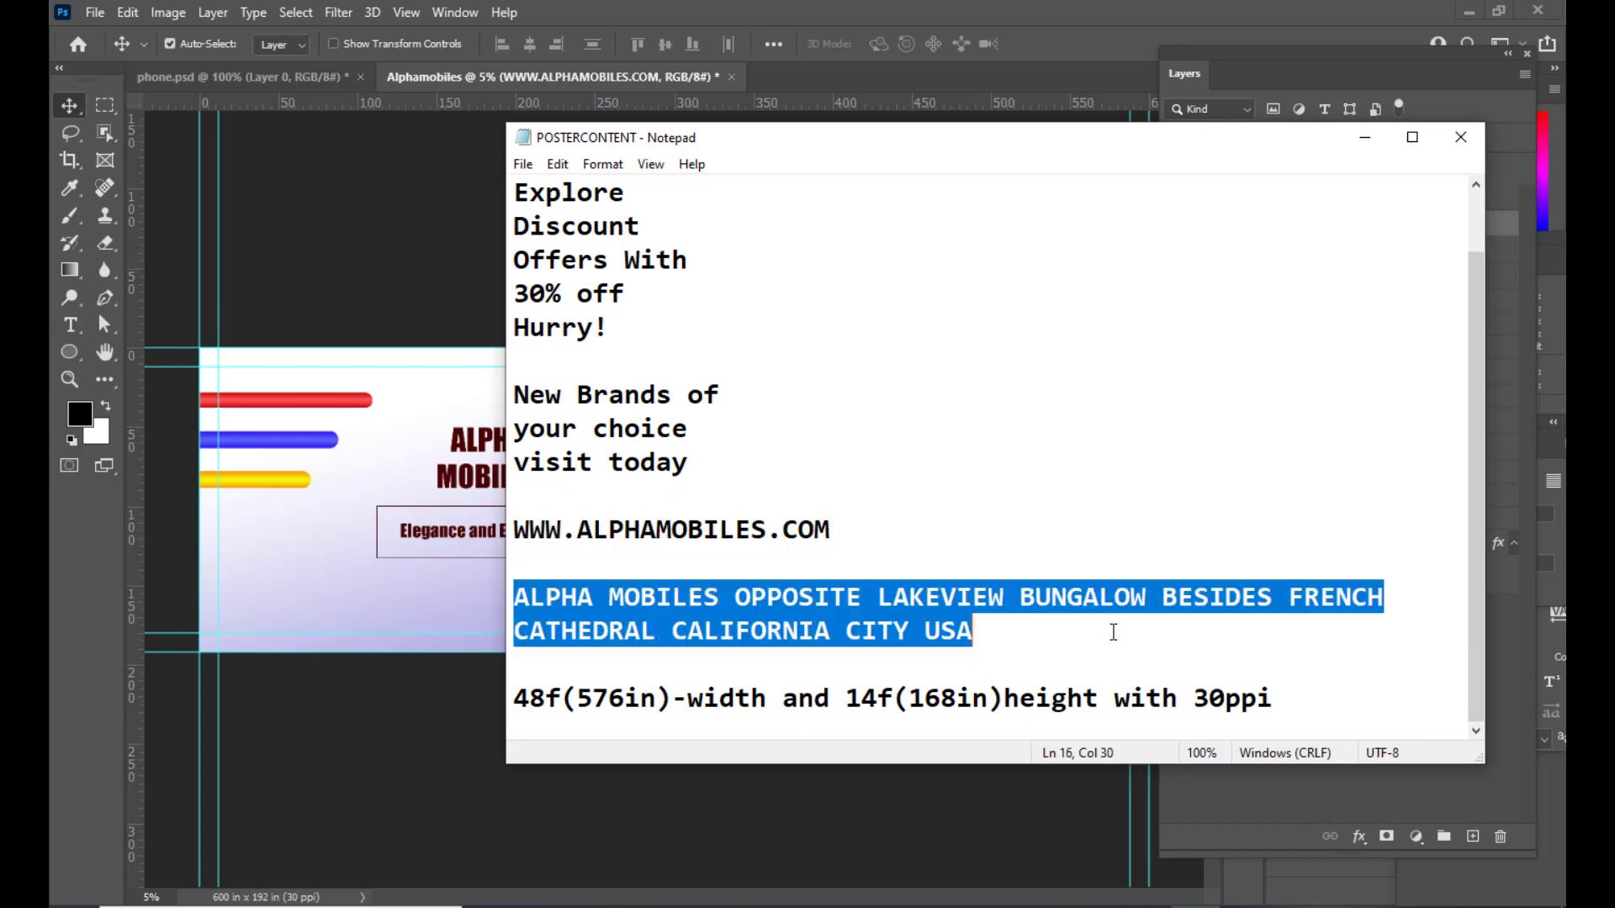
right_click(940, 598)
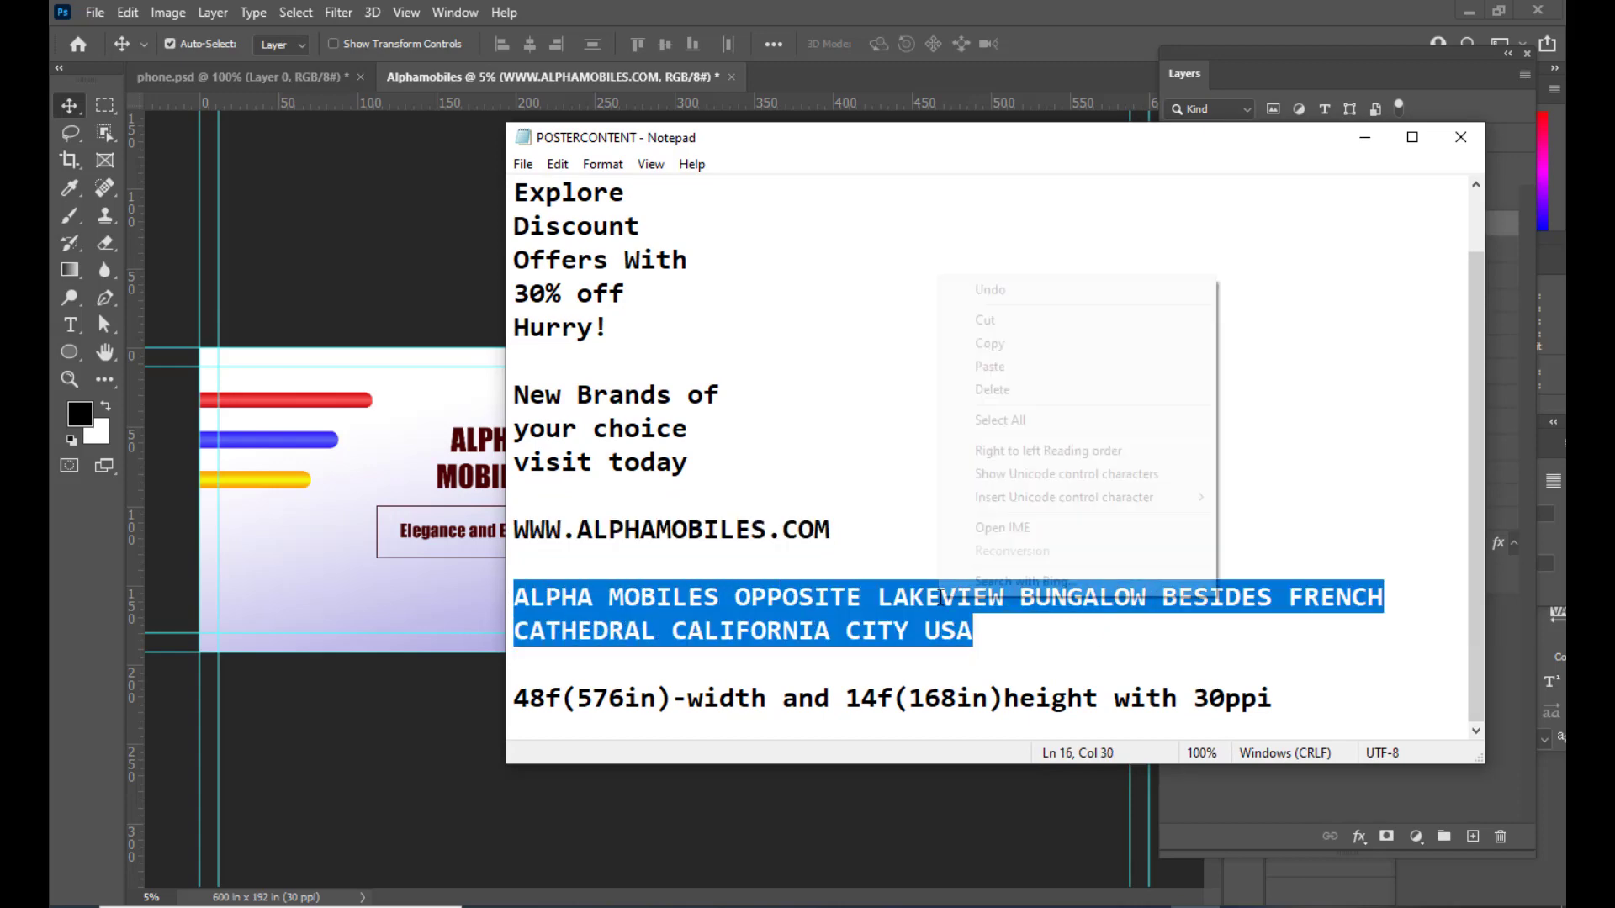
click(1032, 343)
click(1365, 137)
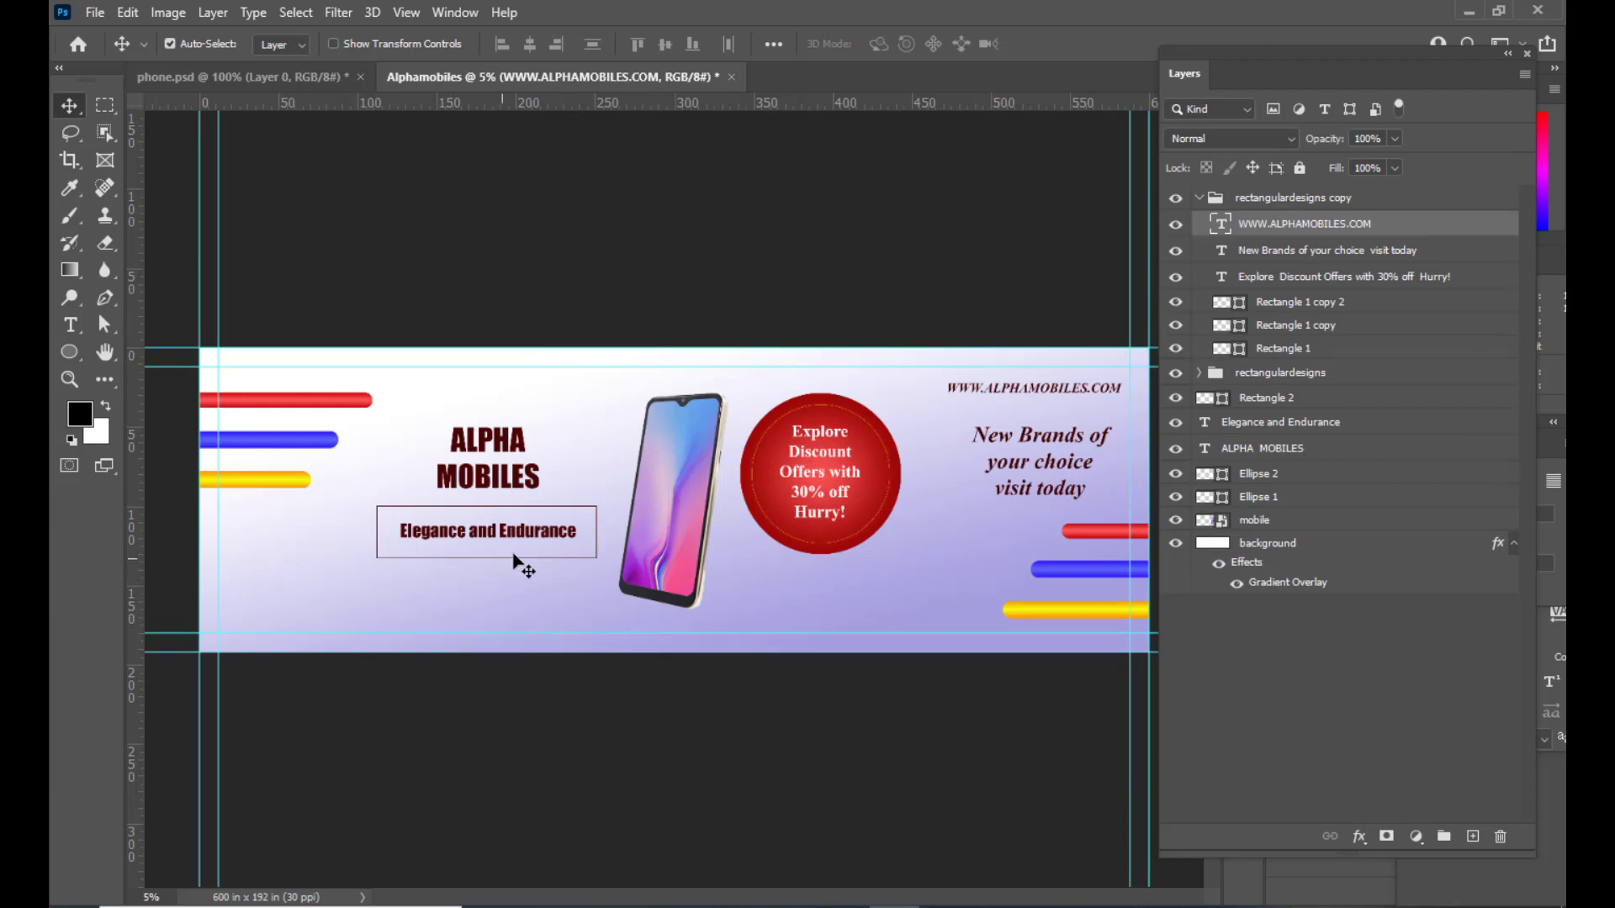
Step: Switch to Photoshop and add the copied store address in Impact Regular inside a text box about 147 in wide below the framed tagline
click(72, 321)
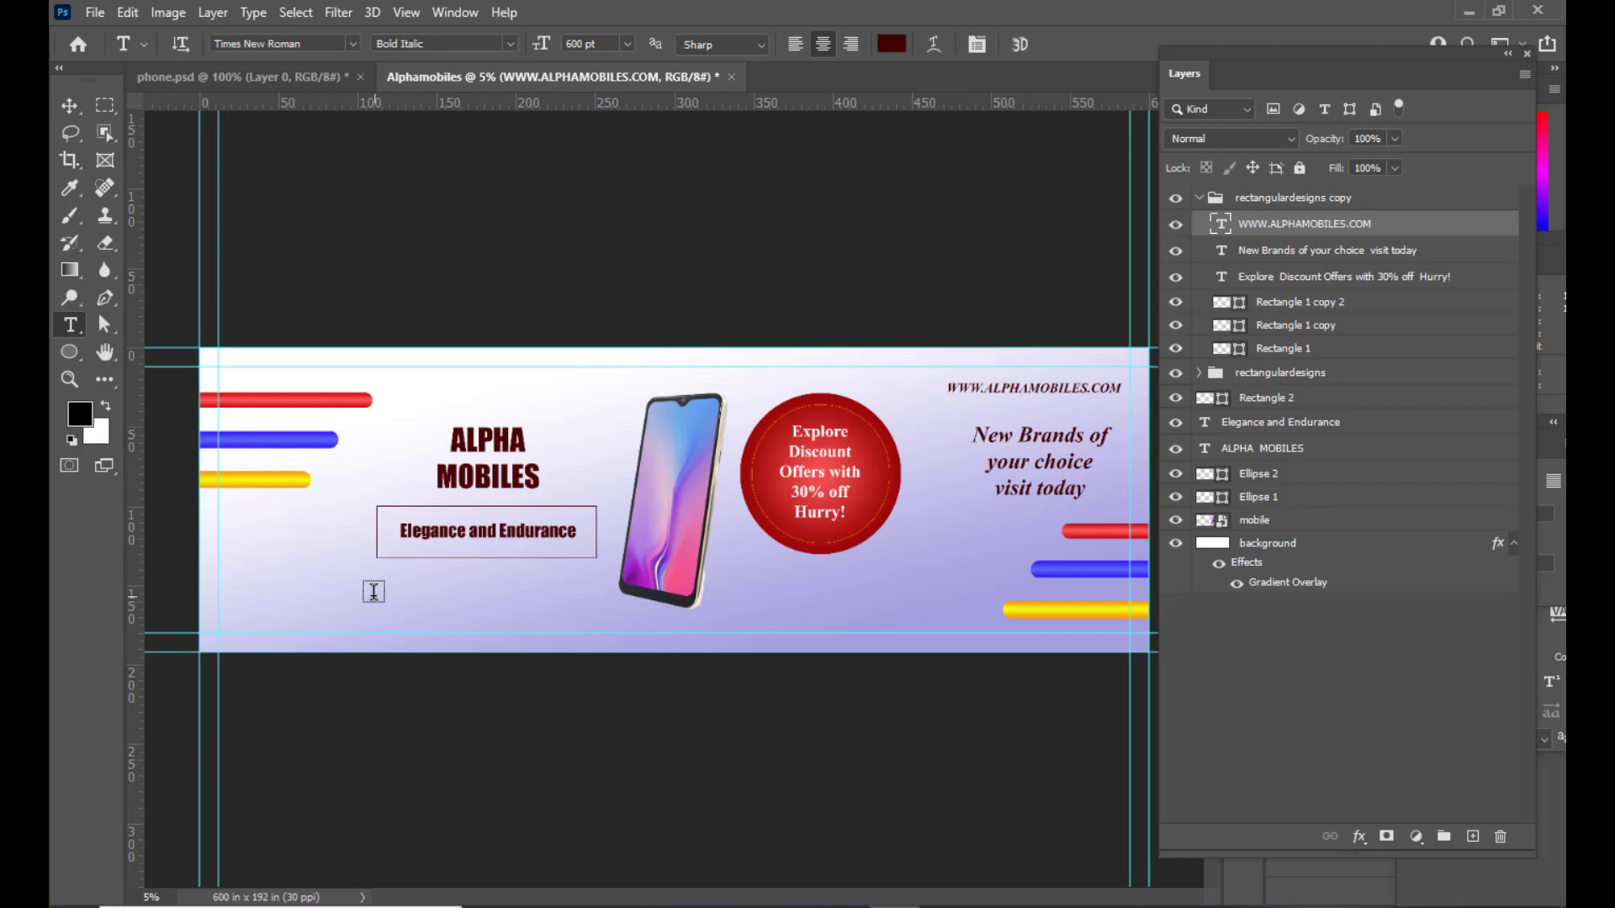
drag(374, 578, 606, 618)
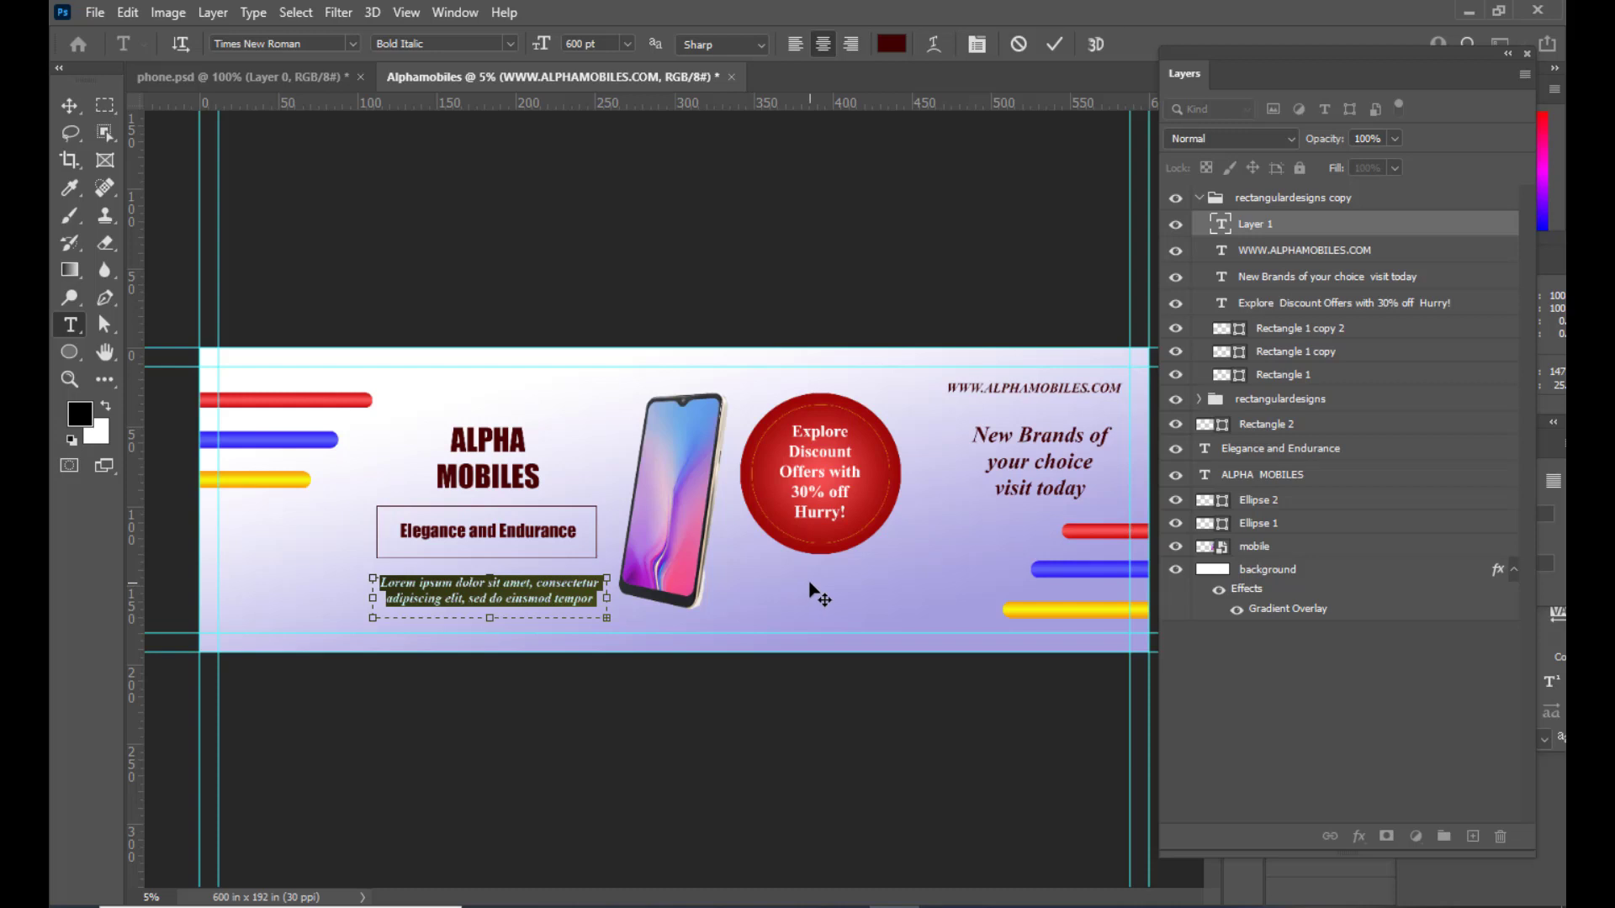
key(BackSpace)
click(509, 43)
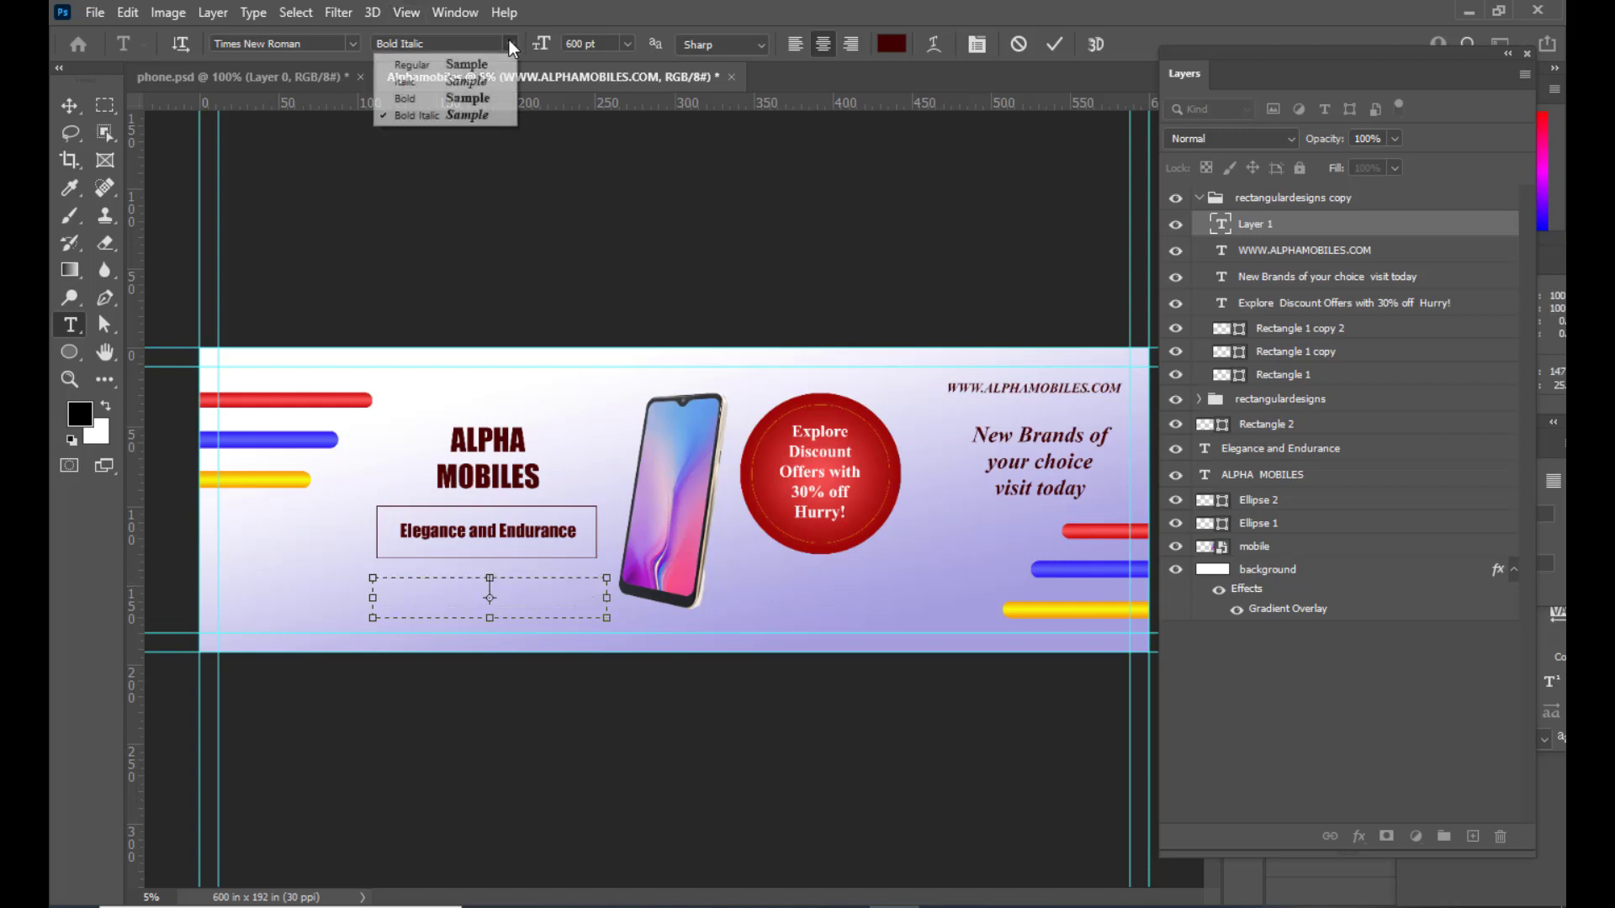
click(421, 98)
click(315, 42)
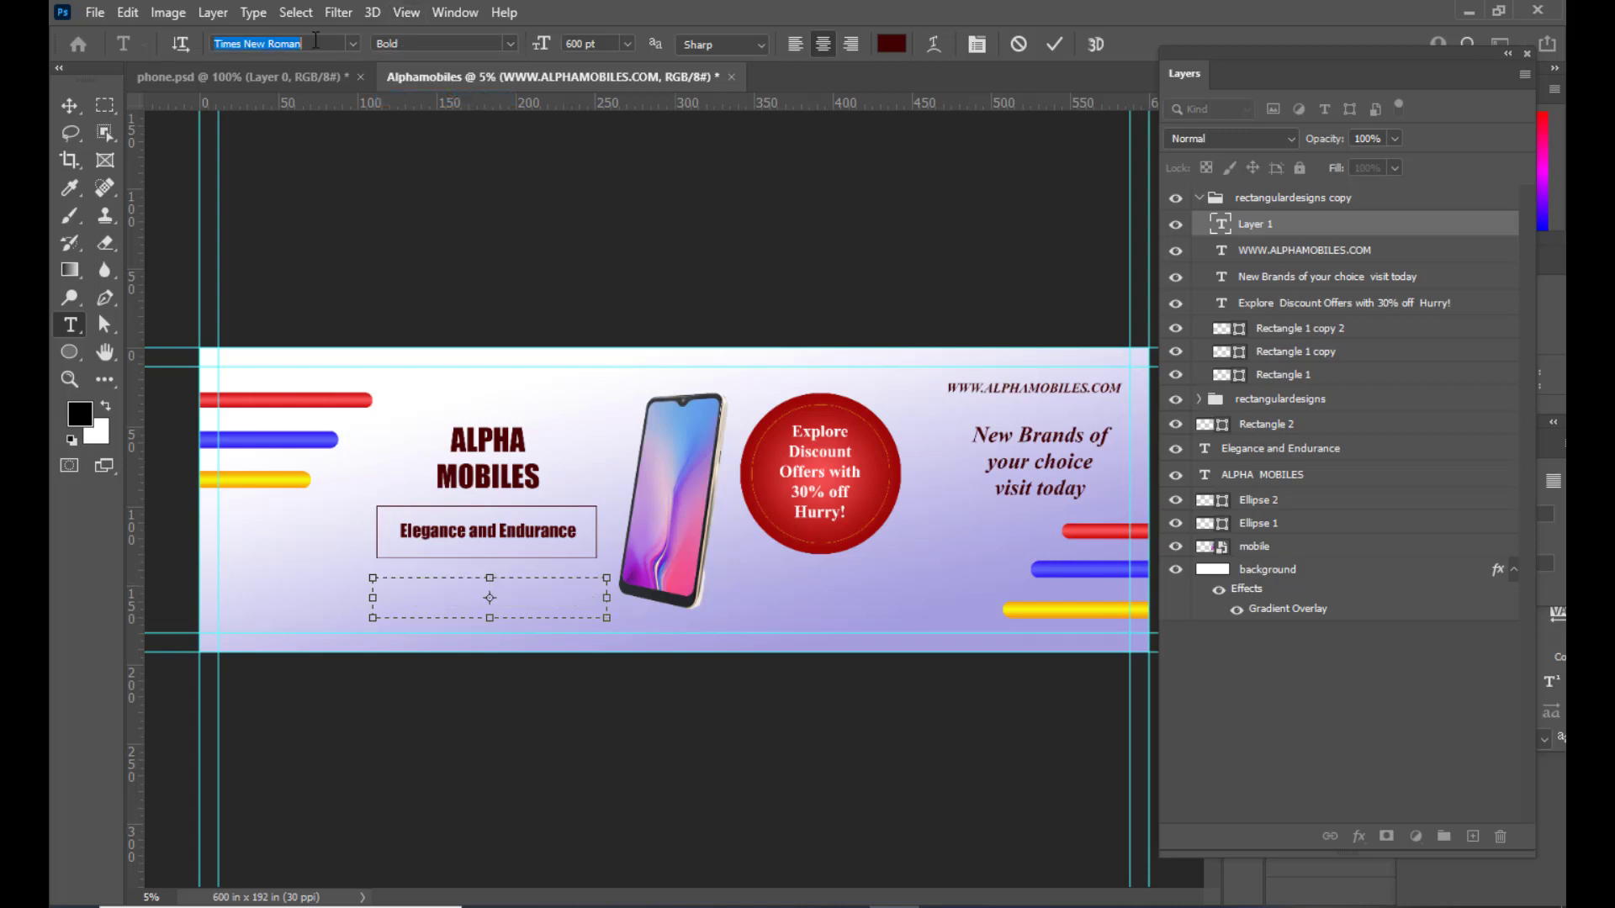
text(impact)
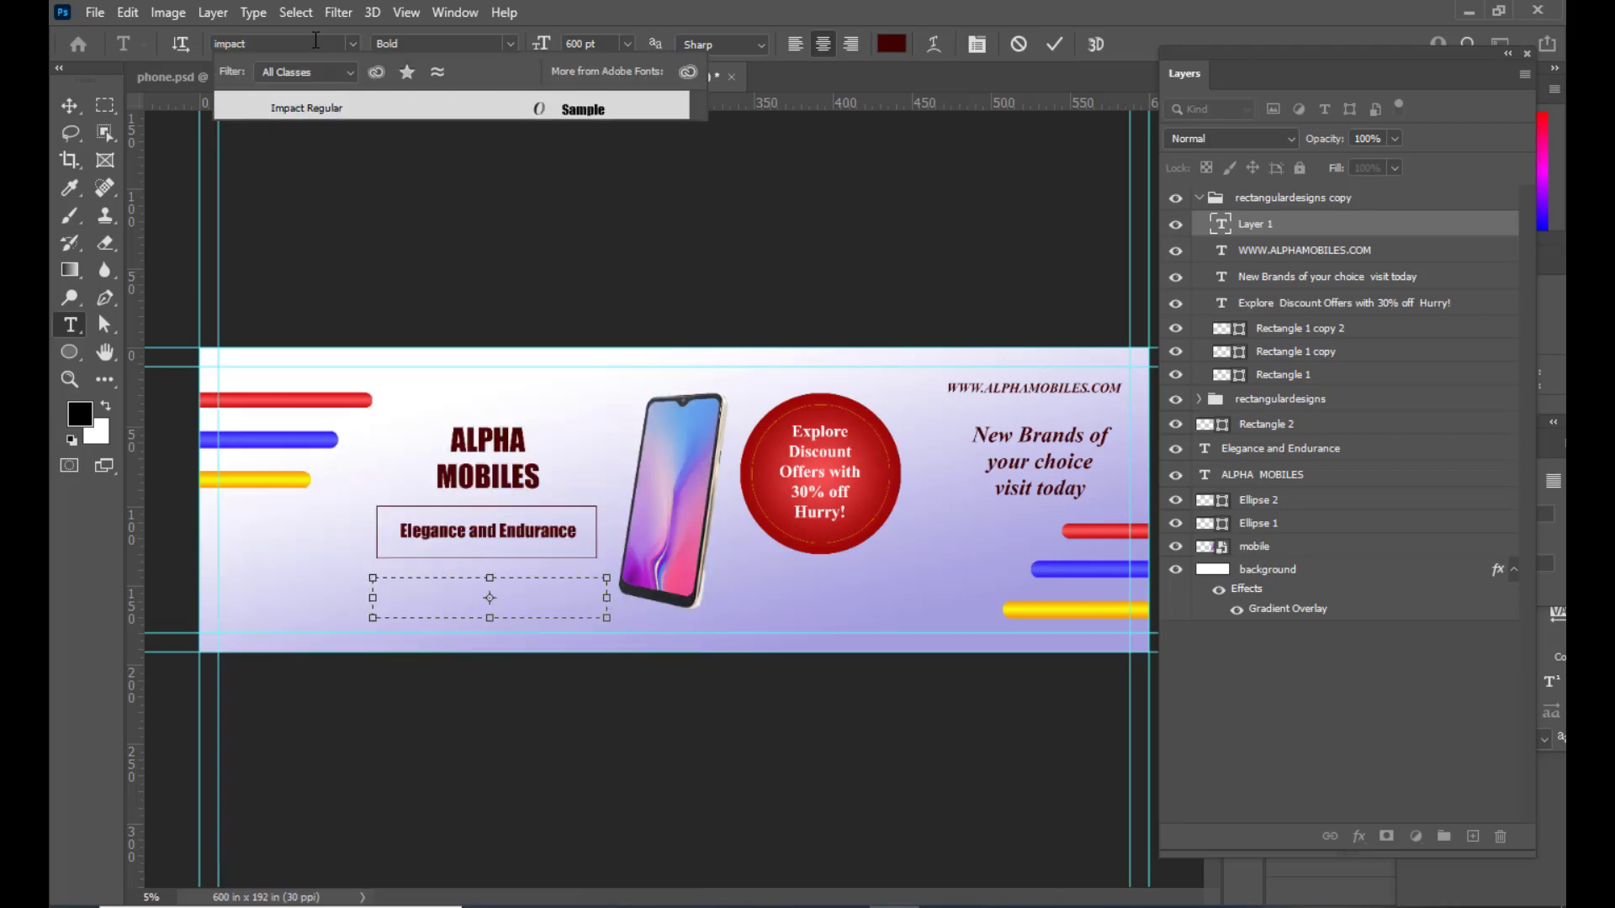
key(Return)
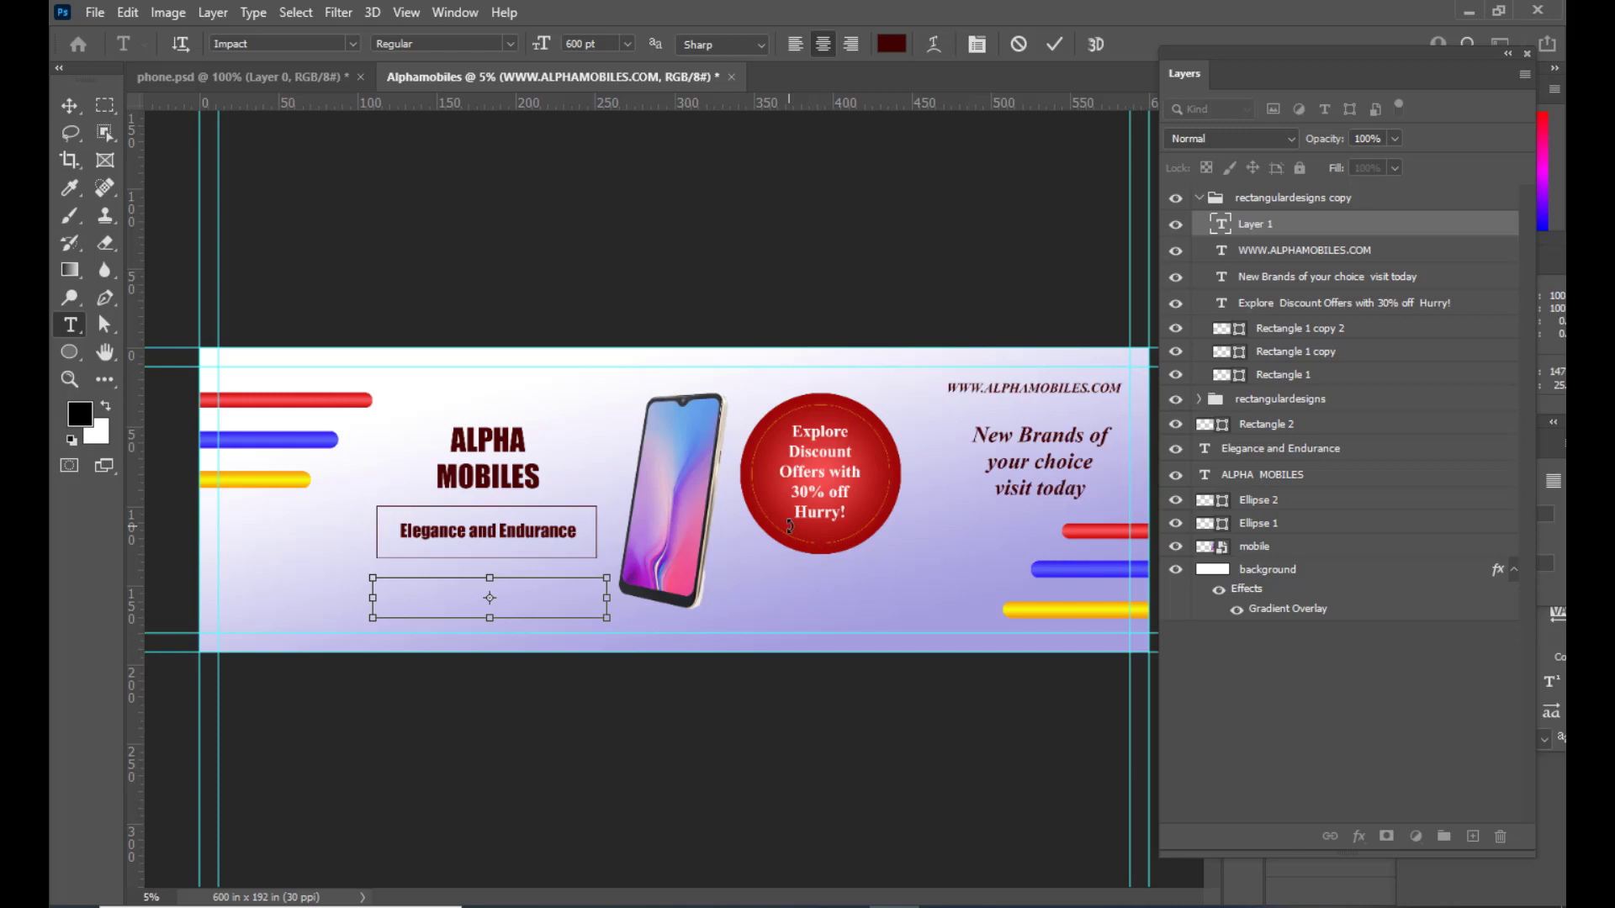
key(ctrl+v)
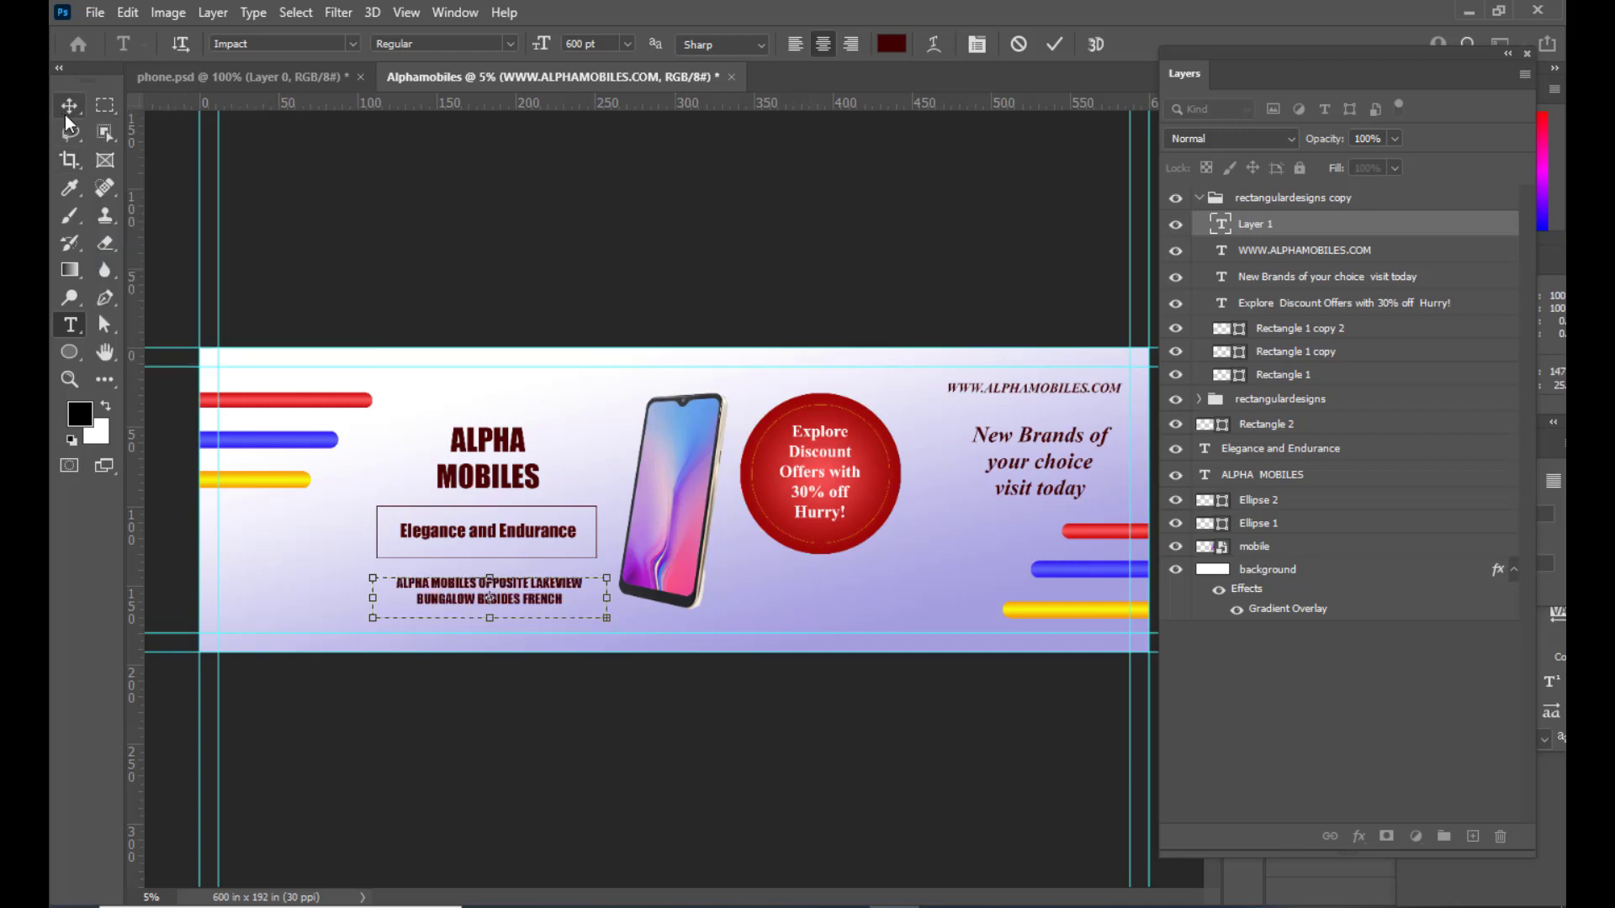
Step: Set the store address text to 500 pt and move it slightly up and left, closer beneath the tagline frame
double_click(1223, 223)
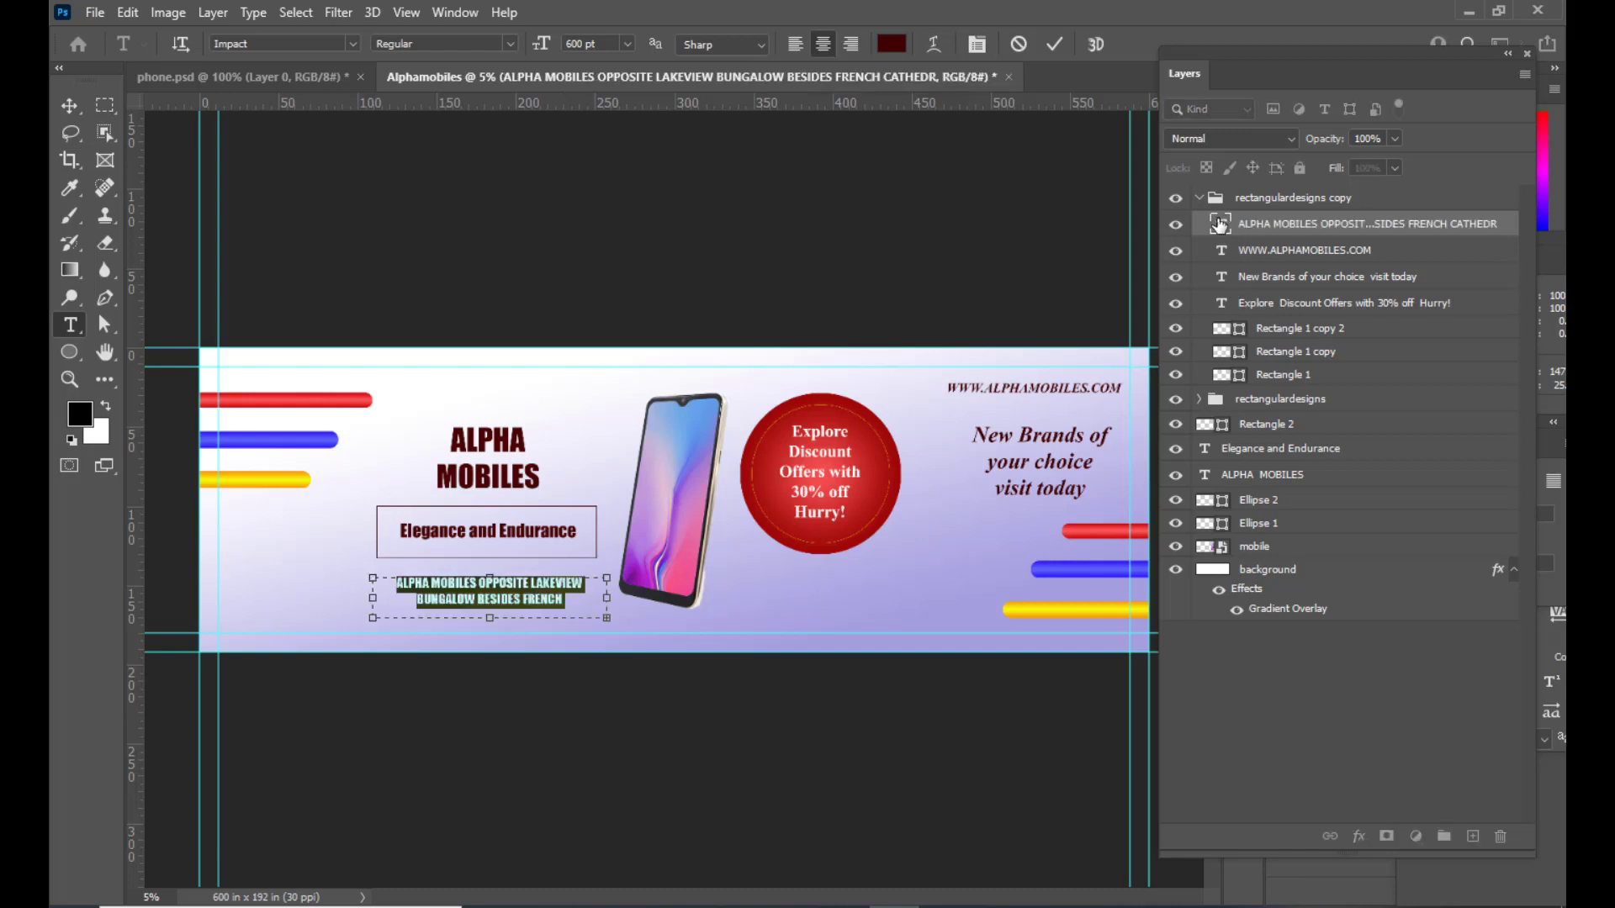
click(593, 44)
text(500)
key(Return)
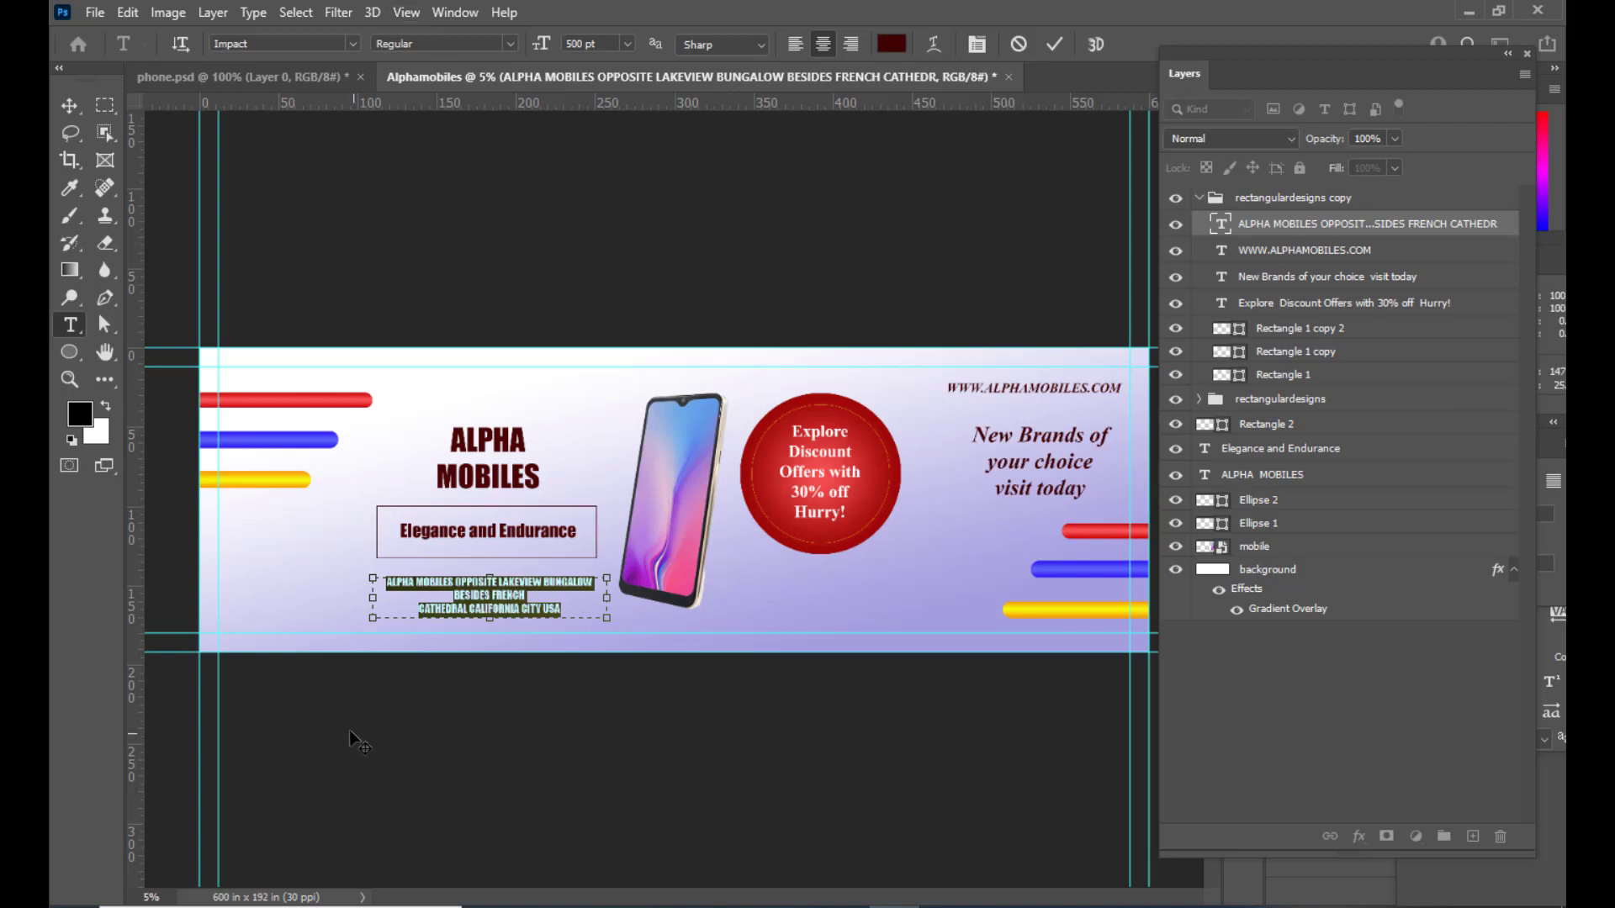
click(71, 106)
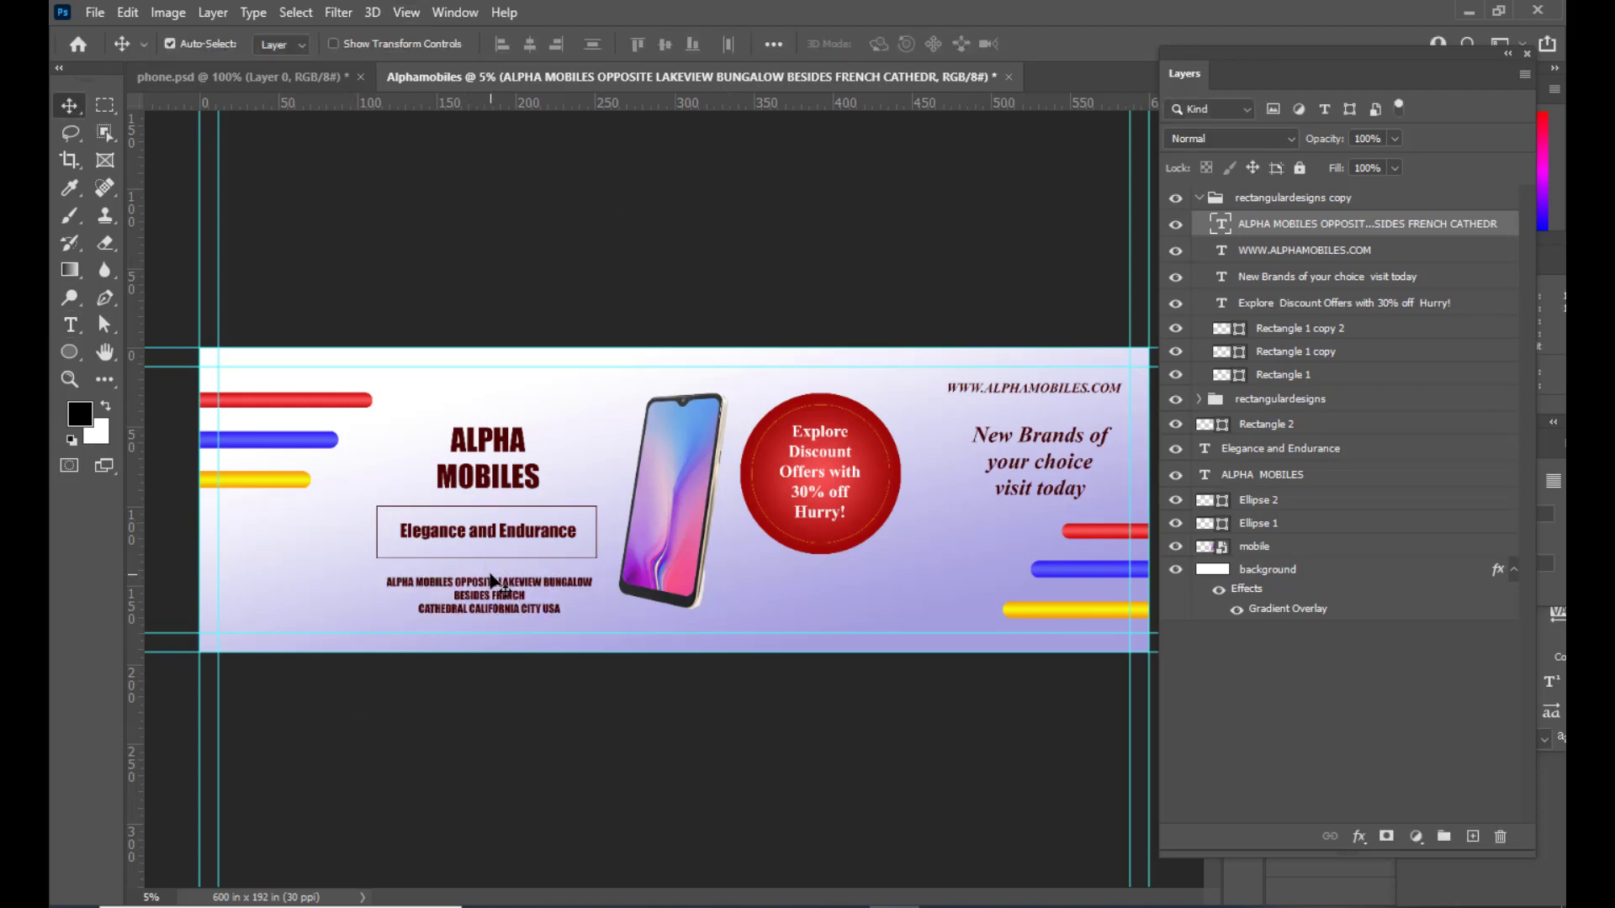
drag(495, 584, 485, 574)
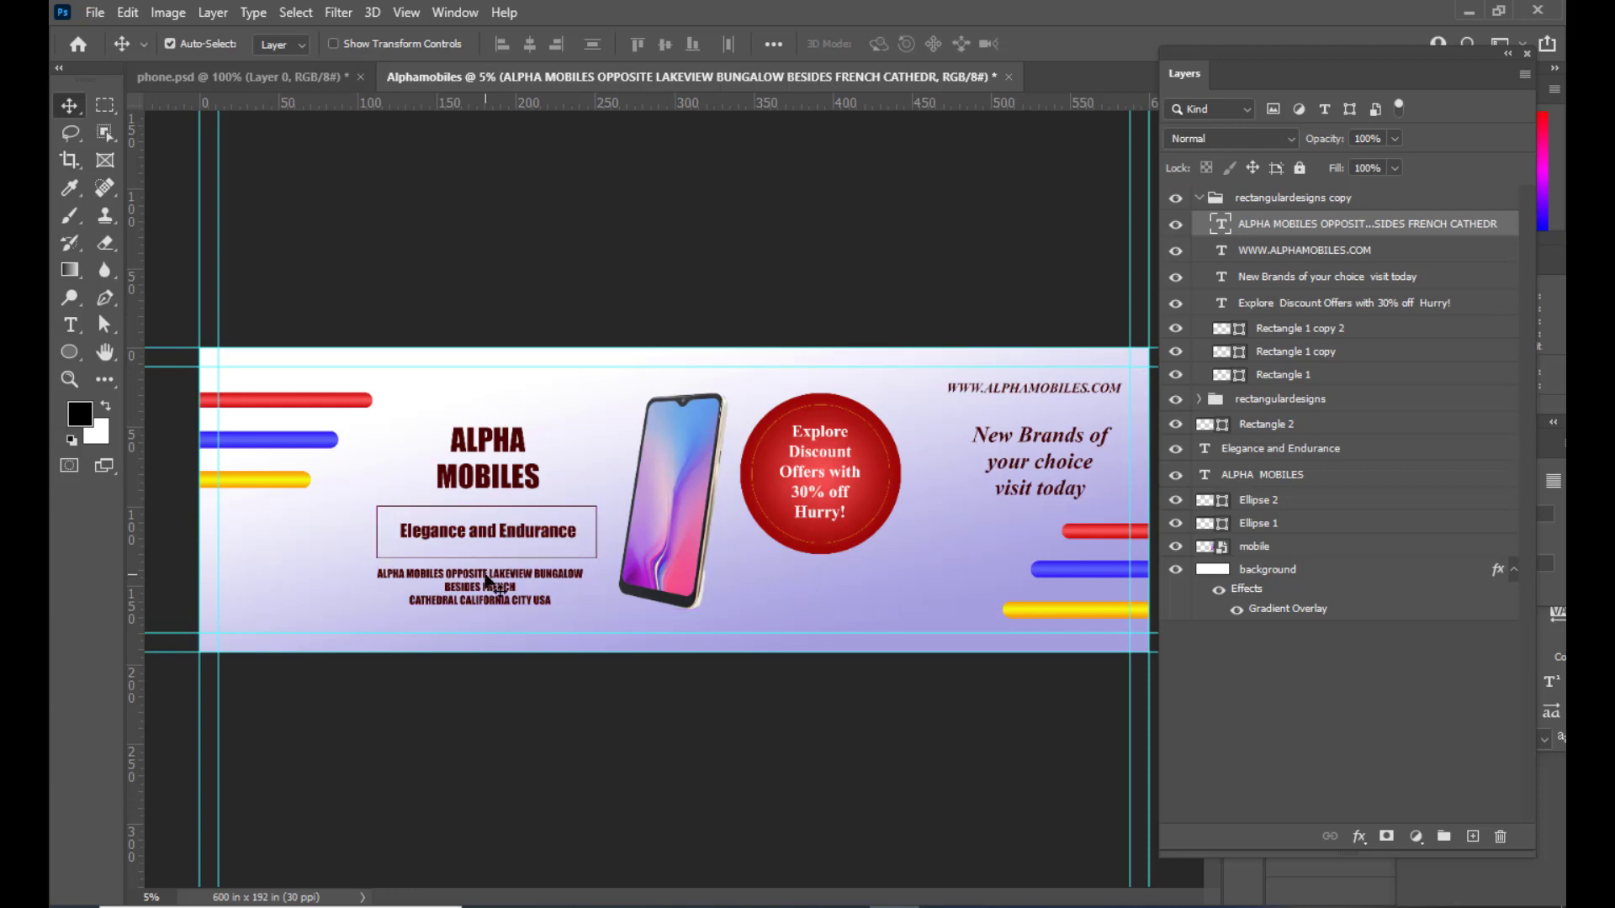
Step: Remove the line break before the last line of the store address text so it joins the line above
double_click(1219, 224)
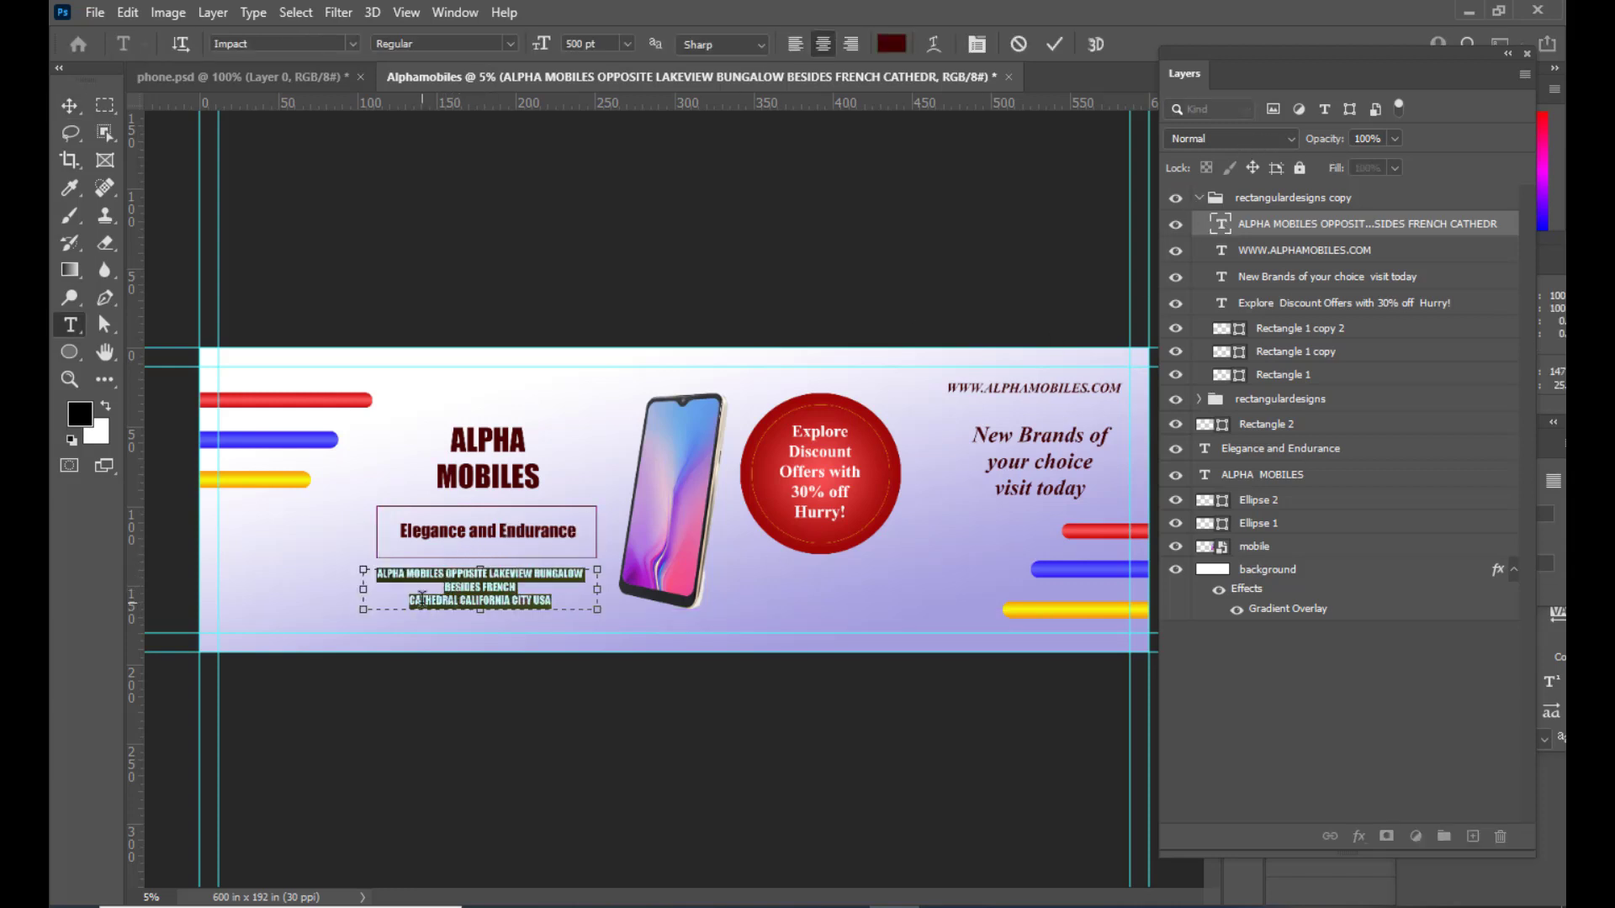
click(481, 593)
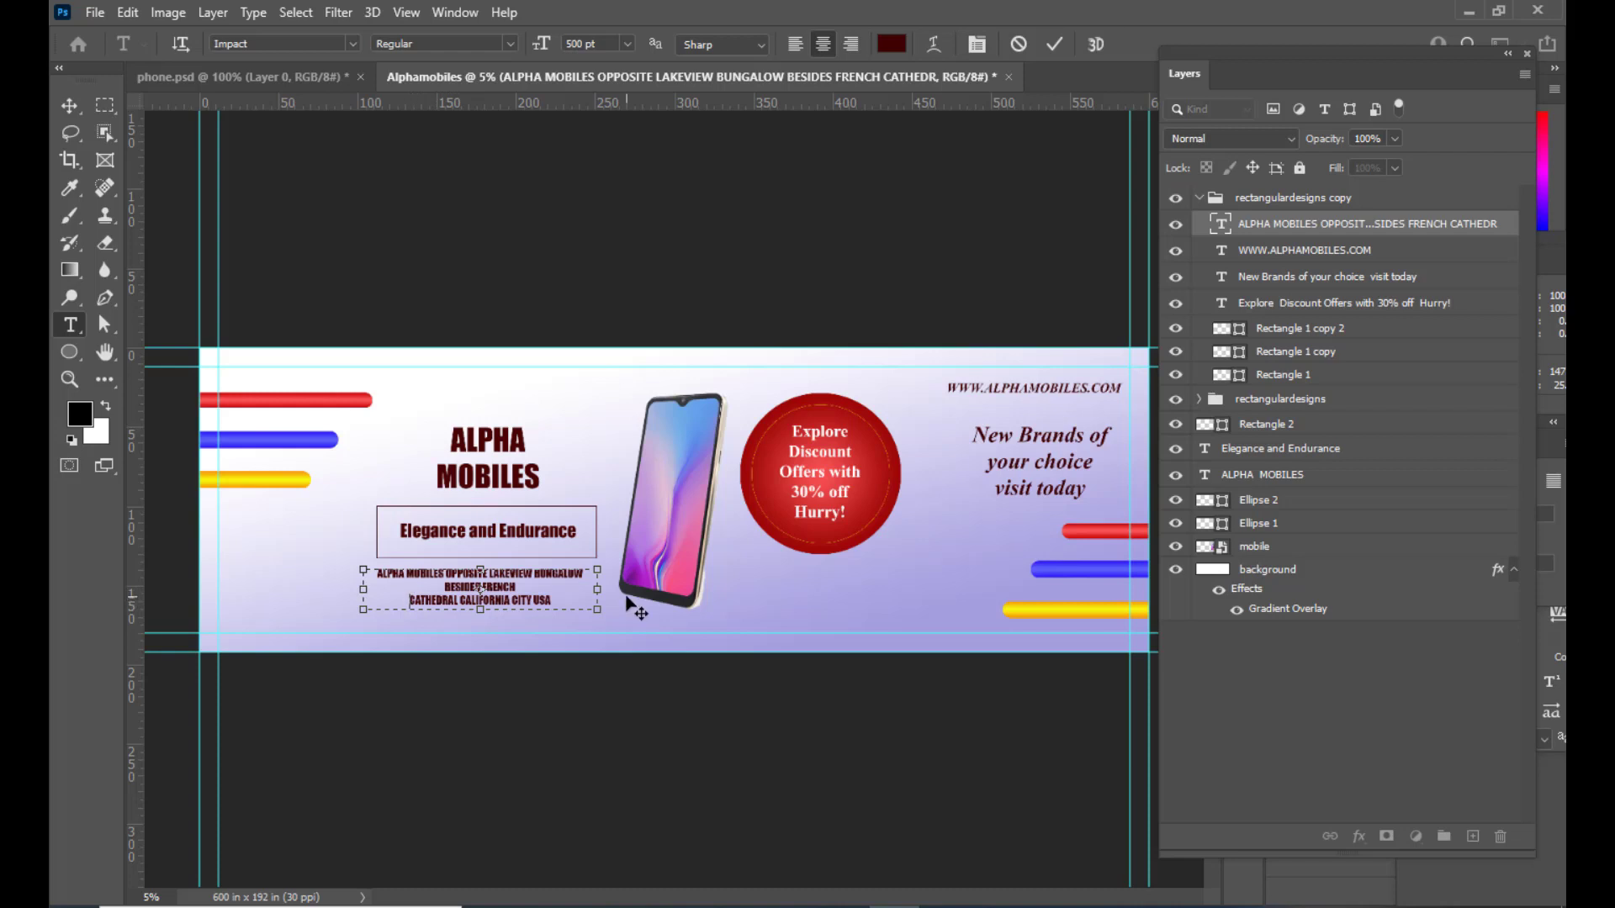
key(BackSpace)
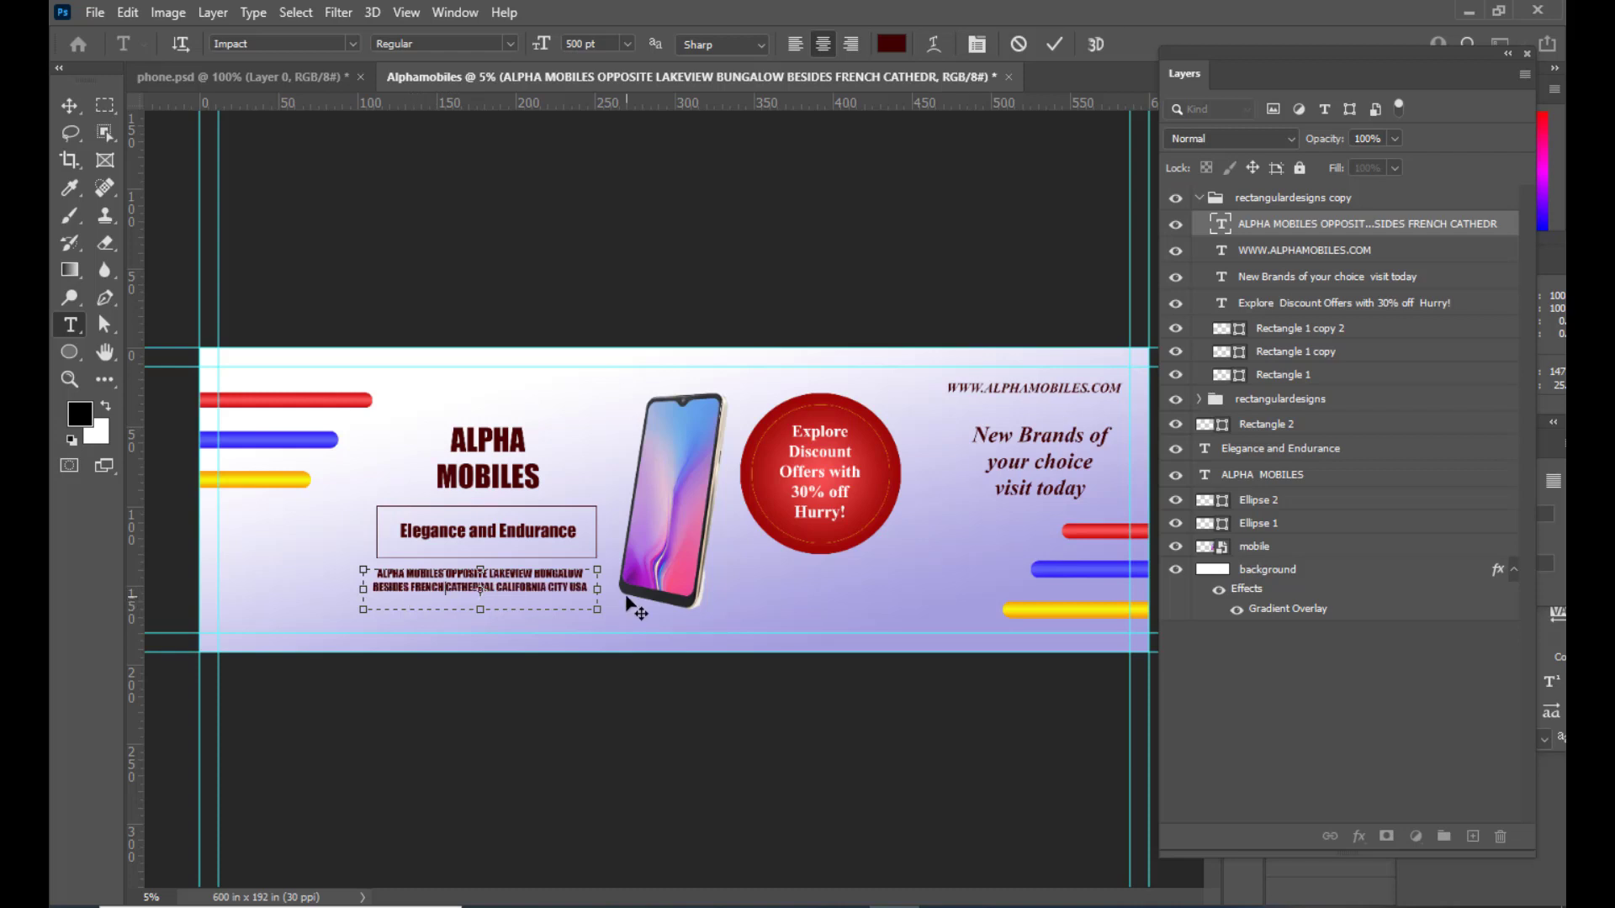
click(73, 105)
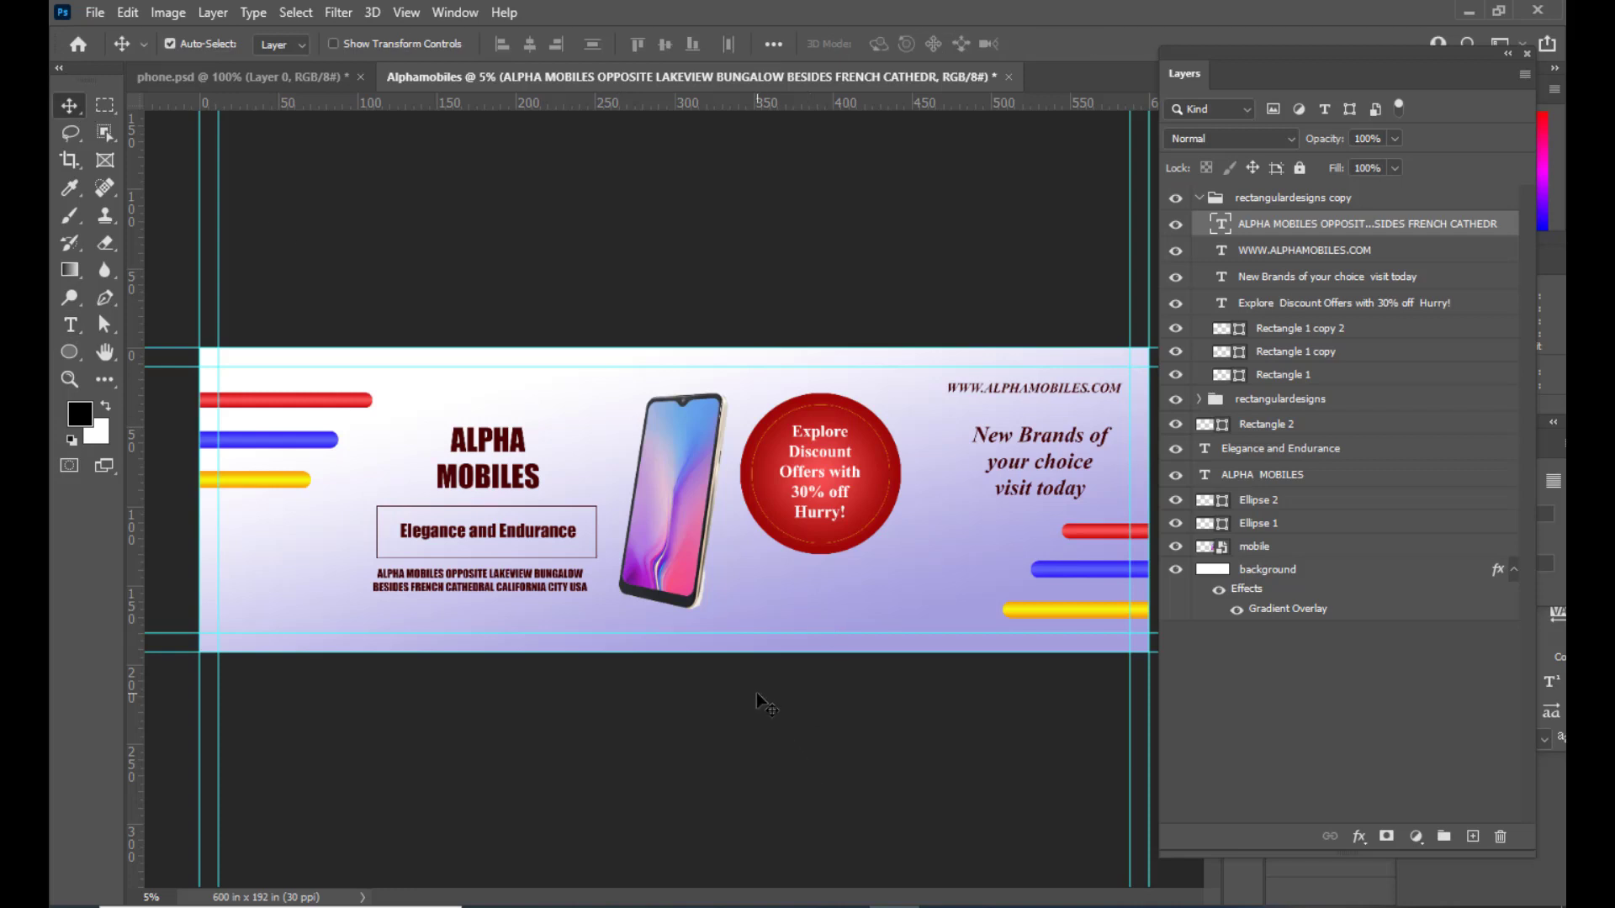
Step: Nudge the store address text slightly right so it sits centred beneath the framed tagline
key(shift+Right)
key(shift+Right)
key(shift+Right)
key(shift+Right)
key(shift+Right)
key(shift+Right)
key(shift+Right)
key(shift+Right)
key(shift+Right)
key(shift+Right)
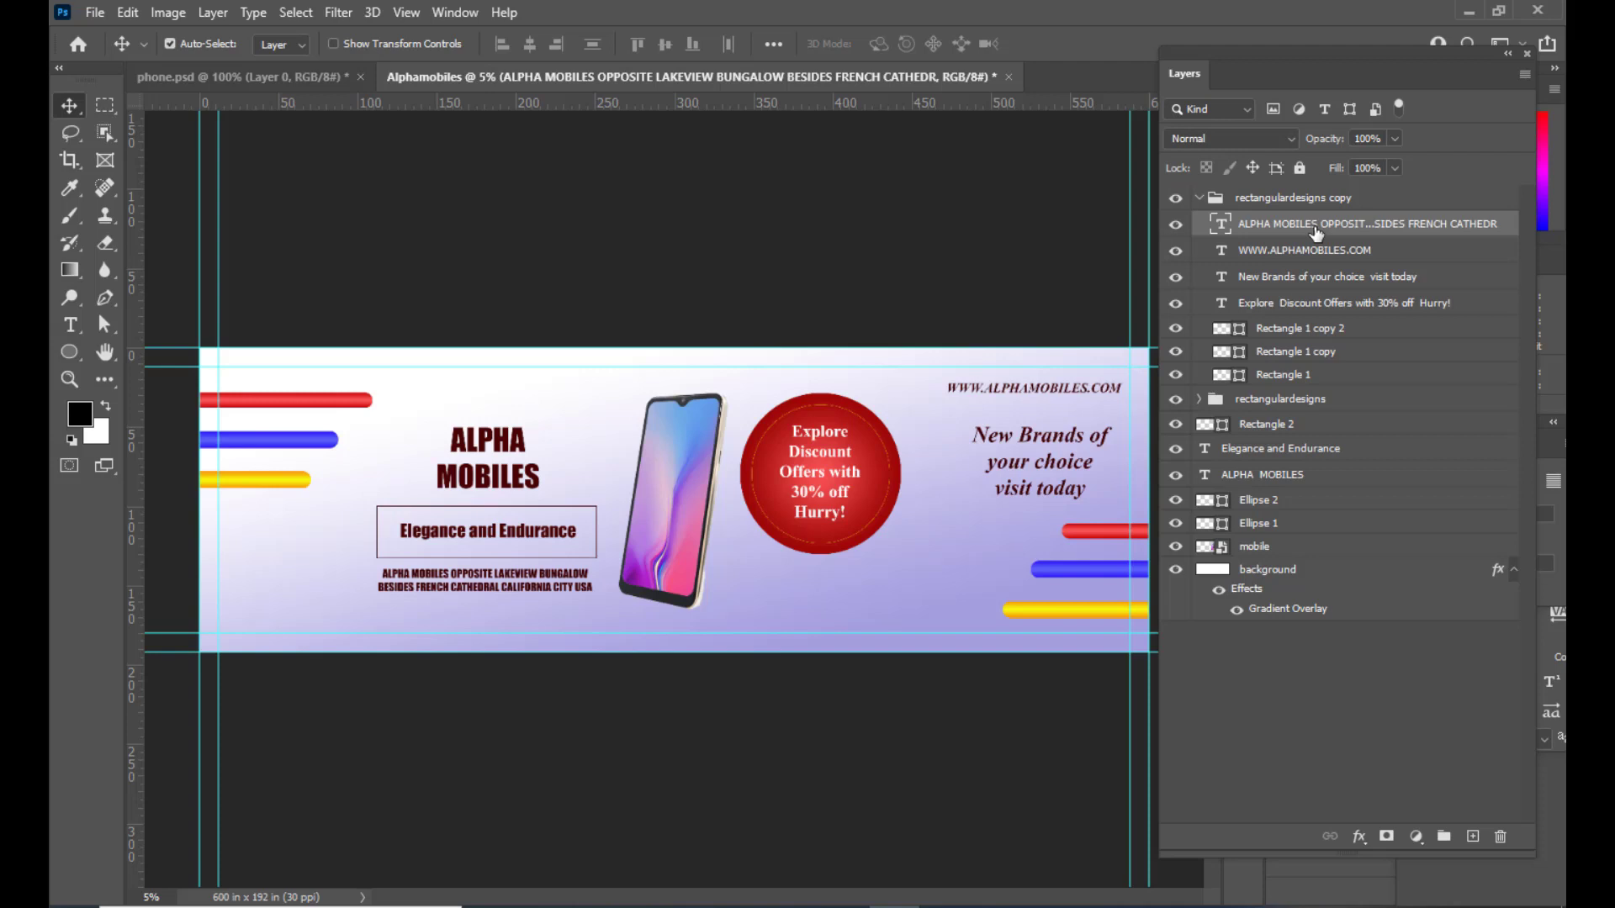
Step: Convert all layers, from the rectangulardesigns copy group down to the background, into a single smart object
click(1406, 195)
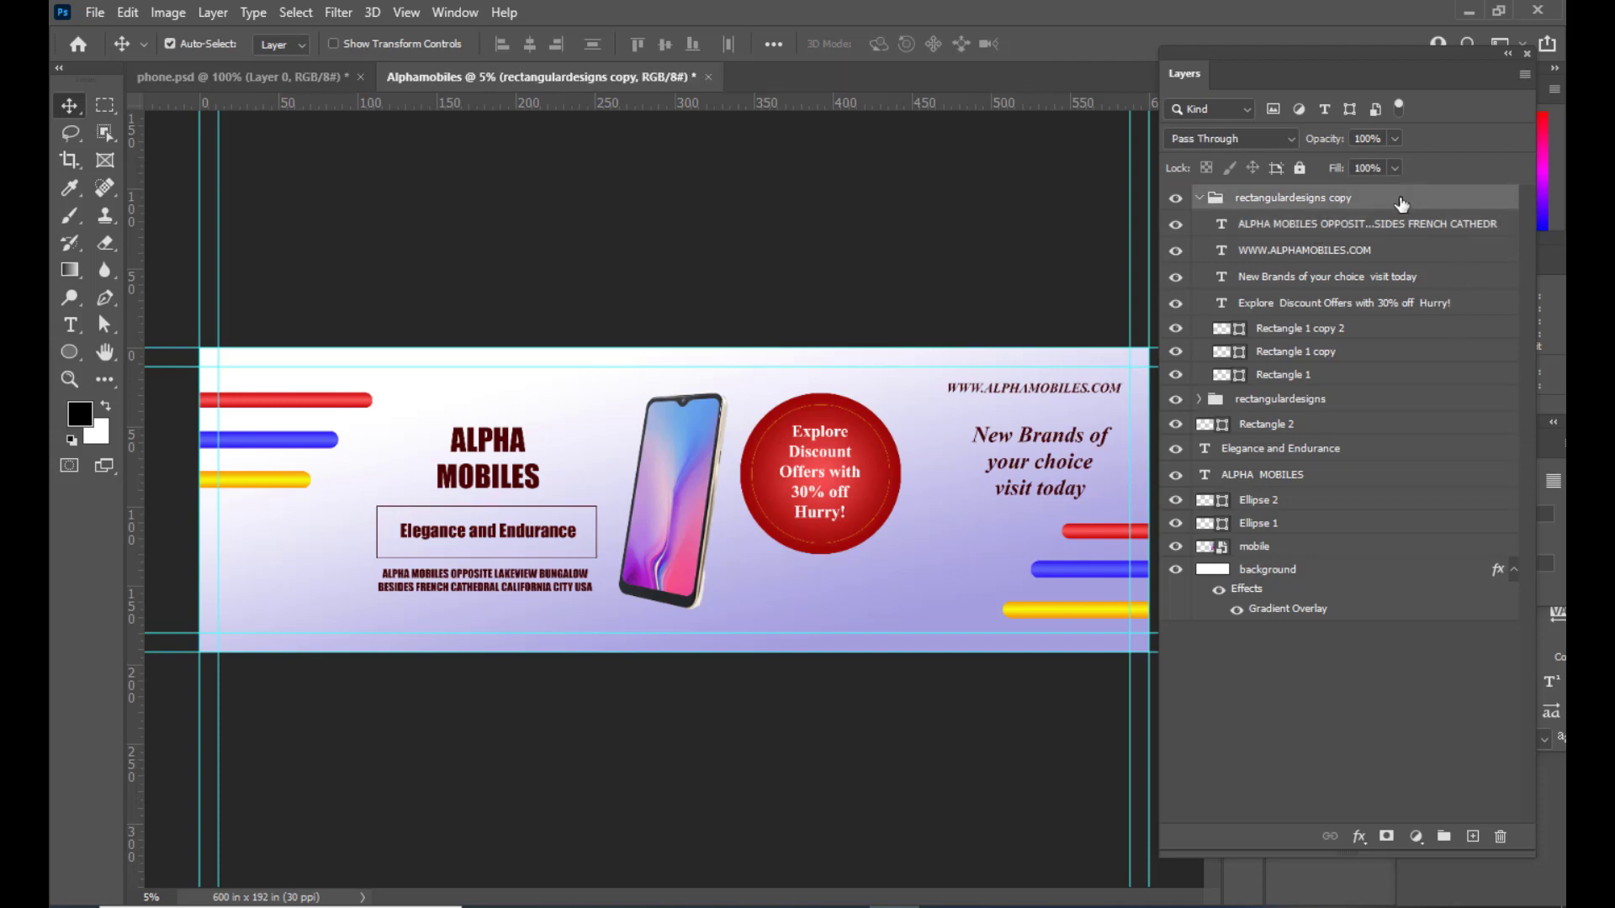
shift+click(1337, 578)
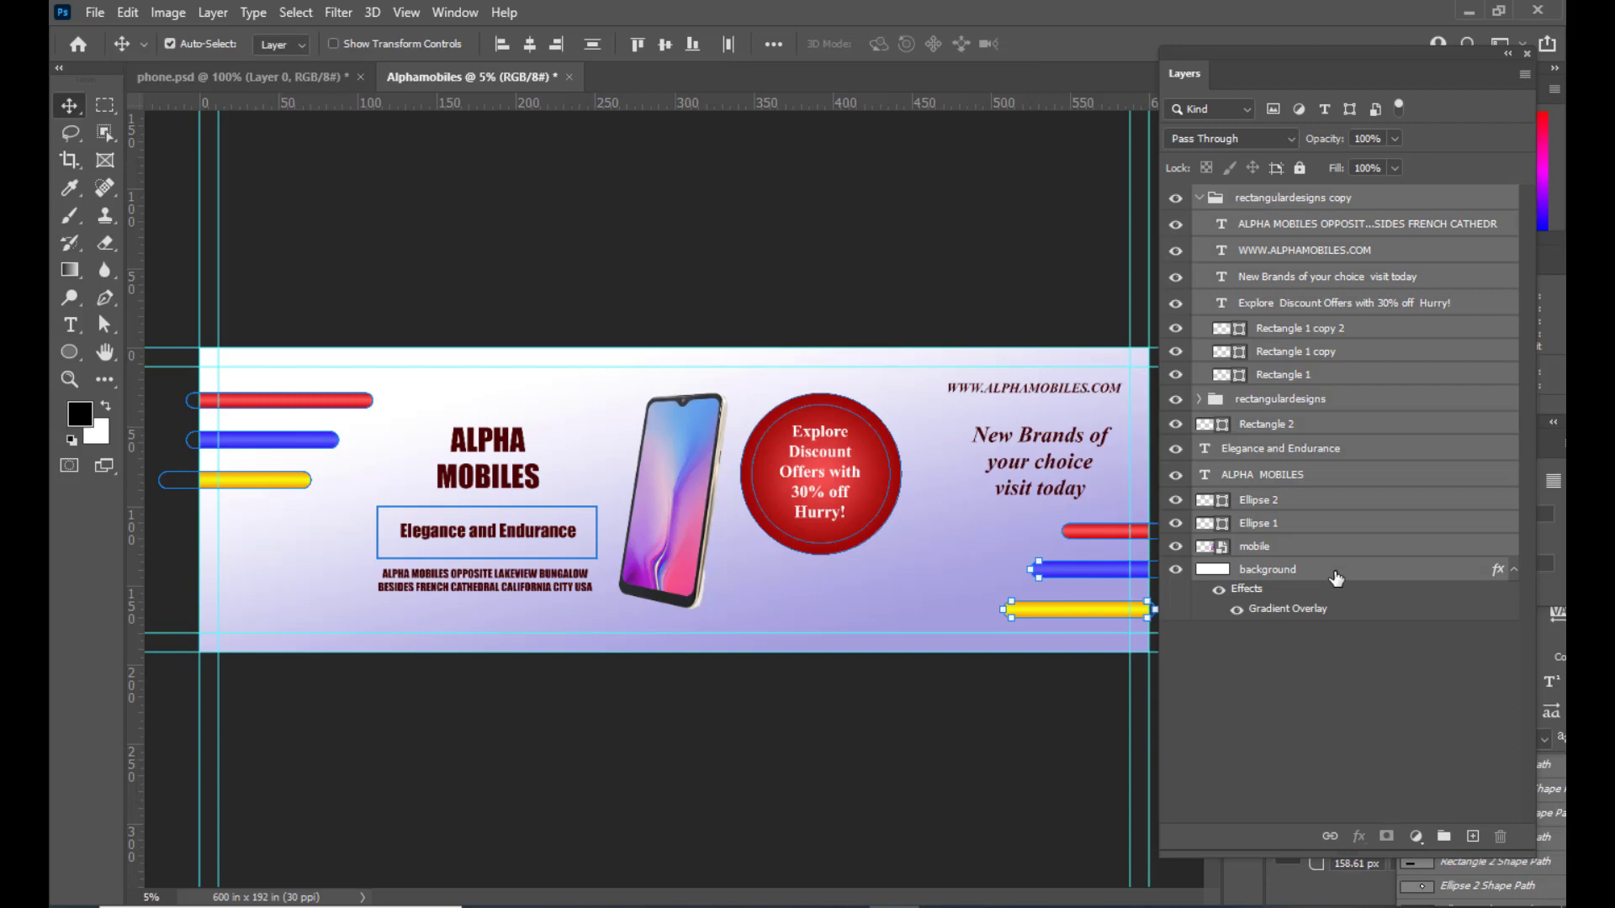
right_click(1401, 199)
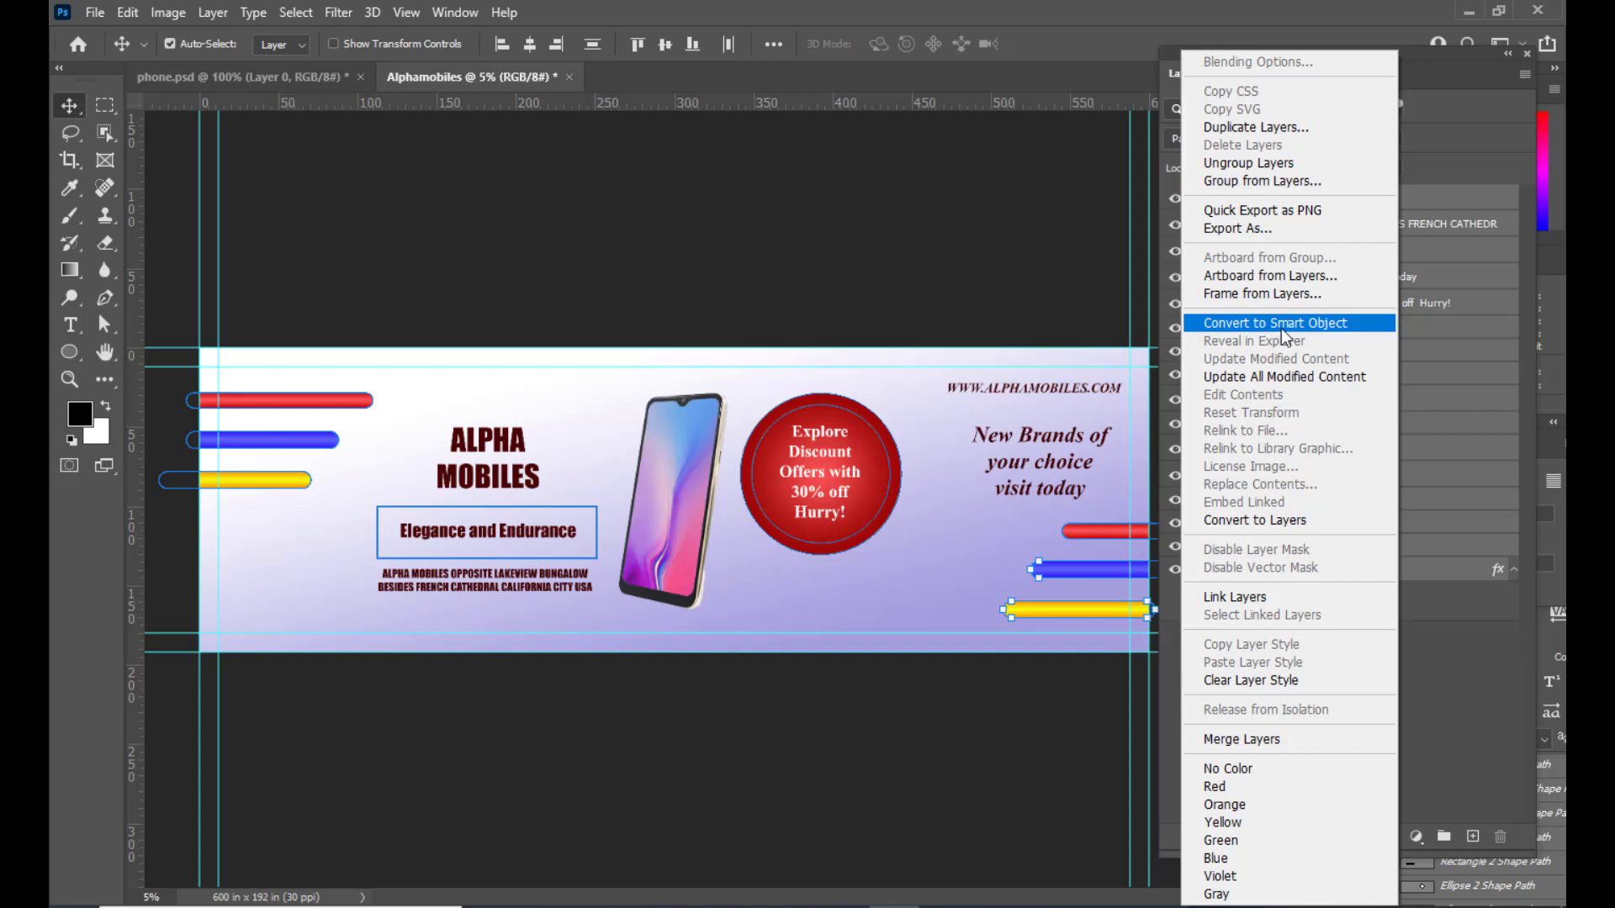
click(1265, 324)
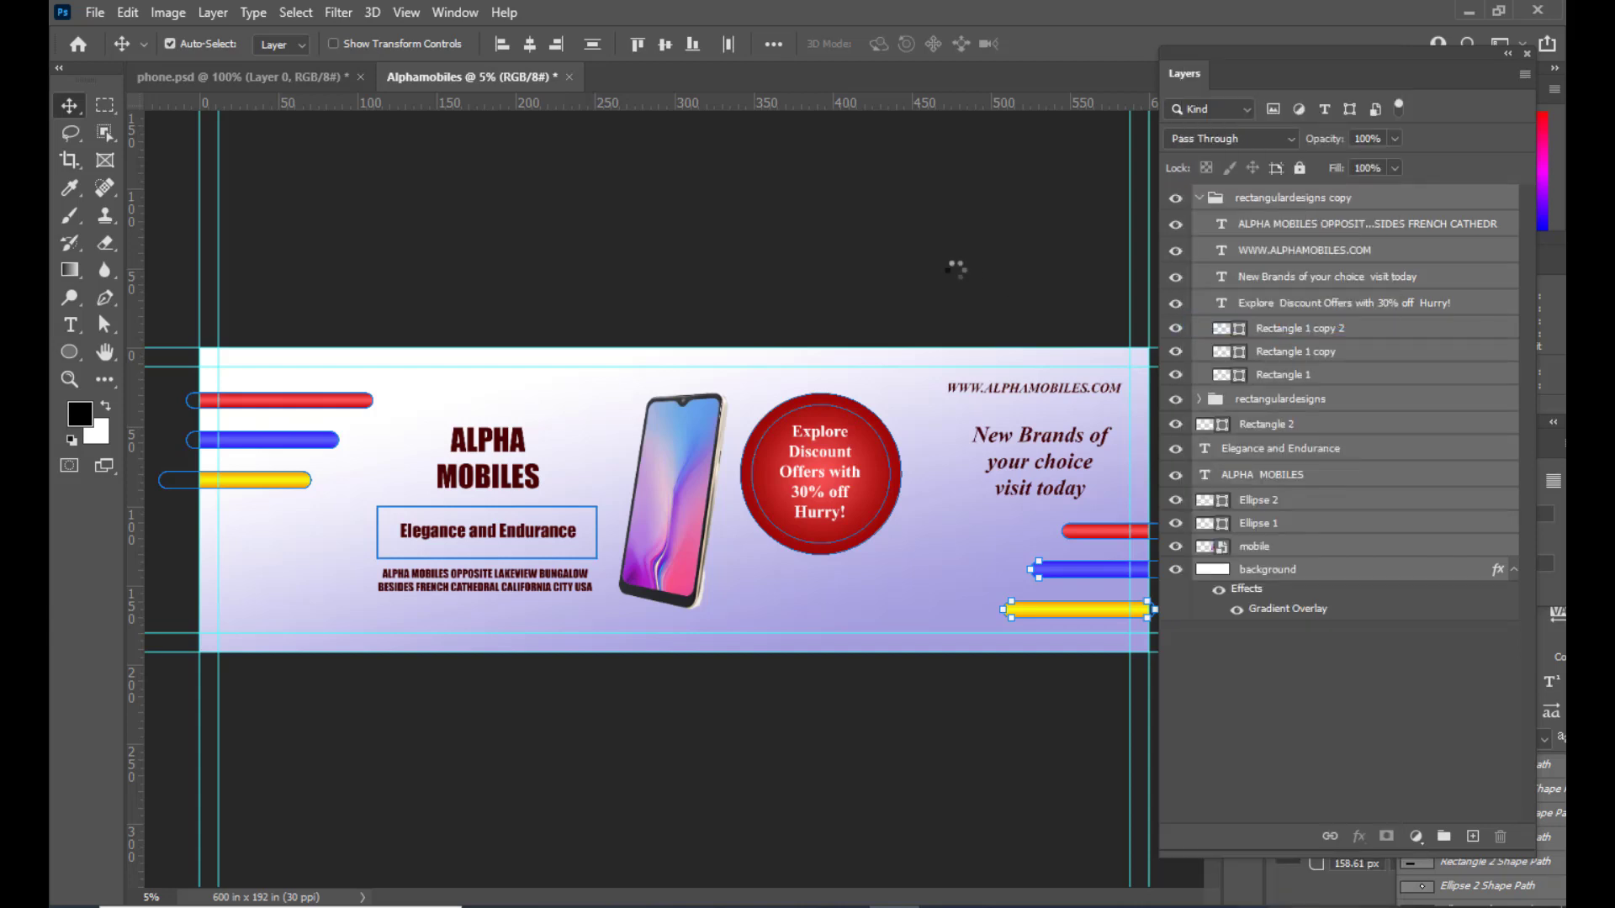
key(ctrl+e)
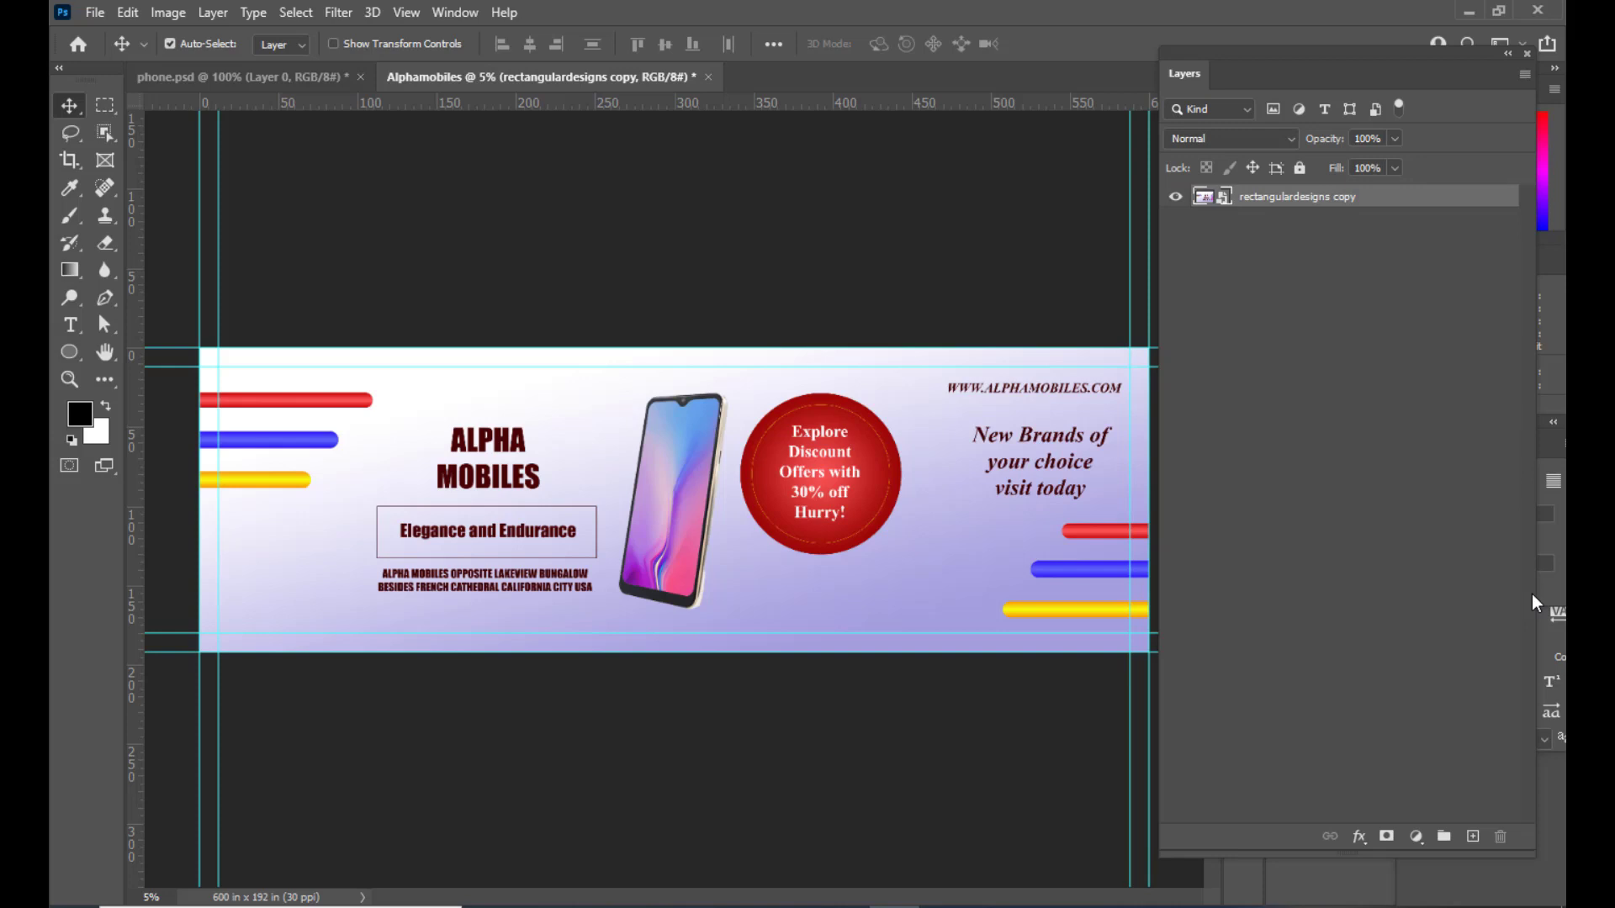
Step: Convert the banner to CMYK Color without rasterizing the smart object, accepting the U.S. Web Coated (SWOP) v2 profile
click(177, 14)
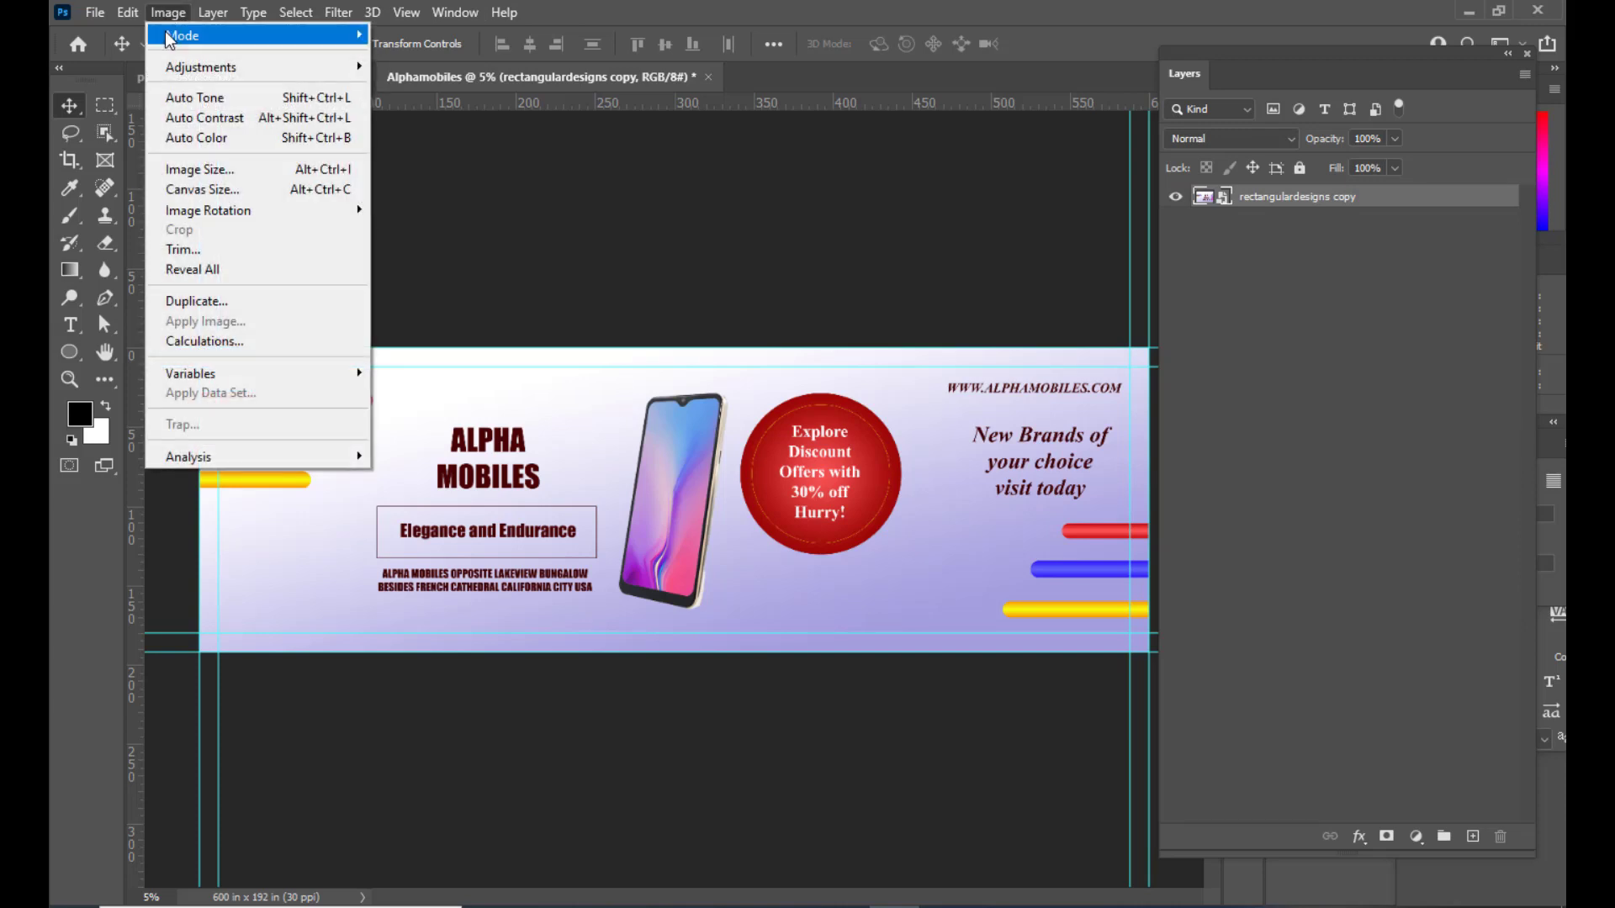
mouse_move(256, 37)
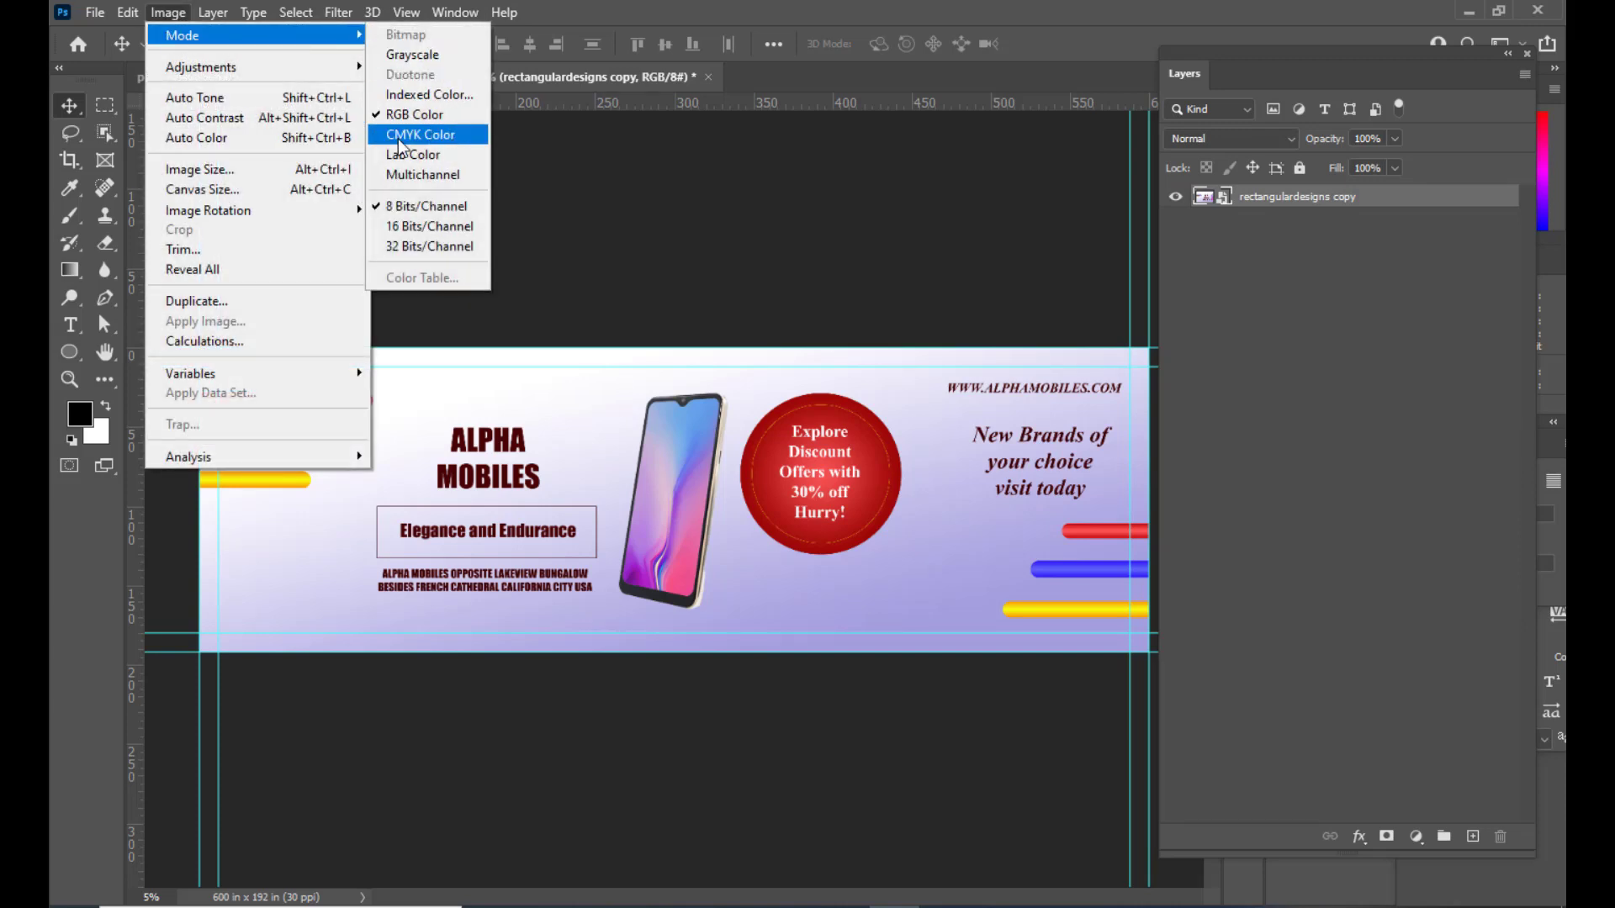
click(442, 134)
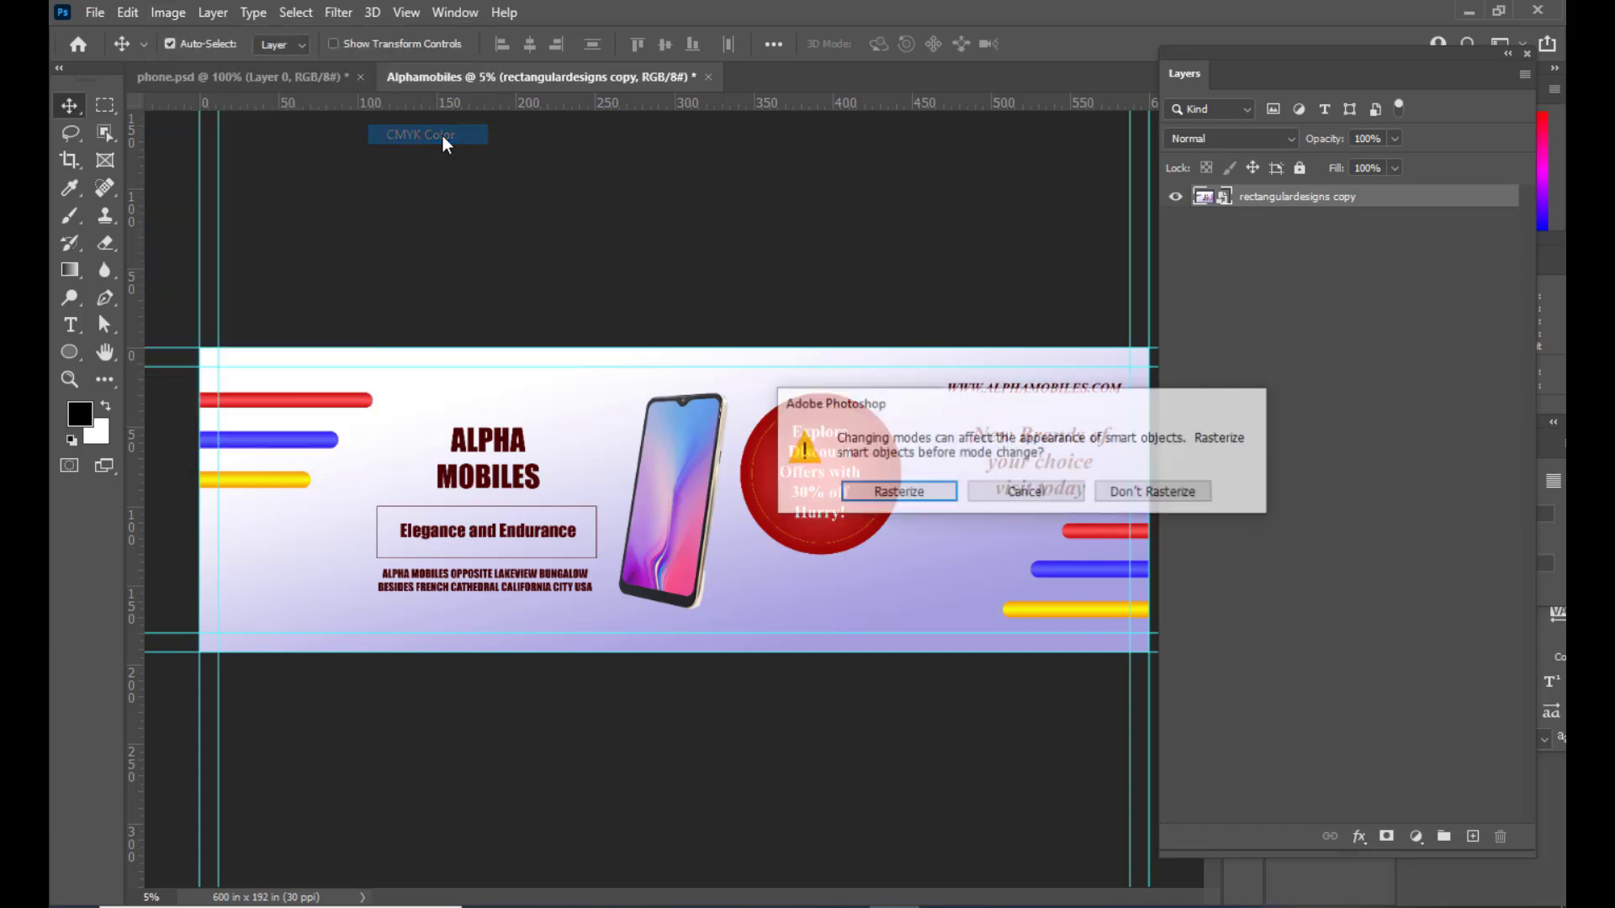
drag(1041, 406, 732, 197)
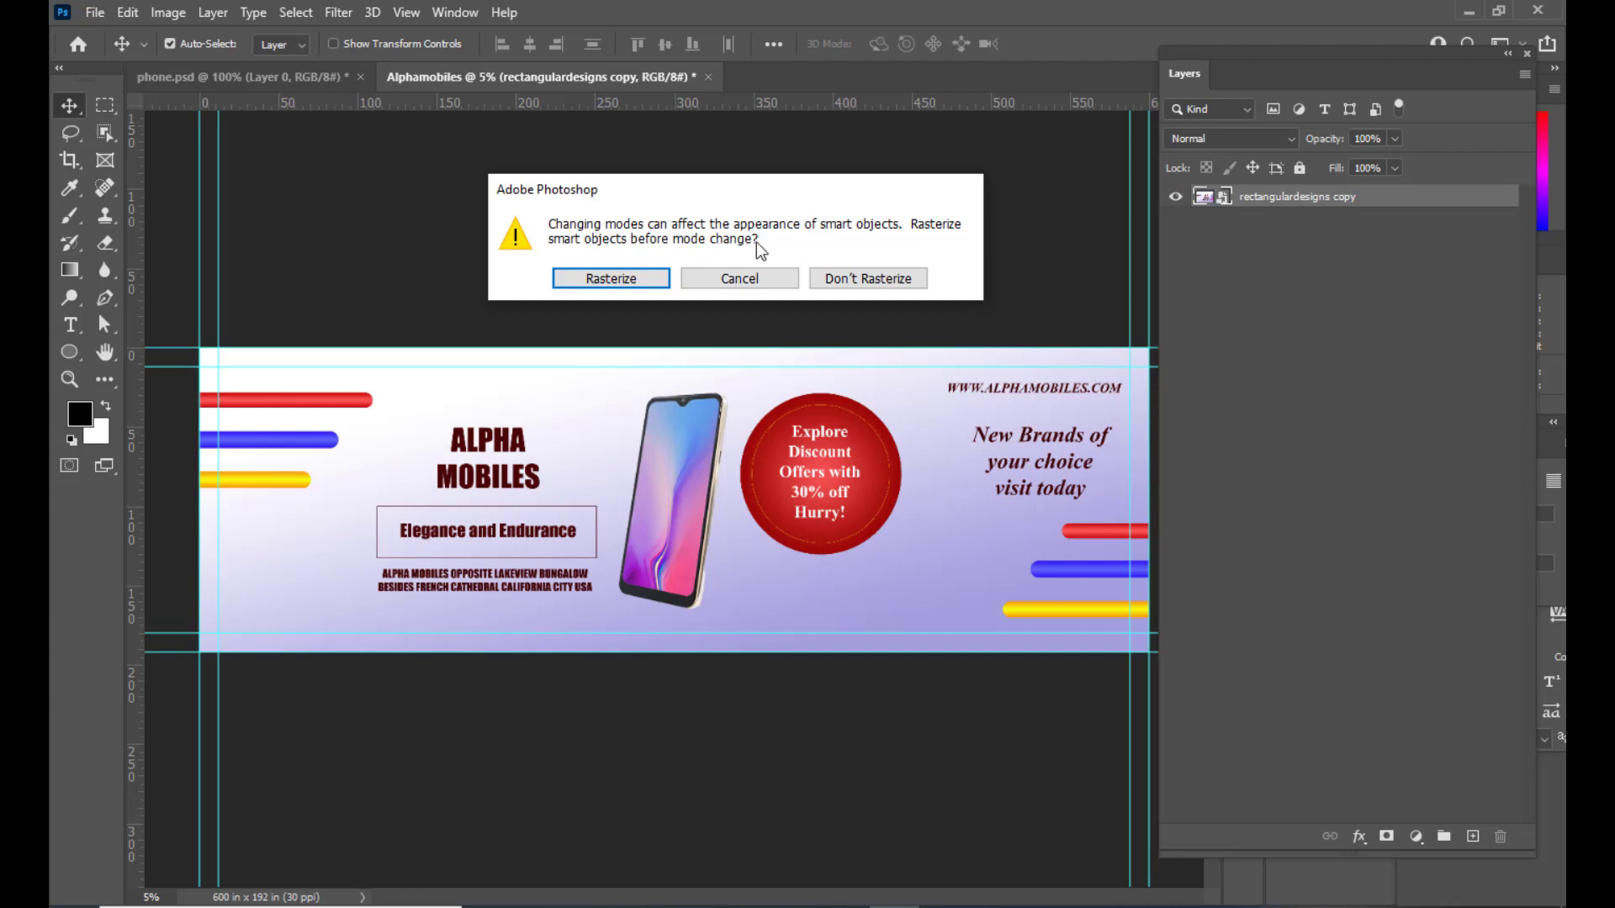
drag(814, 197, 793, 194)
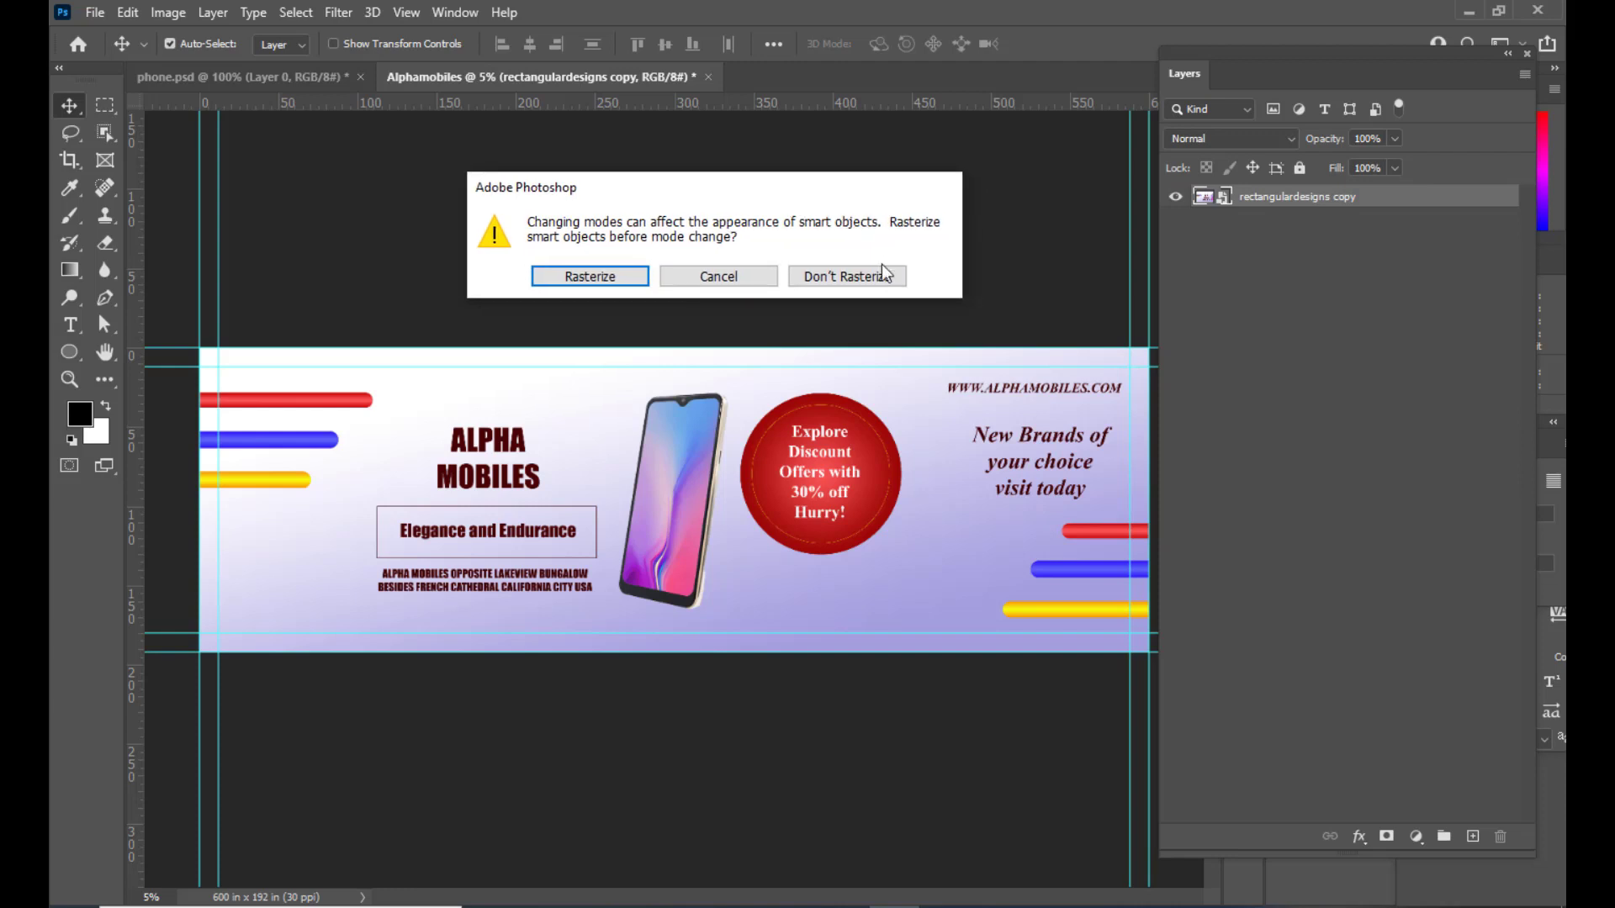
click(839, 280)
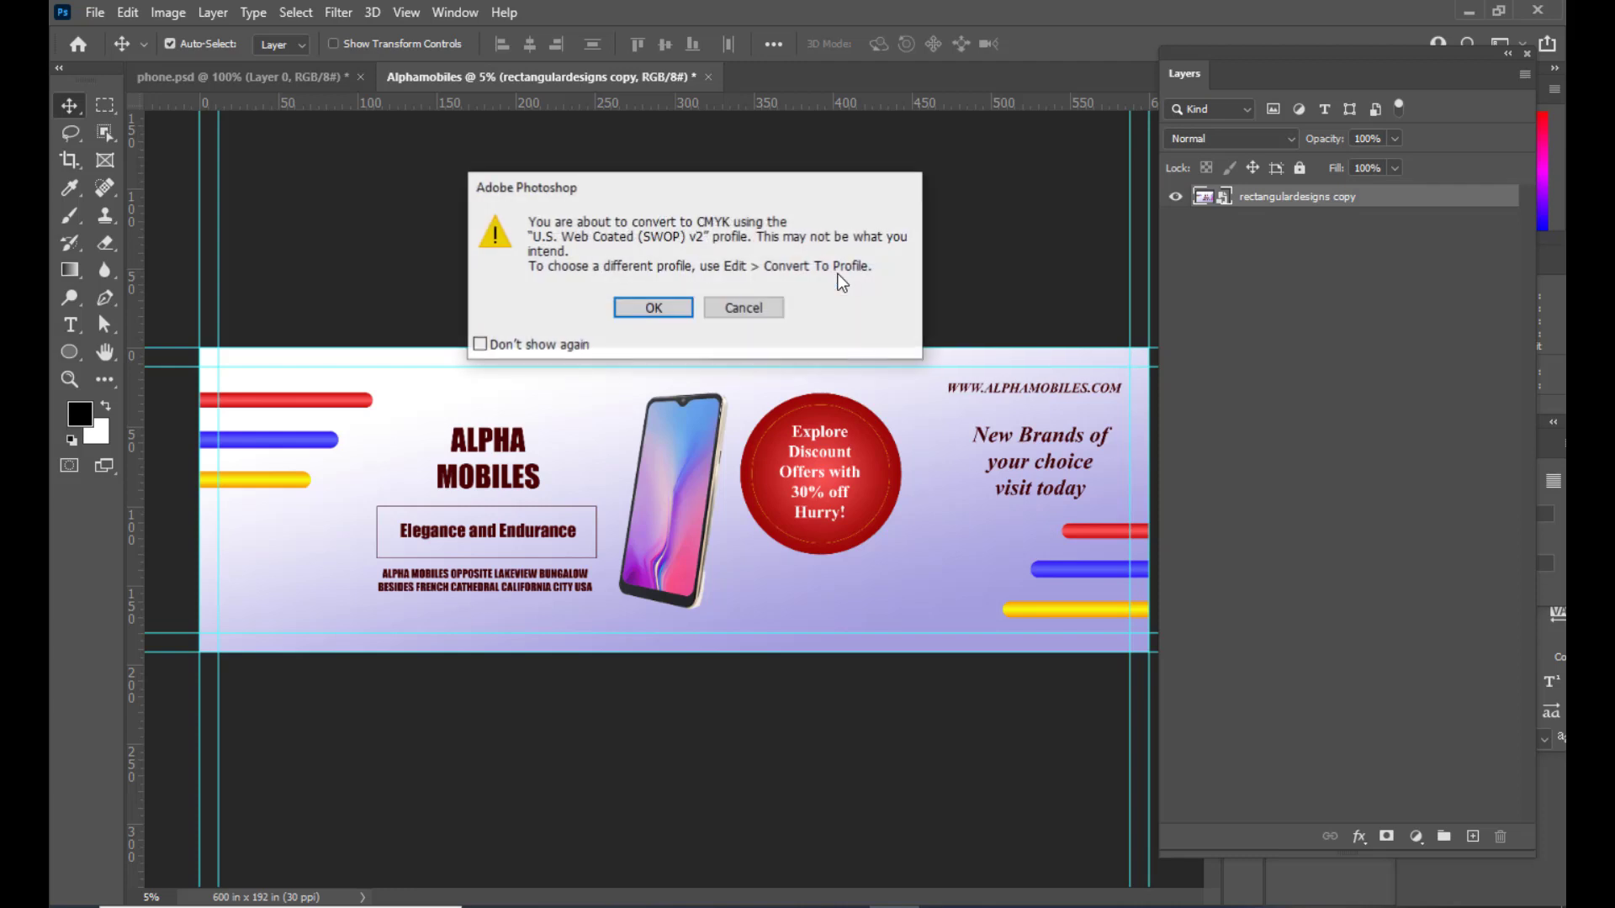
drag(661, 180, 719, 164)
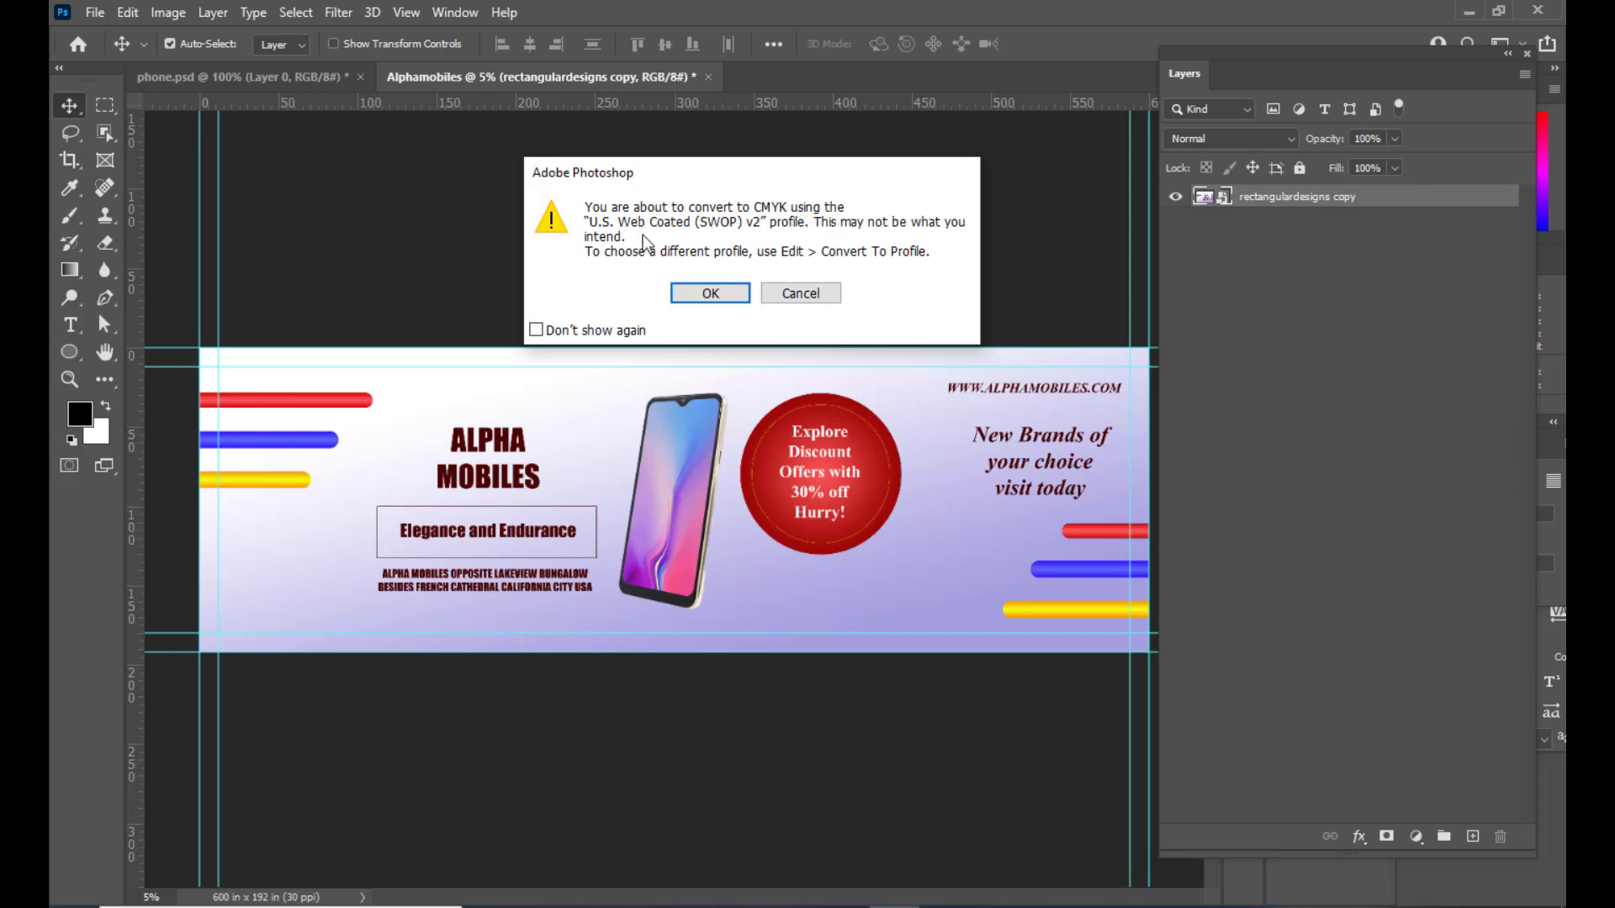
click(705, 294)
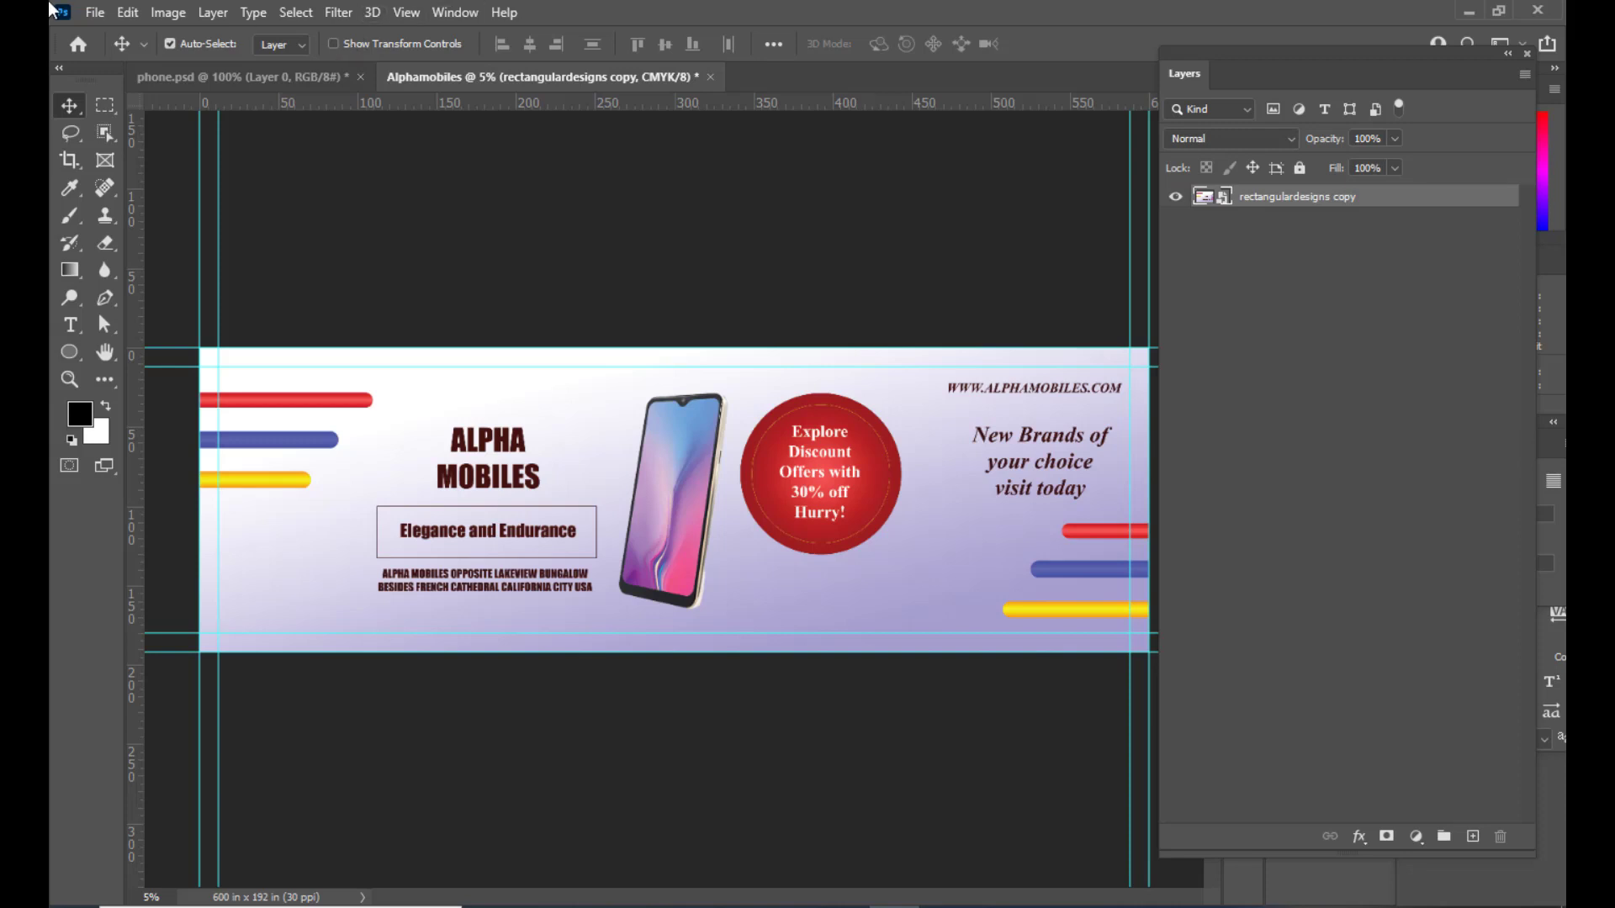
Step: Save the banner to the Desktop as a JPEG named Alphamobilesposter with Maximum quality 12 and Baseline ("Standard") format
click(101, 15)
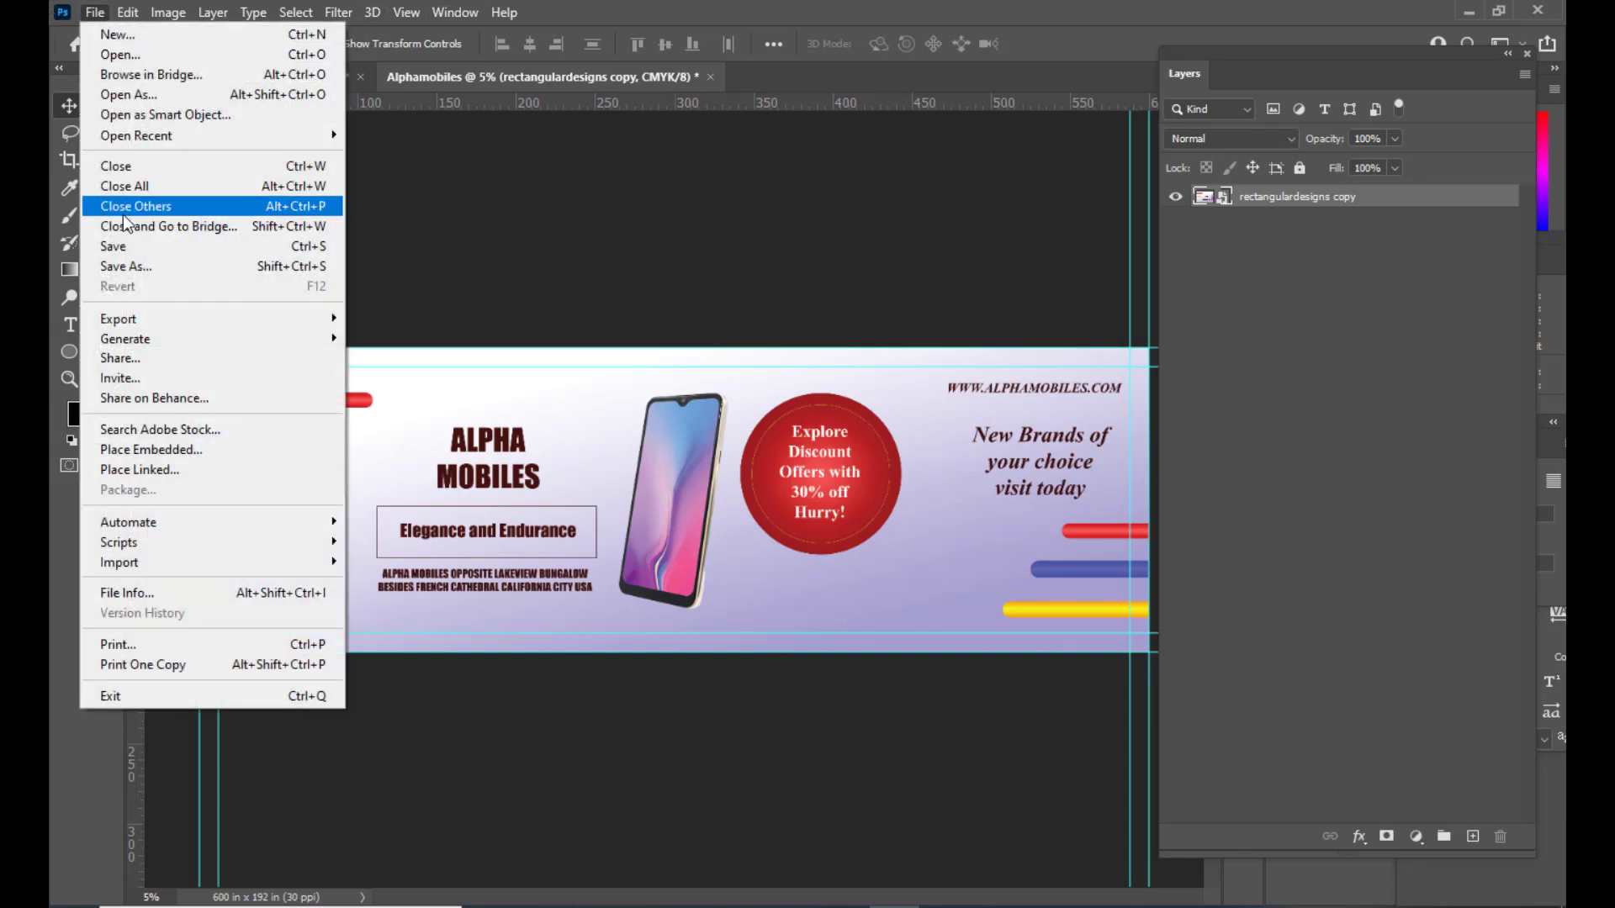
click(173, 266)
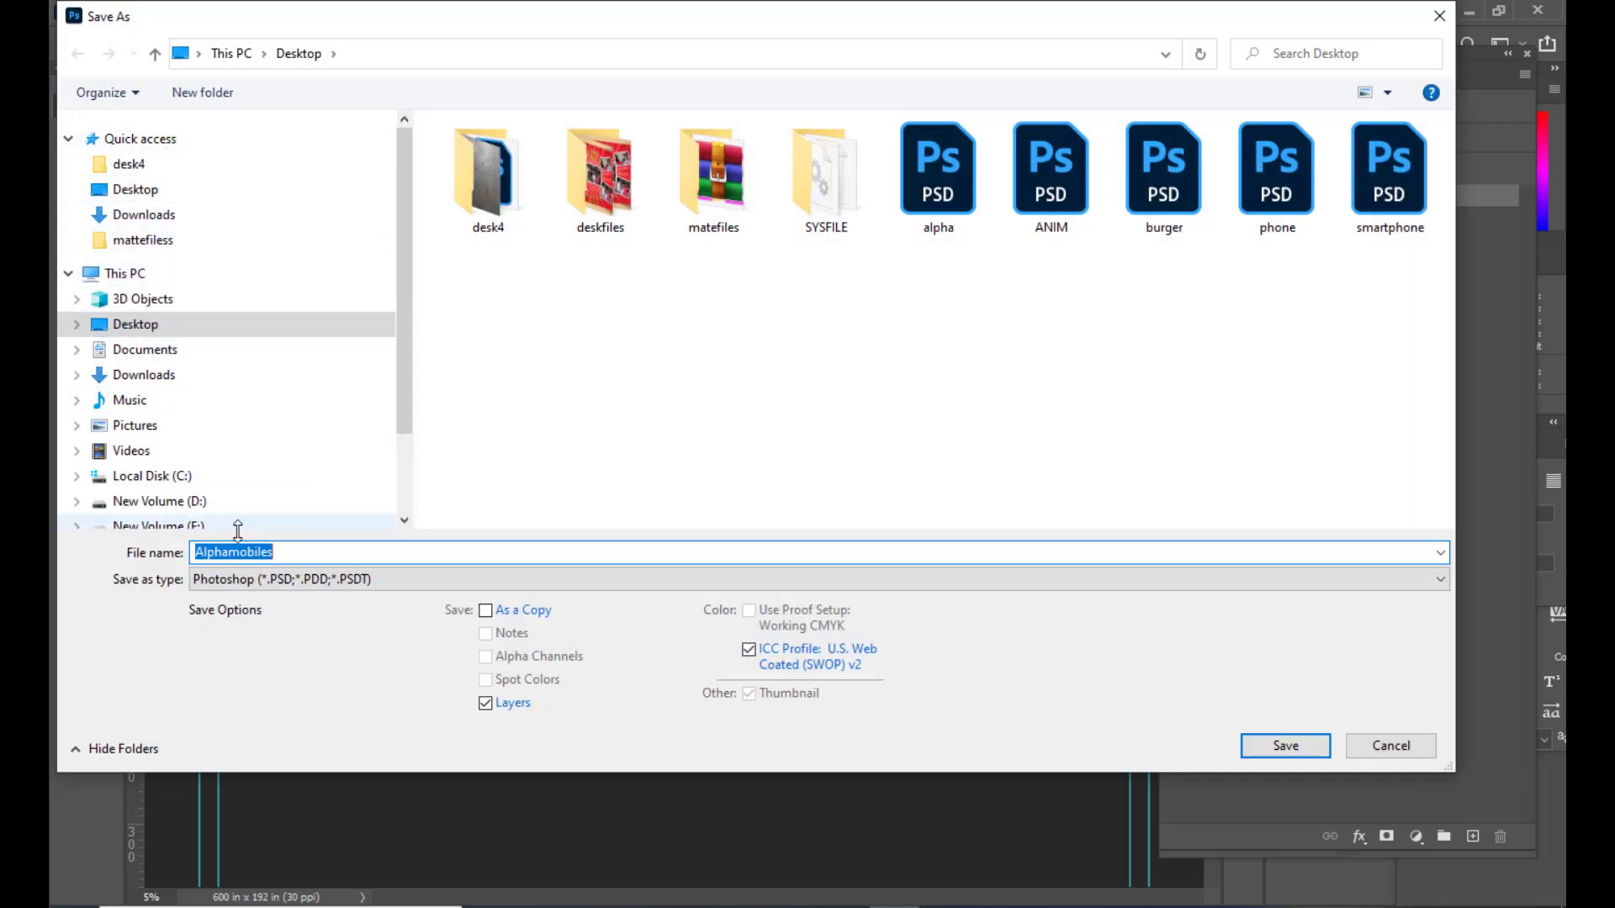
click(260, 580)
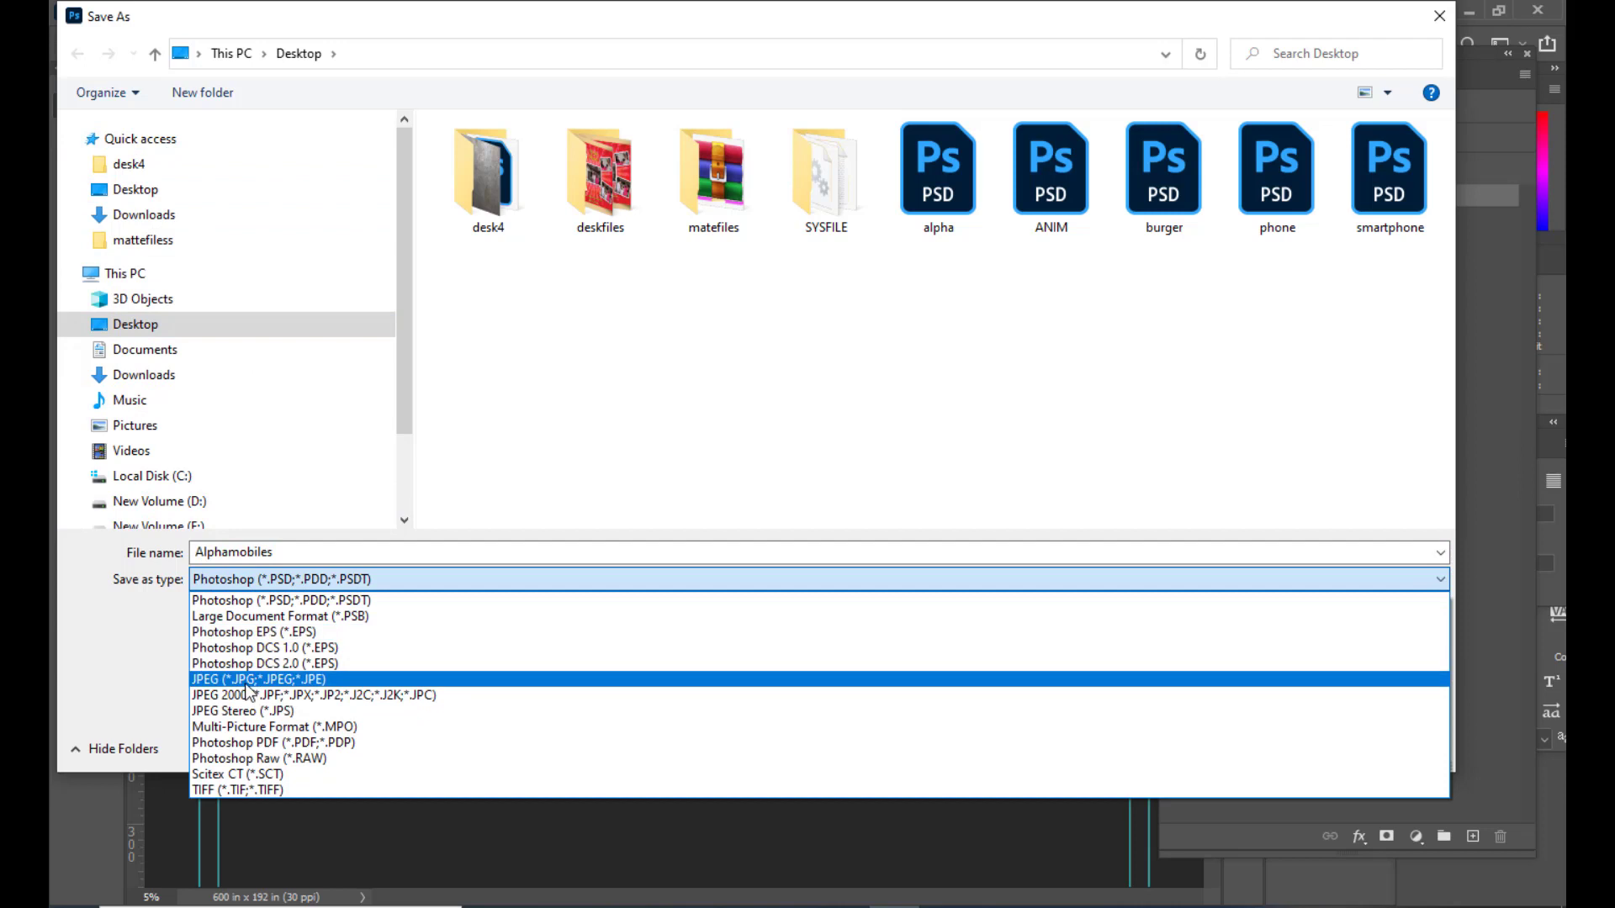
click(248, 679)
double_click(298, 552)
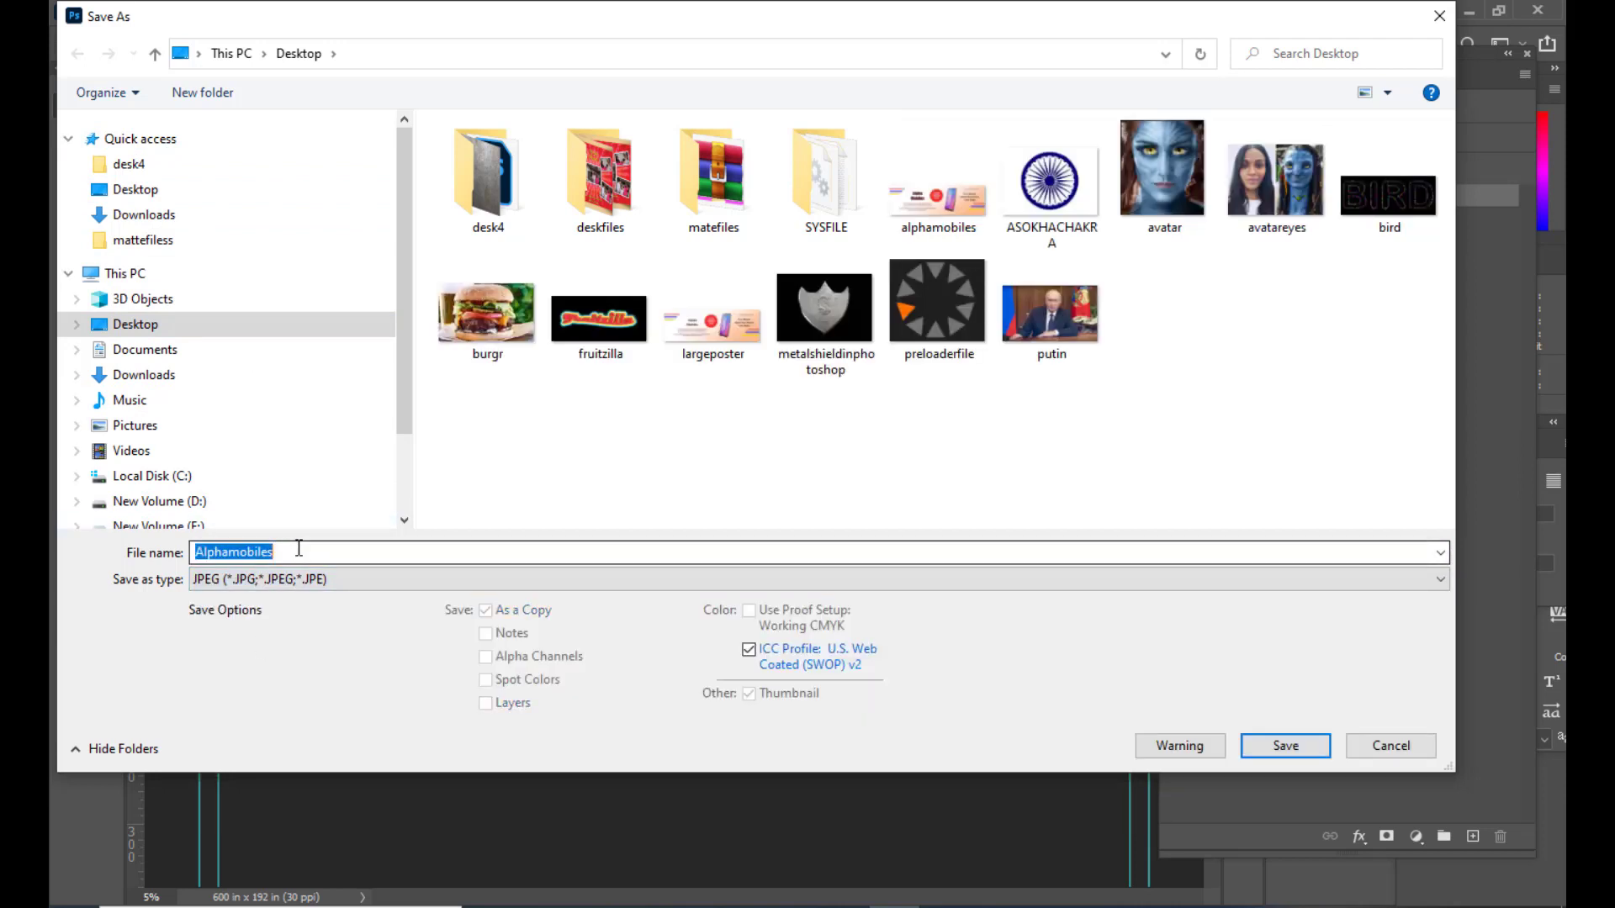
click(335, 551)
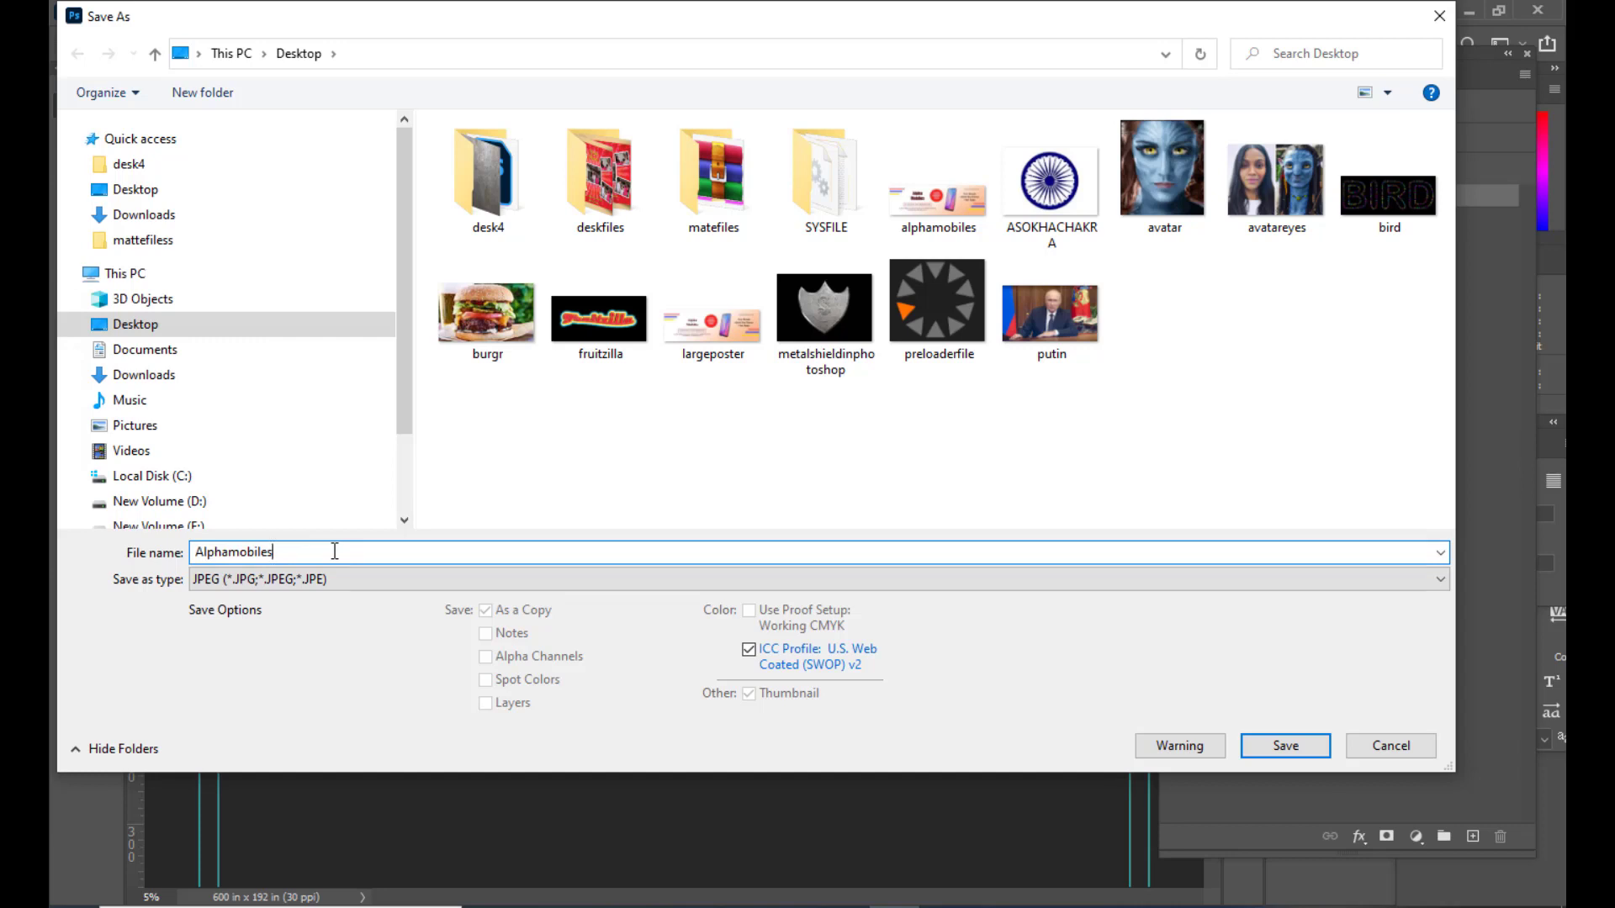
text(poster)
drag(634, 19, 598, 19)
click(1250, 746)
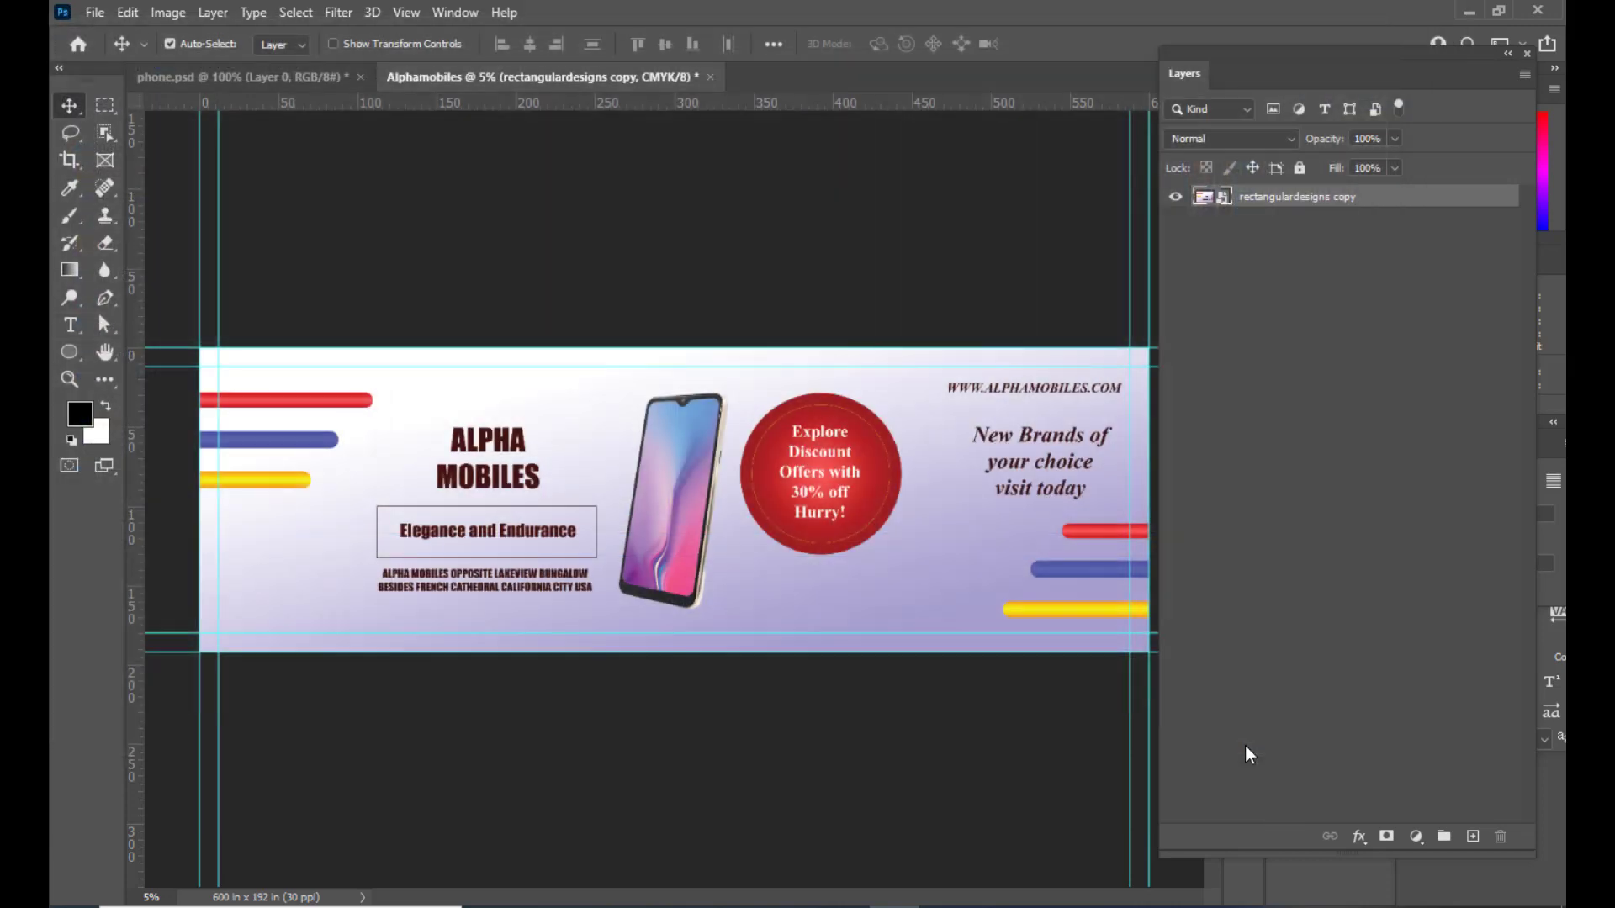
drag(865, 187, 884, 180)
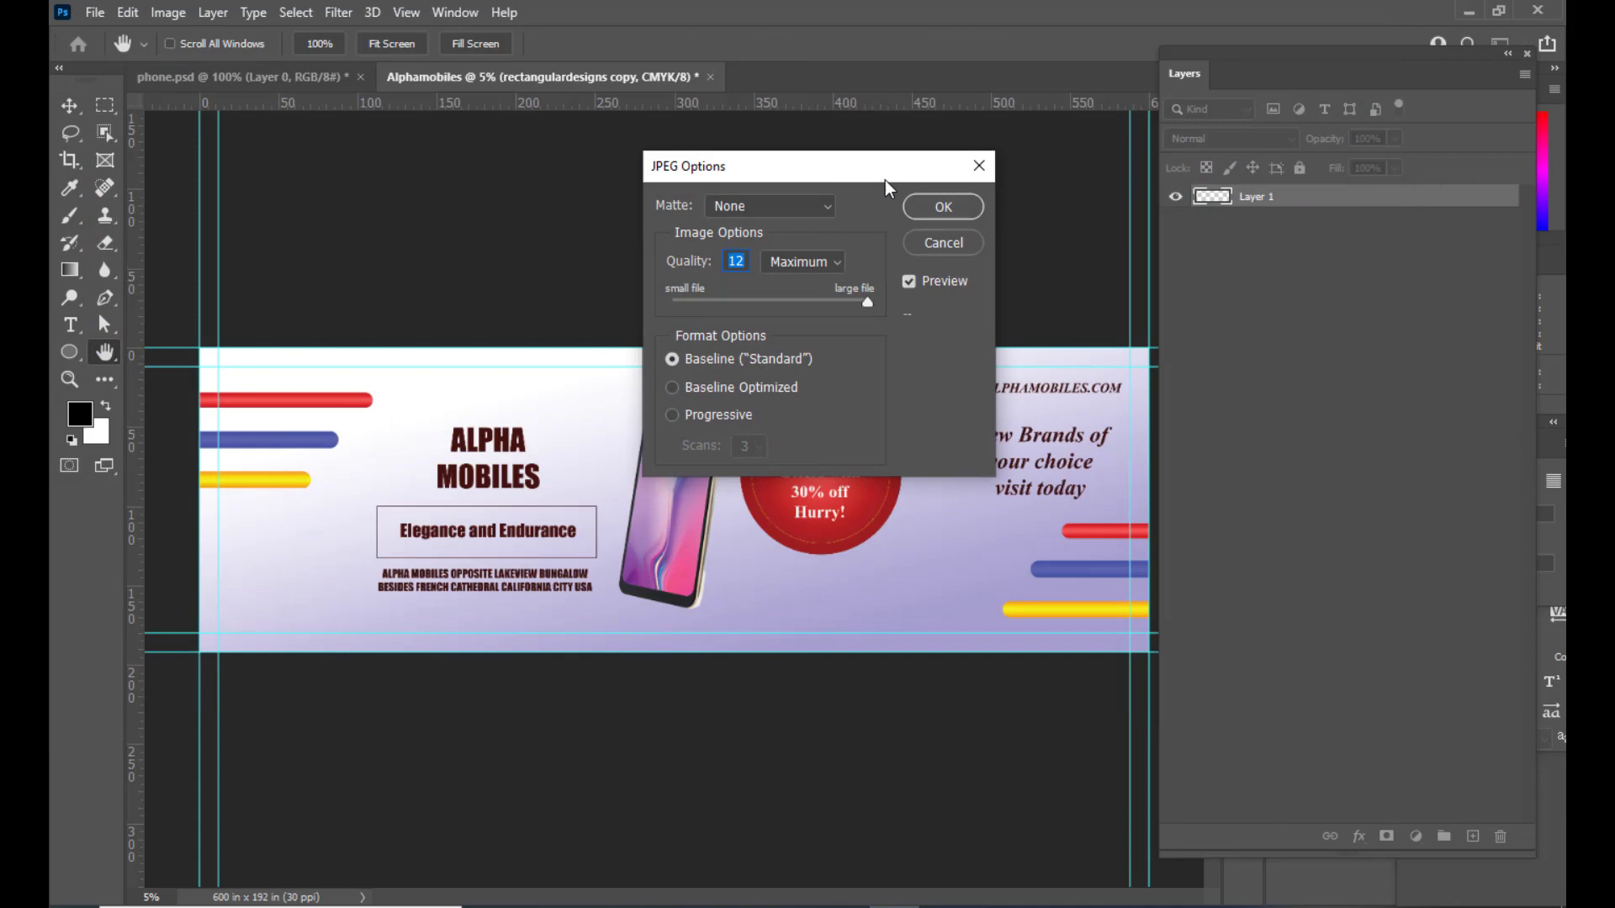
click(940, 210)
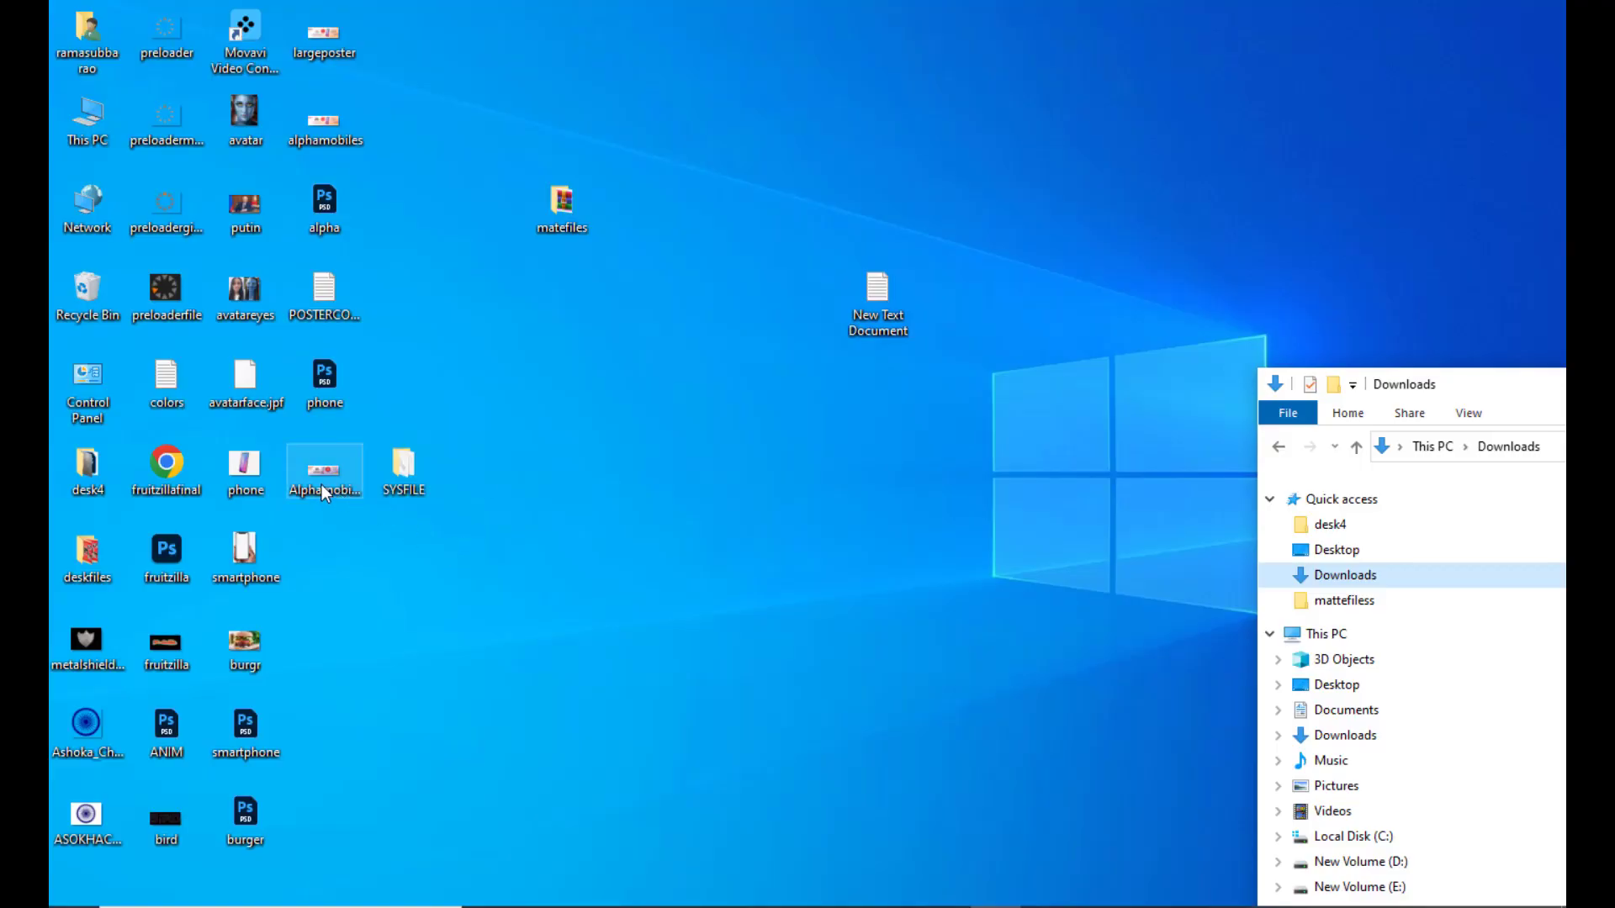
Step: Switch to the Windows desktop and open the saved Alphamobilesposter JPEG for viewing
double_click(321, 486)
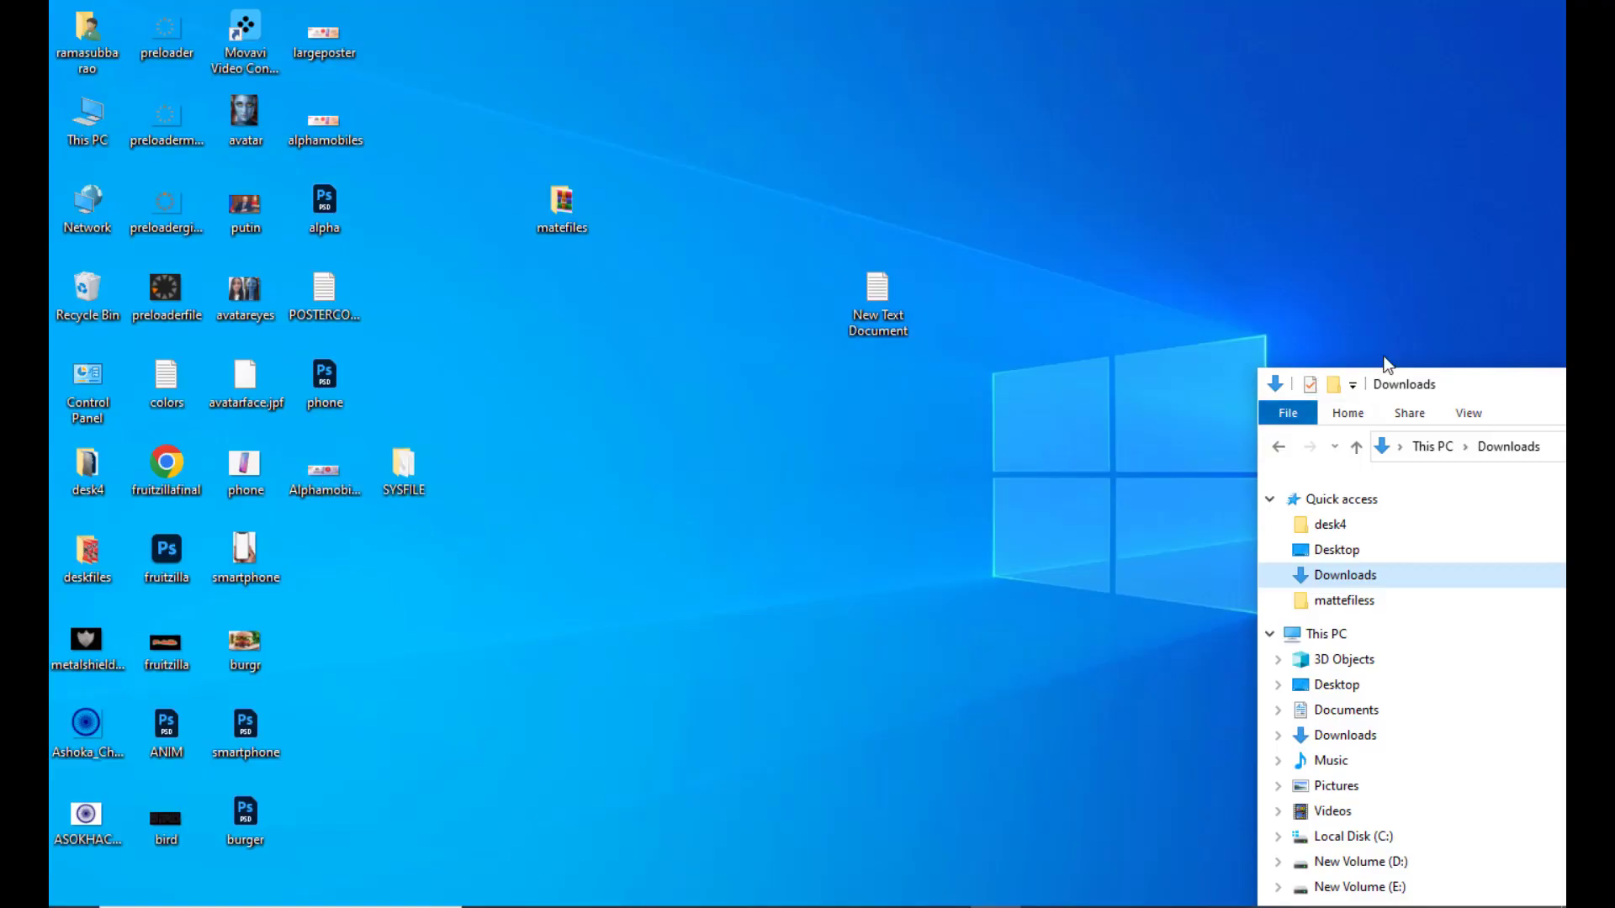